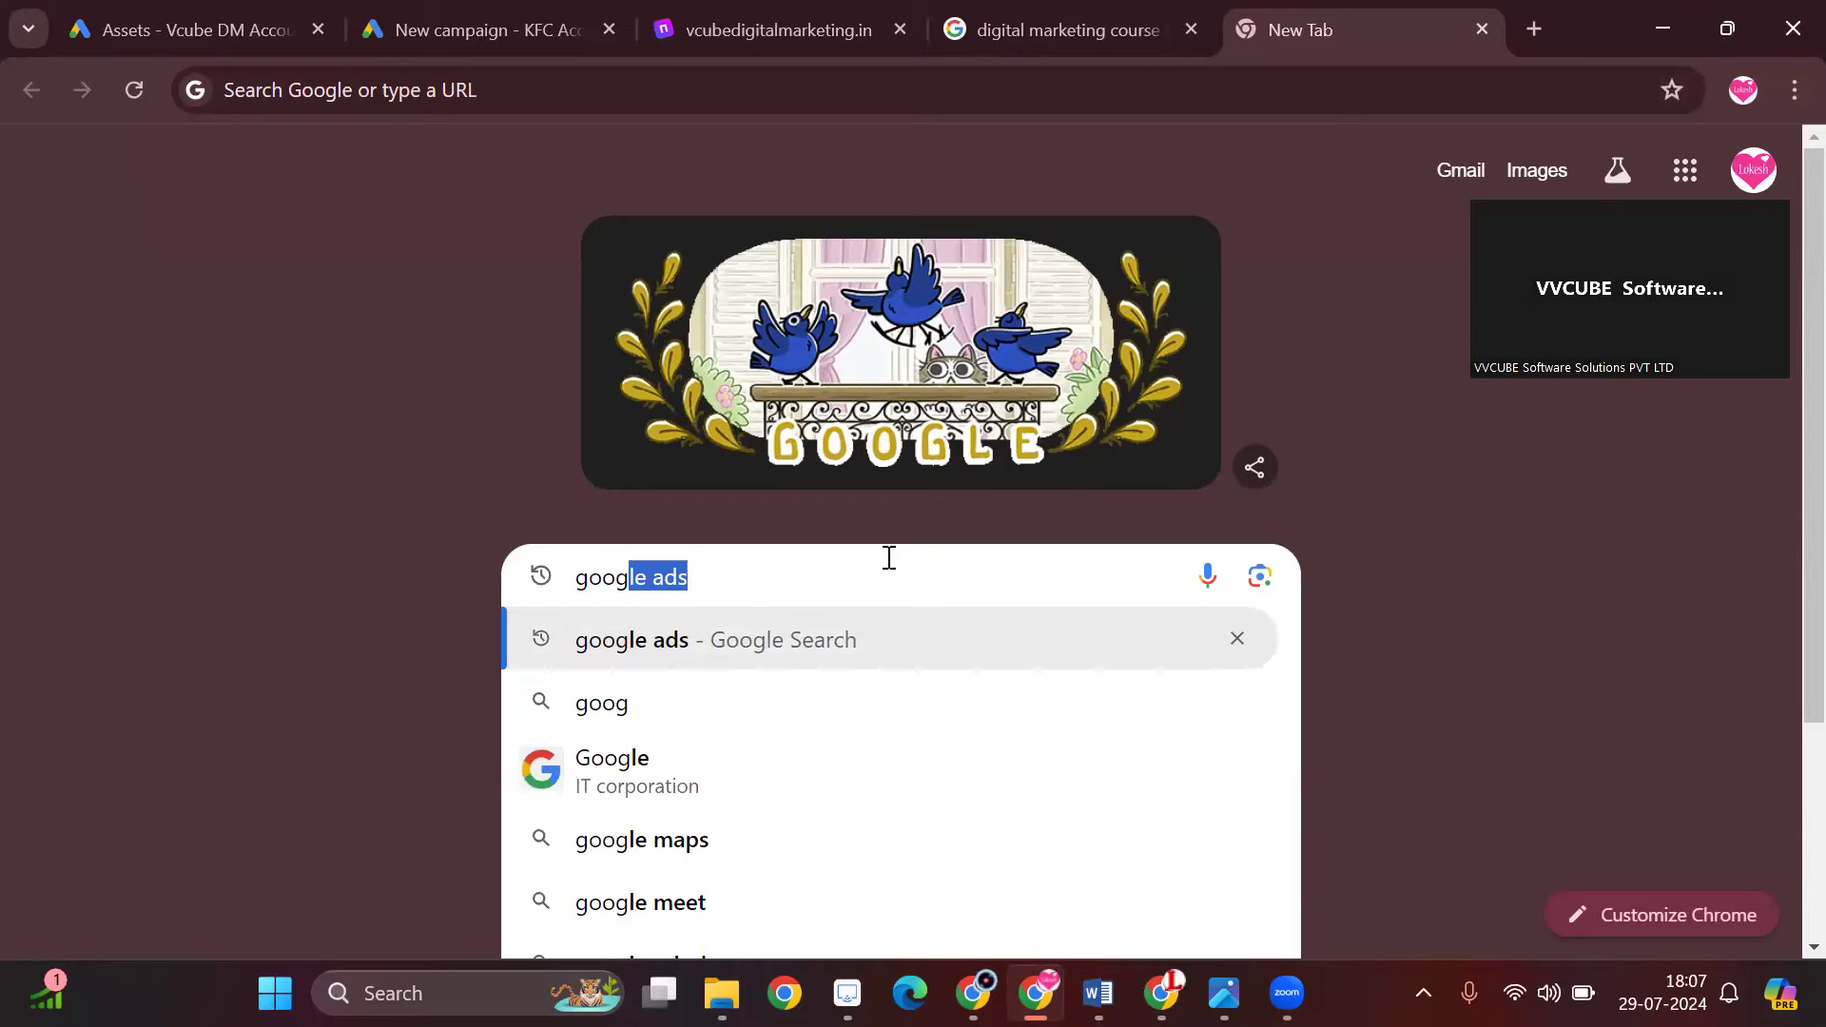
- Search Google for google ads and open the sponsored Sign in to Google Ads result
scroll(478, 571, "down", 5)
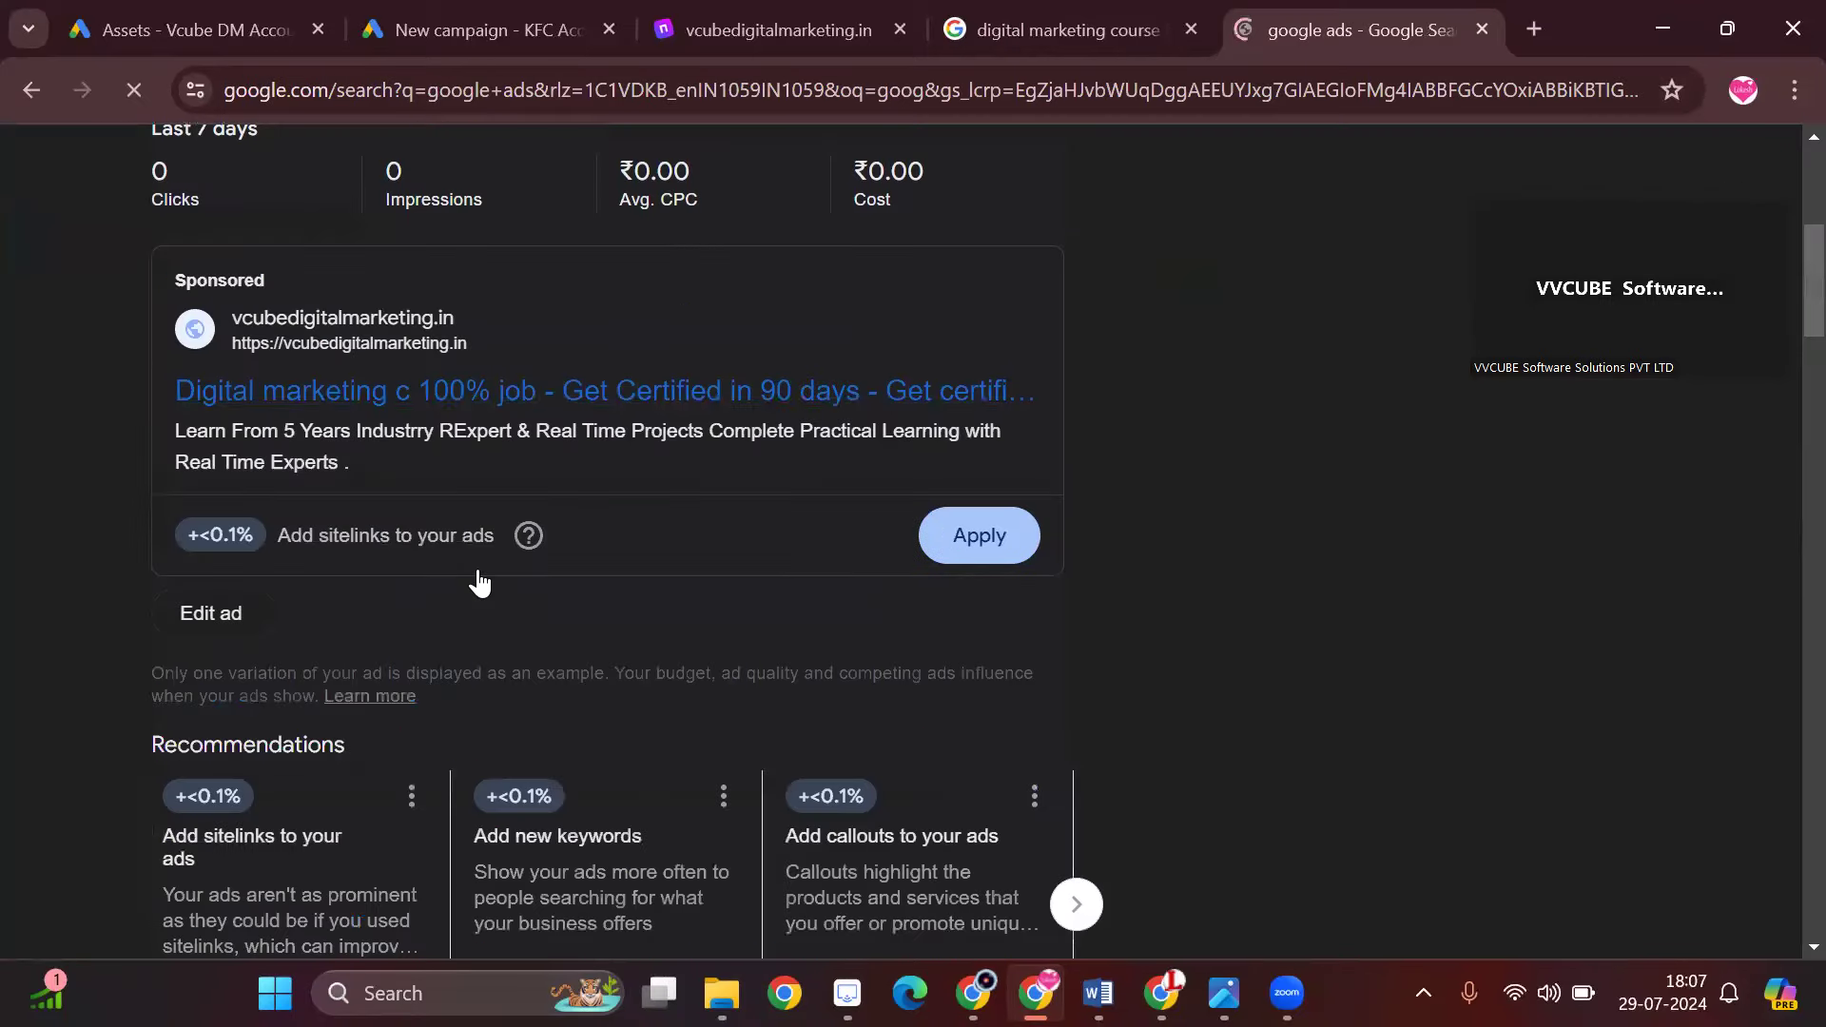
scroll(462, 580, "down", 4)
scroll(463, 580, "up", 4)
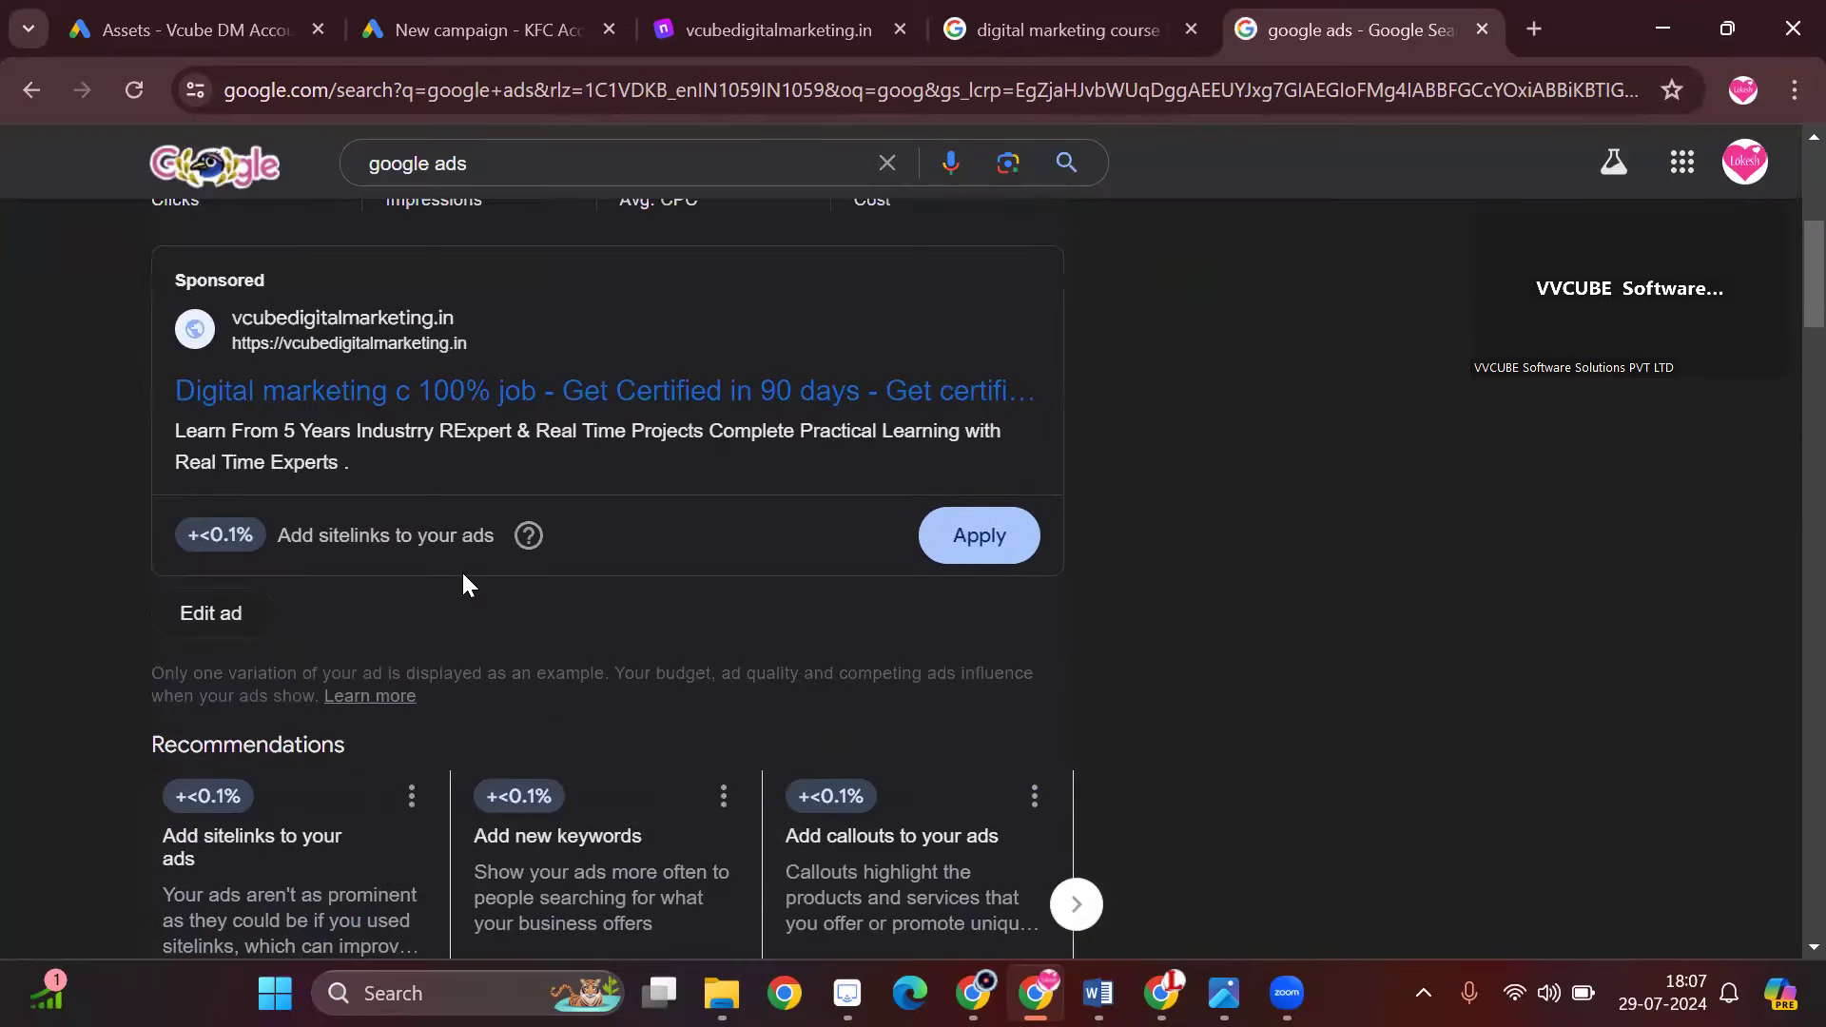
scroll(462, 575, "down", 6)
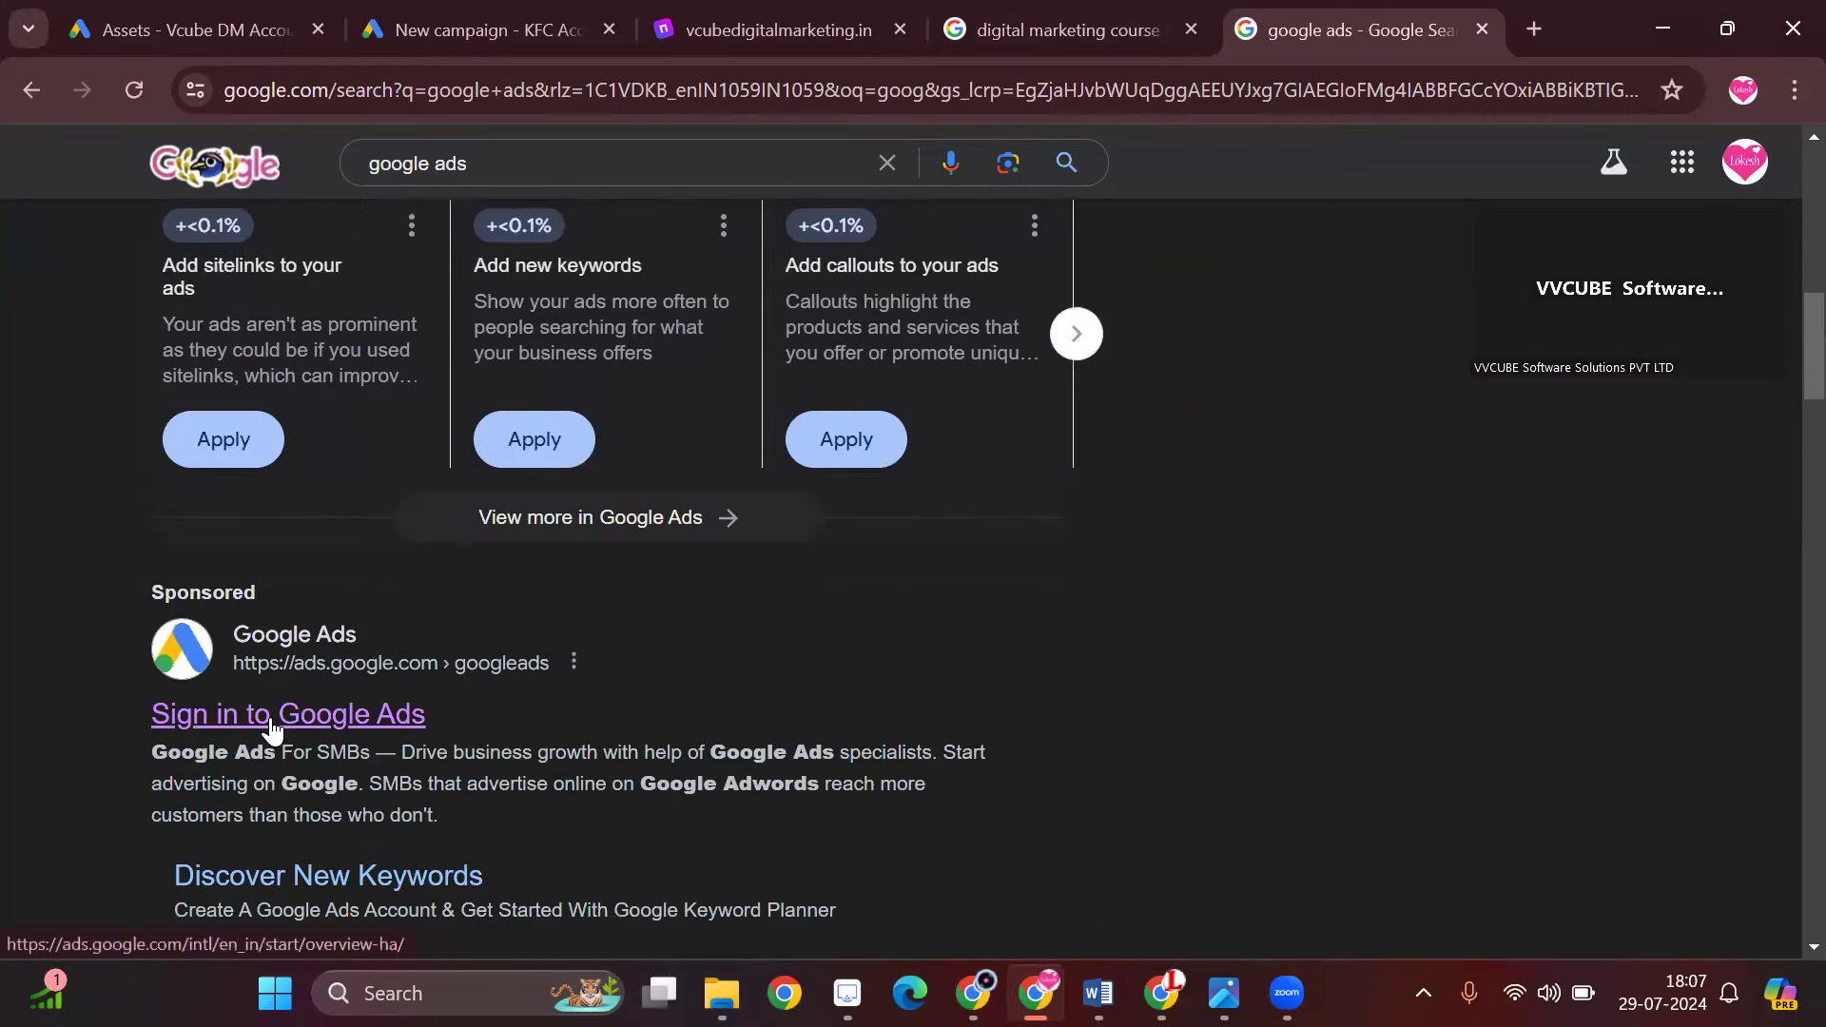
left_click(272, 723)
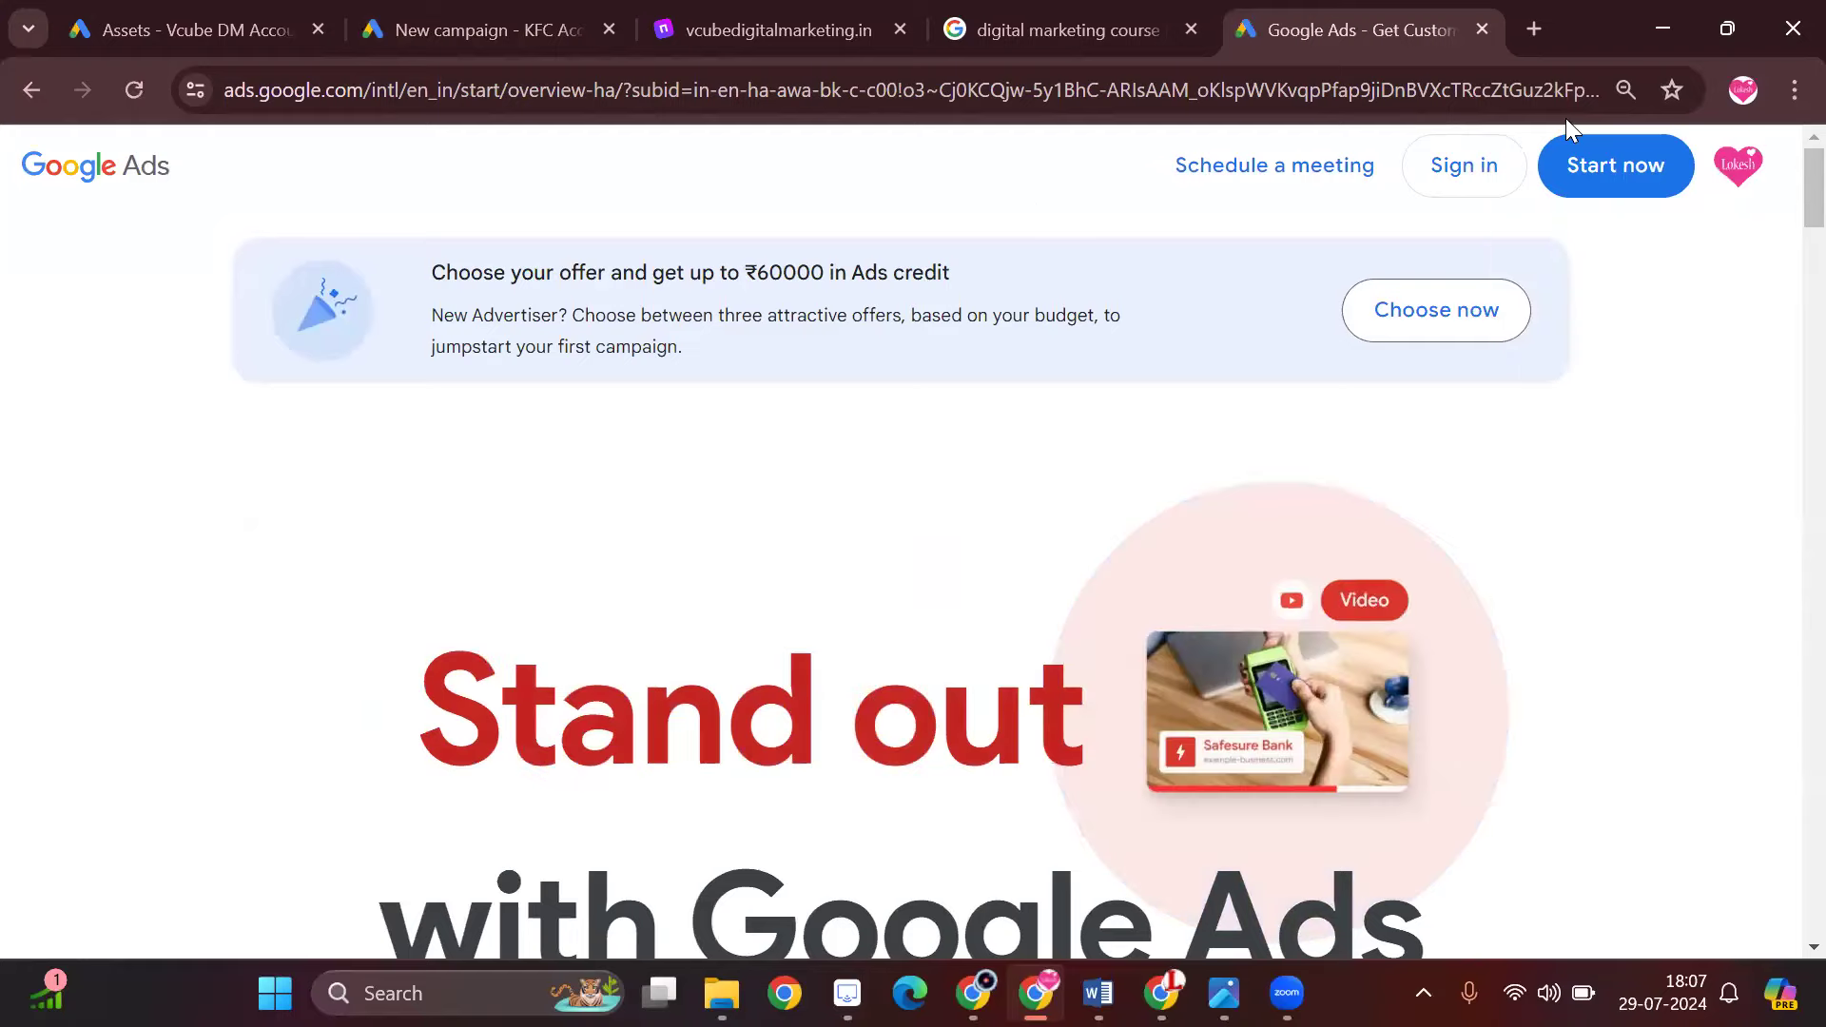
- Sign in to Google Ads and open the ABC Furnitue client account
left_click(1465, 183)
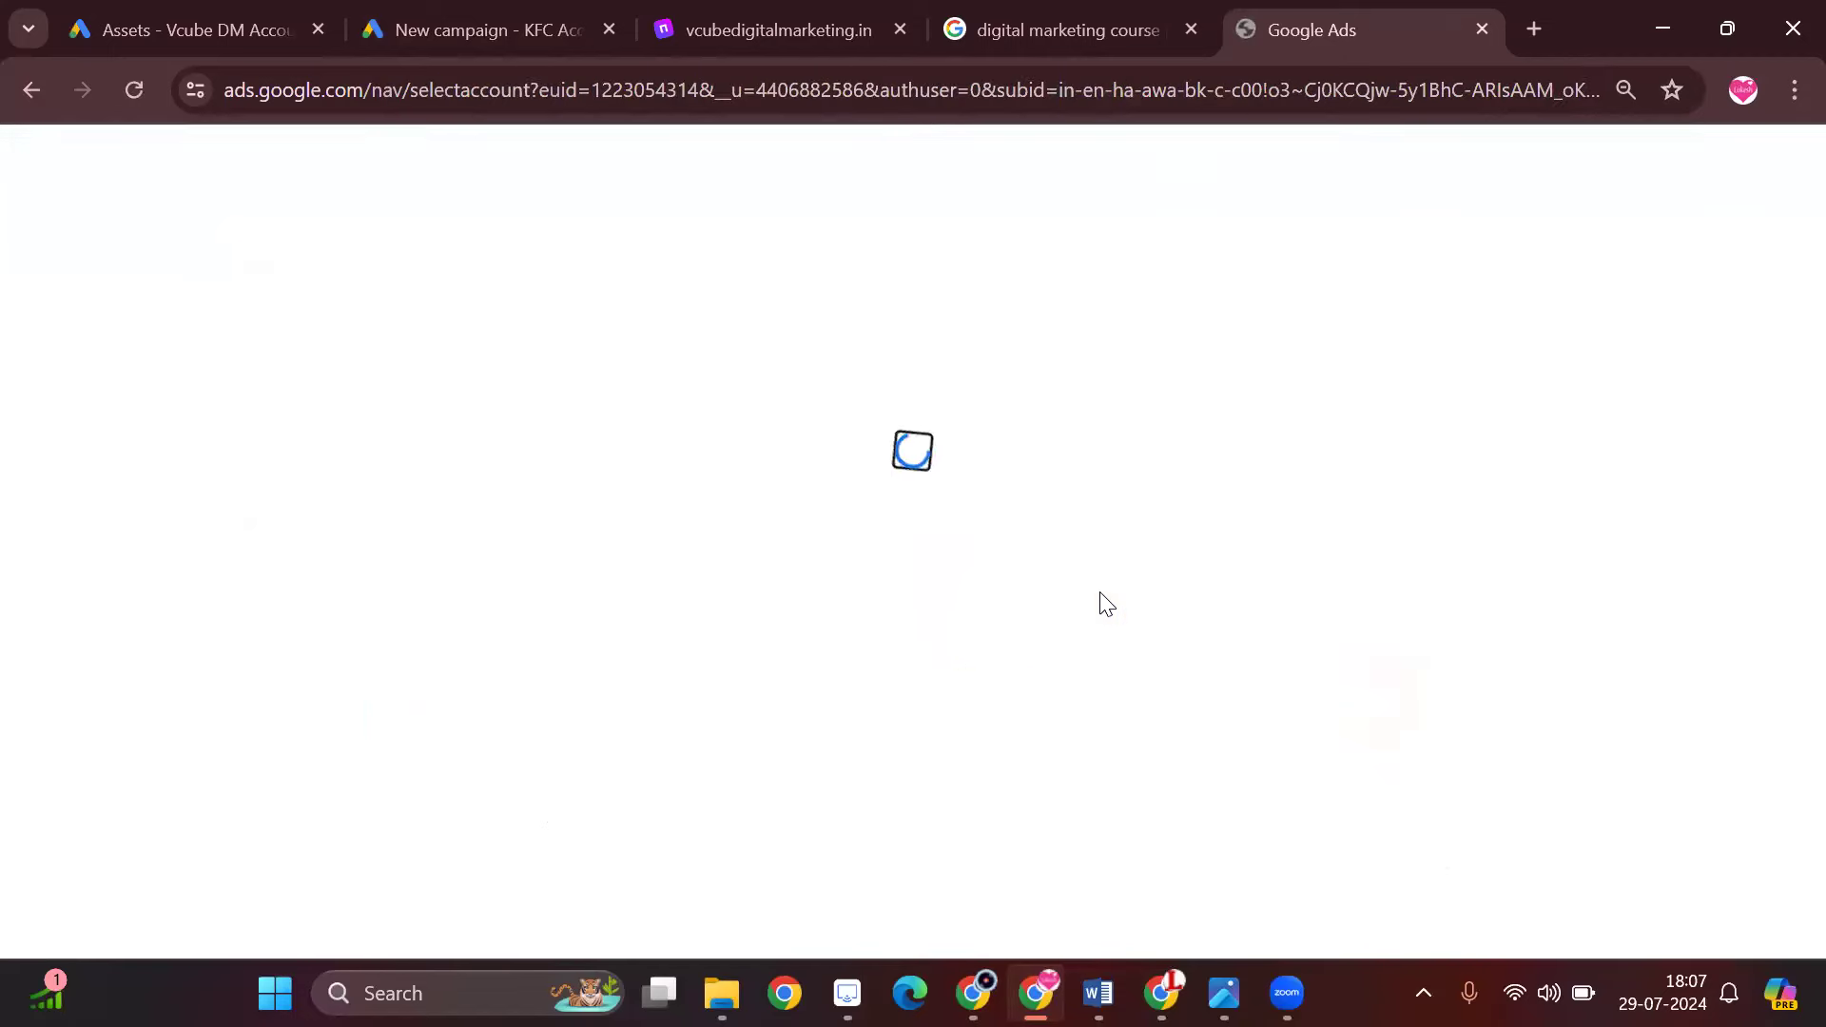
scroll(1100, 623, "down", 1)
scroll(1101, 635, "up", 1)
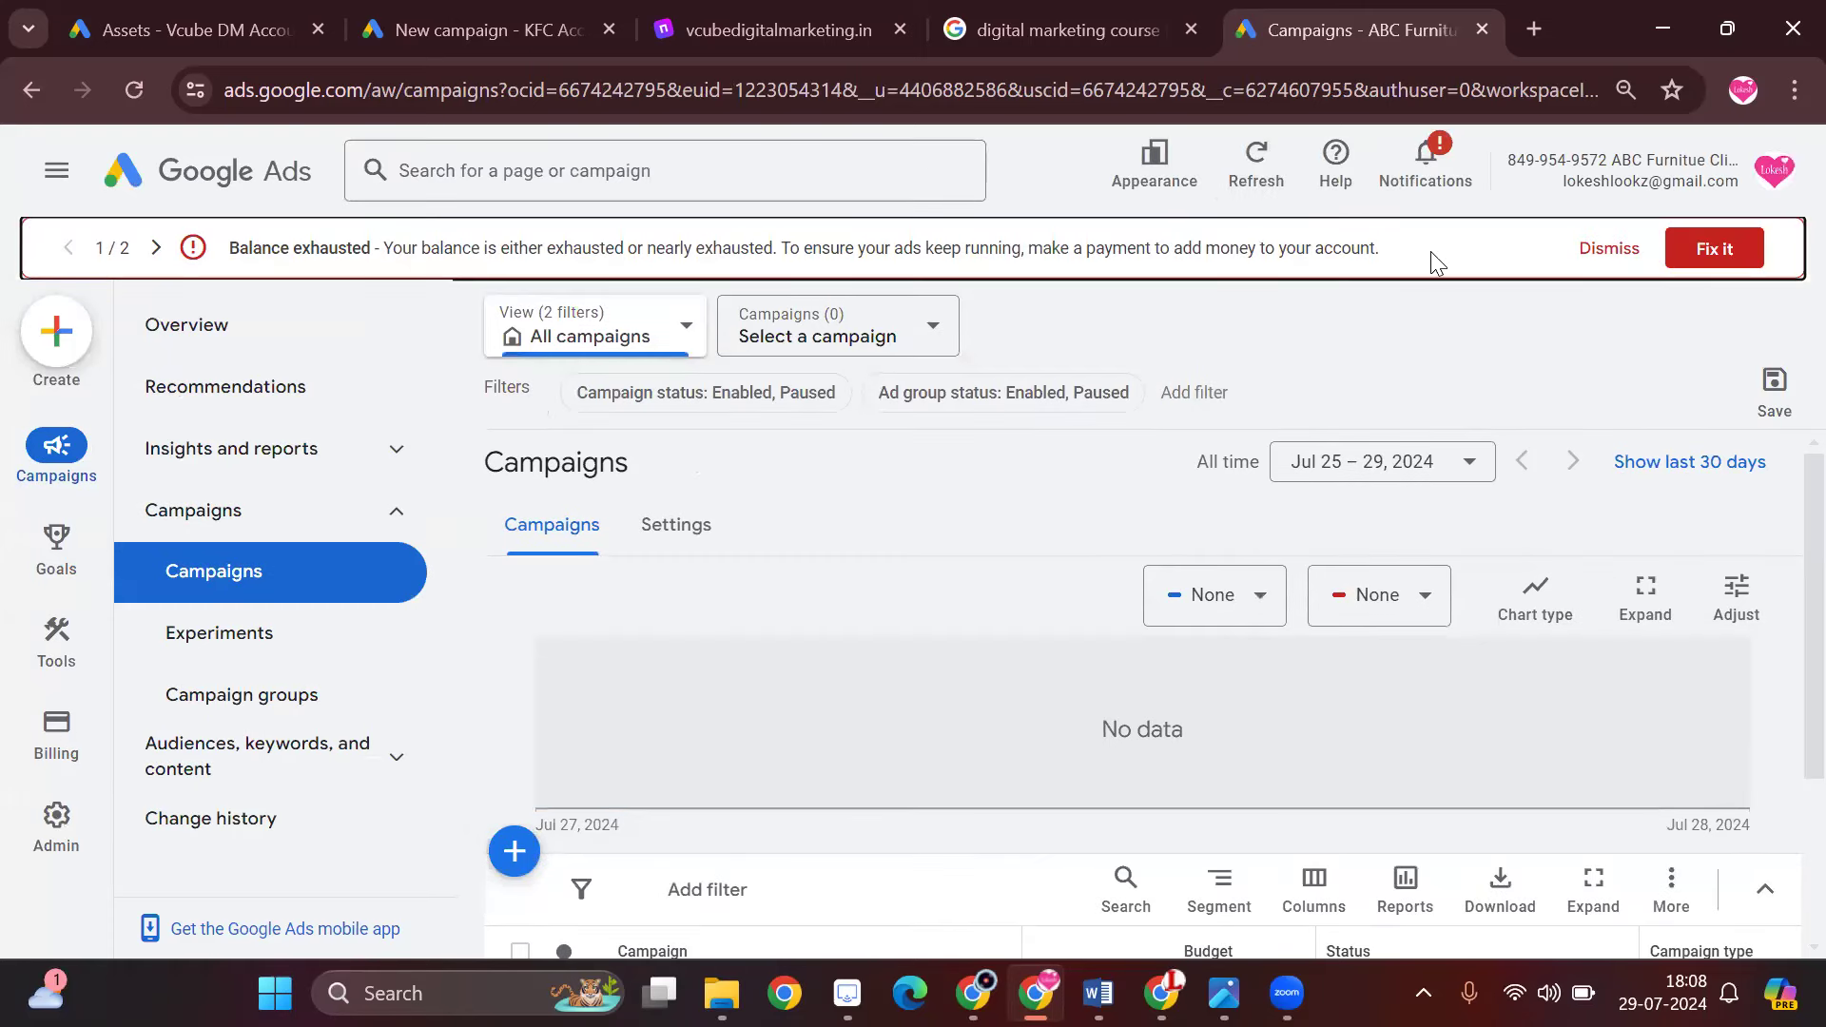
- Dismiss the exhausted balance, 2-Step Verification and tax info notices above the Campaigns overview
left_click(1591, 252)
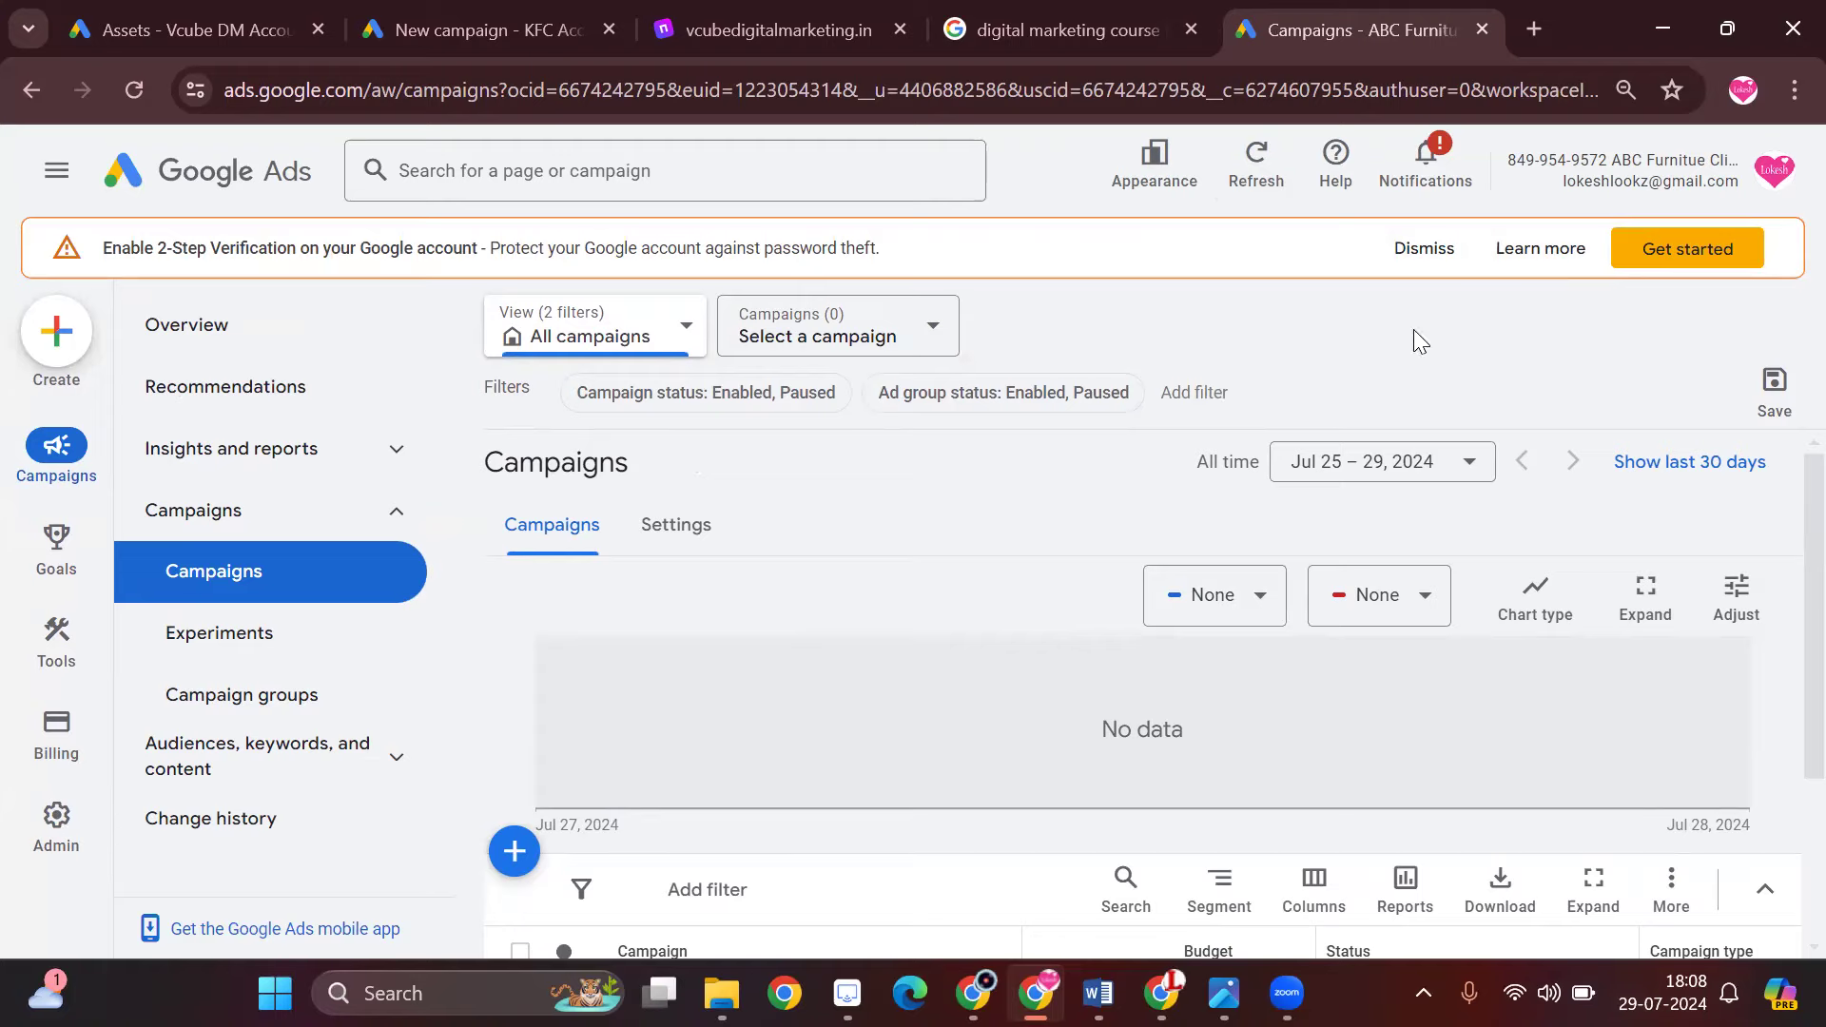
left_click(1399, 267)
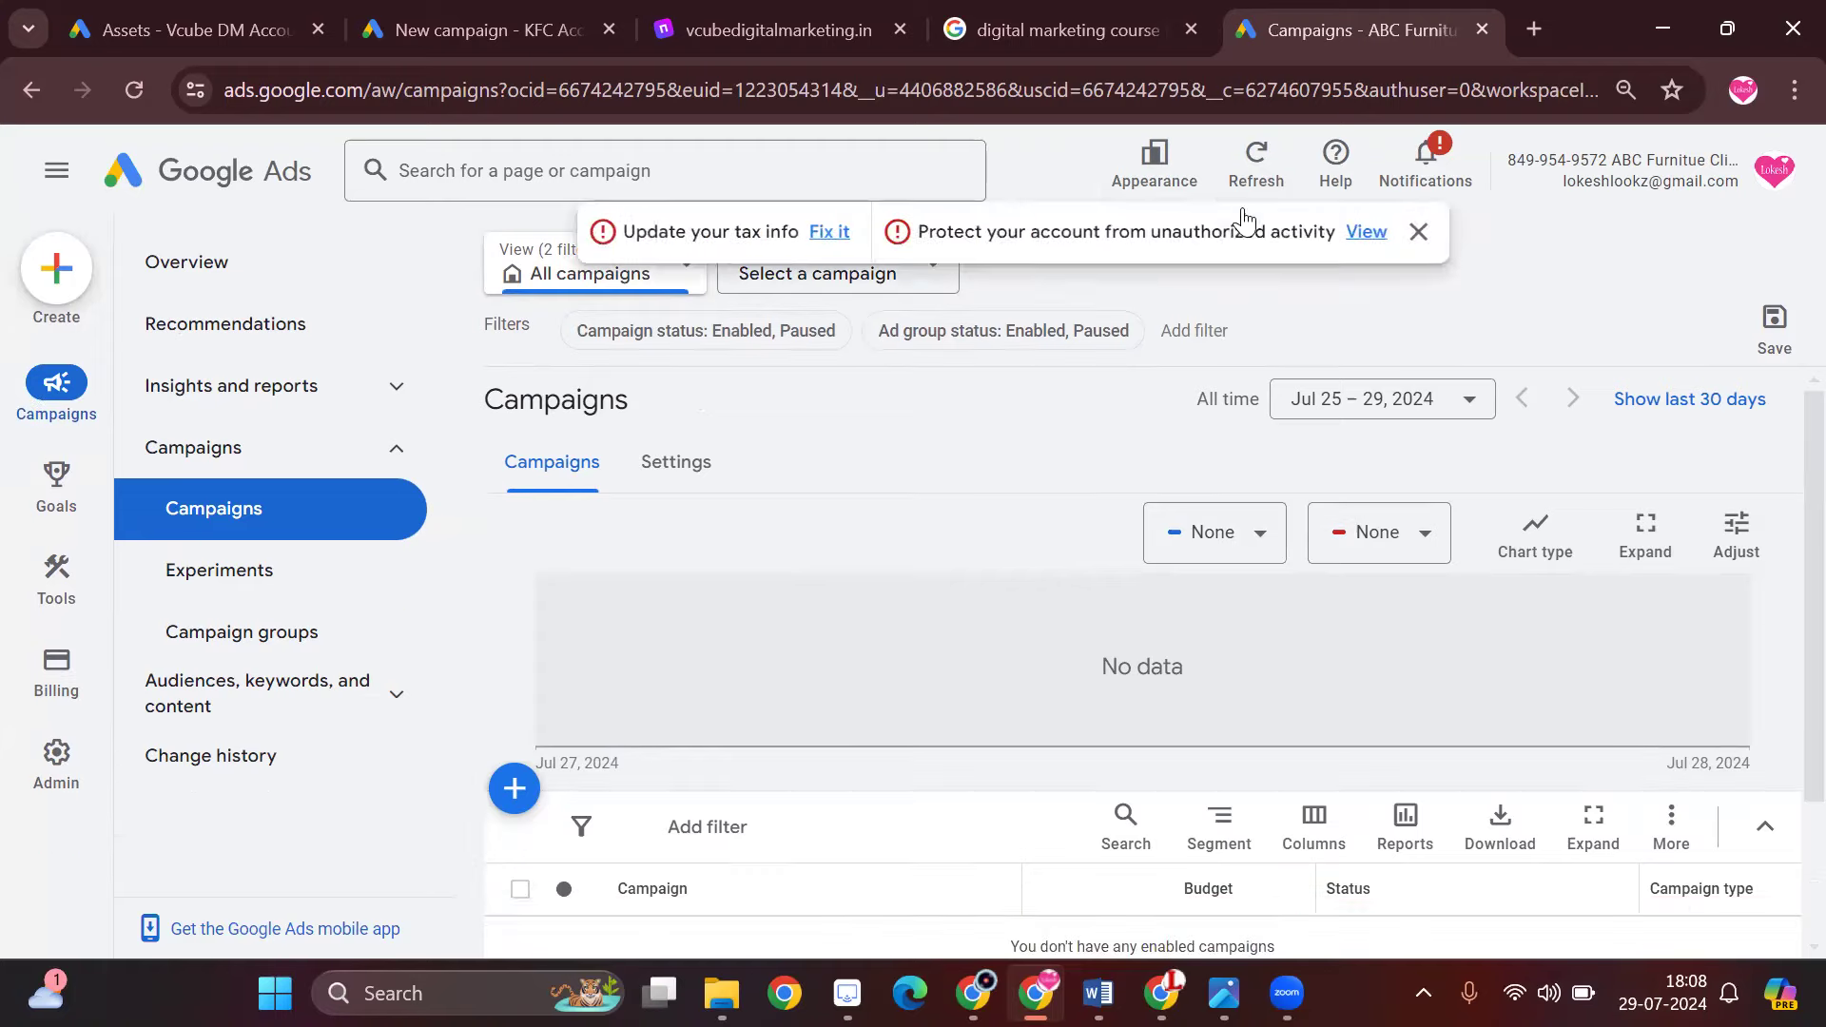
left_click(1420, 232)
- Switch to the previous design for this session, giving "I don't have time to learn a new layout" as the reason
left_click(1154, 171)
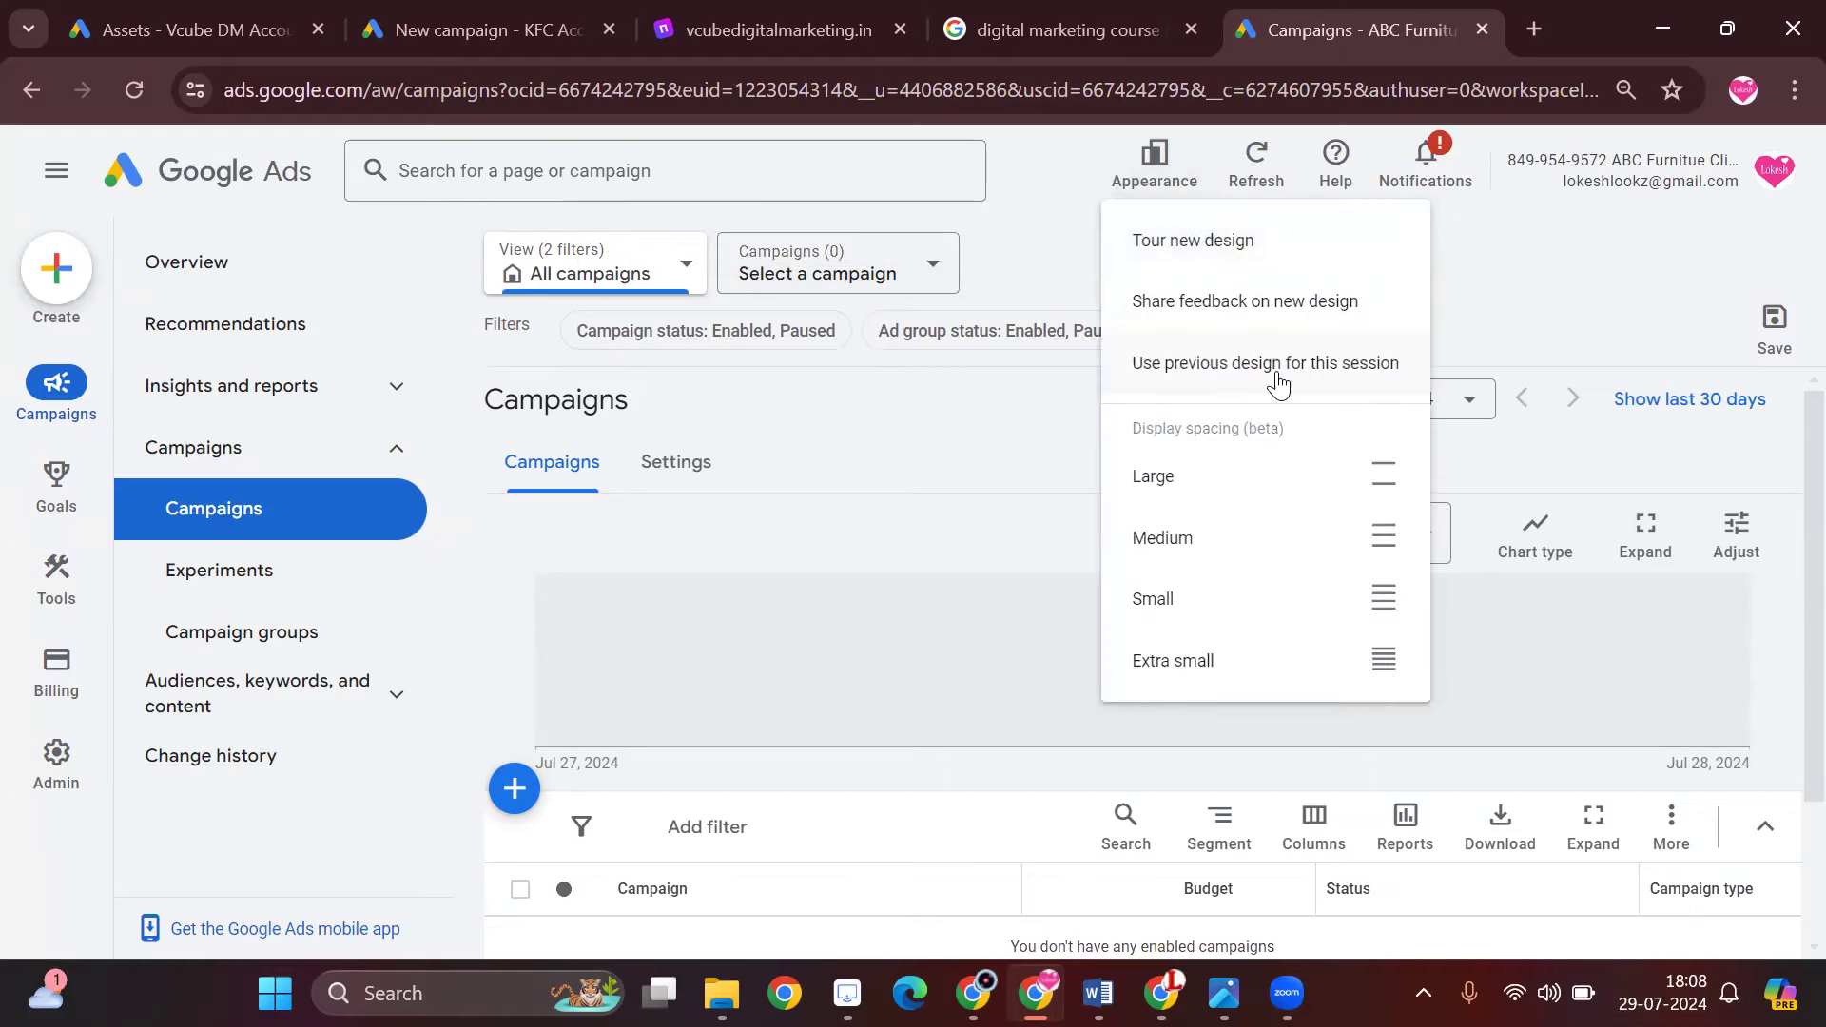
left_click(1243, 371)
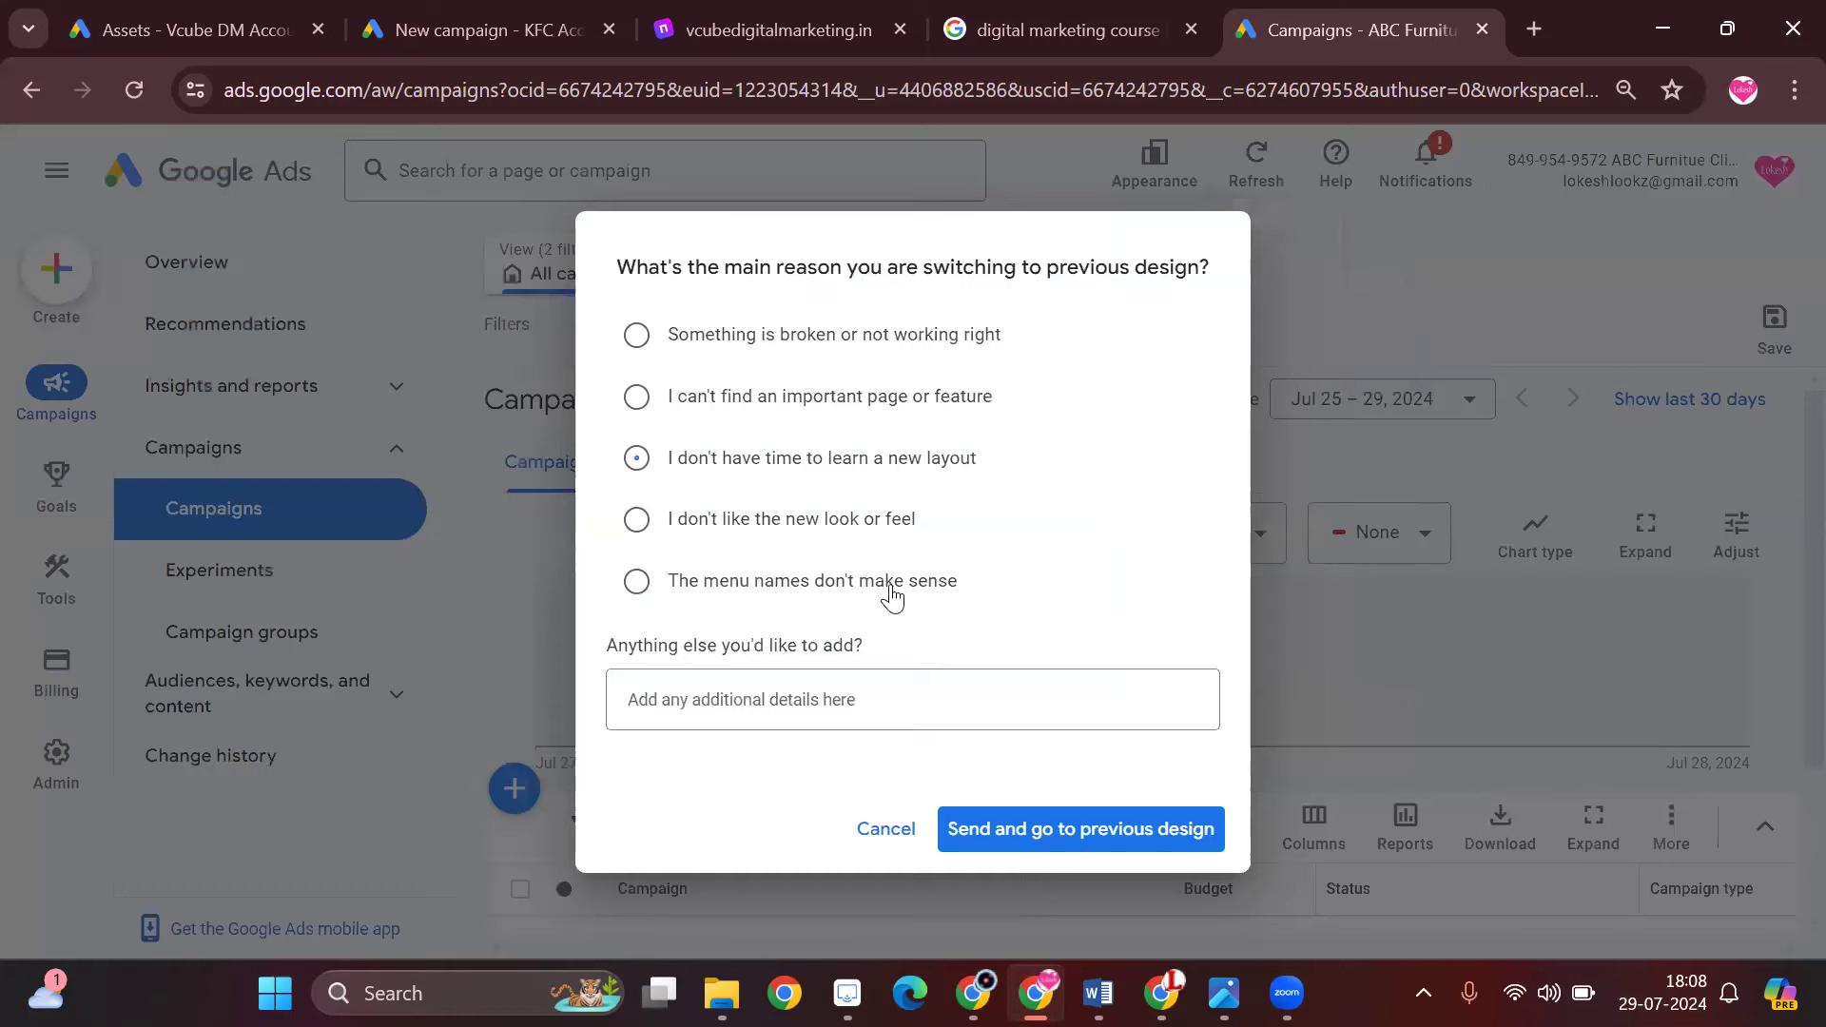
left_click(1057, 842)
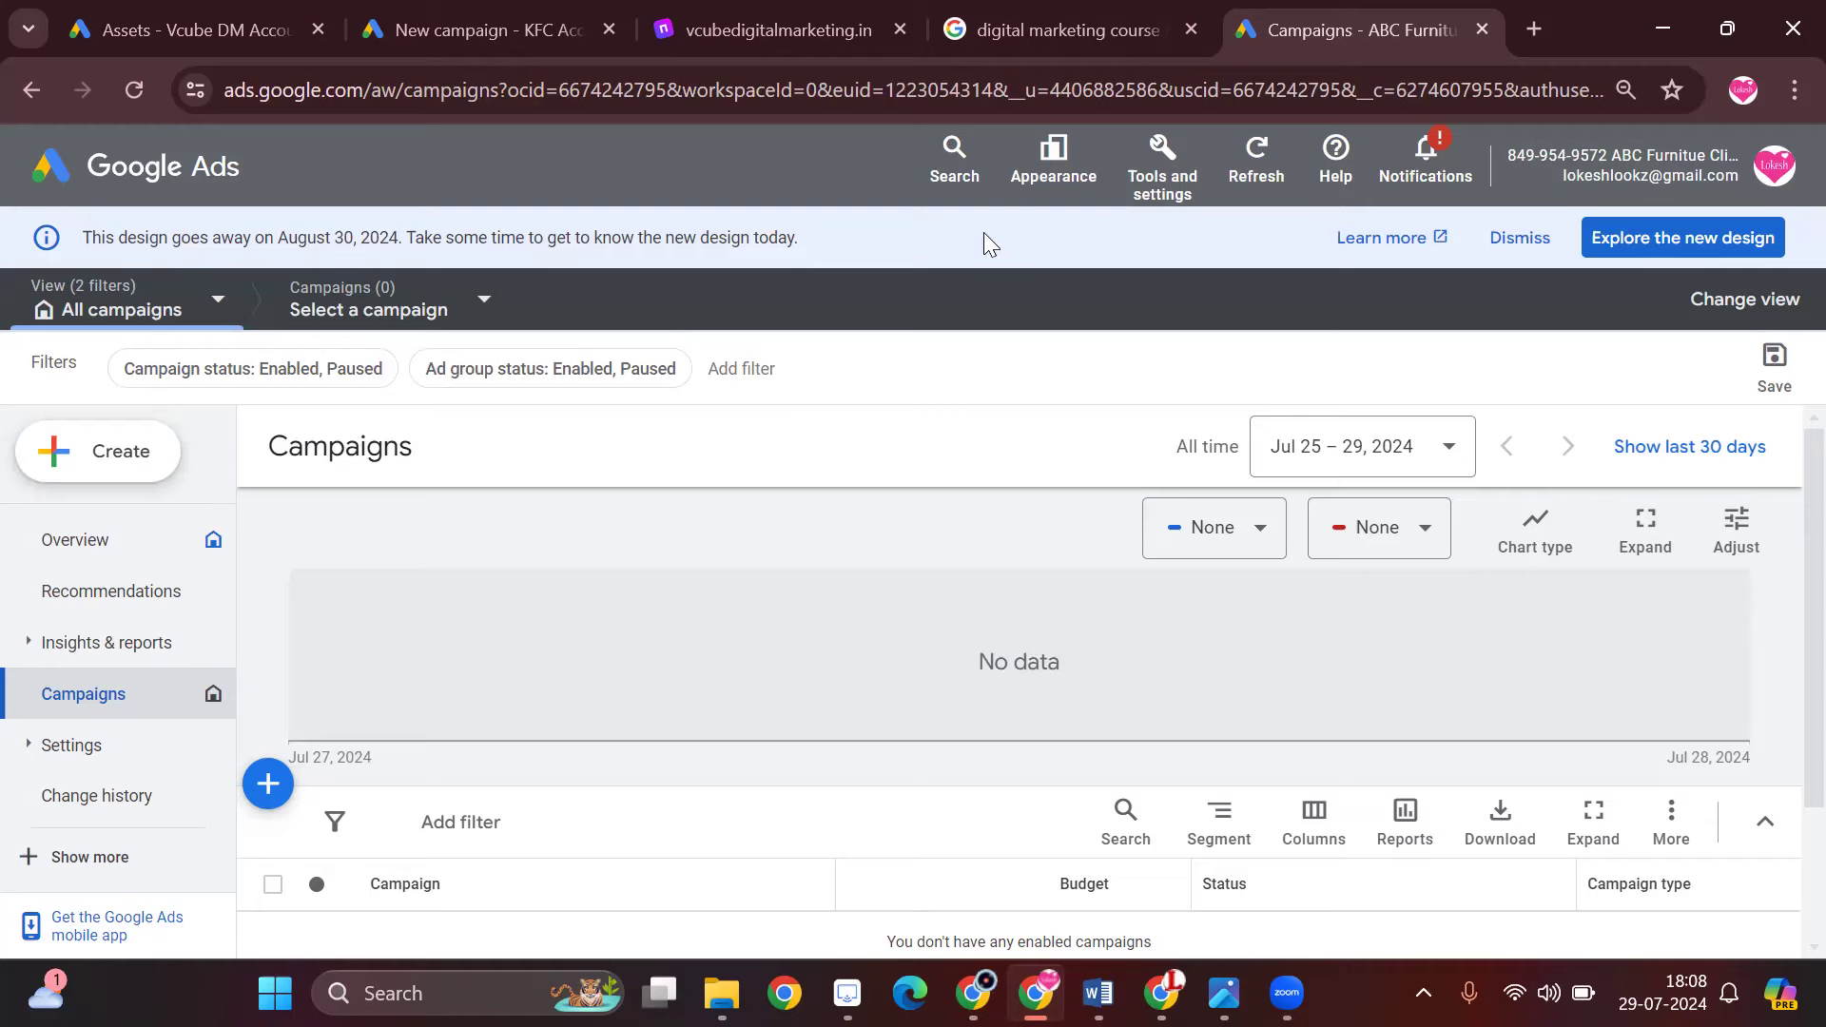
left_click(1028, 187)
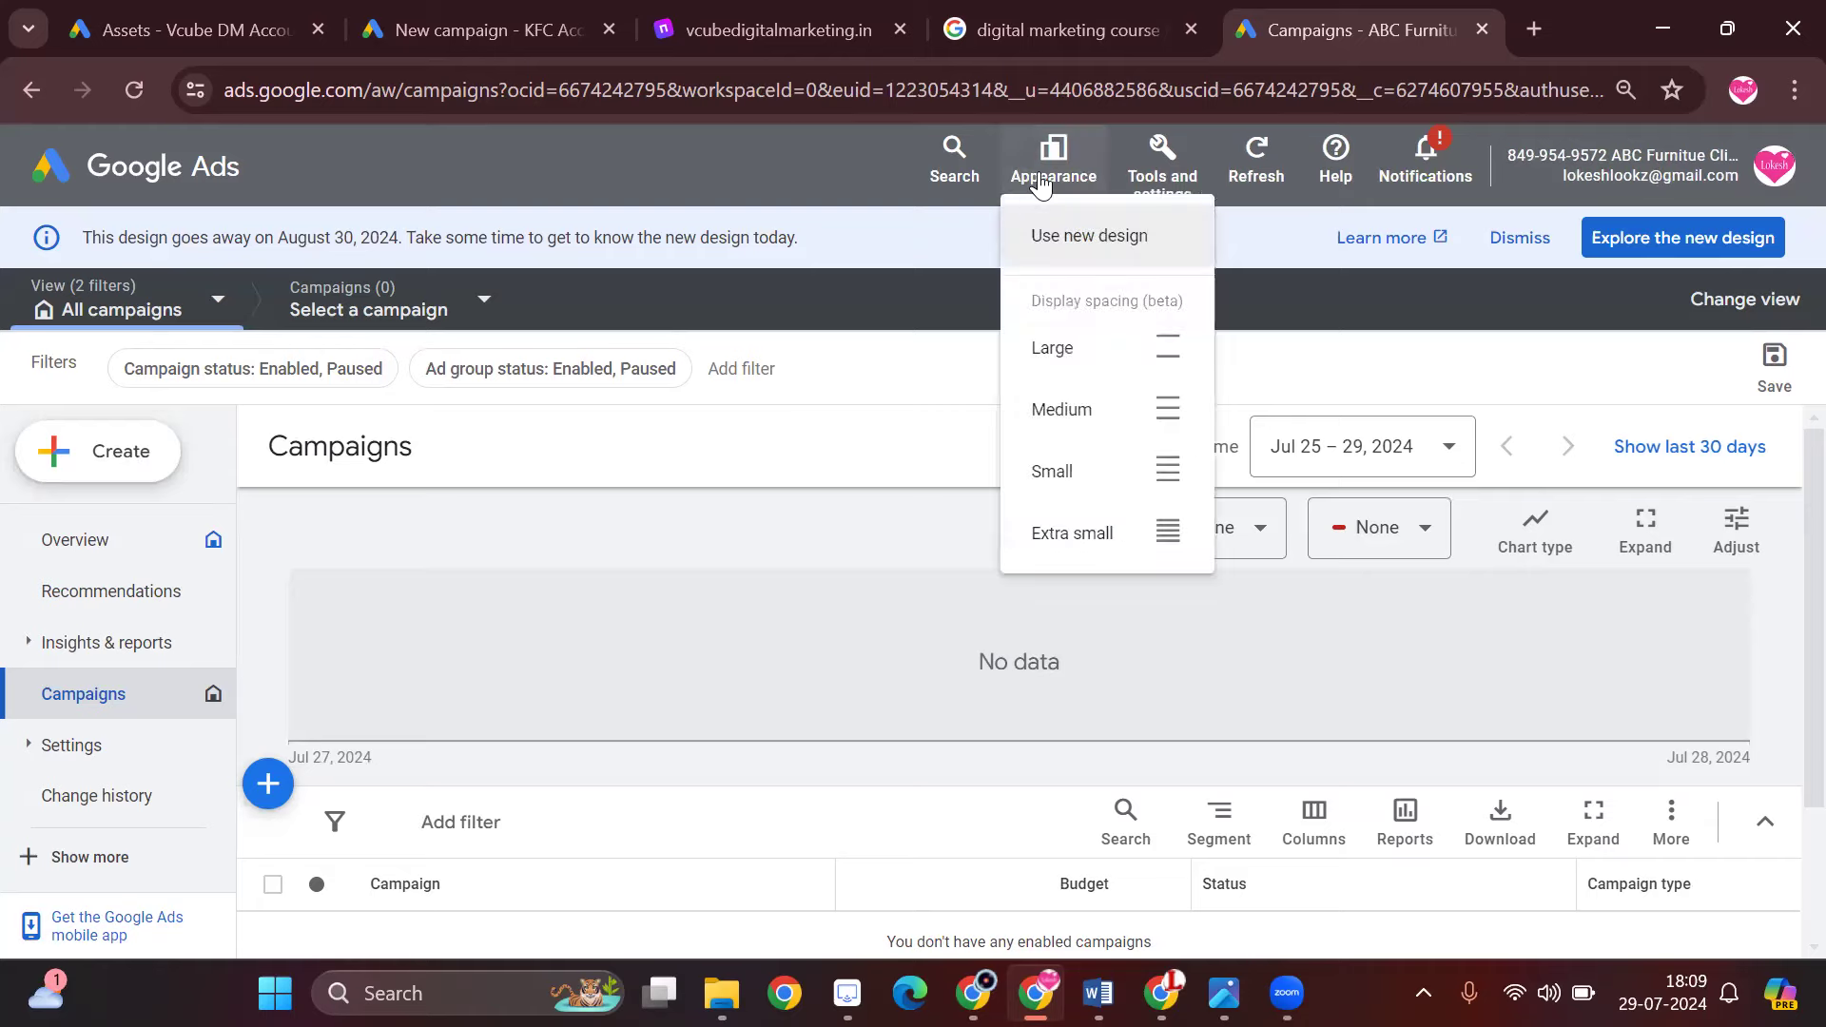
left_click(828, 435)
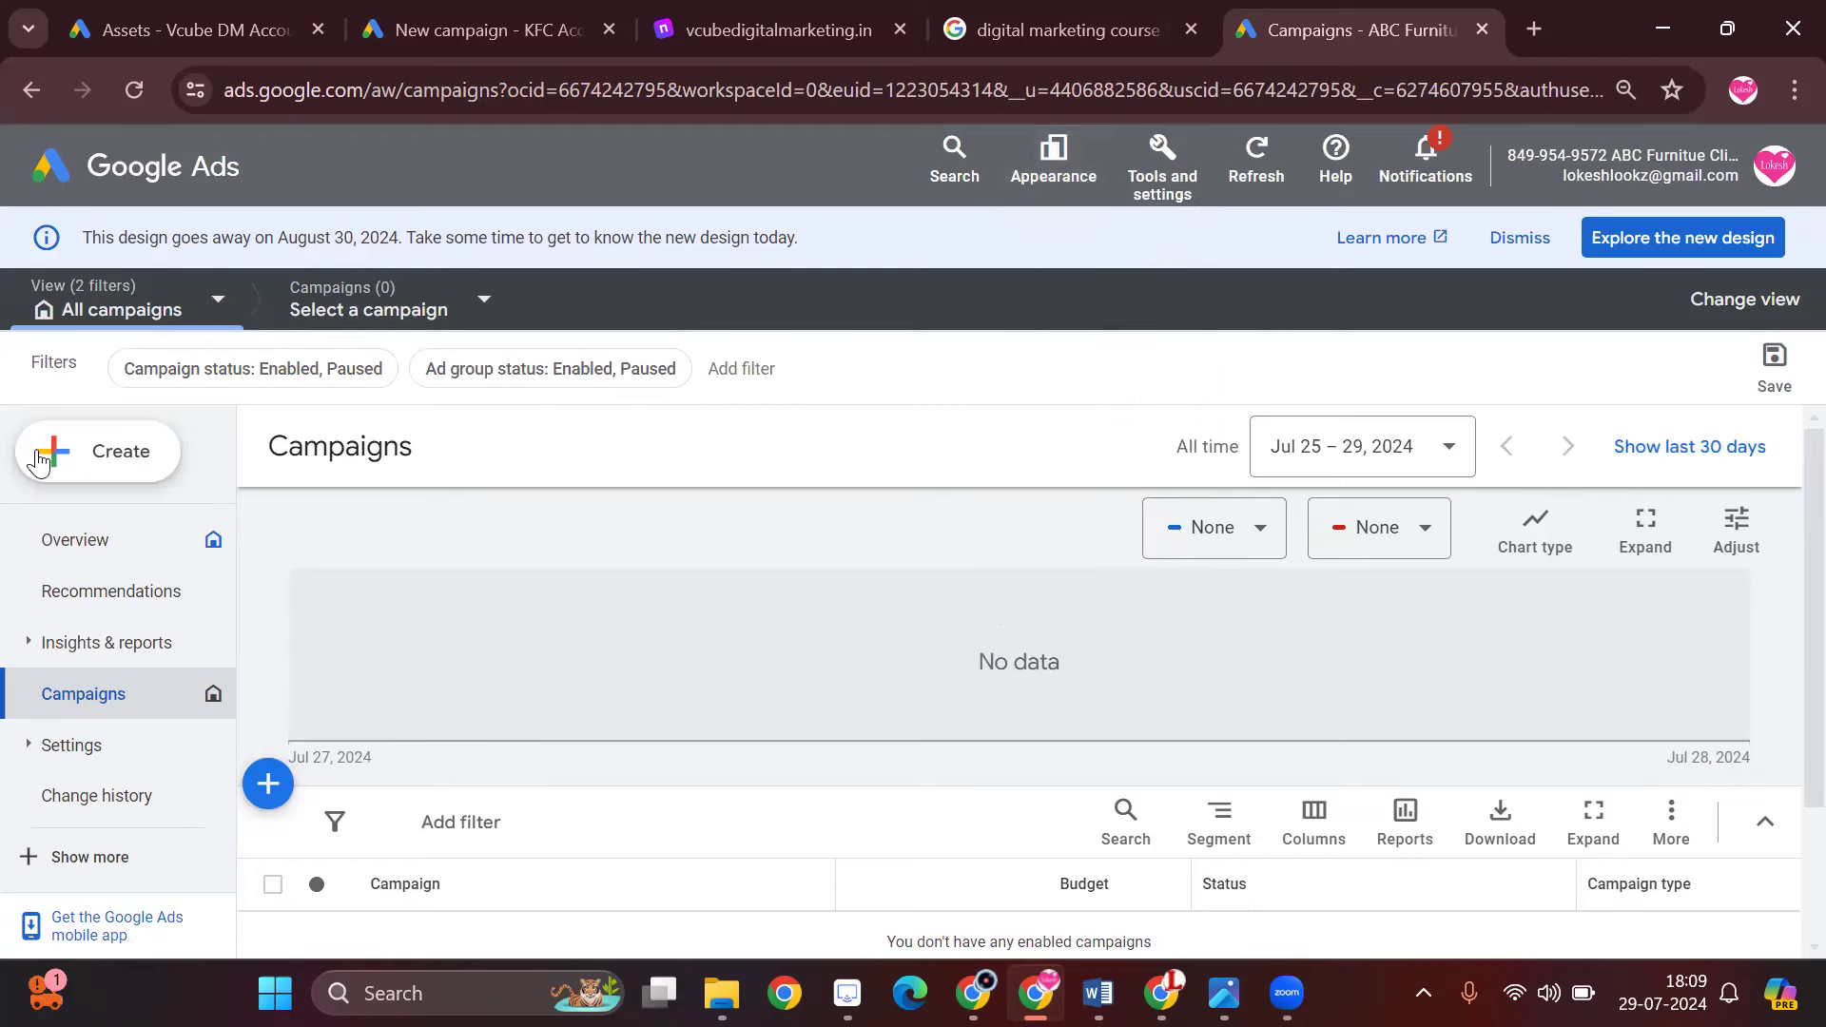
- Start creating a new campaign in the ABC Furnitue client account
left_click(124, 464)
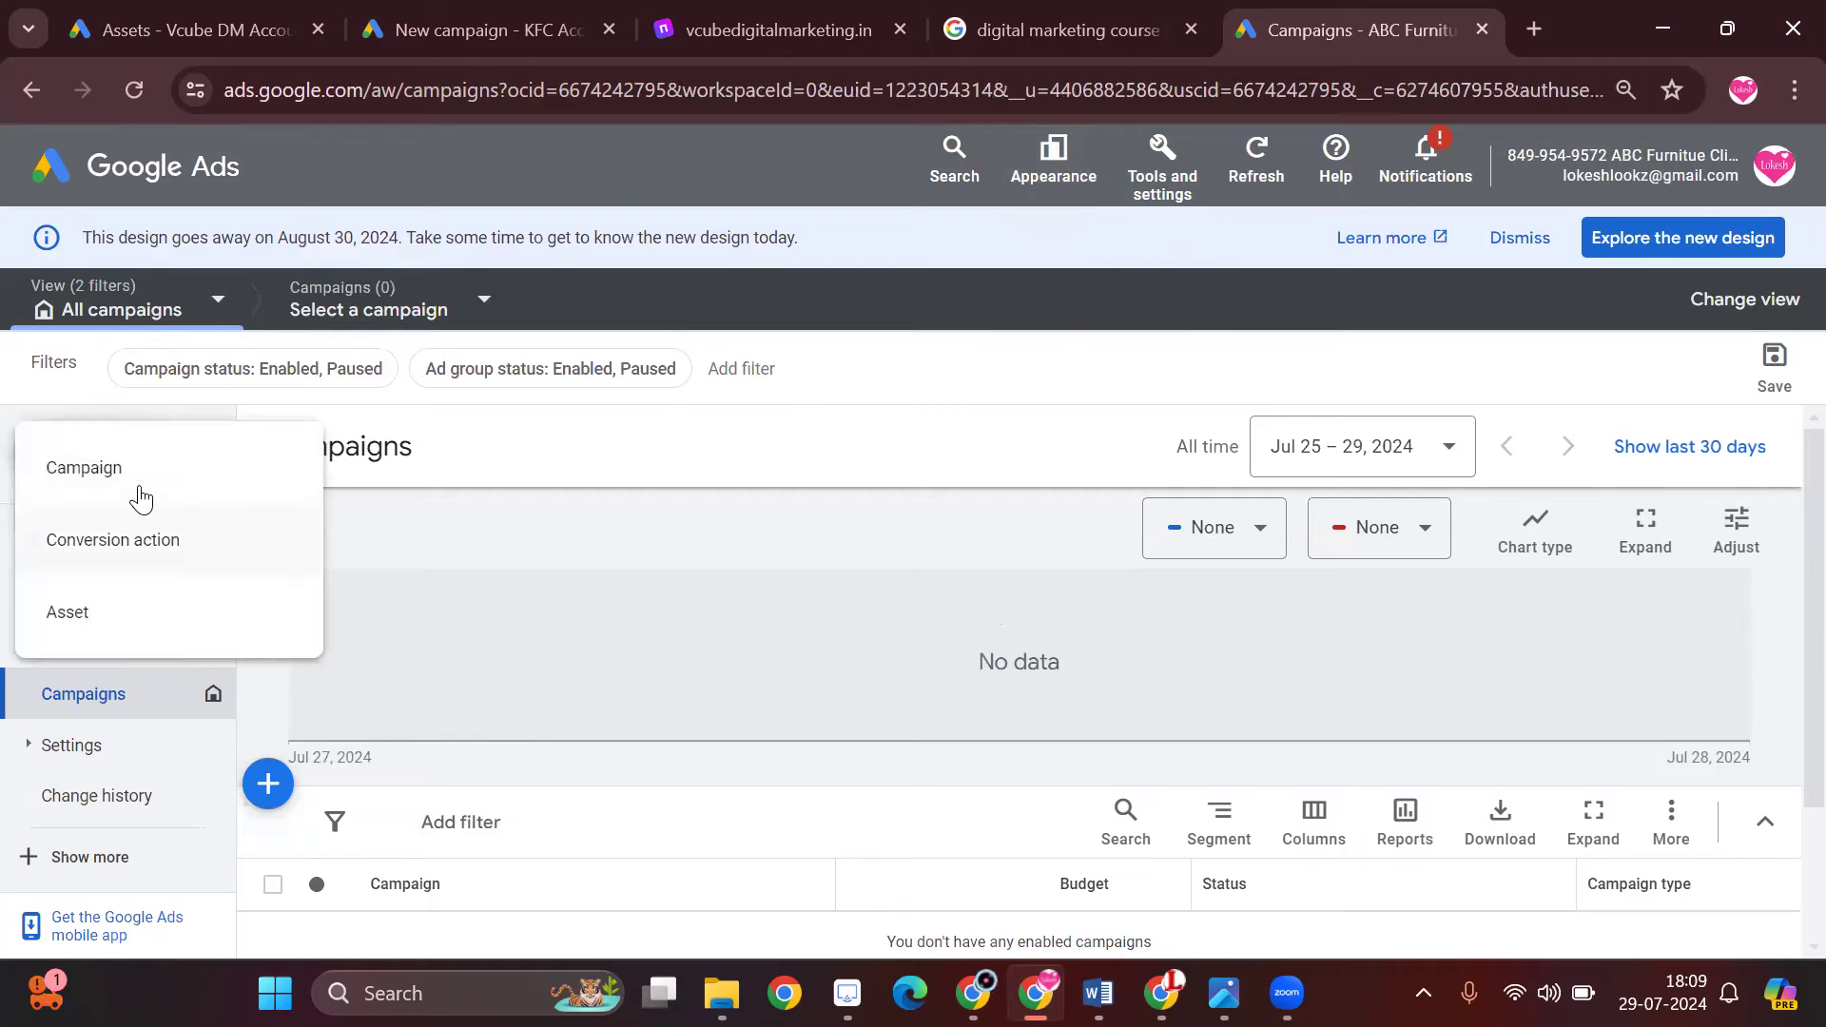
left_click(143, 491)
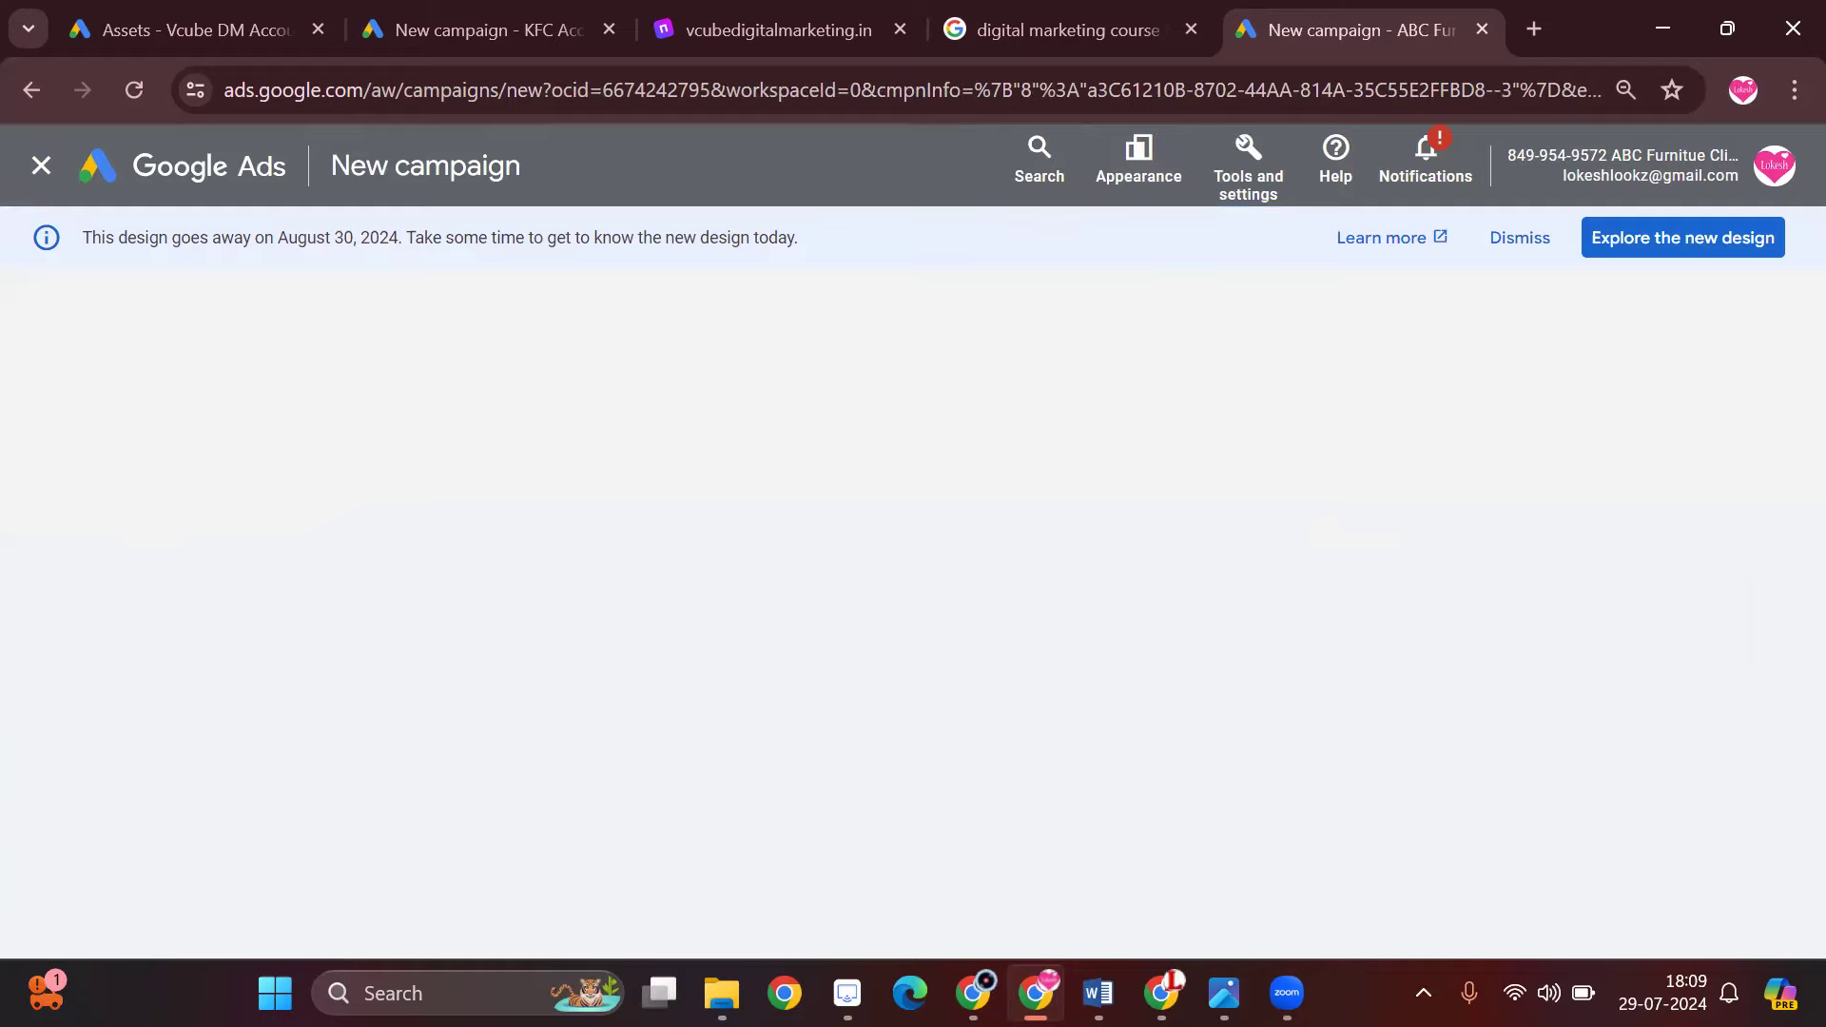
left_click(457, 993)
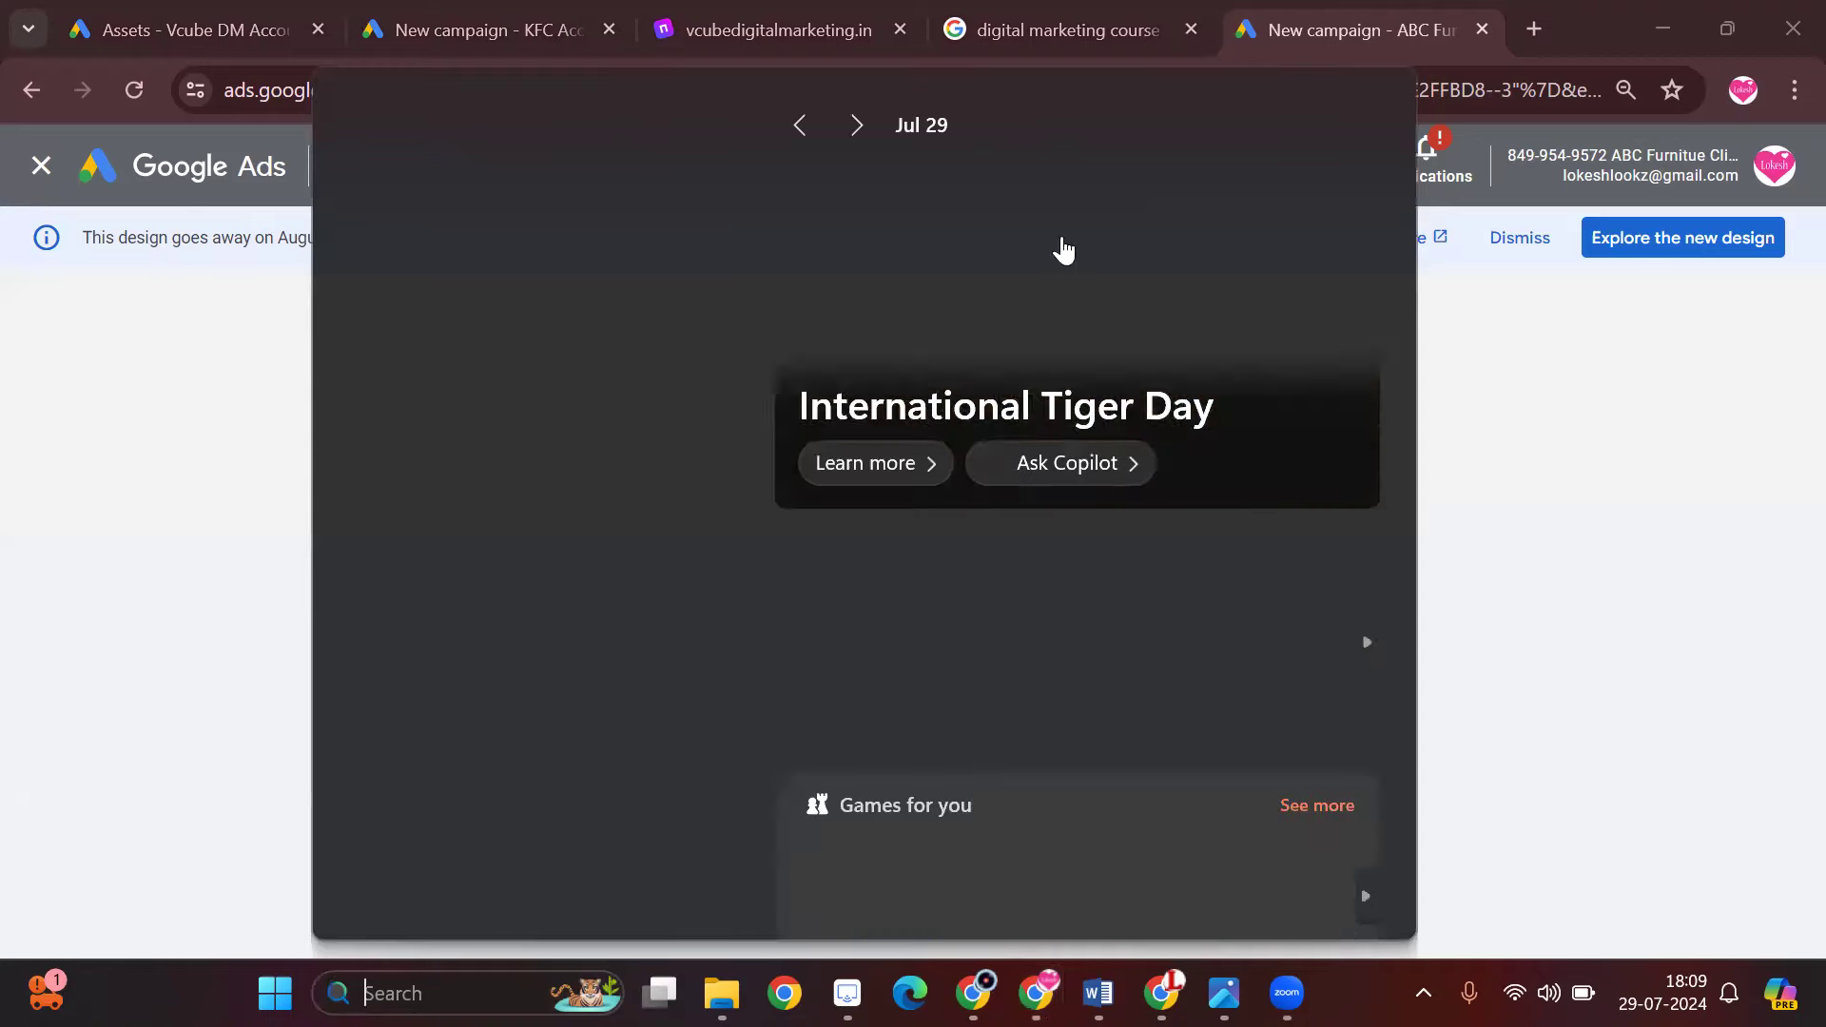
left_click(1533, 369)
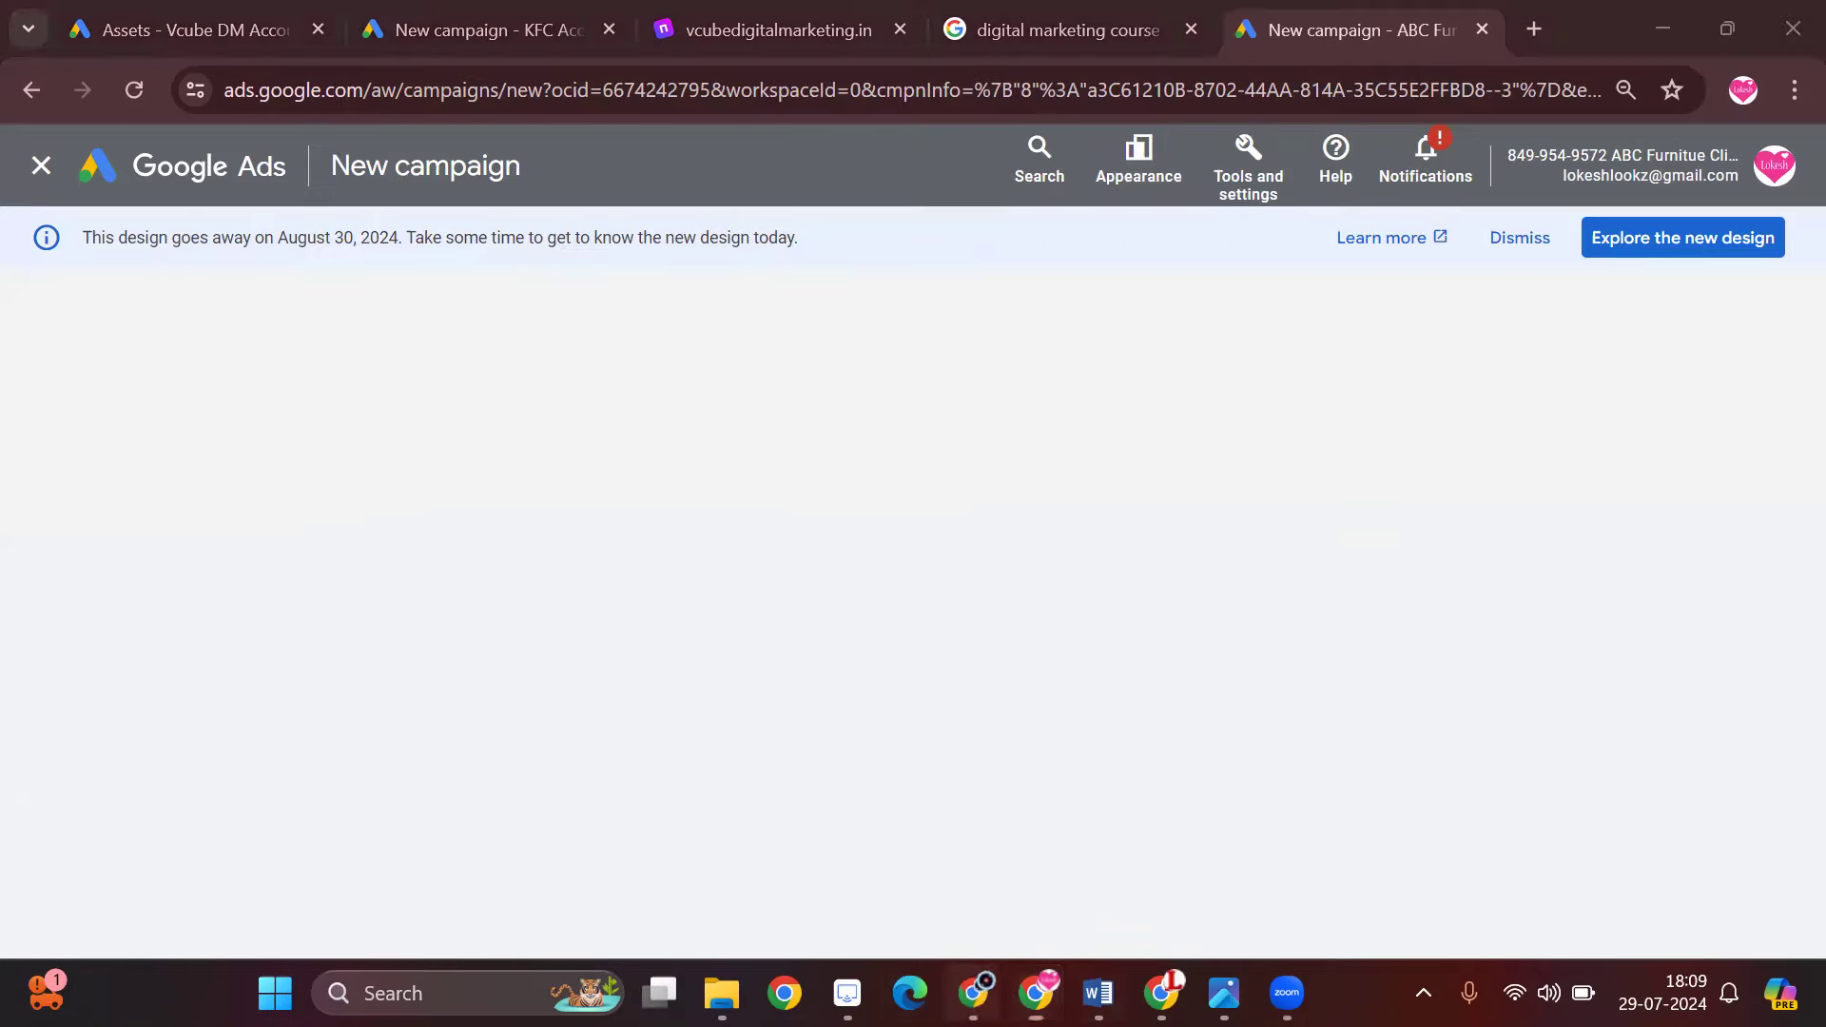
- Switch to the other Chrome window and bring up the Canva home page with its main menu shown
left_click(972, 993)
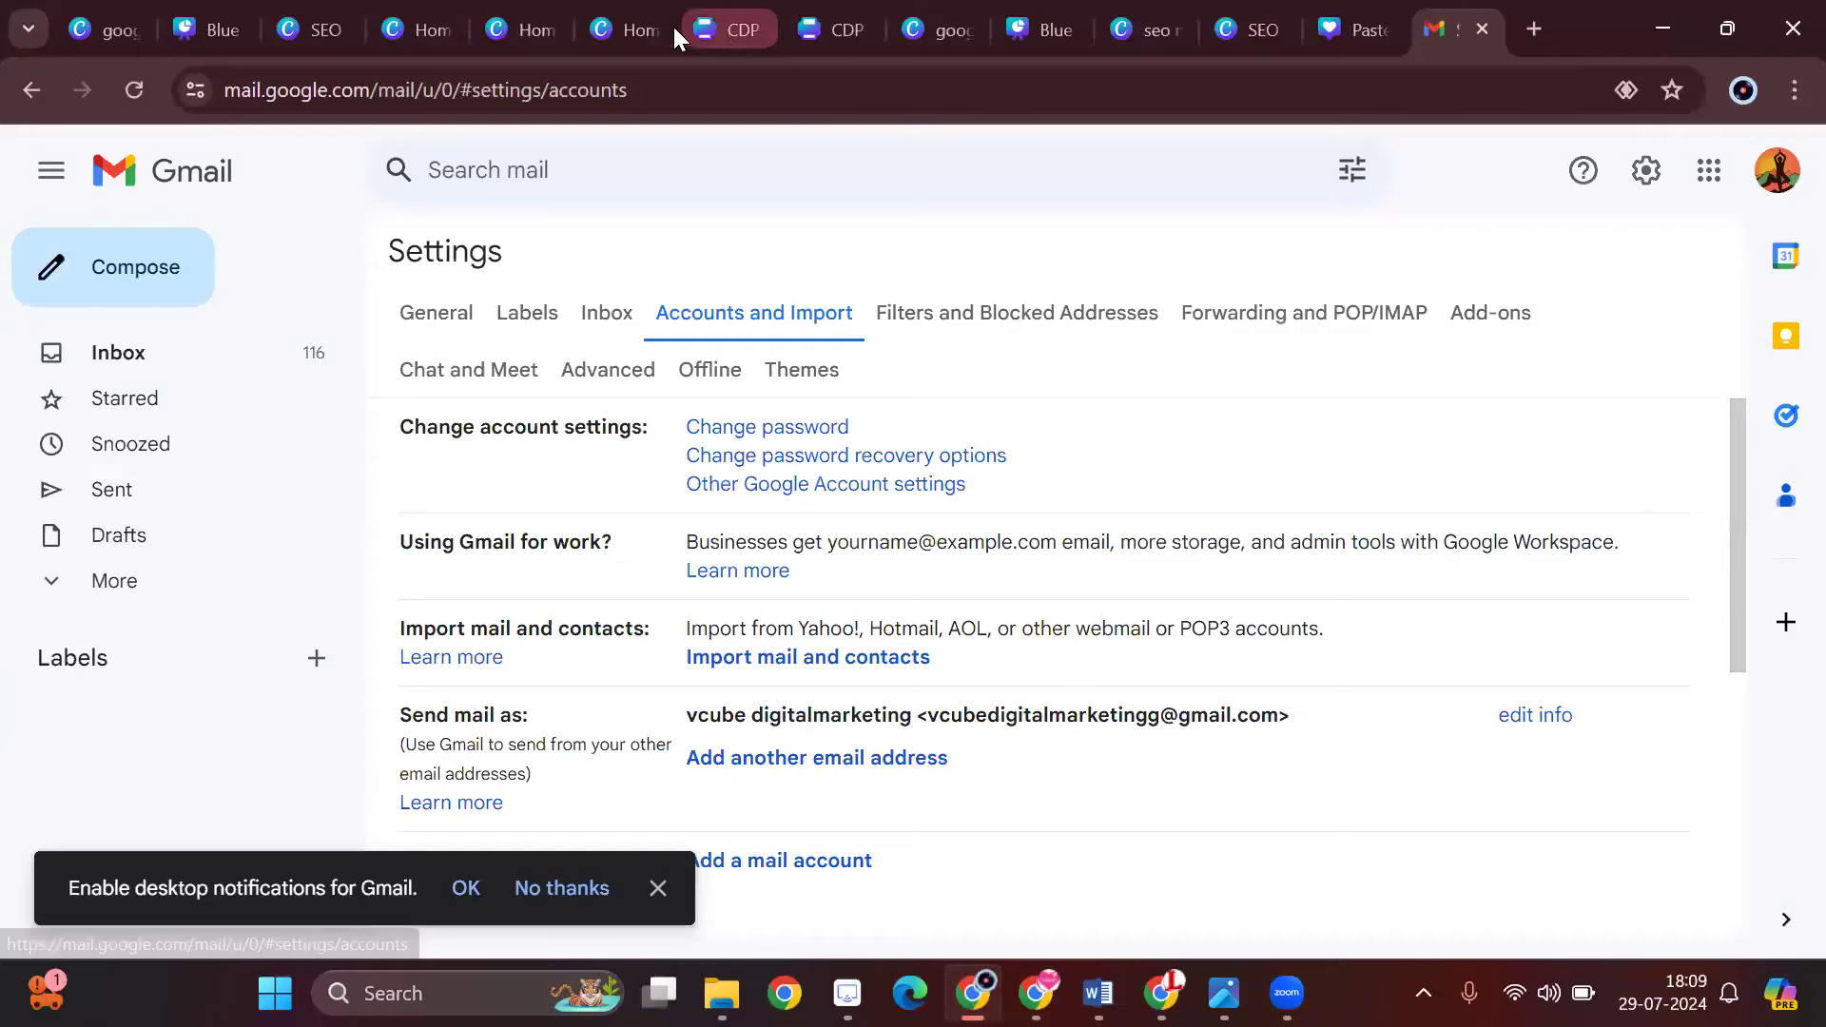
left_click(385, 15)
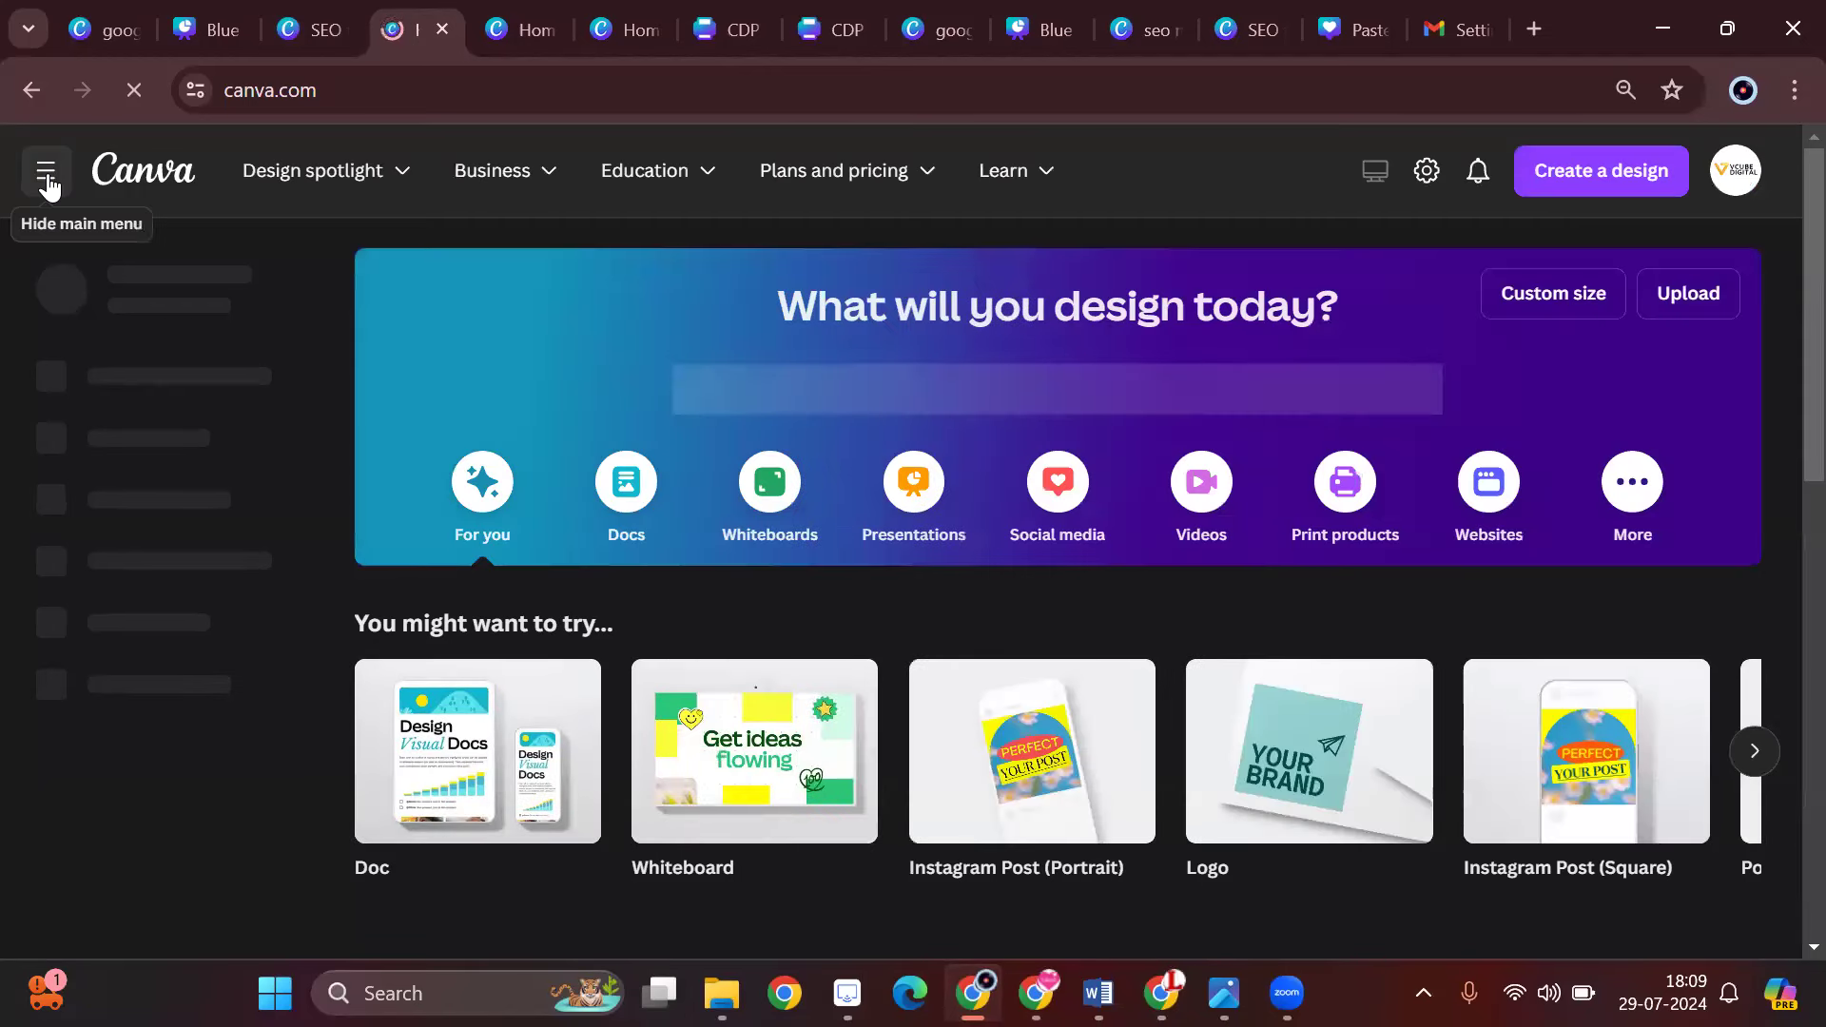
left_click(48, 181)
left_click(48, 190)
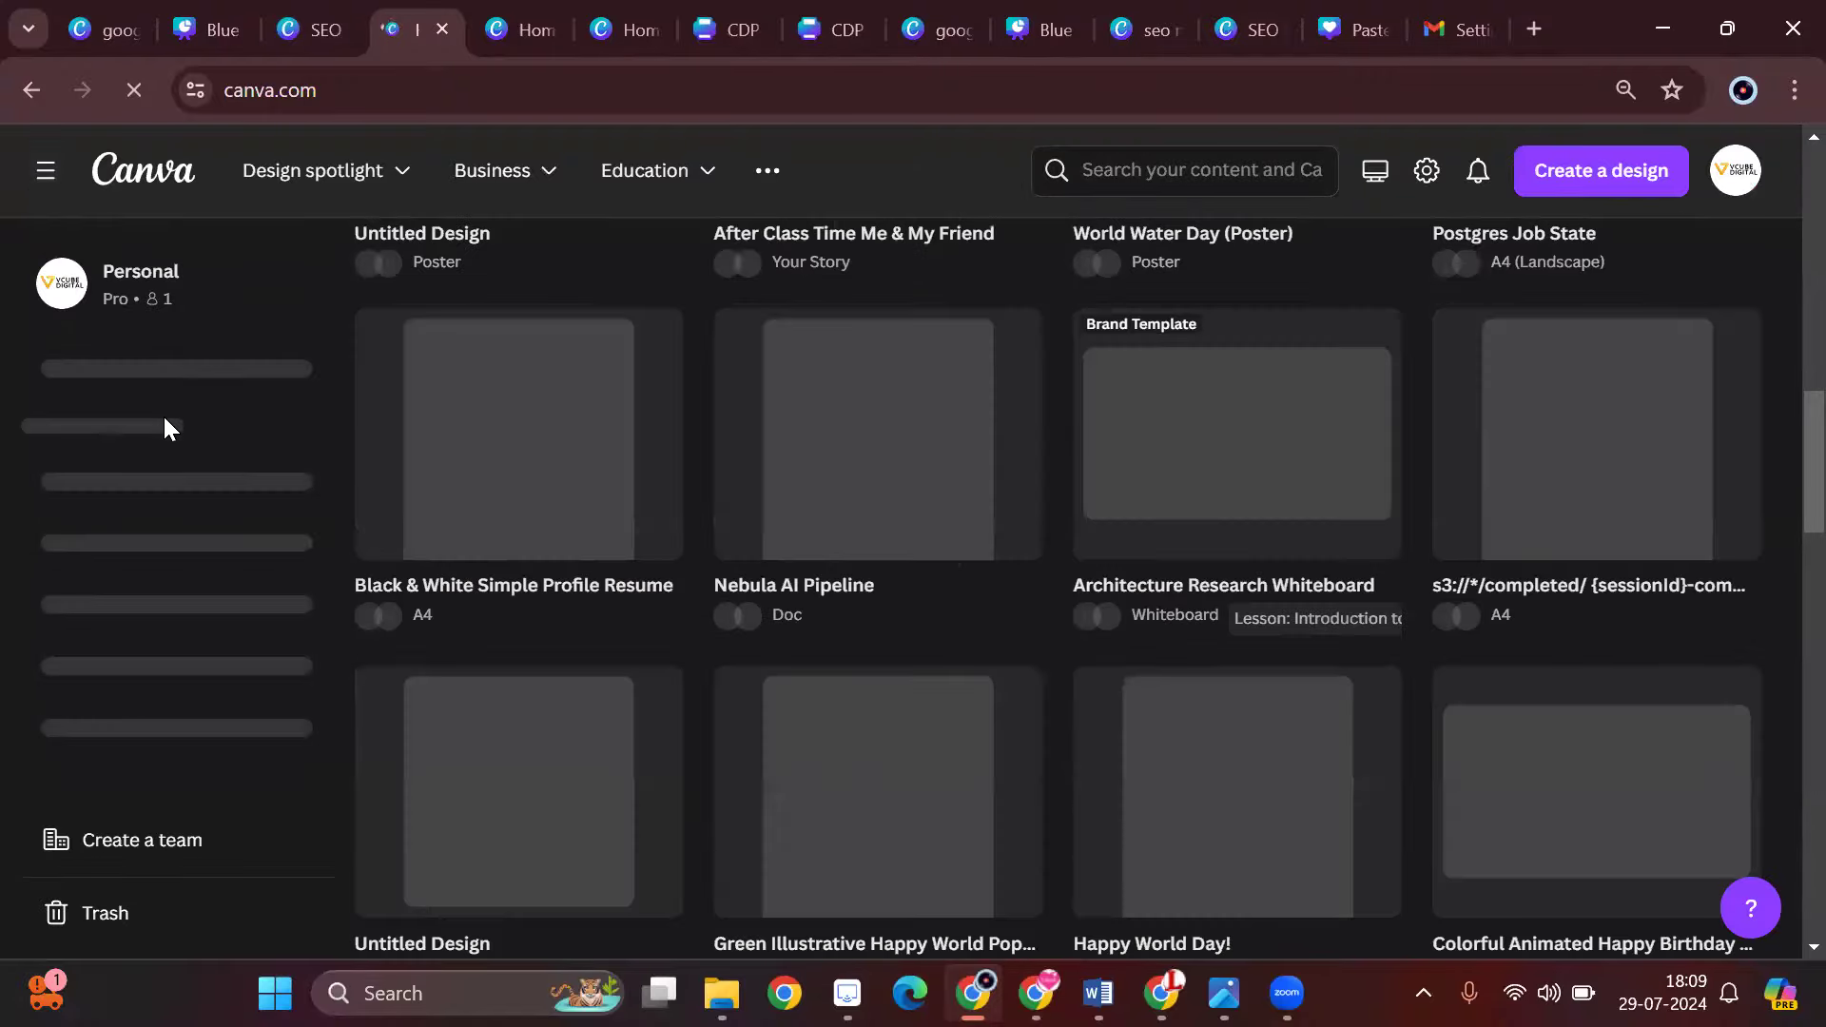
scroll(128, 628, "down", 1)
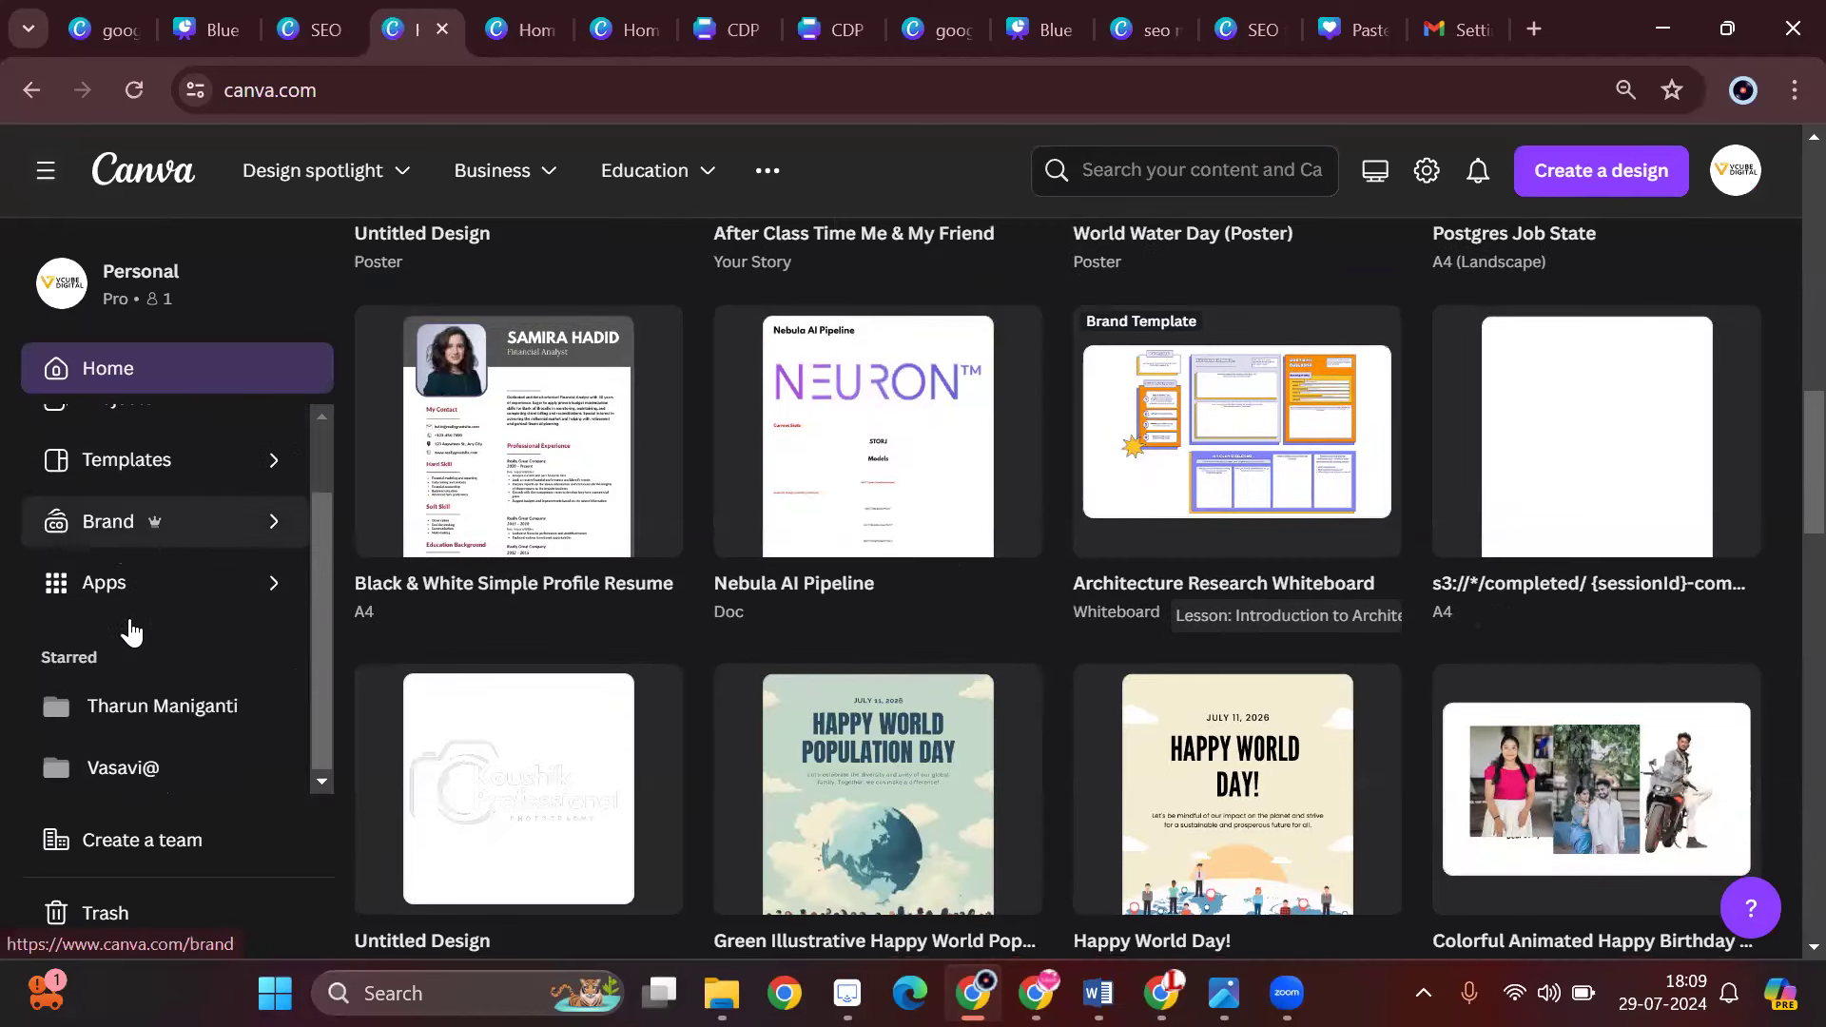
scroll(129, 625, "up", 1)
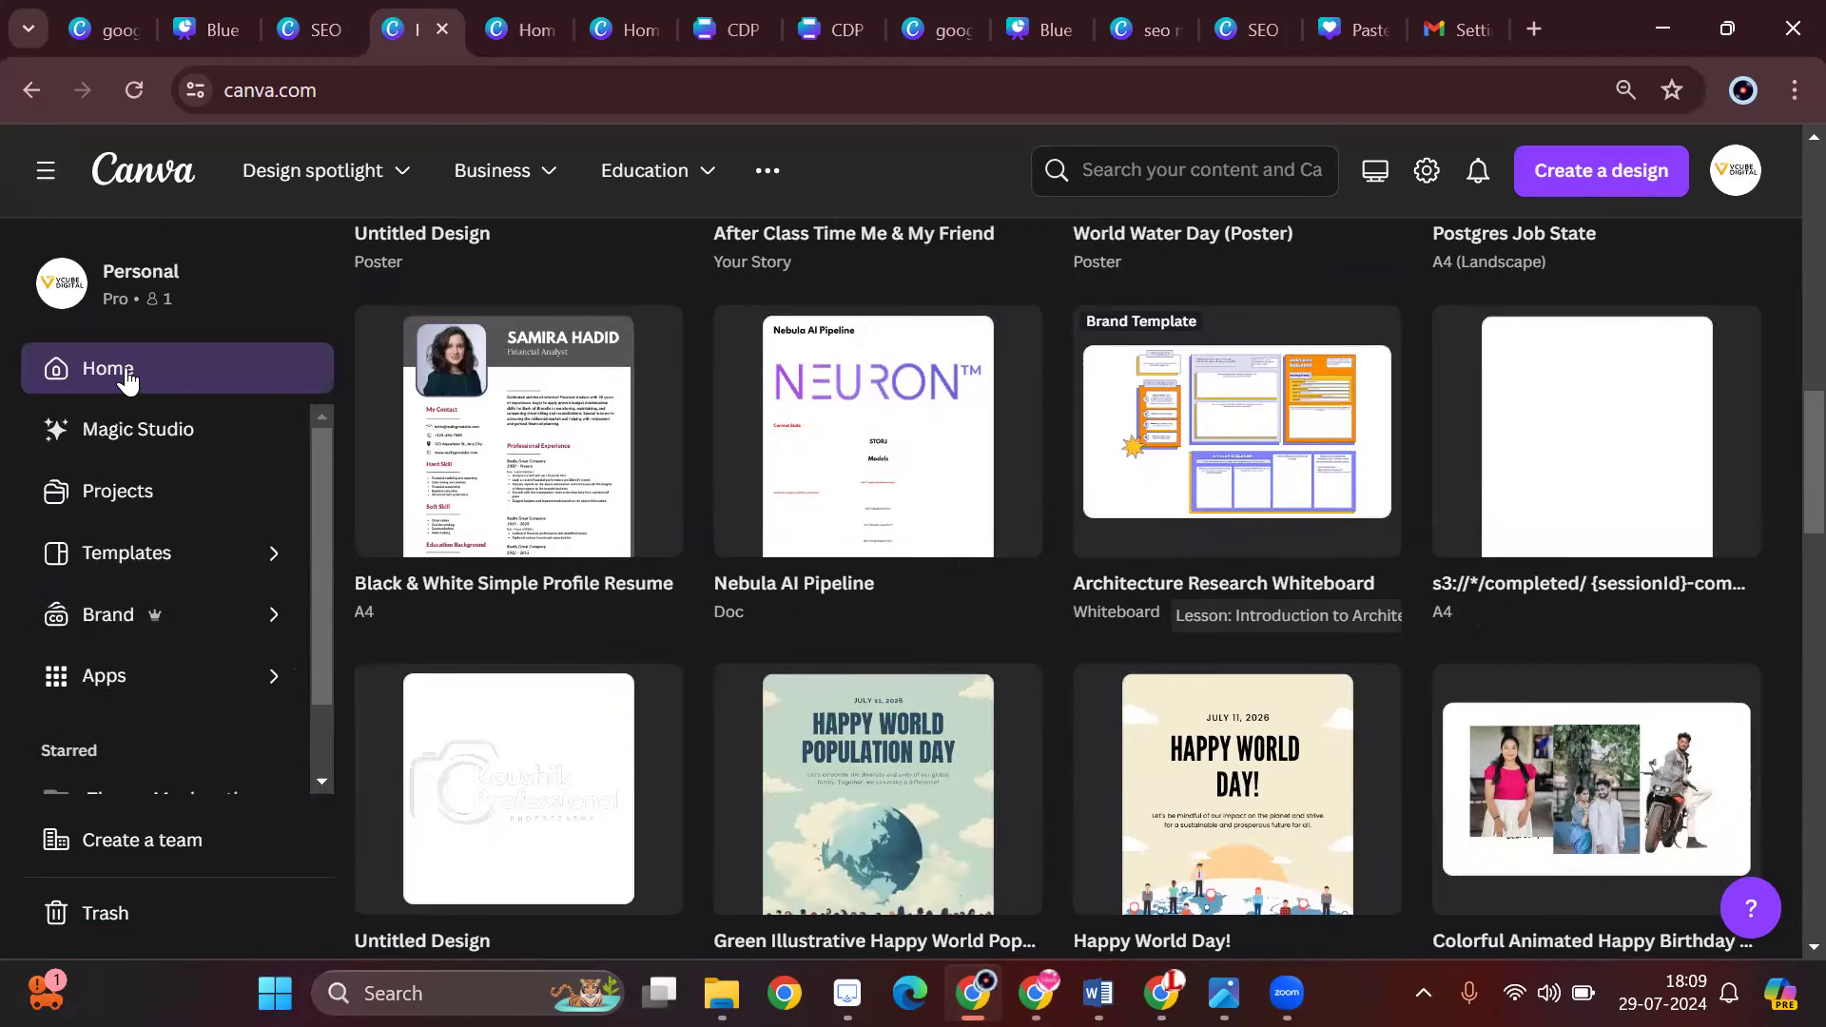
- Go to the Canva projects and open the google ads folder
left_click(118, 491)
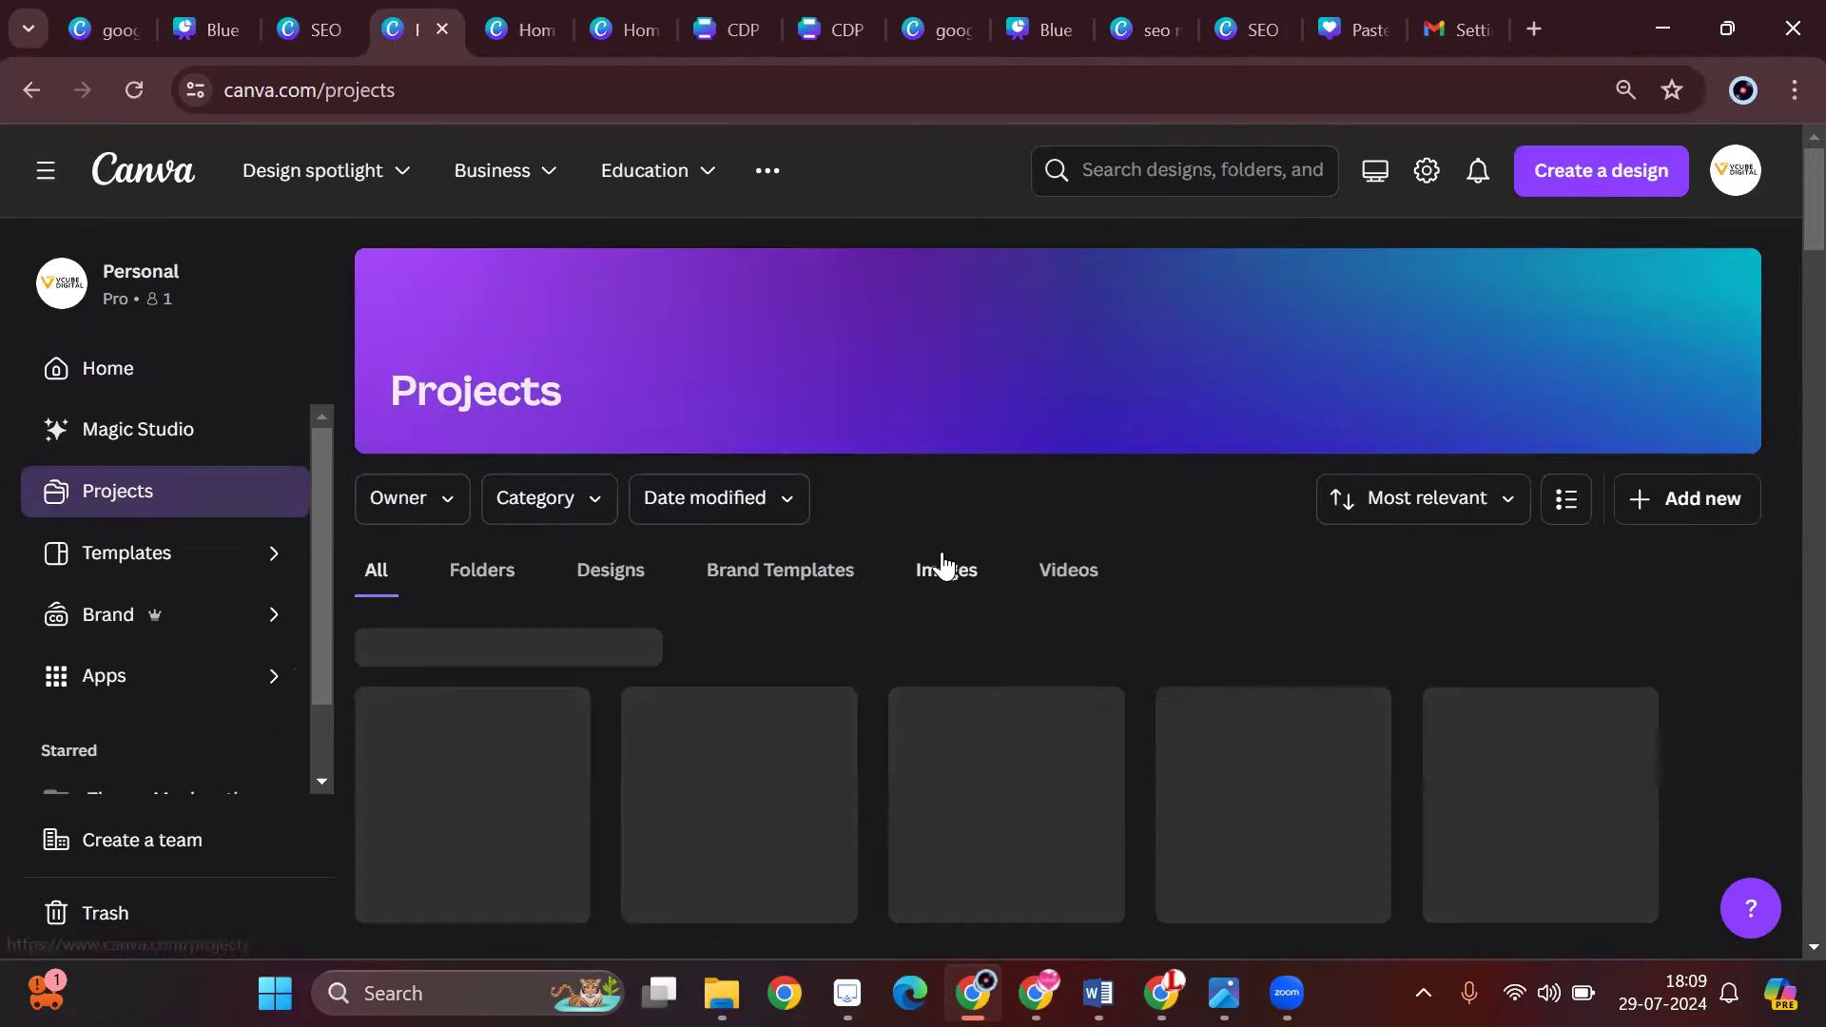
scroll(907, 597, "down", 2)
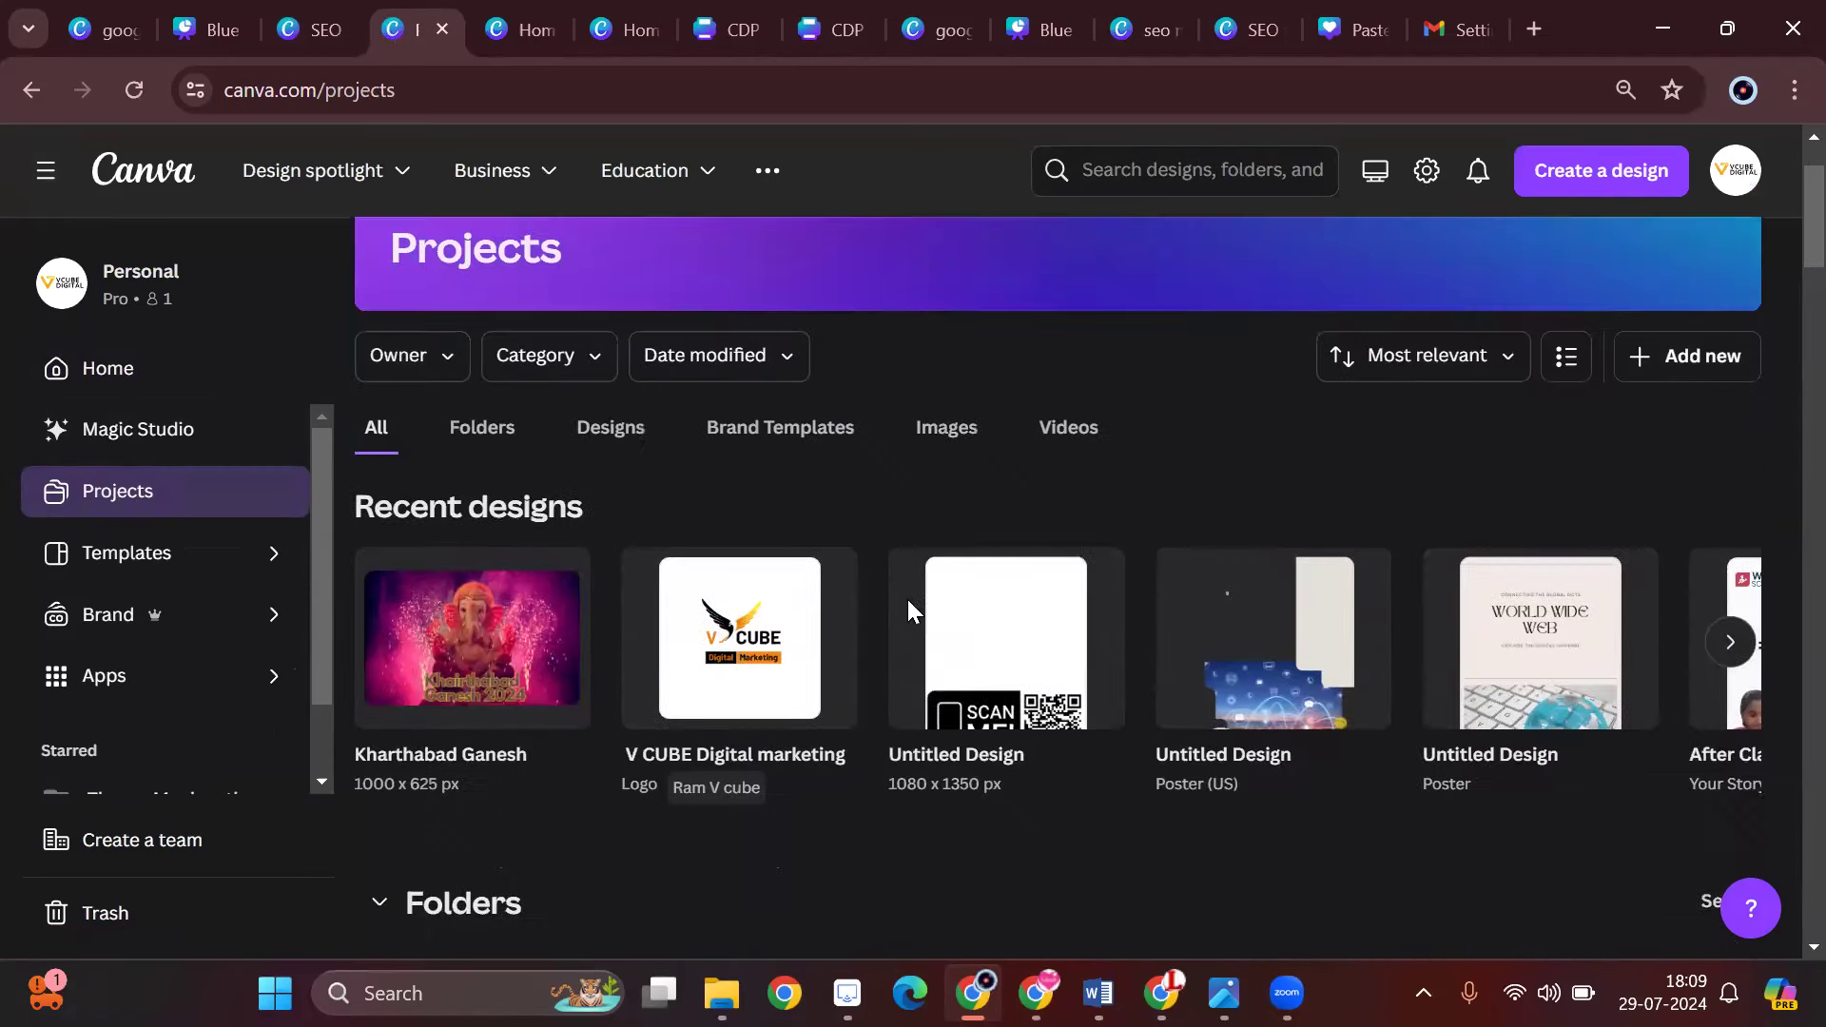
scroll(908, 613, "down", 2)
scroll(907, 611, "down", 3)
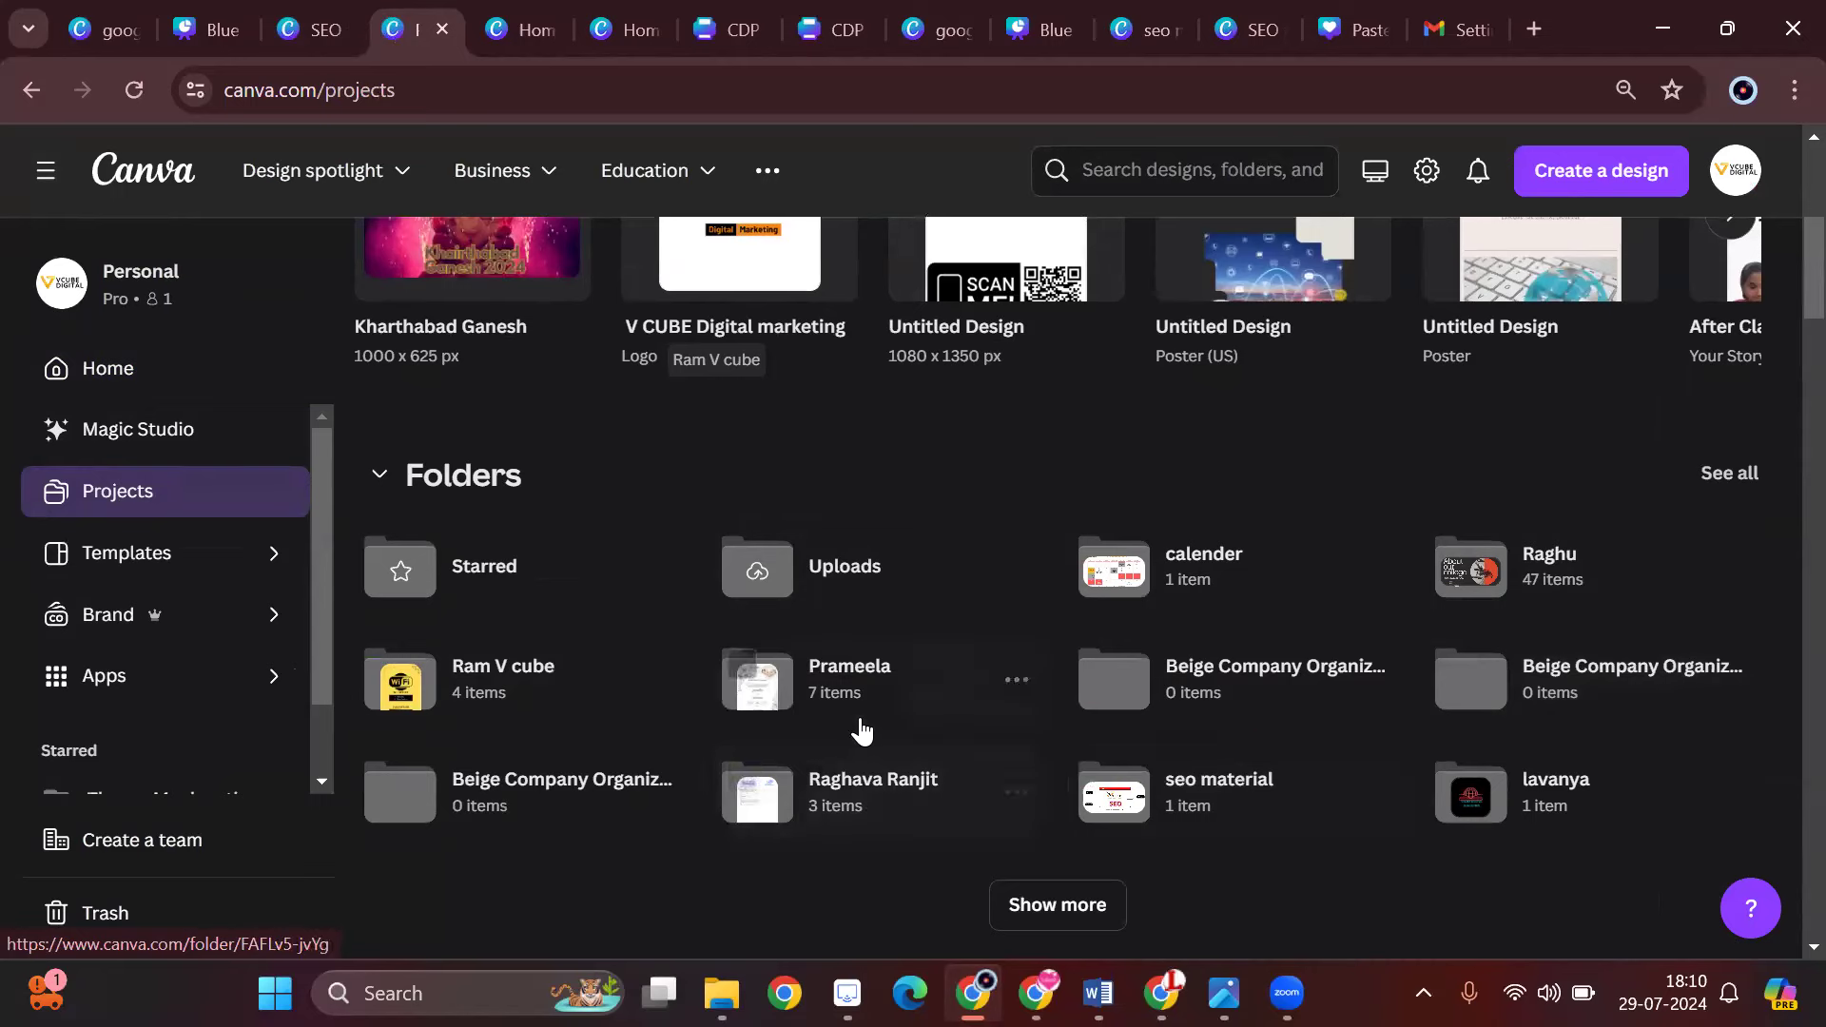
scroll(968, 727, "down", 3)
left_click(1094, 613)
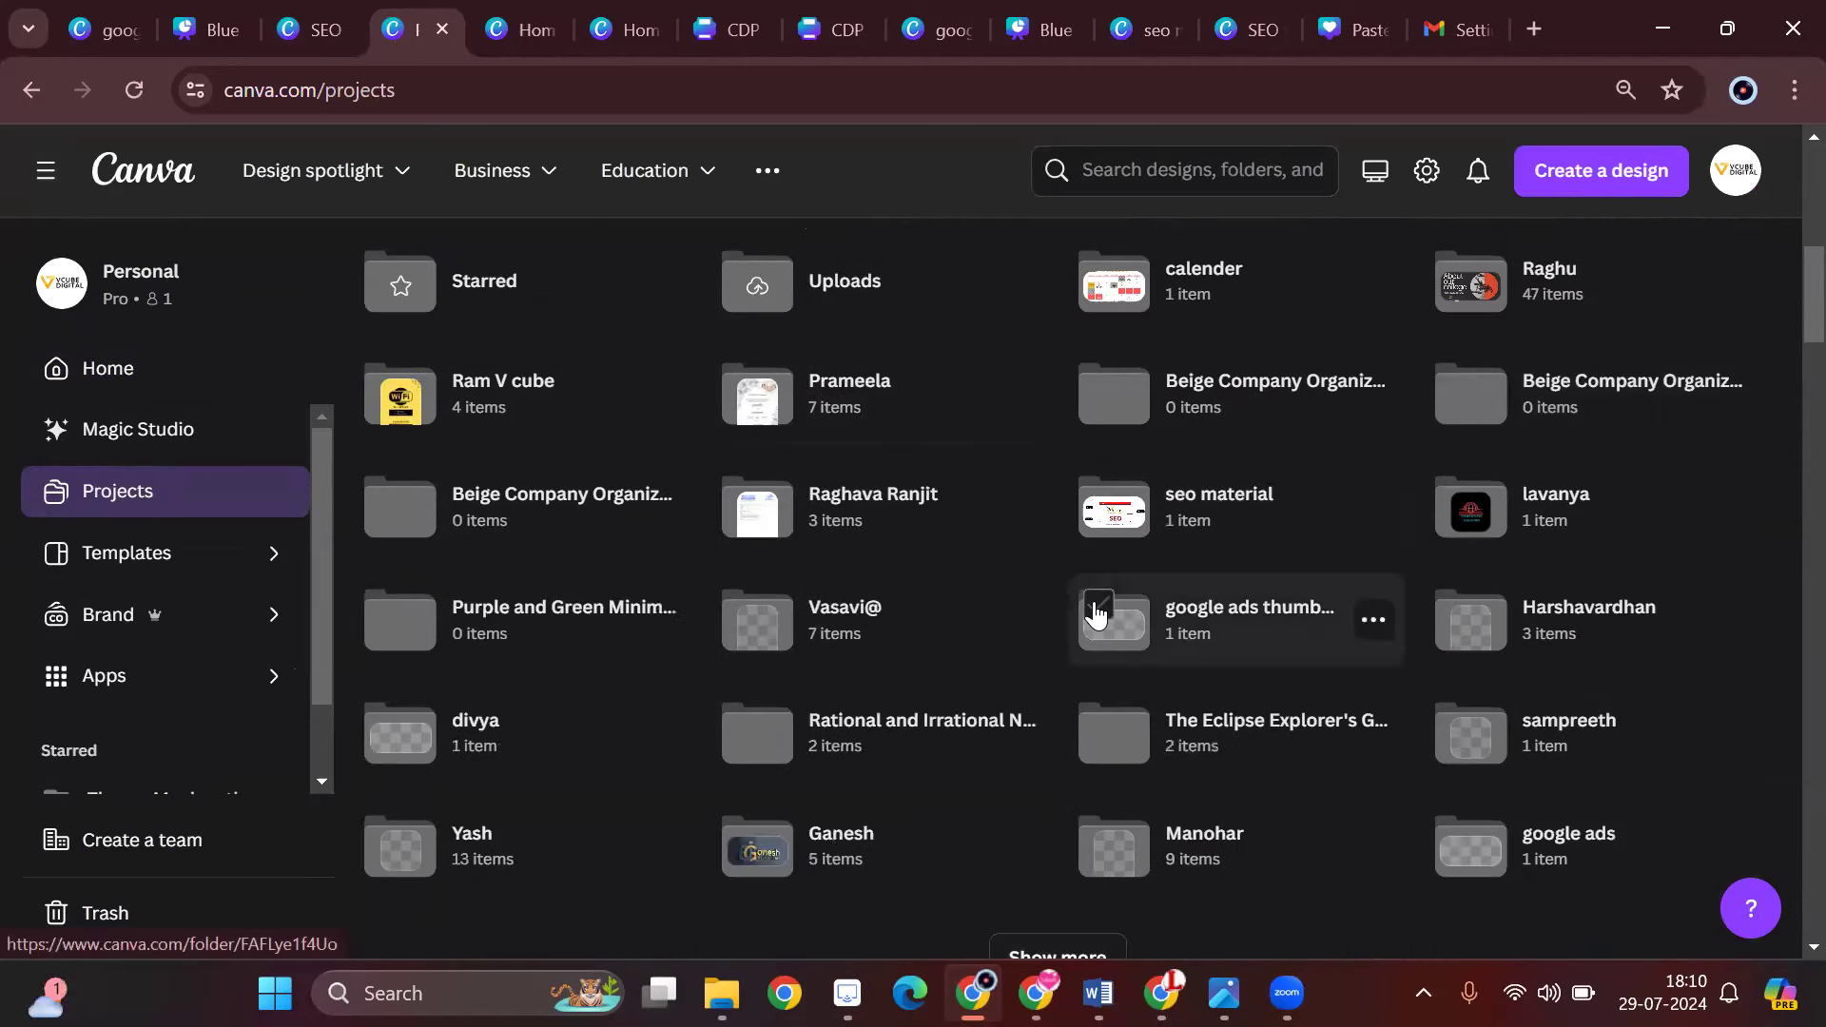
scroll(1096, 614, "down", 2)
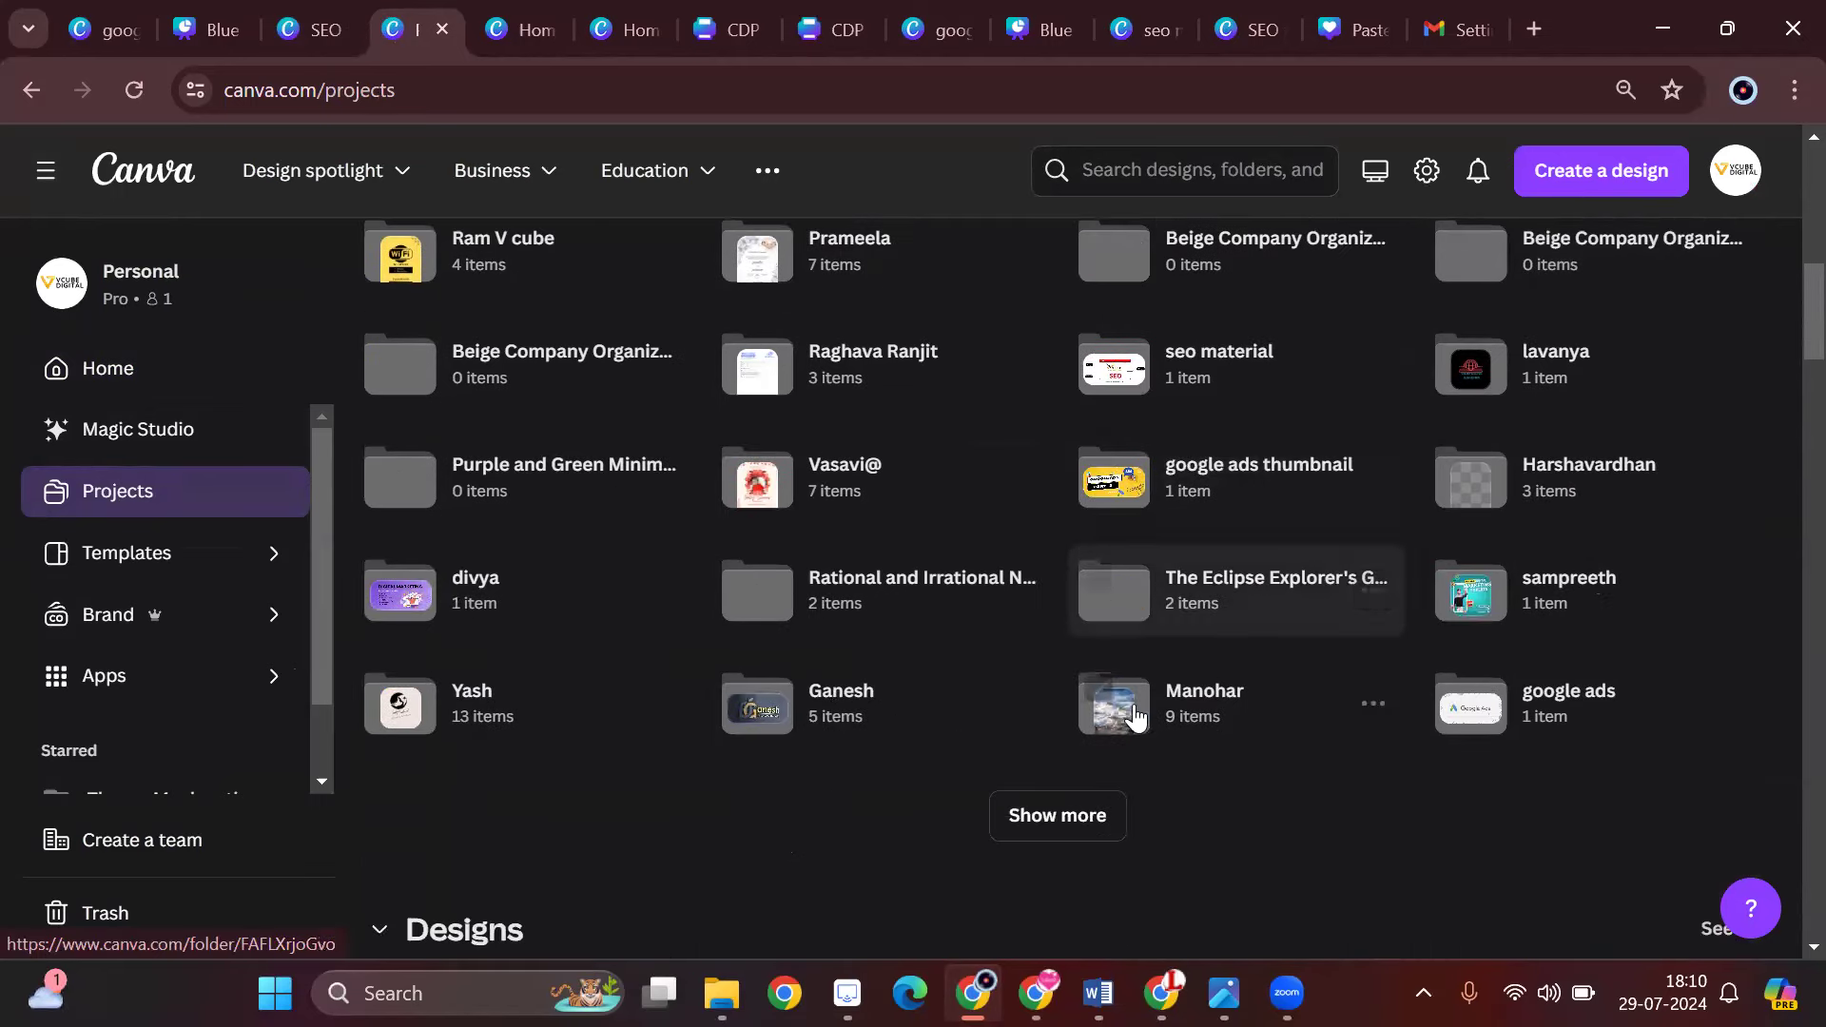
left_click(1547, 704)
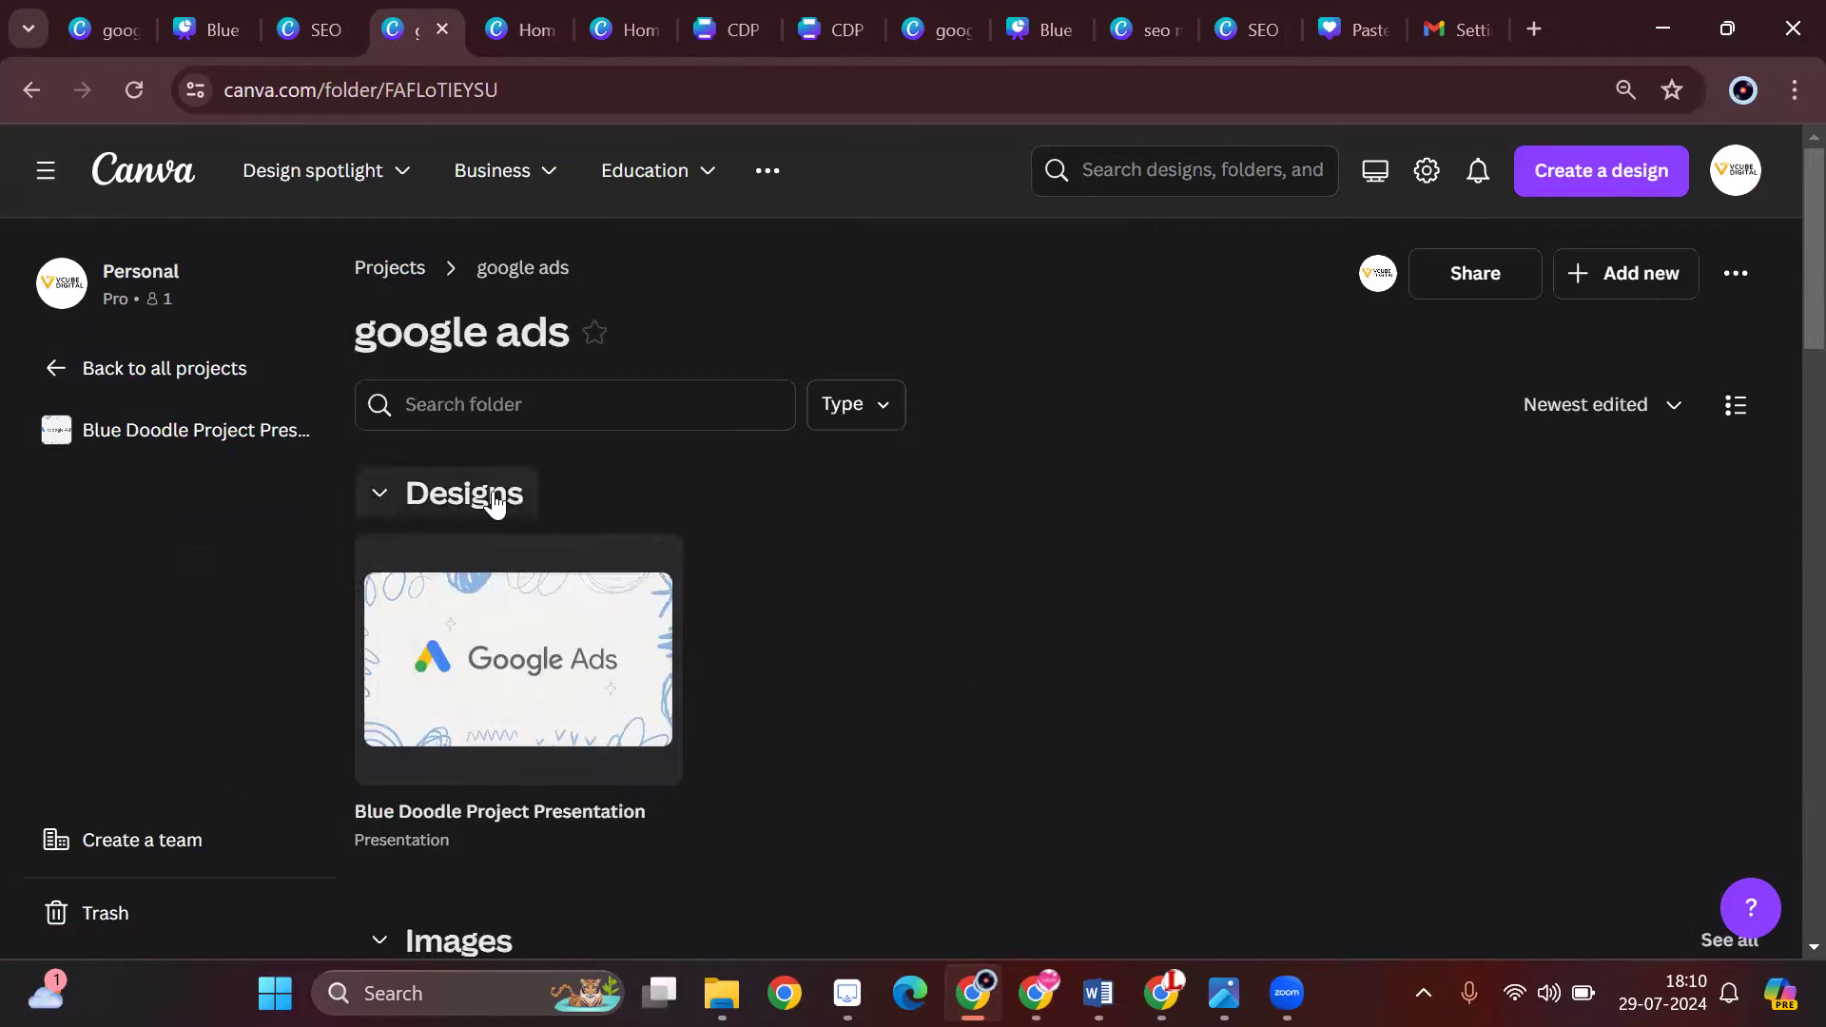
- Open the Blue Doodle Project Presentation and look over its pages in grid view
left_click(497, 568)
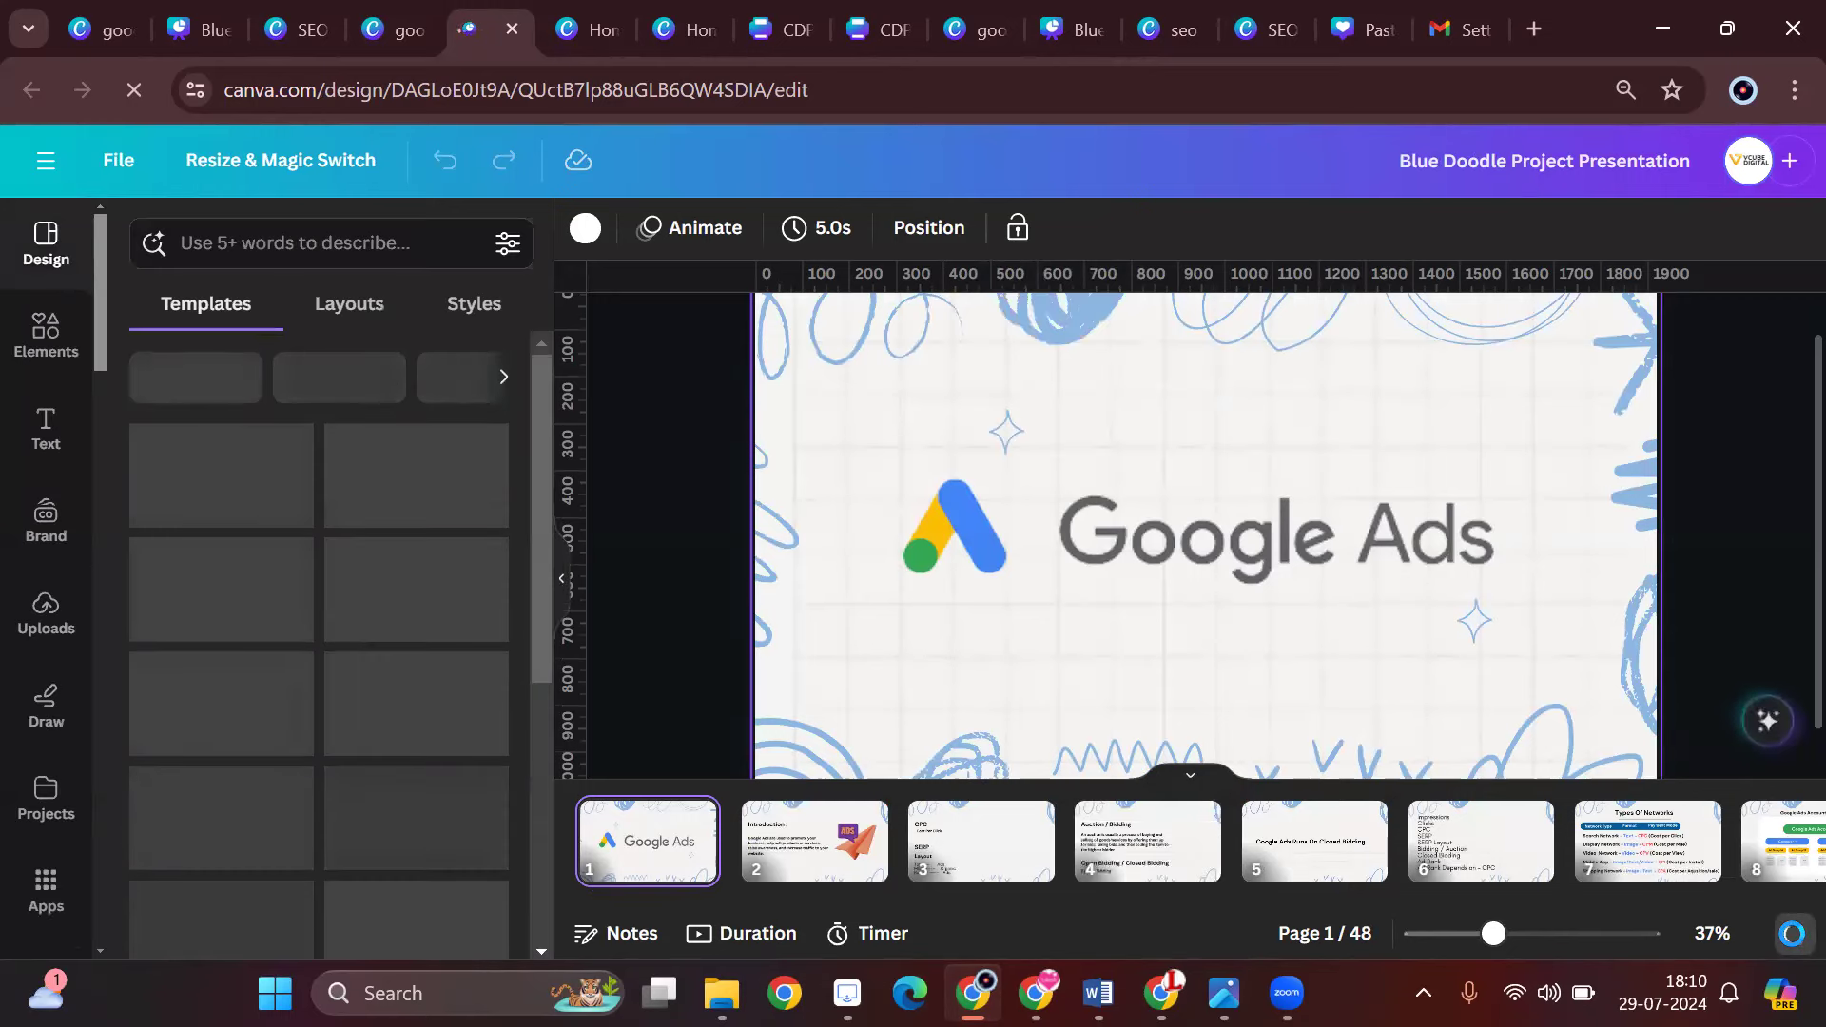
left_click(1792, 934)
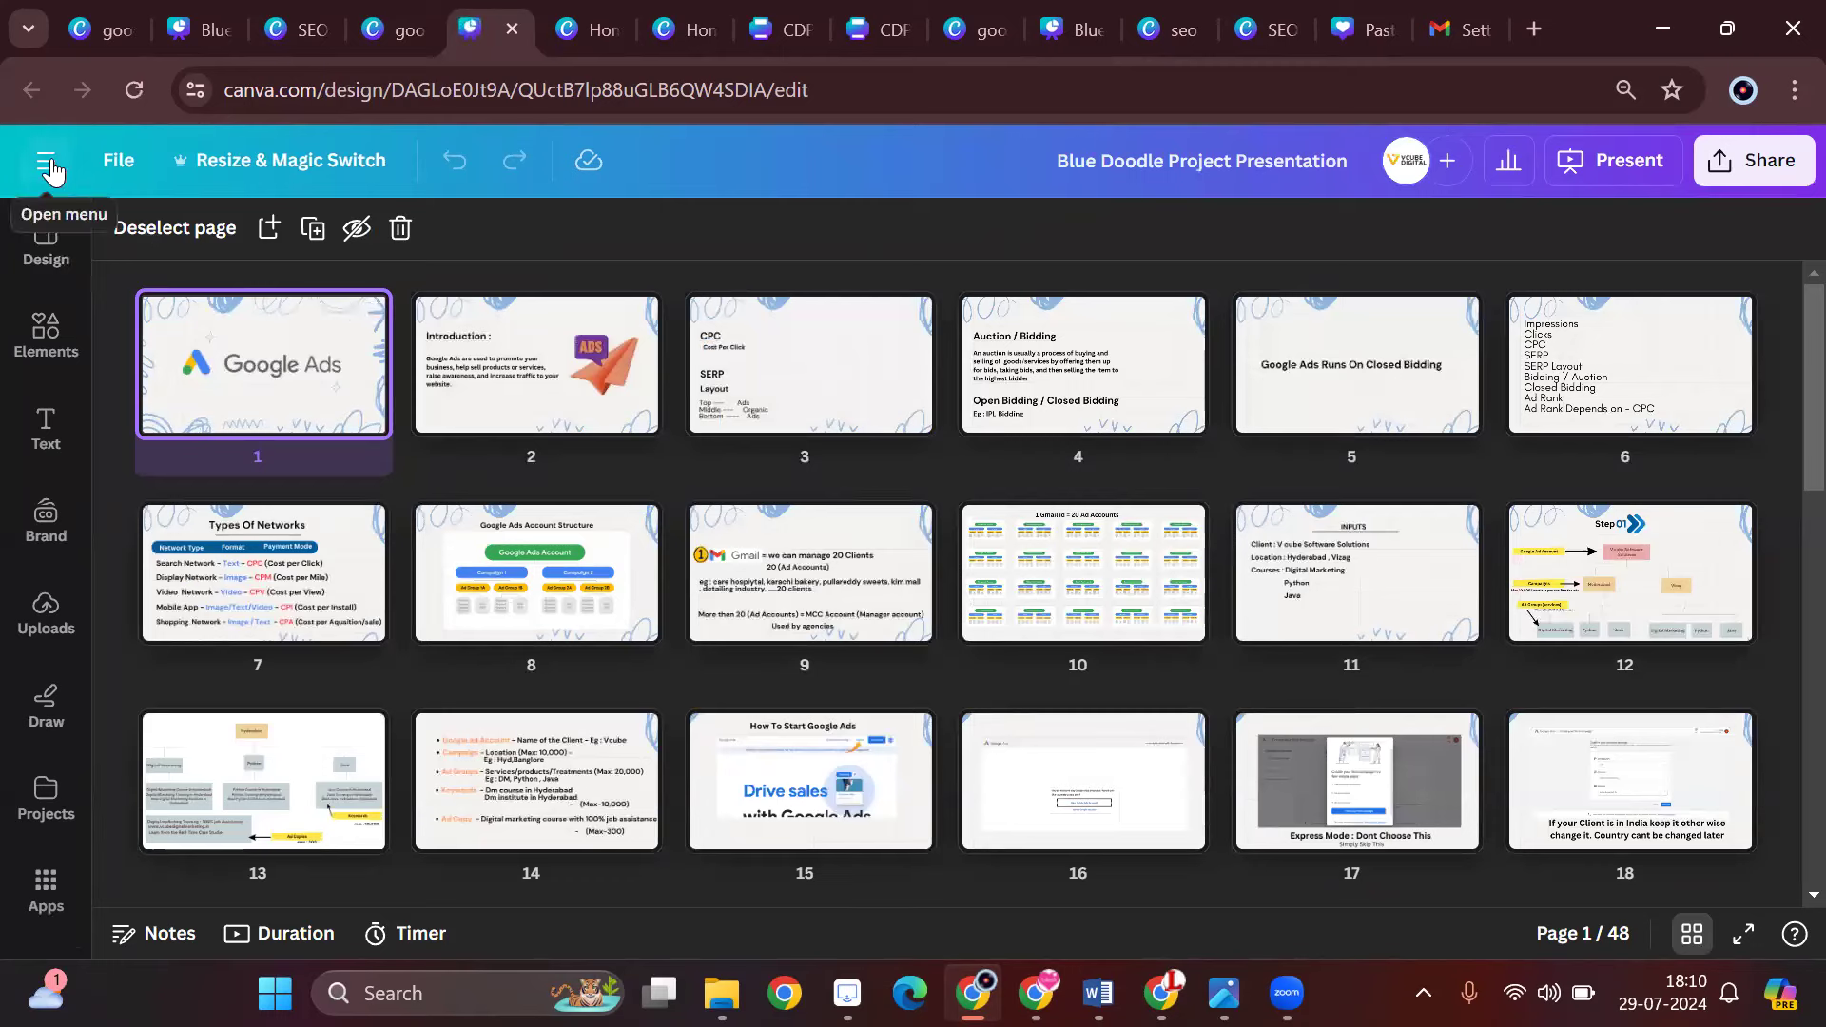
left_click(113, 213)
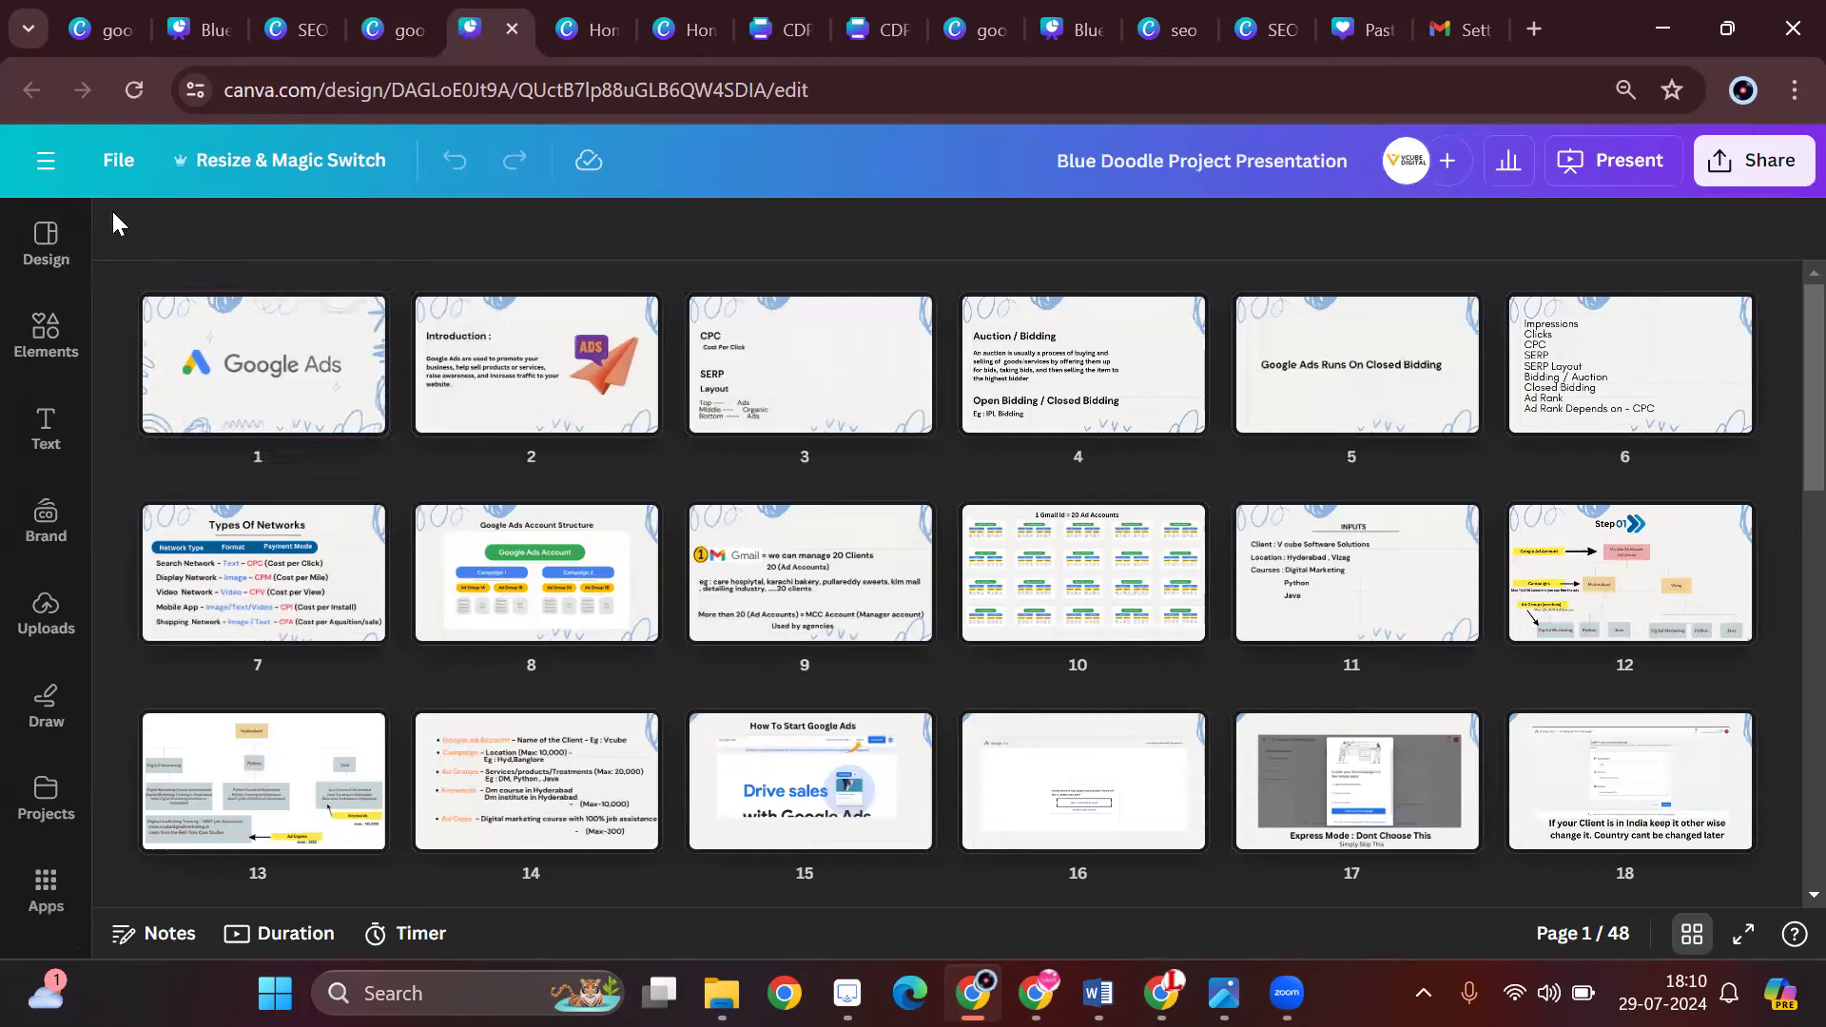
scroll(399, 599, "down", 4)
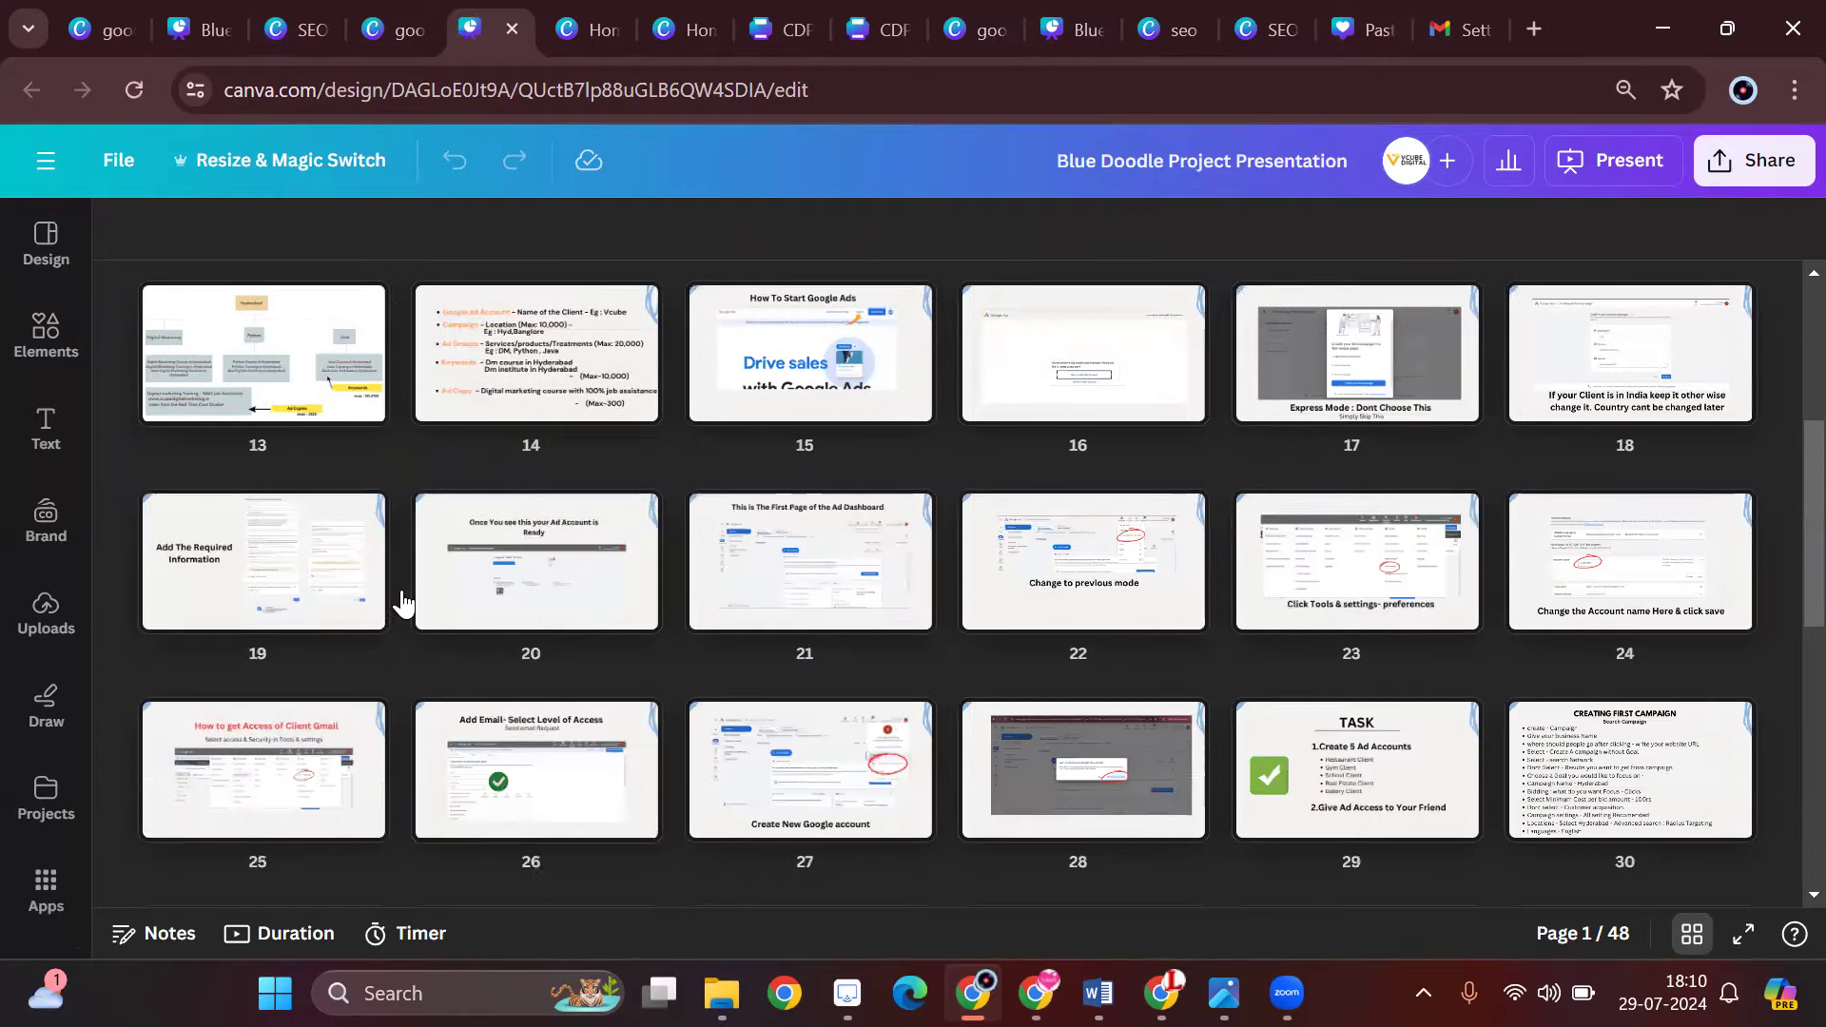
scroll(990, 775, "up", 4)
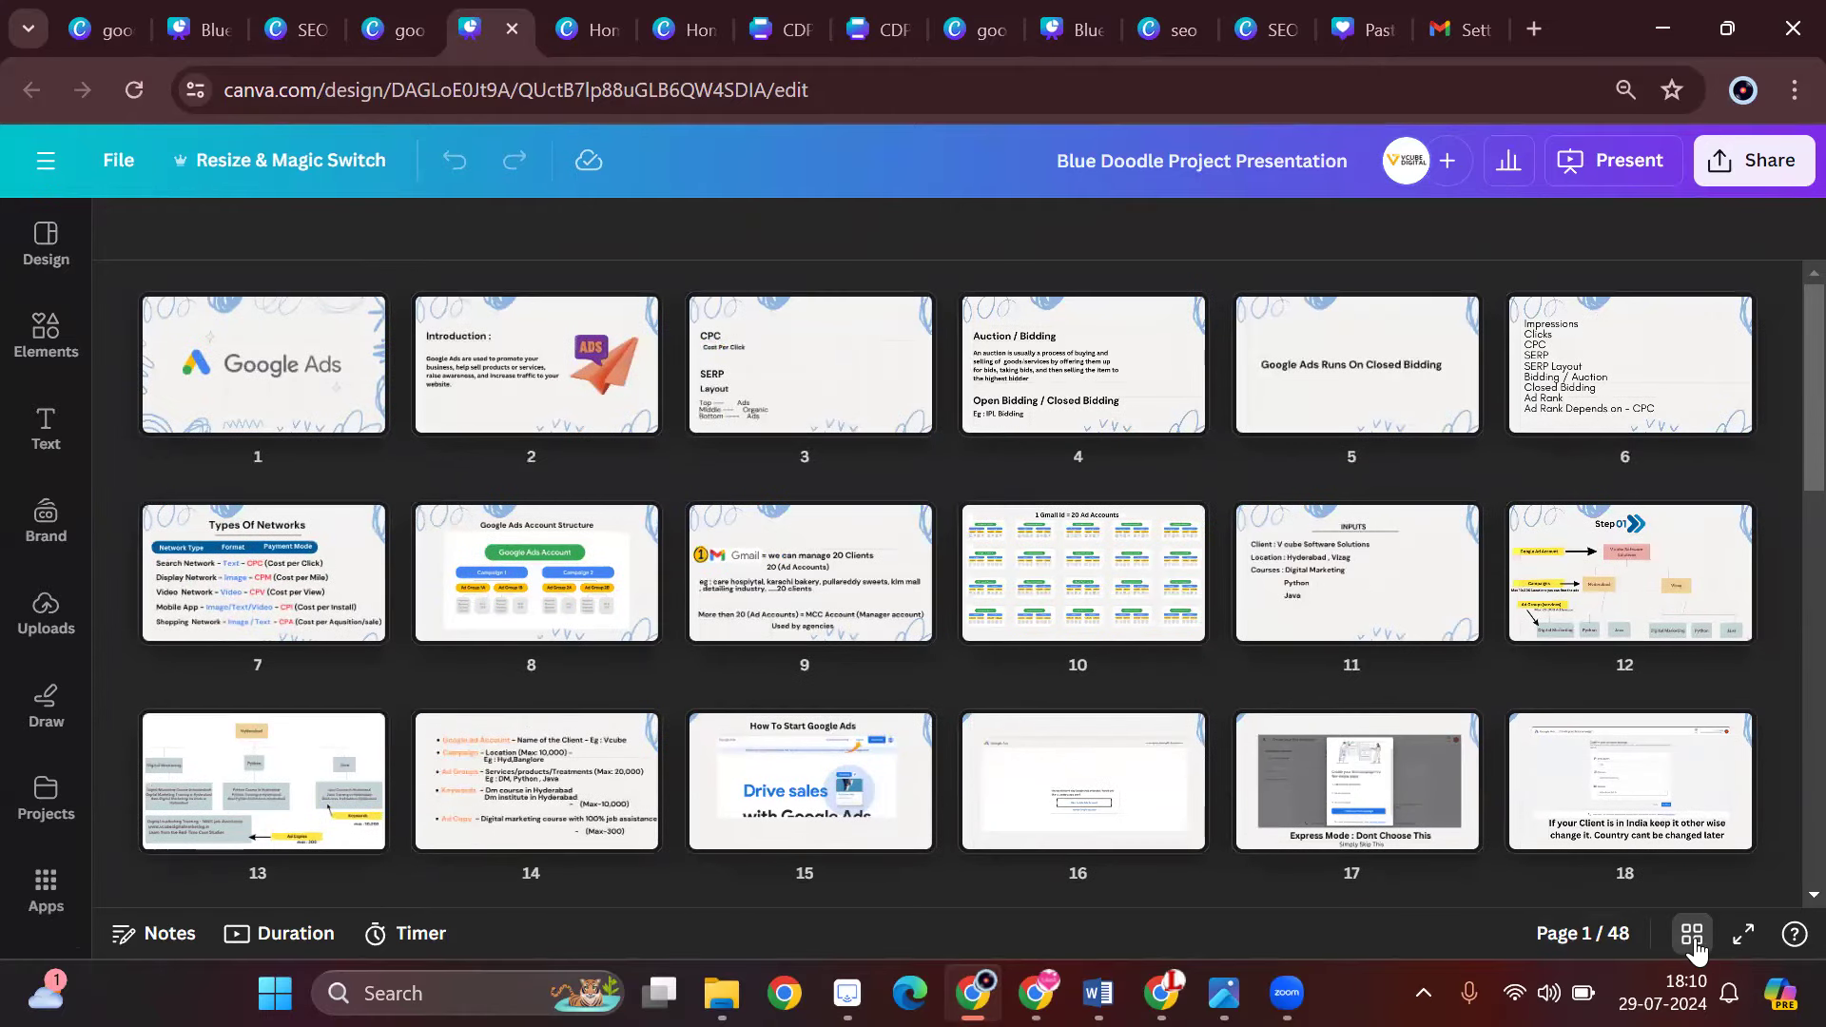
- Leave the grid view, show the presentation full screen and advance to the Introduction slide
left_click(1693, 935)
left_click(1746, 935)
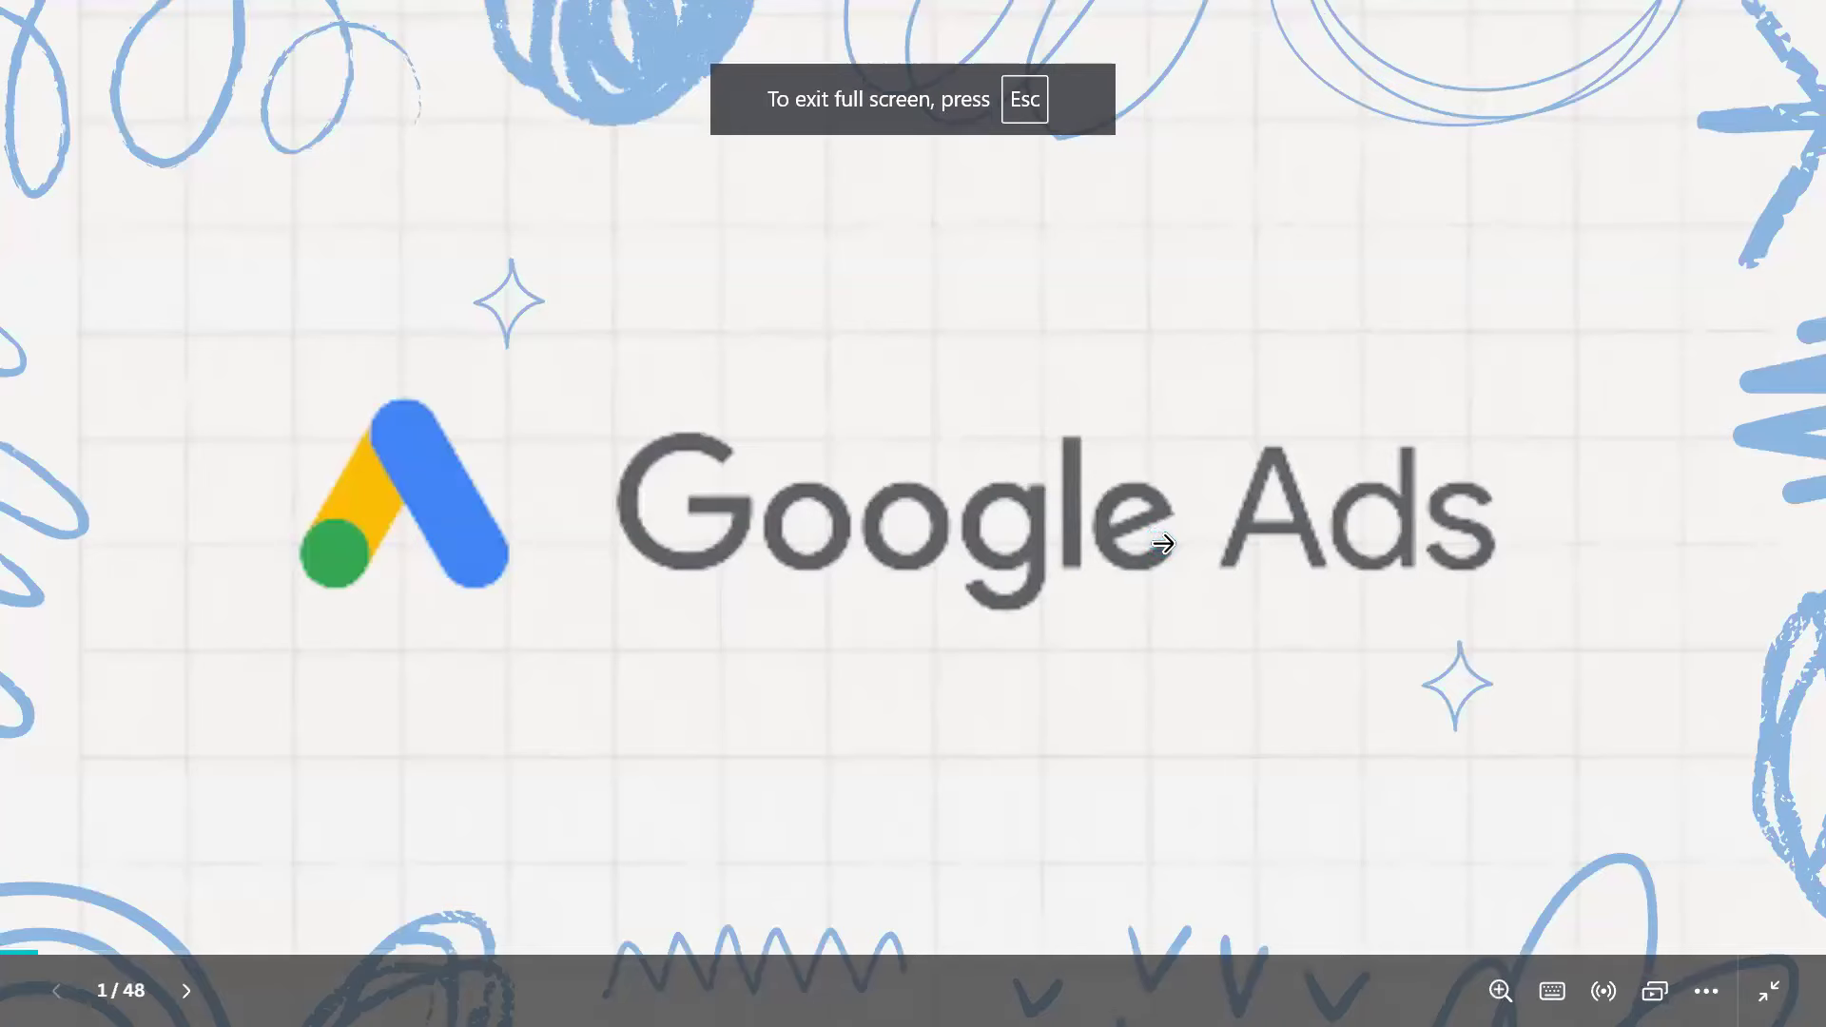
left_click(1163, 544)
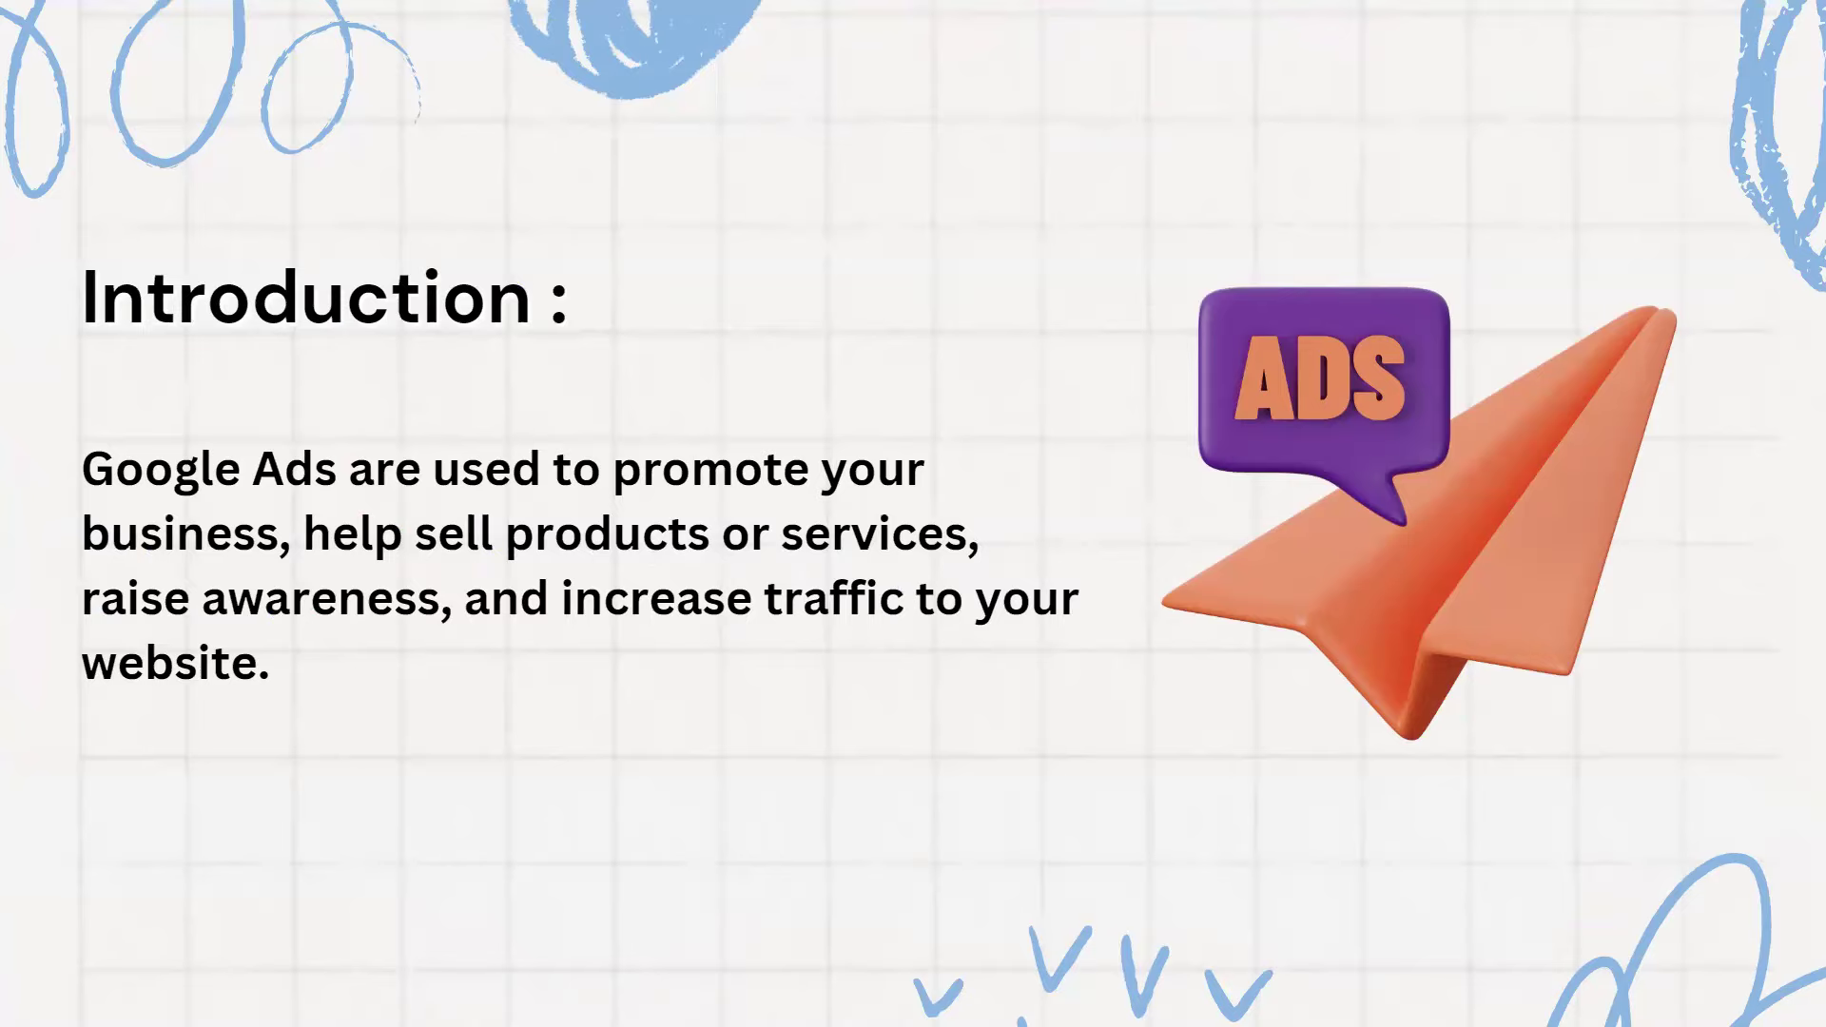
- Advance the full-screen presentation to the slide on CPC and SERP layout
key("Right")
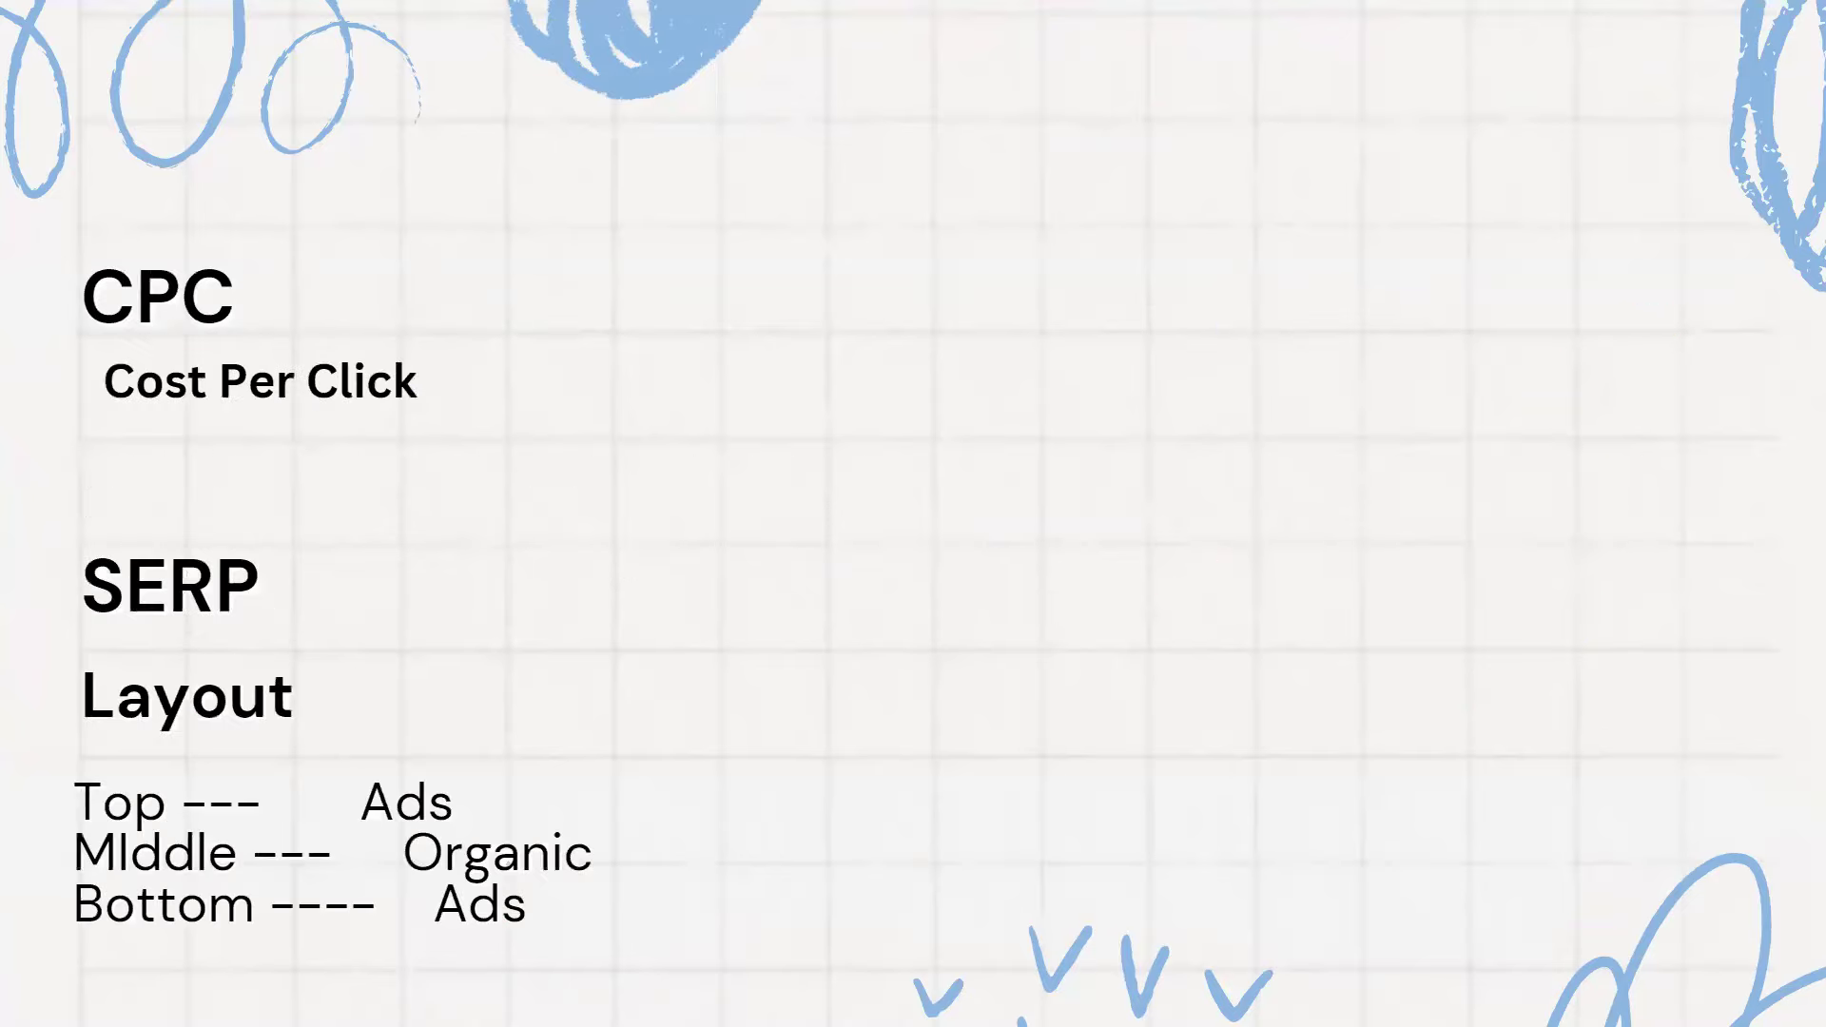
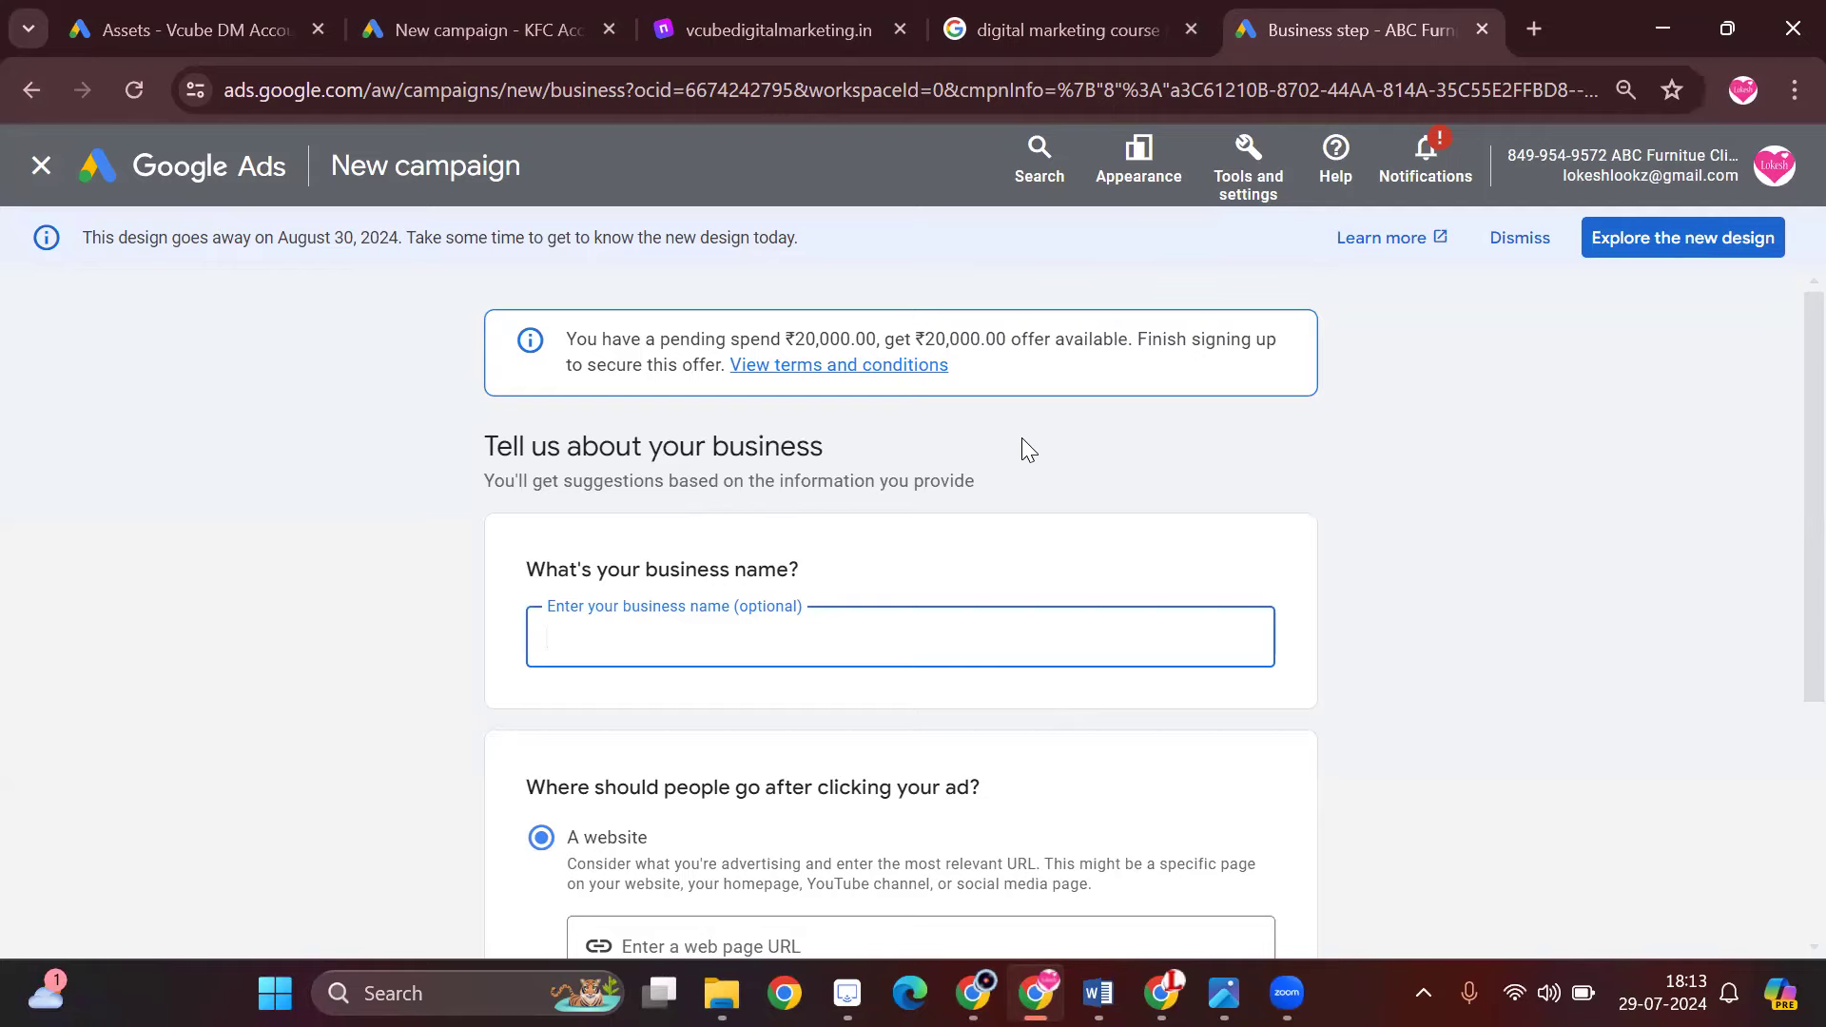
type("vcube digital marketing")
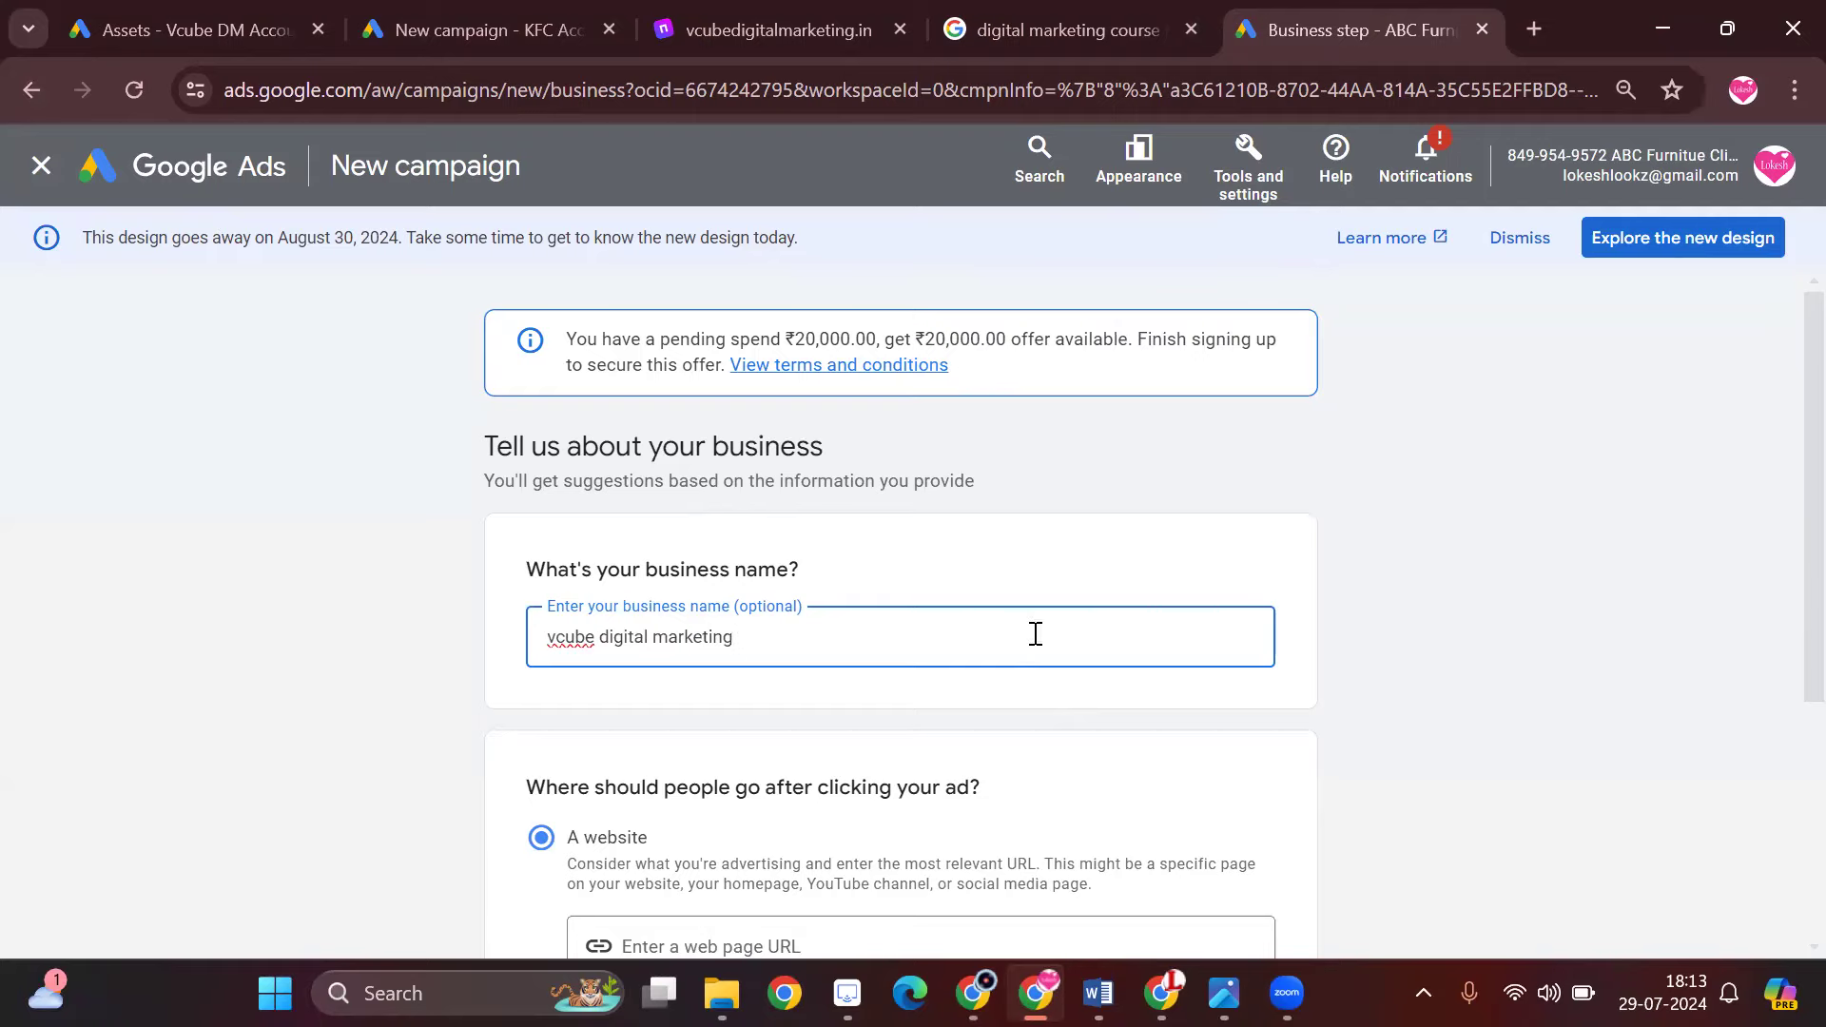
scroll(1035, 633, "down", 4)
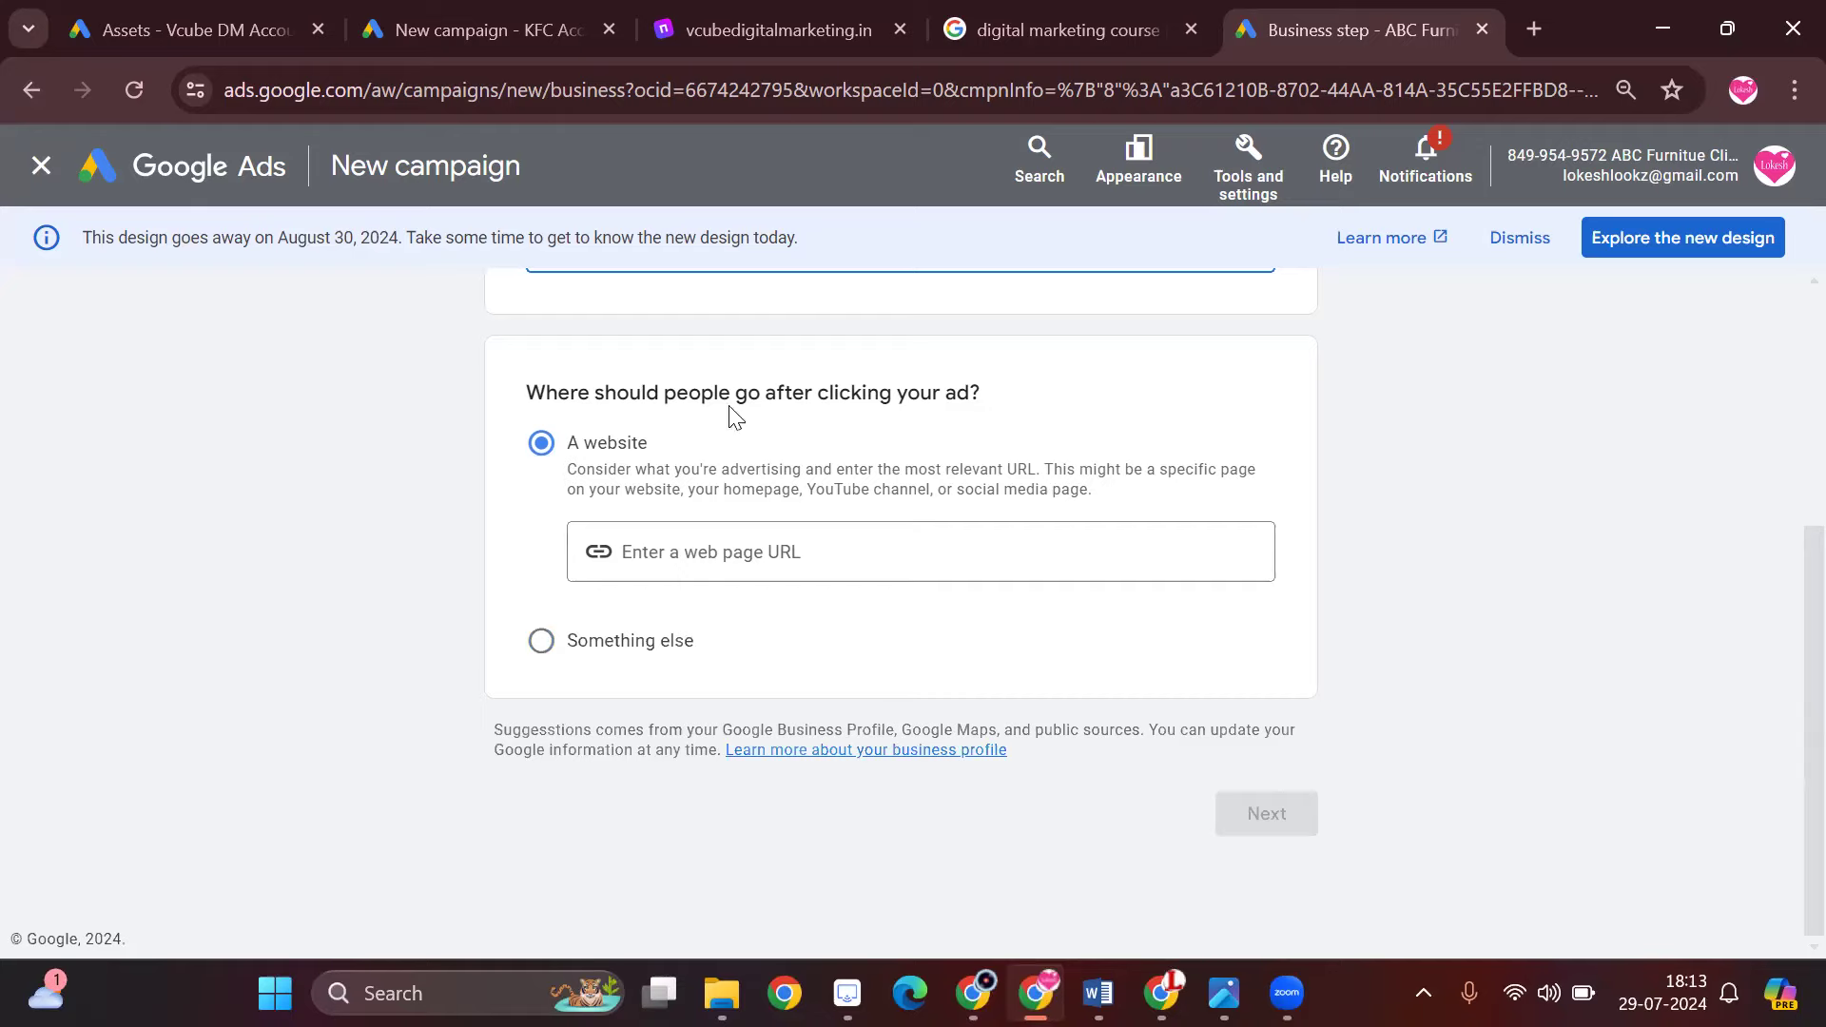
left_click(751, 544)
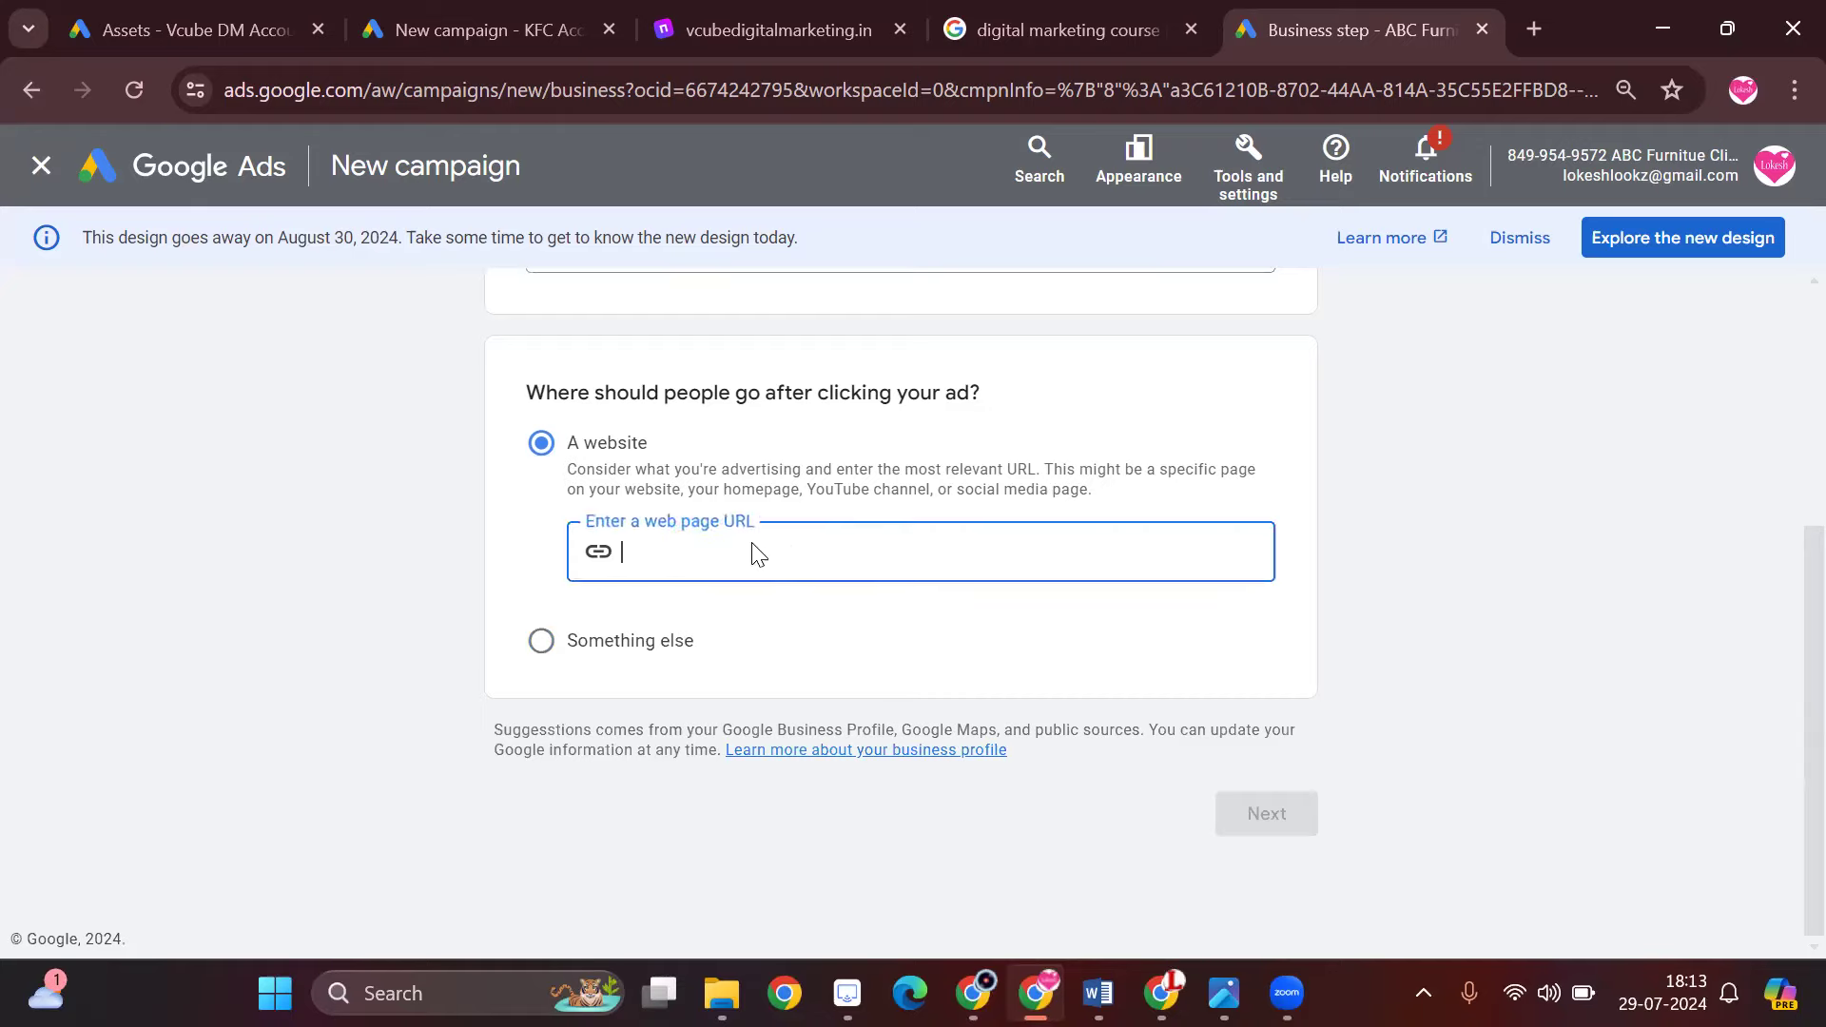
type("www")
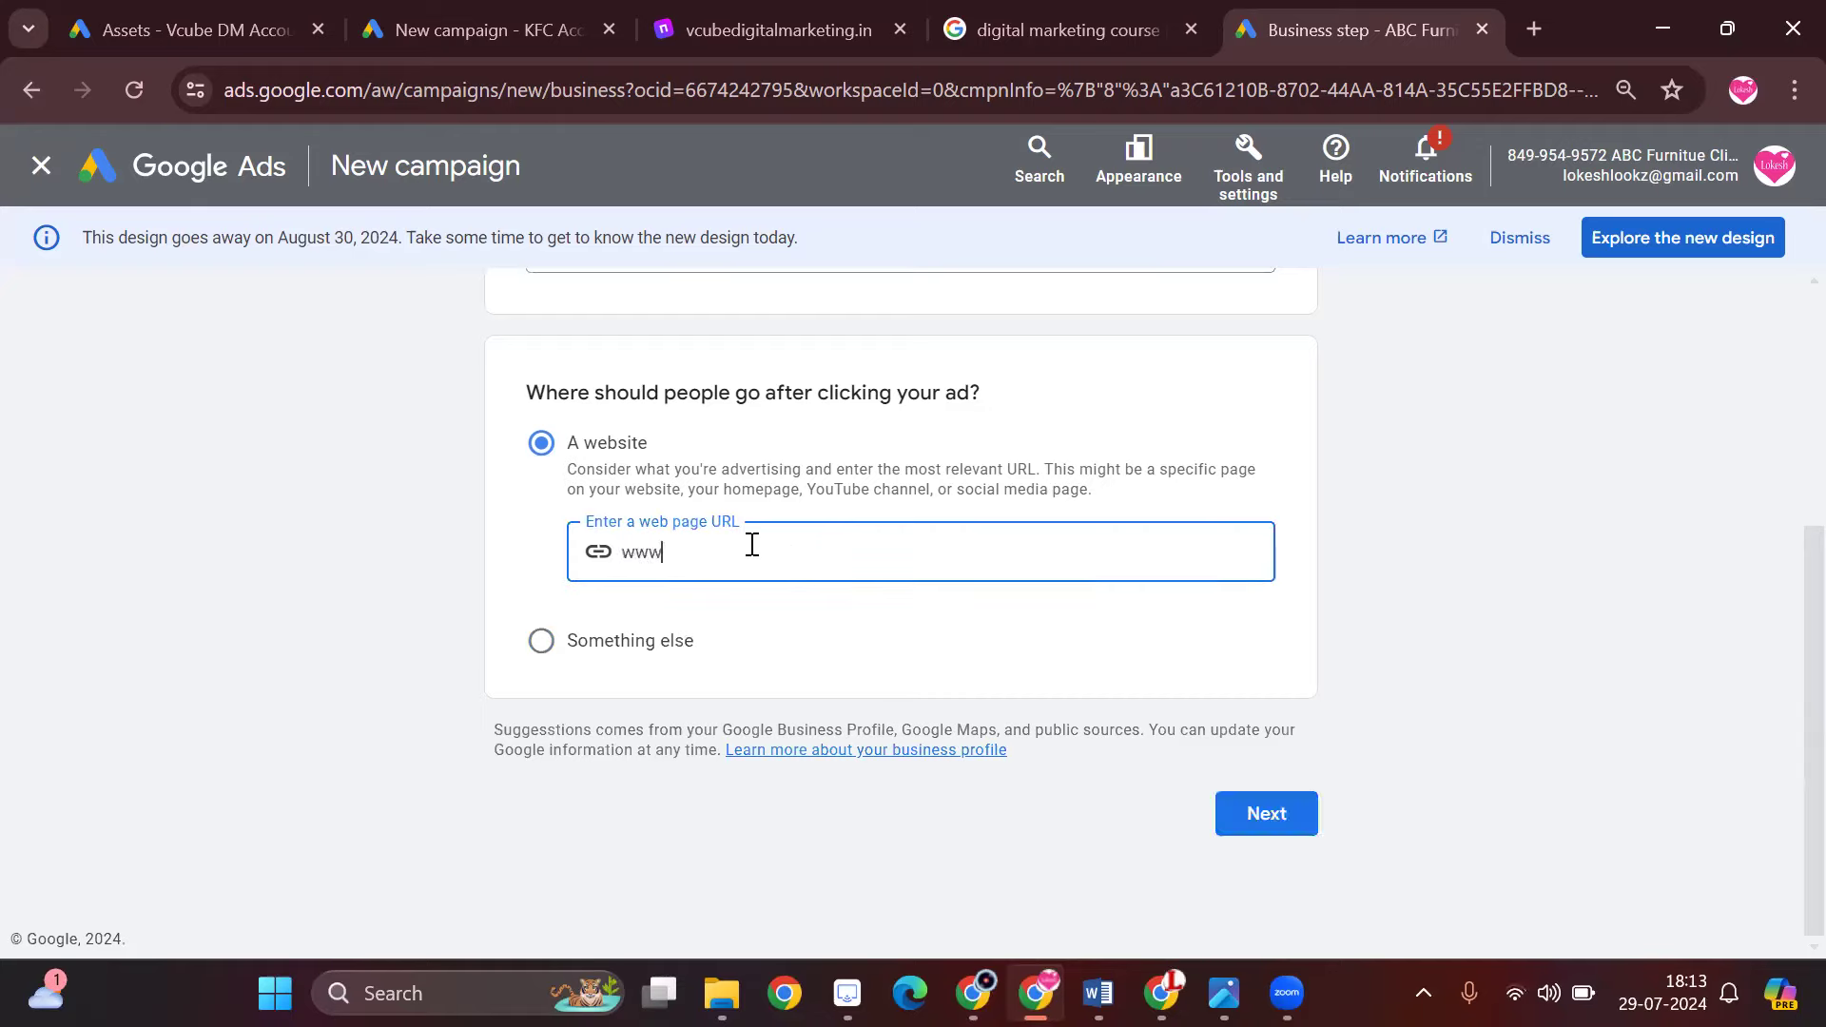
type(".vcubedigitalmarketing.in")
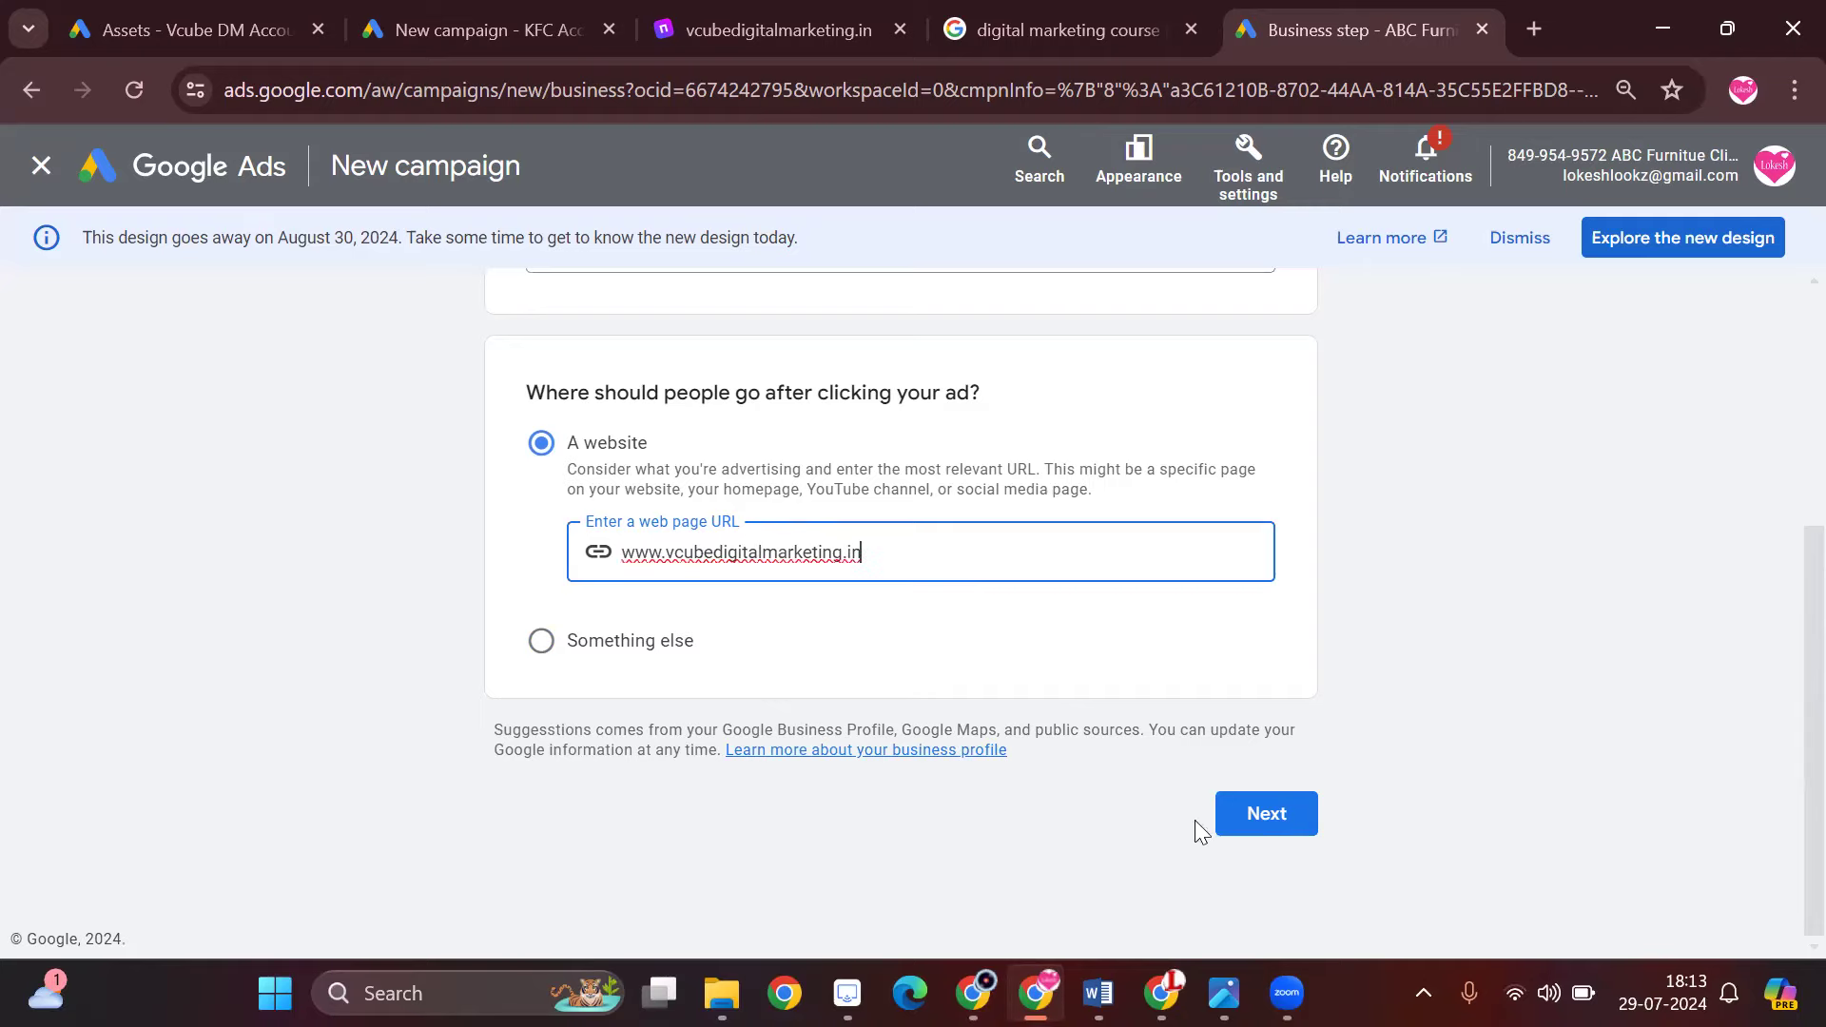
left_click(1249, 825)
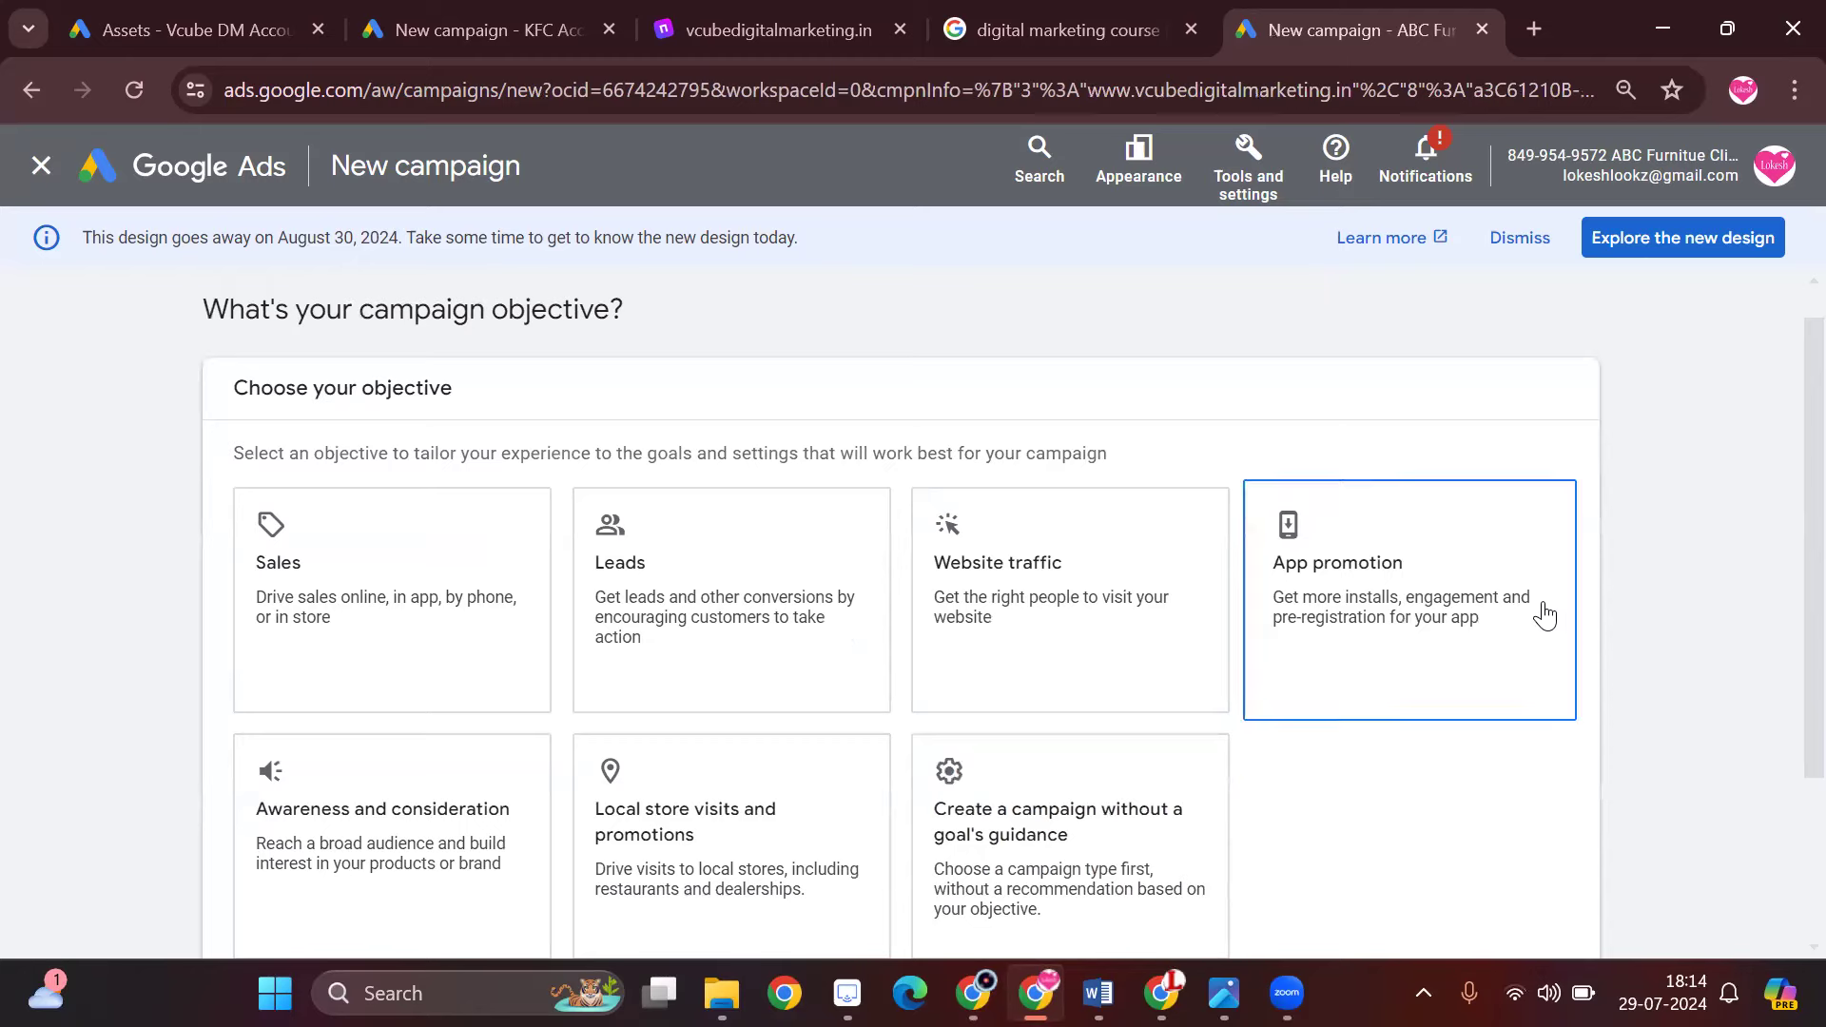
- Look over the campaign objectives, choose creating a campaign without a goal's guidance and continue
scroll(1541, 619, "down", 2)
scroll(460, 762, "up", 2)
left_click(375, 574)
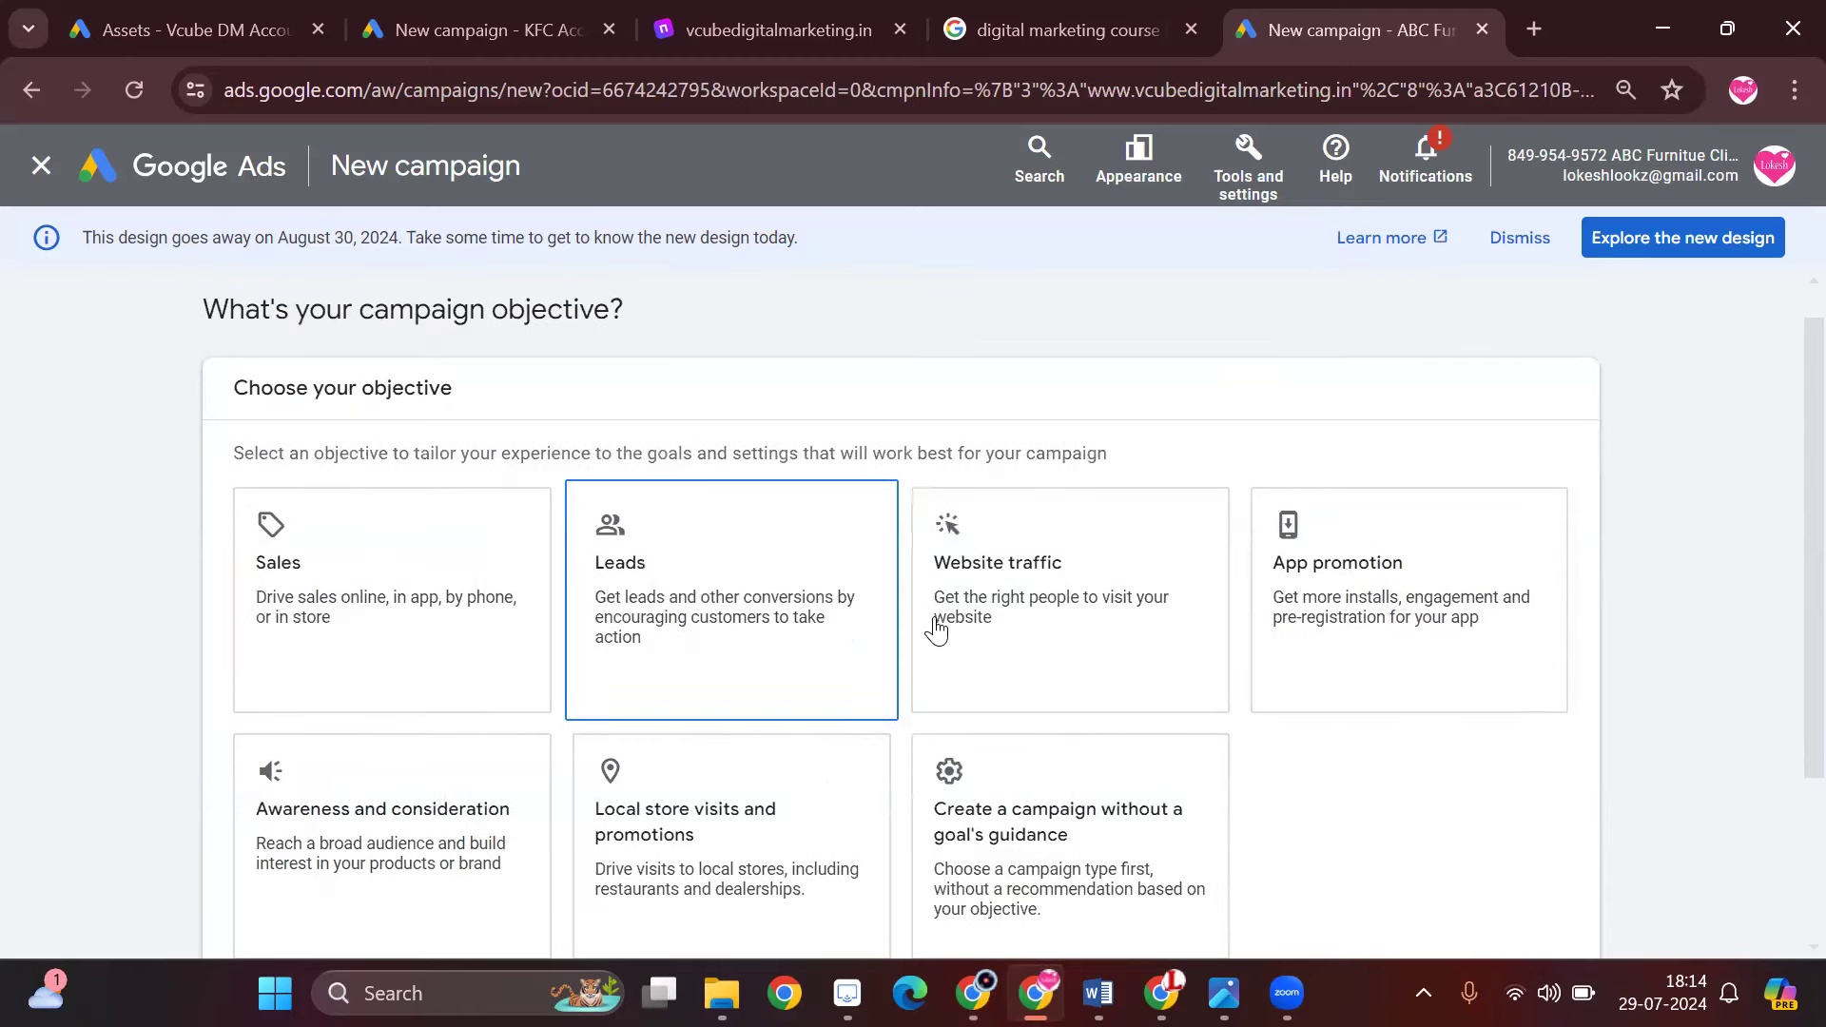
scroll(1395, 618, "down", 2)
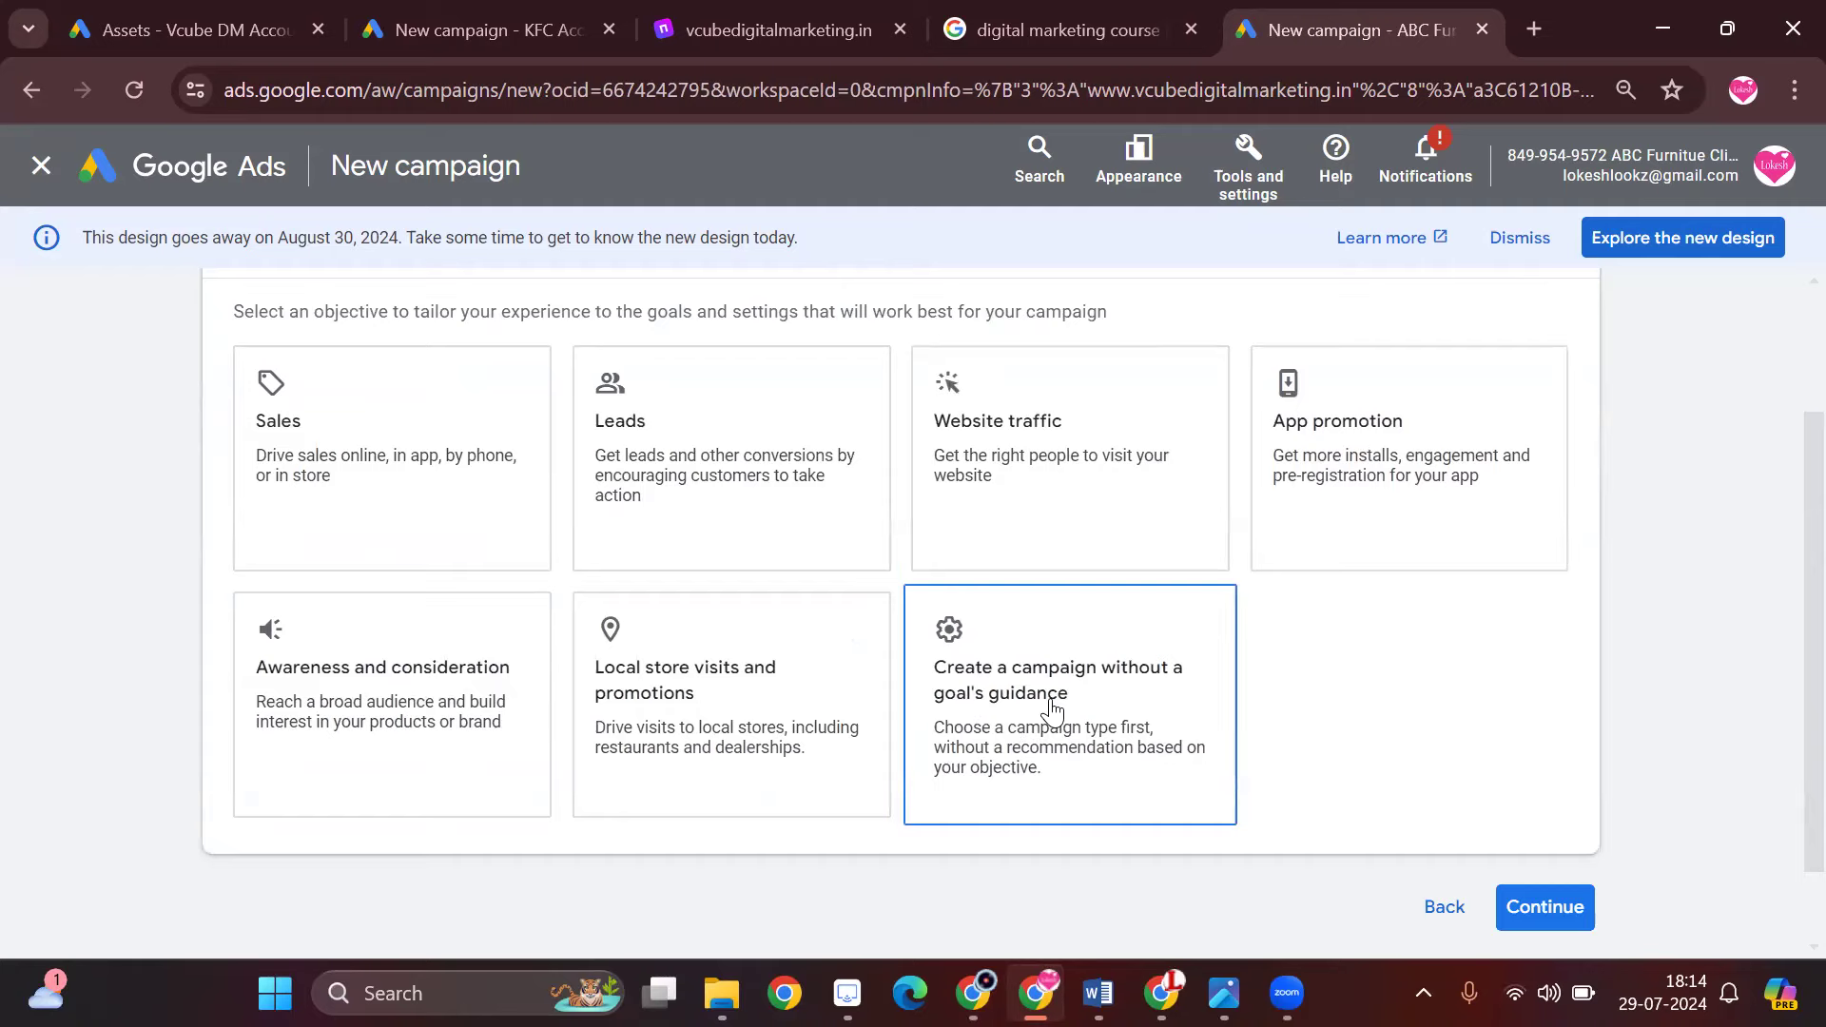
left_click(1158, 673)
left_click(1541, 814)
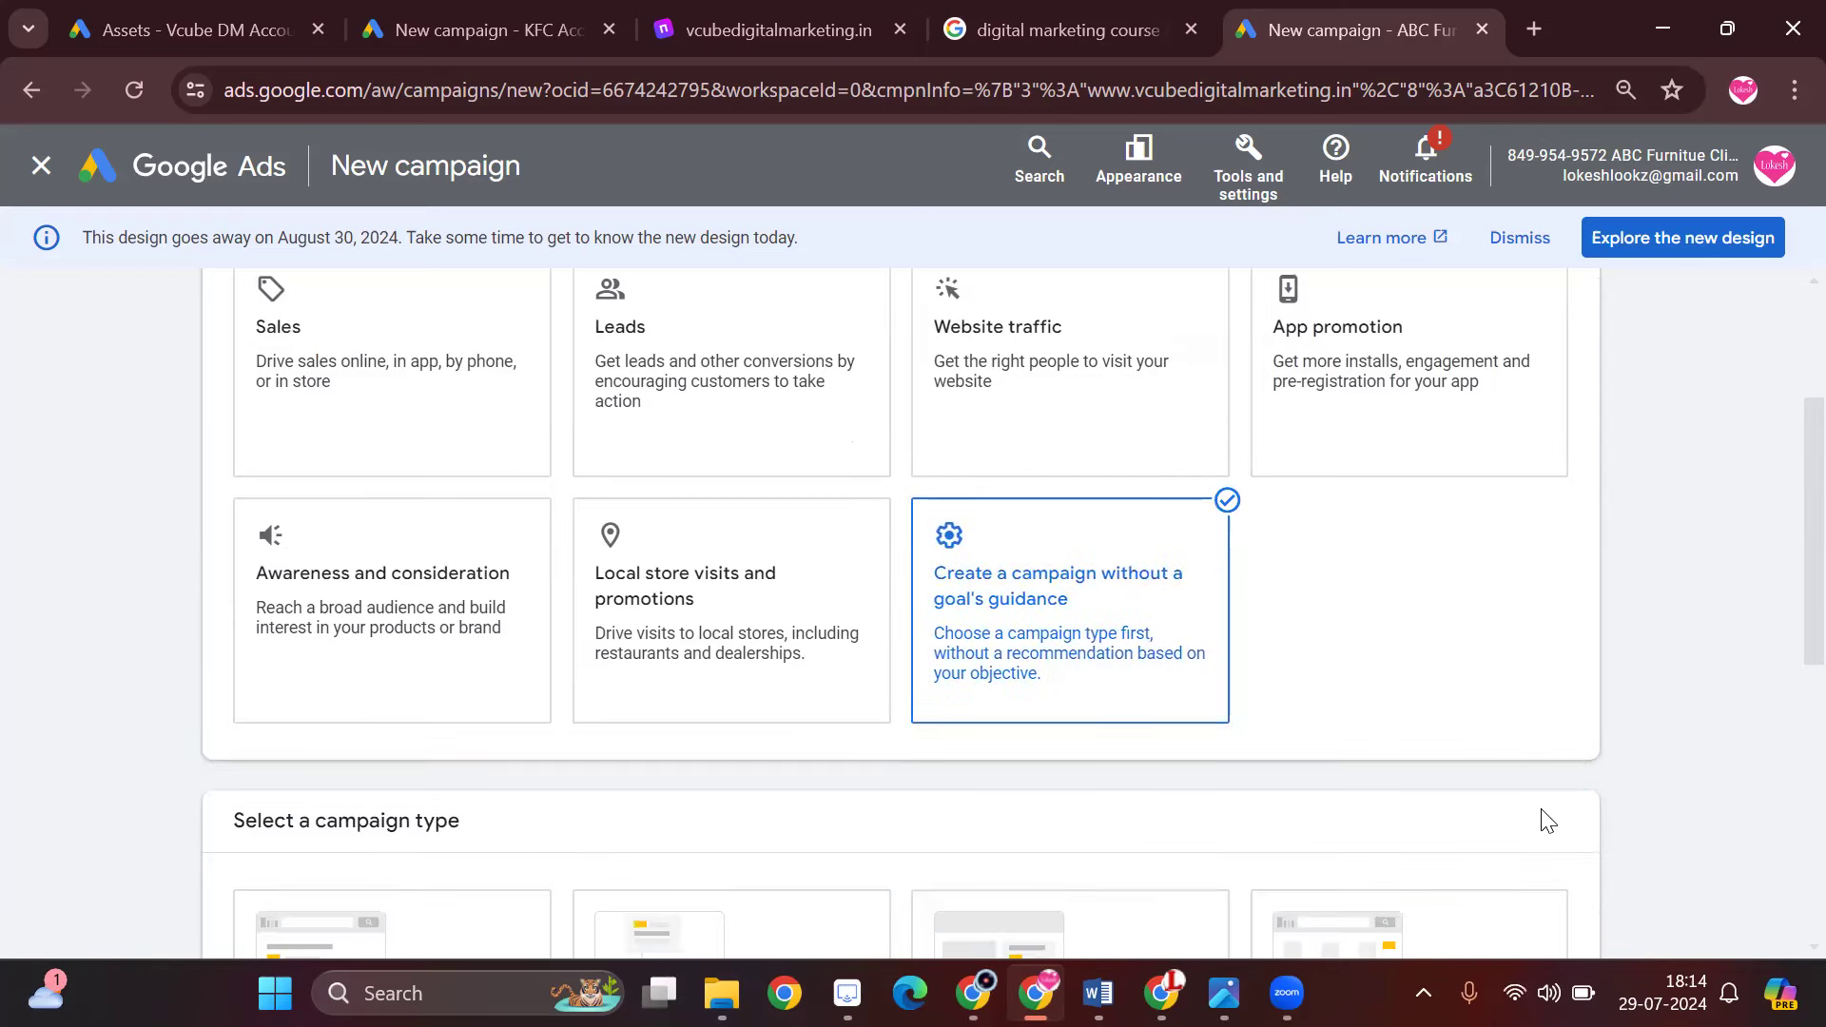
- Review the available campaign types and select Search as the campaign type
scroll(875, 930, "down", 2)
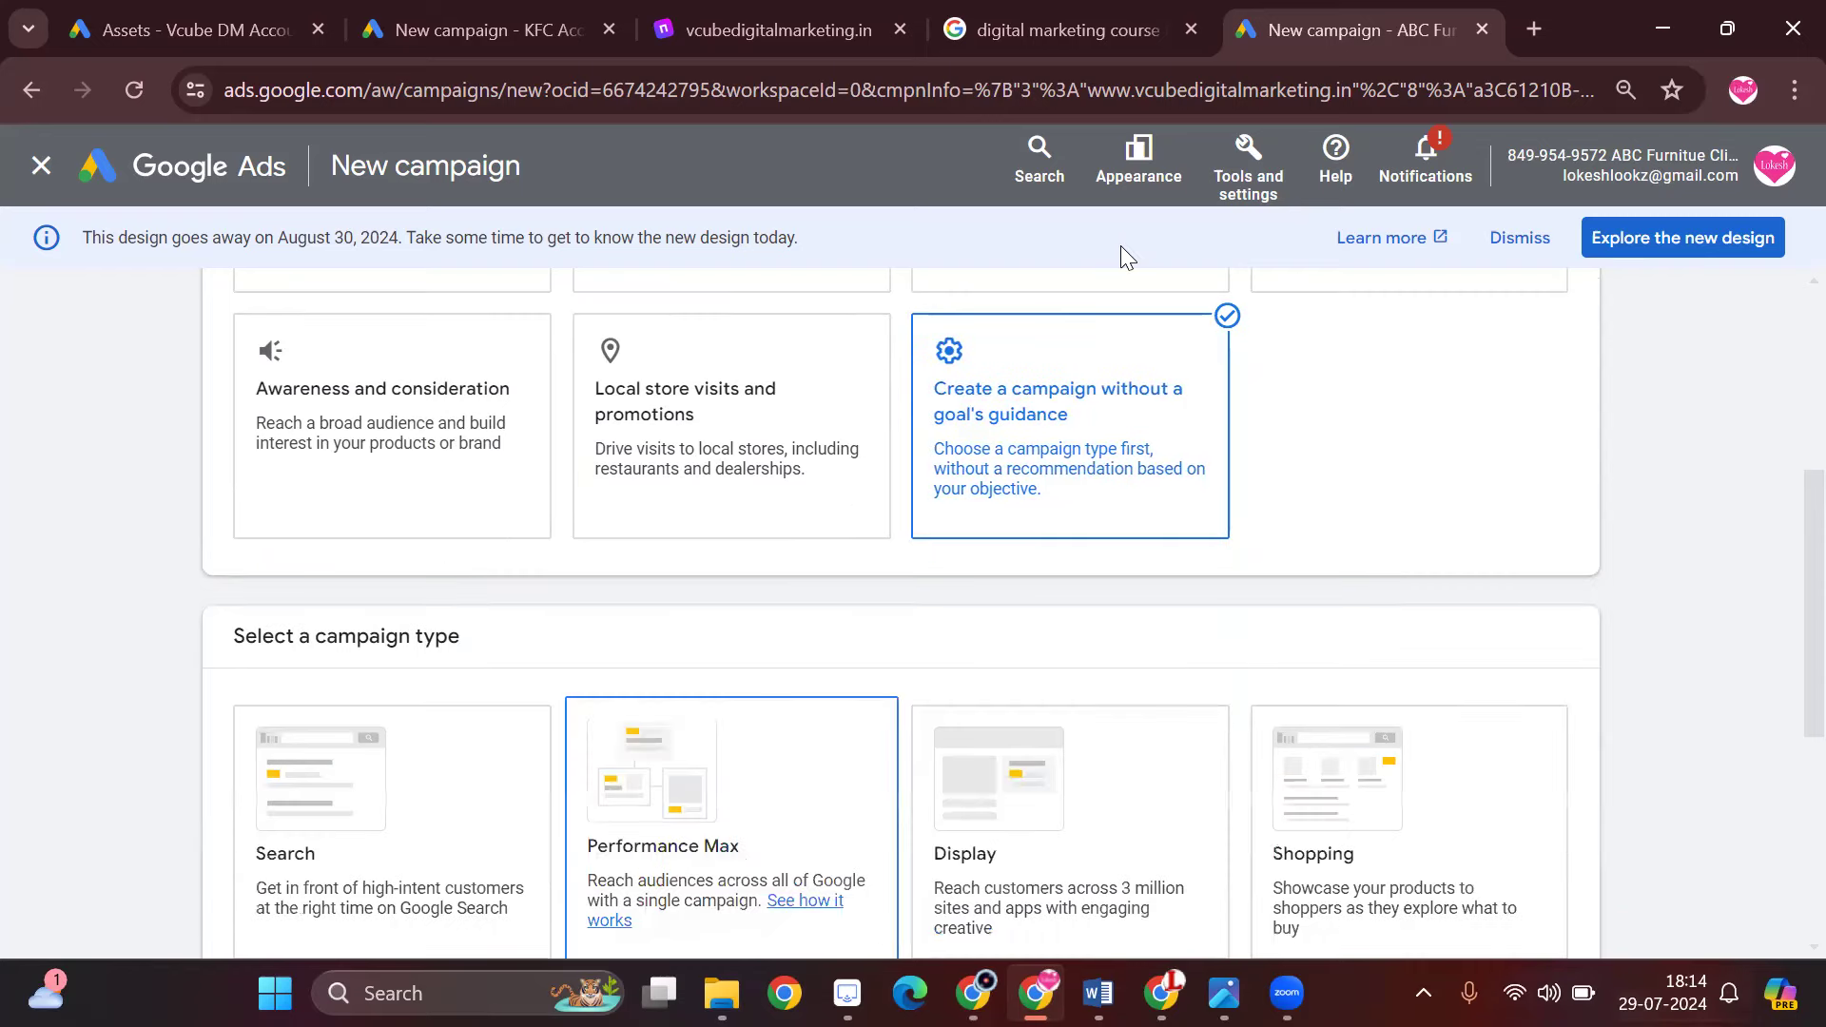
scroll(917, 660, "down", 2)
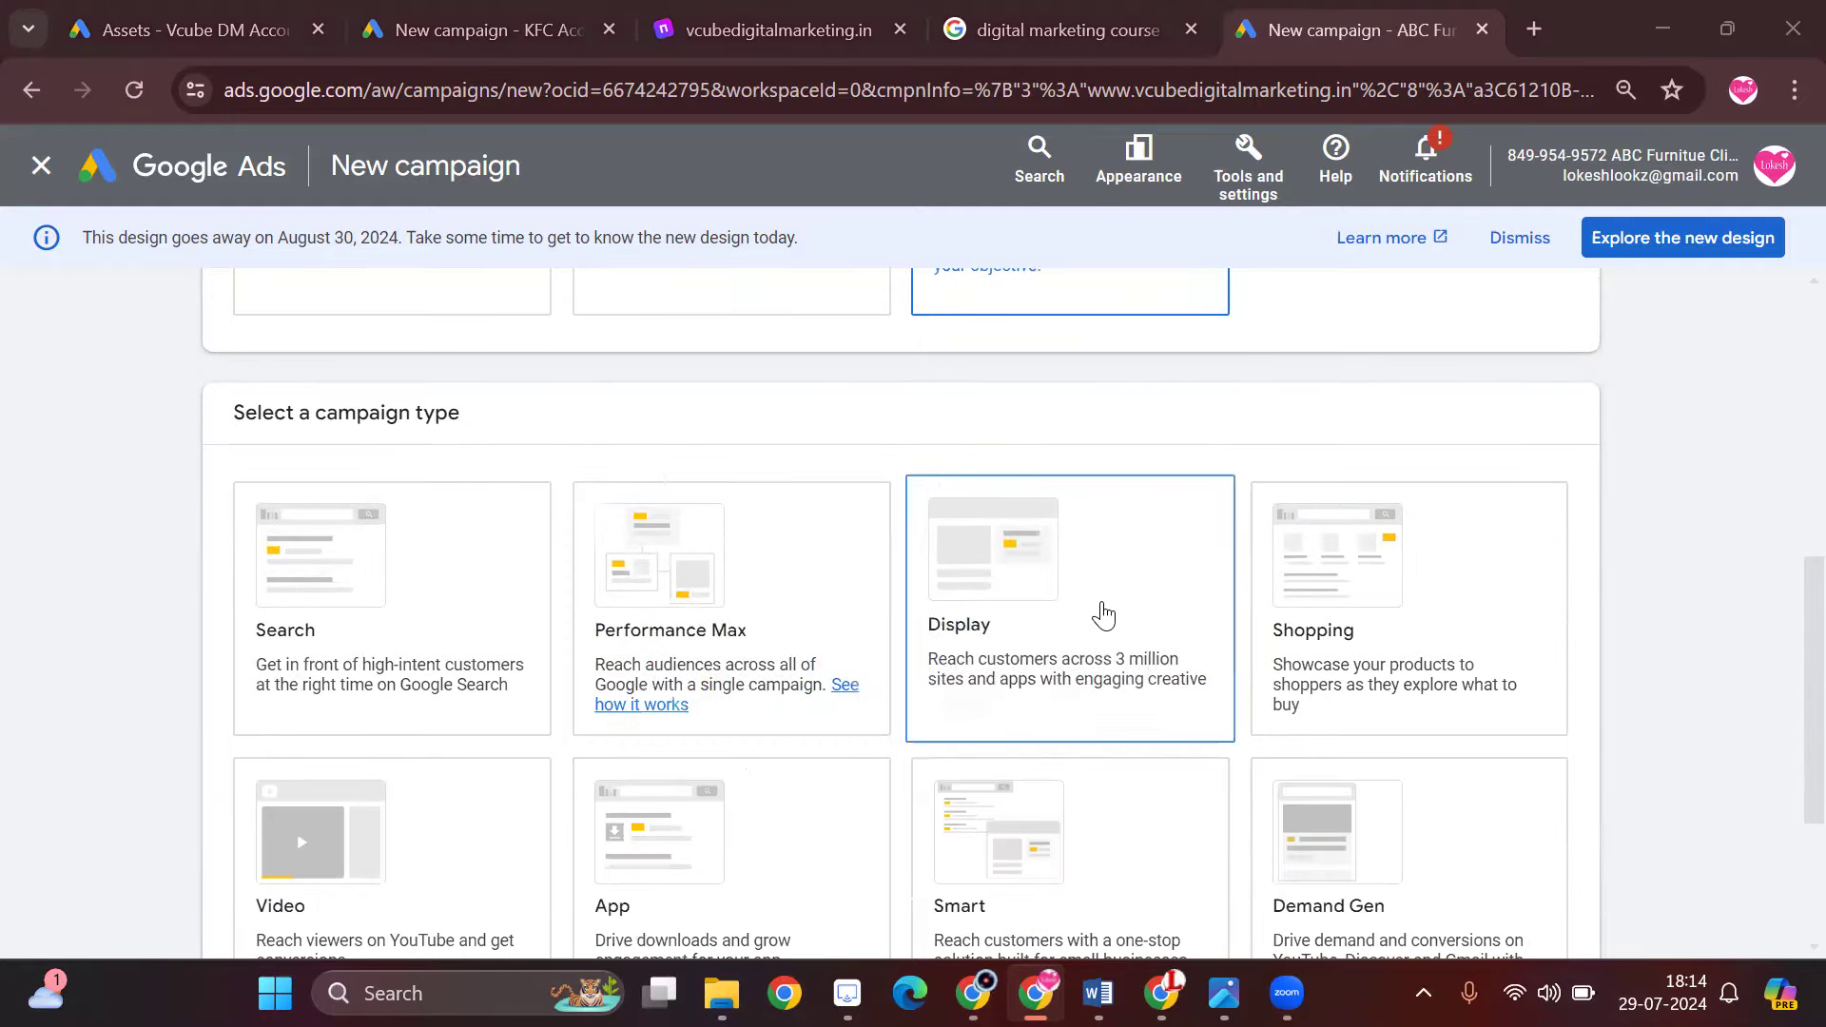
scroll(1343, 627, "down", 2)
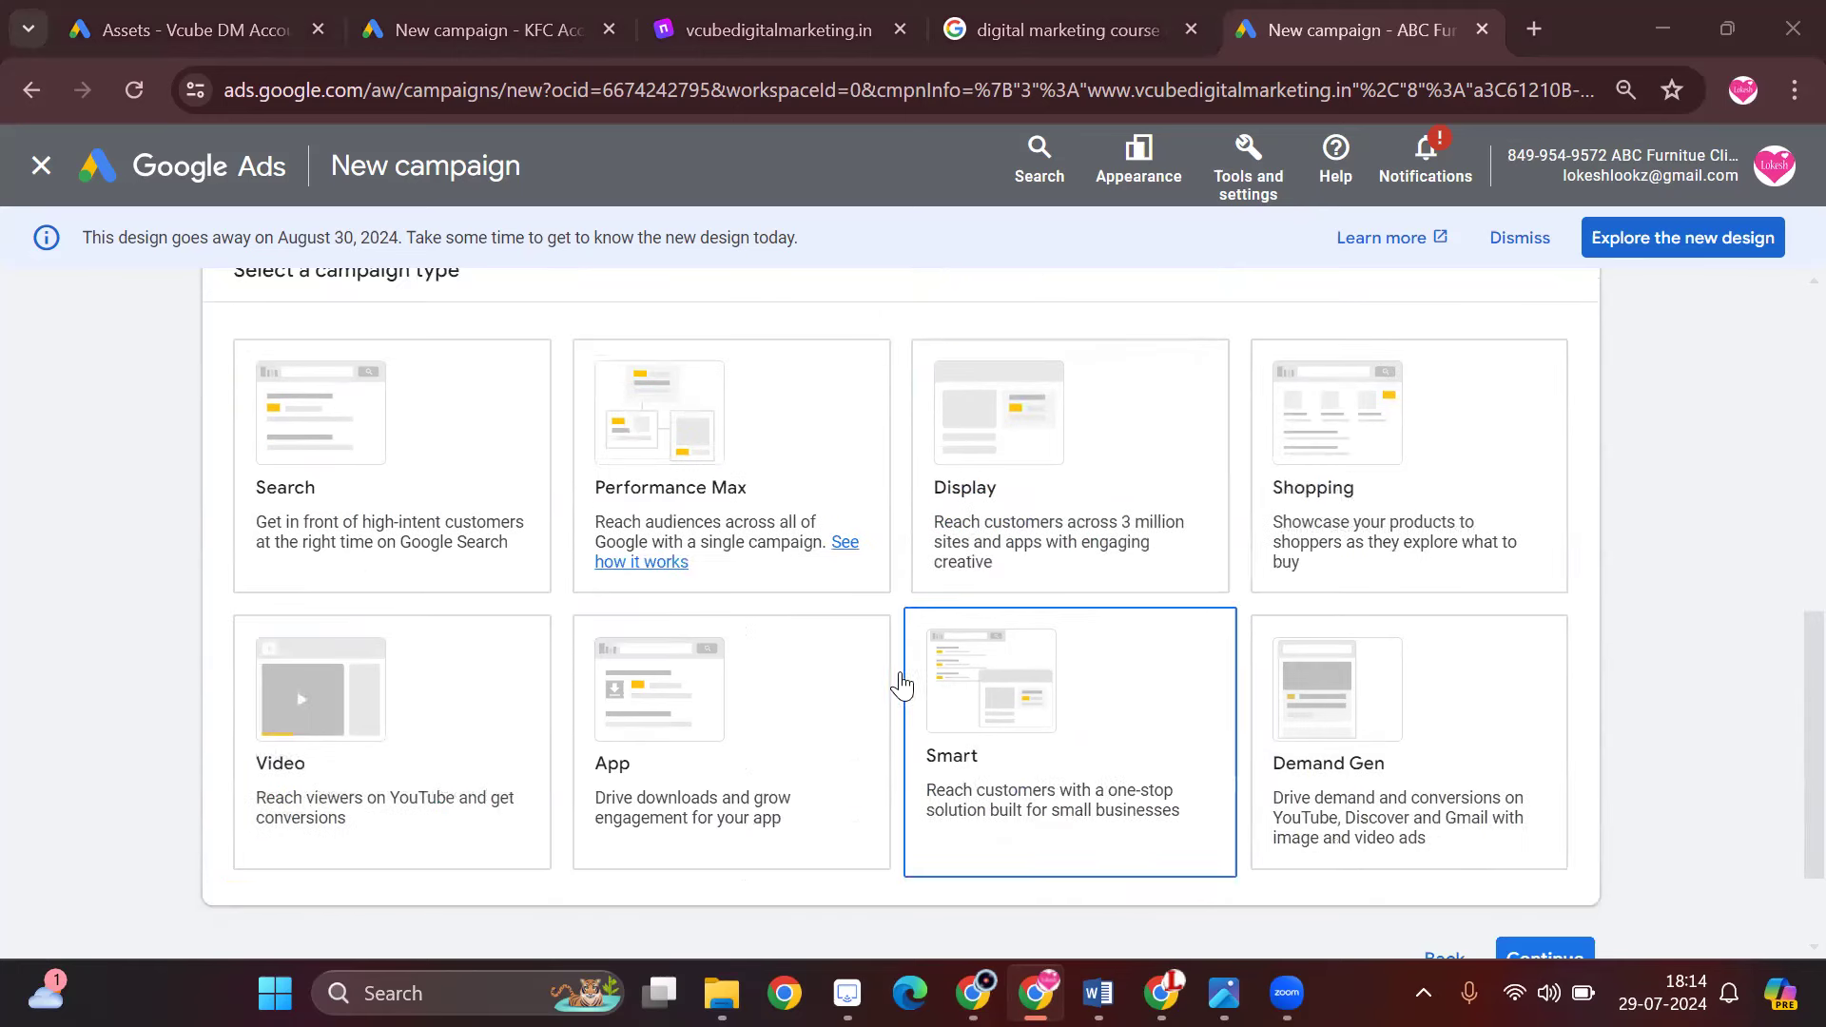
left_click(962, 719)
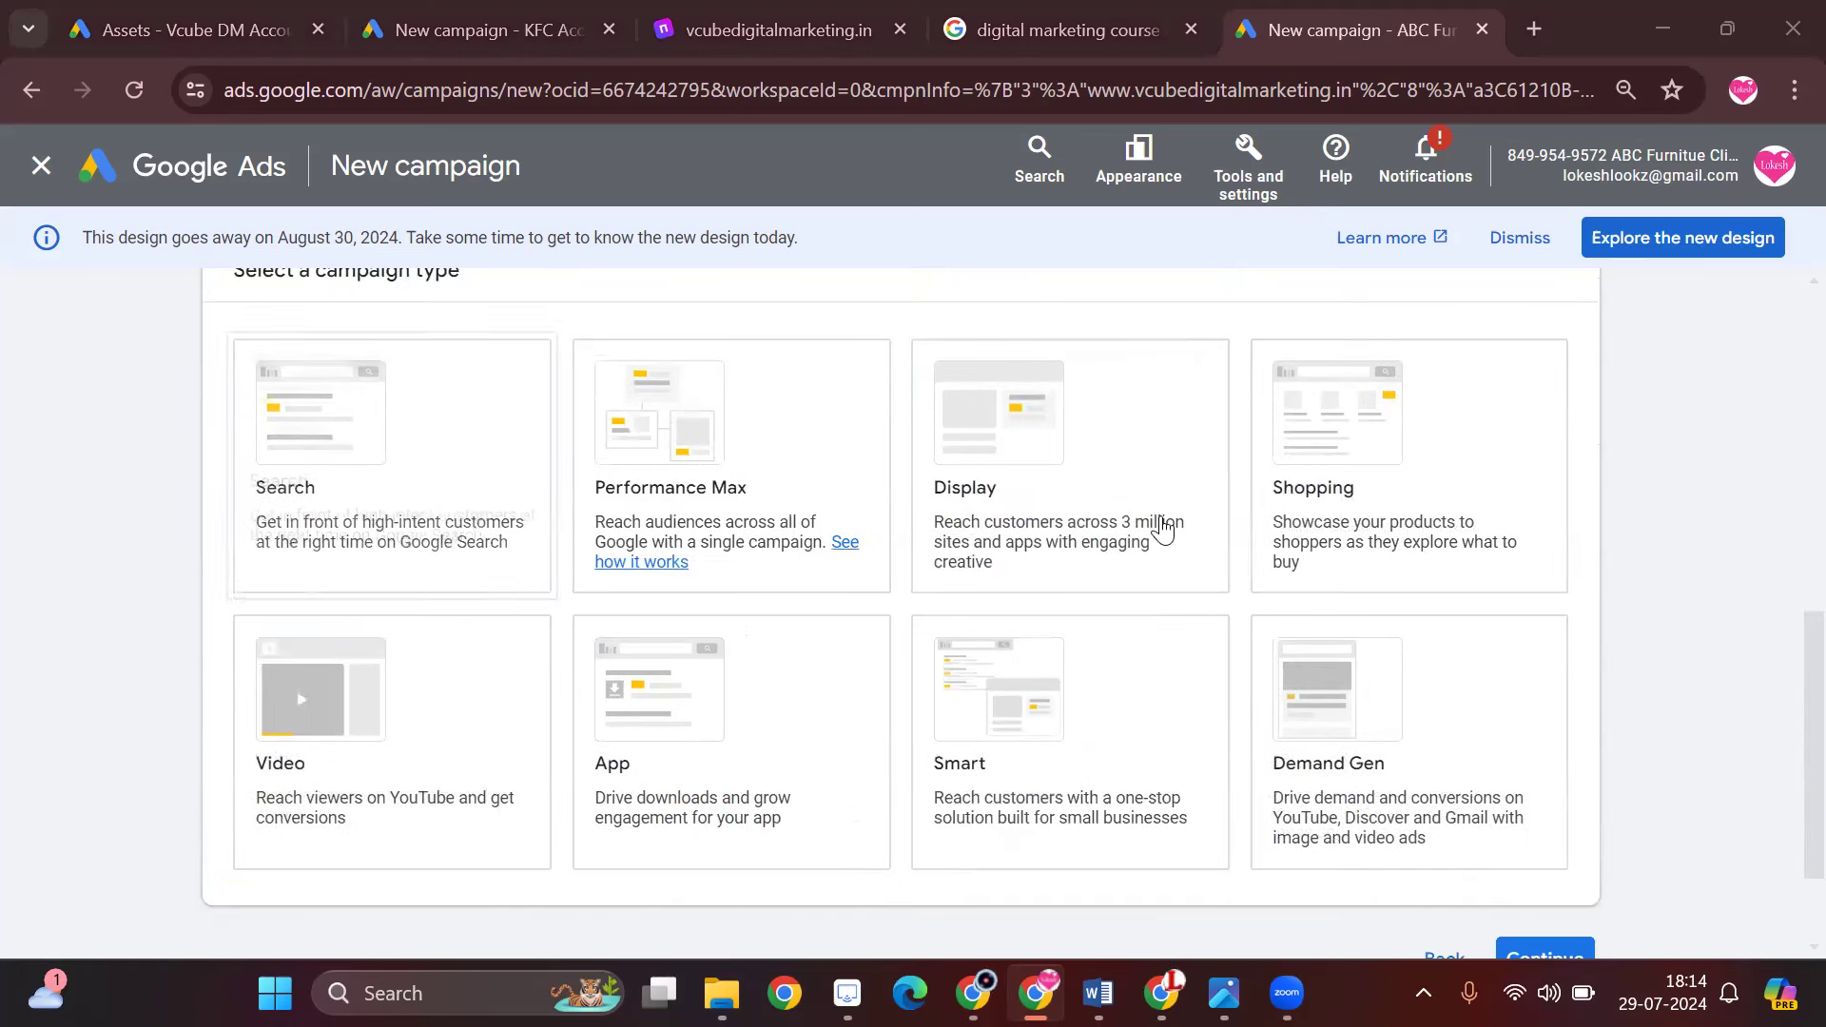
left_click(322, 492)
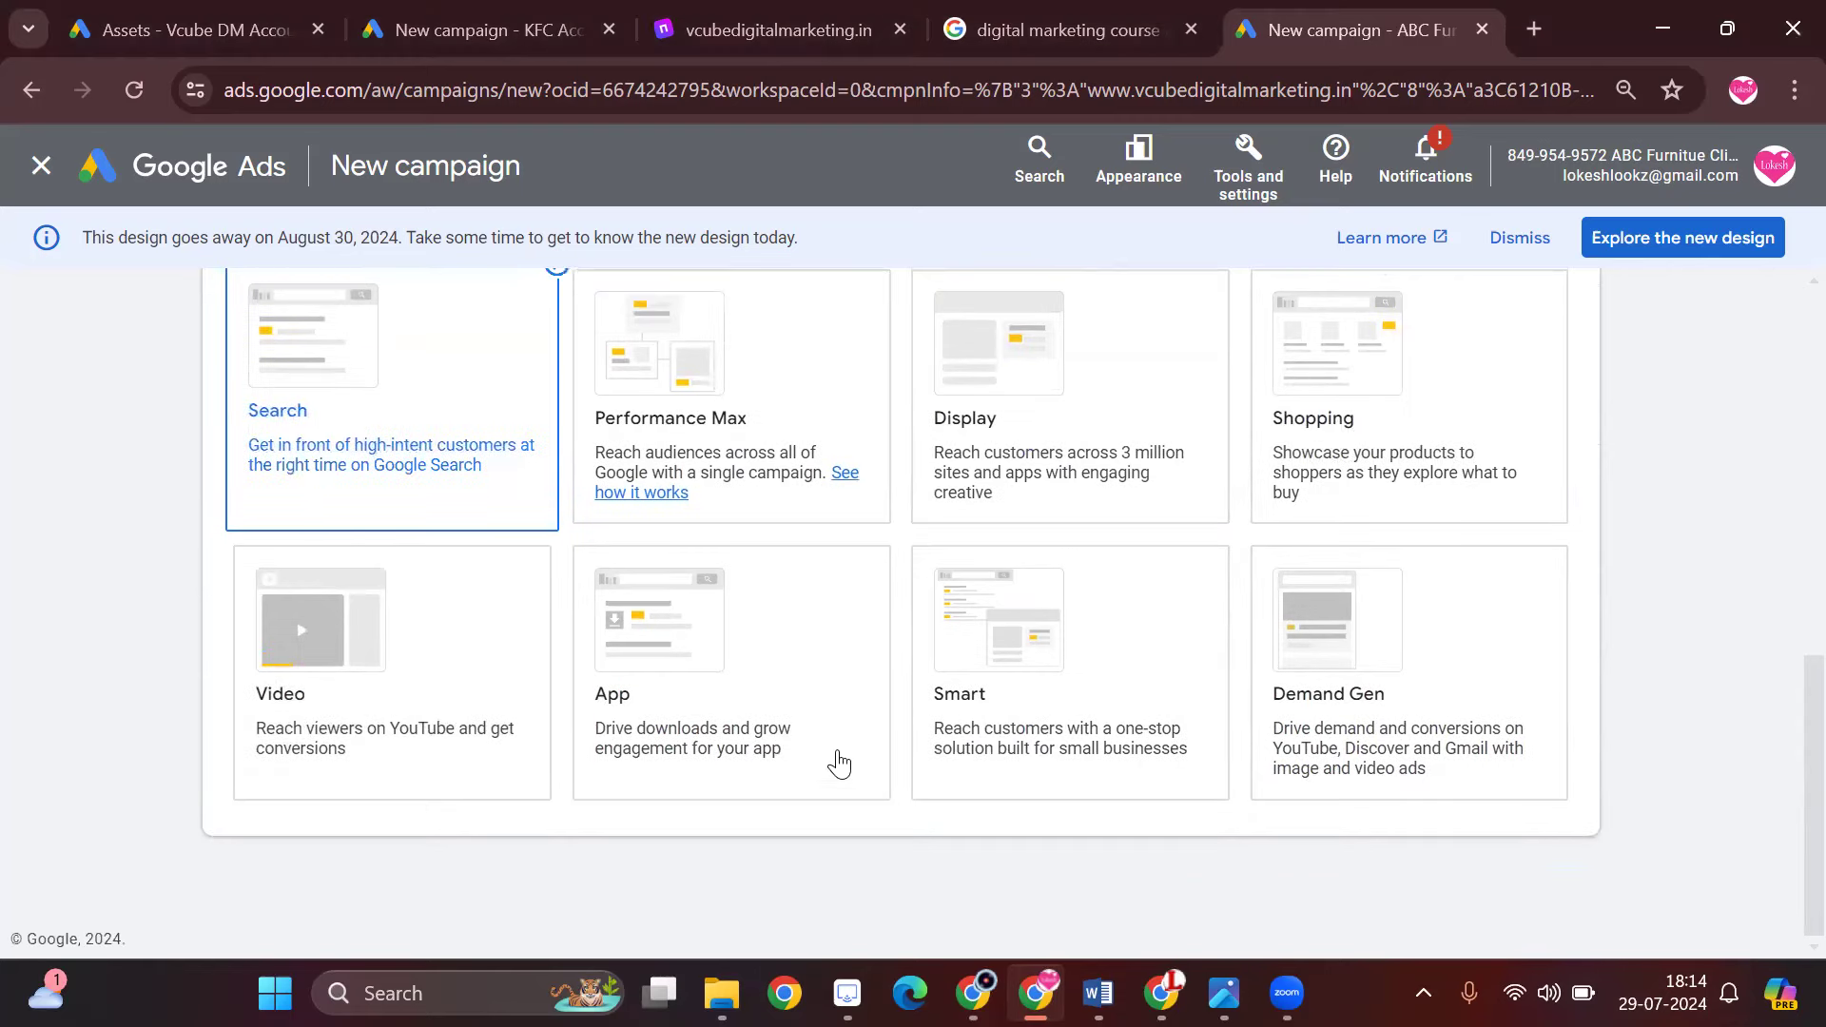
- Leave the campaign results unselected and choose Form submissions from your website as the goal to focus on
scroll(965, 742, "down", 3)
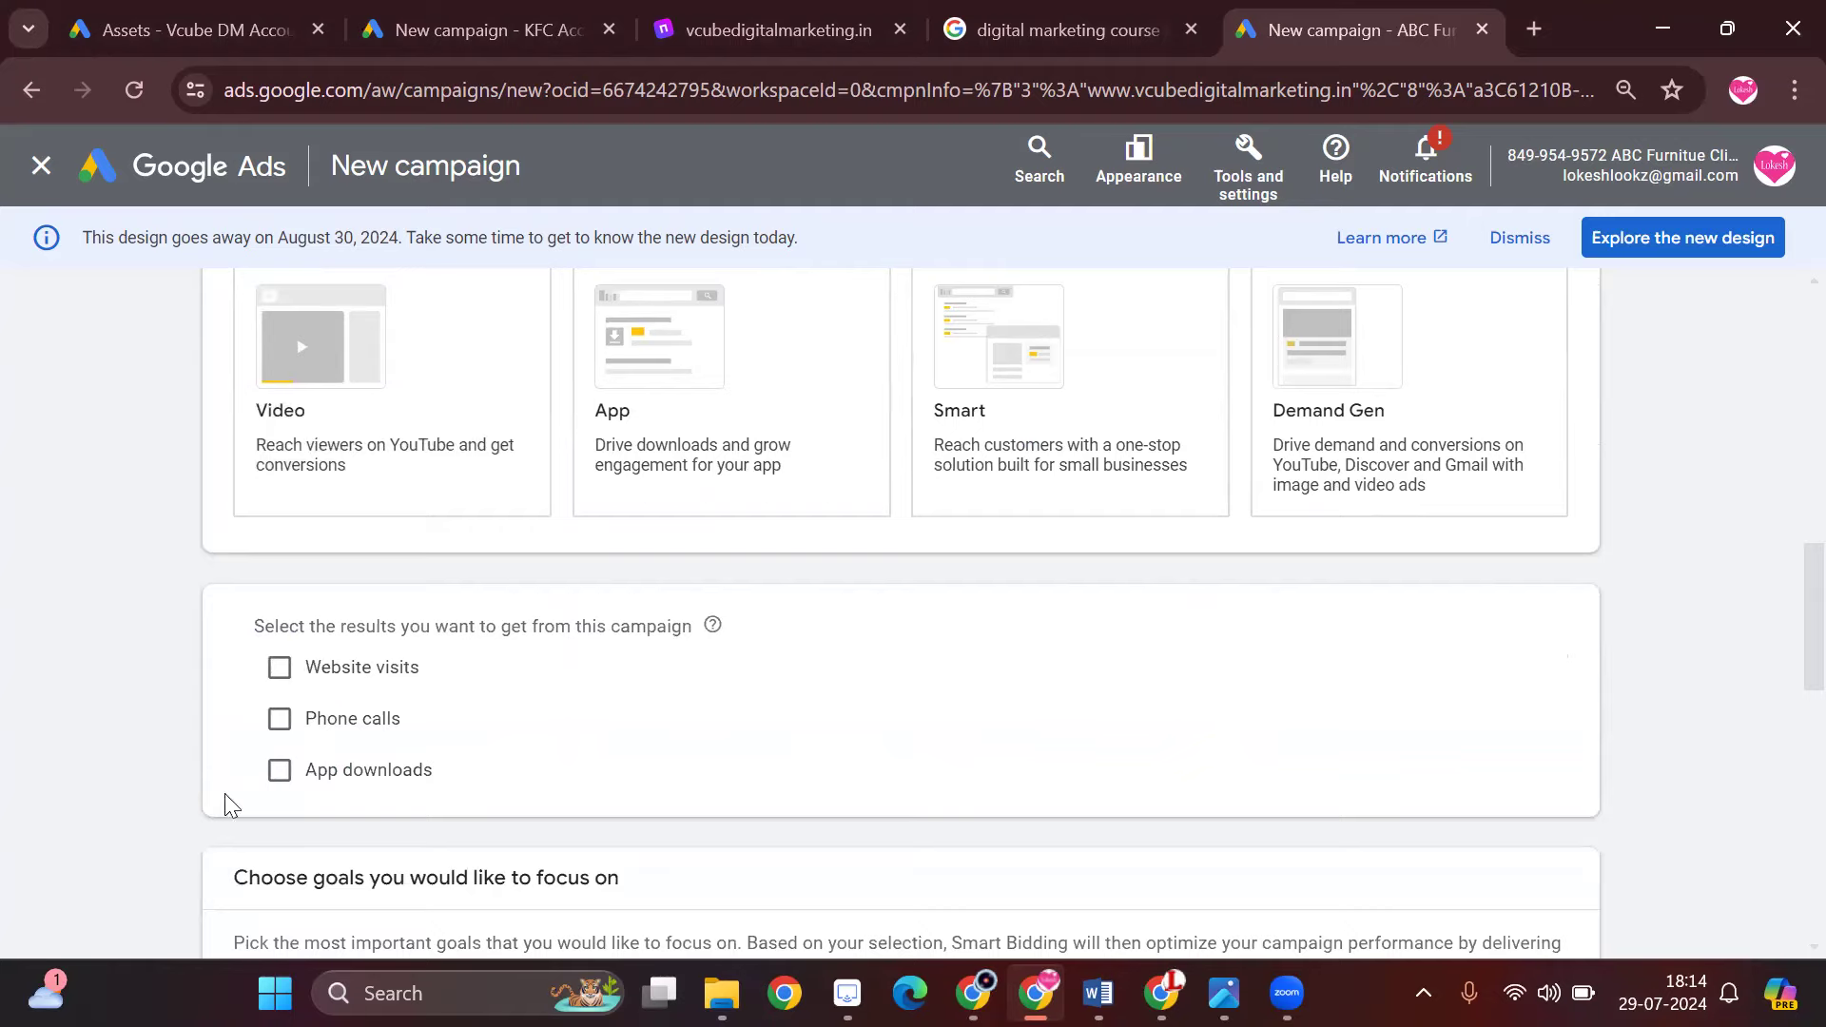
scroll(466, 742, "down", 3)
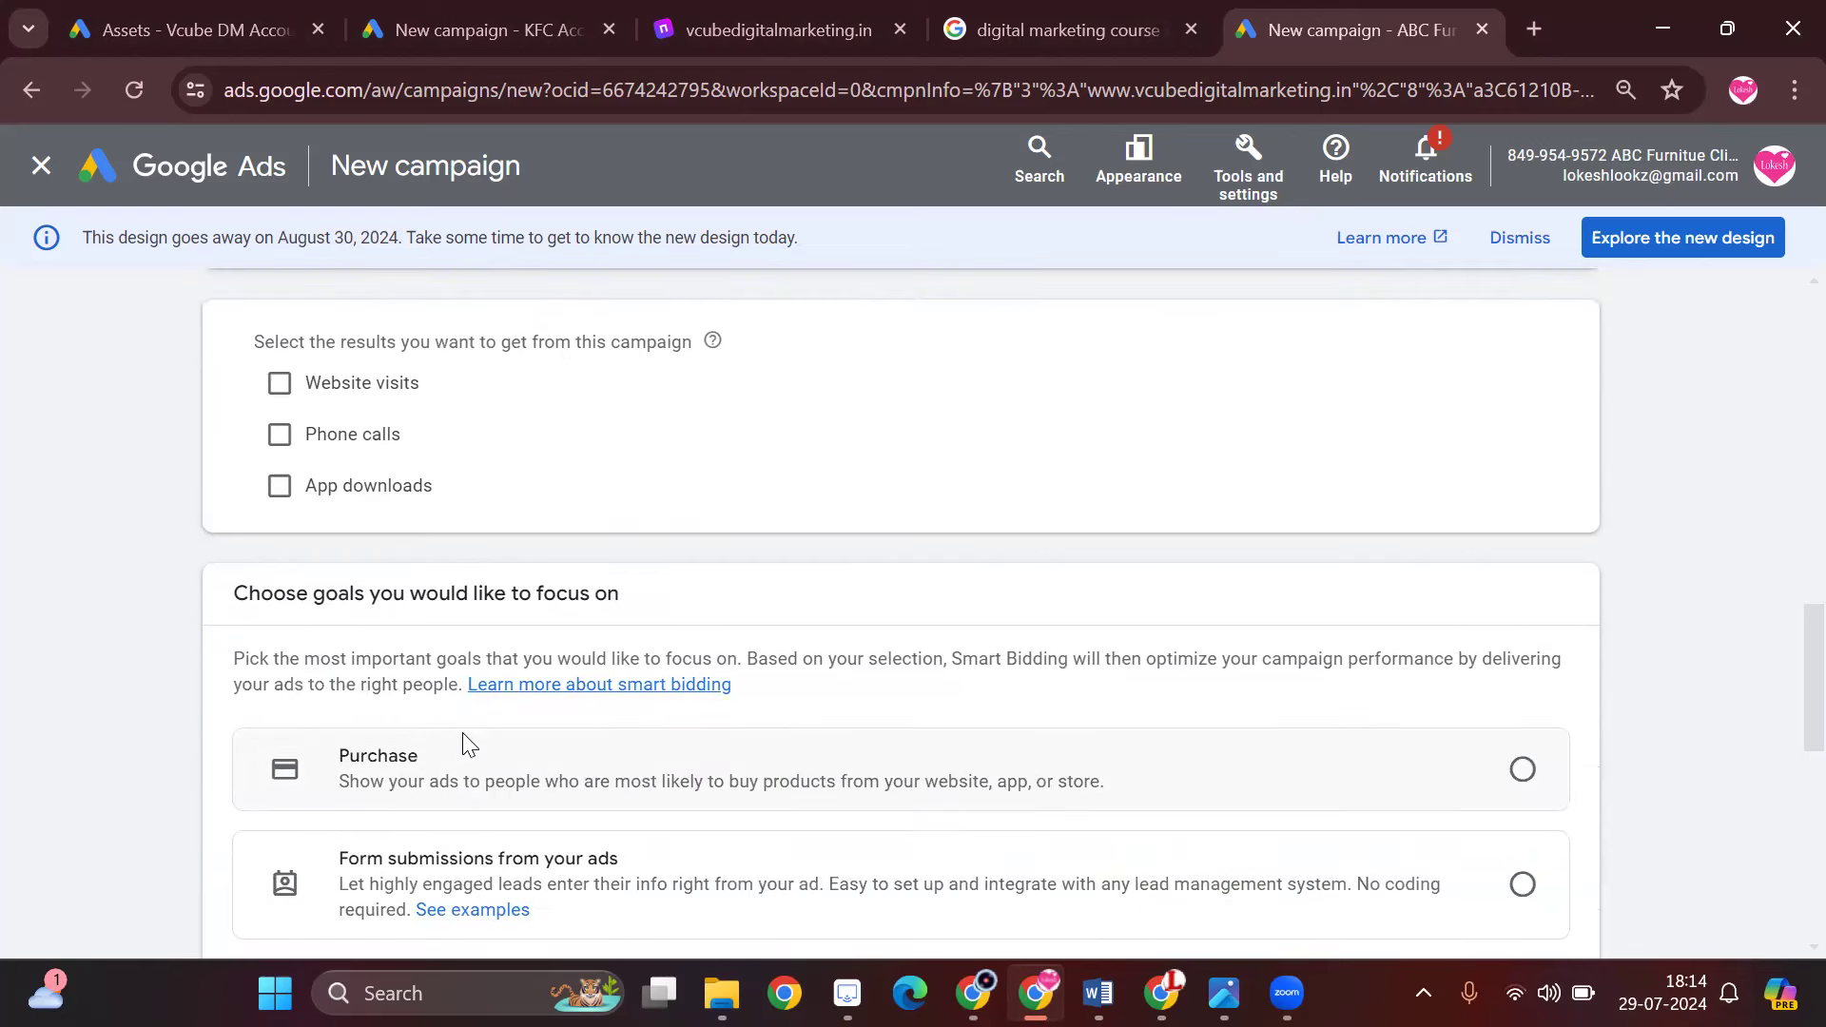
scroll(557, 619, "down", 1)
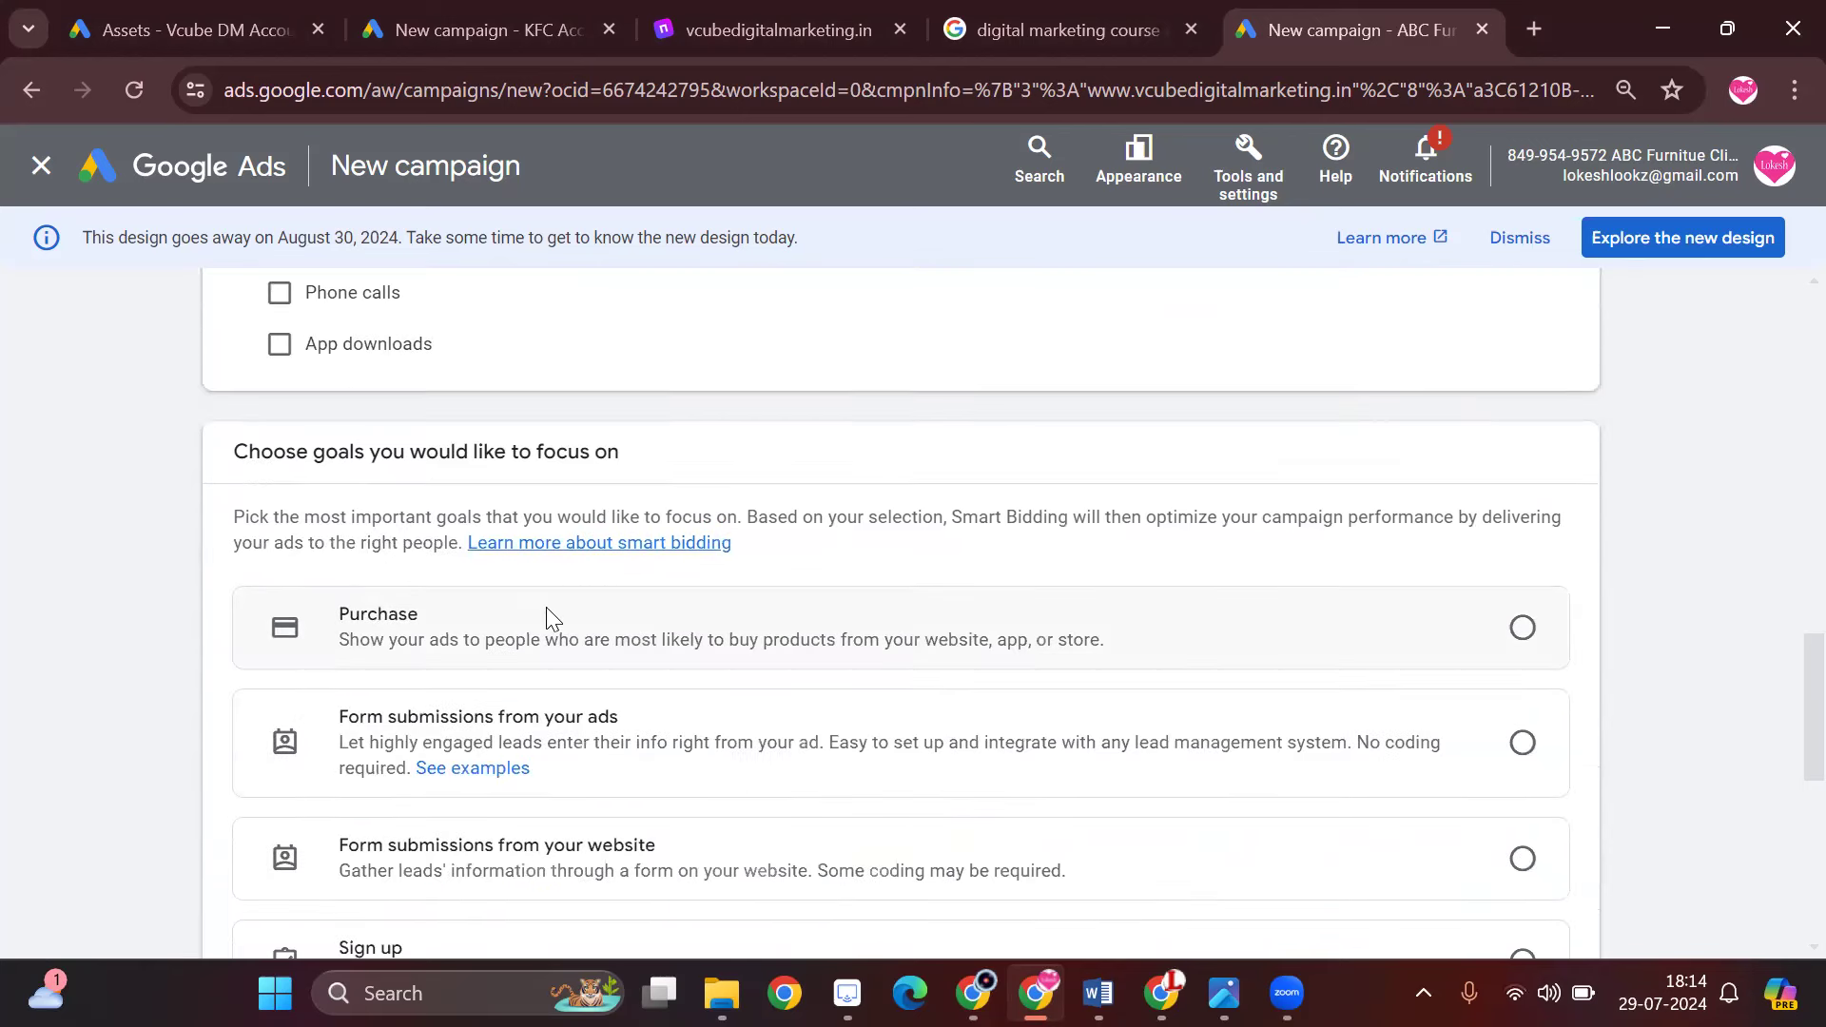
scroll(552, 767, "down", 3)
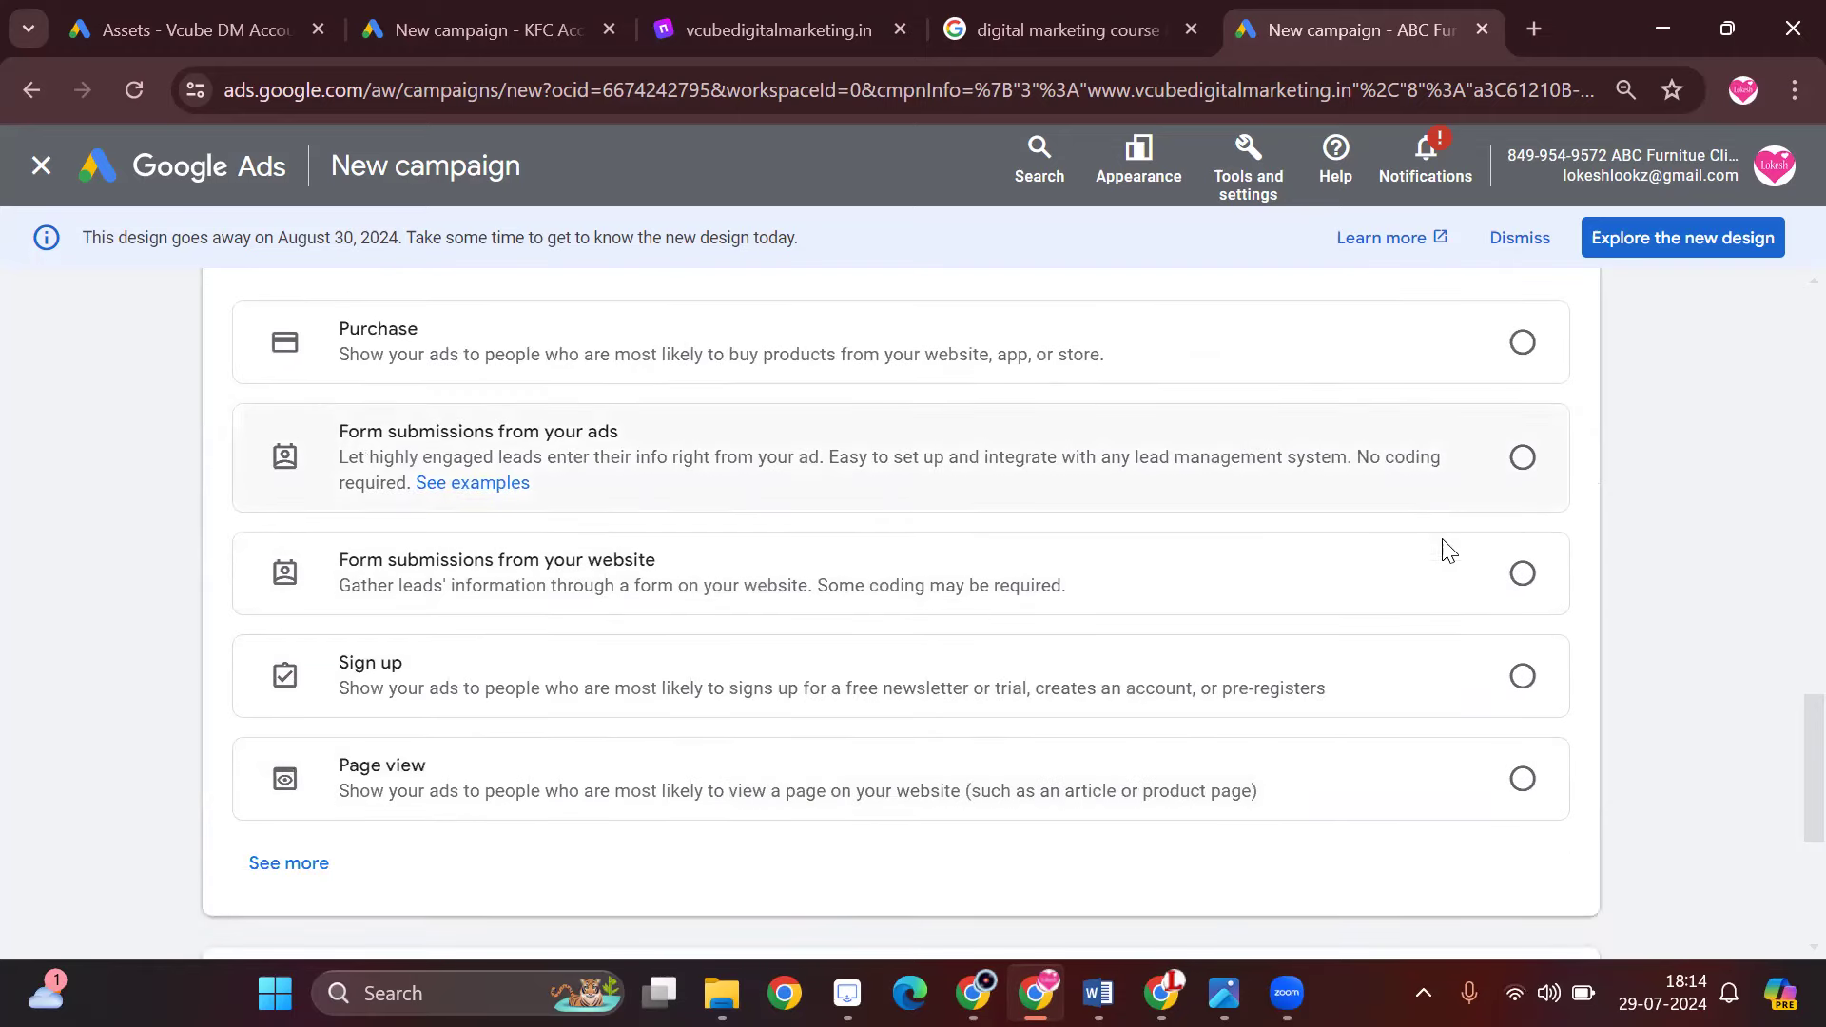
left_click(1522, 573)
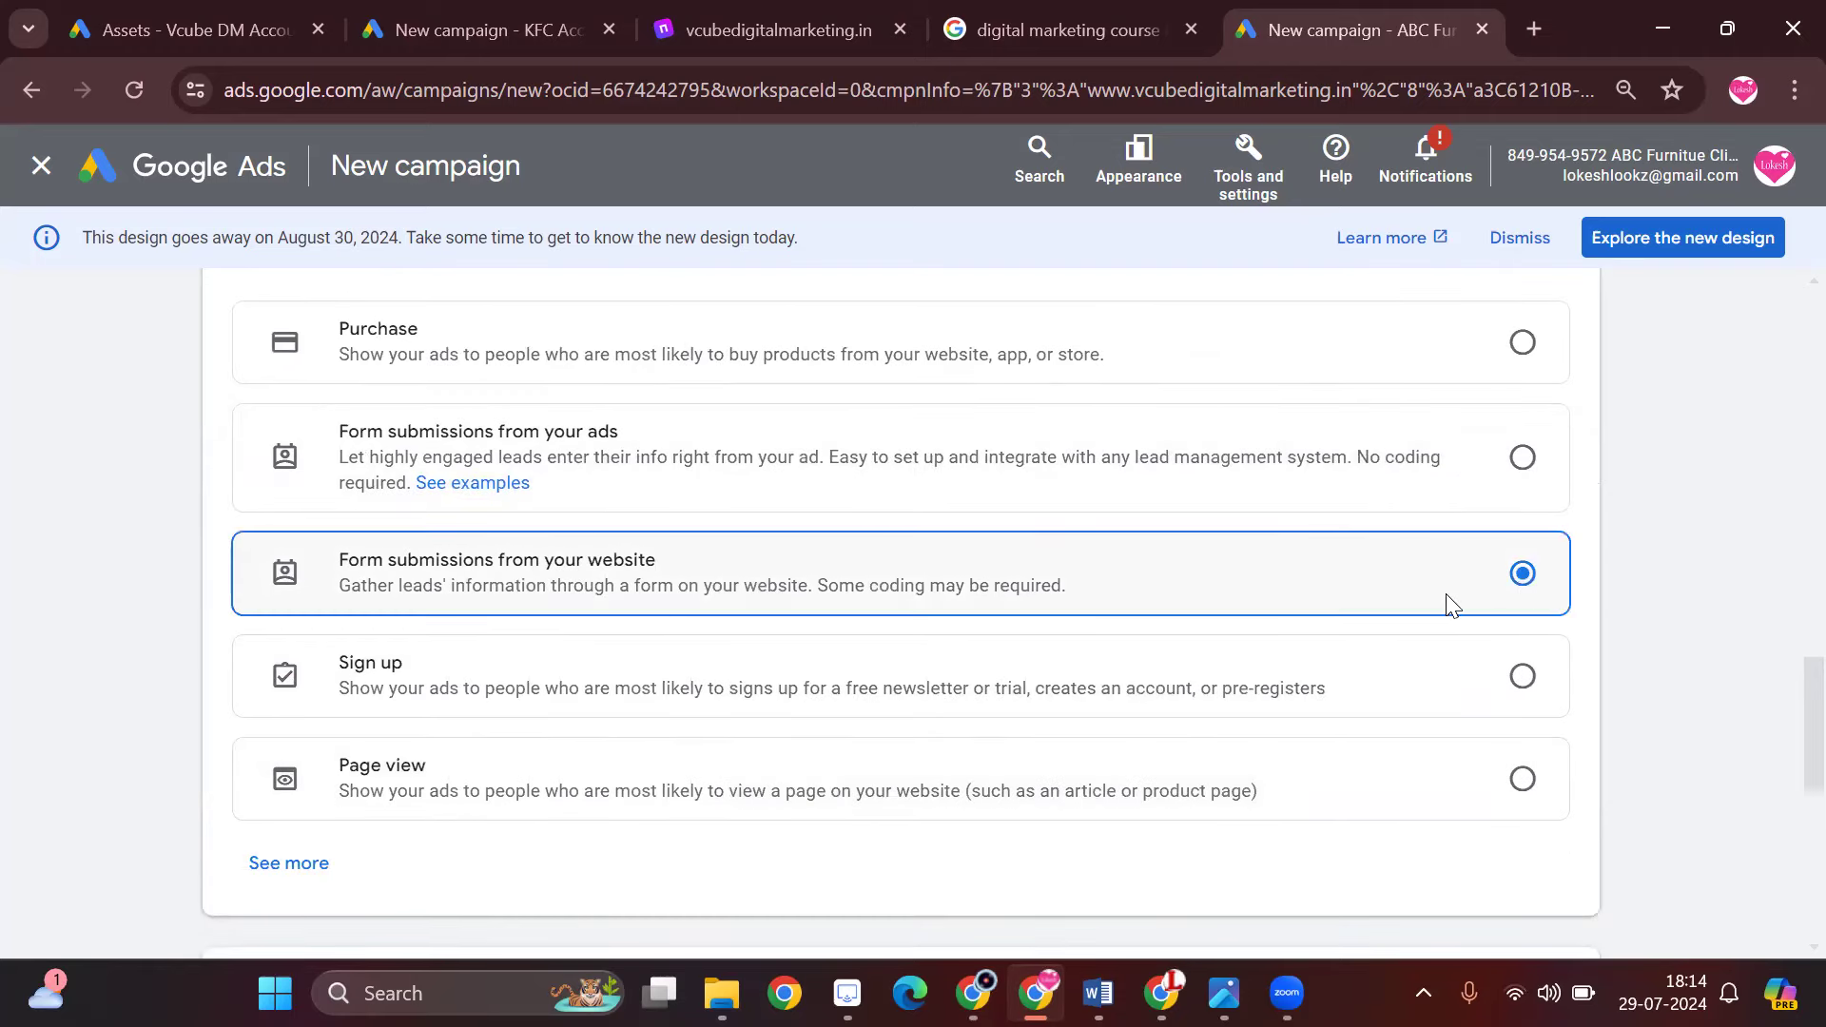
- Go to the campaign name section of the form and highlight its heading
scroll(1186, 660, "down", 3)
scroll(1186, 660, "down", 2)
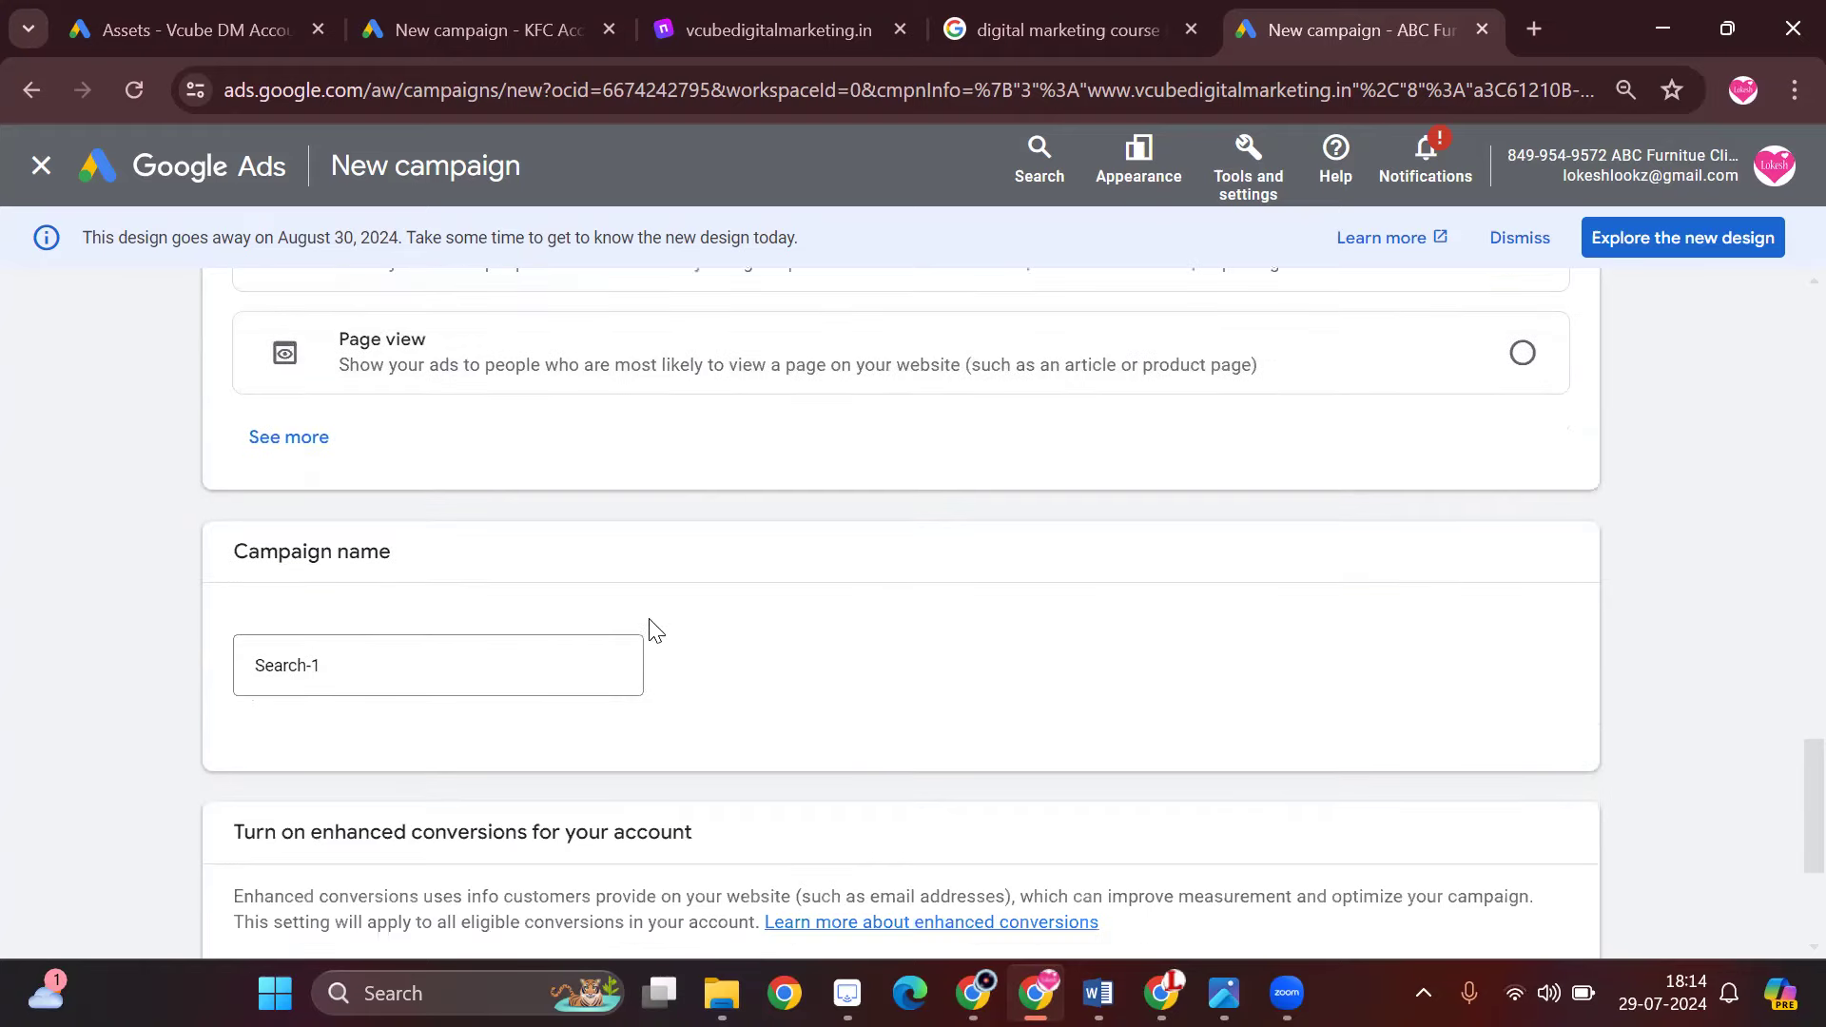
left_click_drag(231, 560, 419, 557)
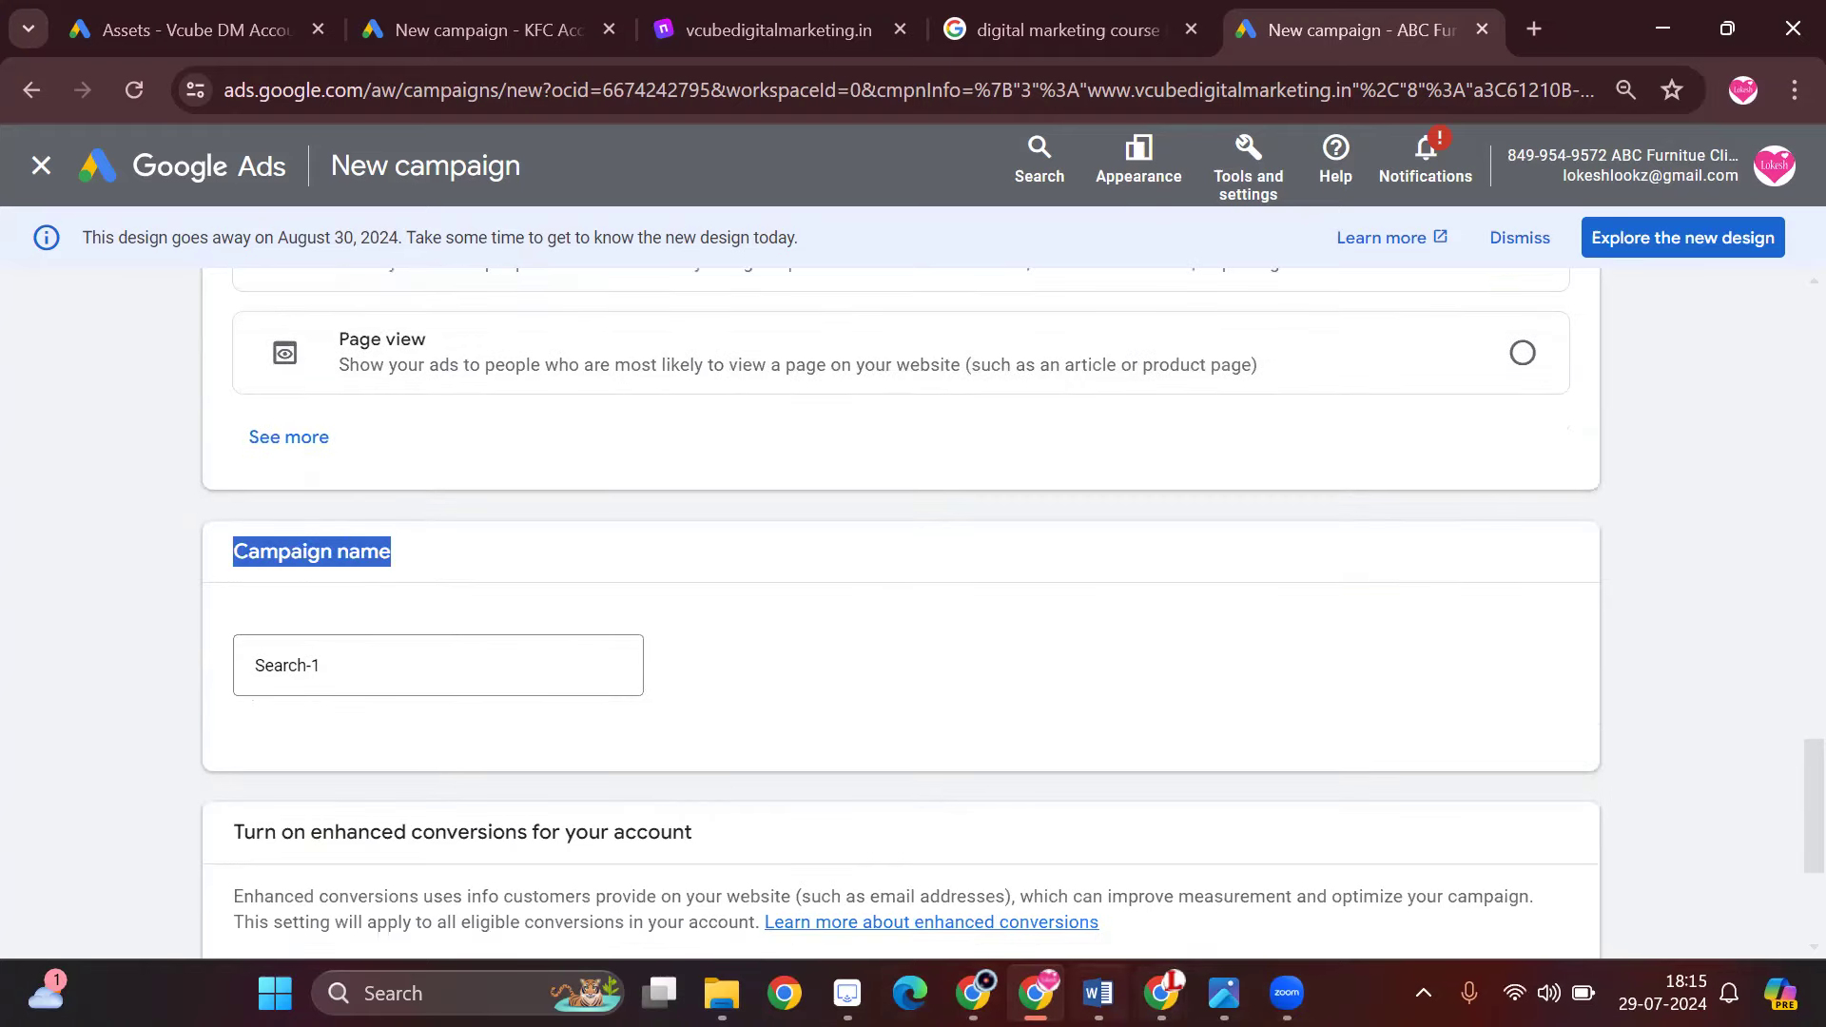
- Switch to Canva, view the Google Ads Account Structure slide on page 8, and return to the Google Ads campaign form
left_click(972, 993)
mouse_move(1406, 902)
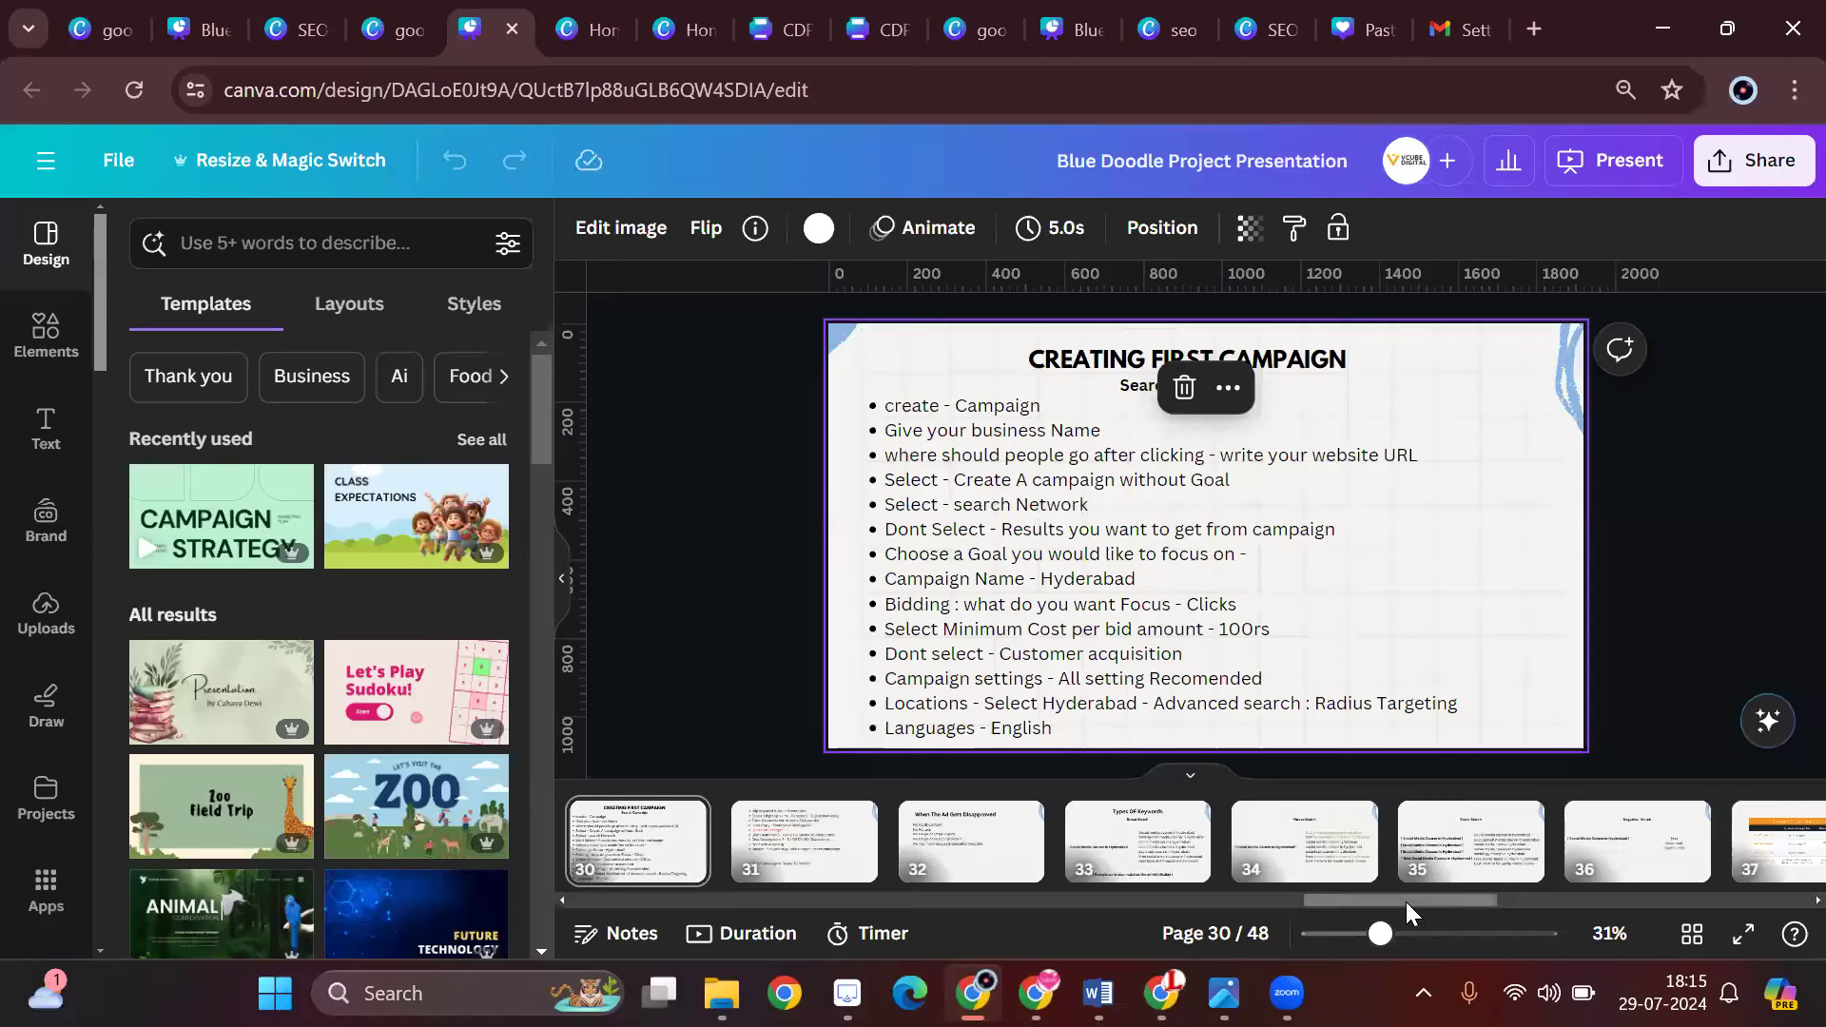
left_click_drag(1418, 899, 874, 978)
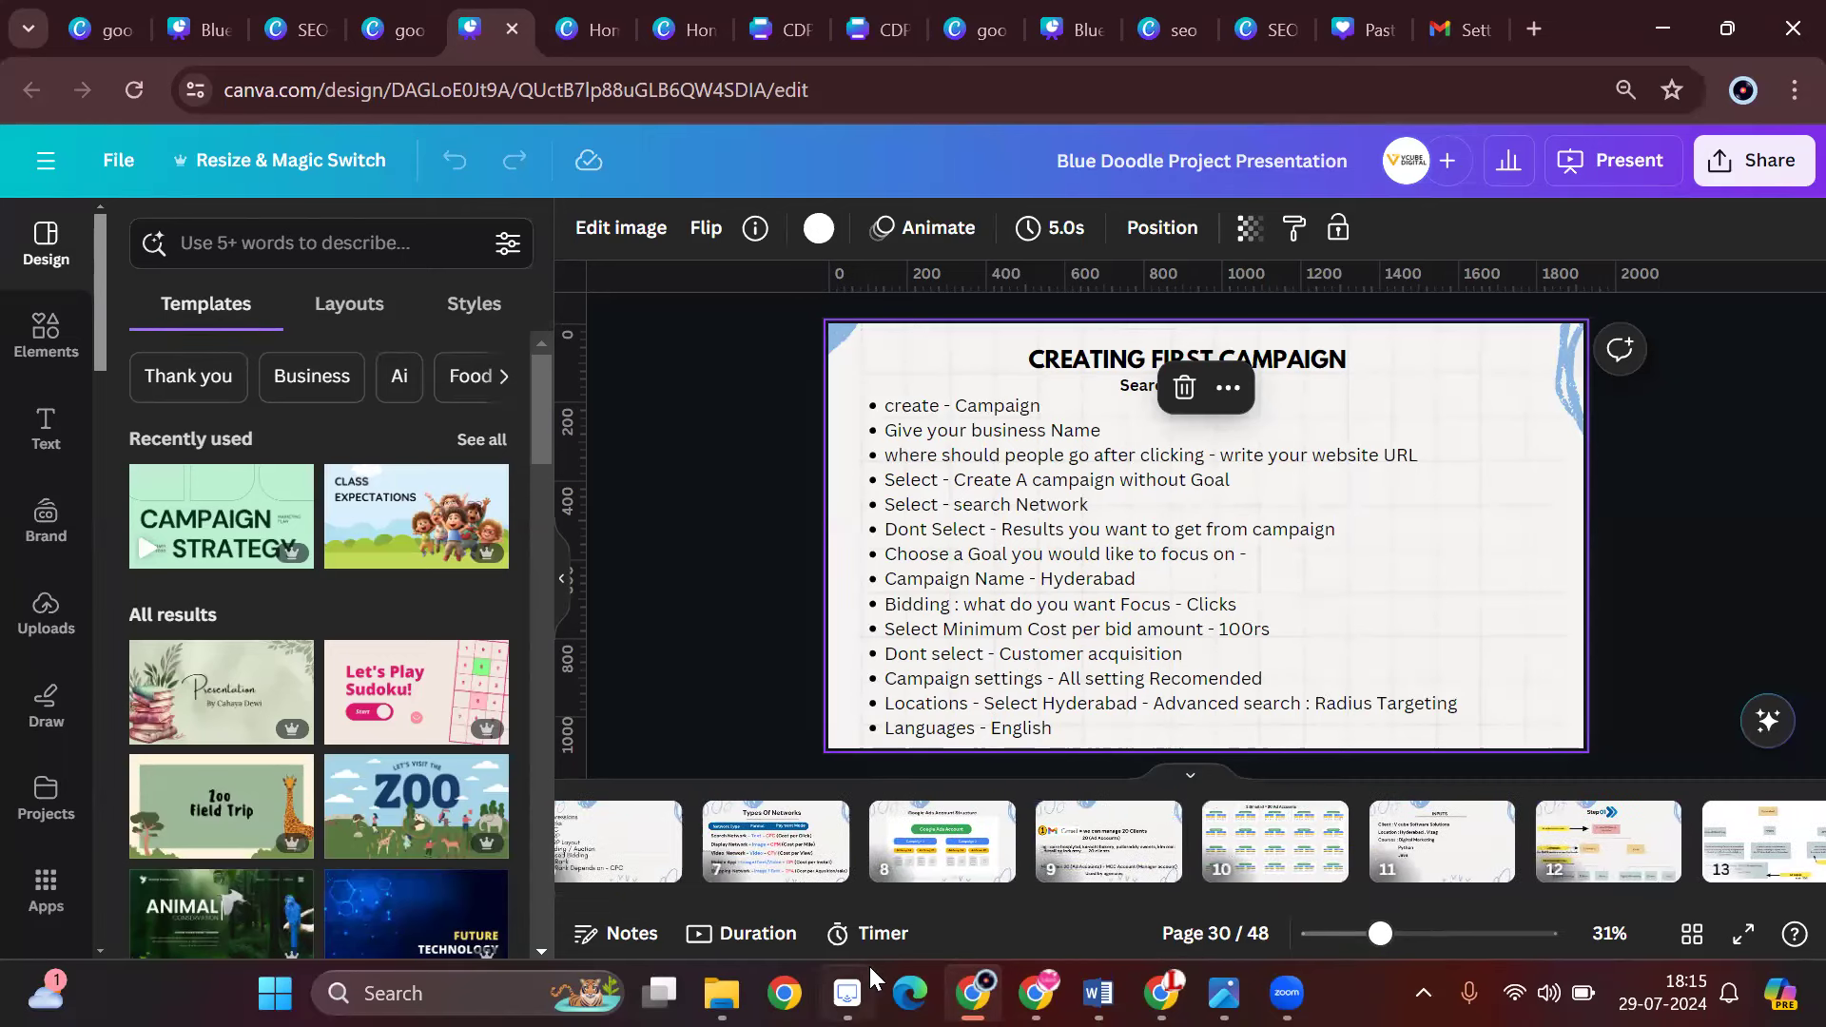
left_click(946, 859)
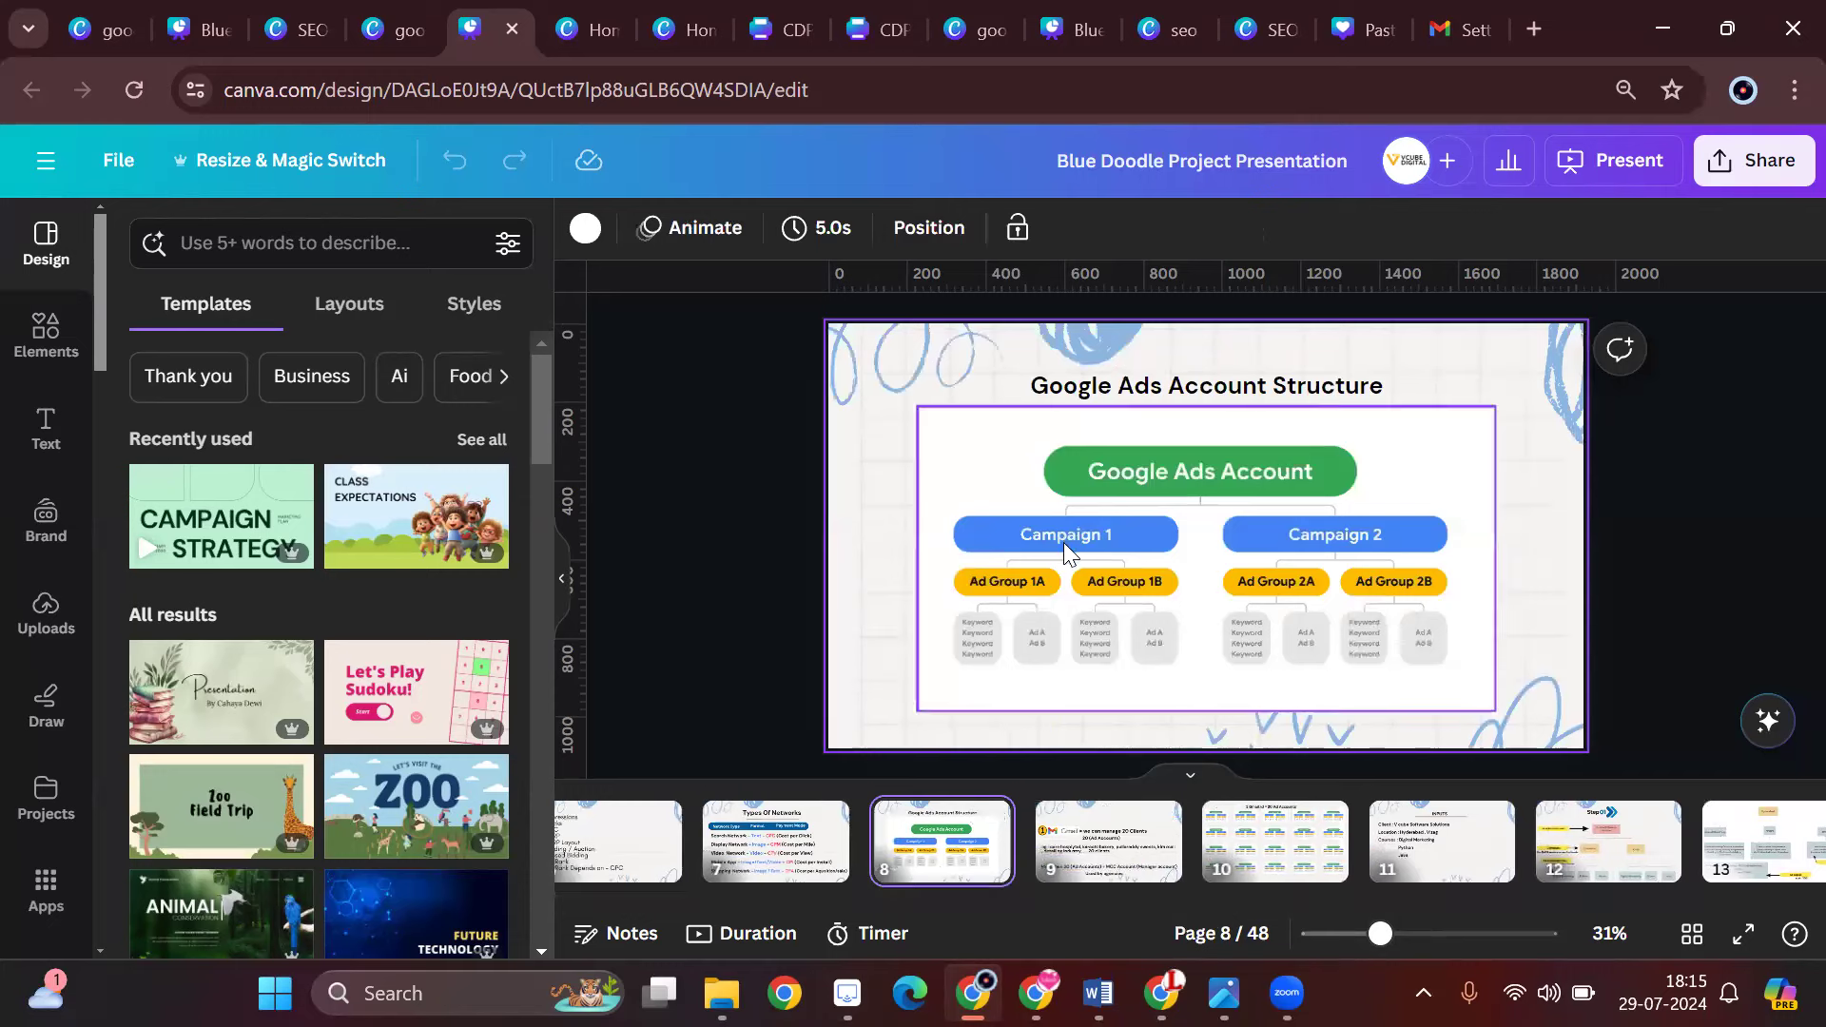
left_click(1161, 993)
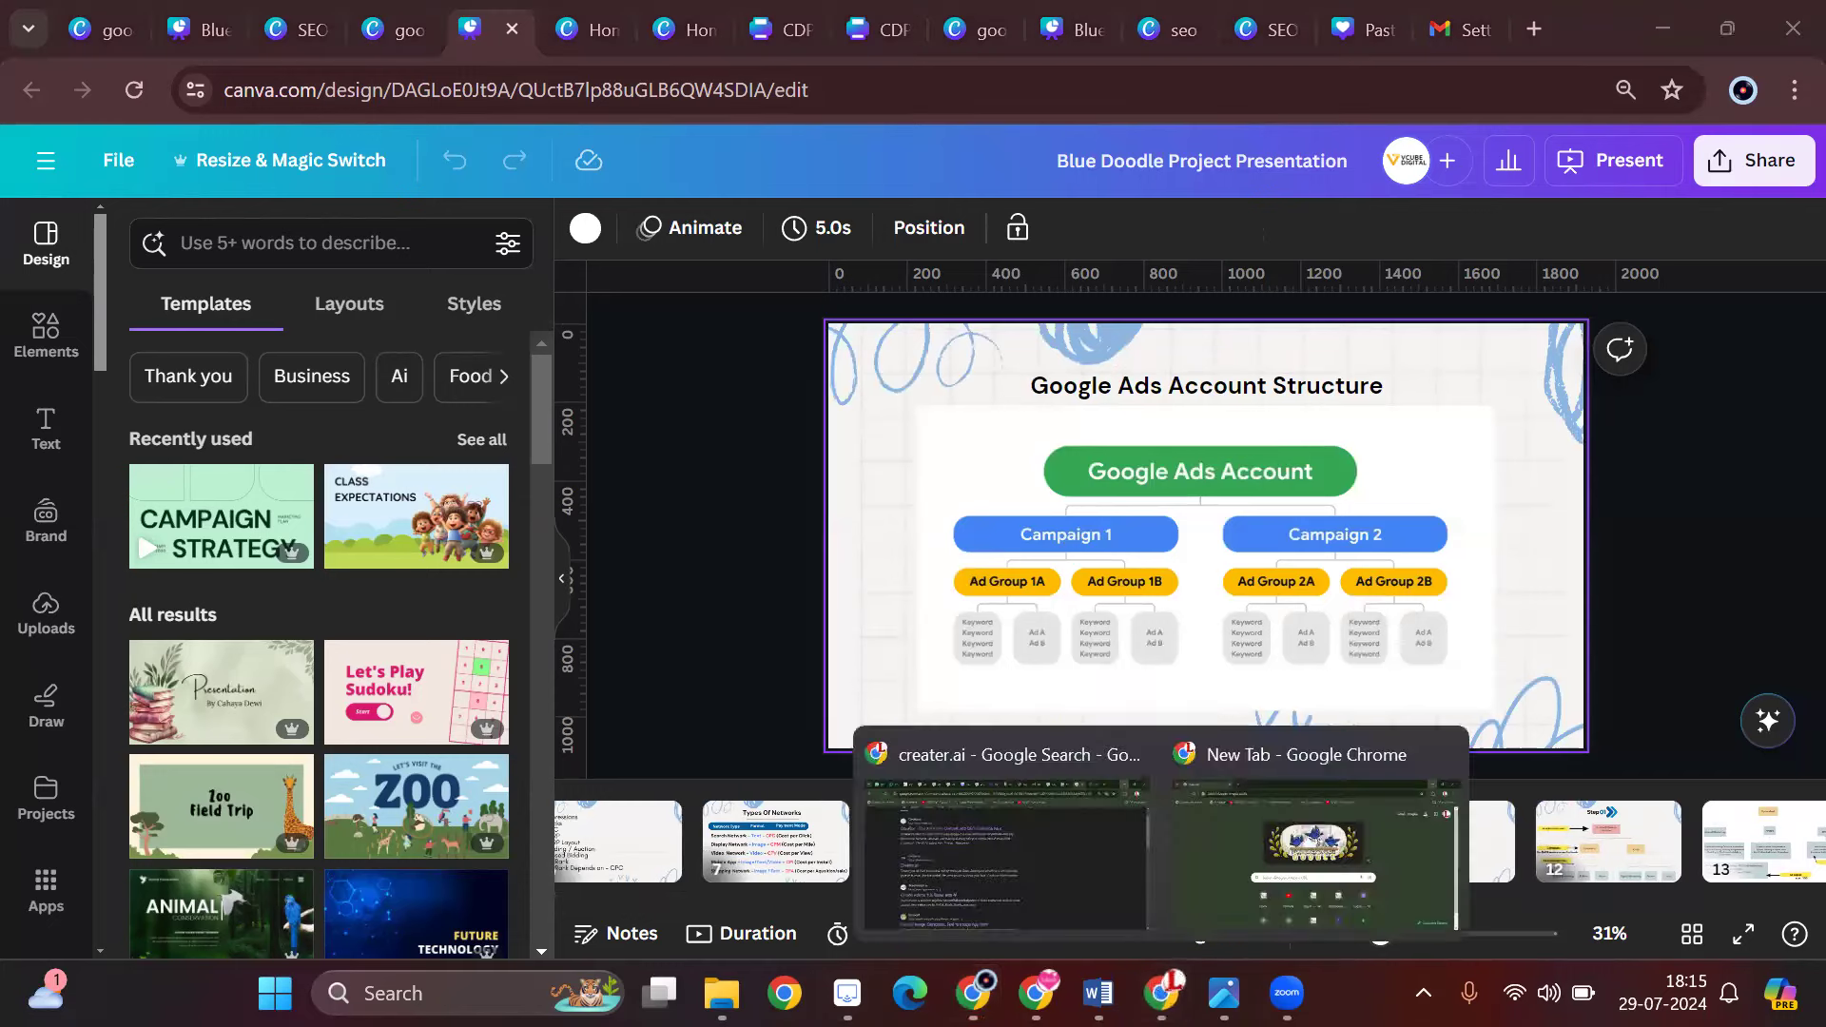
left_click(1037, 993)
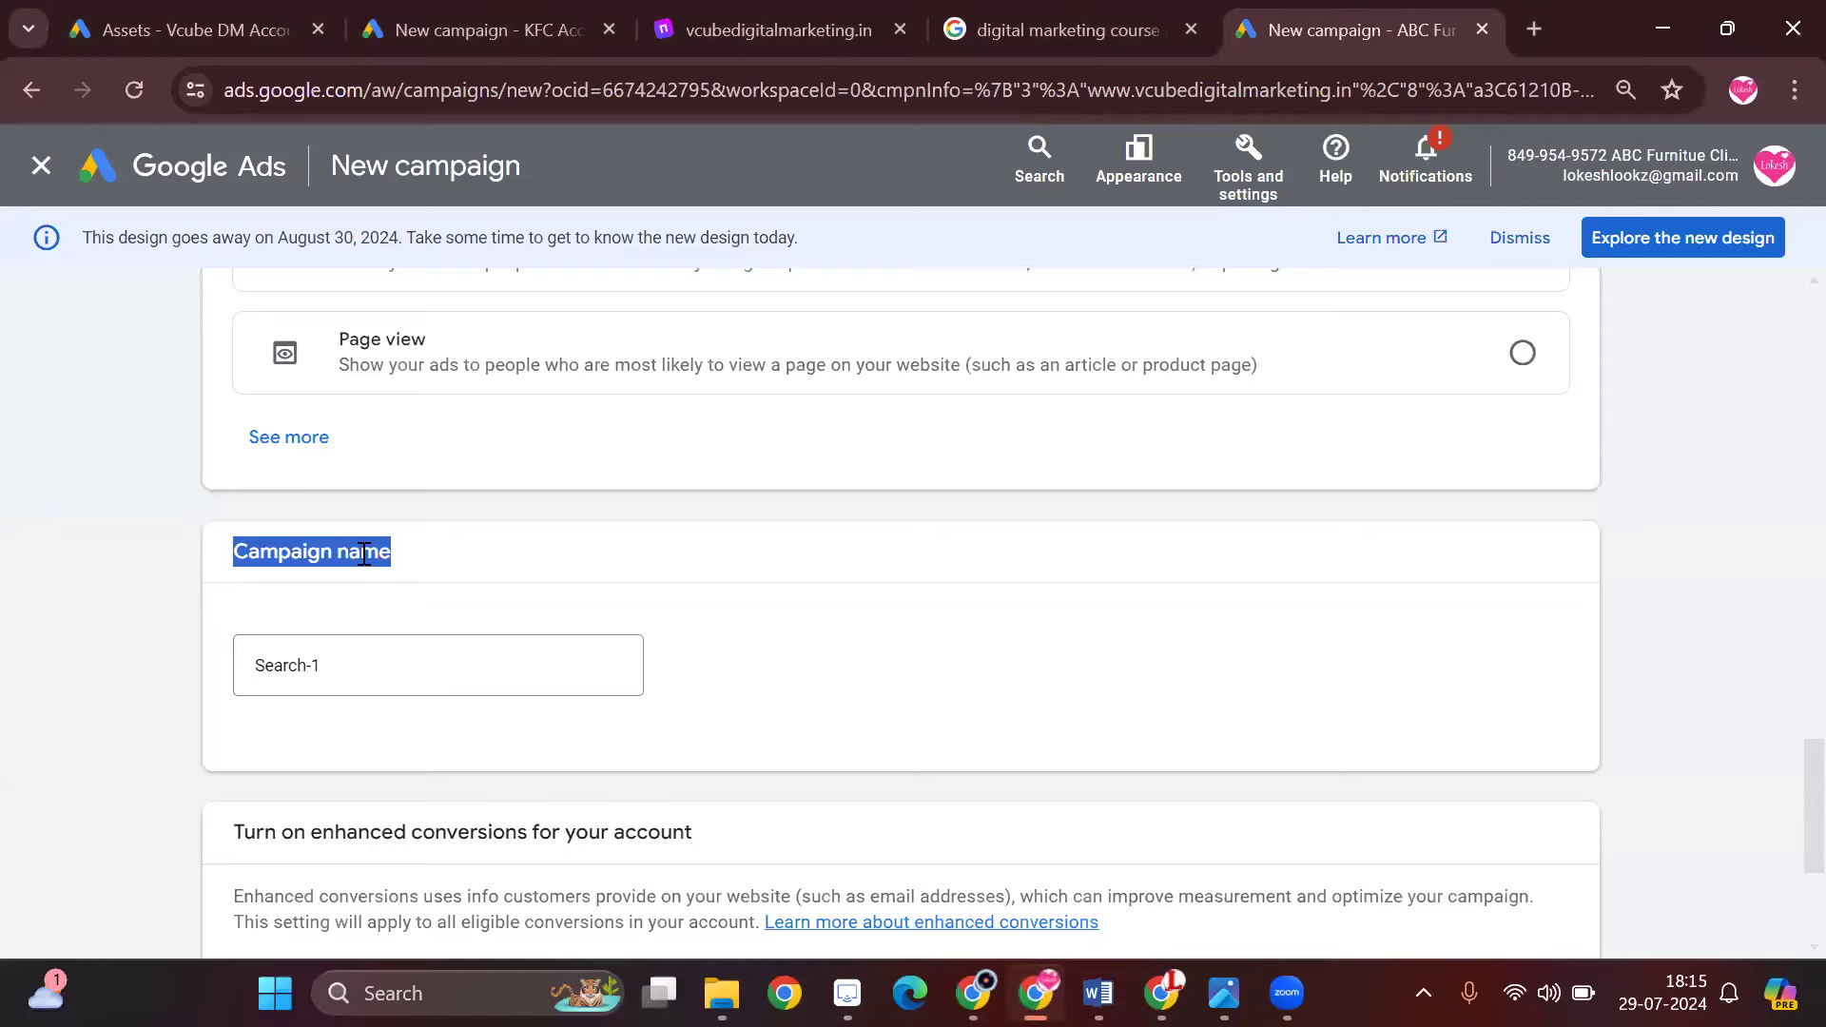
- Replace the default campaign name with "Hyderabad"
left_click(374, 670)
key("ctrl+a")
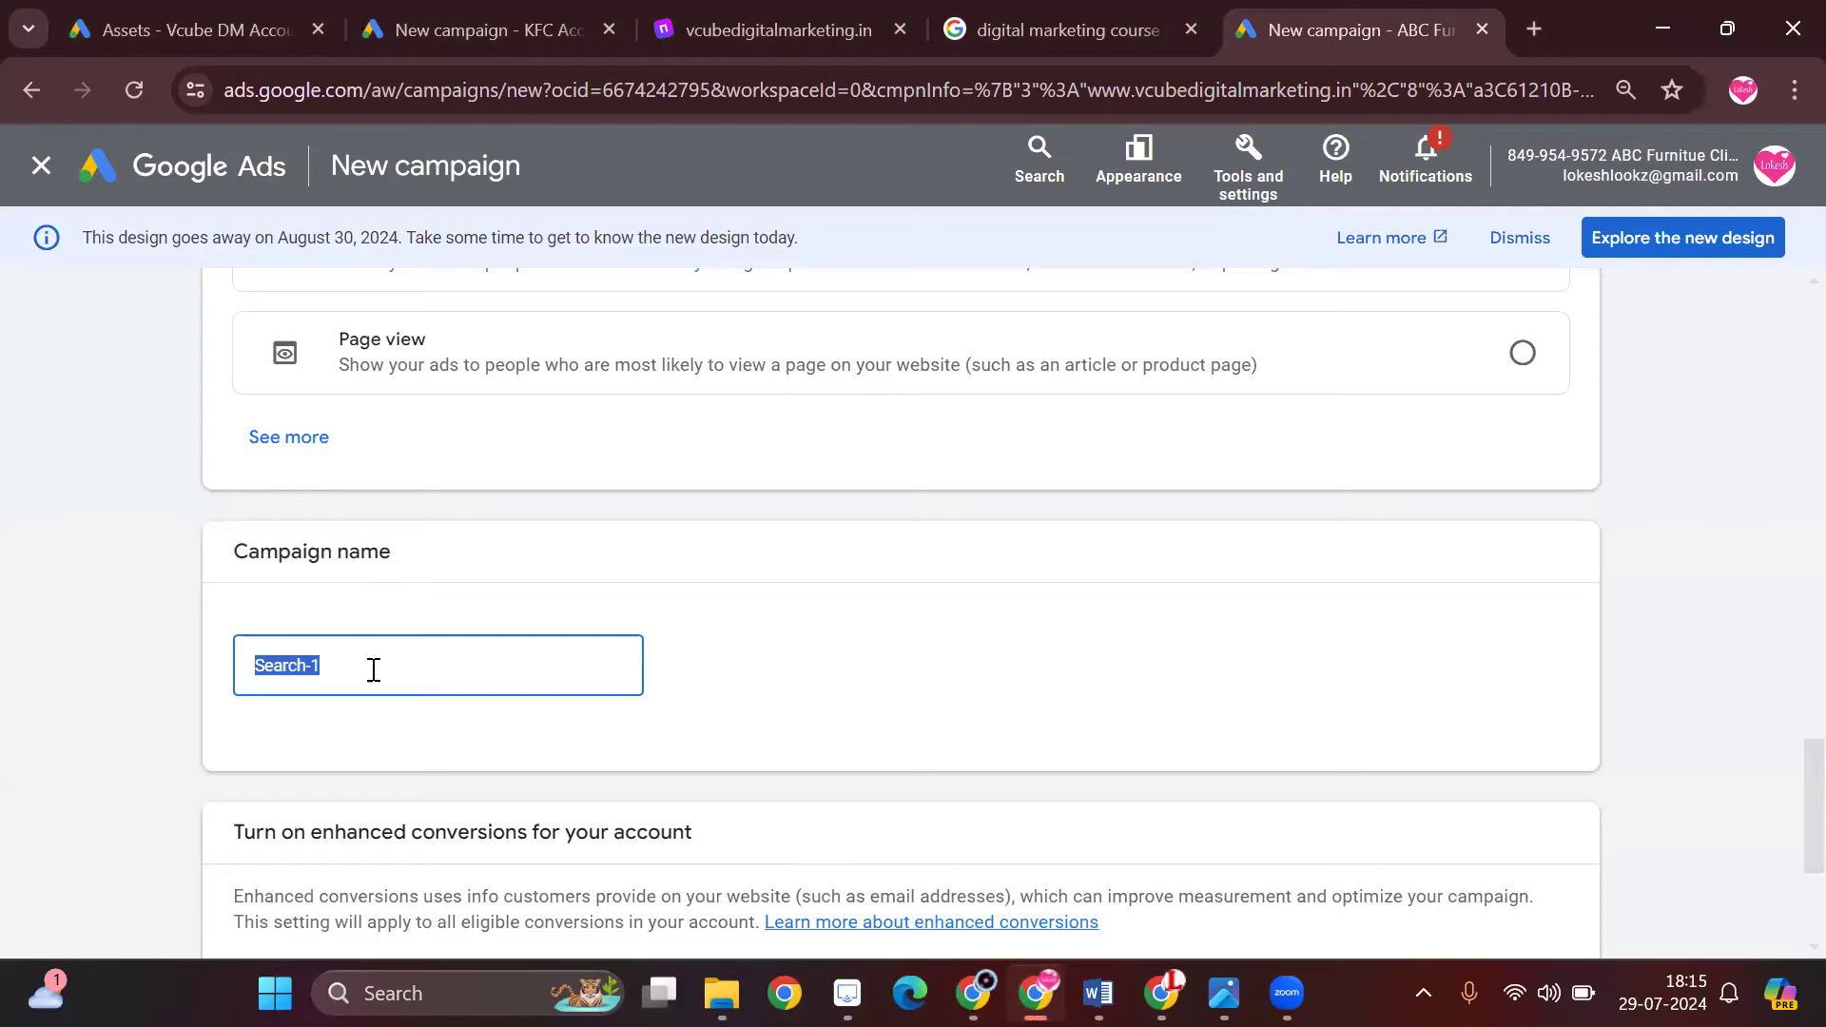
type("Hyder")
type("a")
type("a")
type("abad")
- Highlight the campaign name heading, switch to Canva and view the INPUTS slide and the Google Ads Account Structure slide
left_click_drag(237, 550, 479, 571)
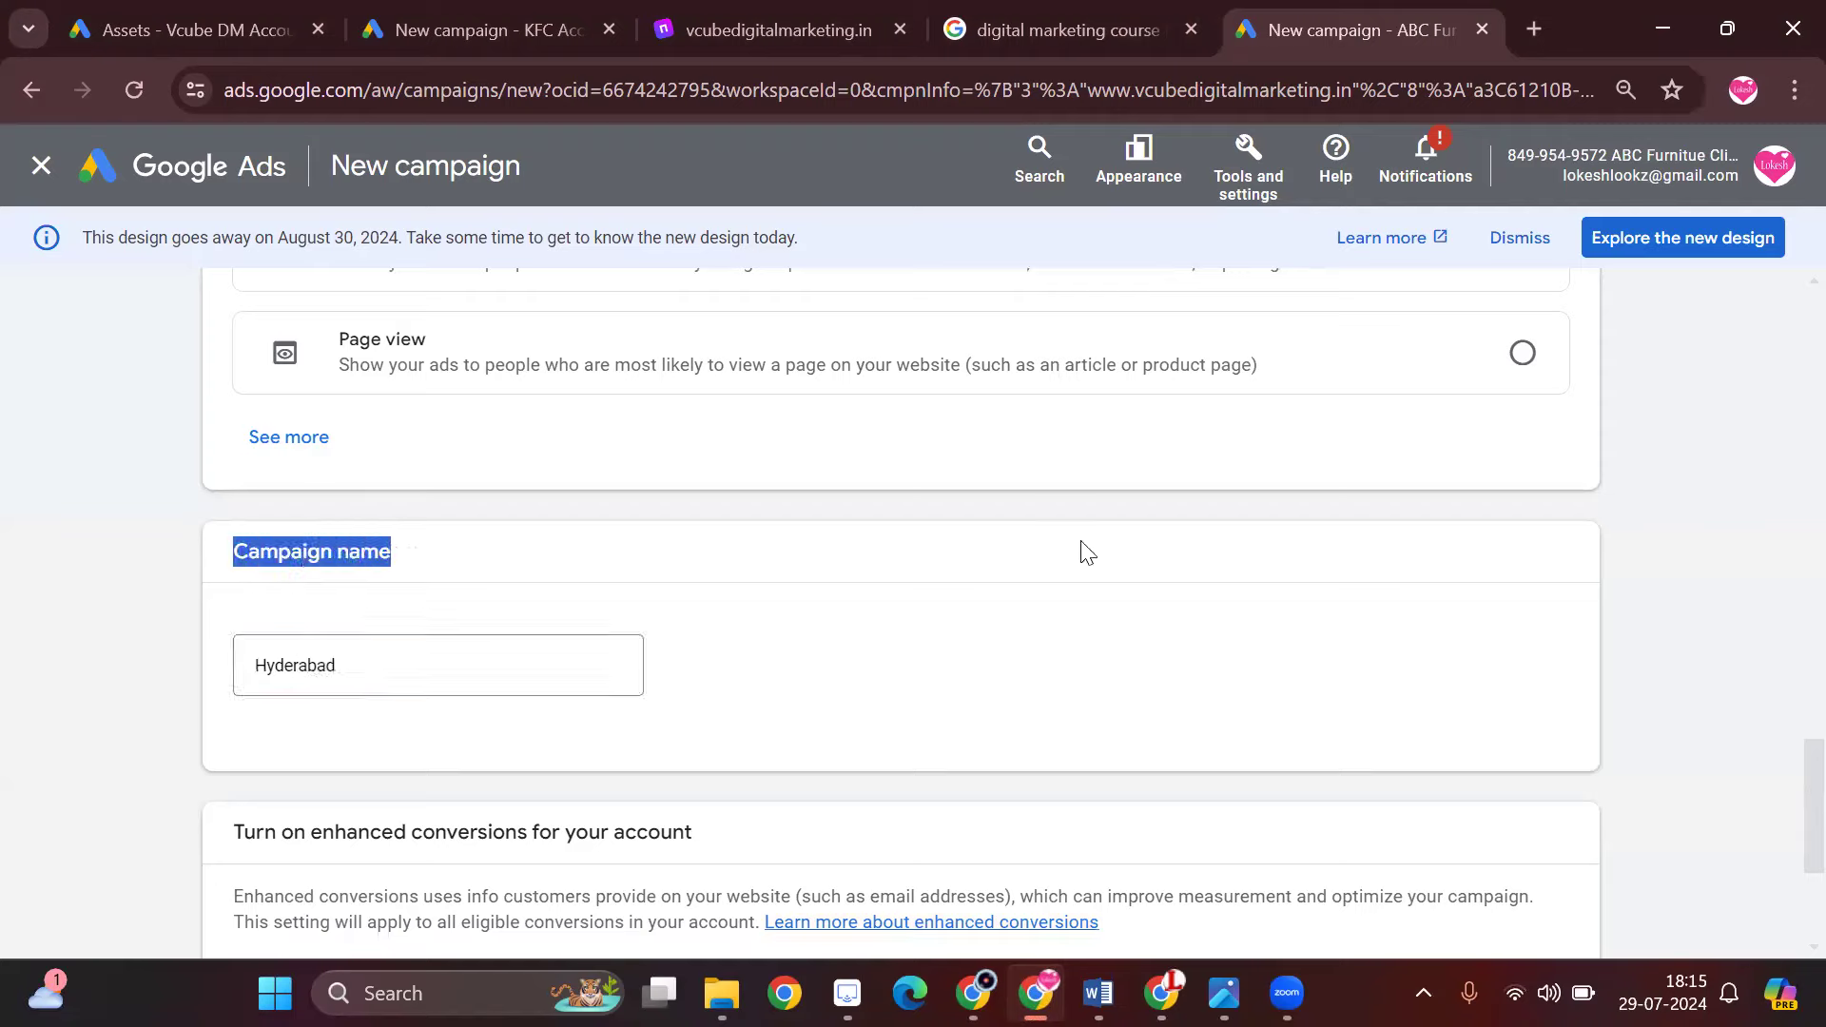
key("alt+Tab")
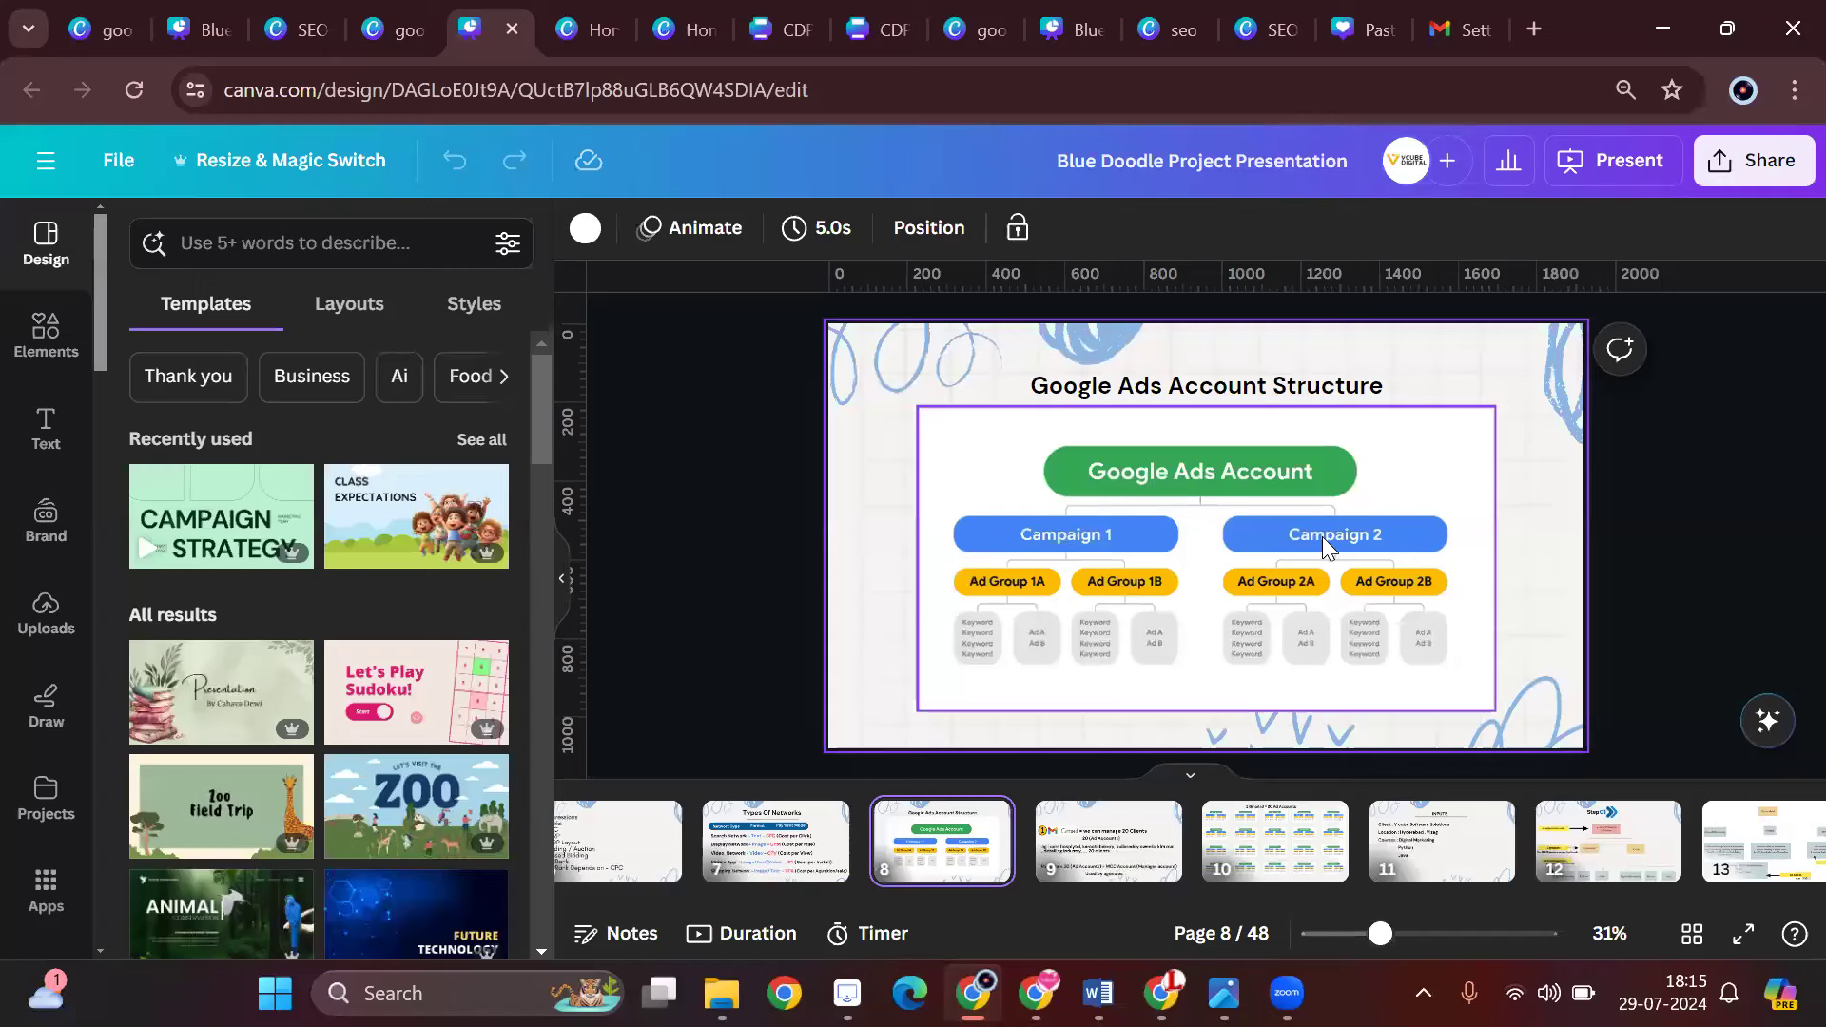
left_click(1448, 854)
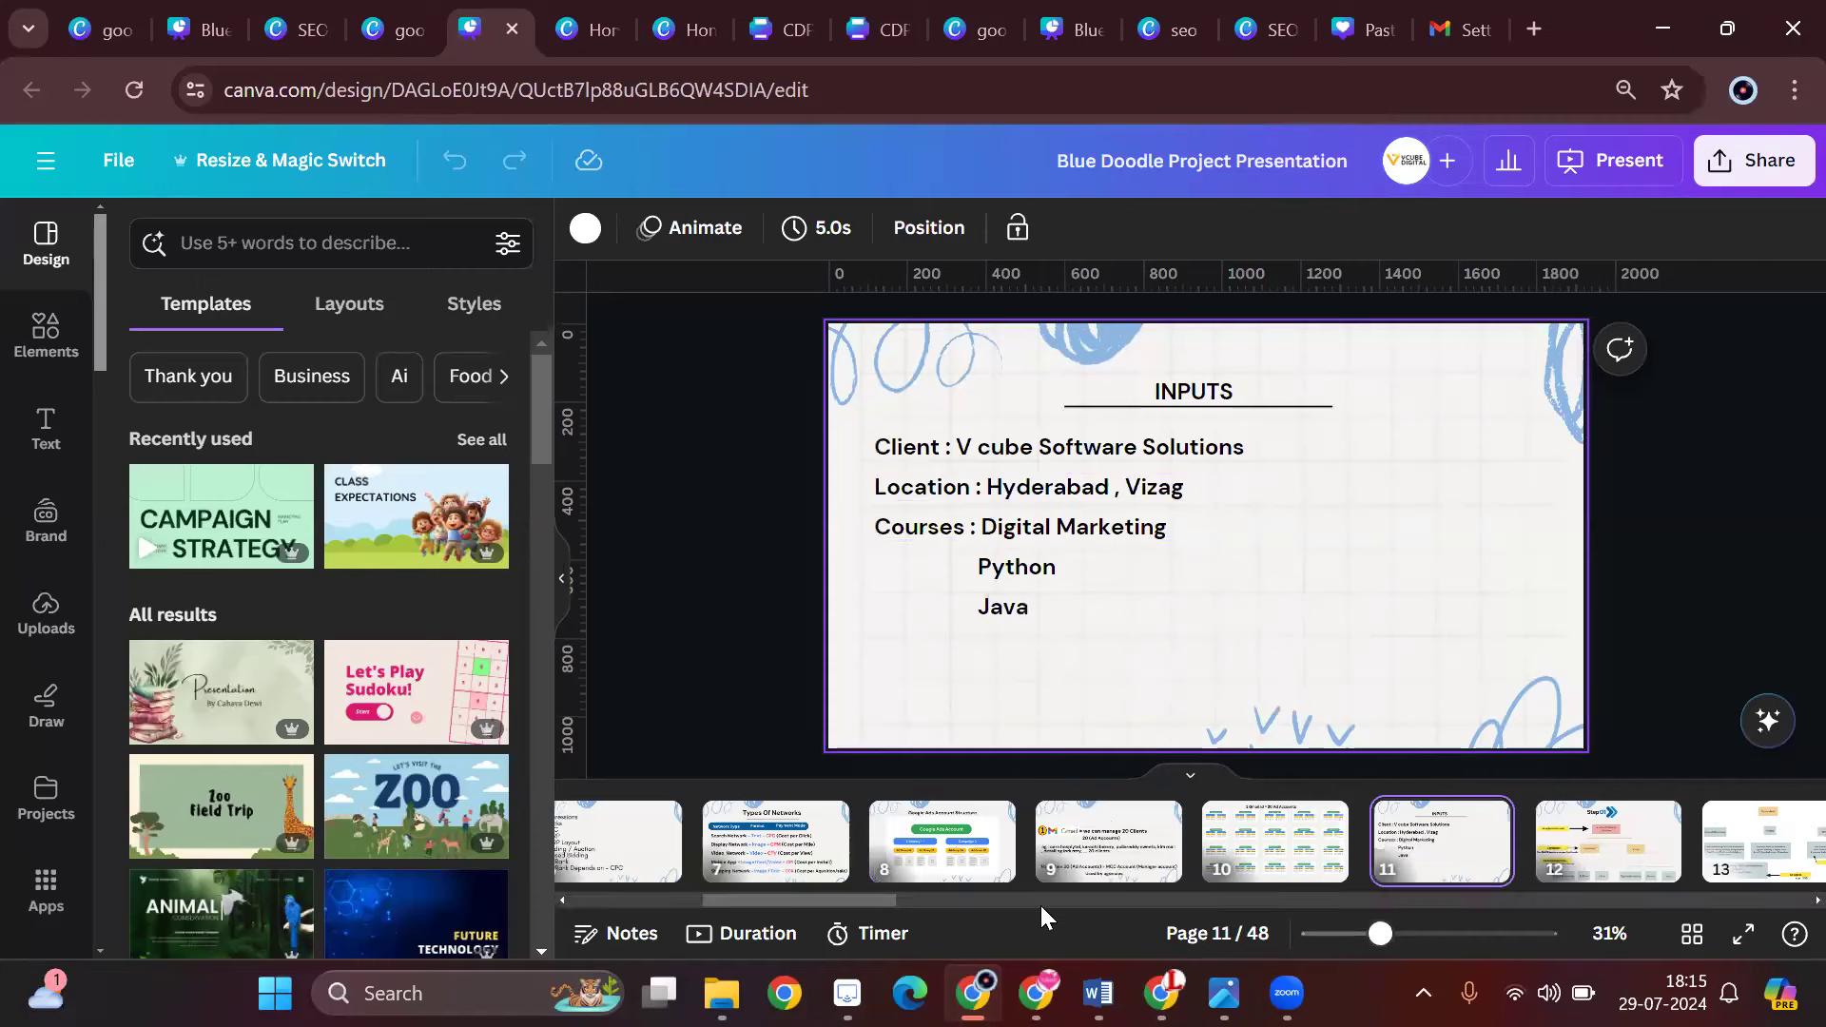
left_click(968, 863)
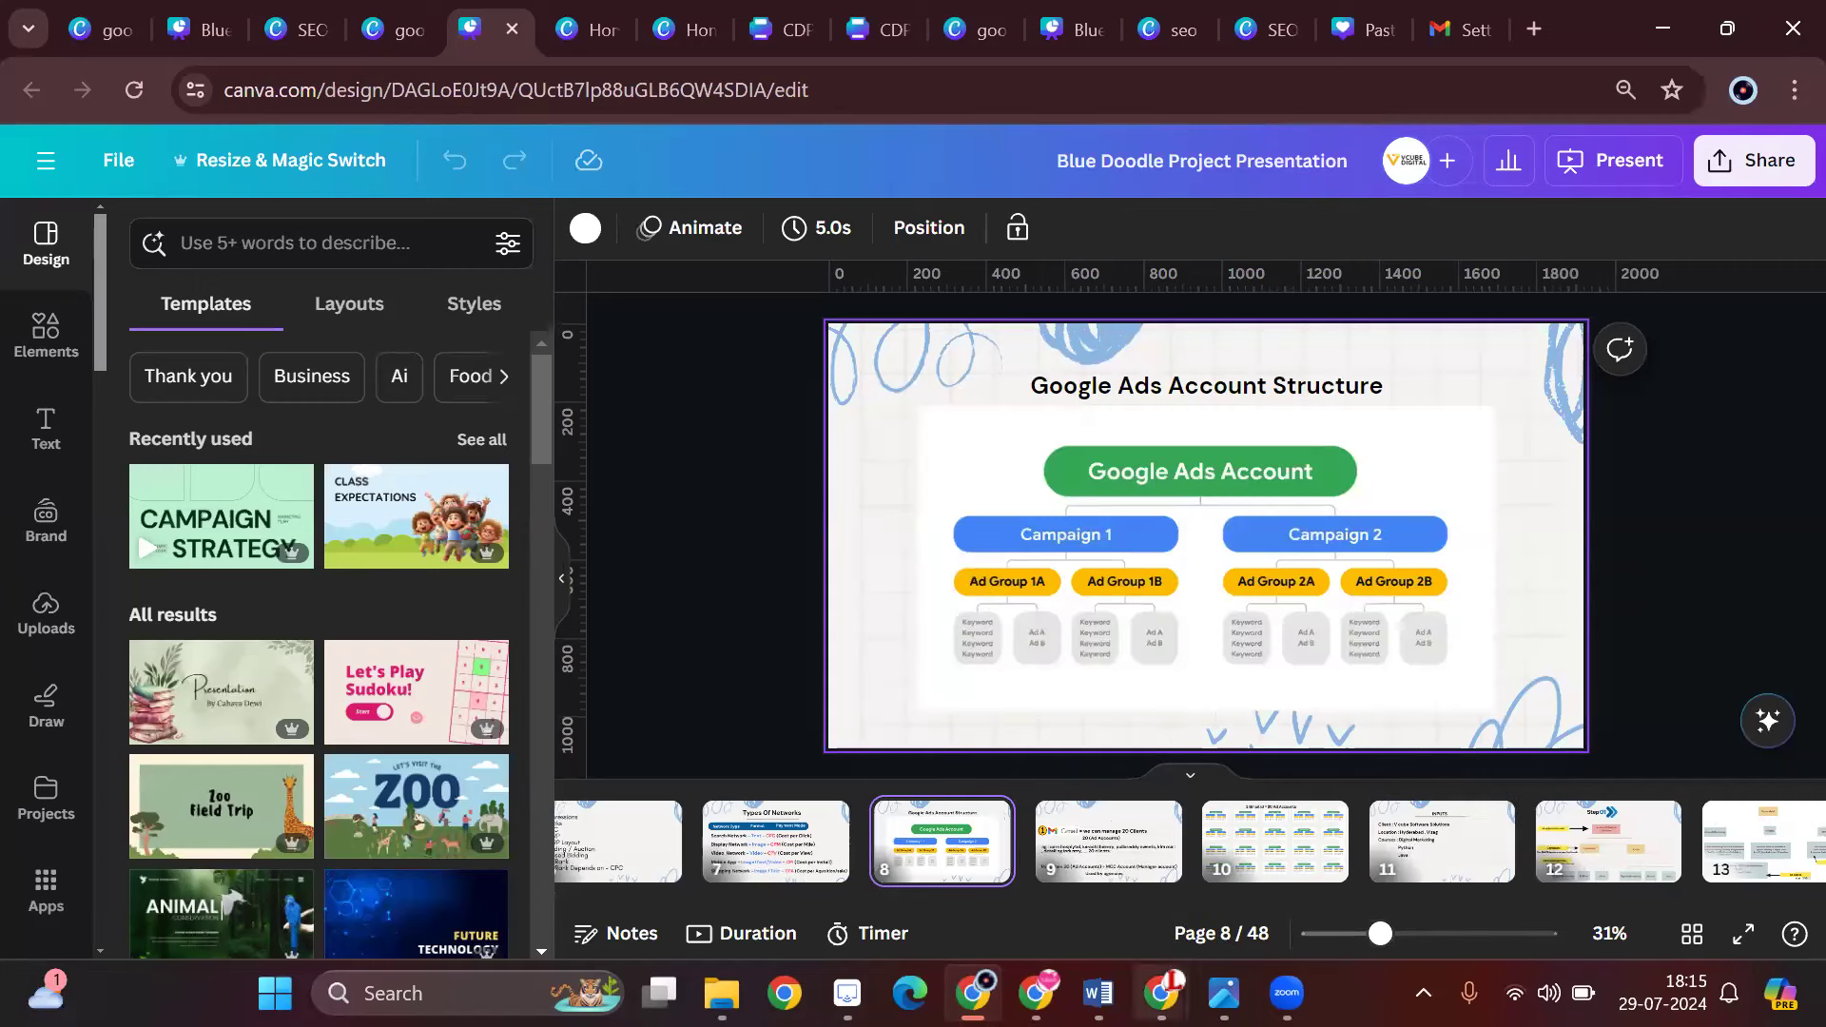
- Switch back to Google Ads, keep enhanced conversions turned on, and agree and continue with the campaign setup
left_click(1037, 993)
scroll(590, 713, "down", 3)
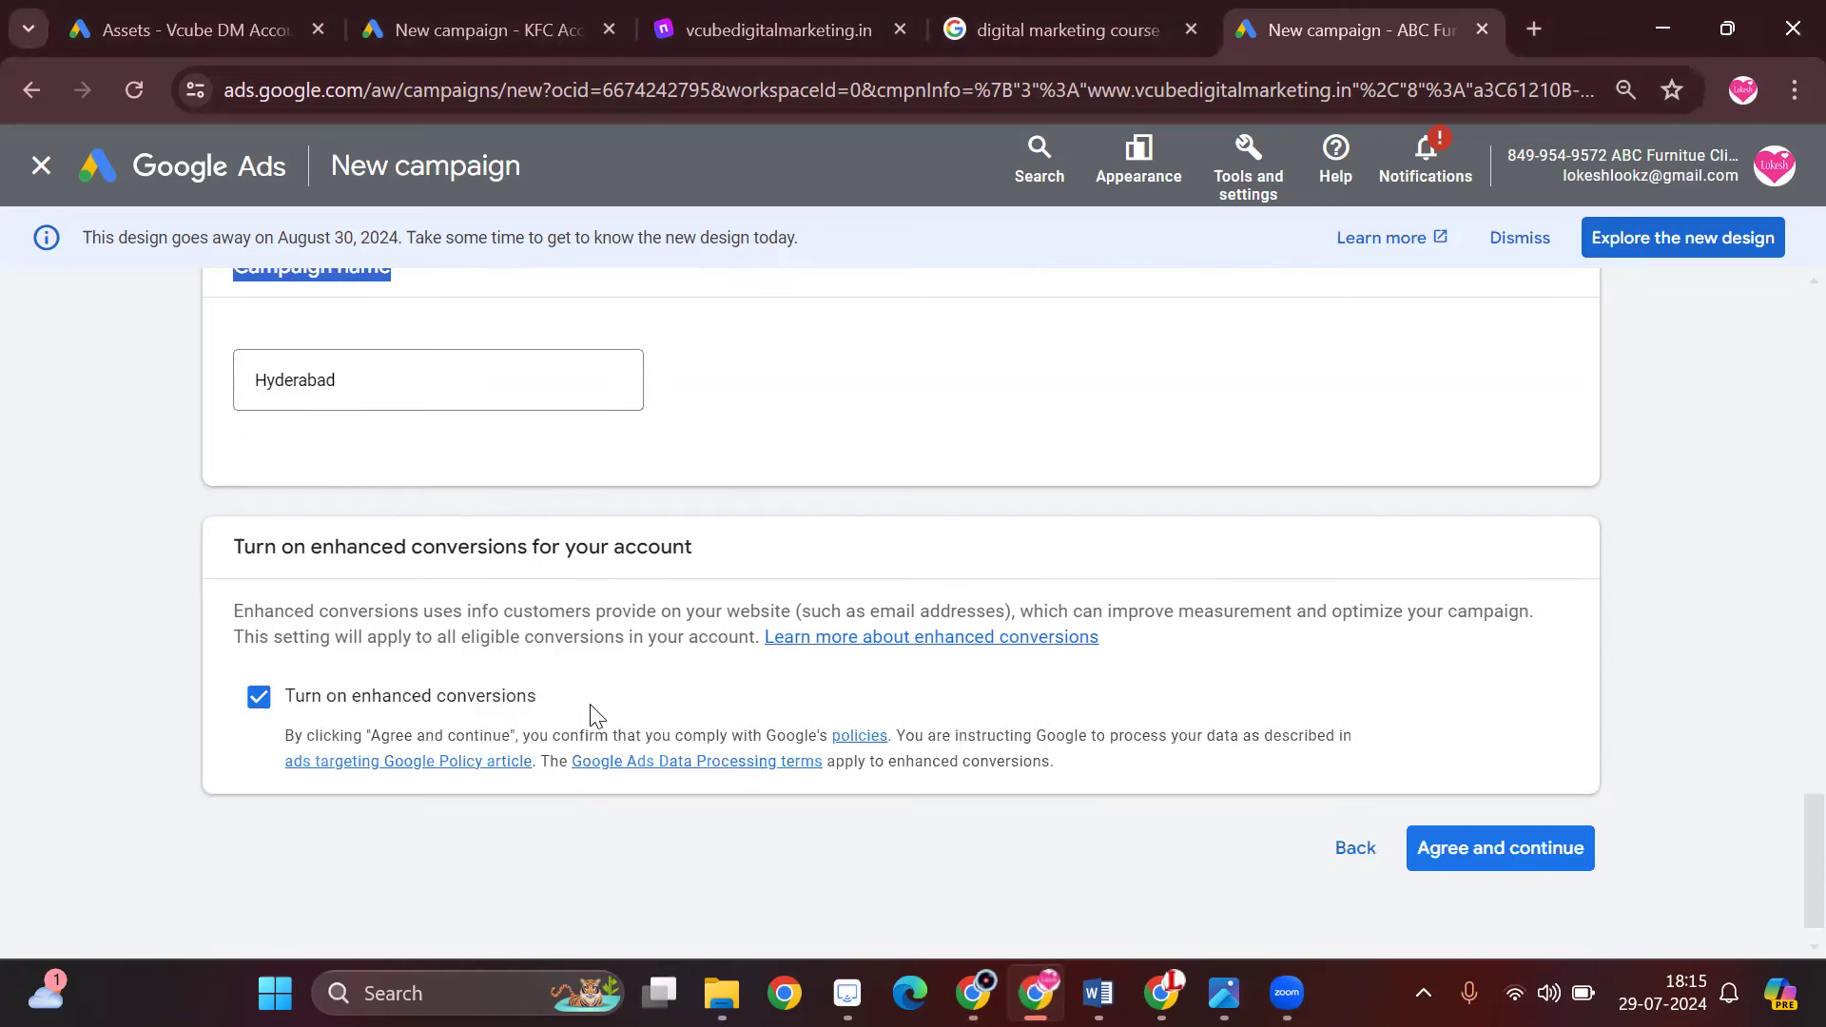
left_click(1510, 869)
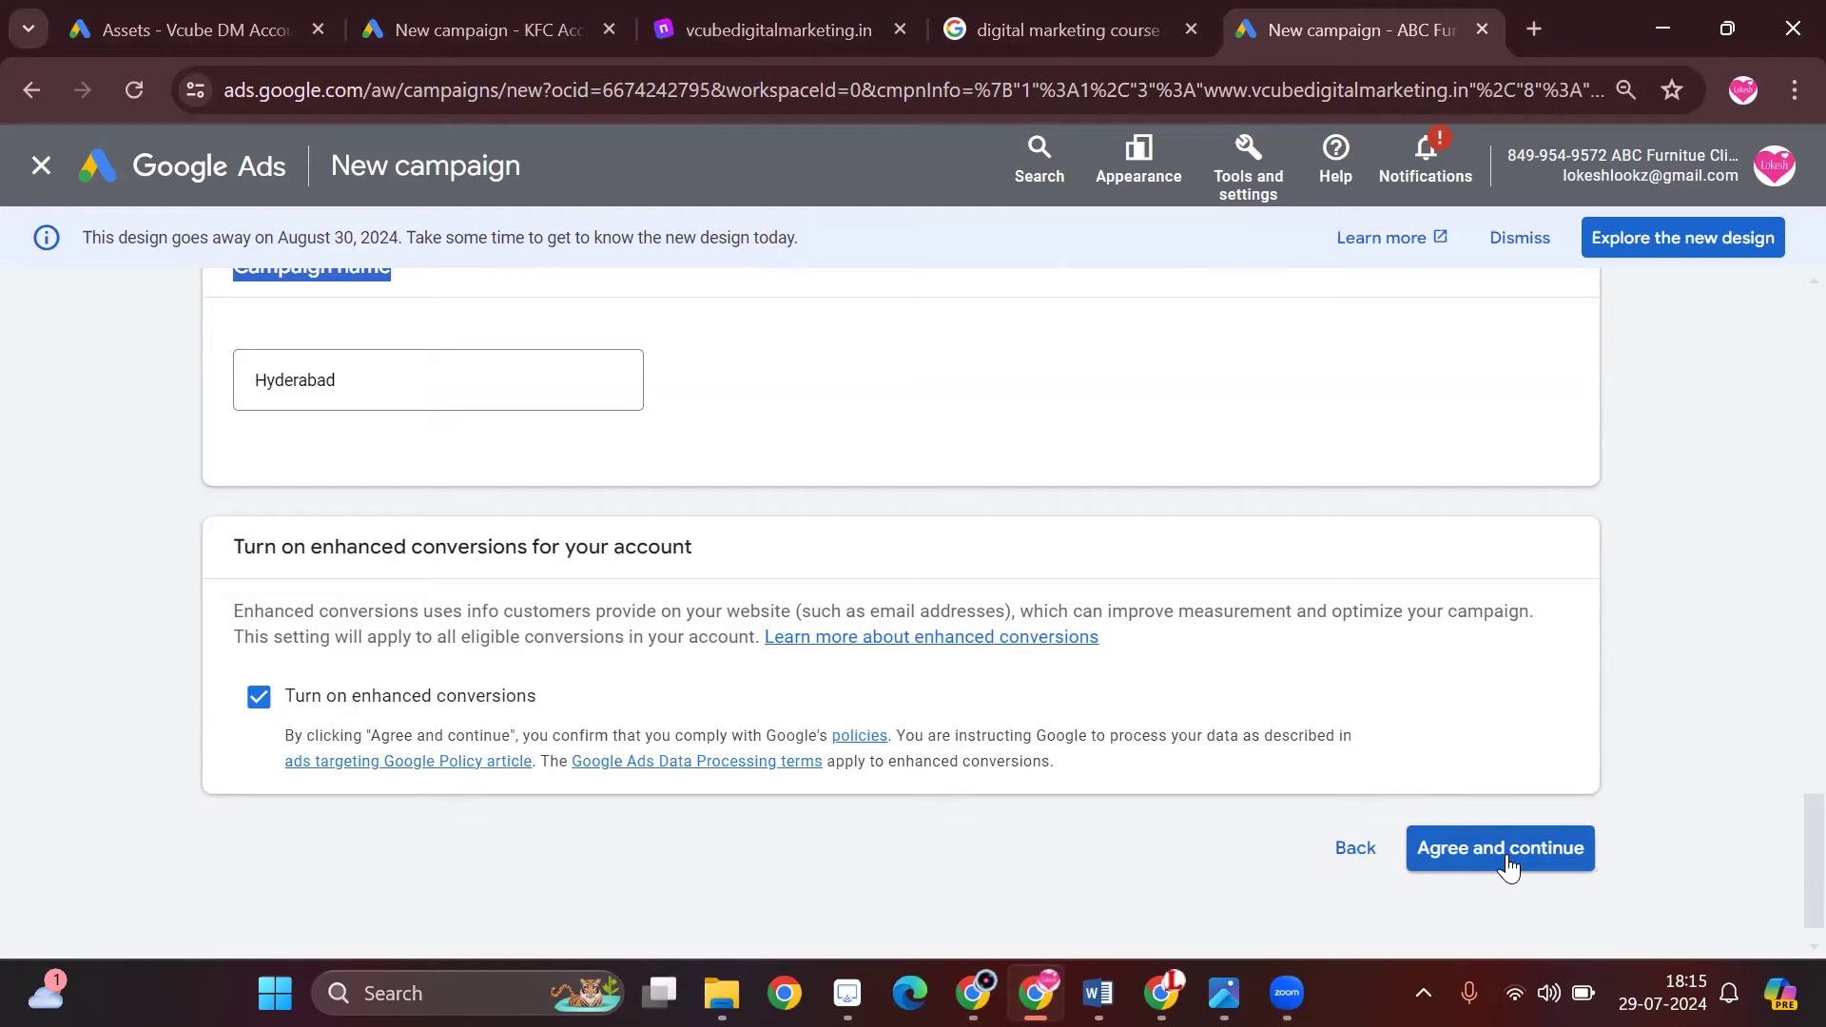
- Agree and continue to the bidding settings, and set the bidding focus to Clicks
scroll(1522, 837, "down", 1)
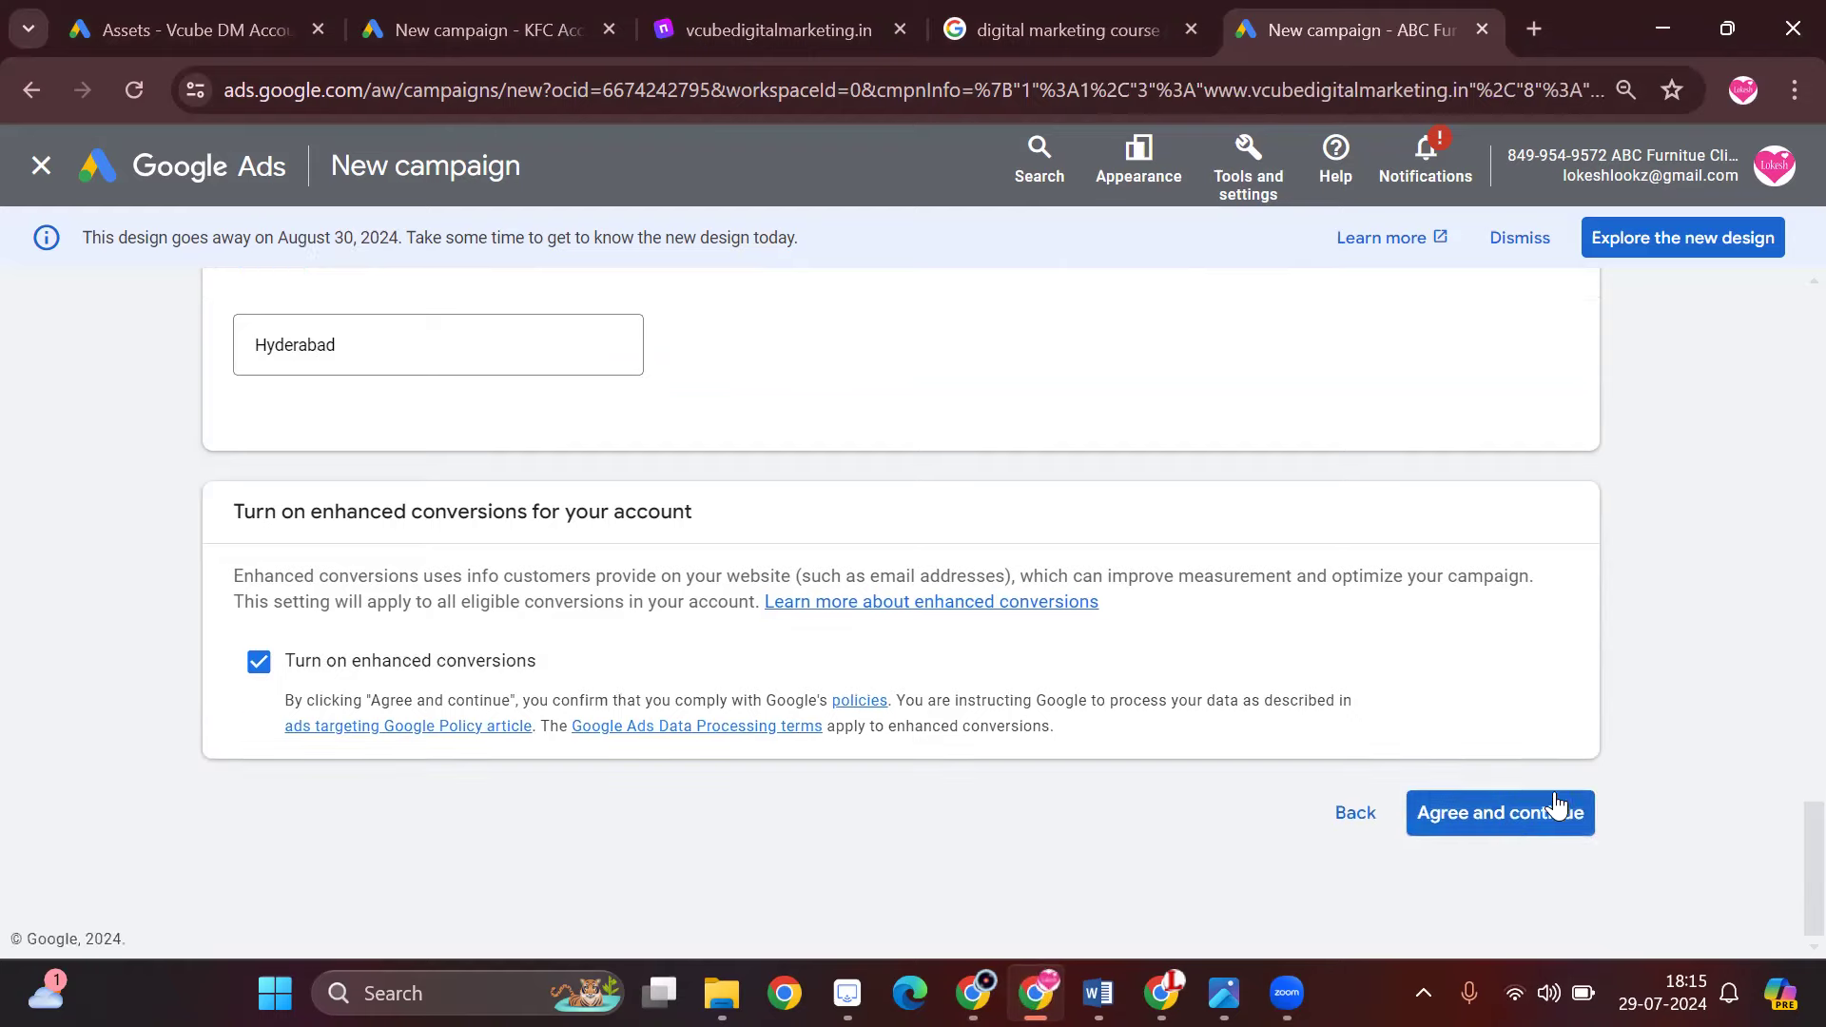
left_click(1529, 816)
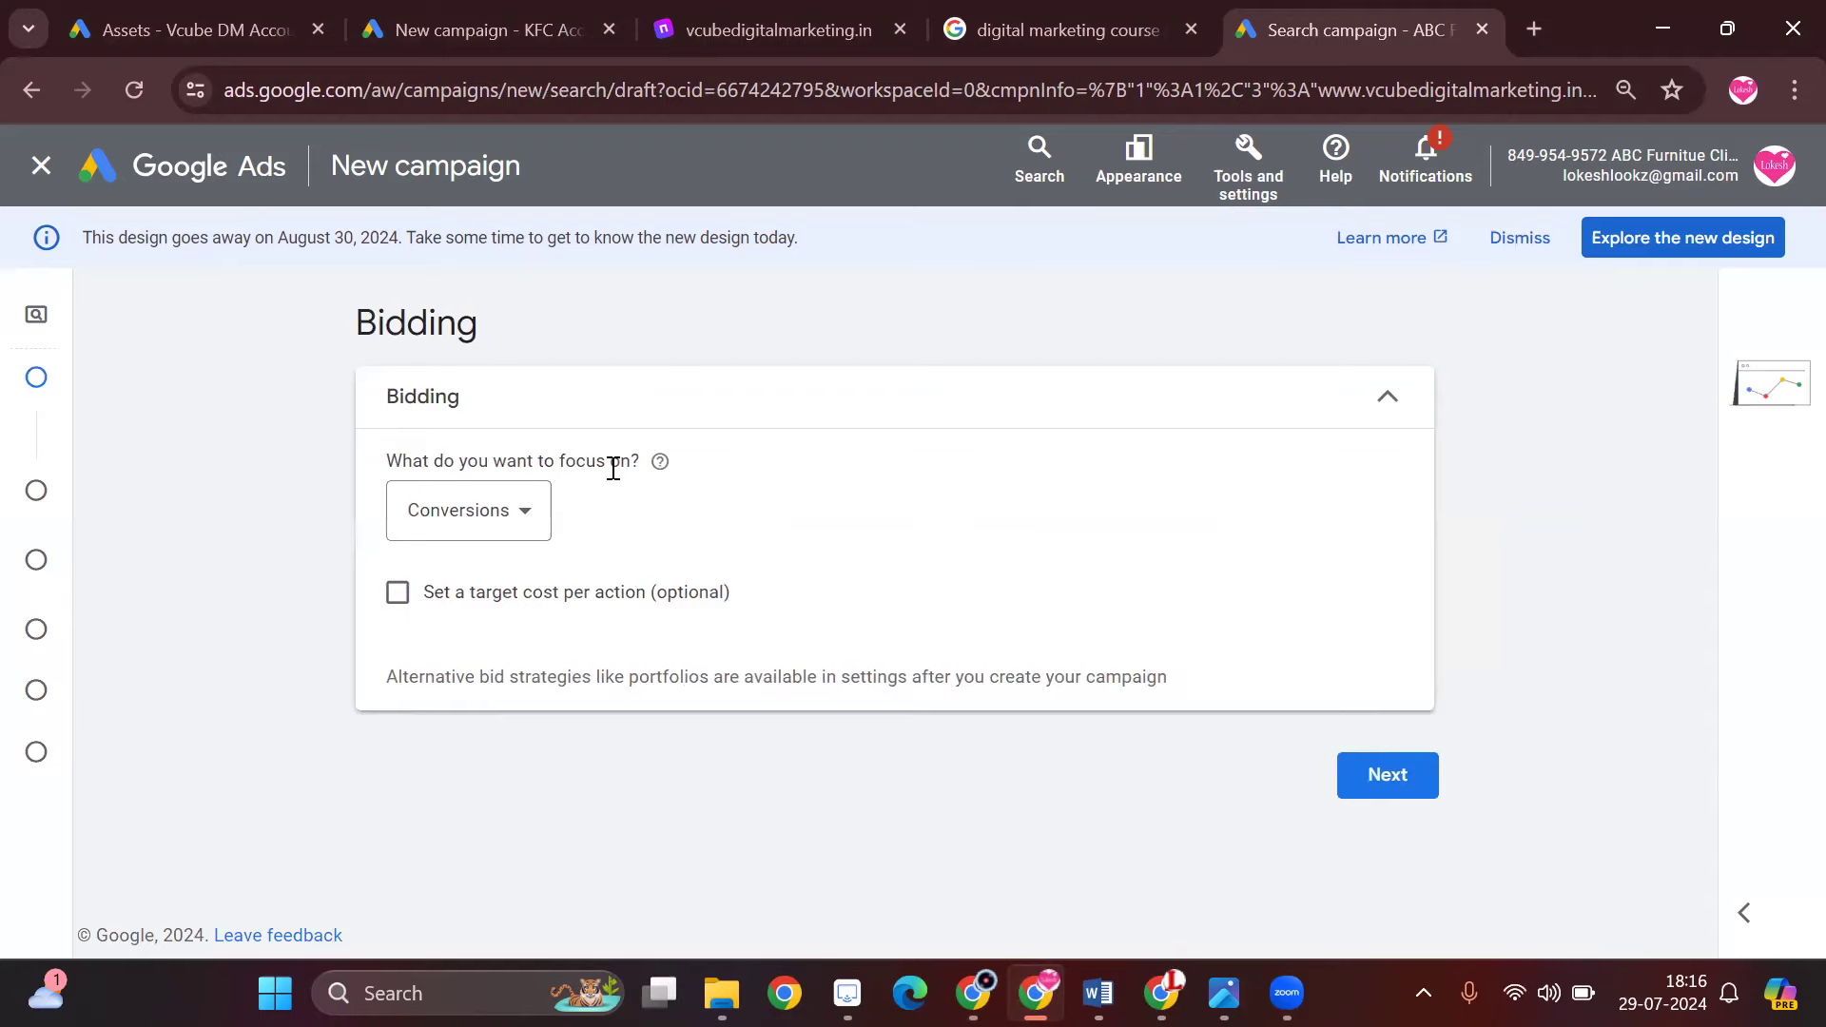
left_click(491, 533)
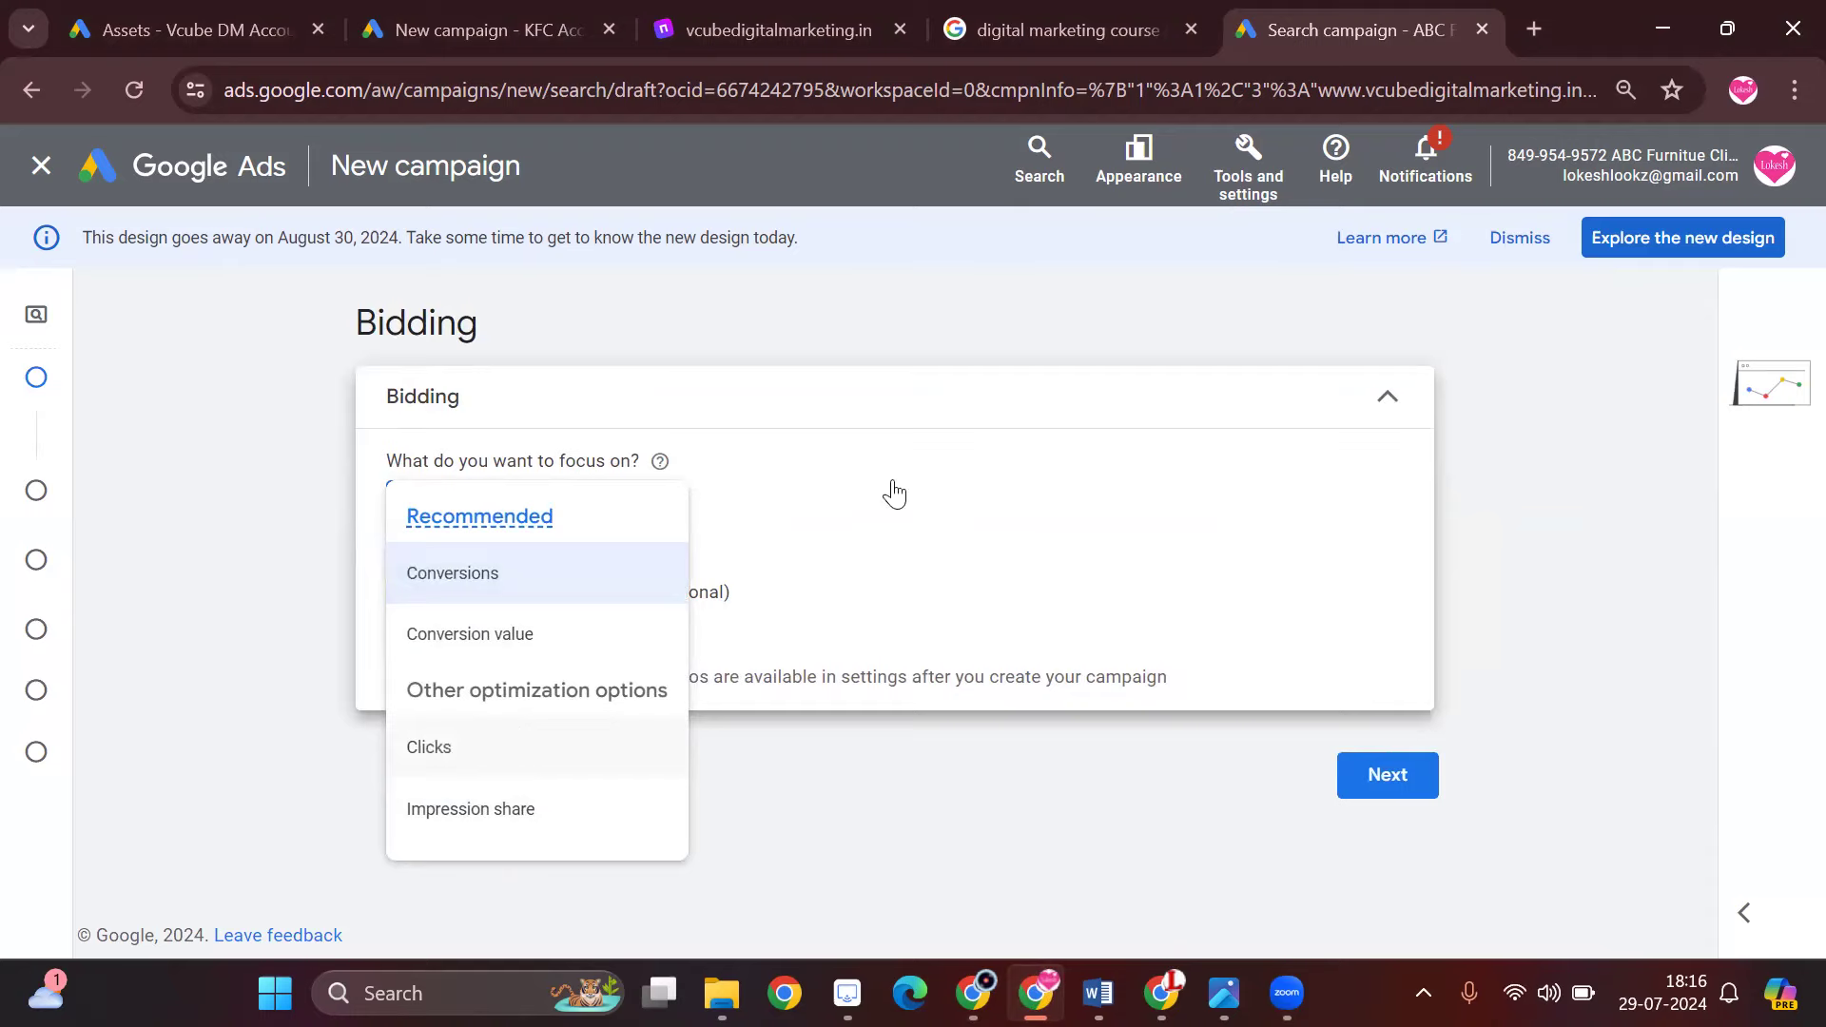
left_click(571, 758)
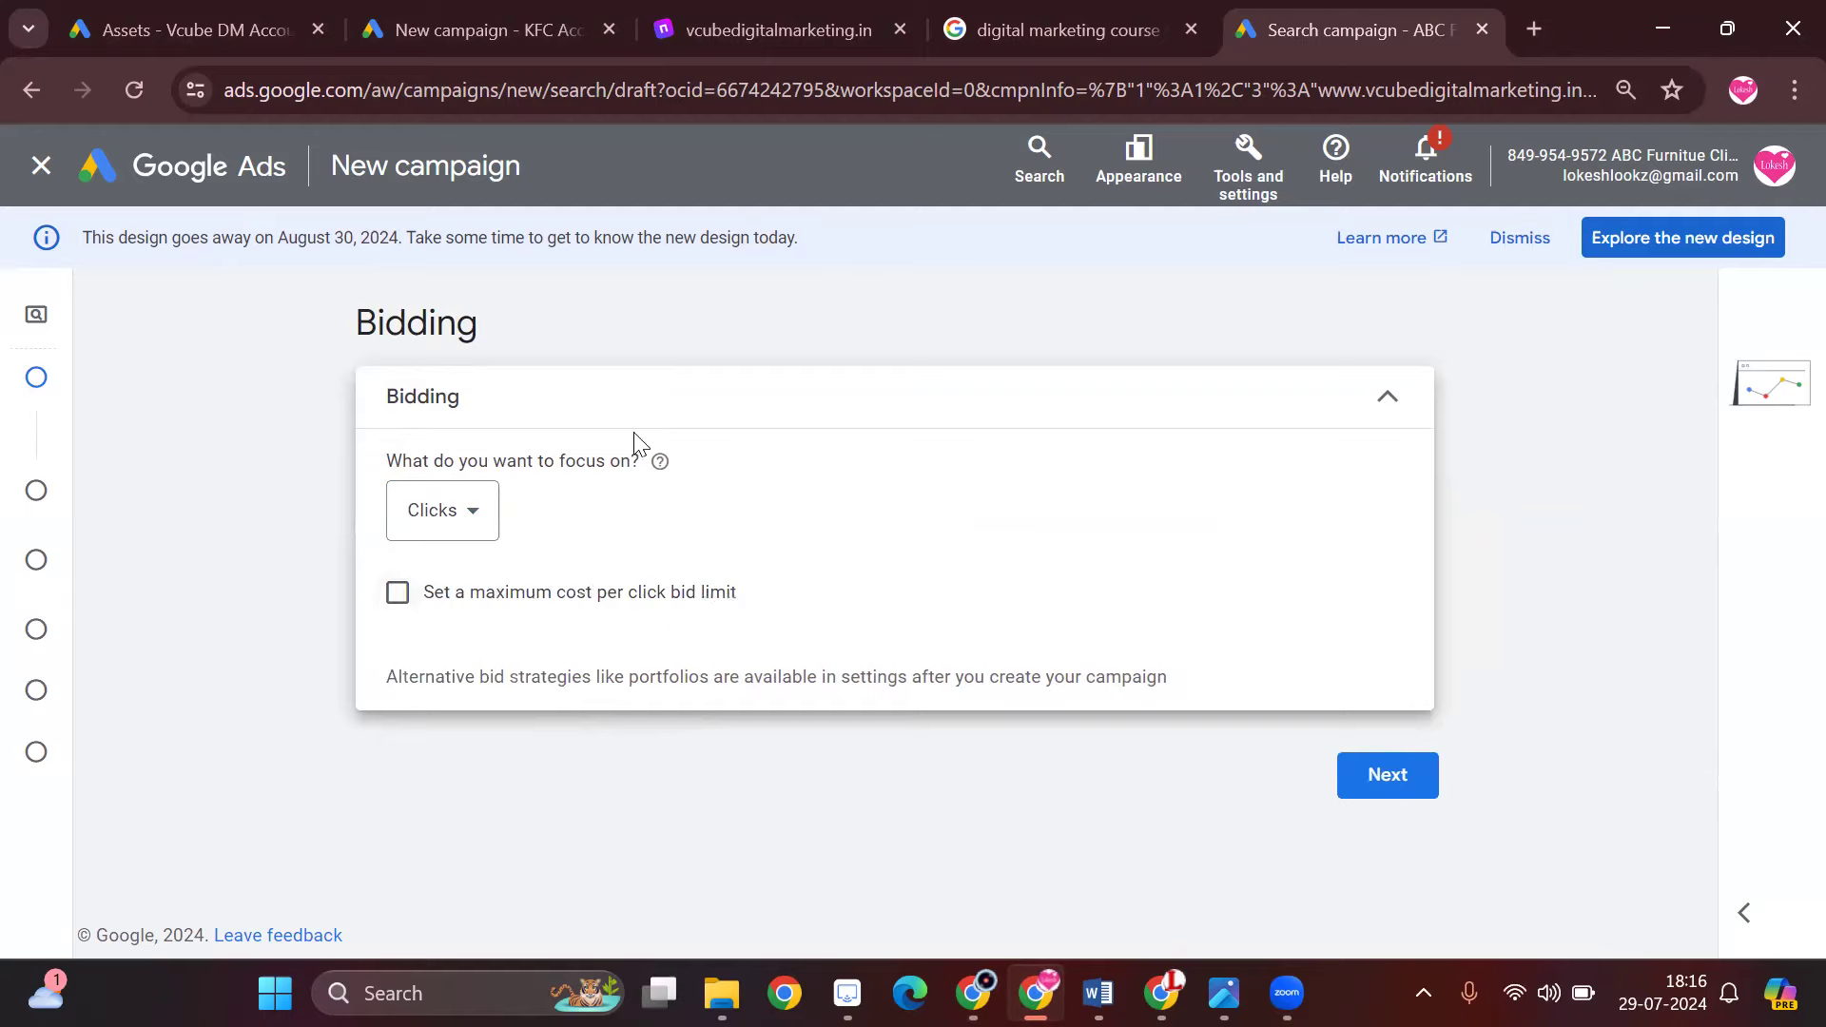
- Set a maximum cost per click bid limit of ₹100 and continue to the campaign settings
left_click(398, 593)
left_click(513, 683)
type("100")
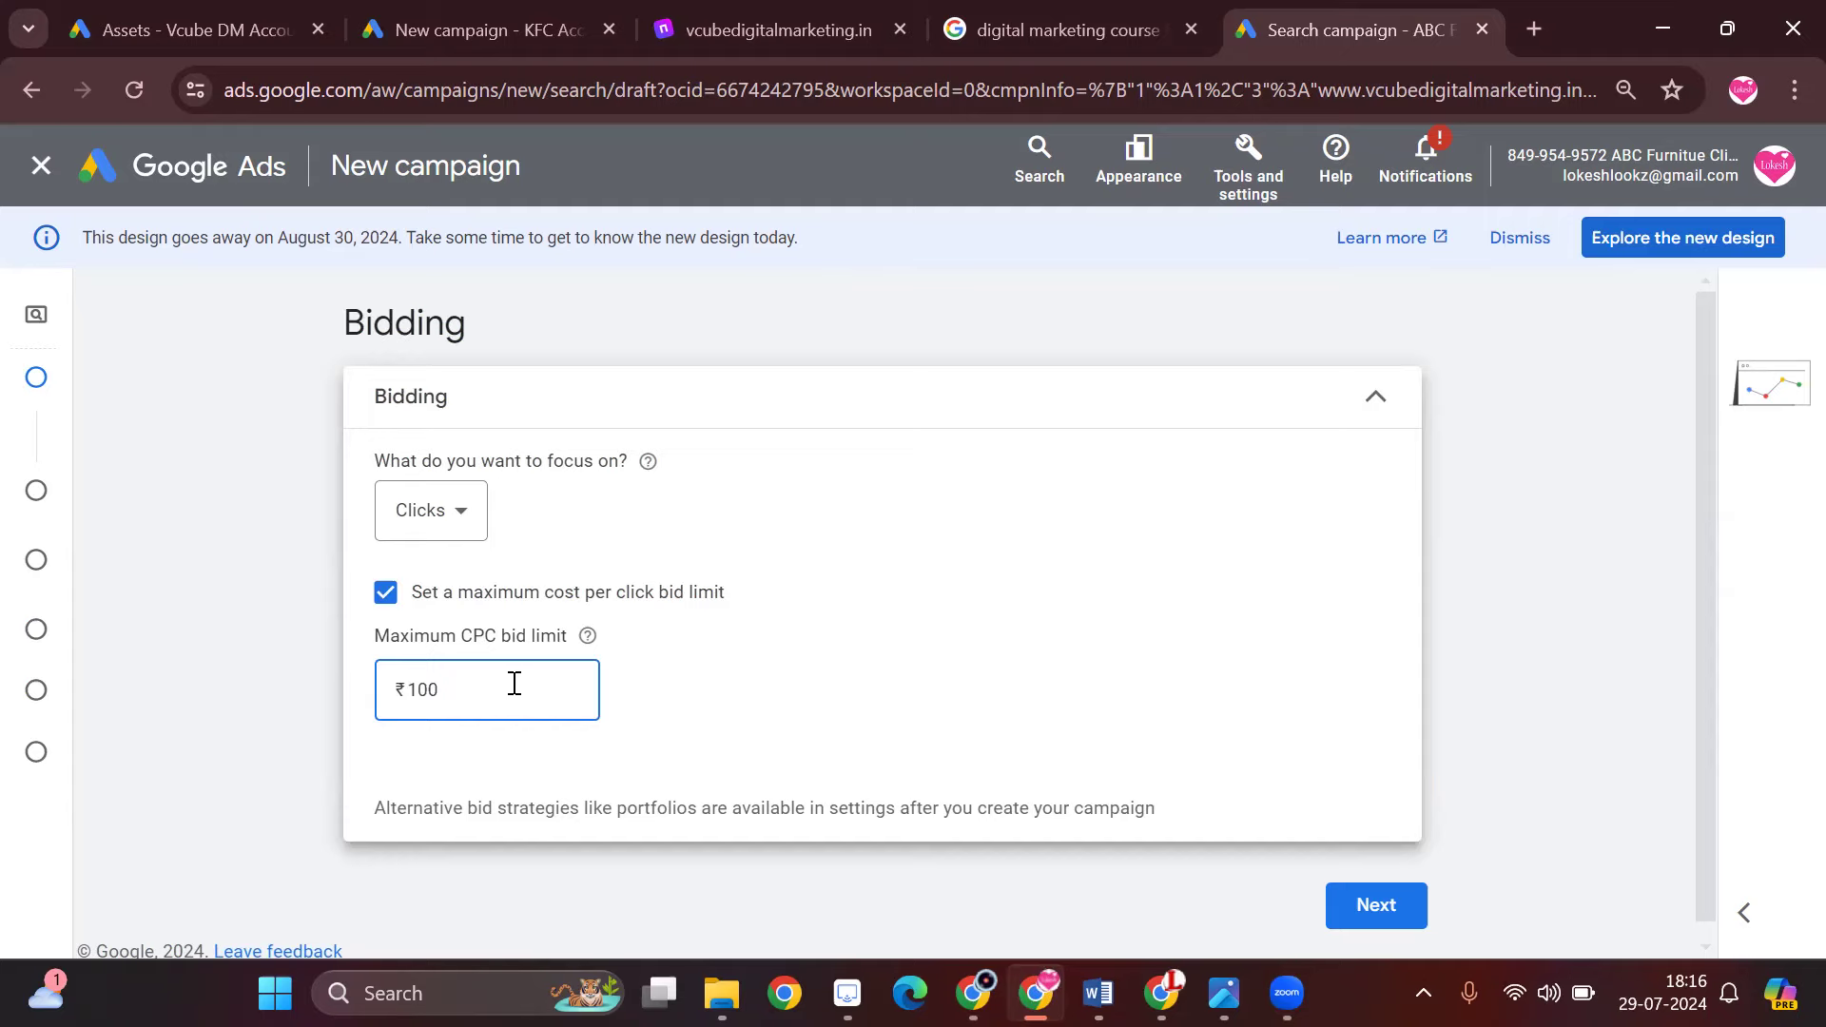
left_click(1406, 914)
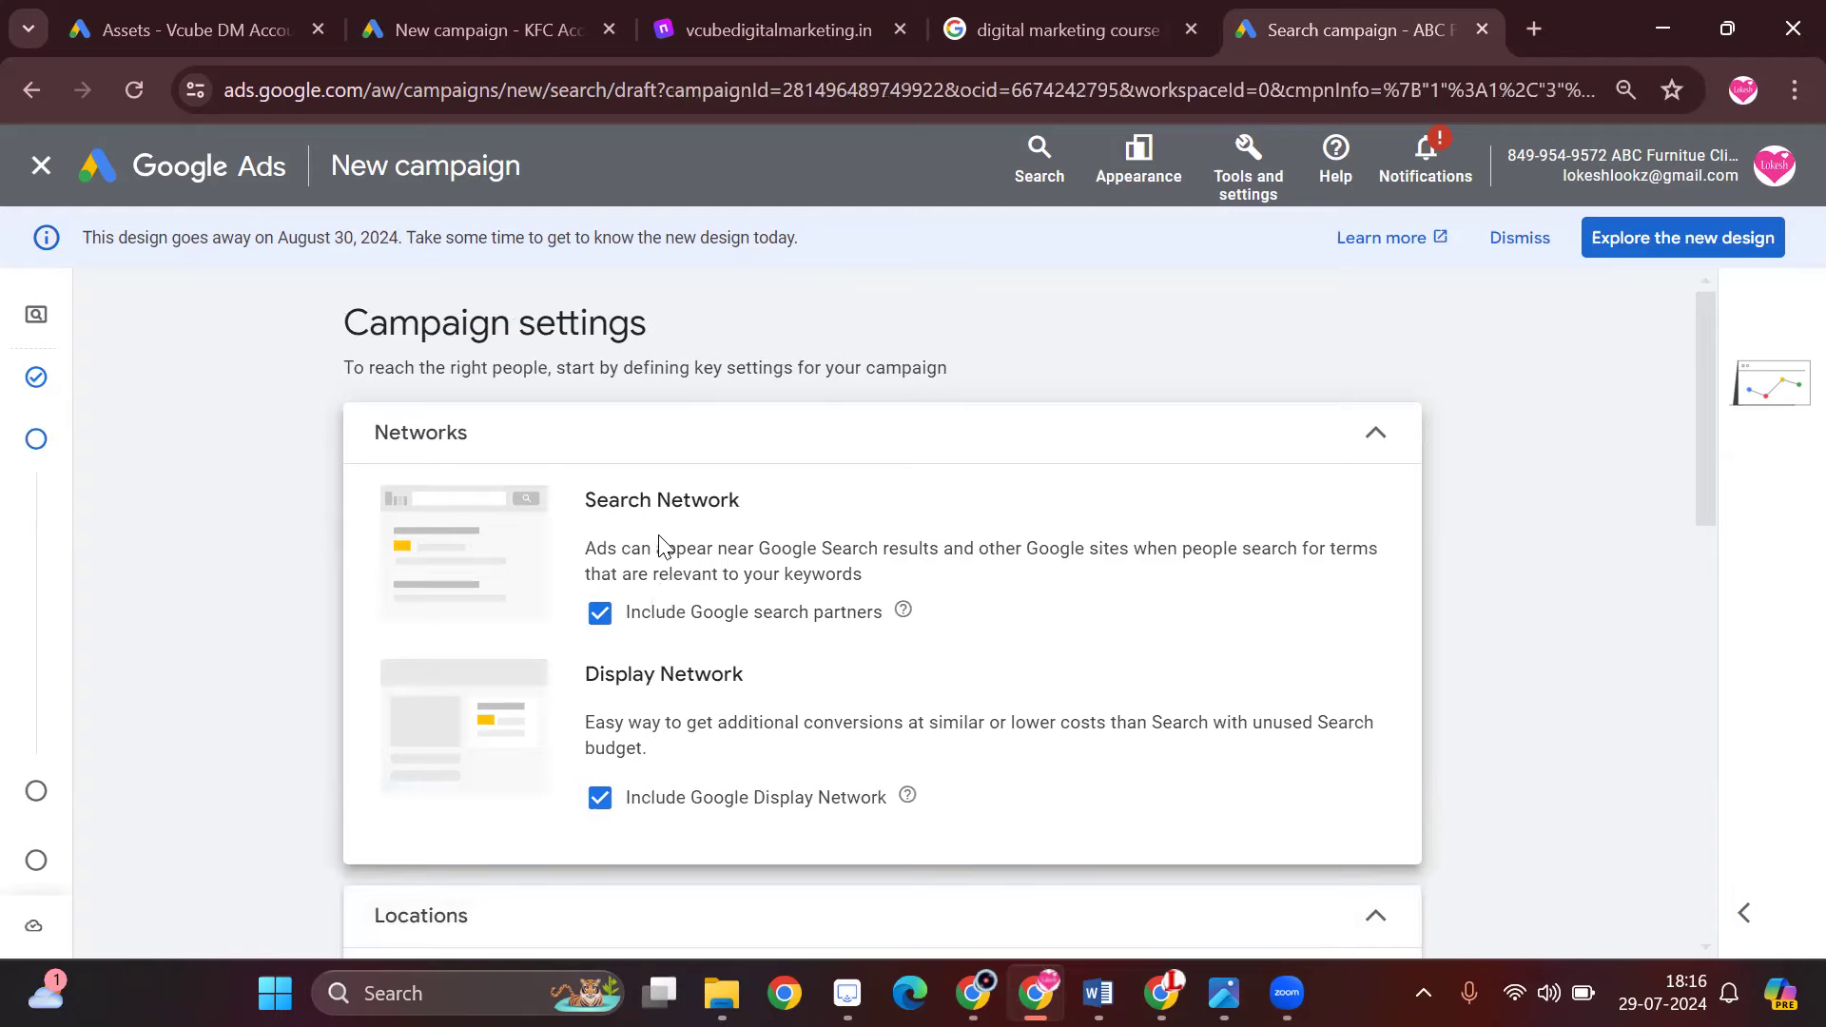
- Exclude the Google Display Network and choose to enter another location for the campaign
left_click(597, 815)
scroll(1094, 714, "down", 4)
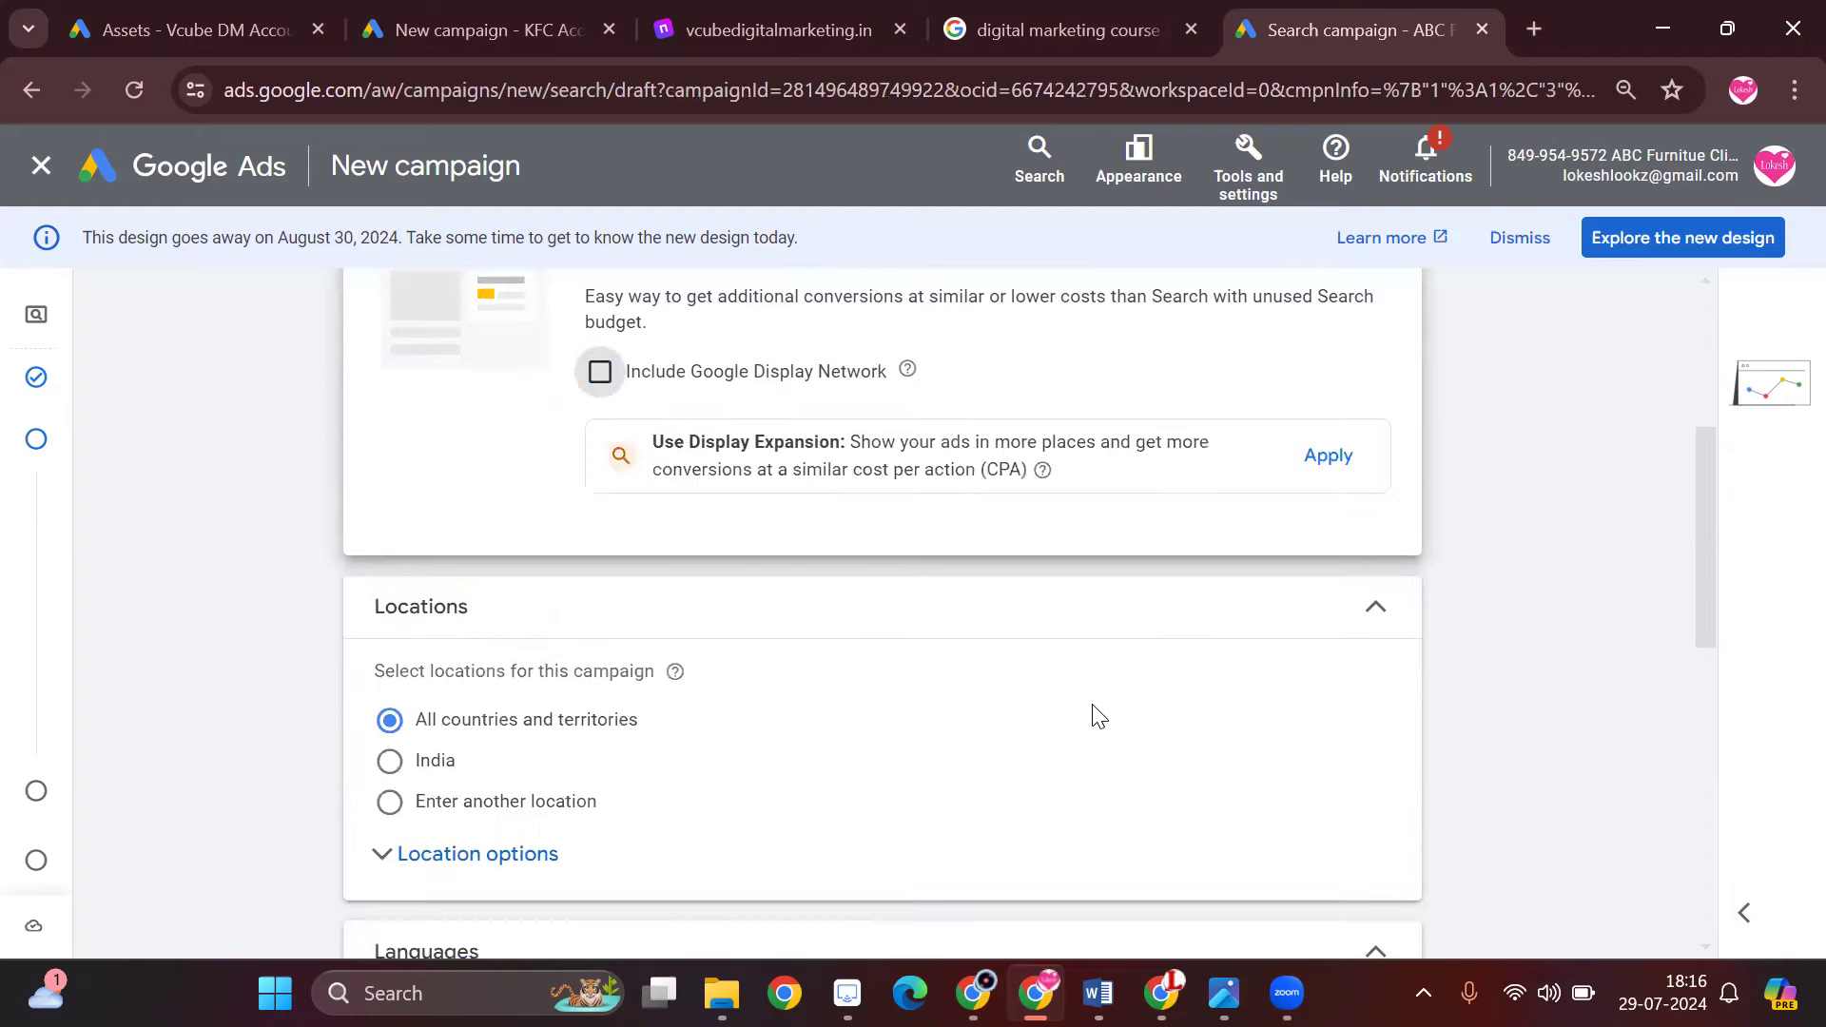
left_click_drag(377, 681, 672, 684)
mouse_move(672, 687)
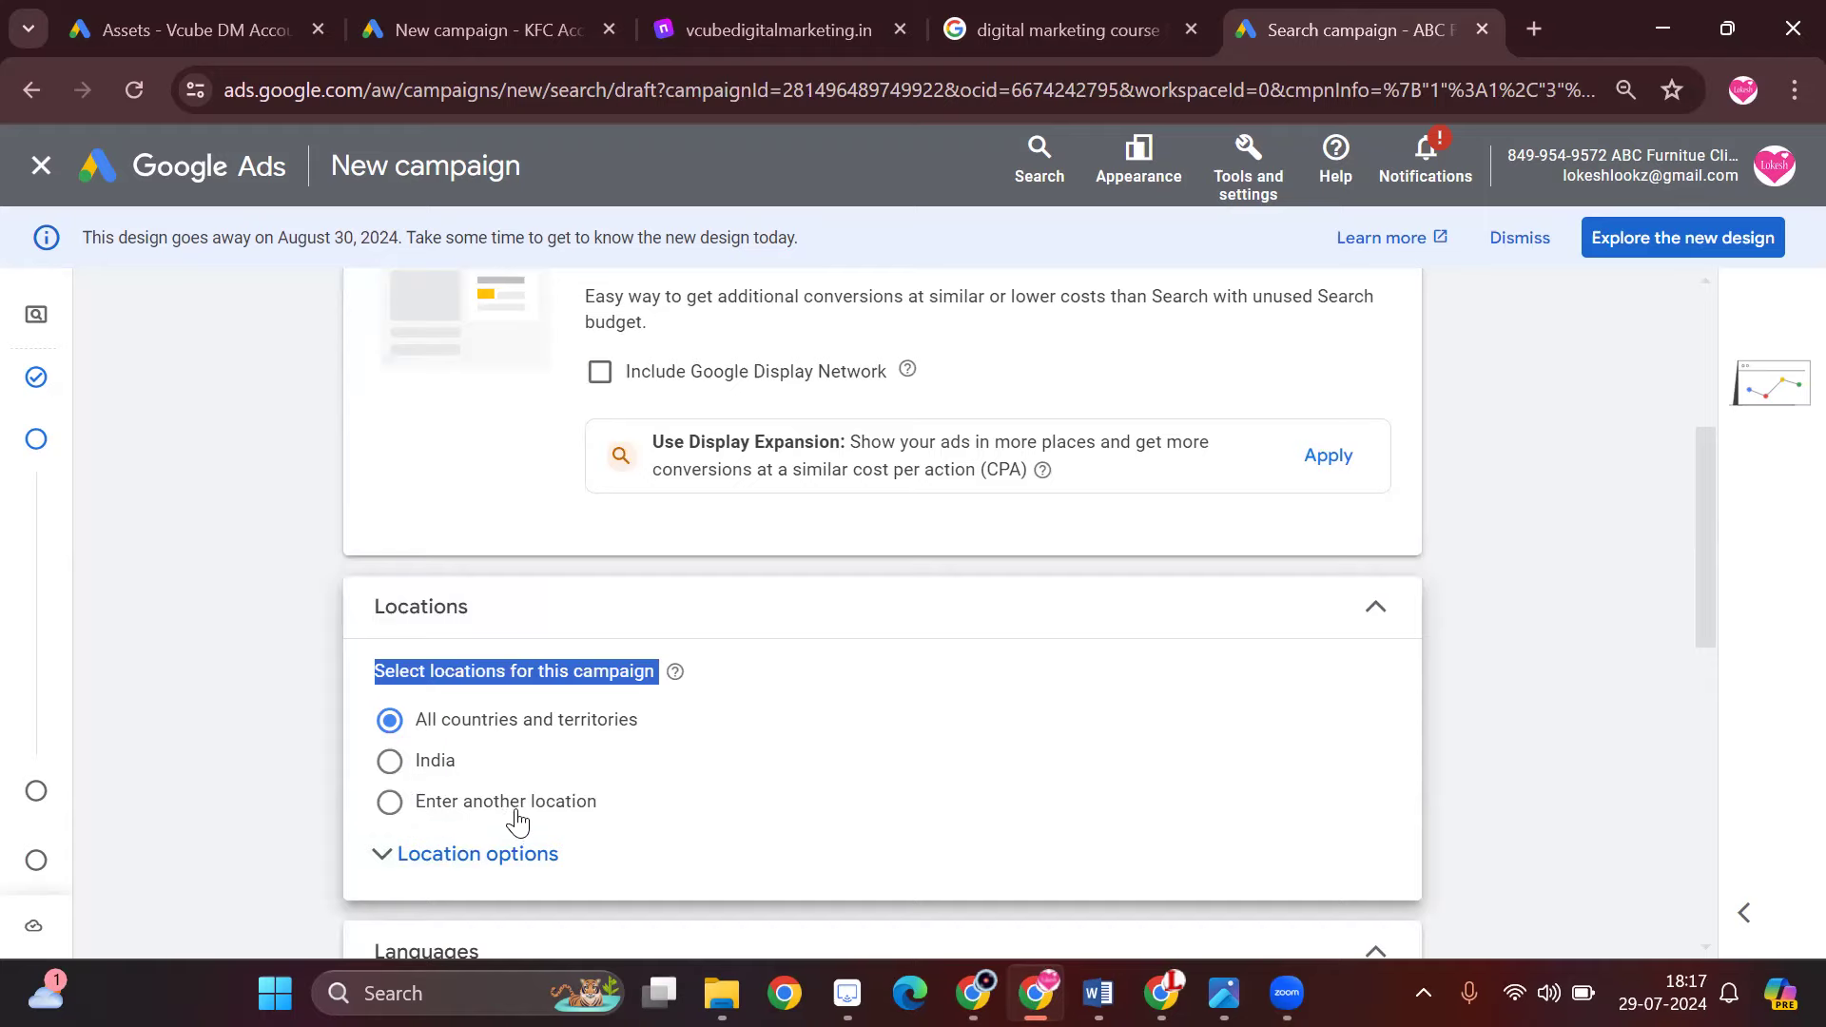
left_click(385, 816)
scroll(786, 844, "down", 1)
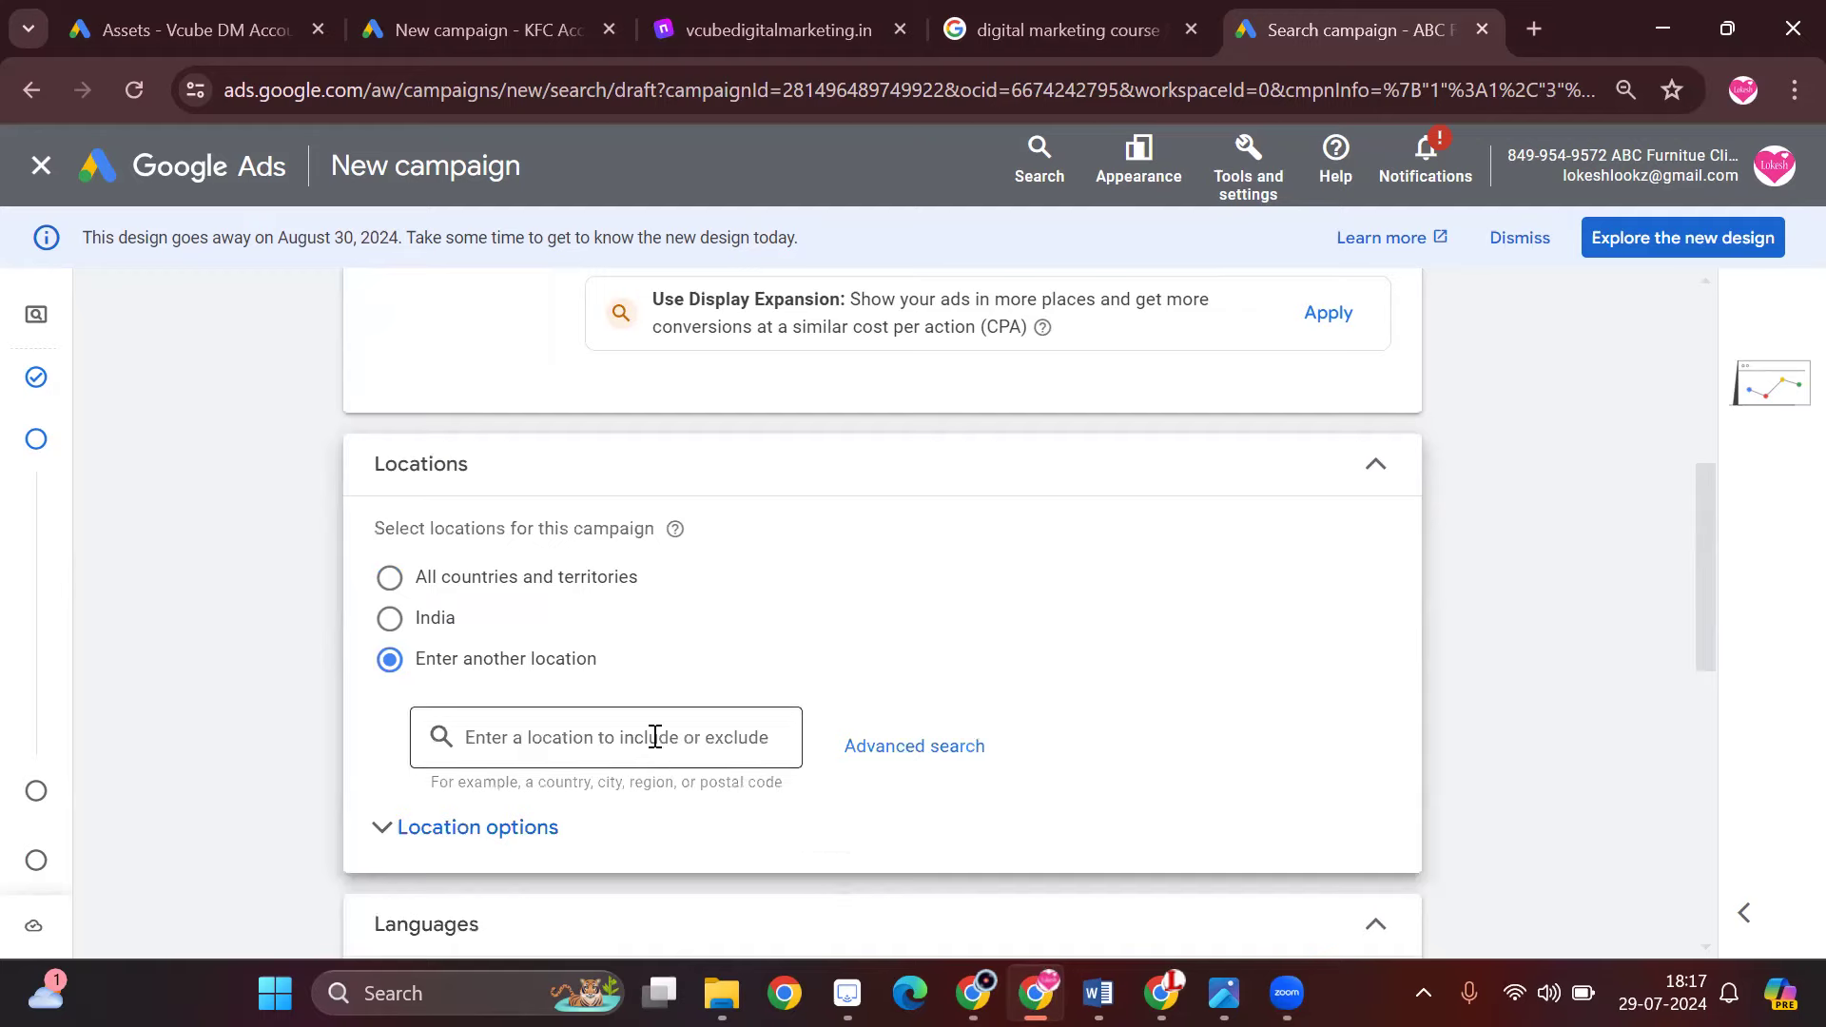
- Search the campaign locations for "hyderabad" and "kukatpally", and clear the location search
type("hyderabad")
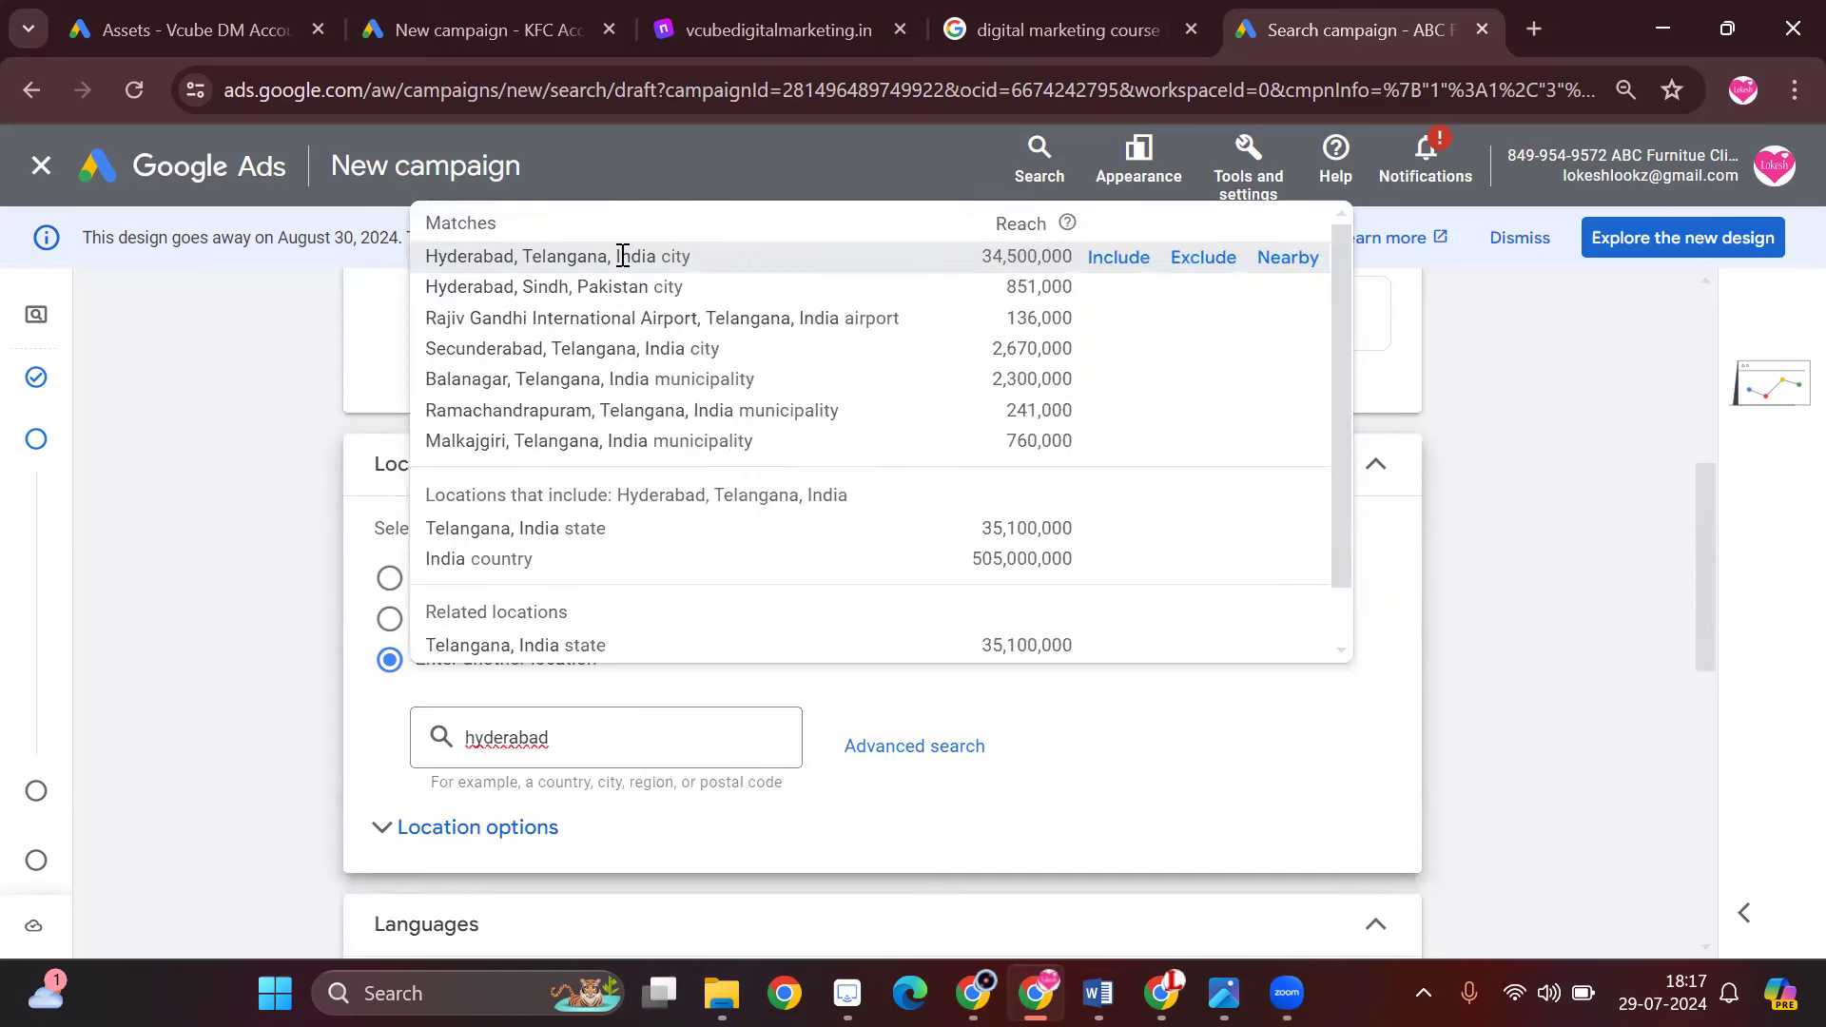
left_click(571, 732)
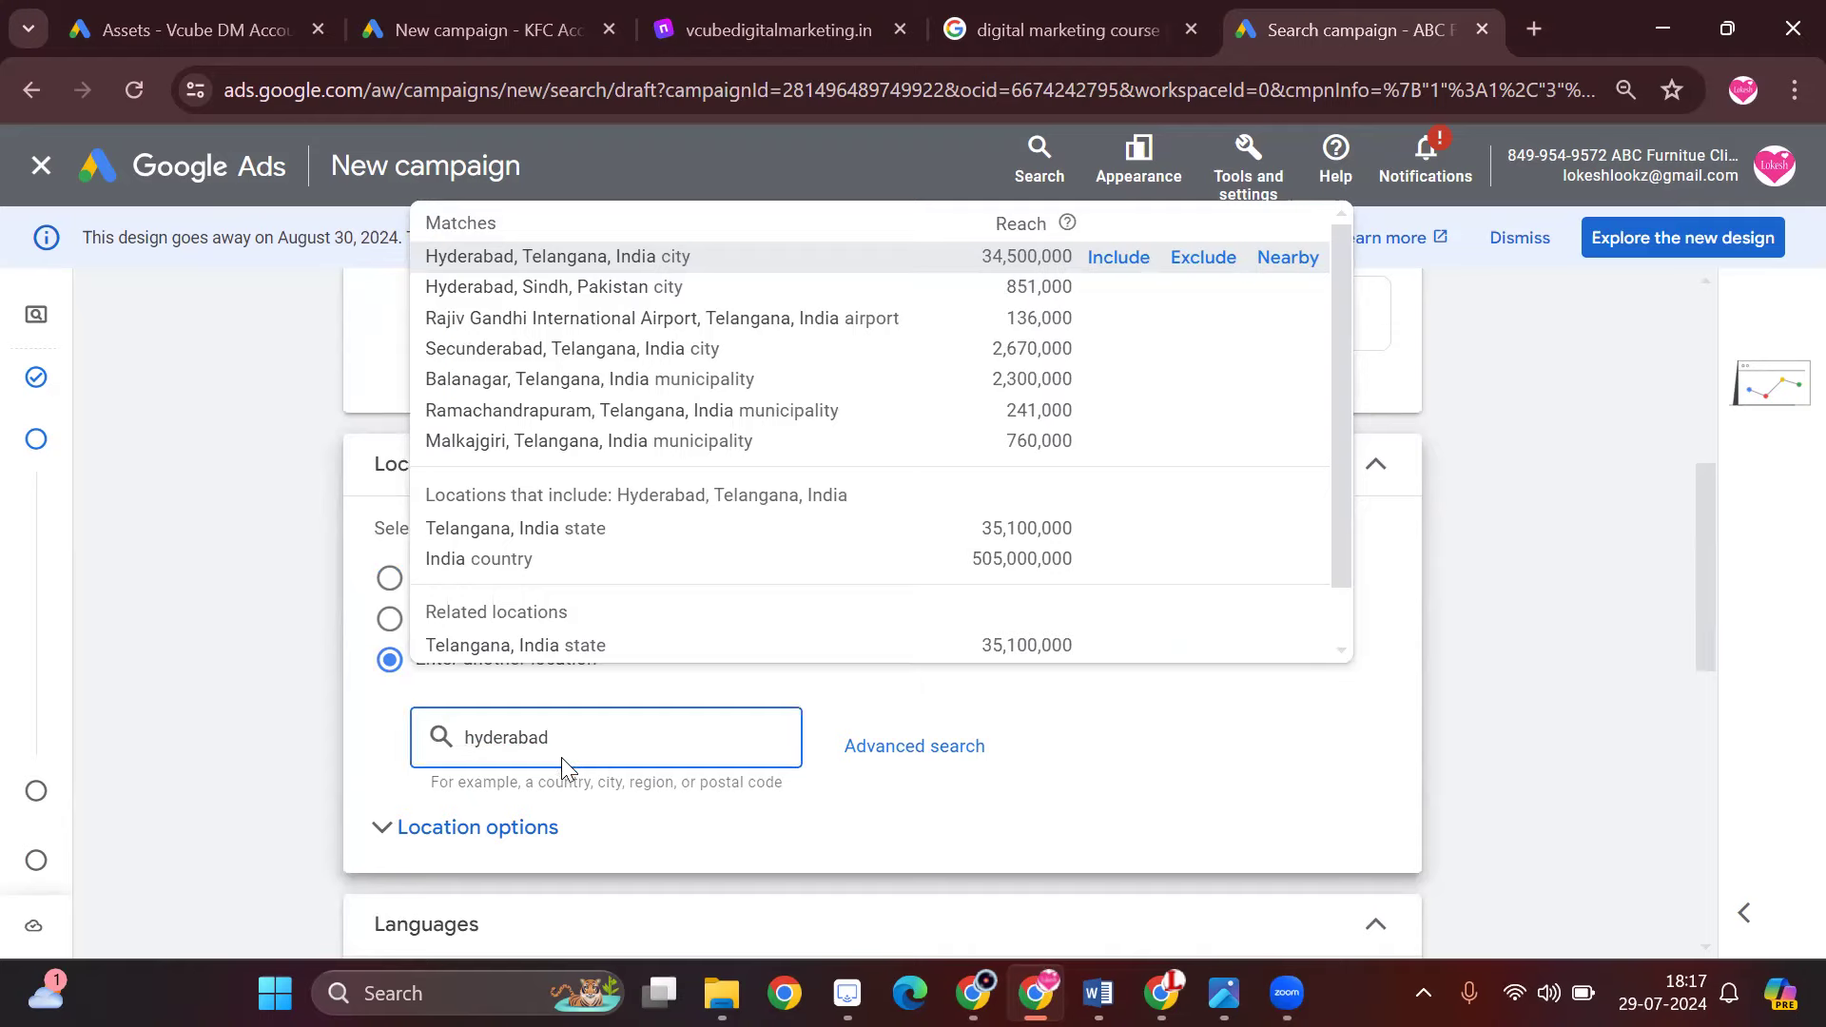
key("BackSpace")
key("BackSpace")
key("BackSpace")
key("BackSpace")
key("BackSpace")
key("BackSpace")
key("BackSpace")
key("BackSpace")
key("BackSpace")
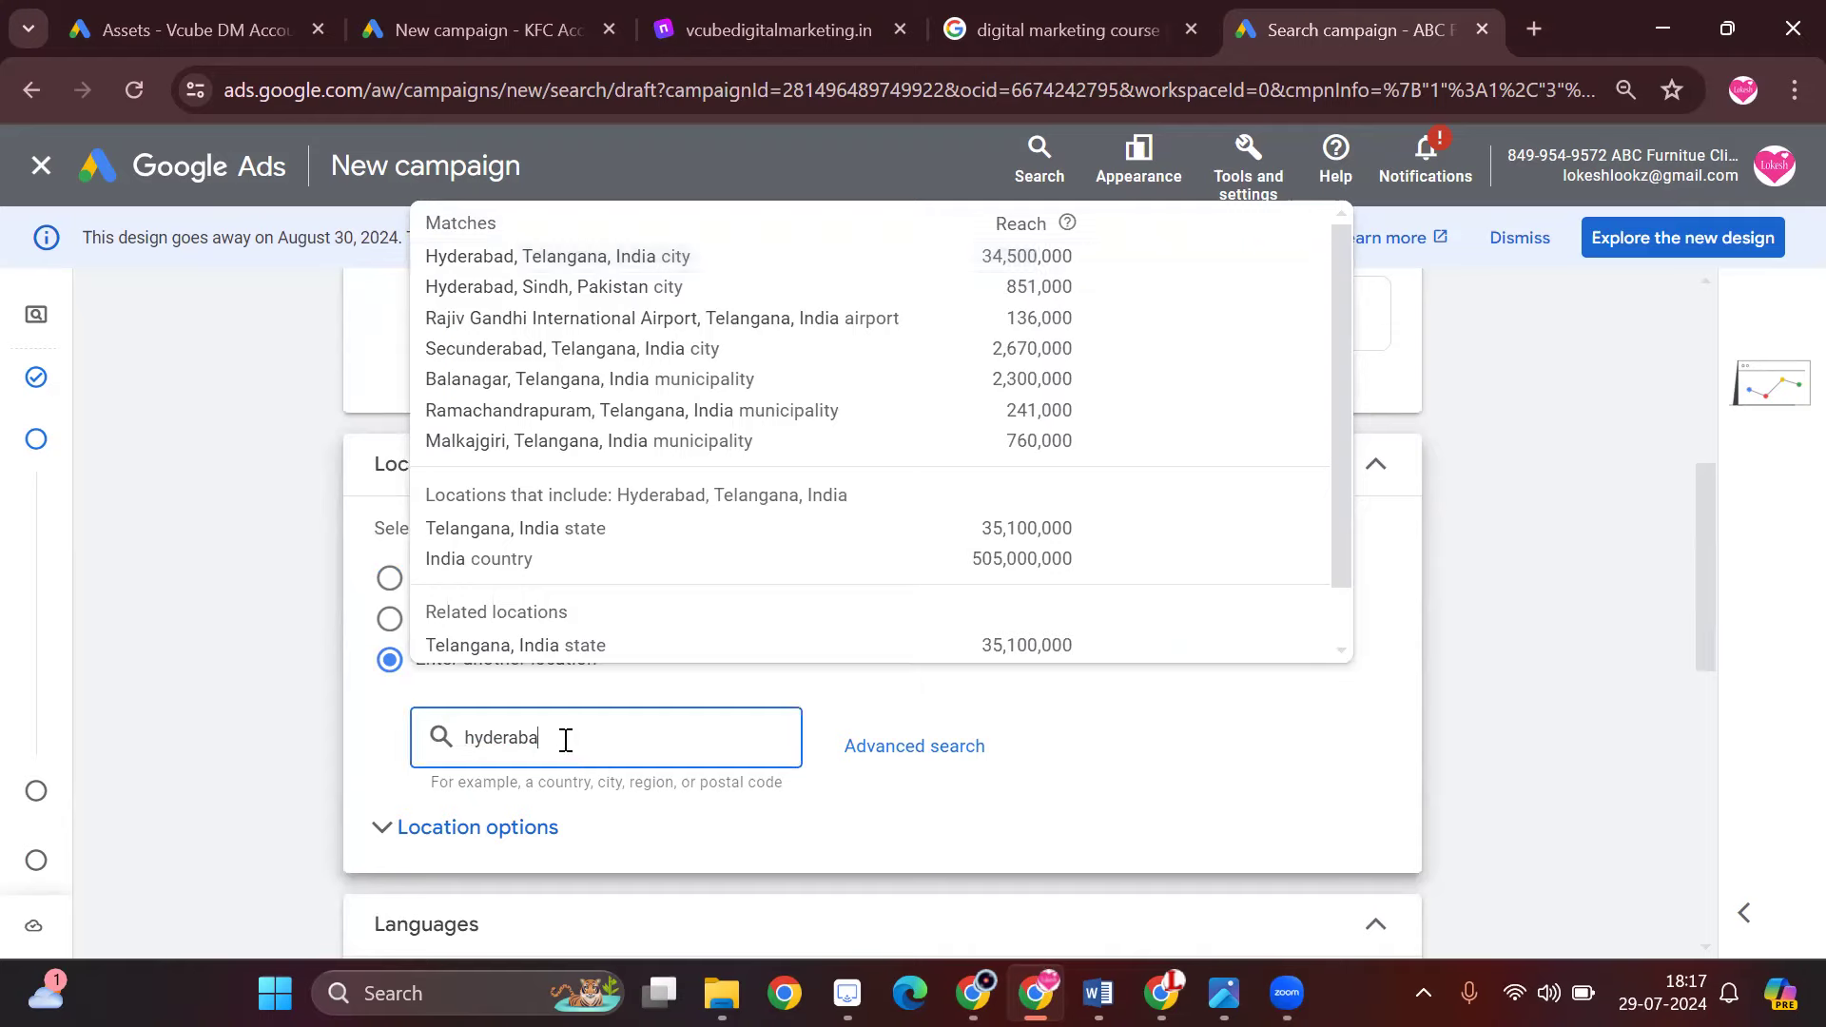
type("kuka")
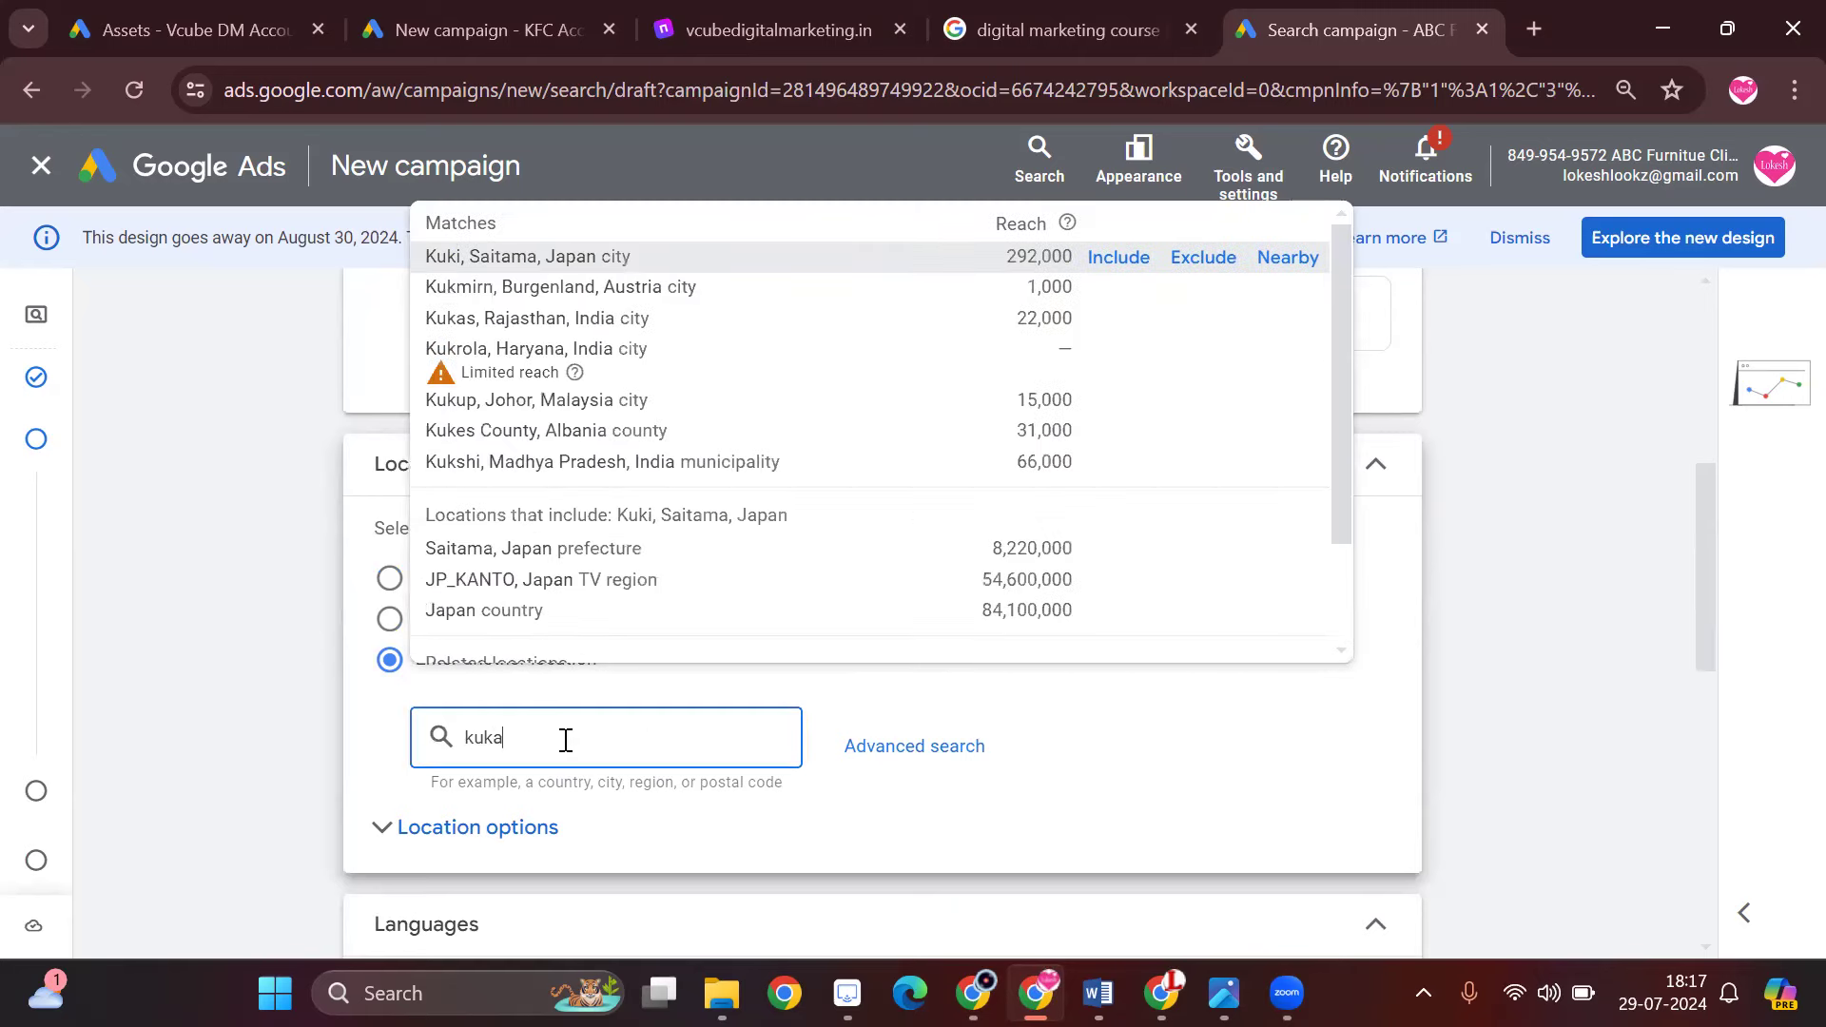
type("tpa")
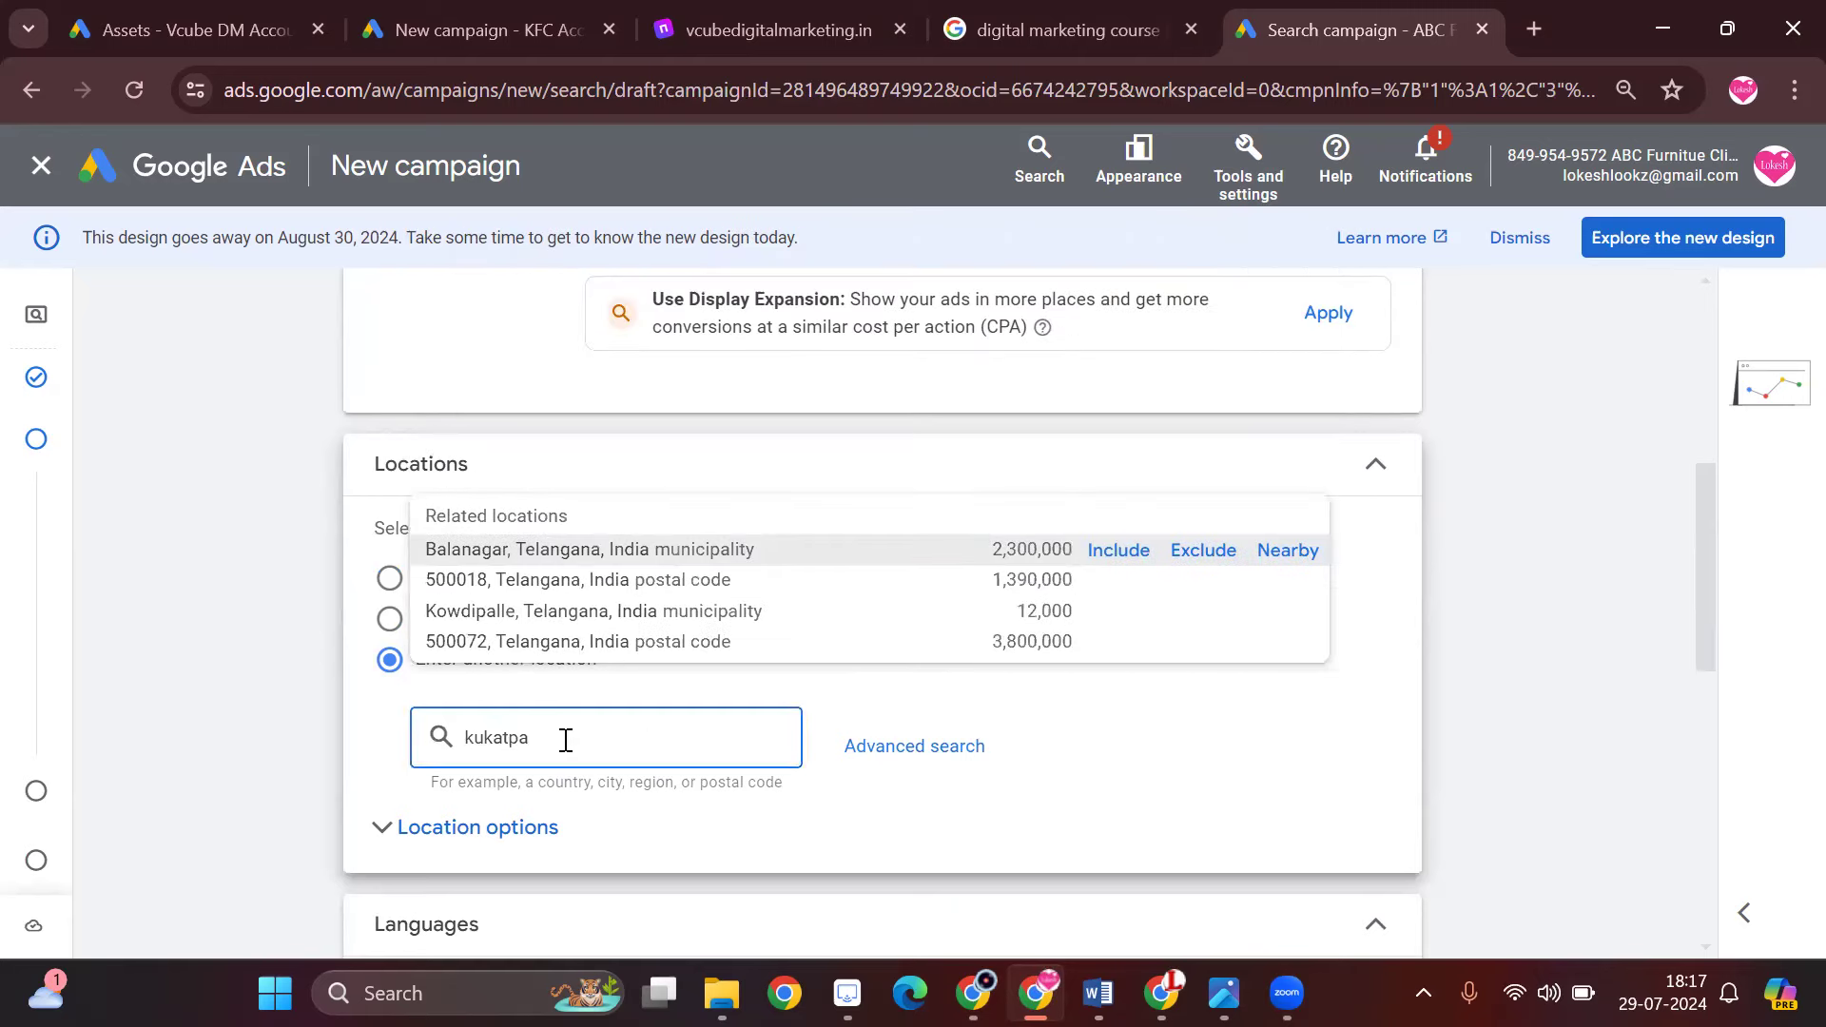
type("lly")
double_click(636, 748)
key("BackSpace")
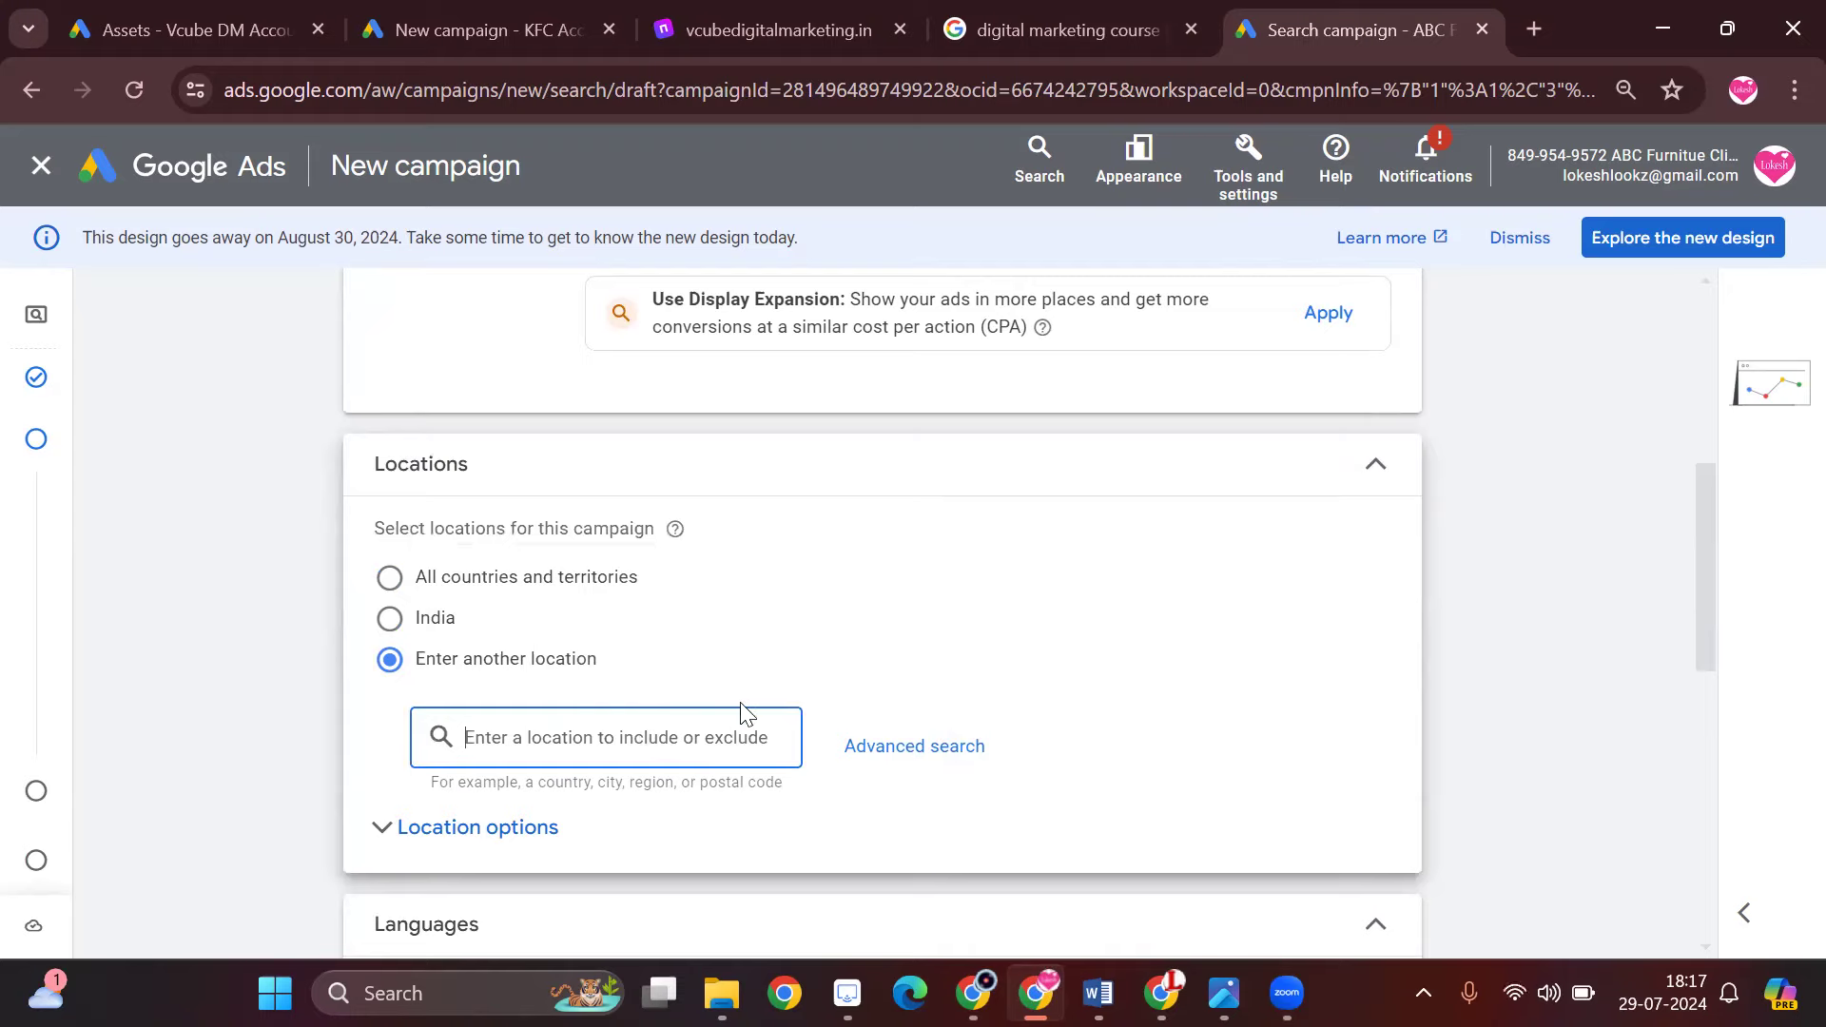
- In the advanced location search, add a 20 mi radius around Kukatpally, Kukatpally Housing Board Colony, Hyderabad
left_click(947, 751)
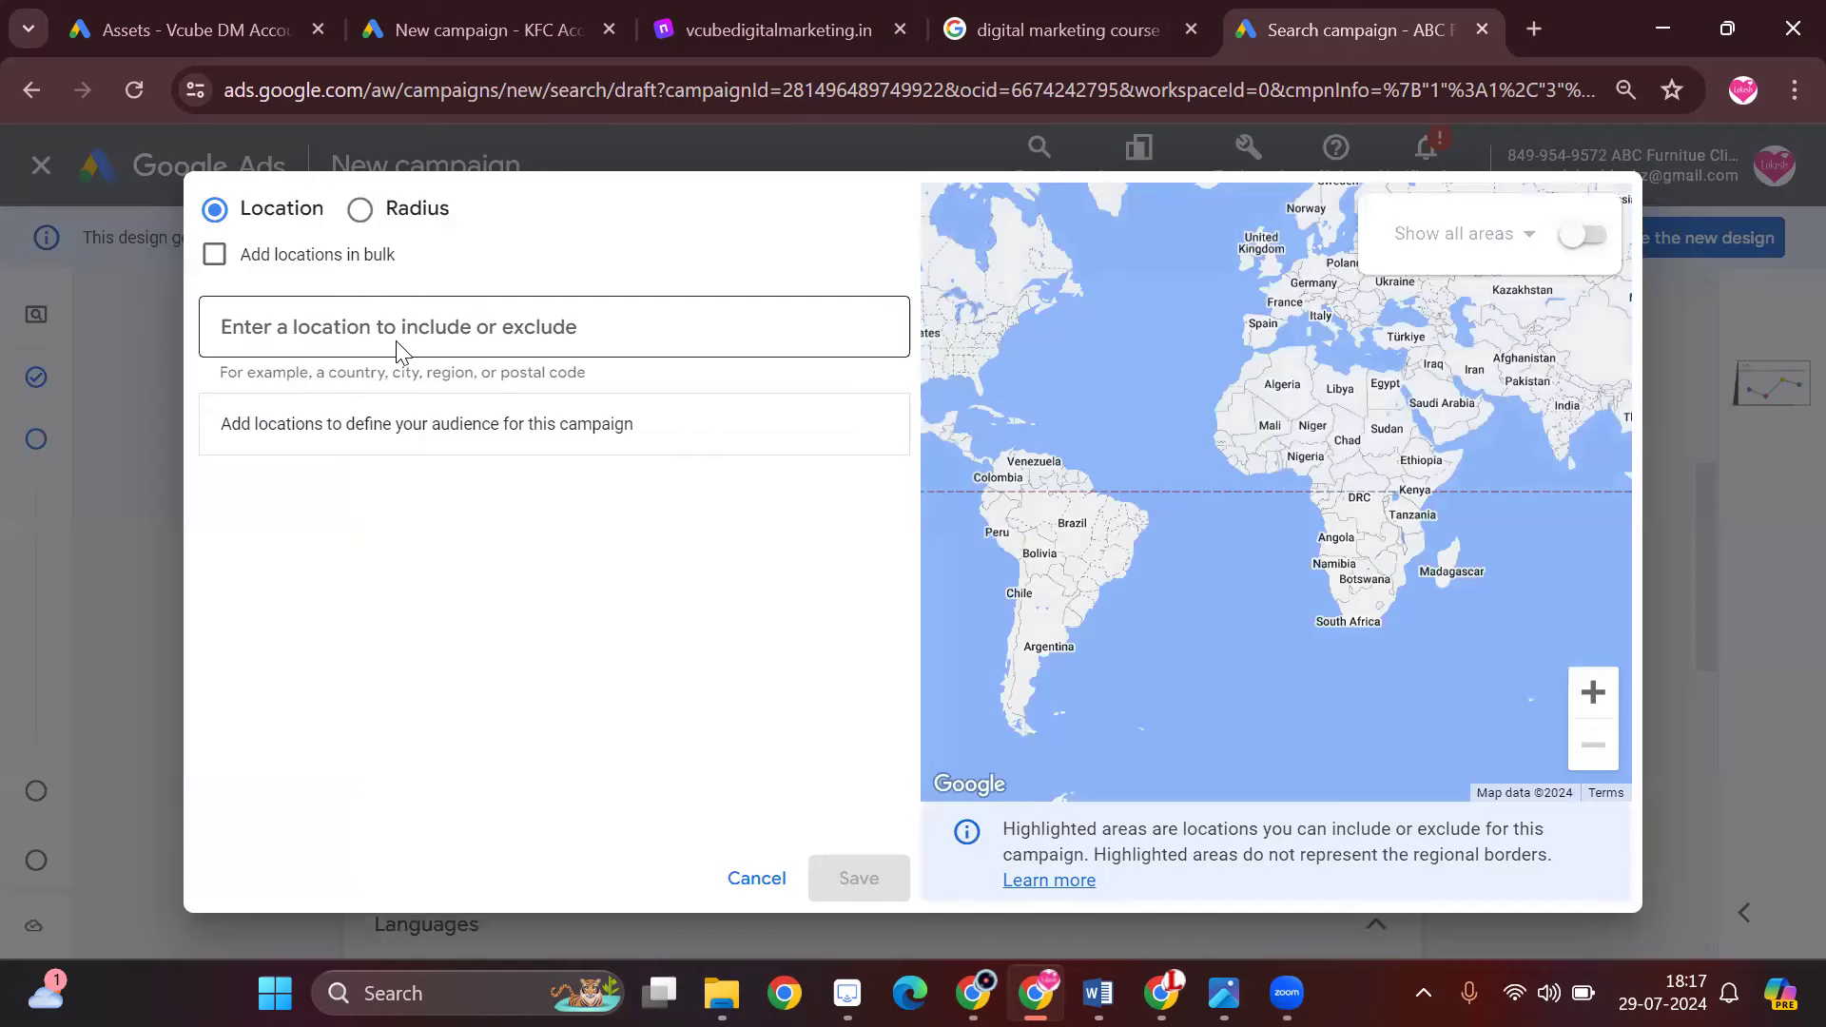
left_click(361, 213)
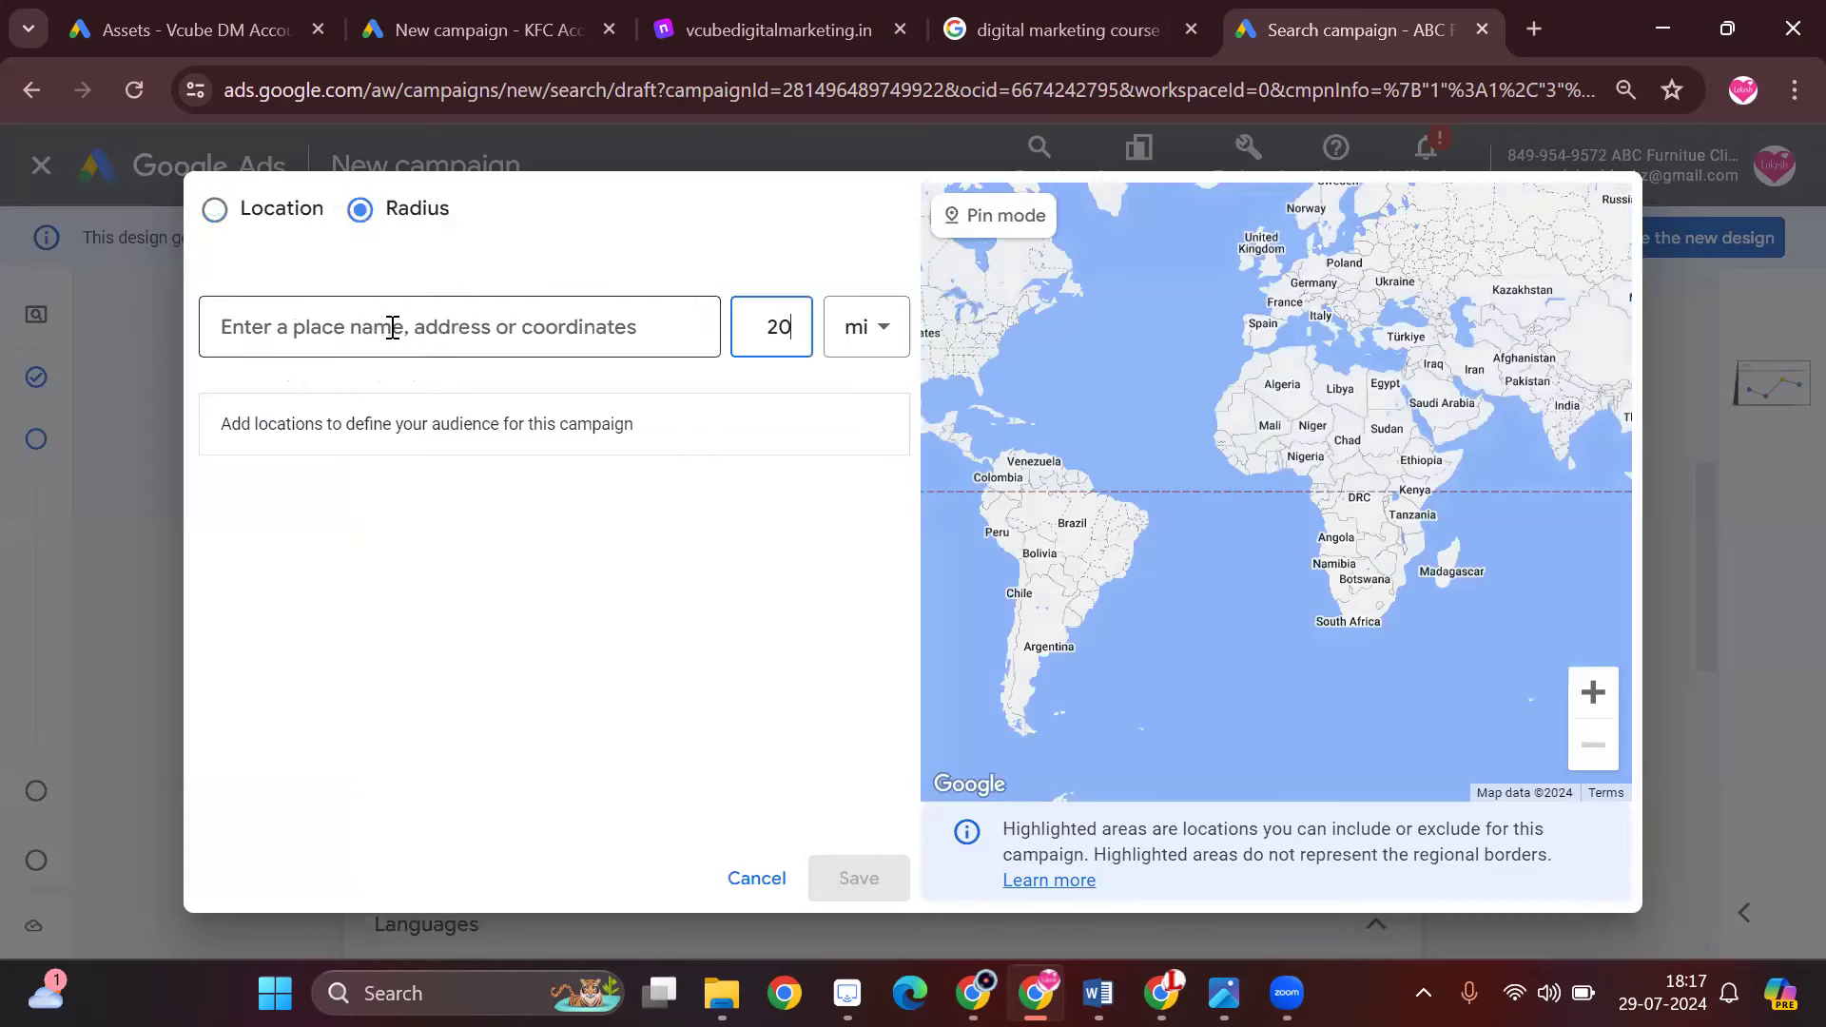
left_click(392, 328)
type("k")
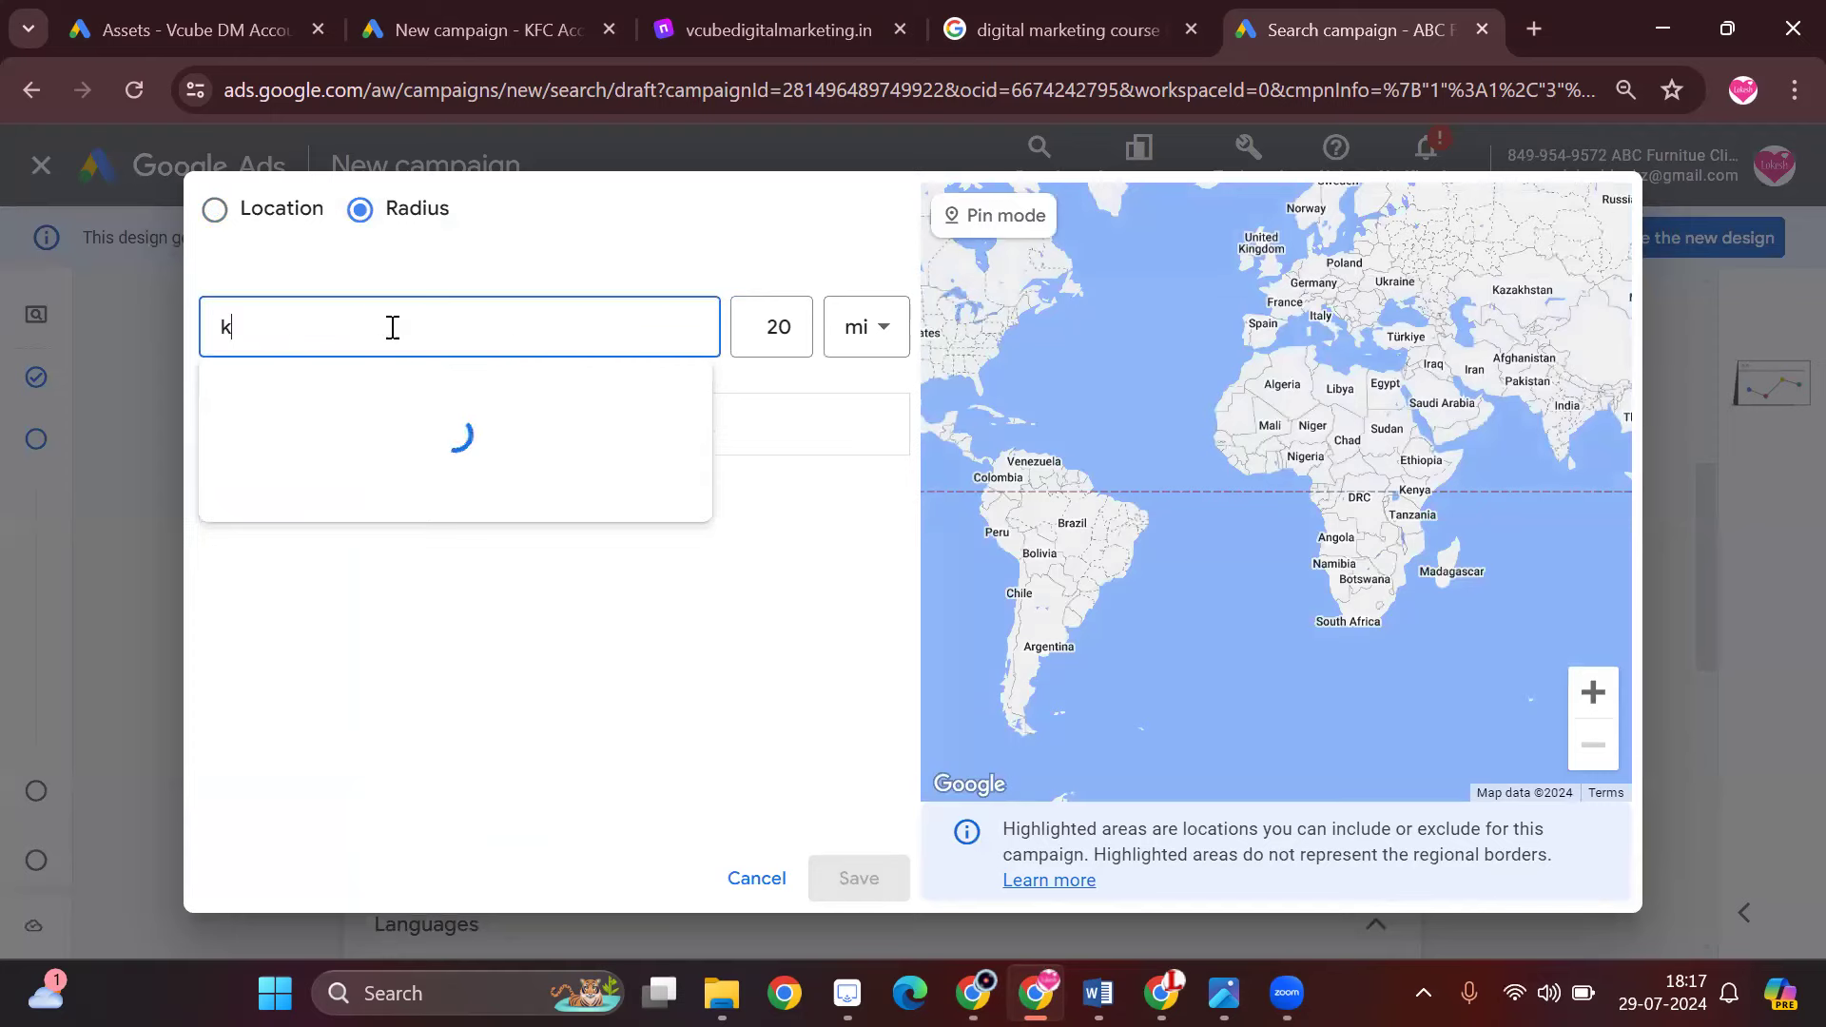
type("ukatpally")
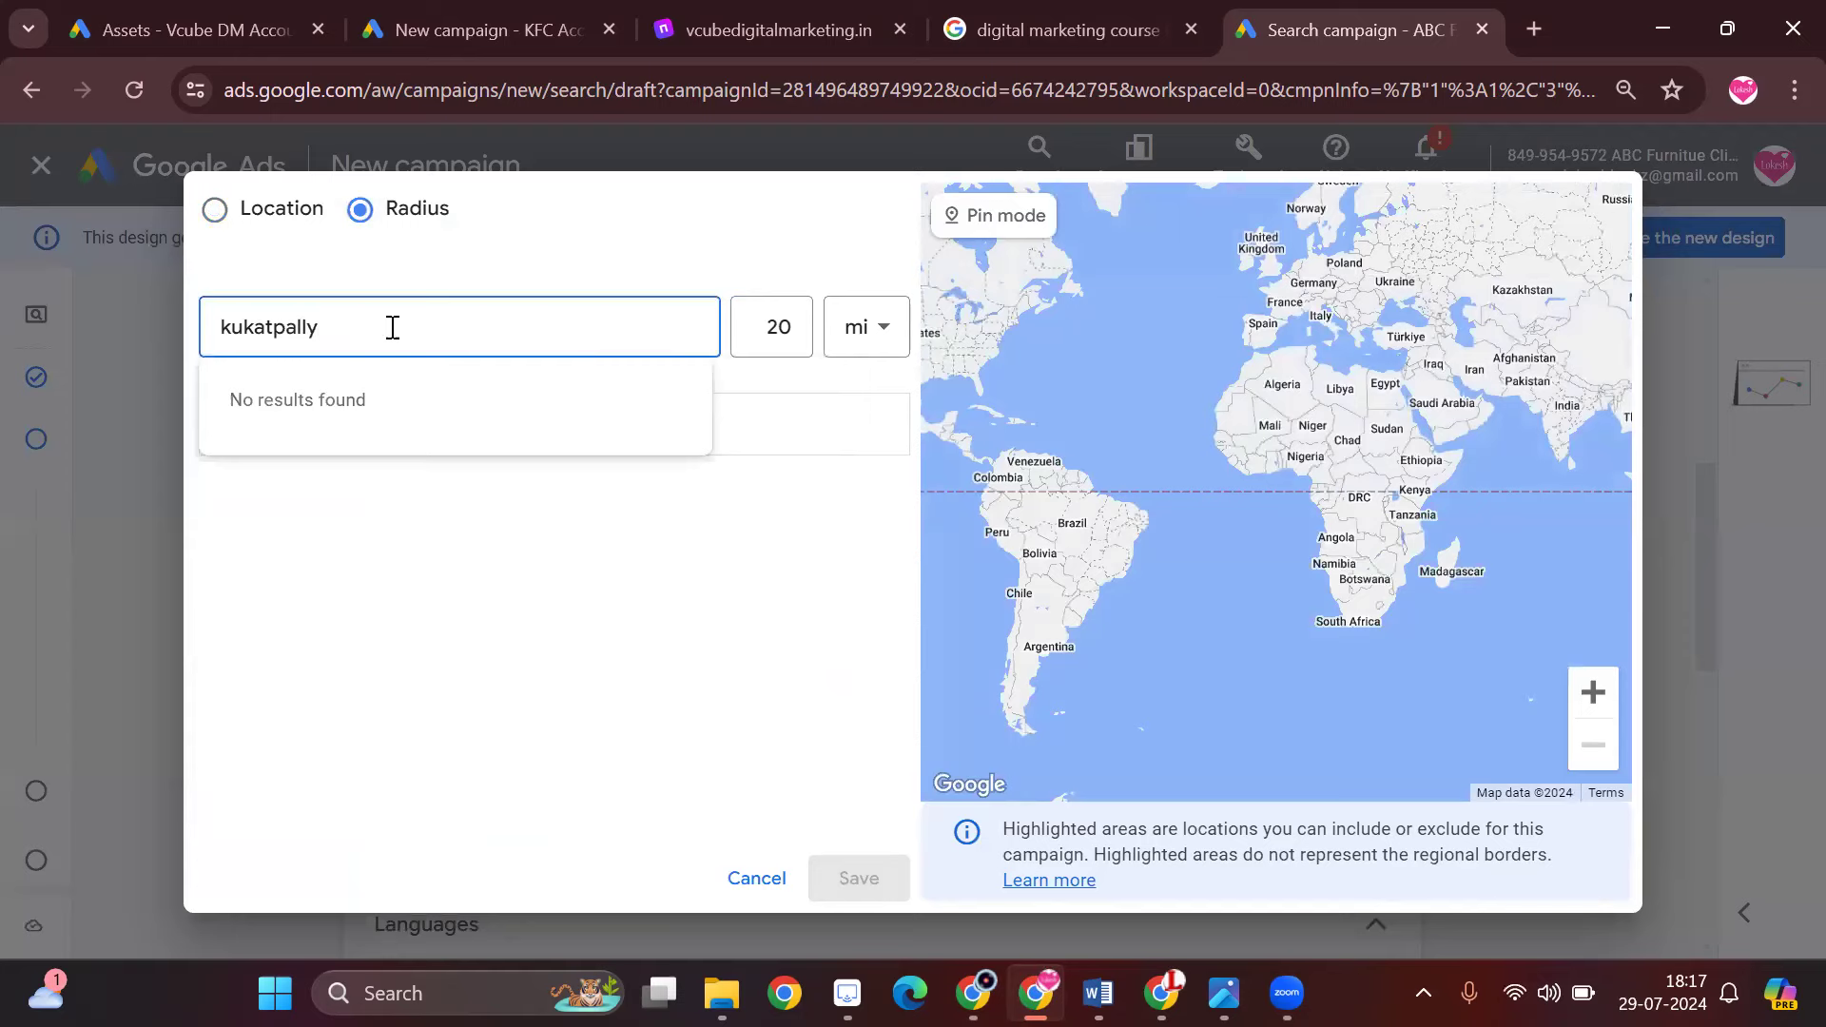
key("BackSpace")
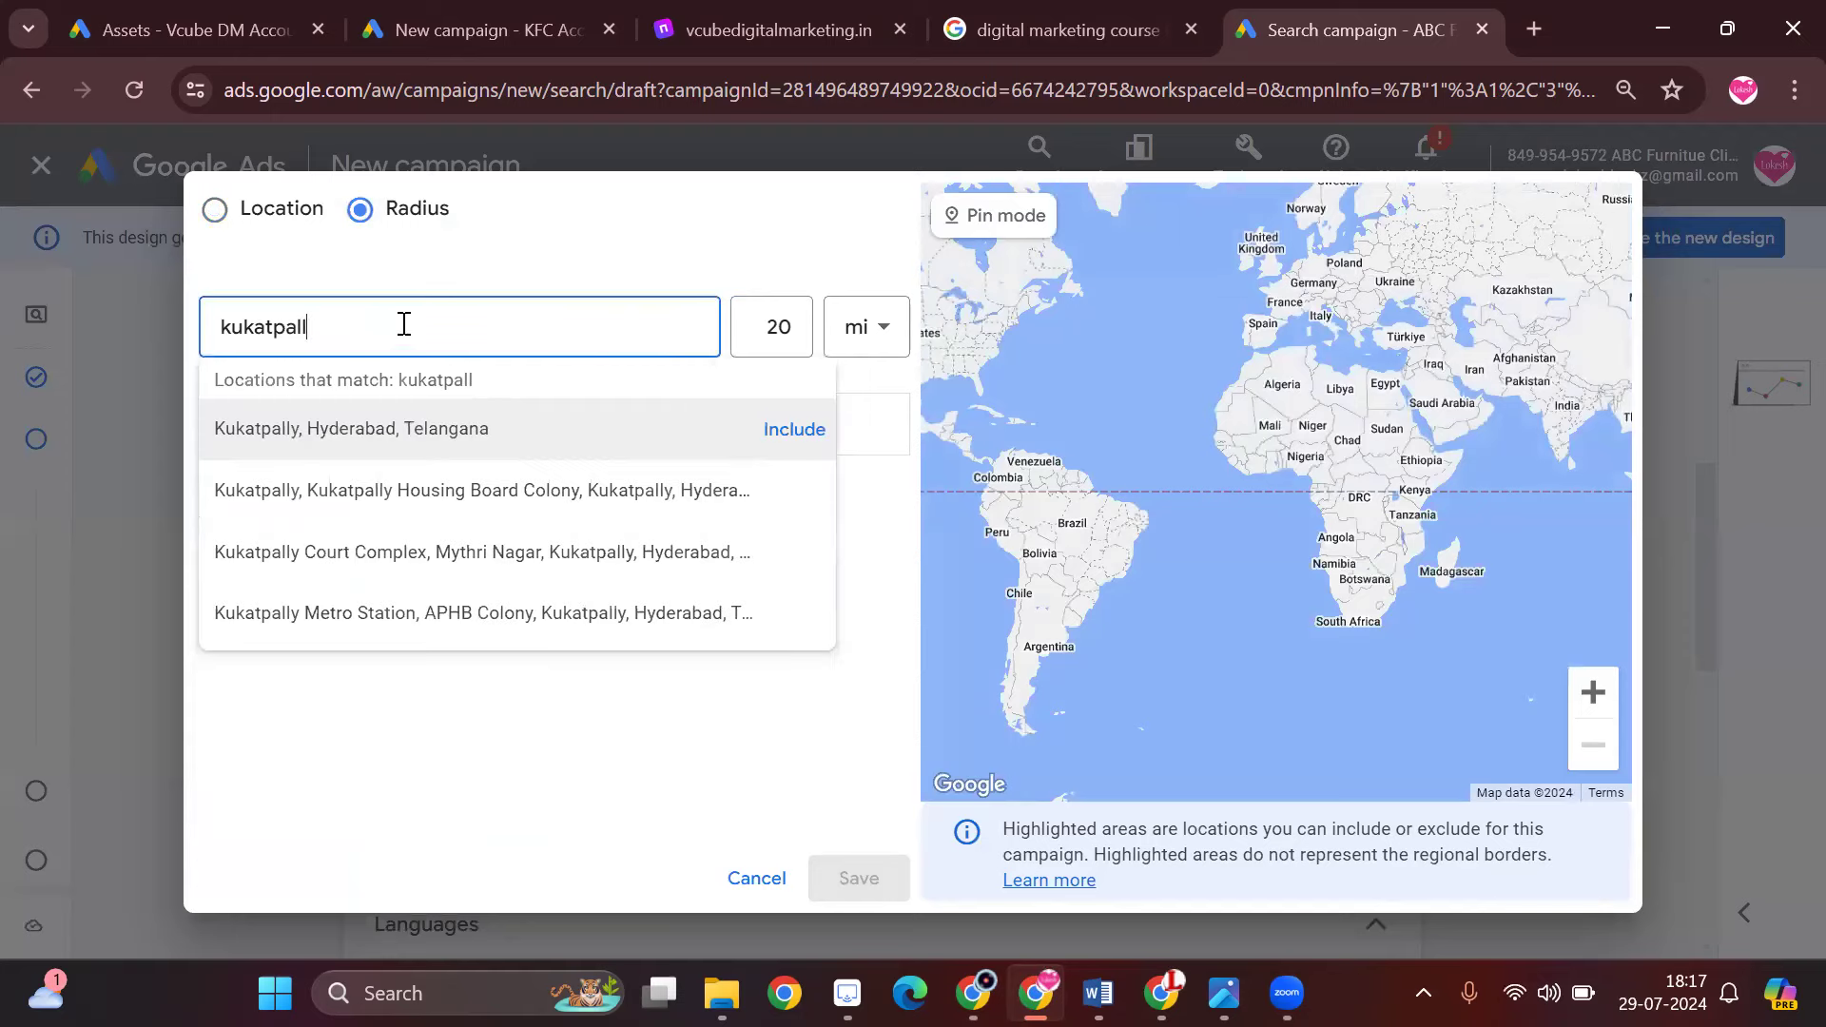
key("BackSpace")
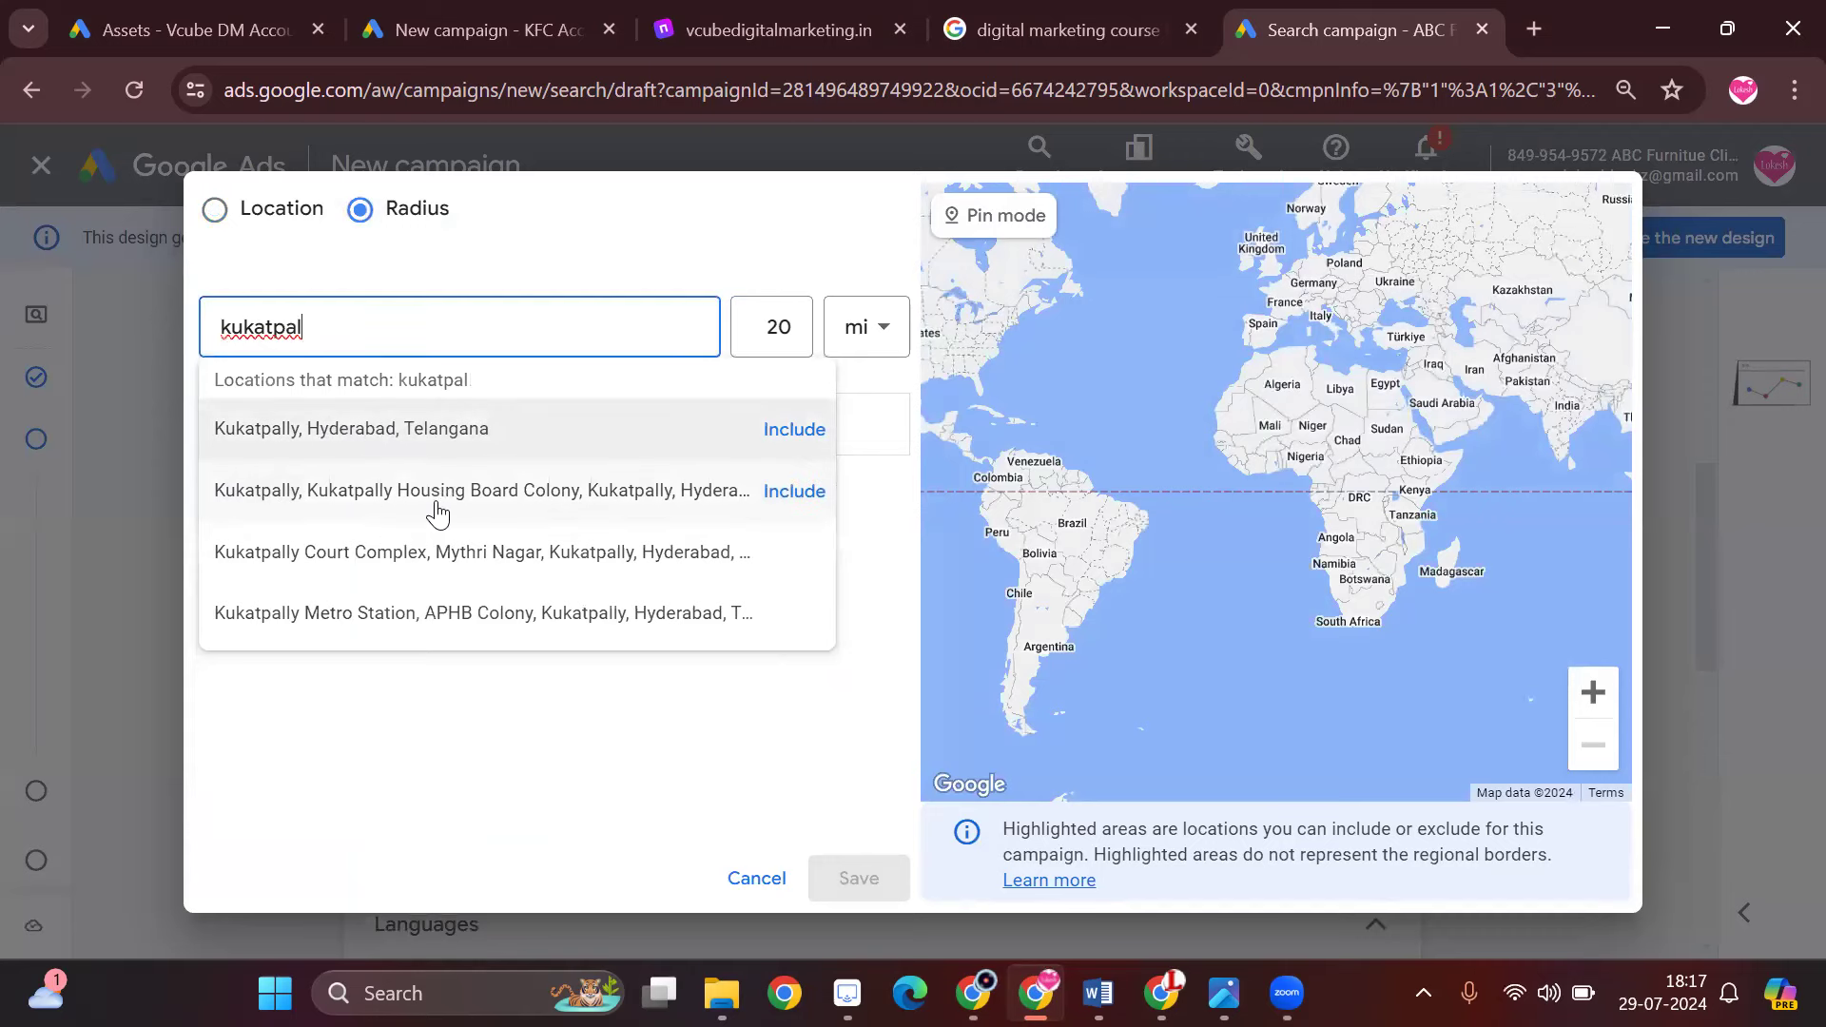
mouse_move(429, 561)
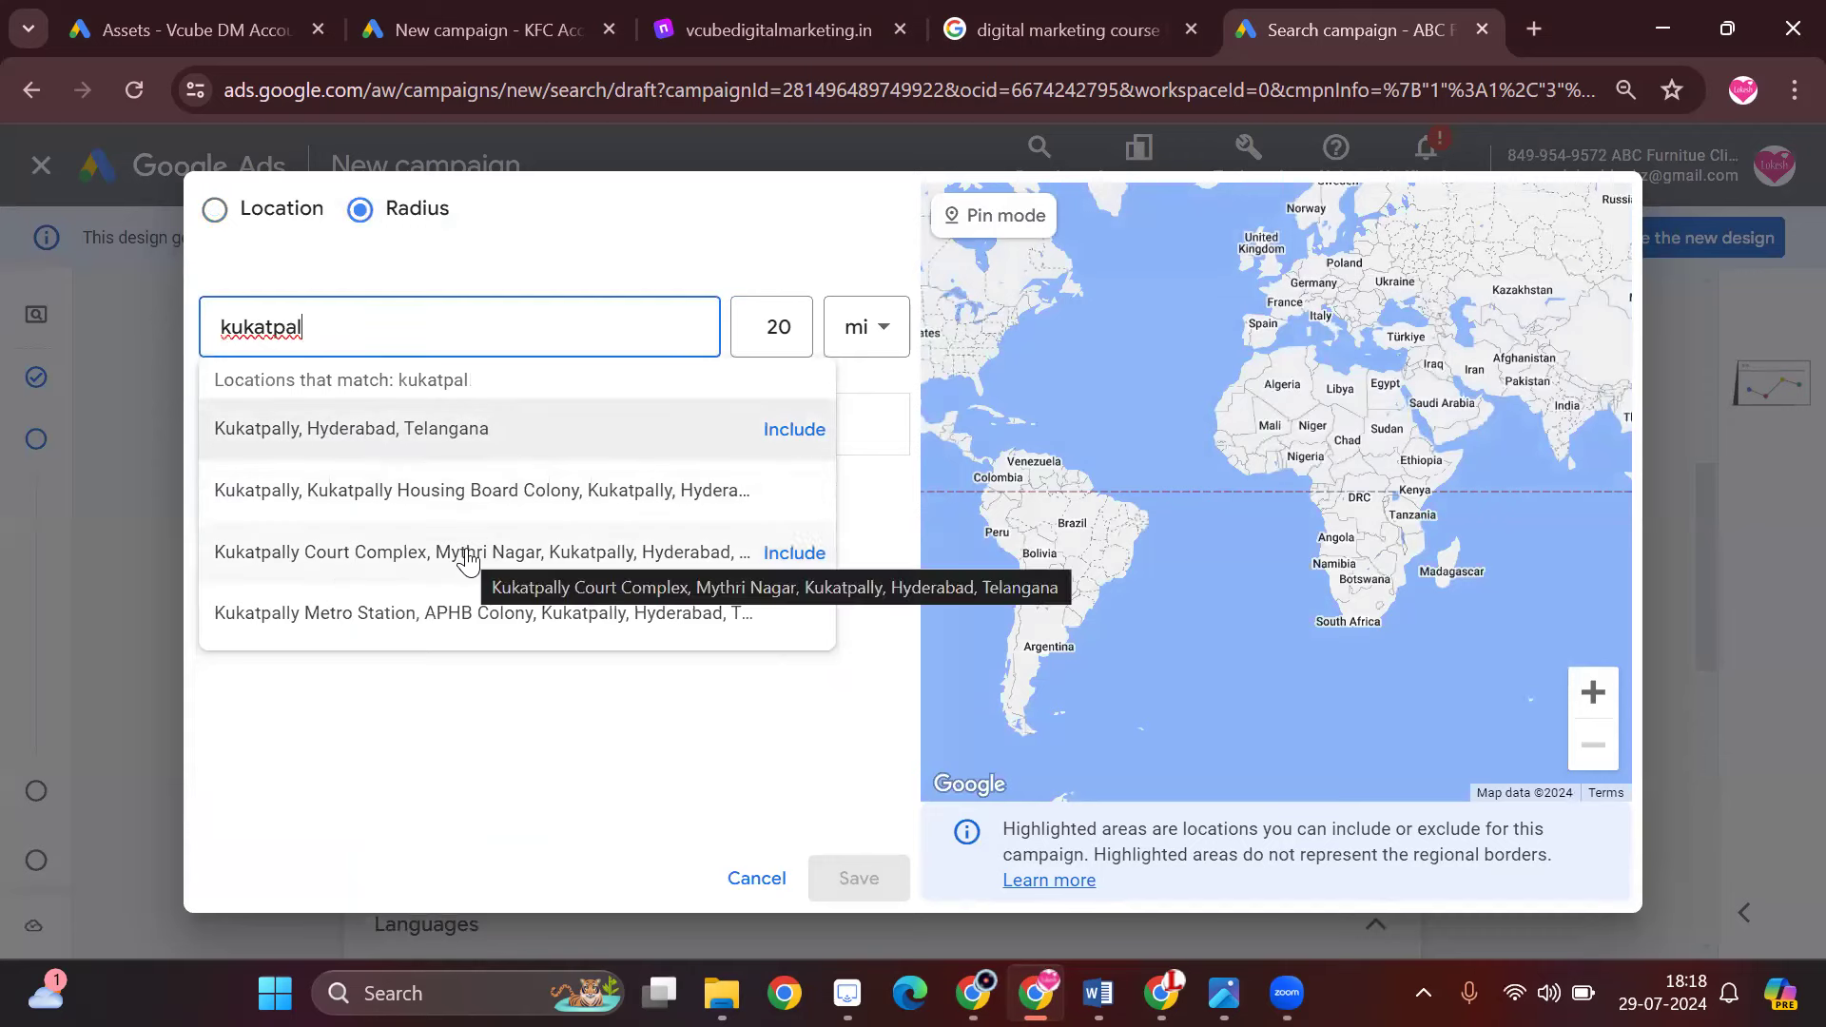
left_click(531, 490)
- Set the radius entry to 5 km and save the advanced location targeting
left_click(803, 339)
key("BackSpace")
key("BackSpace")
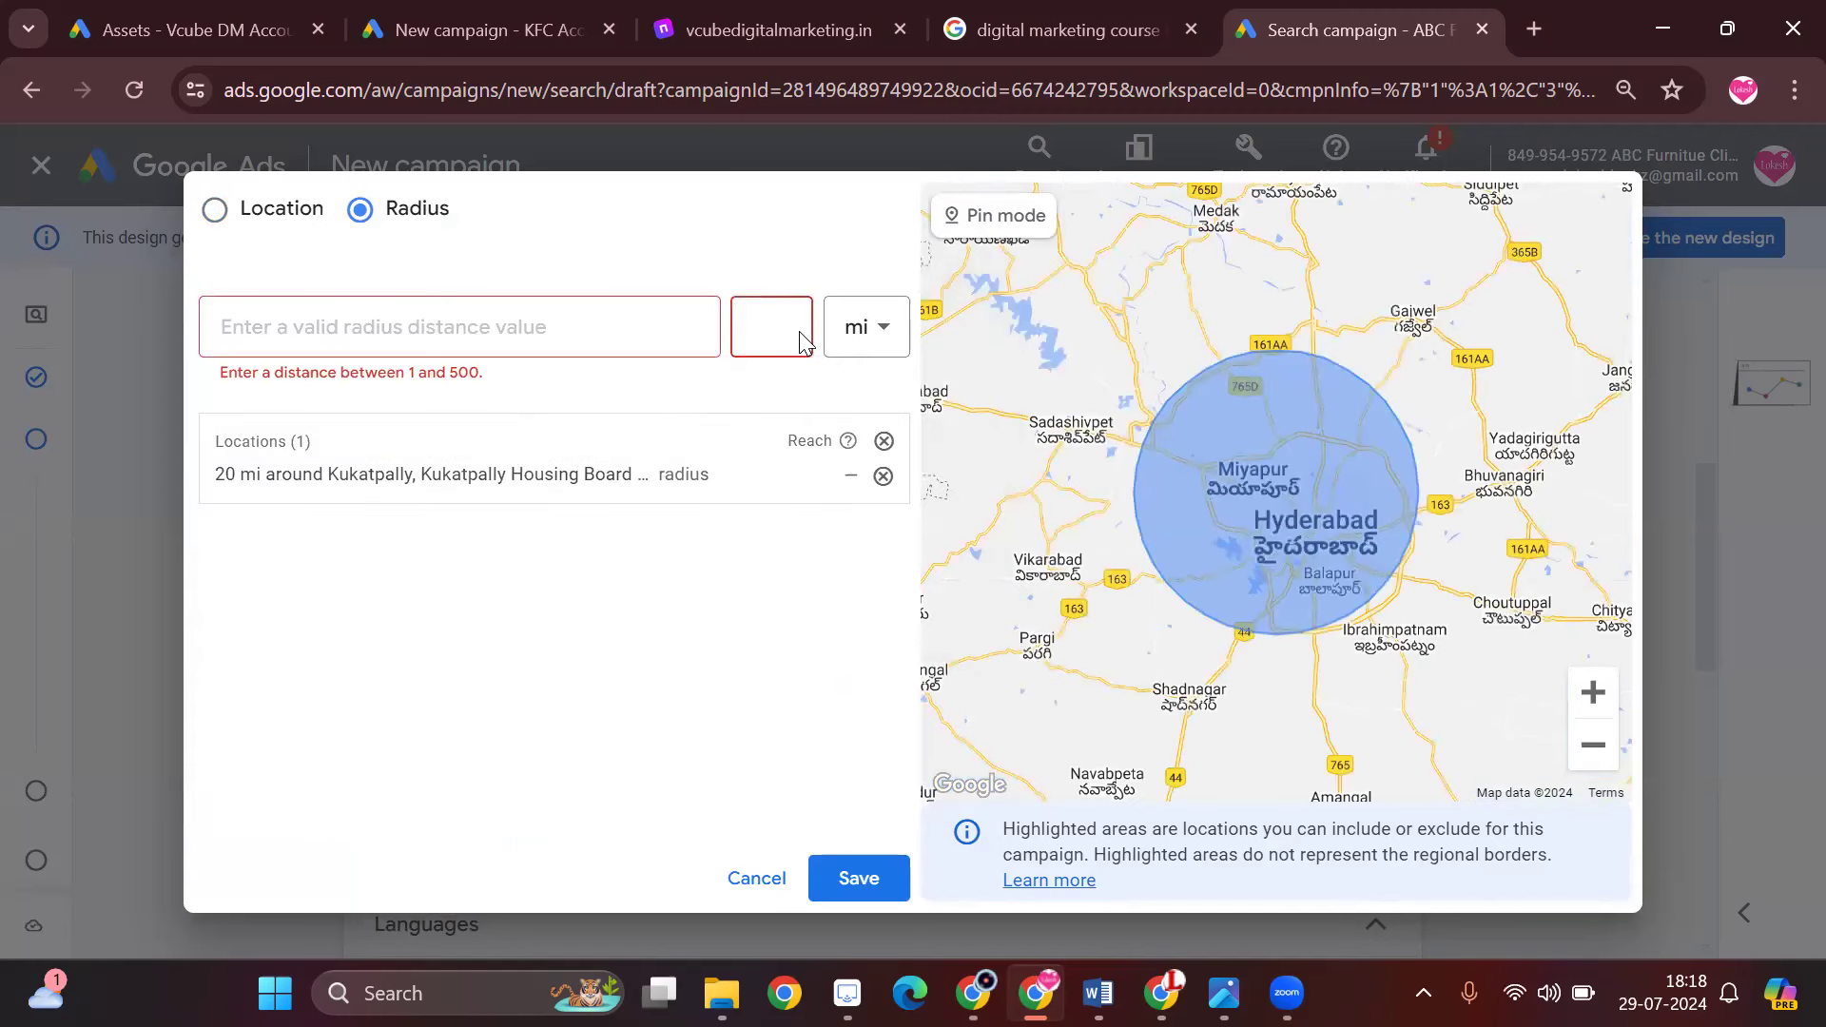
type("5")
left_click(885, 332)
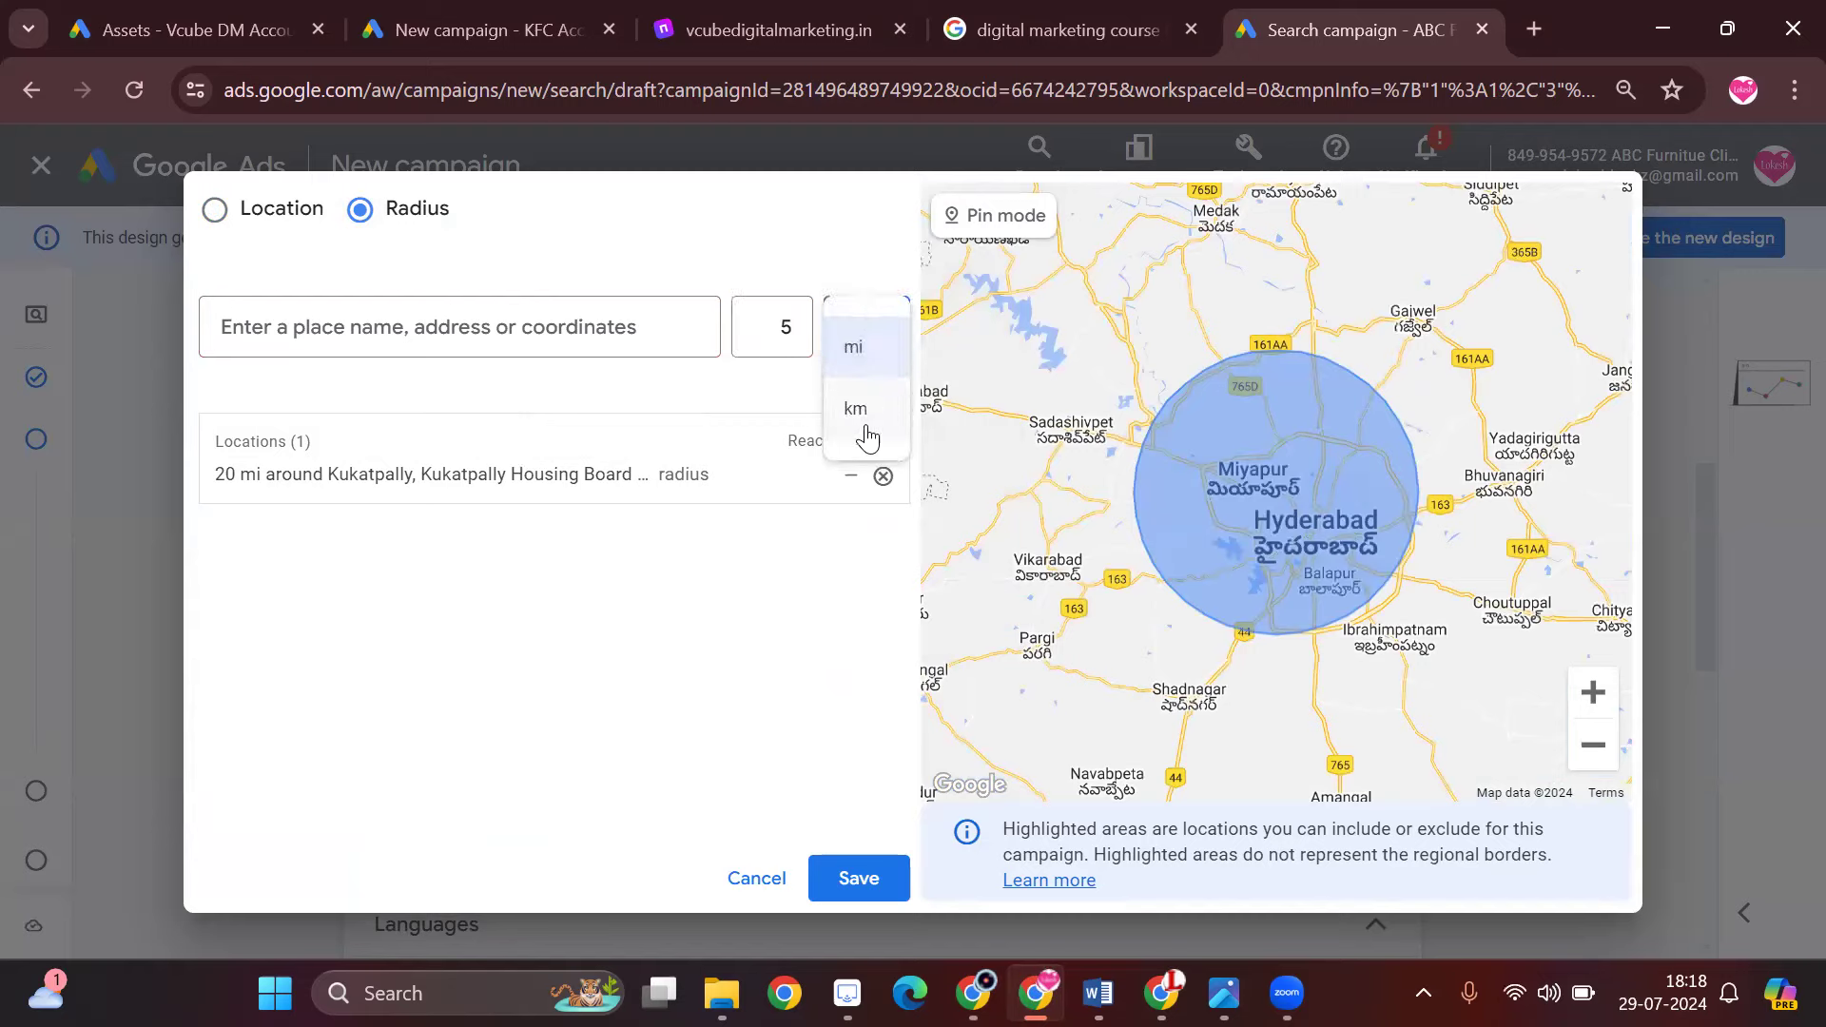
left_click(861, 416)
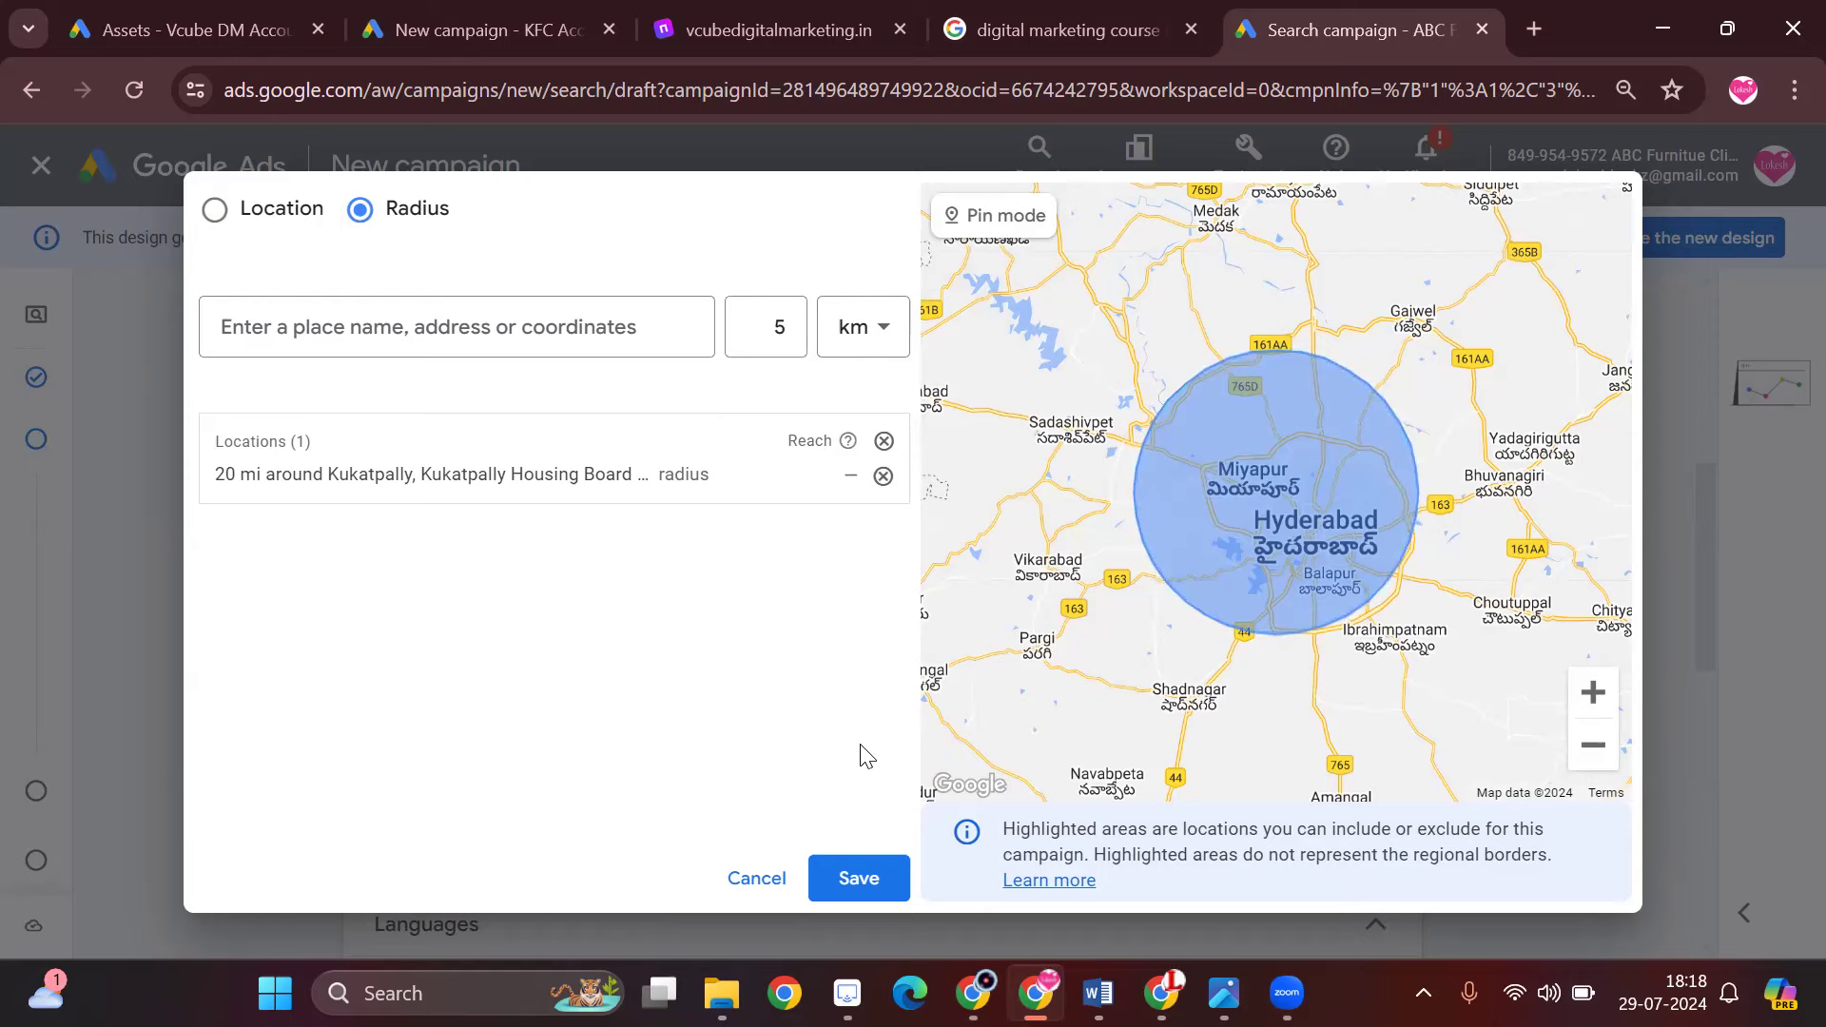
left_click(848, 879)
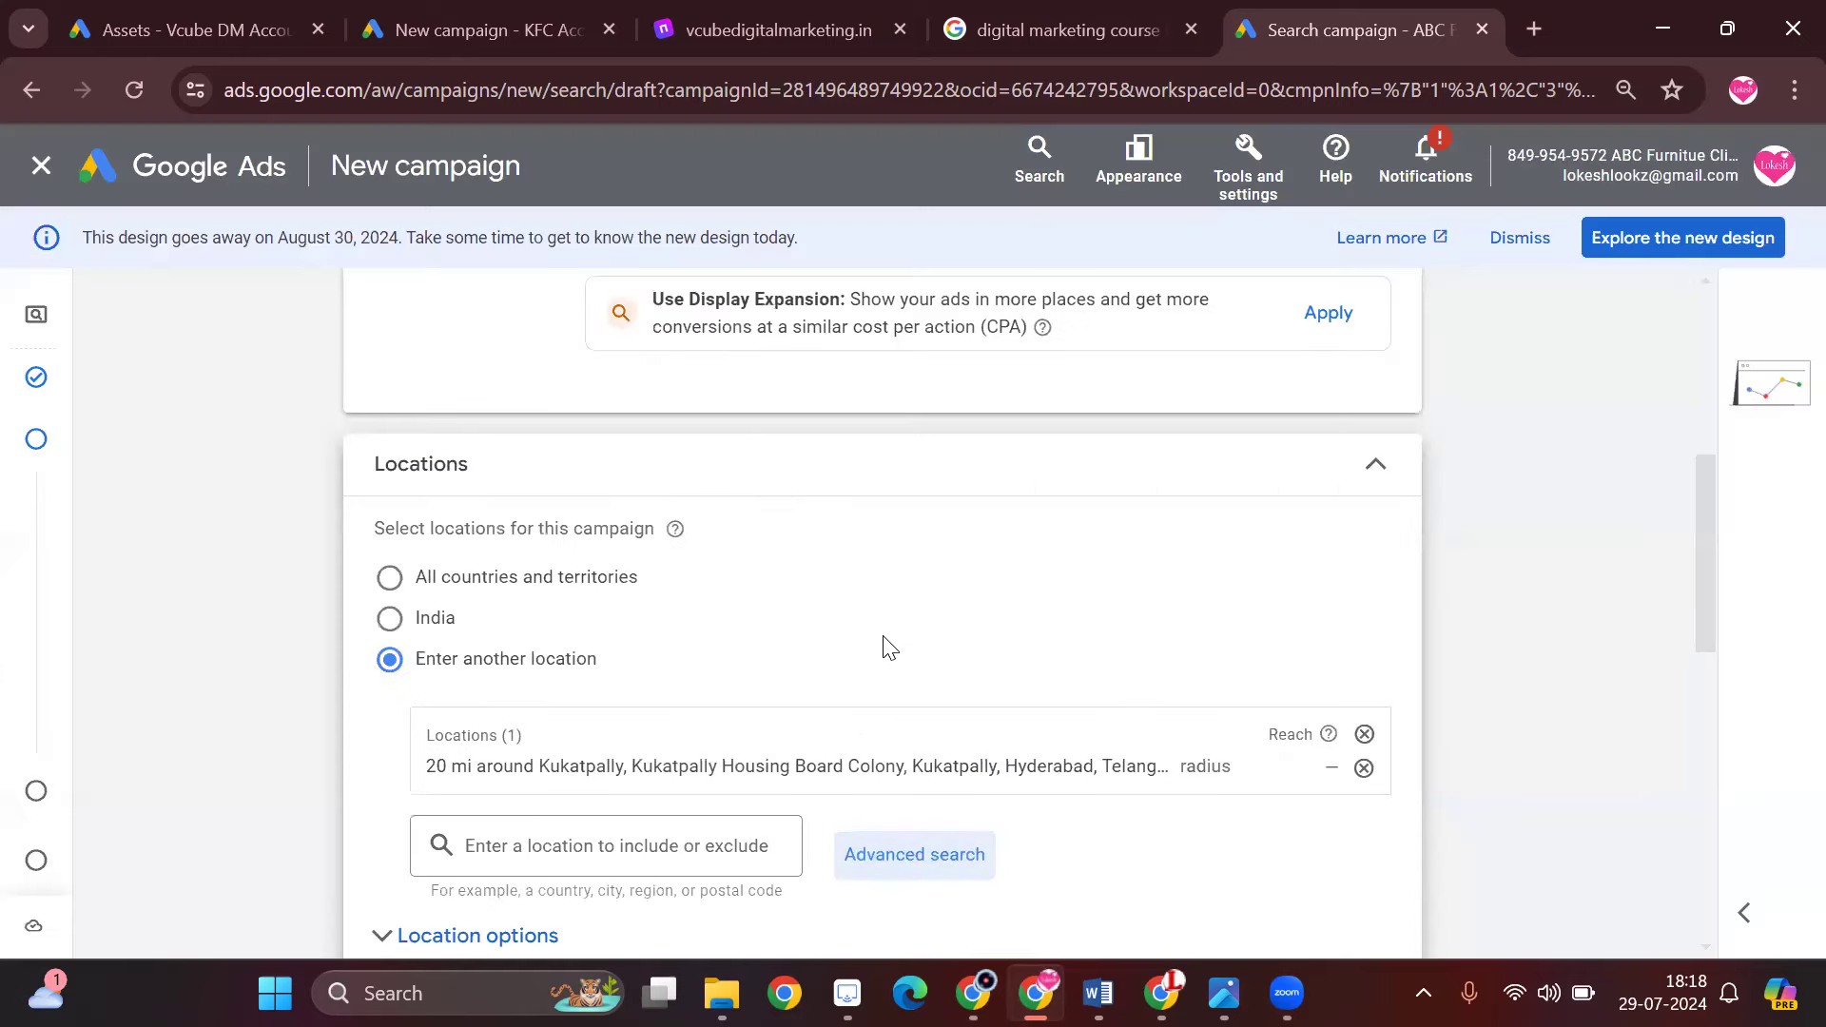
- Highlight the Languages heading, keep English as the campaign language, and continue to keyword and asset generation
scroll(884, 647, "down", 6)
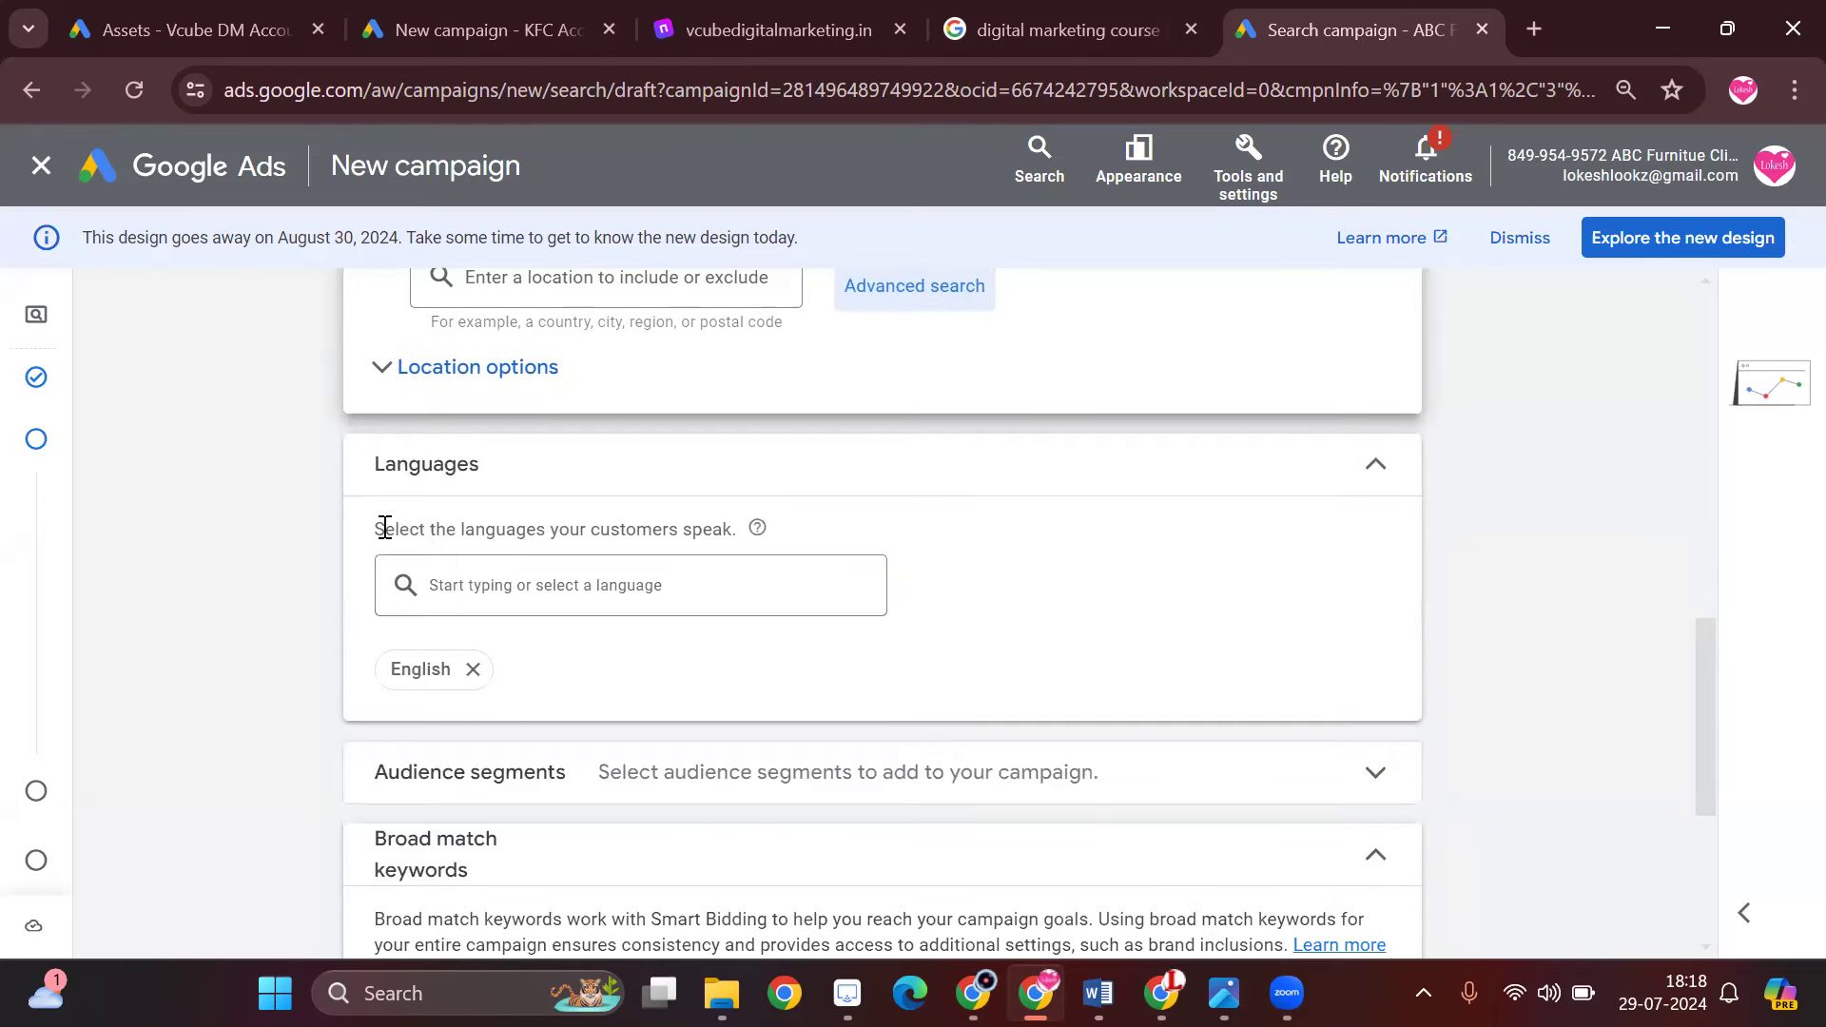
double_click(465, 482)
left_click_drag(429, 526, 476, 530)
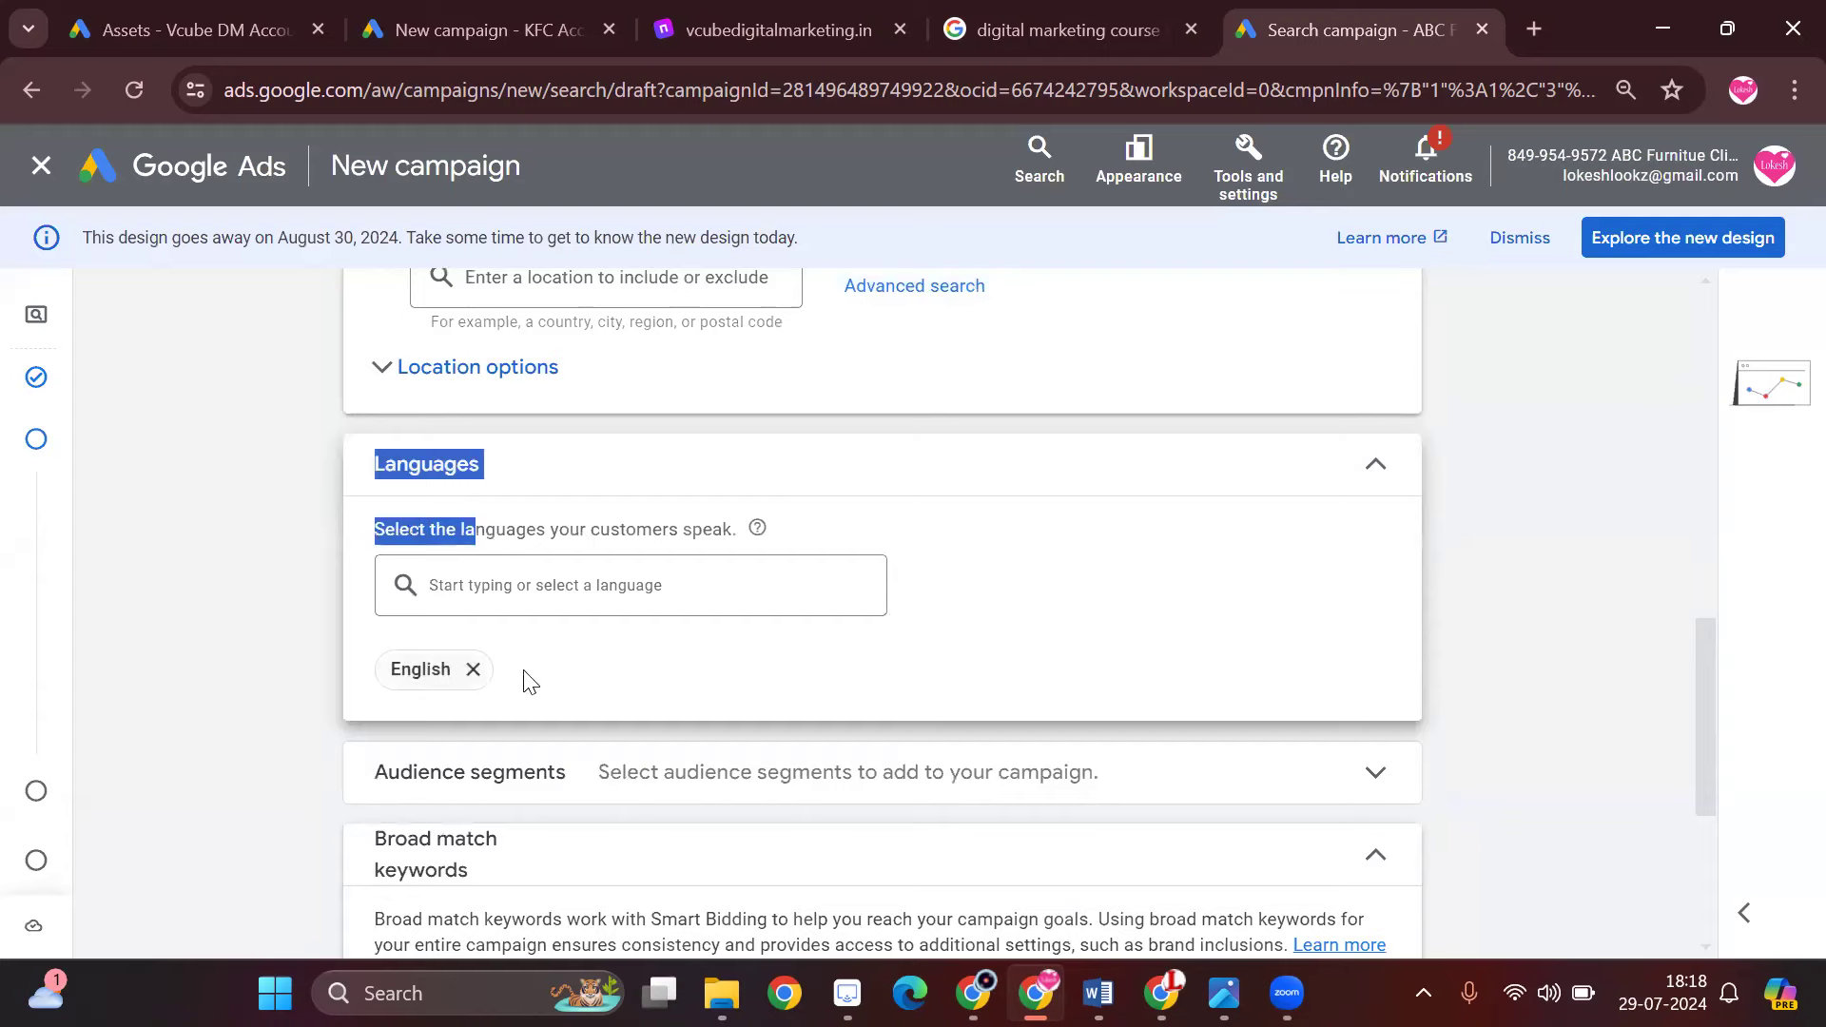
left_click(565, 659)
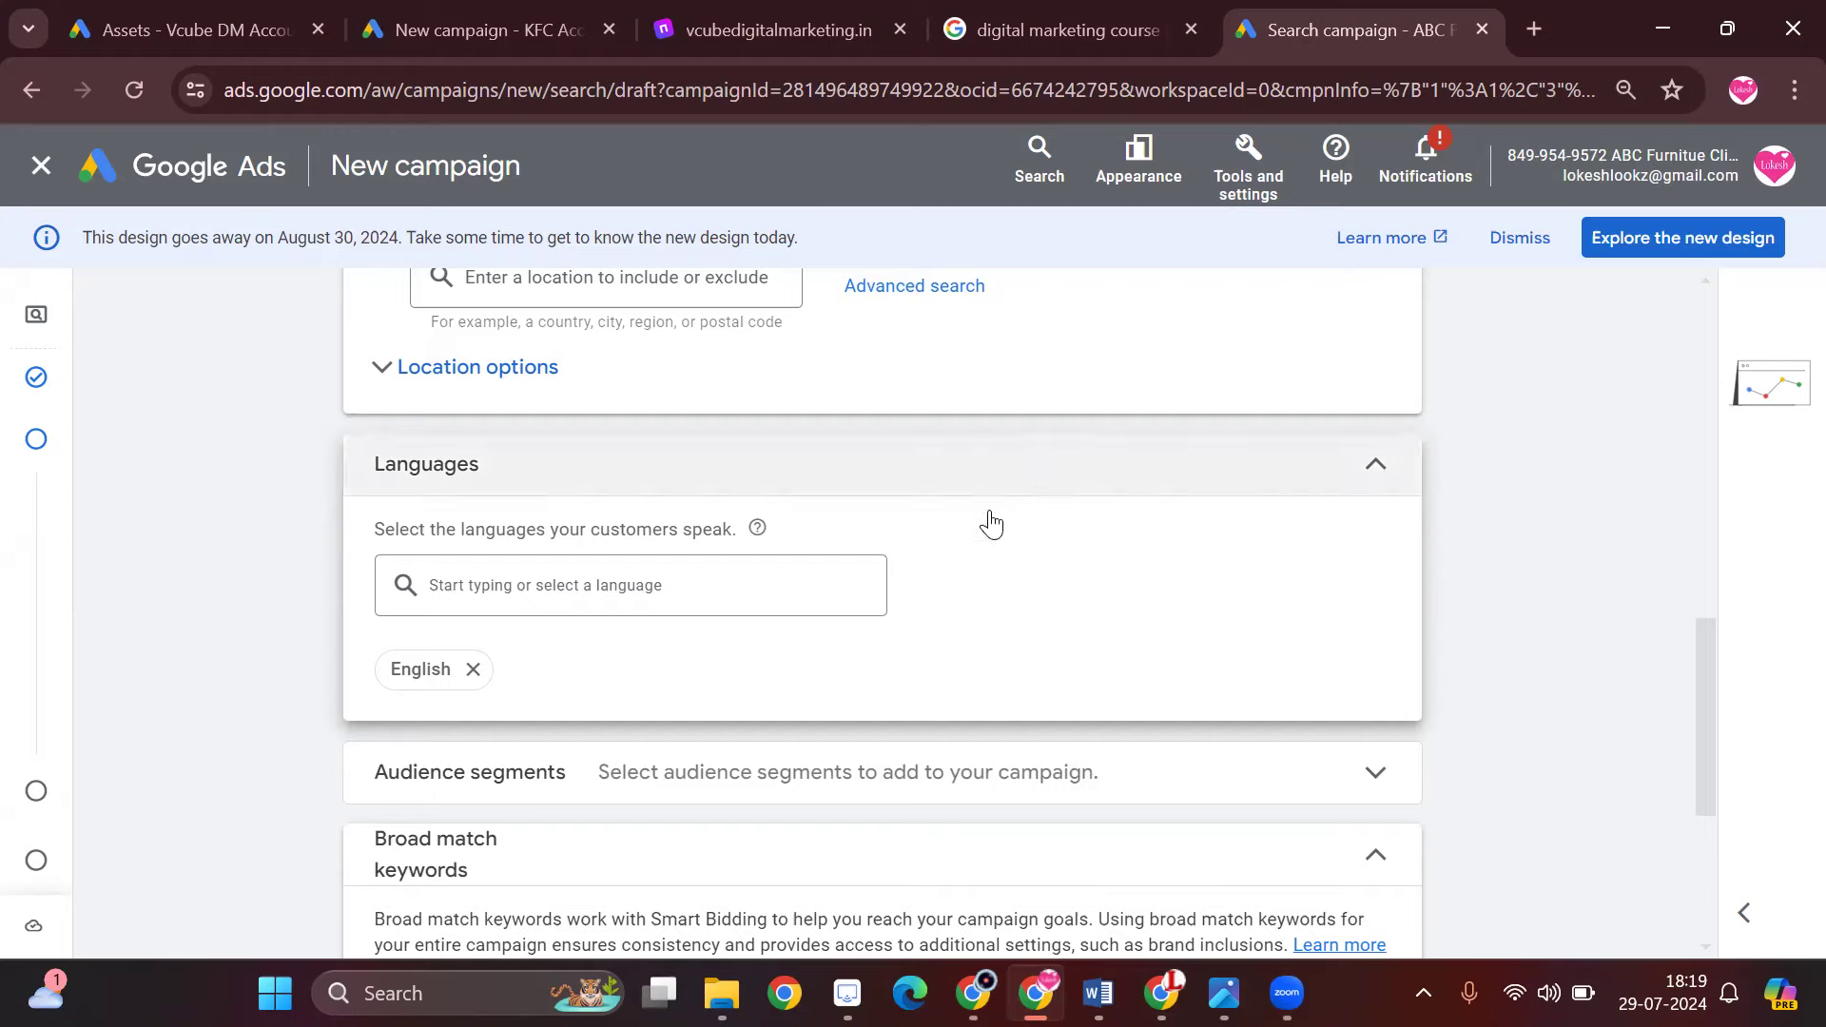
scroll(1054, 628, "down", 5)
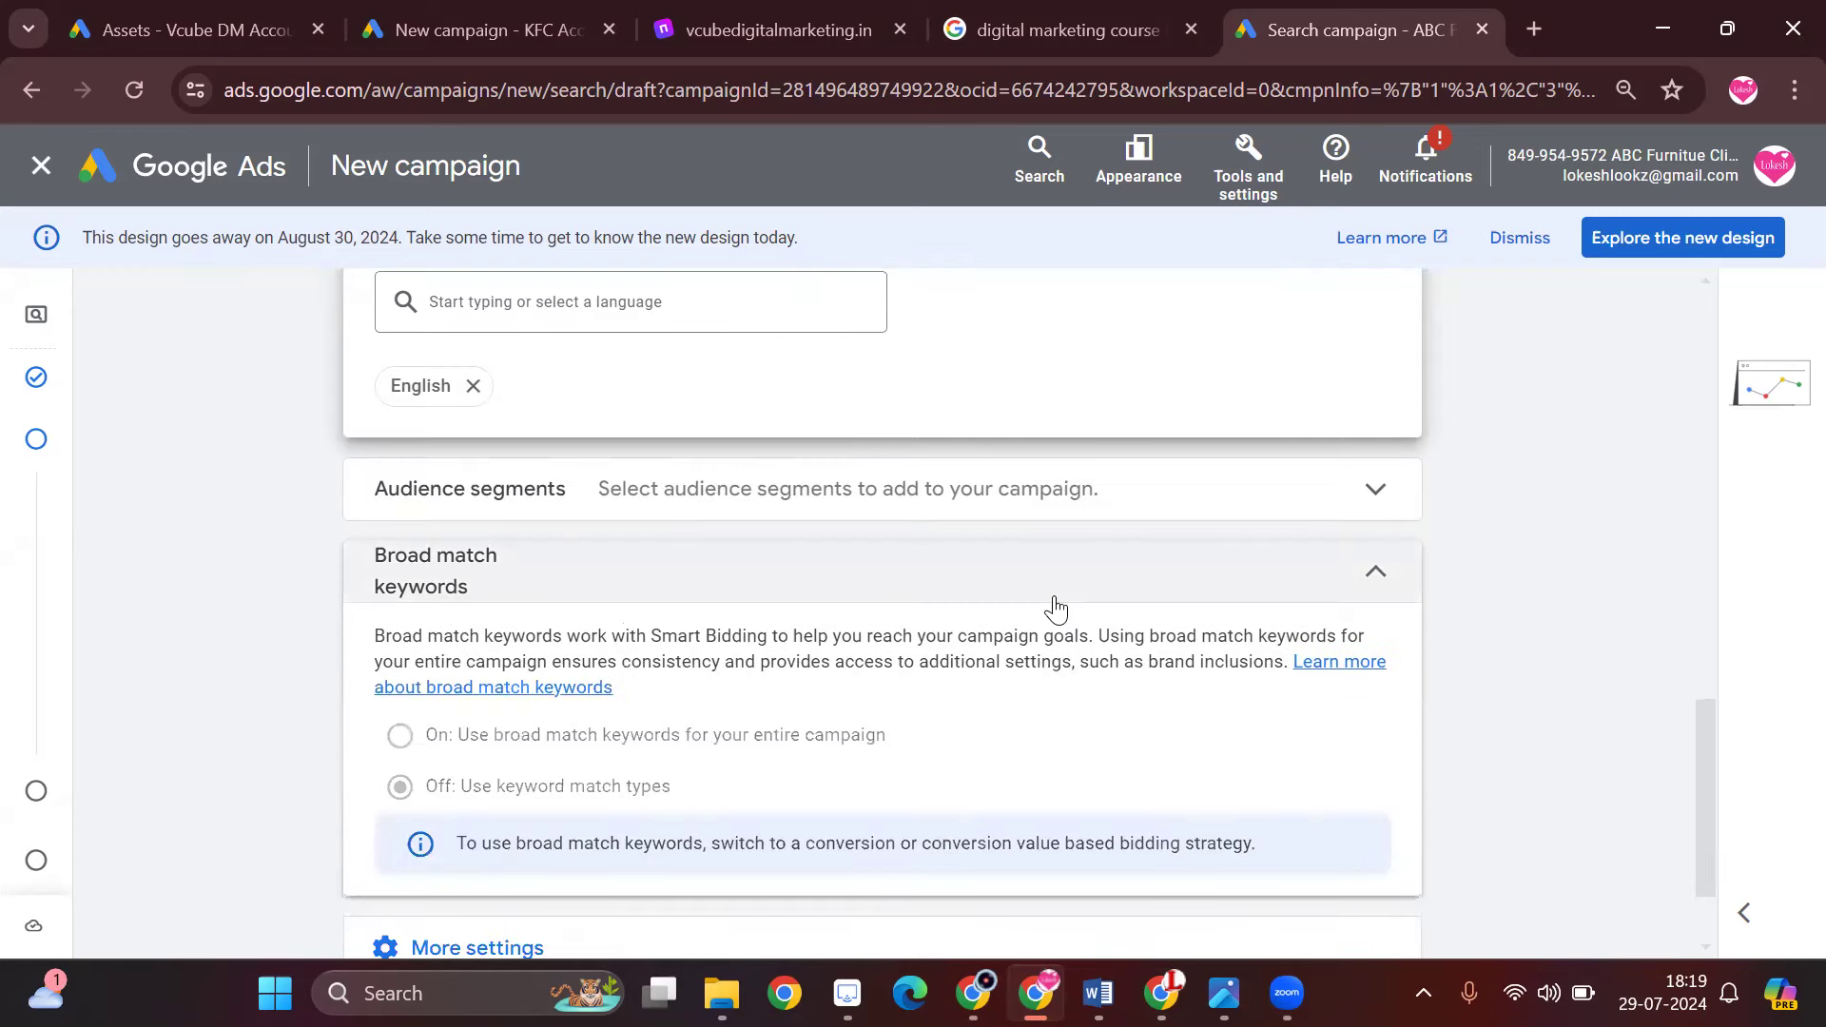
left_click(1373, 883)
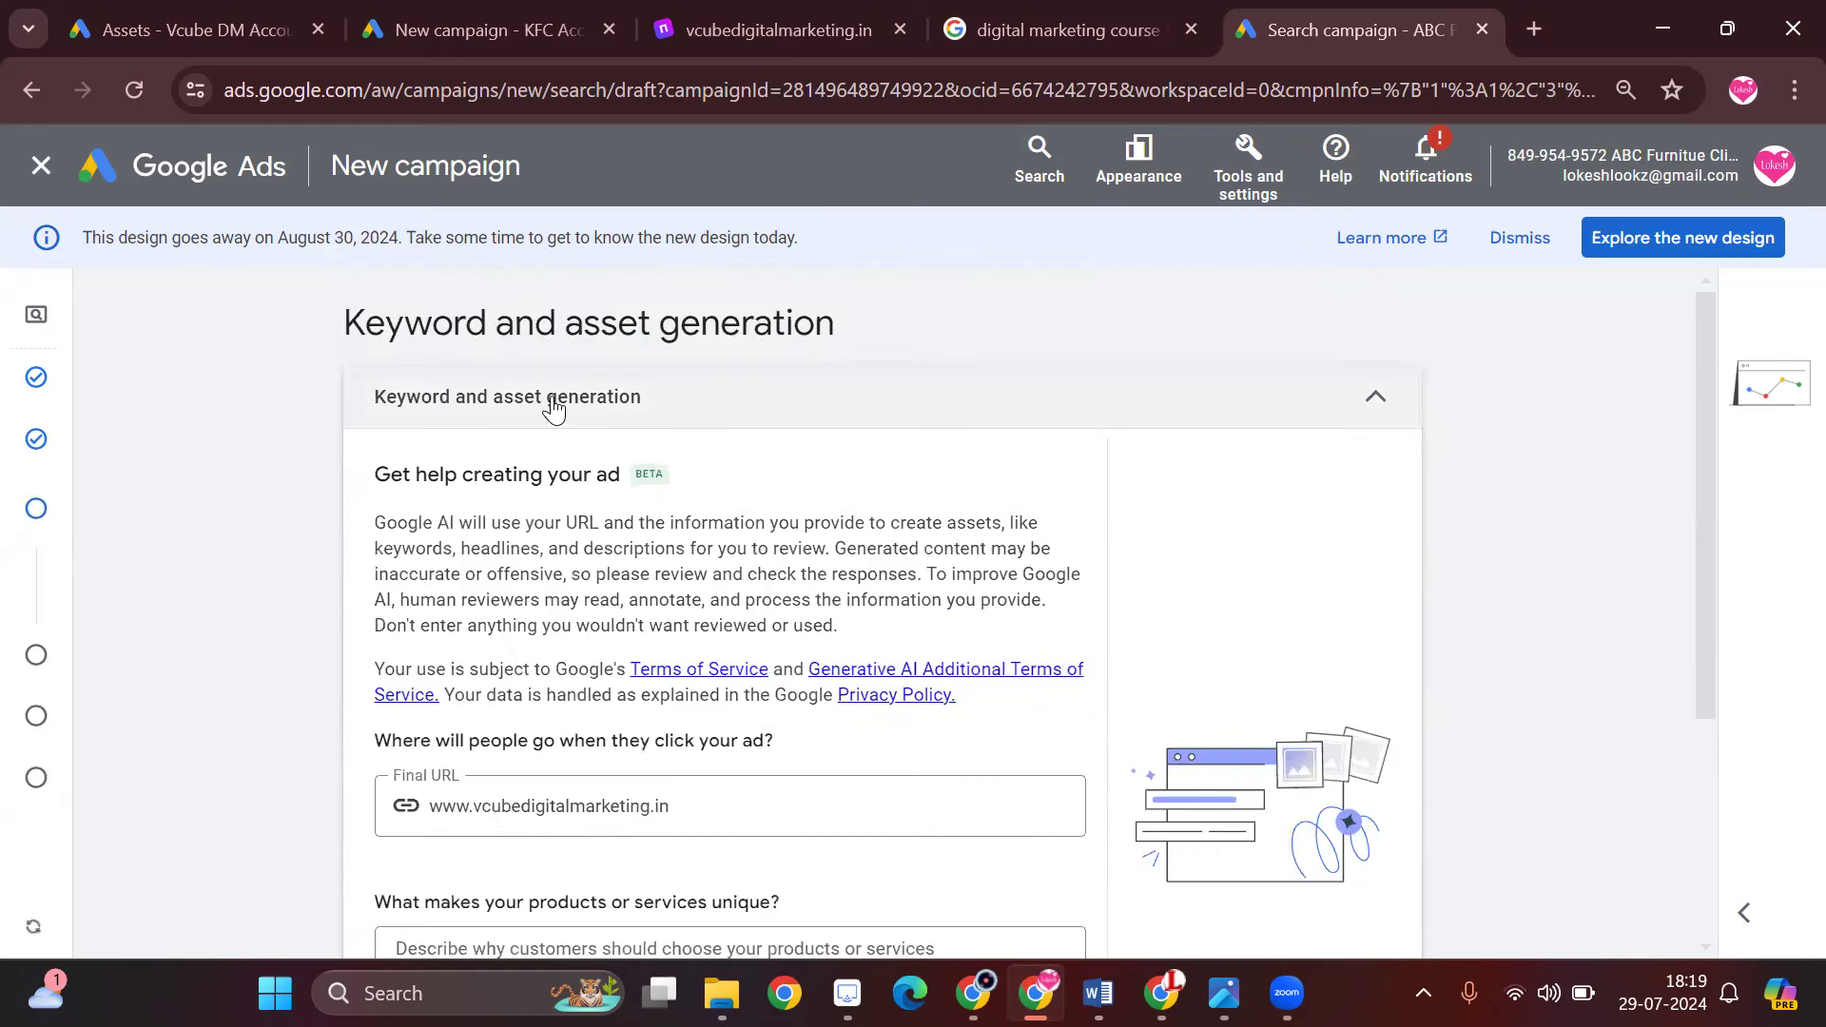
- Review the Keyword and asset generation page and skip it without generating any assets
left_click_drag(340, 333, 919, 342)
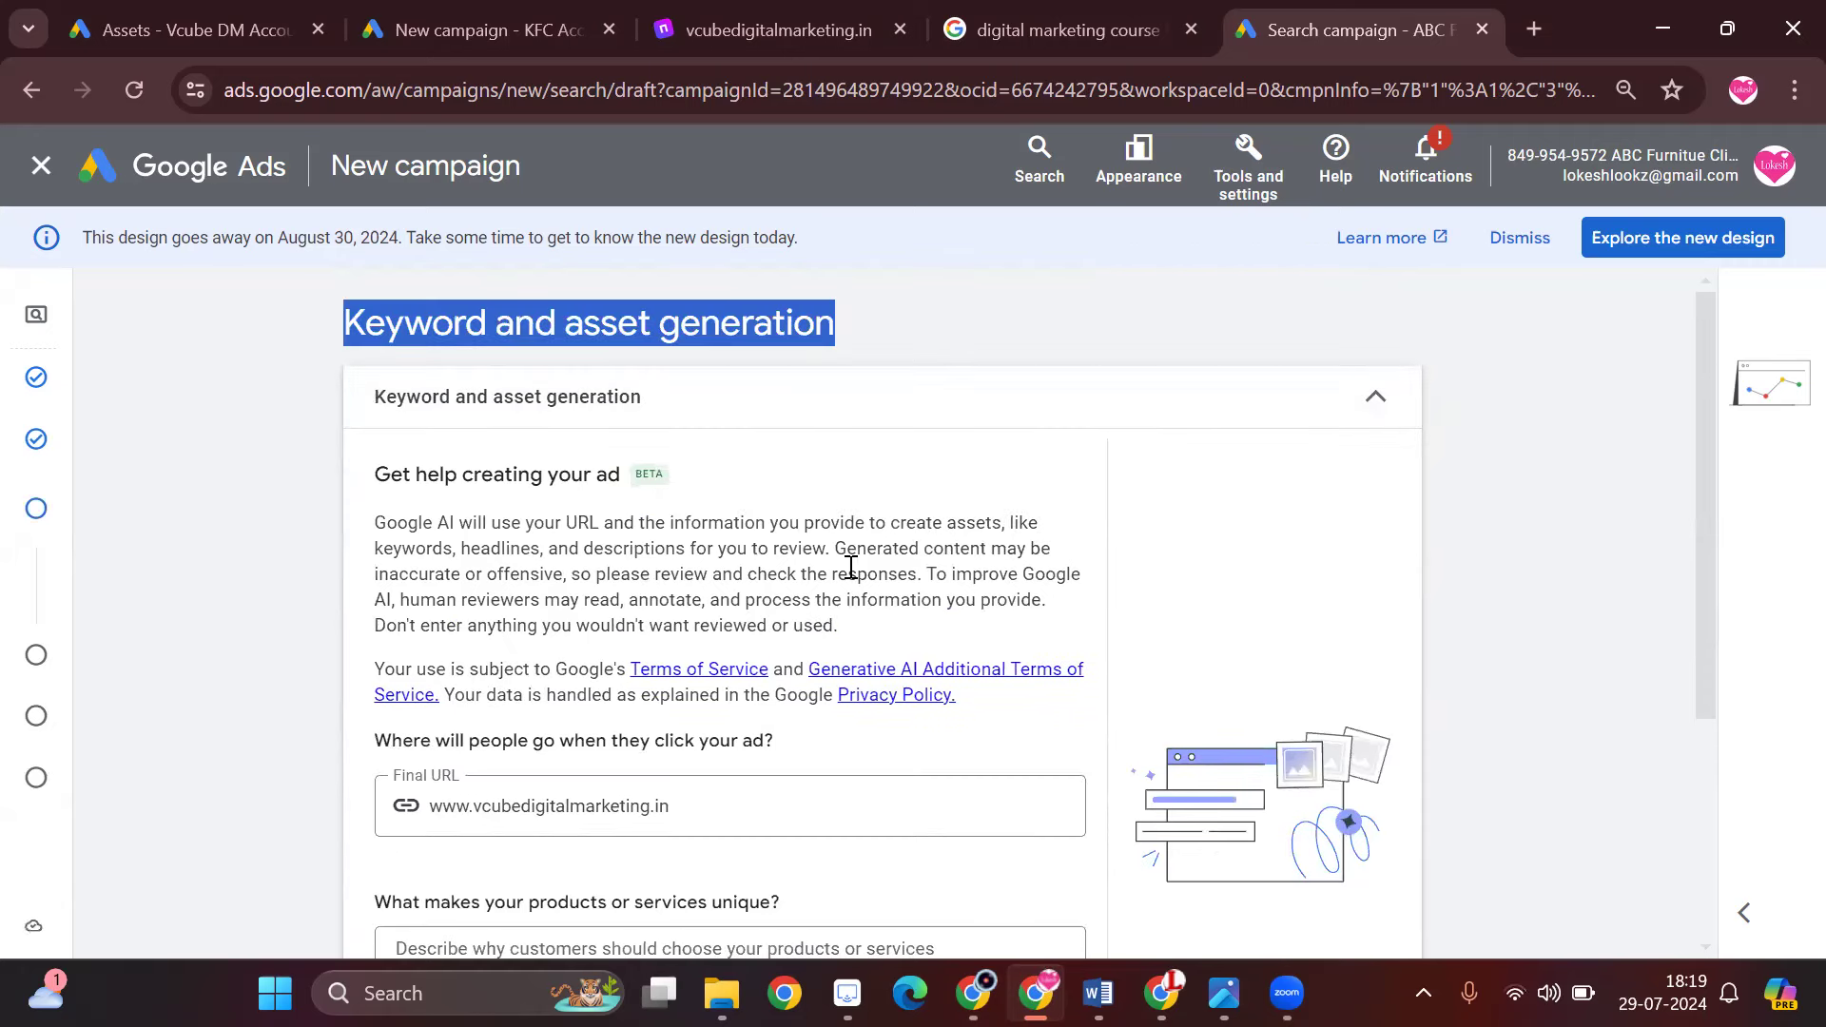
scroll(847, 590, "down", 3)
scroll(951, 652, "up", 2)
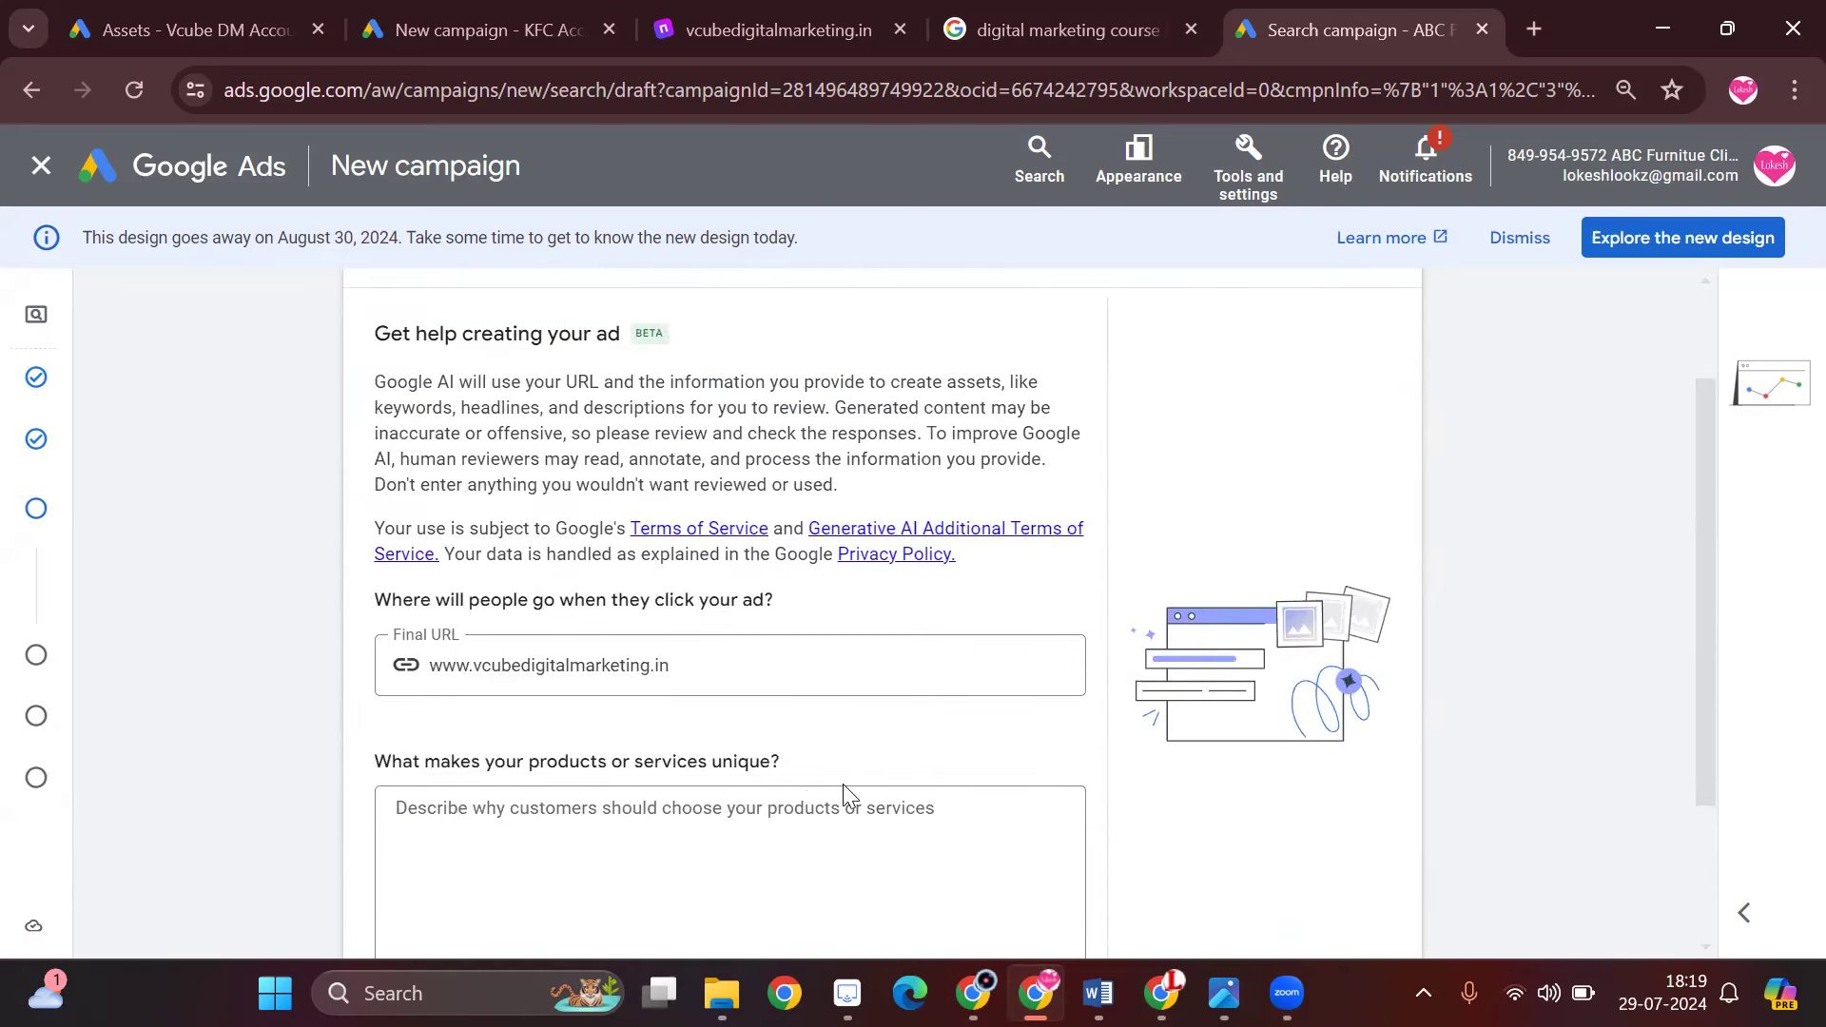
scroll(919, 742, "down", 3)
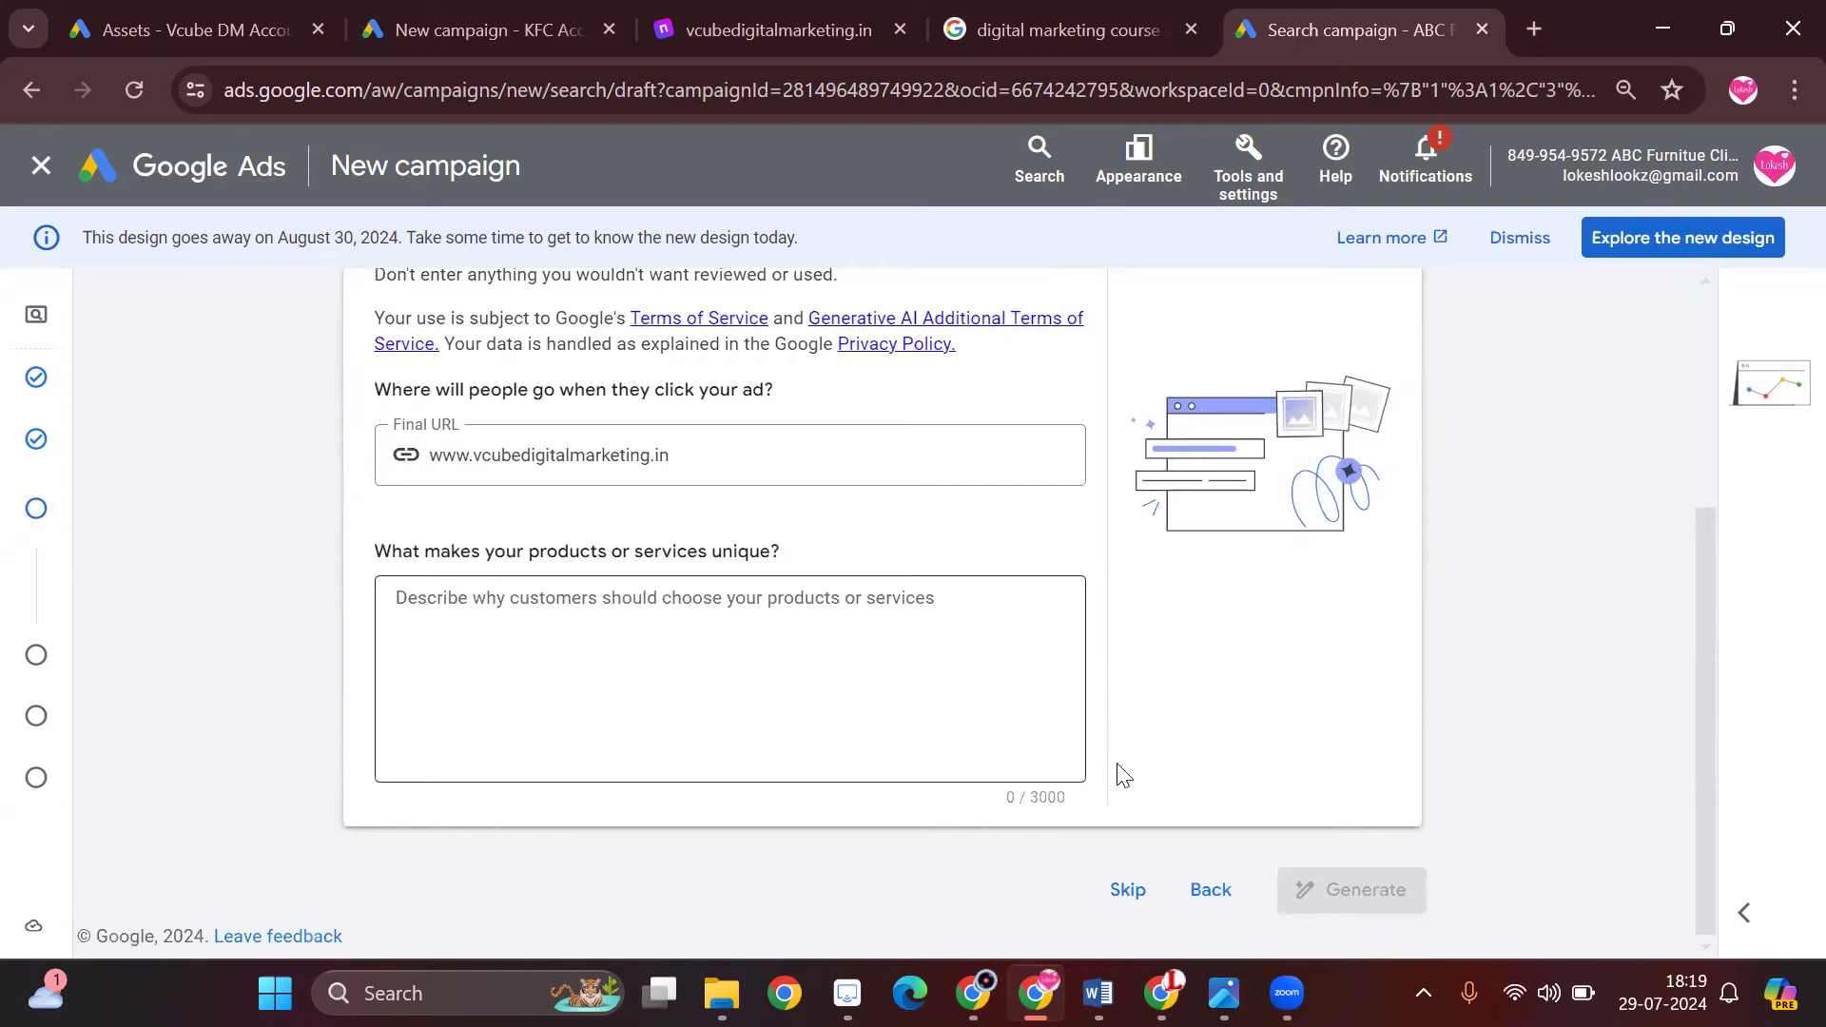
left_click(1148, 910)
left_click(1146, 897)
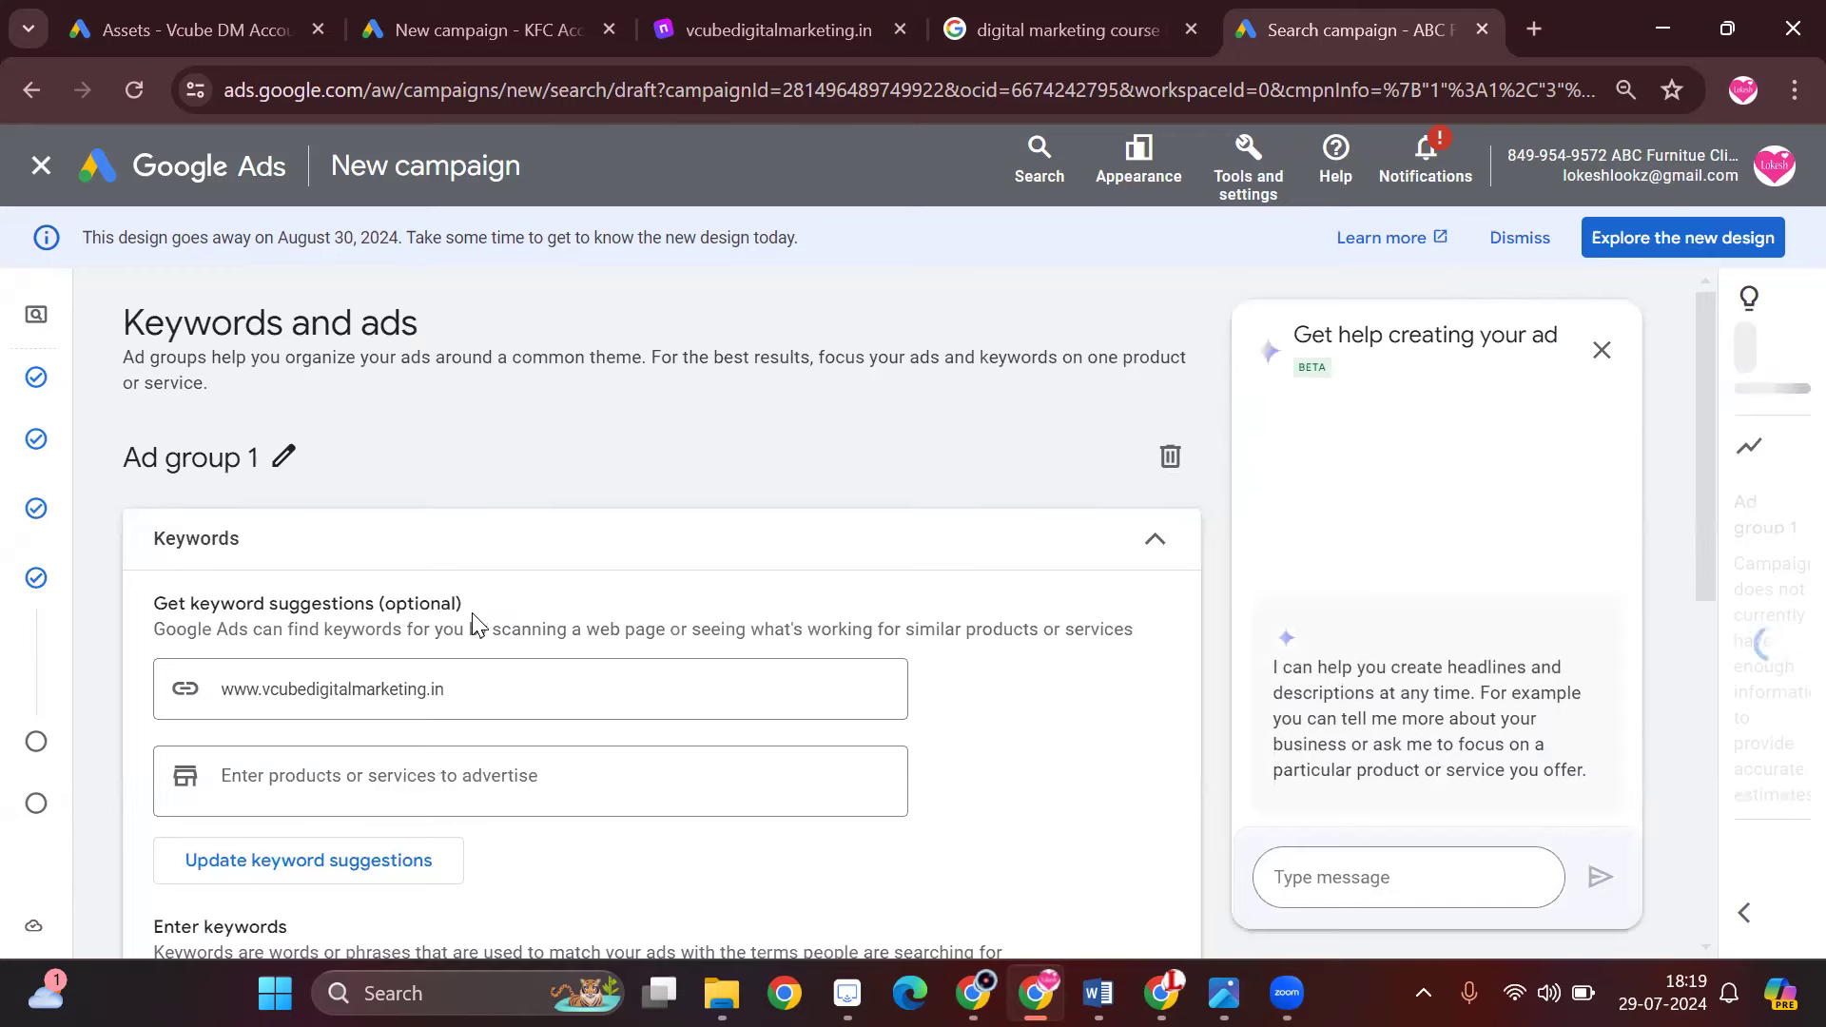
- Delete all the suggested keywords from the Enter keywords box of Ad group 1
scroll(1039, 637, "down", 10)
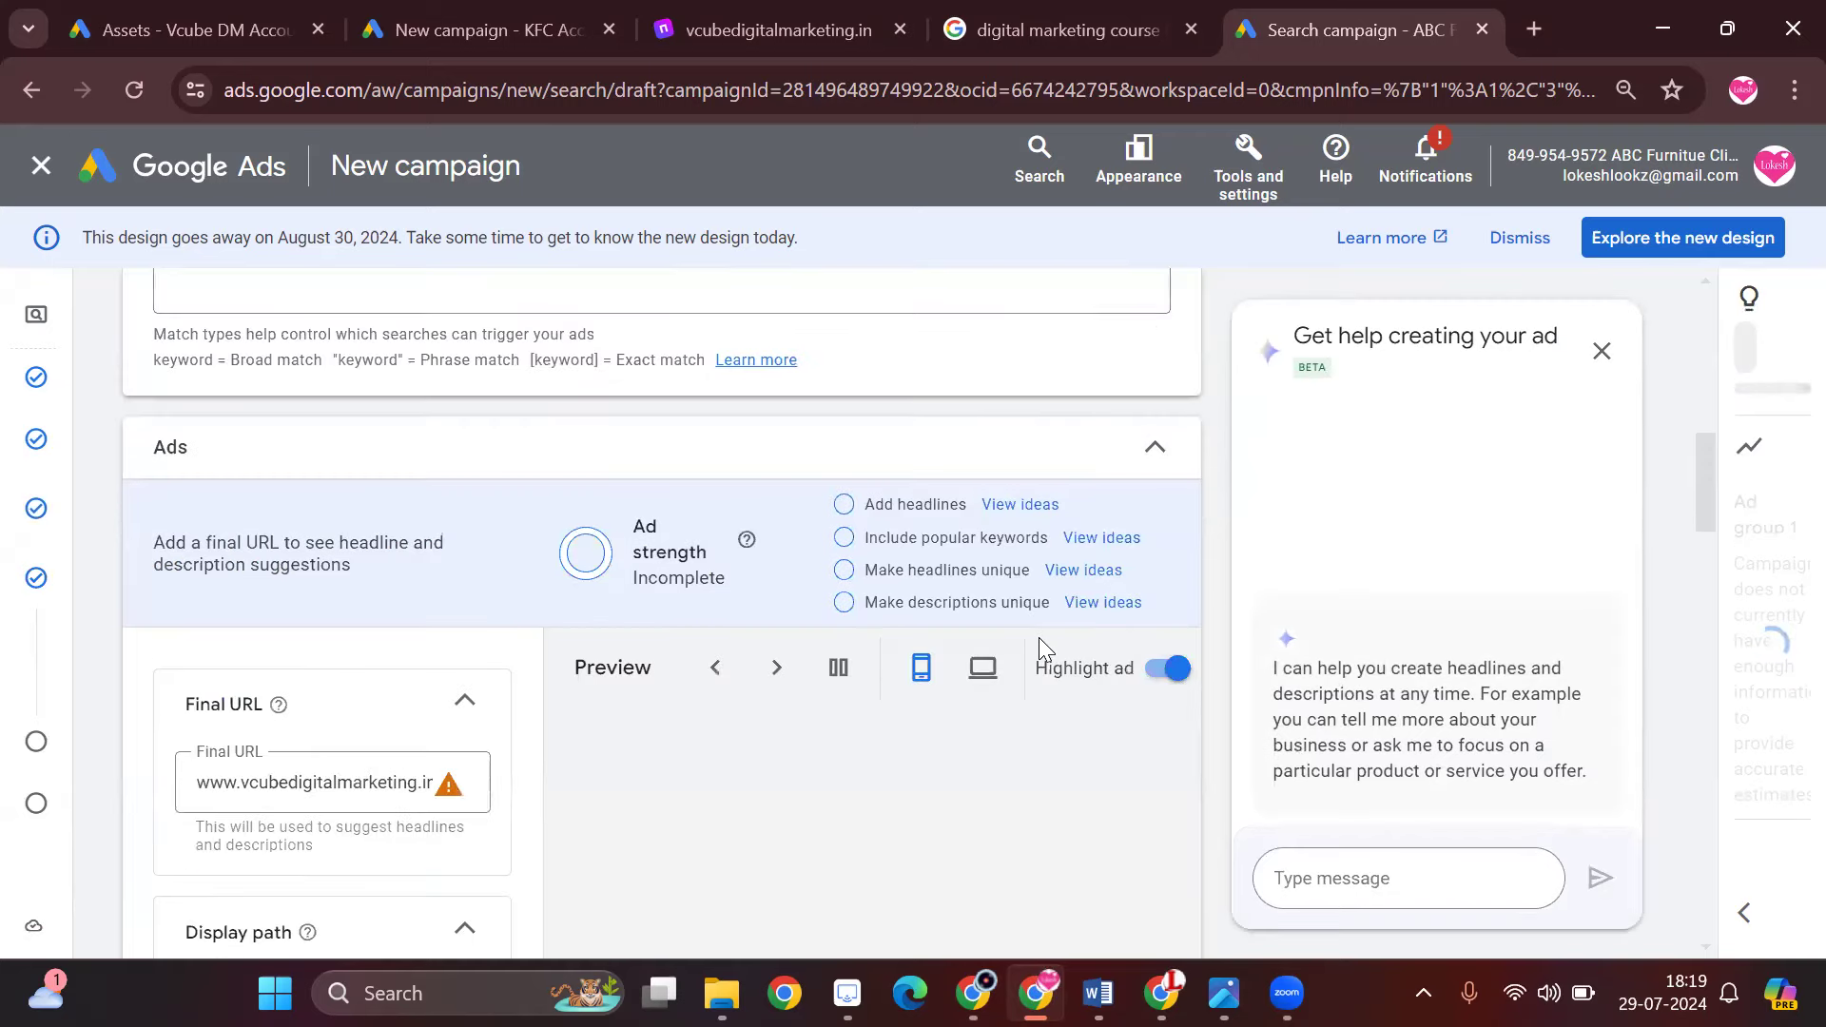
scroll(1039, 637, "up", 2)
scroll(1039, 638, "up", 7)
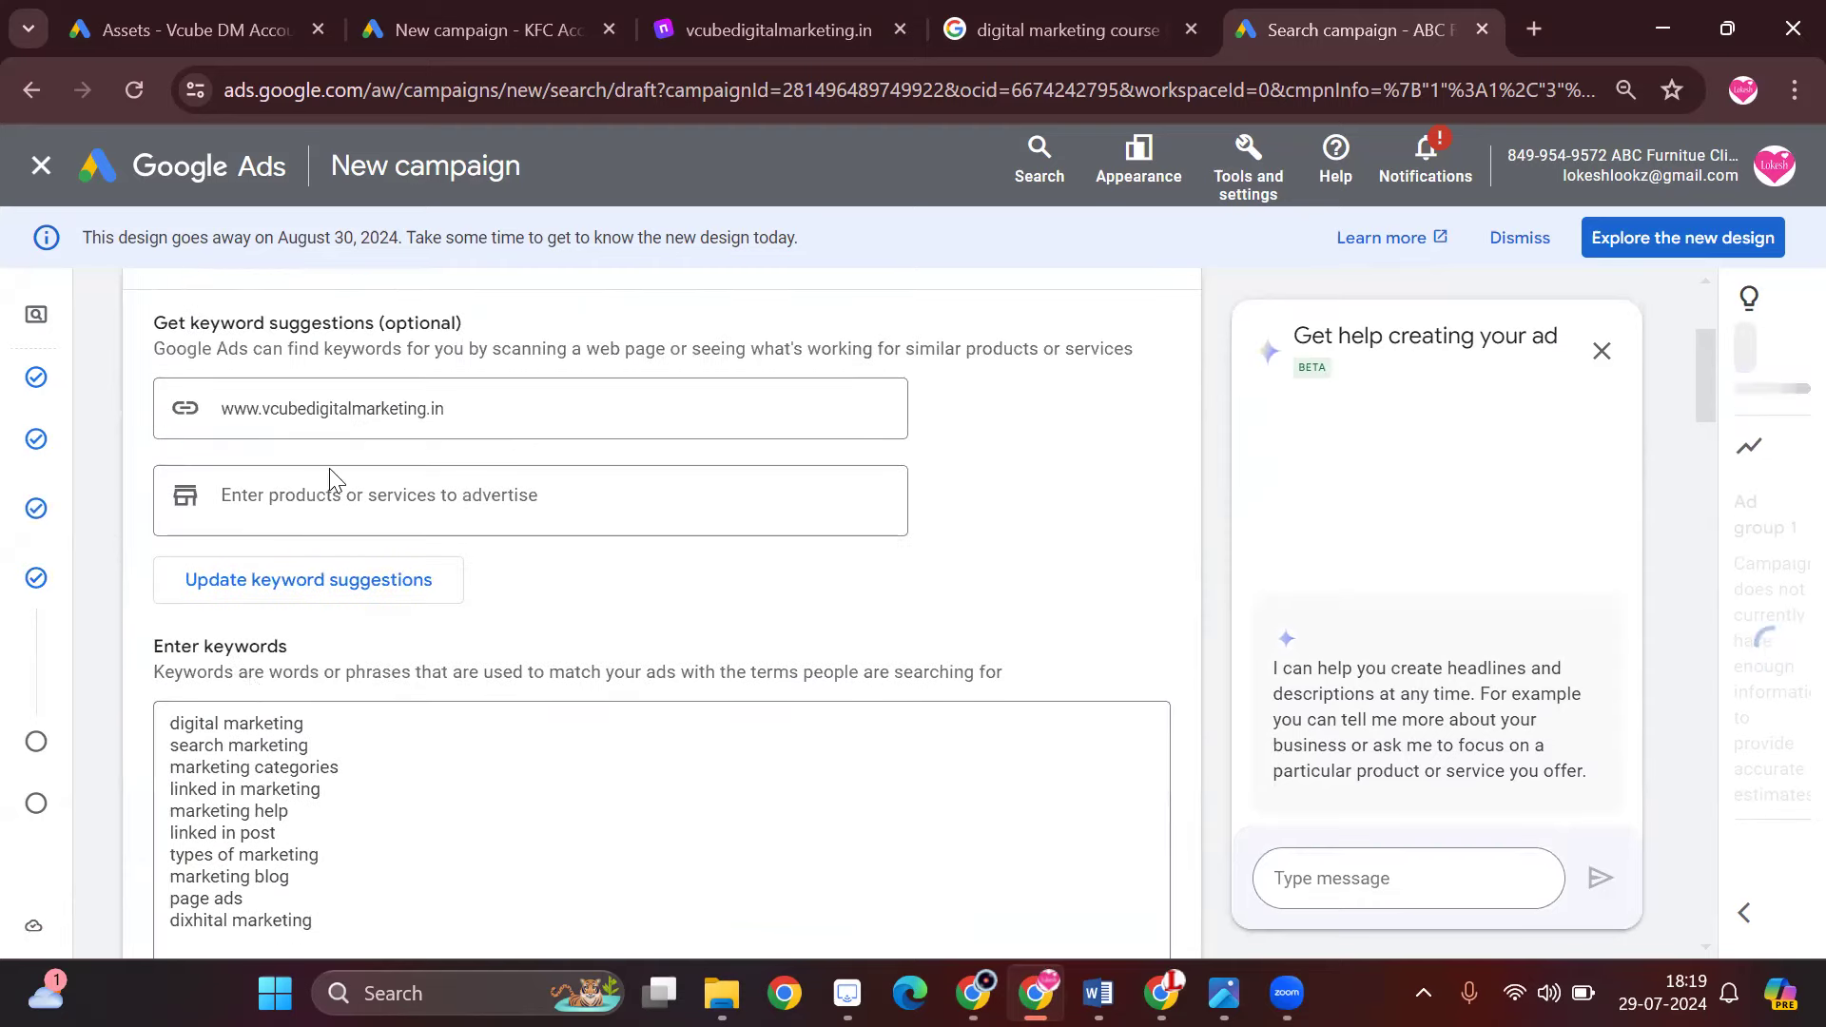
scroll(295, 552, "down", 2)
left_click_drag(317, 782, 157, 574)
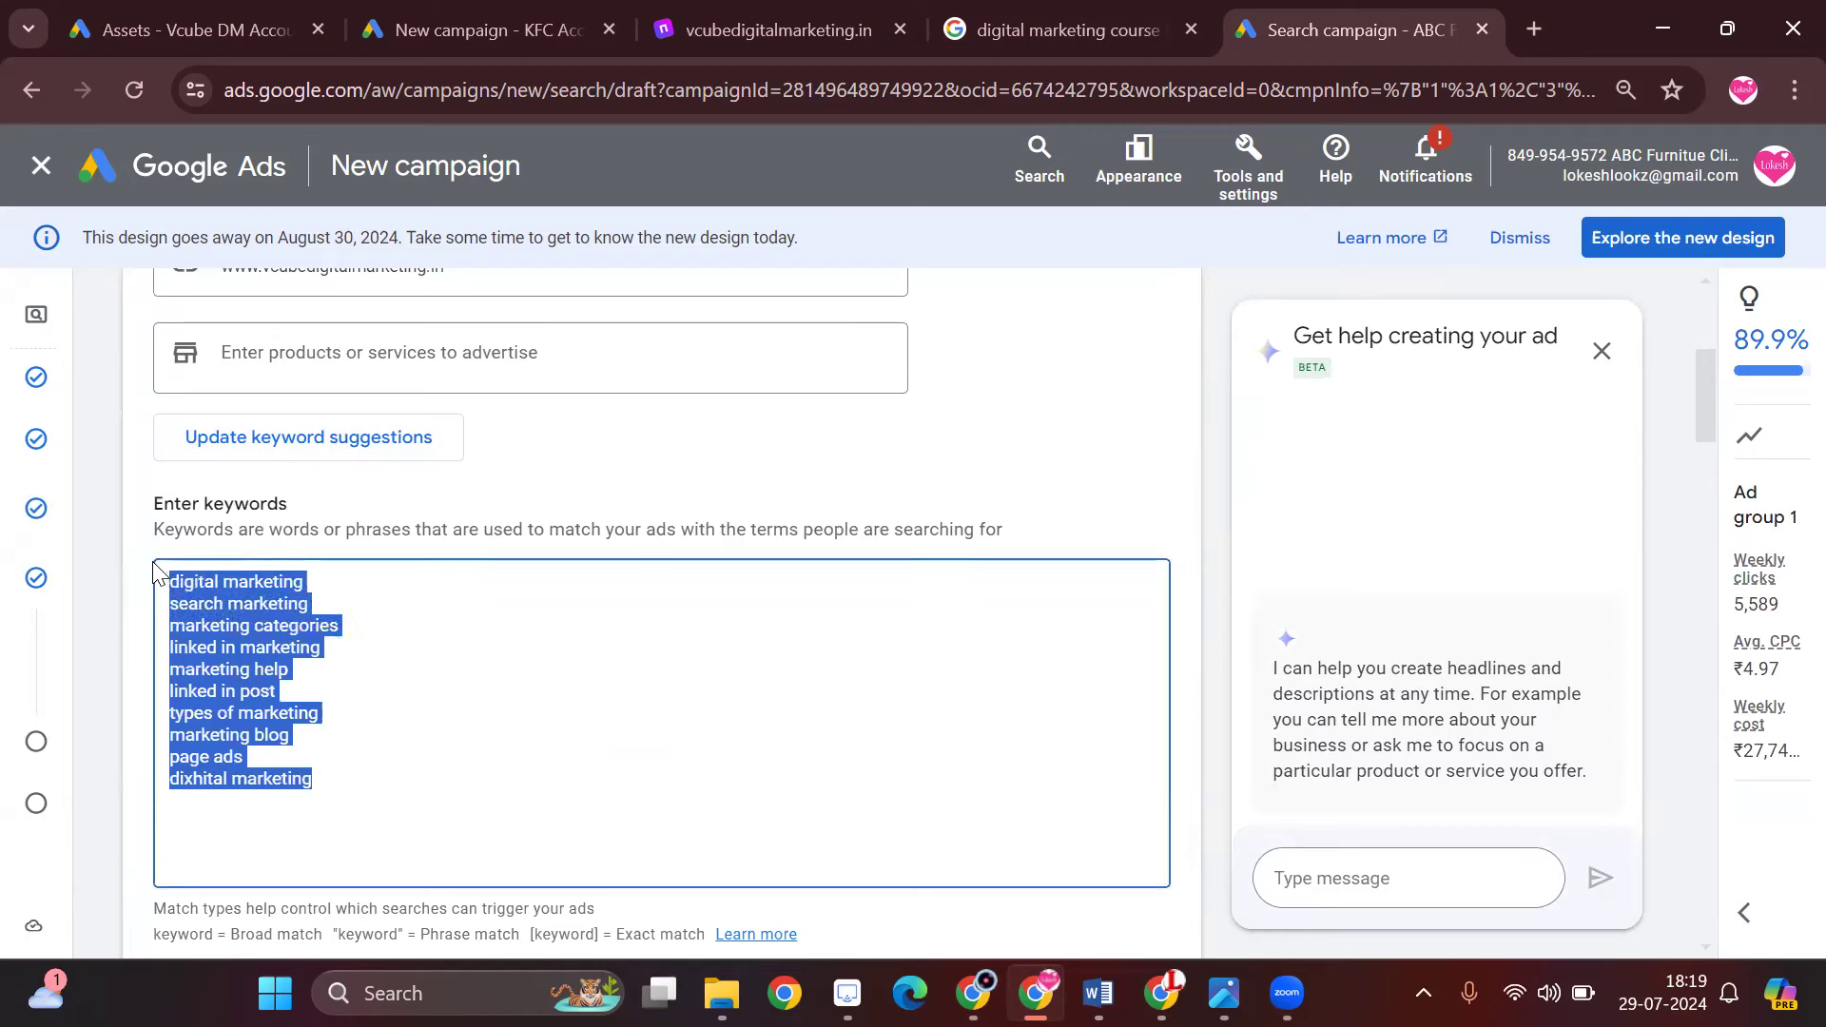
key("BackSpace")
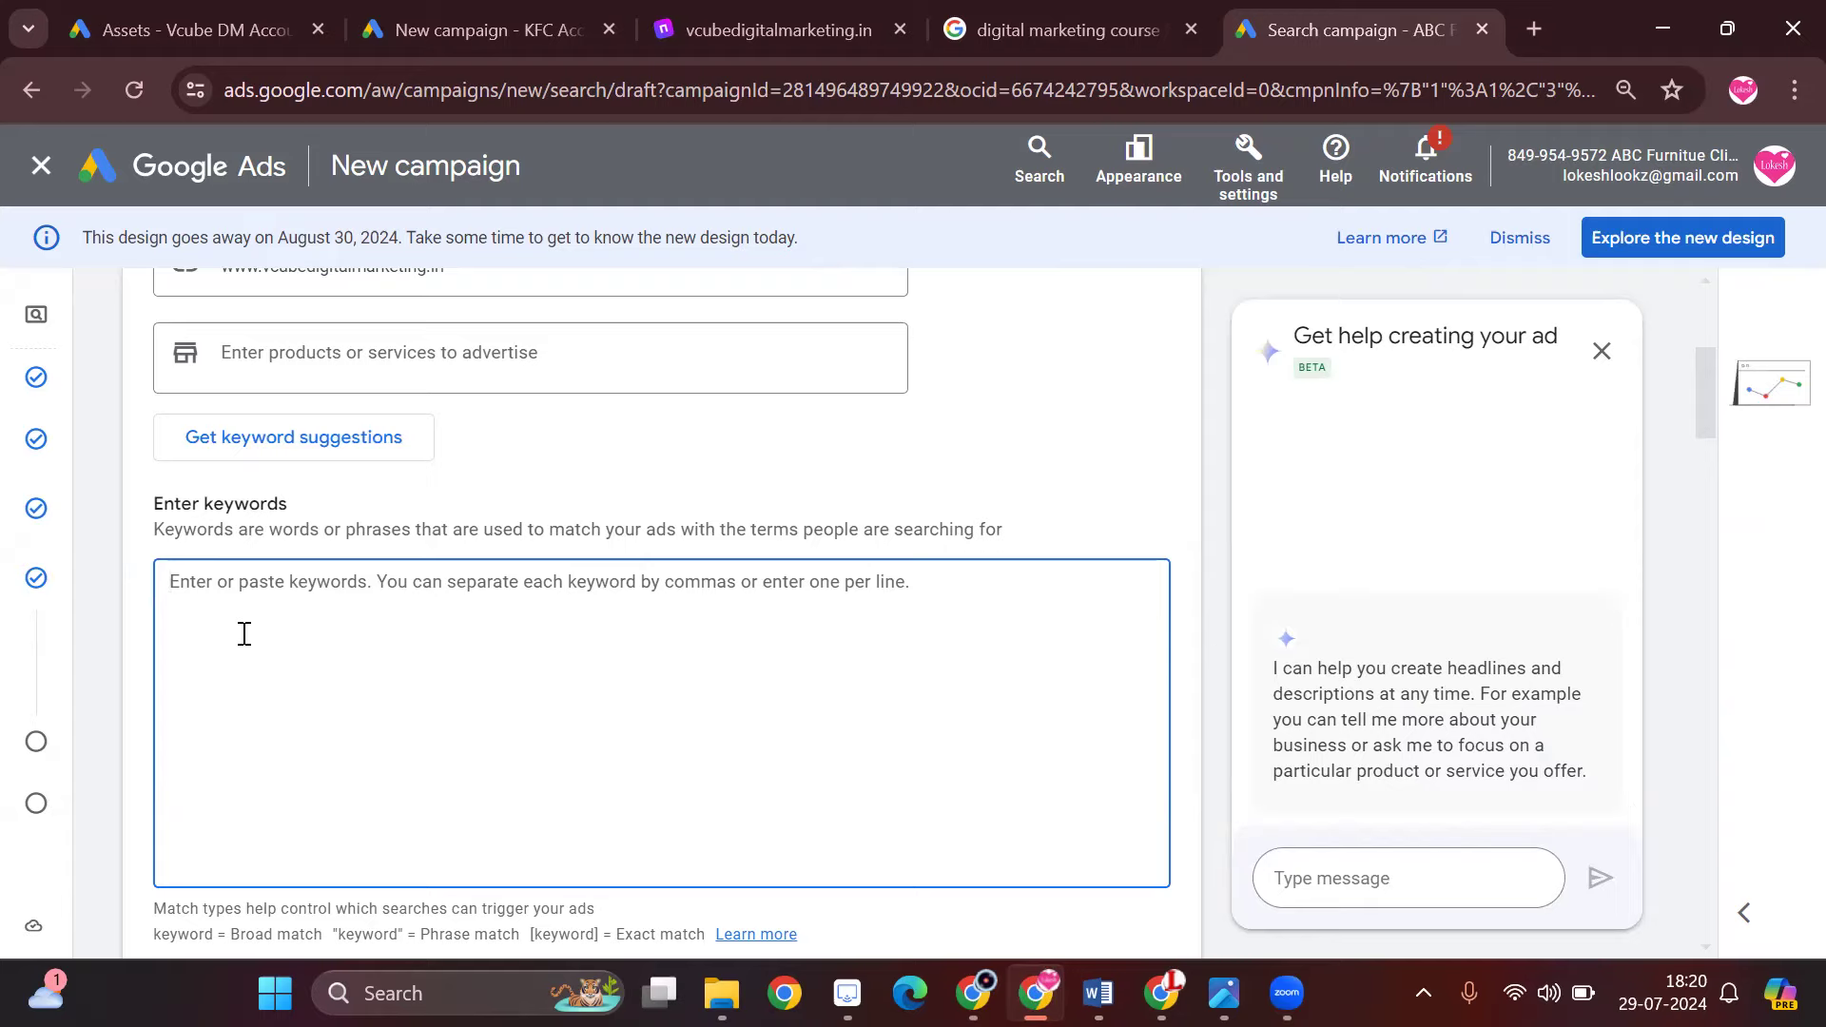
- Enter the keyword "Digital Marketing Course in Hyderabad" for Ad group 1, capitalising Digital, Marketing and Course
type("digital ma")
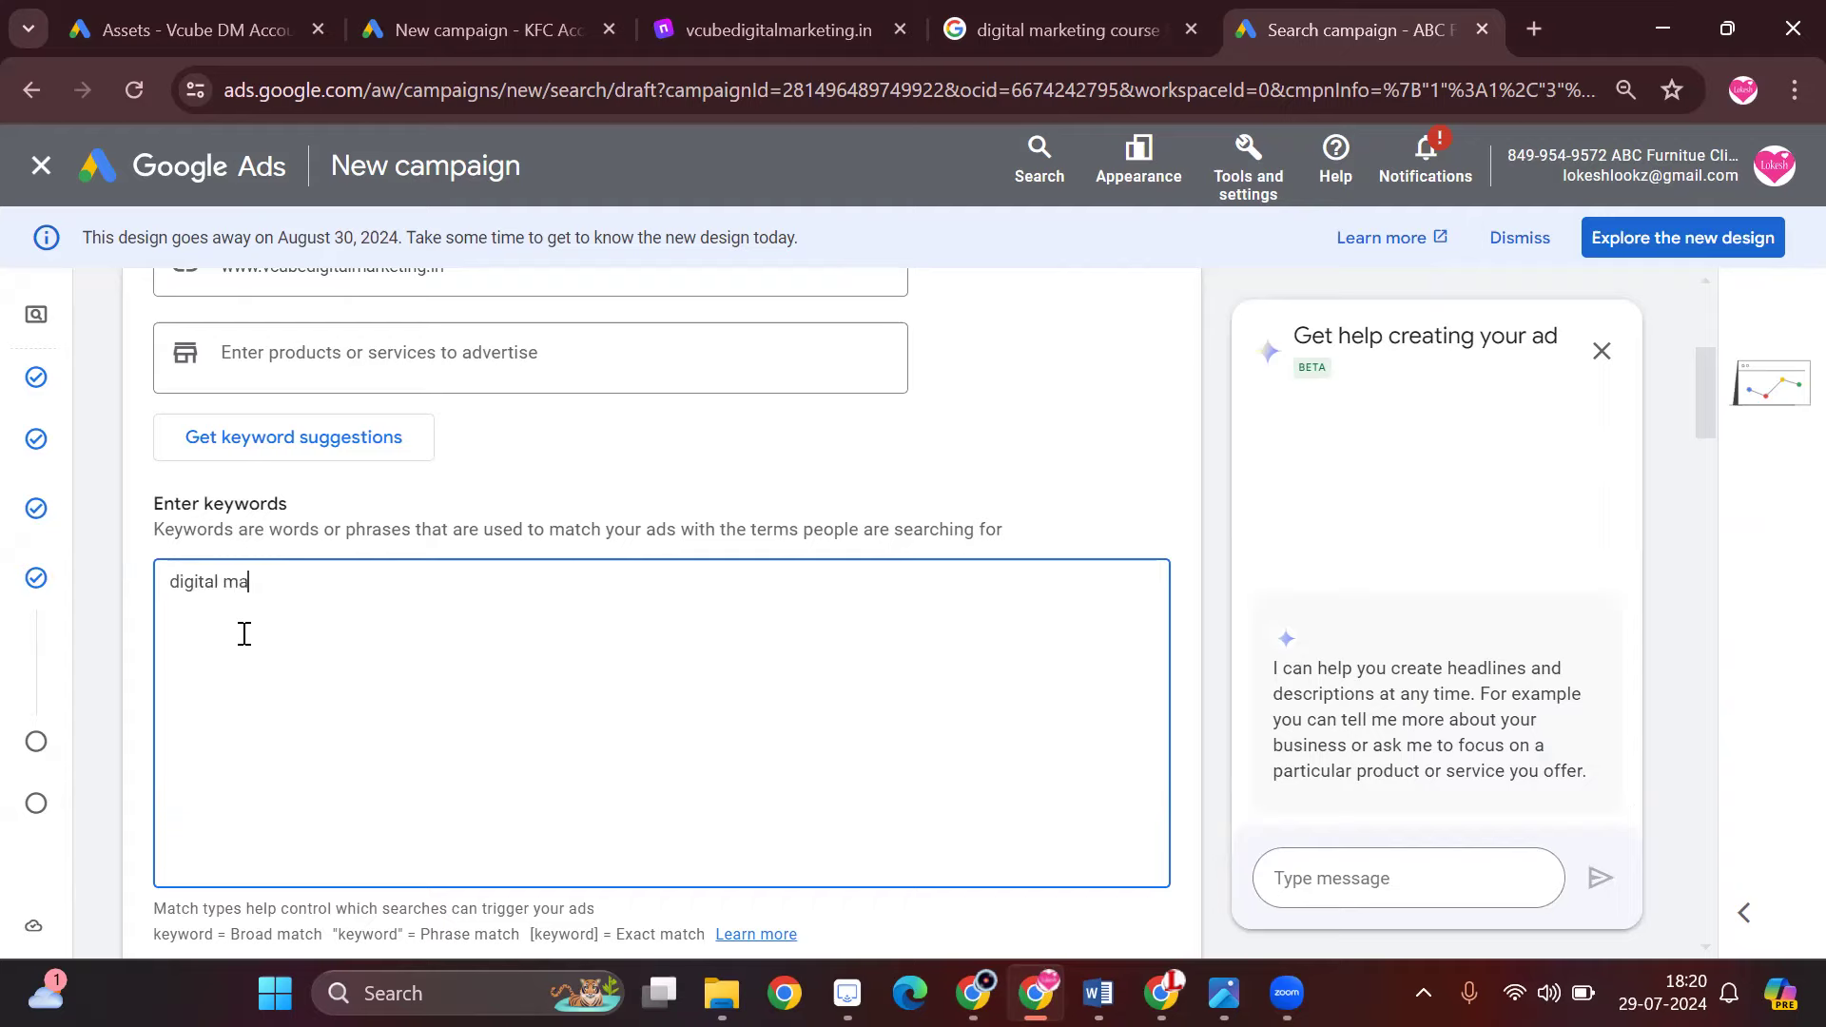
type("rketing course in Hyderabad")
left_click(183, 585)
key("BackSpace")
type("D")
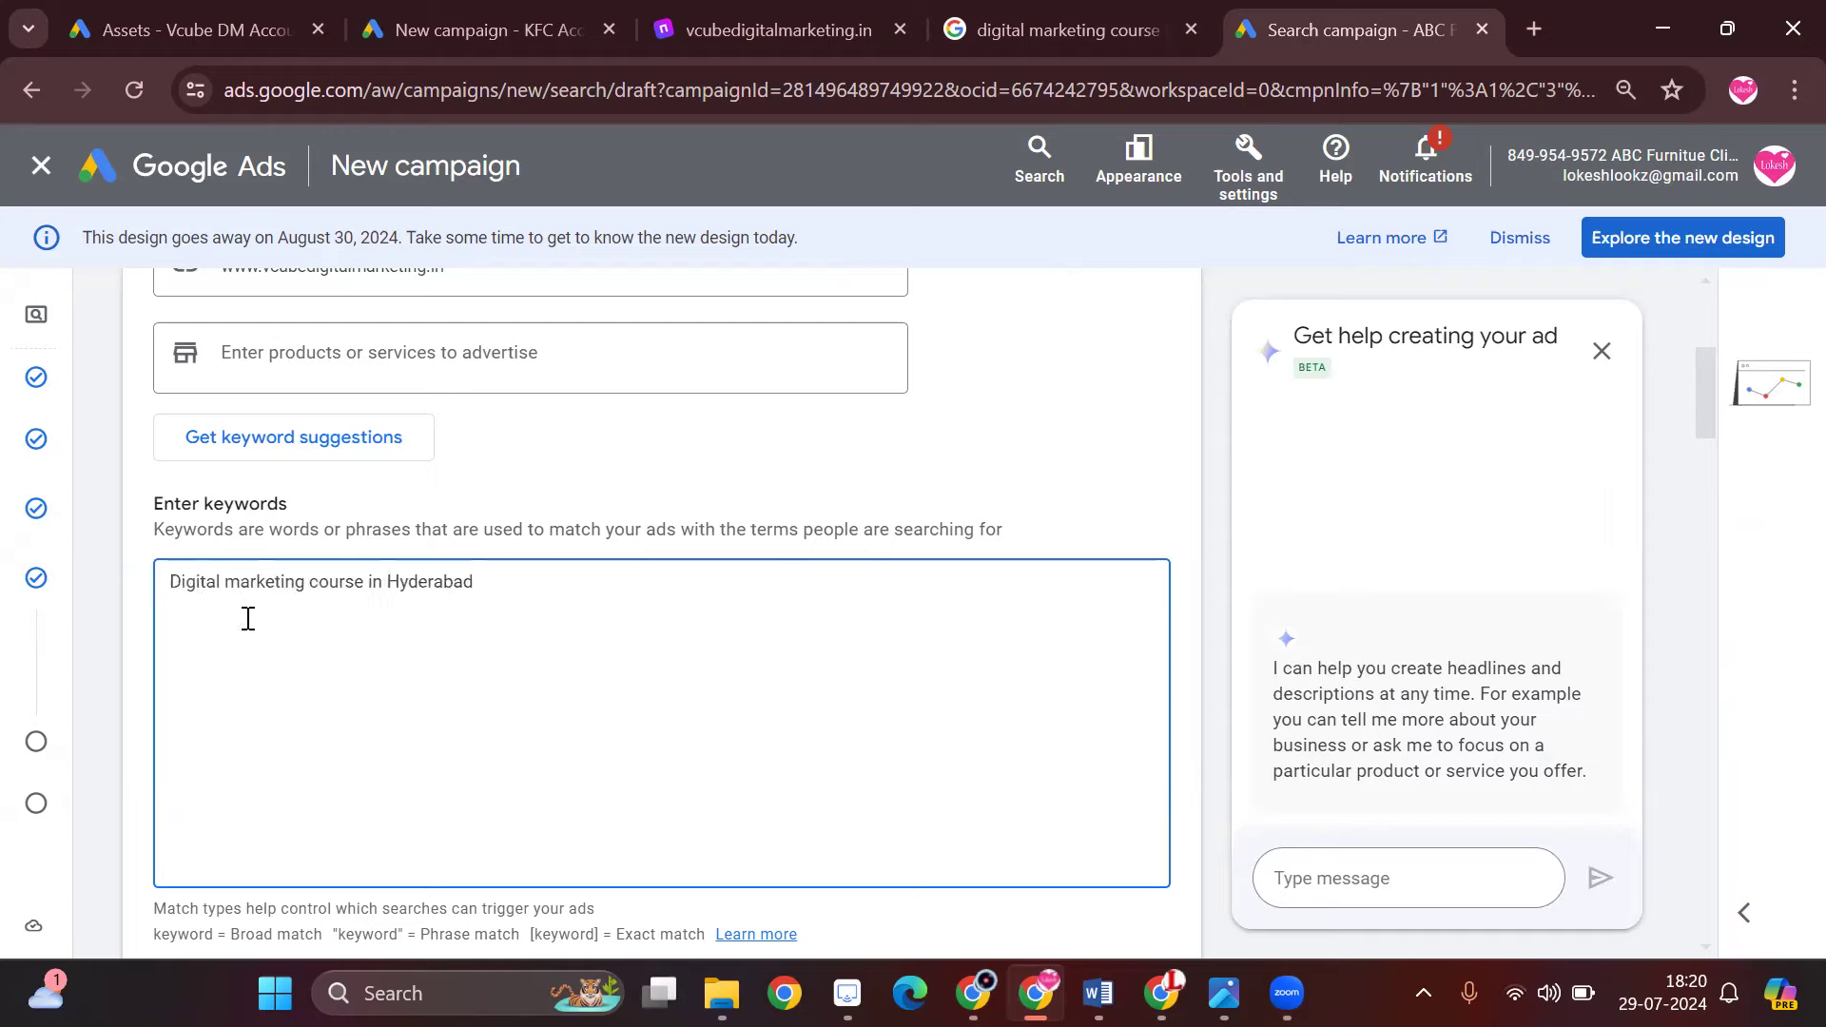
left_click(237, 583)
key("BackSpace")
type("M")
left_click(320, 581)
key("BackSpace")
type("C")
- Add "Digital Marketing Classes in Hyderabad" as a second keyword on its own line
left_click(469, 580)
type("Digi")
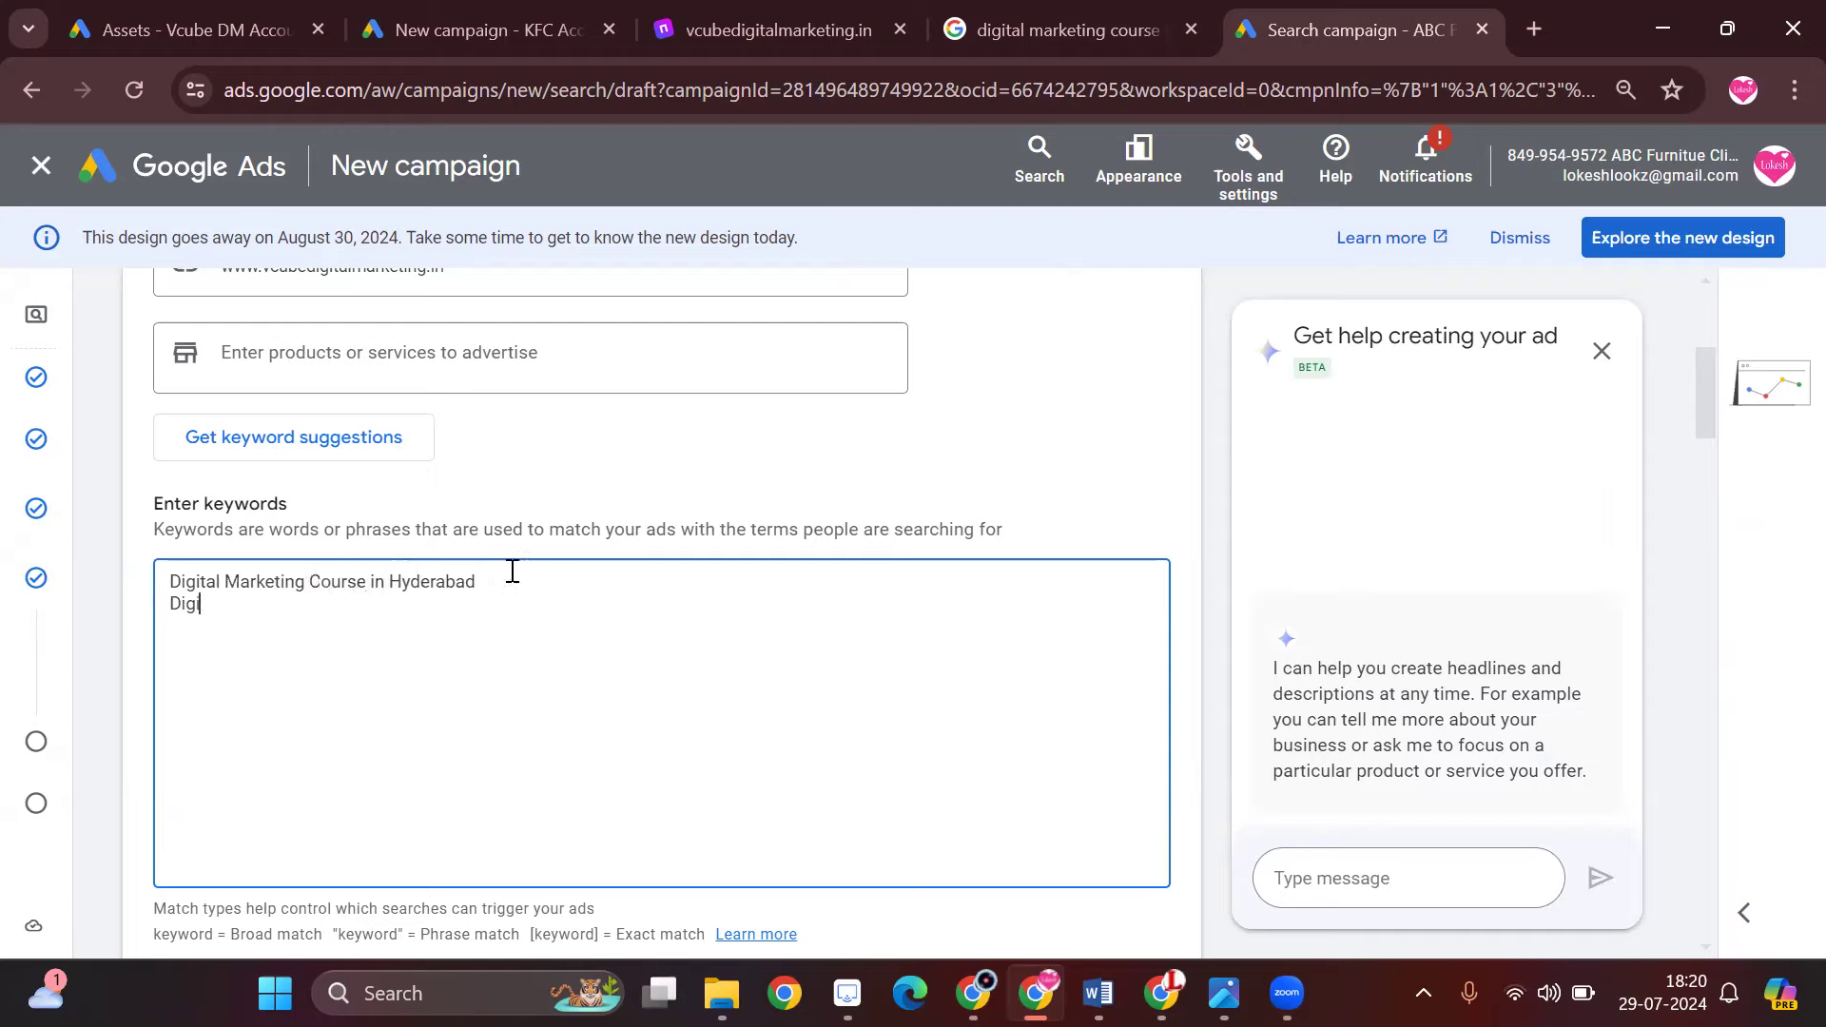
type("tal MAer")
type("arketin")
type("g Classes ")
type("in H")
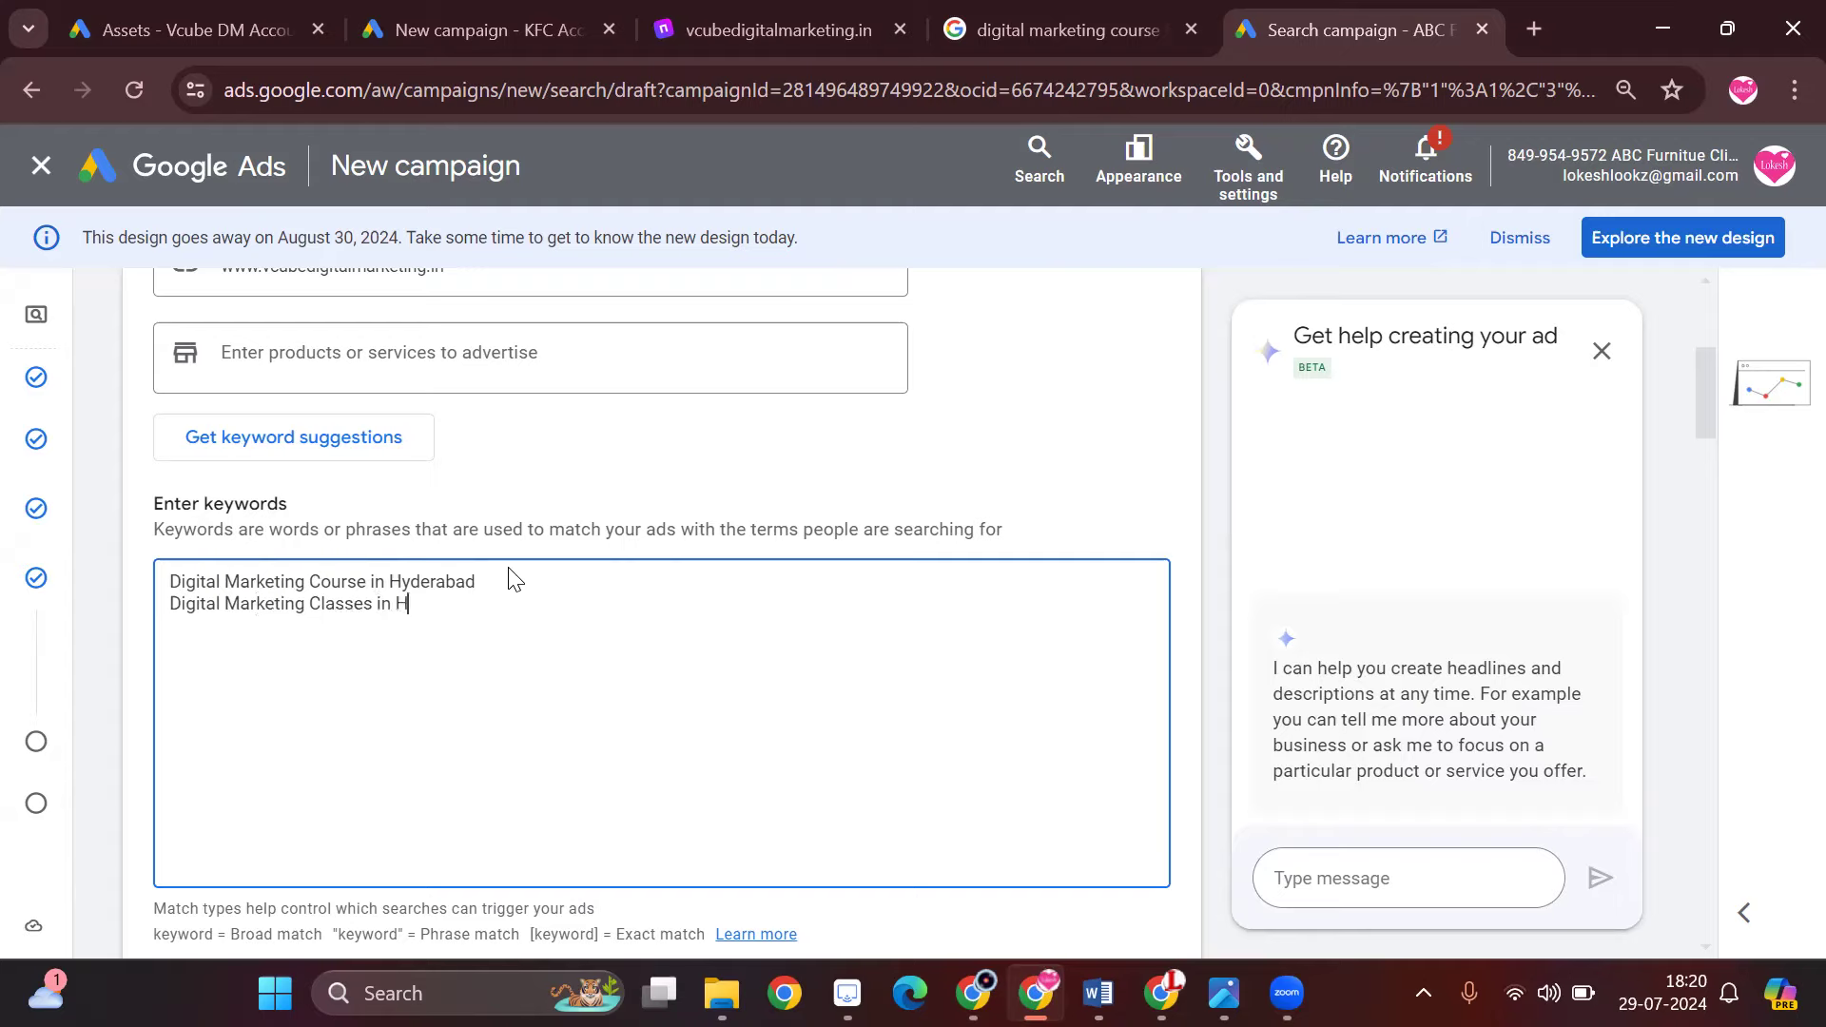
type("yderabad")
- Add "Best Digital Marketing Course in Hyderabad" as the third keyword and highlight the whole keyword list
type("Digital ")
type("Marketing")
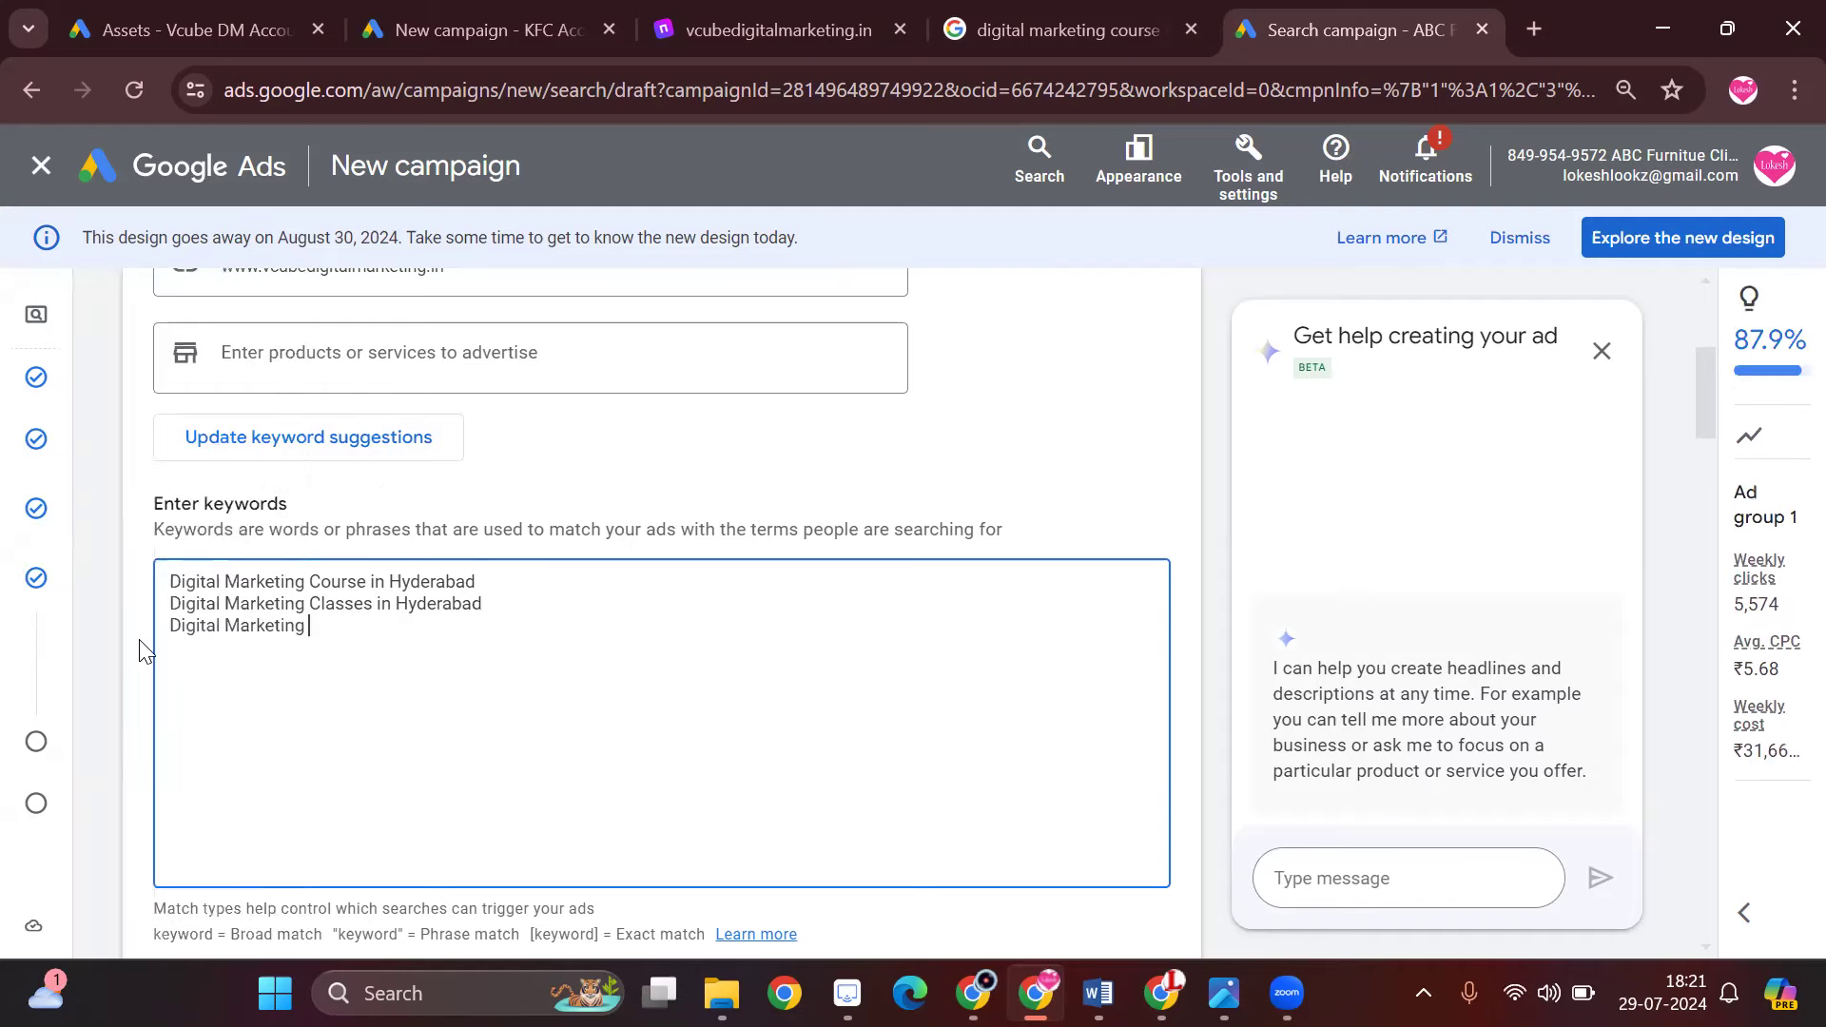
left_click(173, 626)
type("Best")
left_click(436, 637)
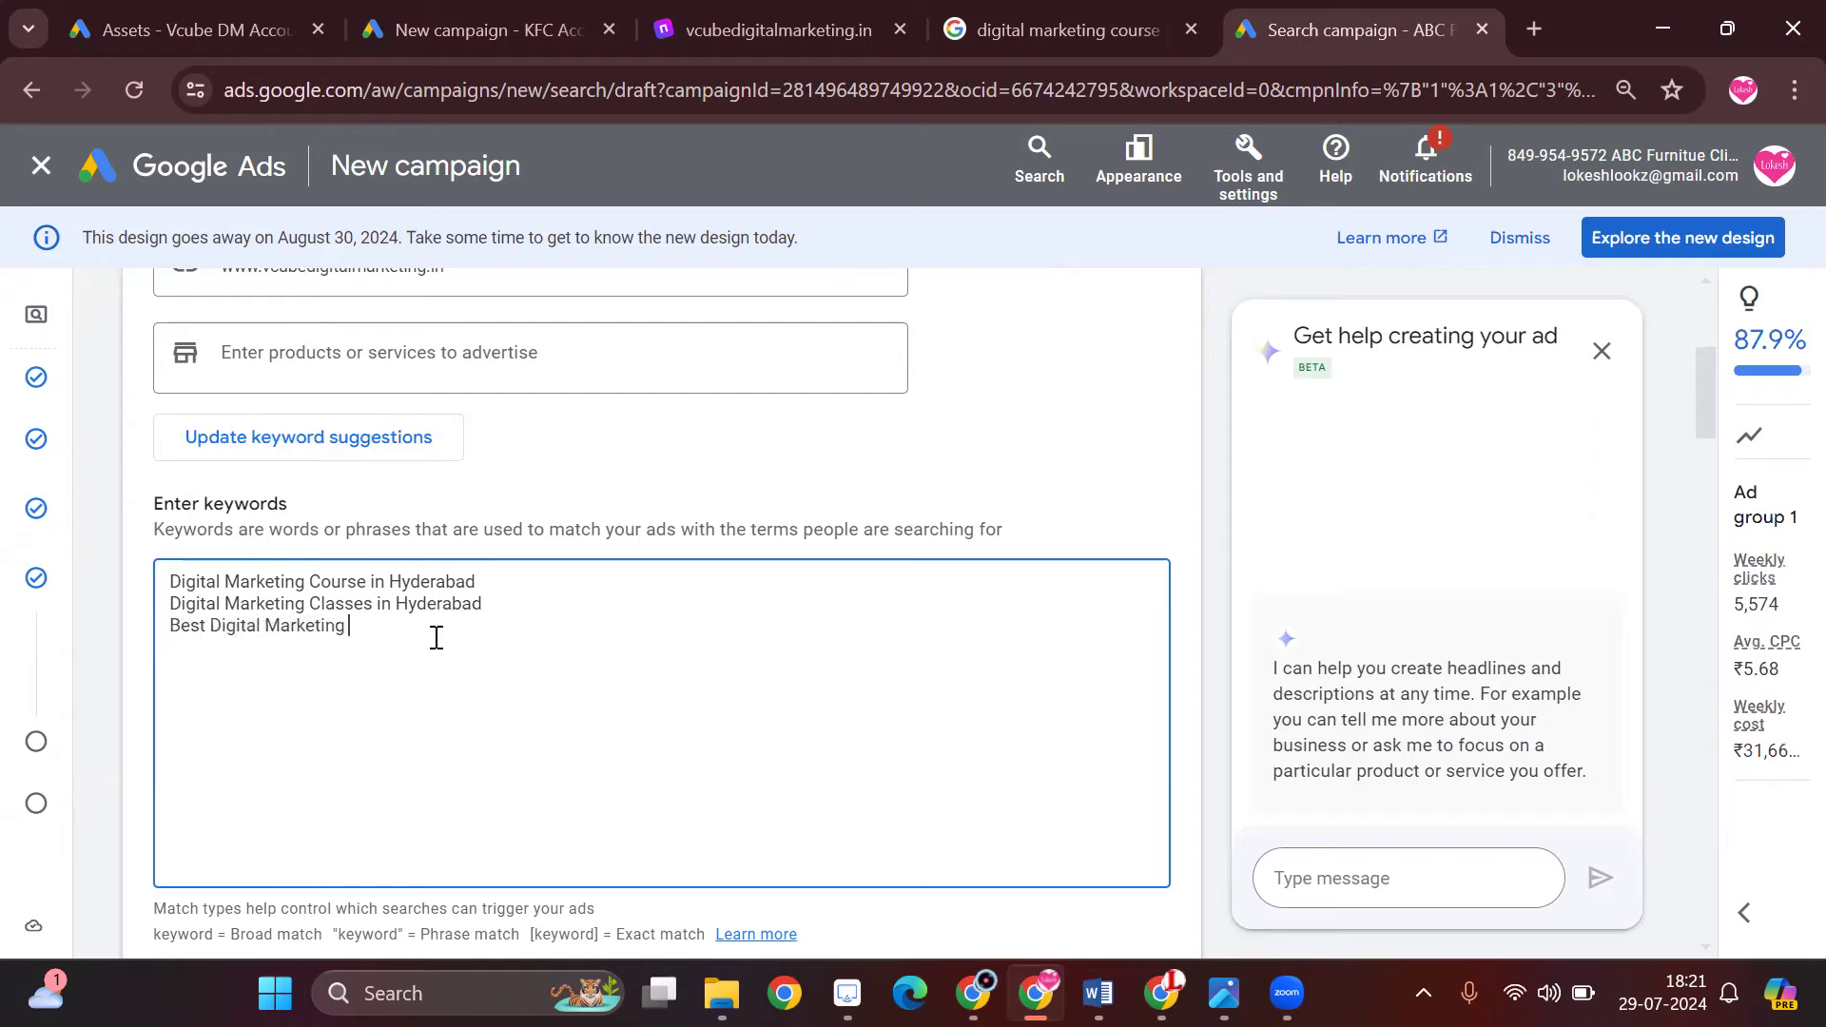
type("Course in Hyderabad")
left_click_drag(516, 626, 143, 580)
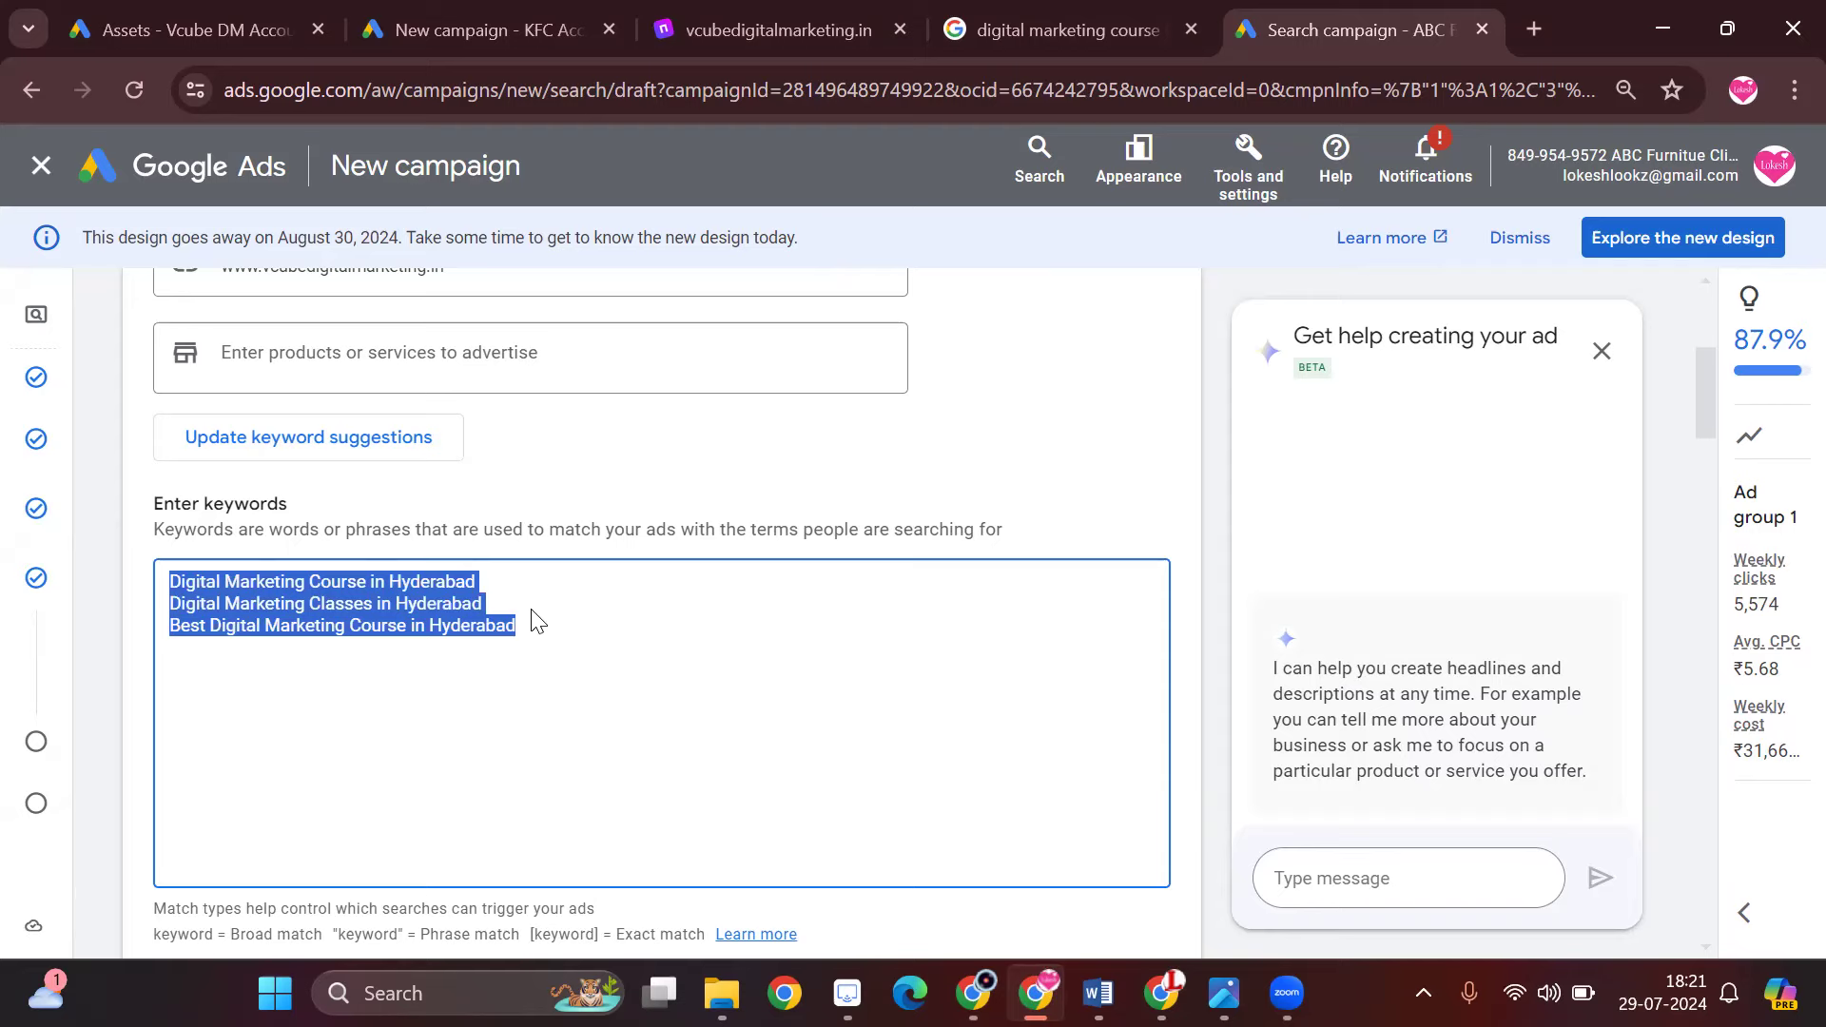
- Check the warning shown for the Final URL in the Ads section
scroll(537, 621, "down", 4)
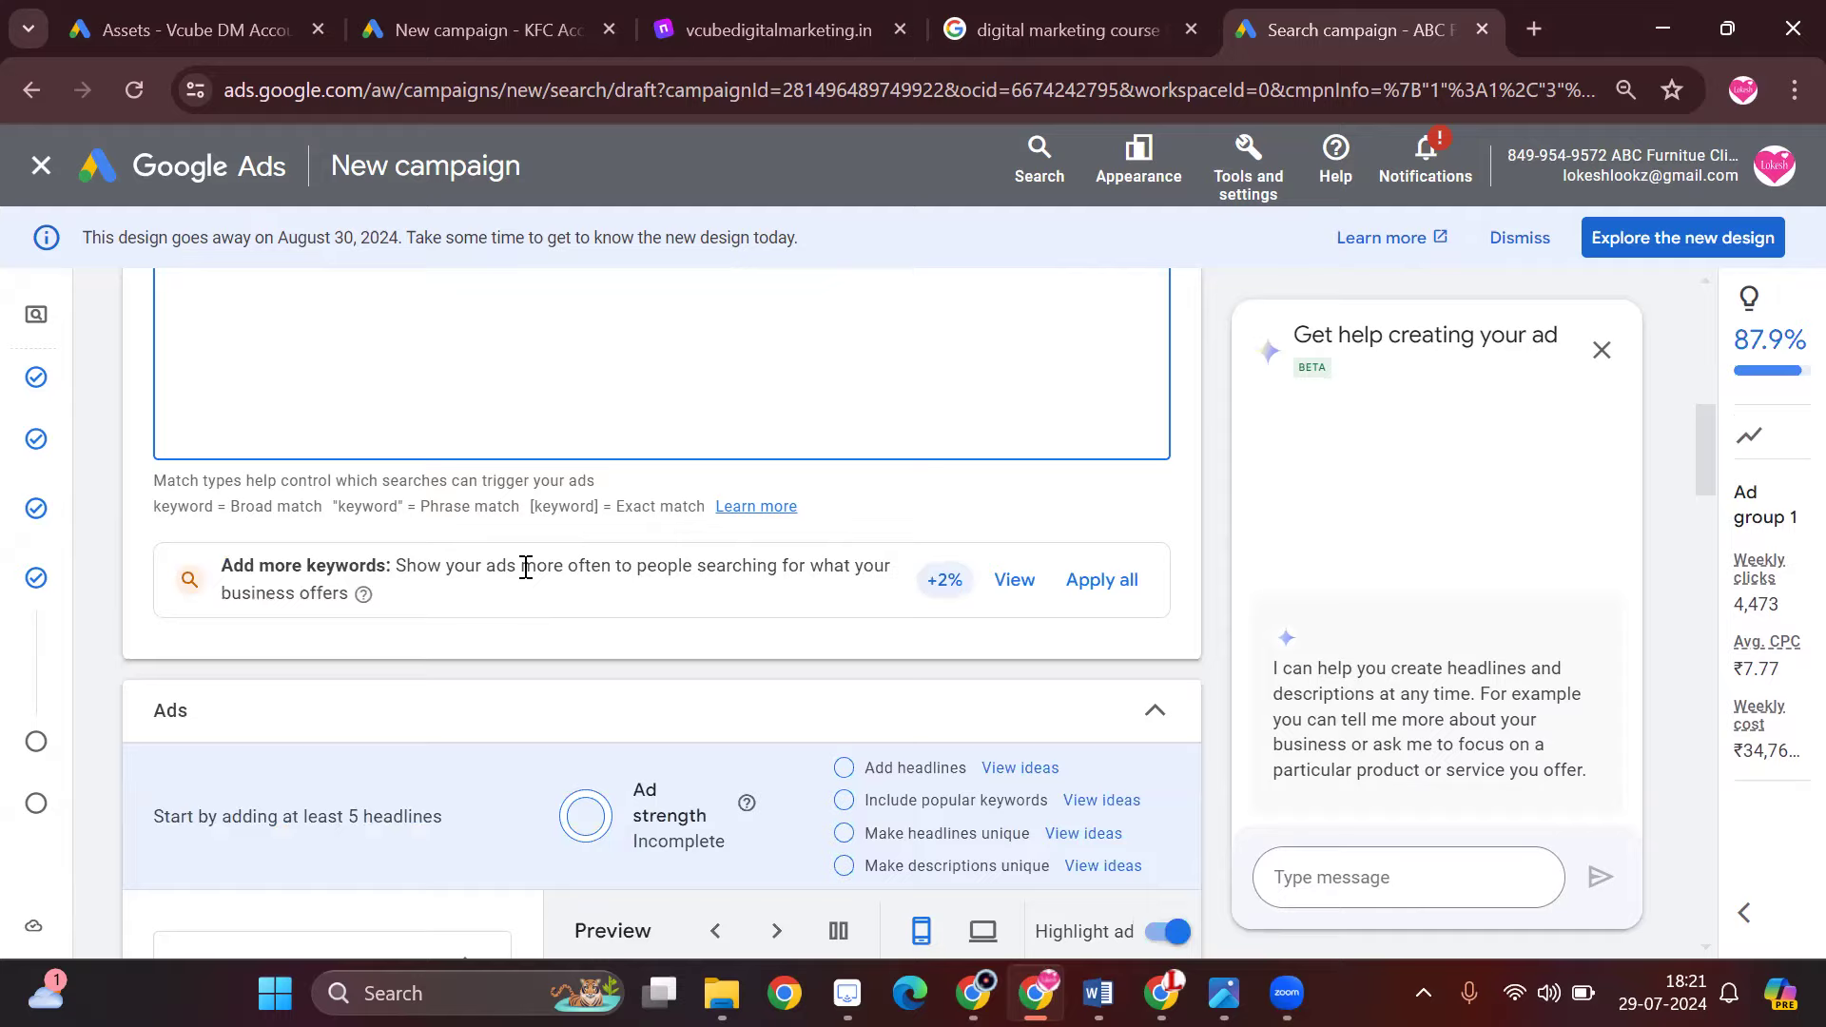
scroll(525, 568, "down", 2)
scroll(529, 611, "up", 3)
scroll(448, 444, "down", 5)
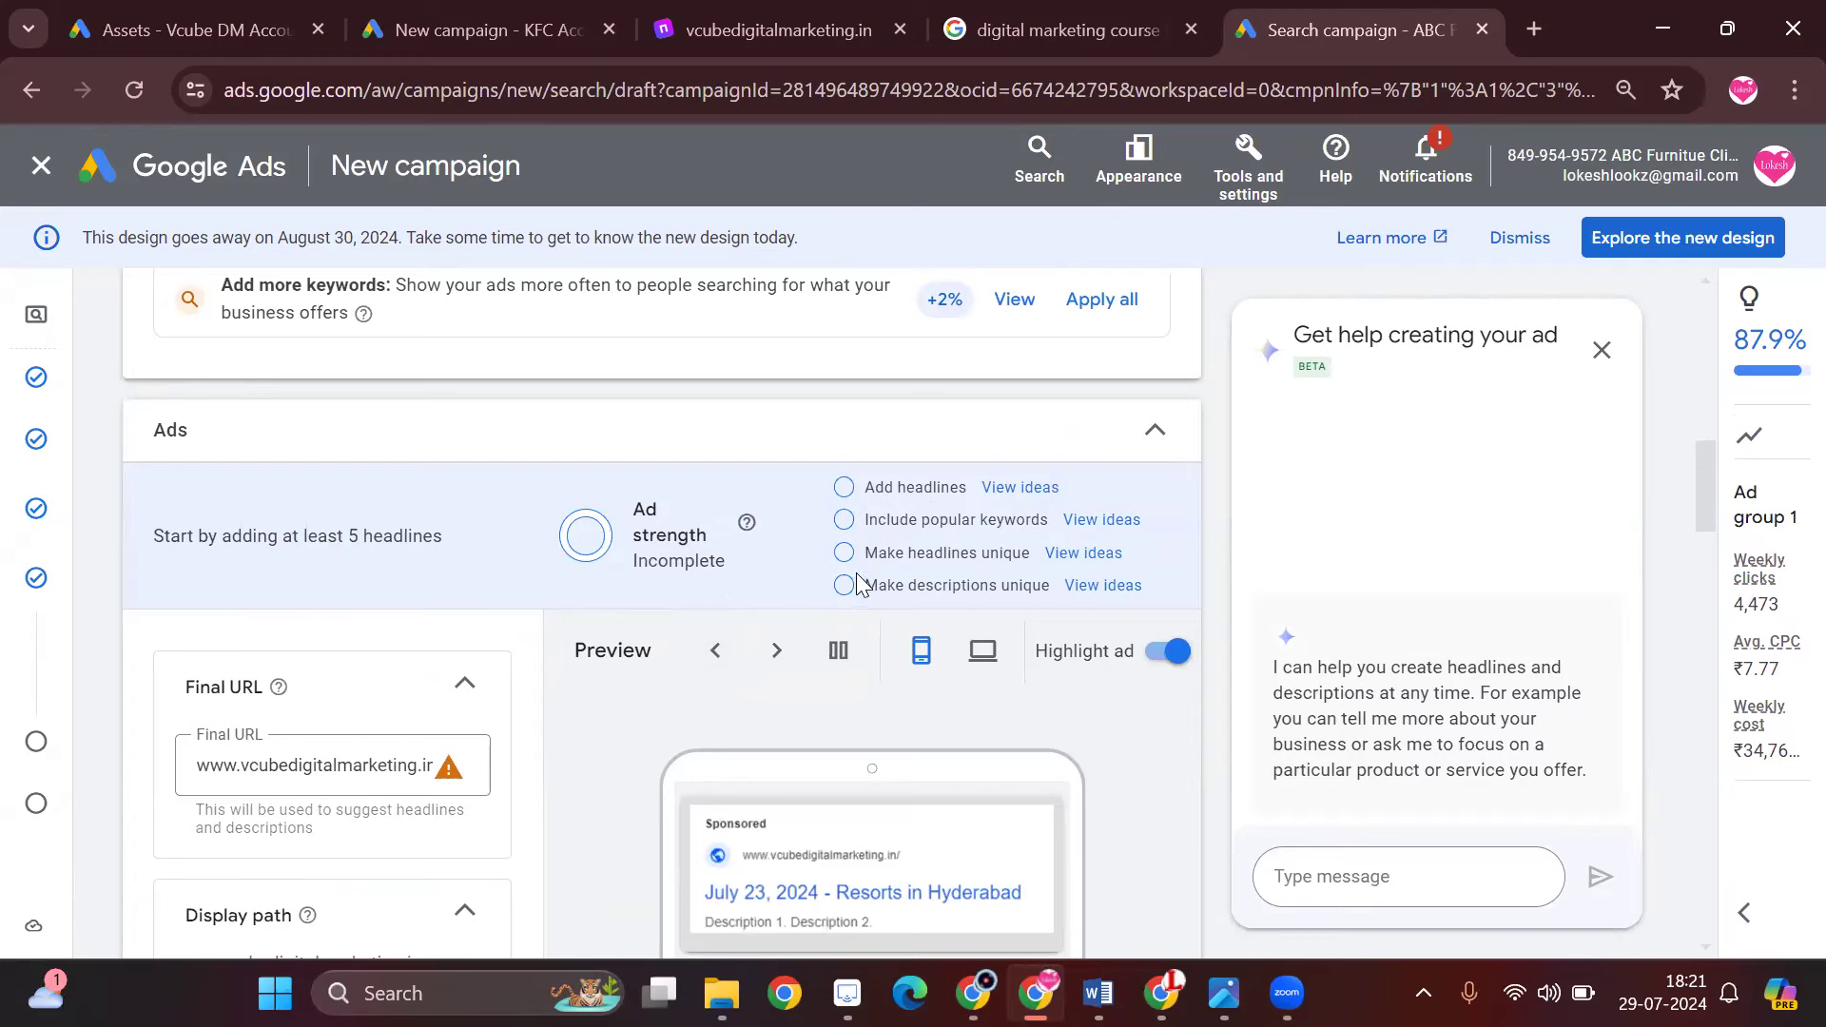
scroll(680, 556, "down", 1)
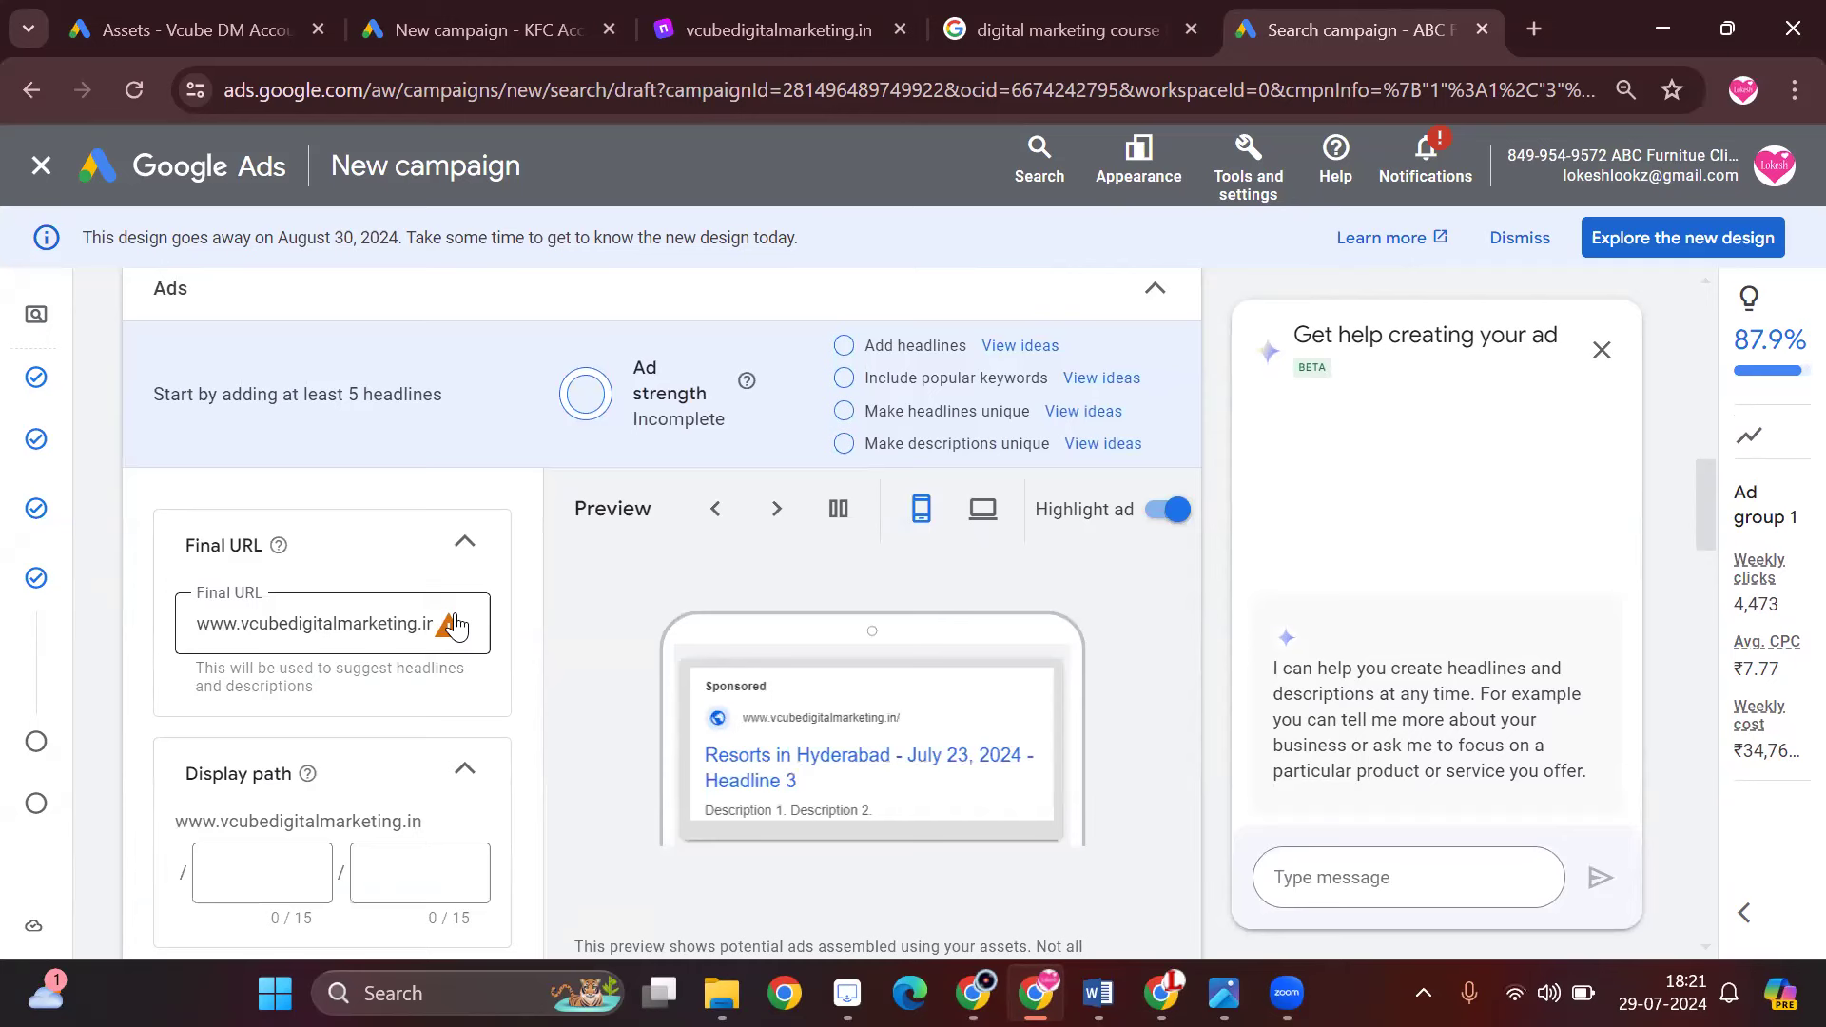
mouse_move(455, 626)
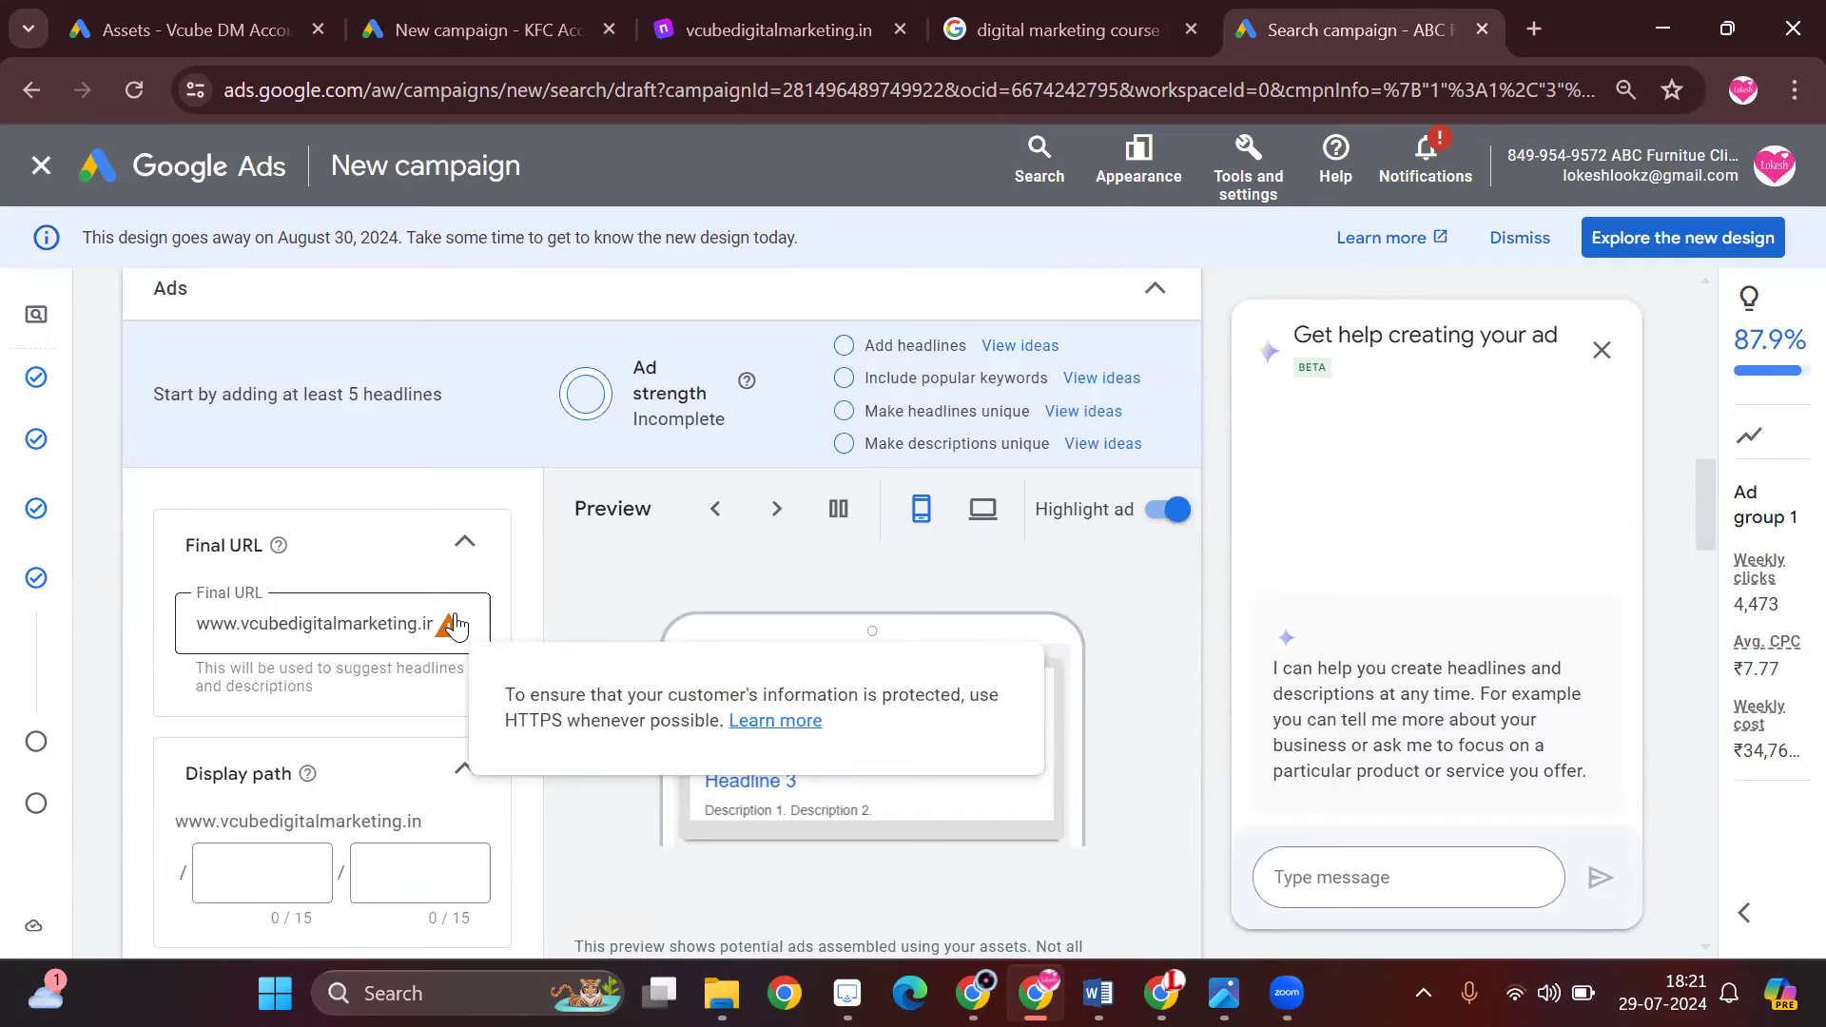
- Open vcubedigitalmarketing.in in a new tab, copy its full https address, and replace the ad's Final URL with it
triple_click(356, 624)
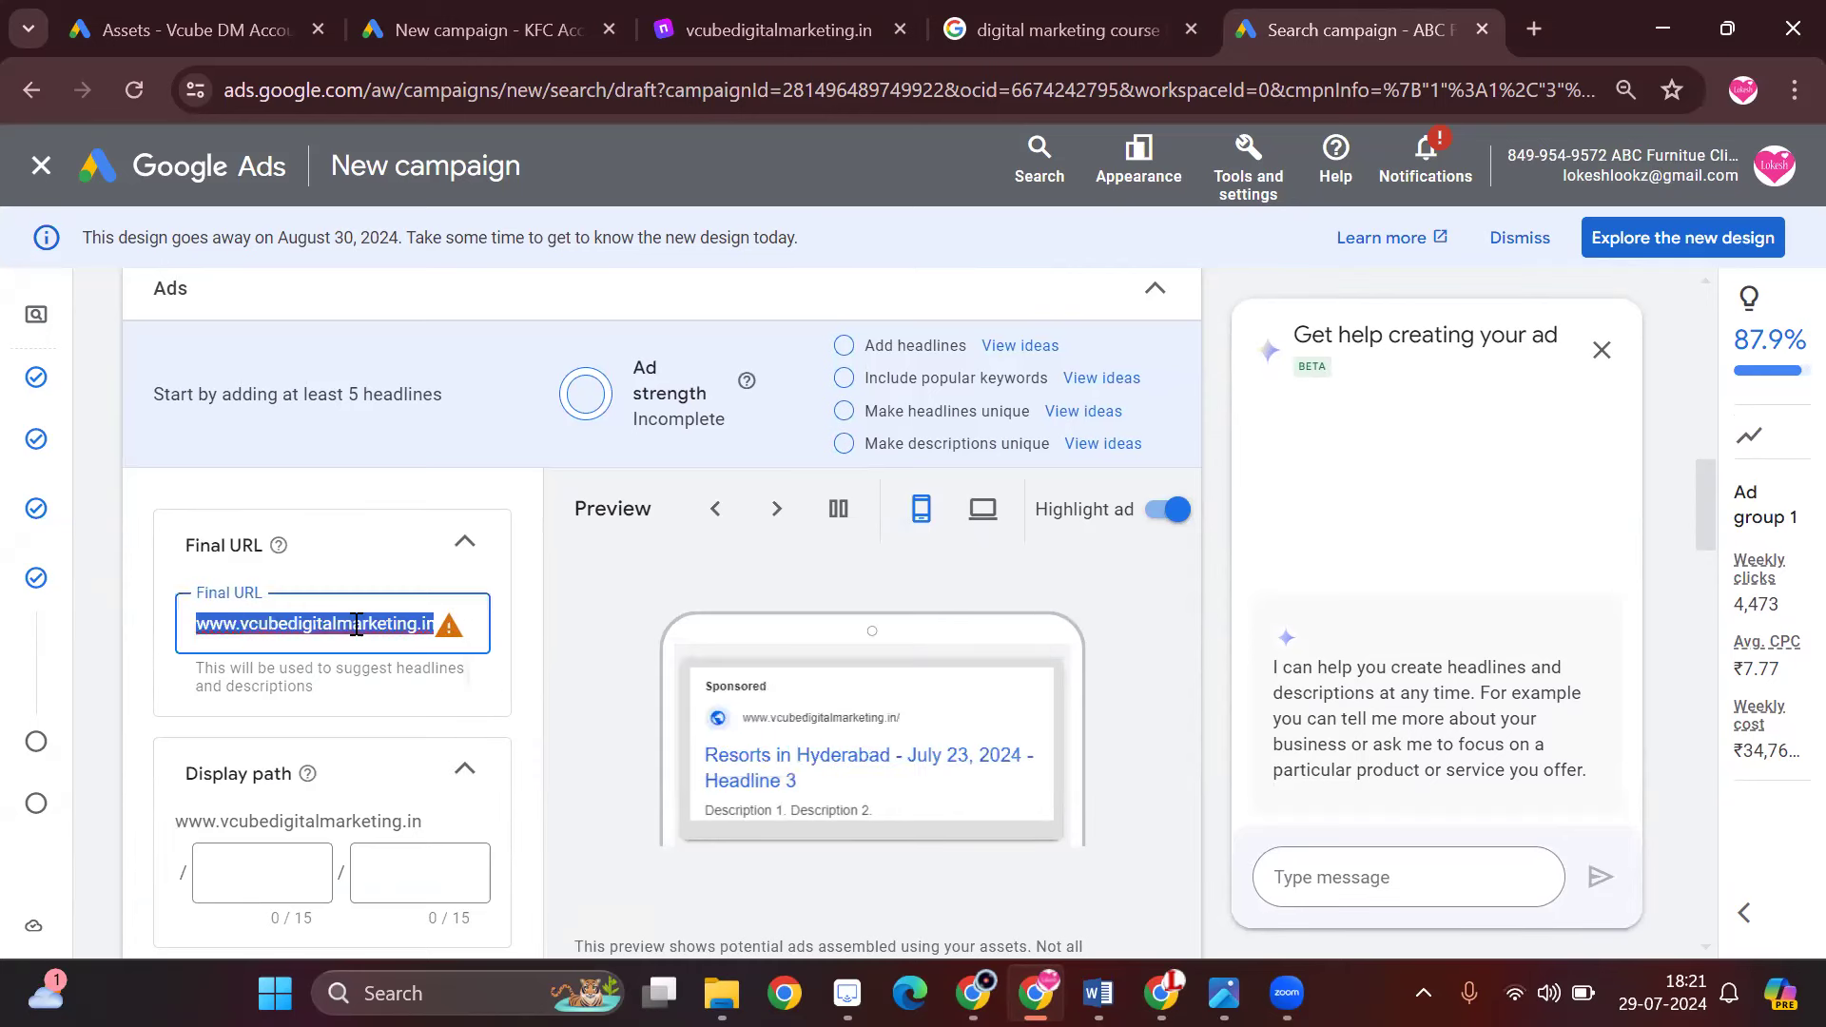
left_click(1543, 28)
left_click(1245, 89)
type("vcubedigitalmarketing.in")
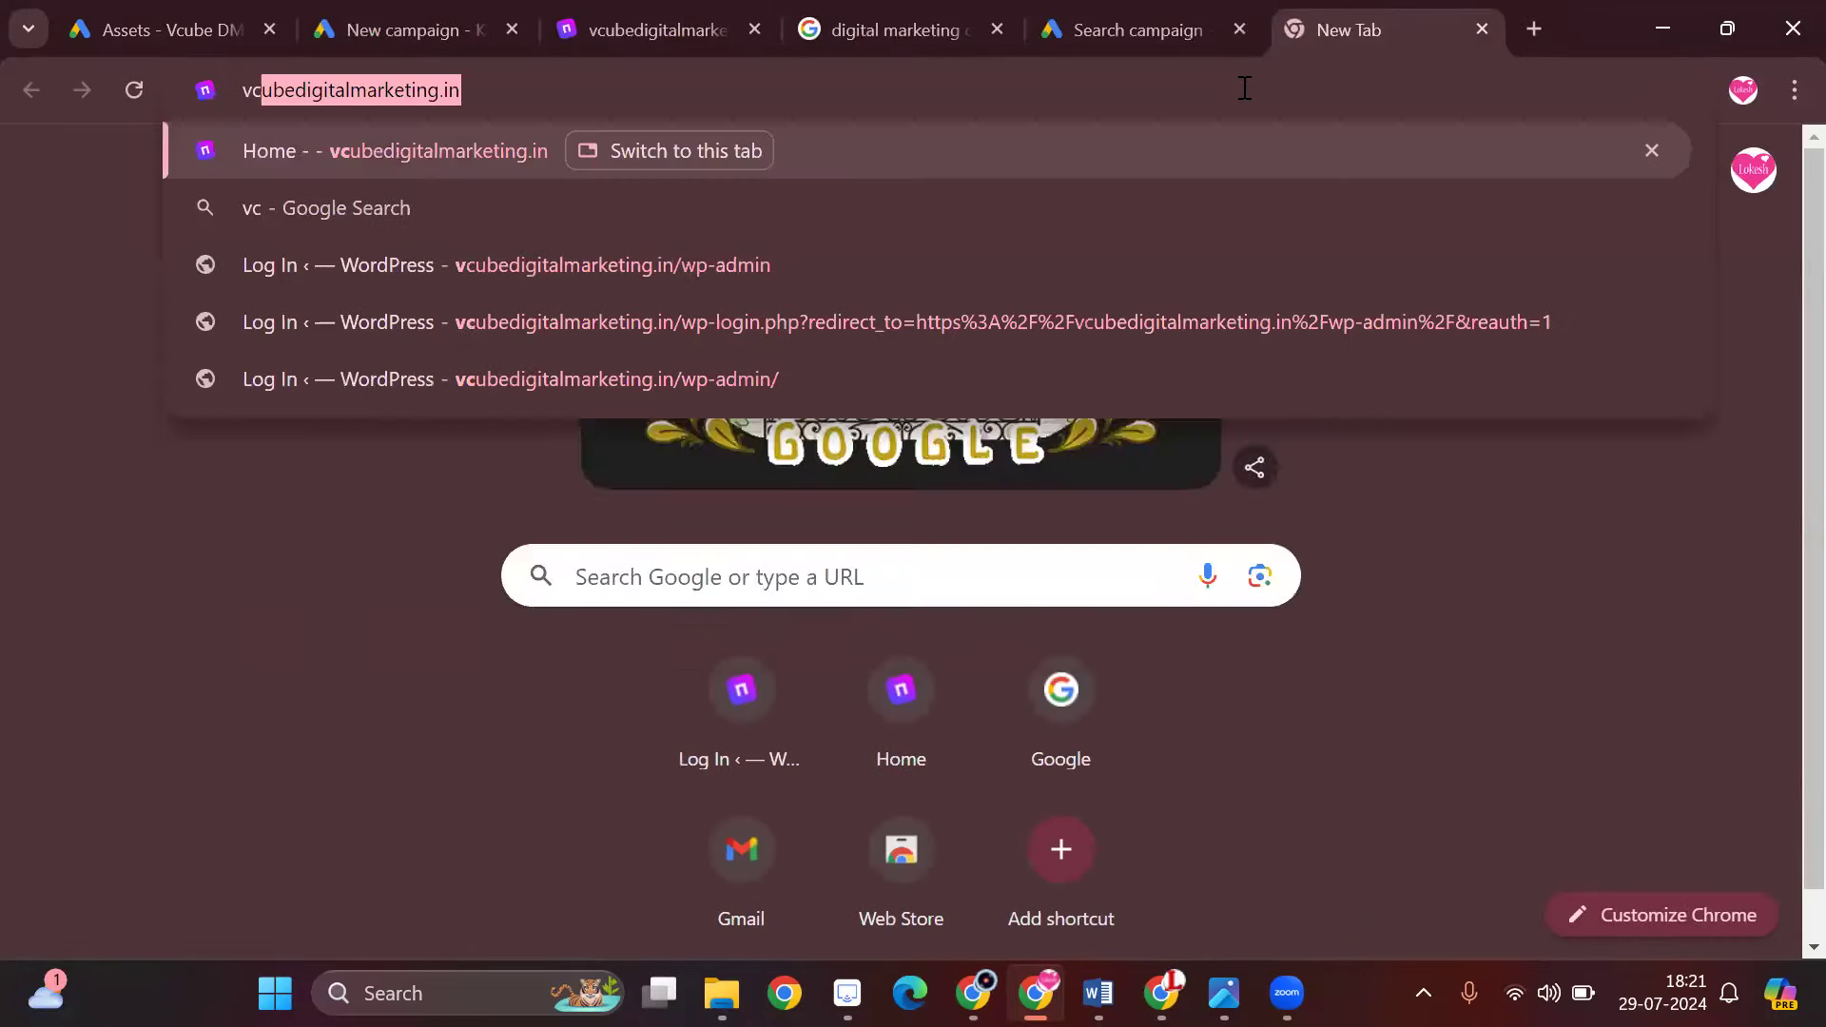
left_click(963, 142)
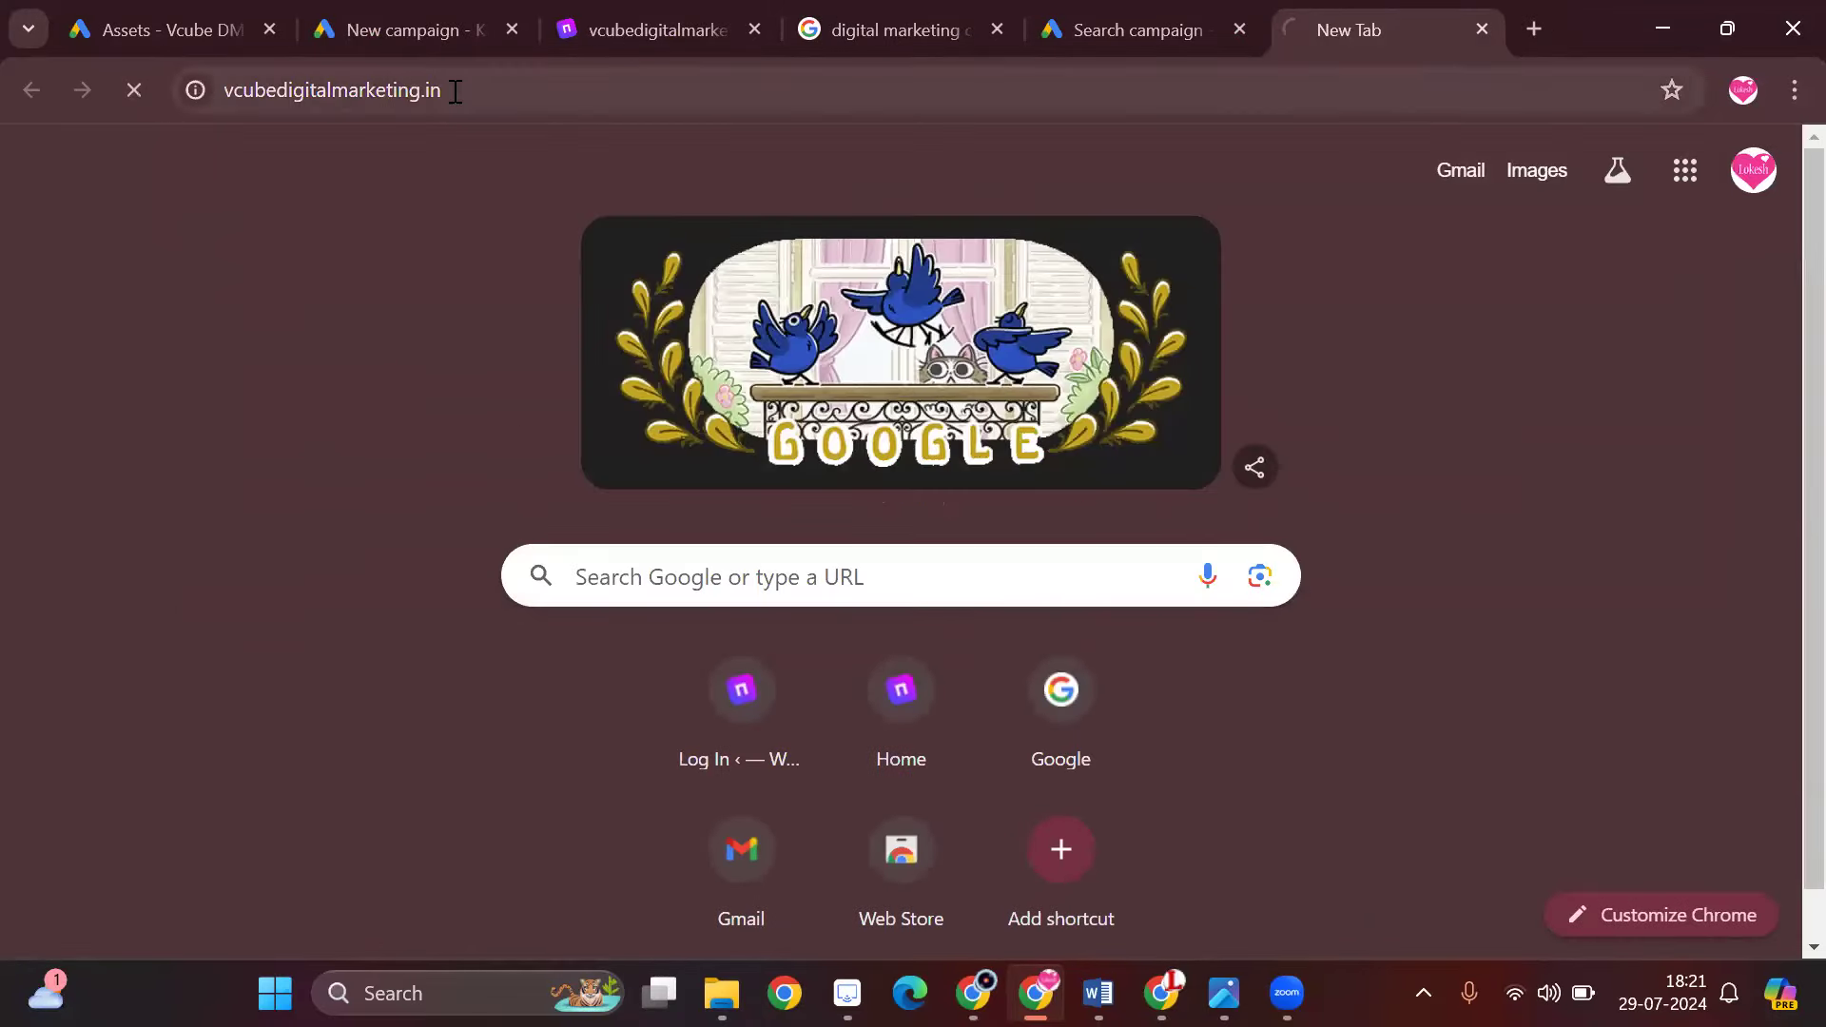
left_click(416, 89)
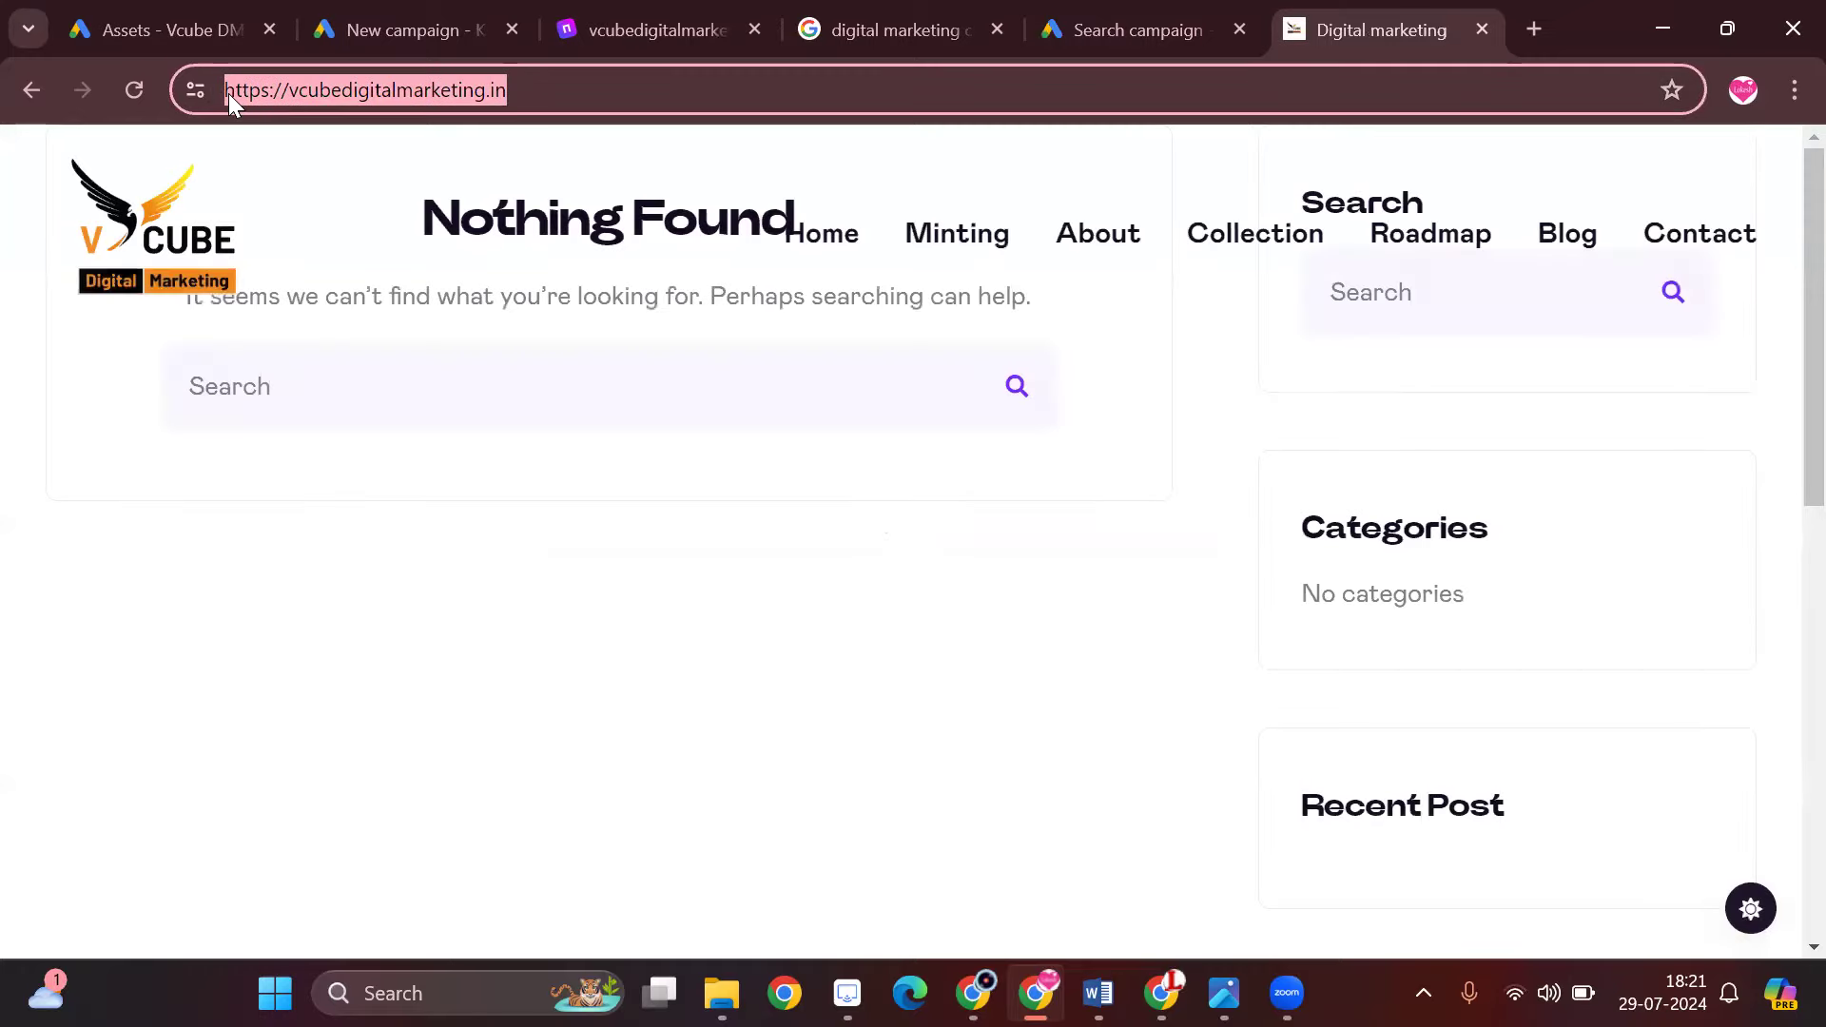
right_click(316, 97)
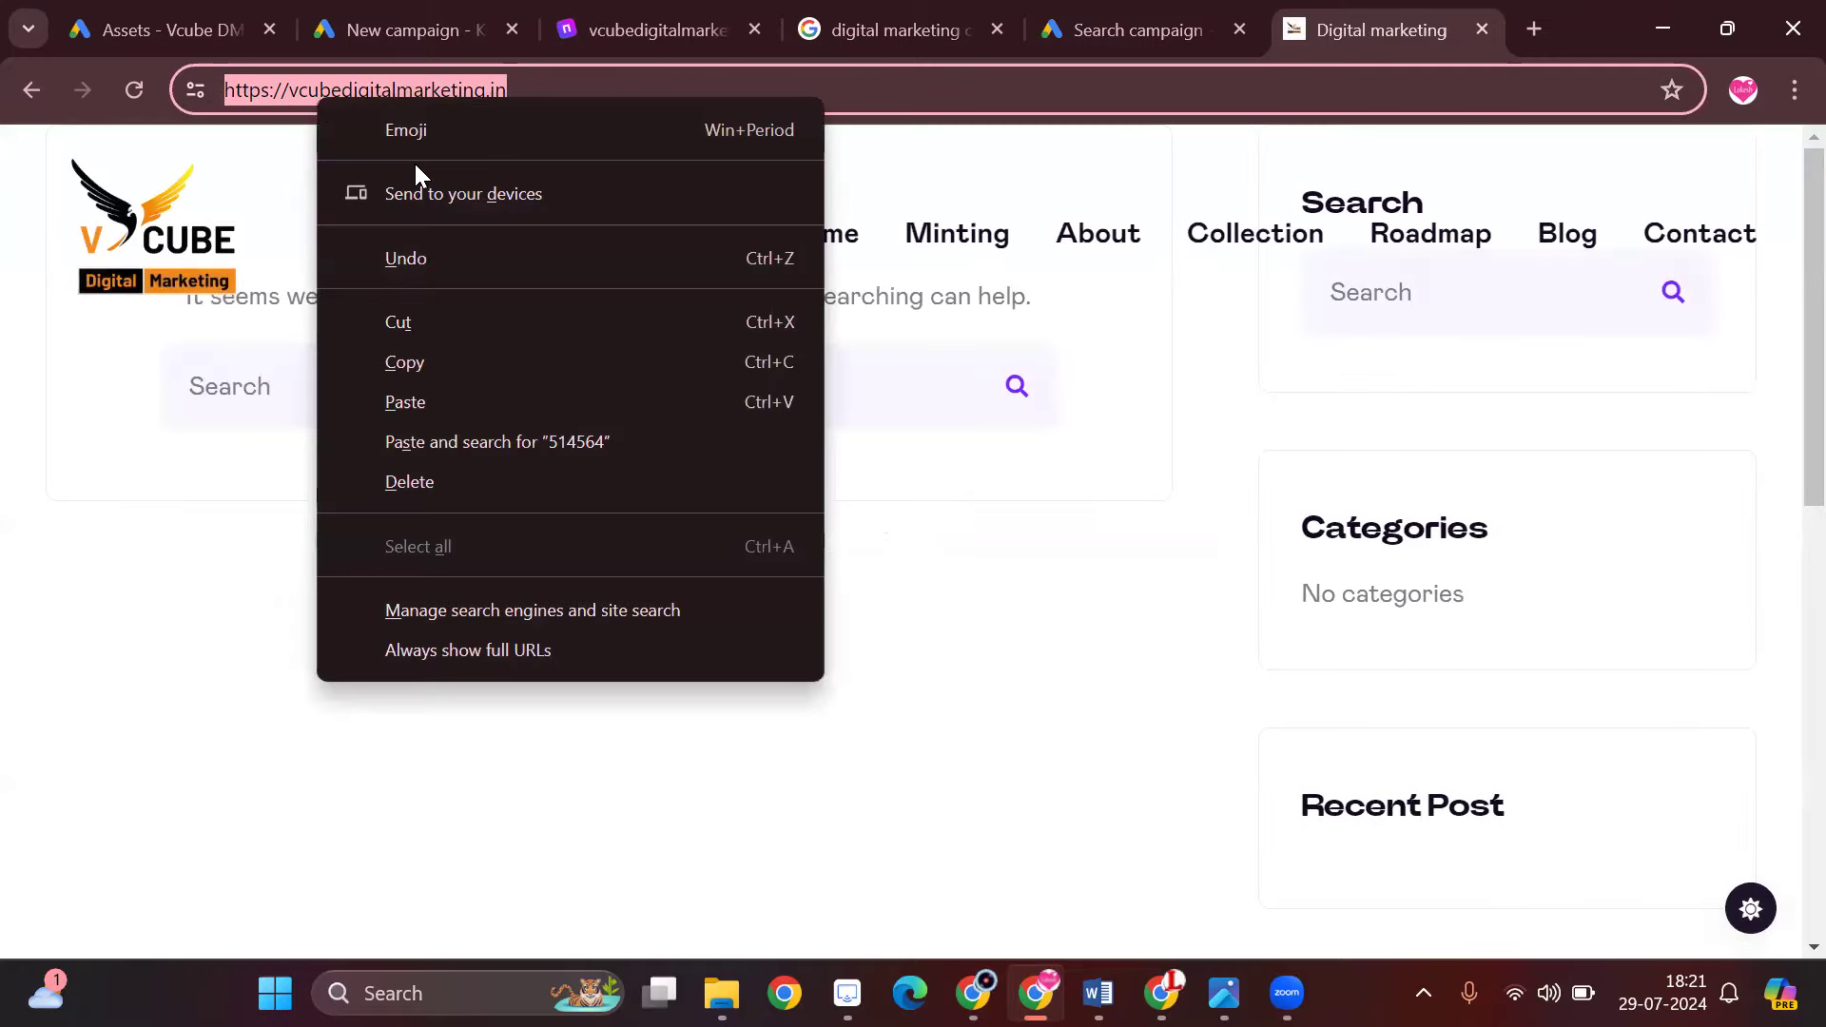
left_click(464, 362)
left_click(1182, 16)
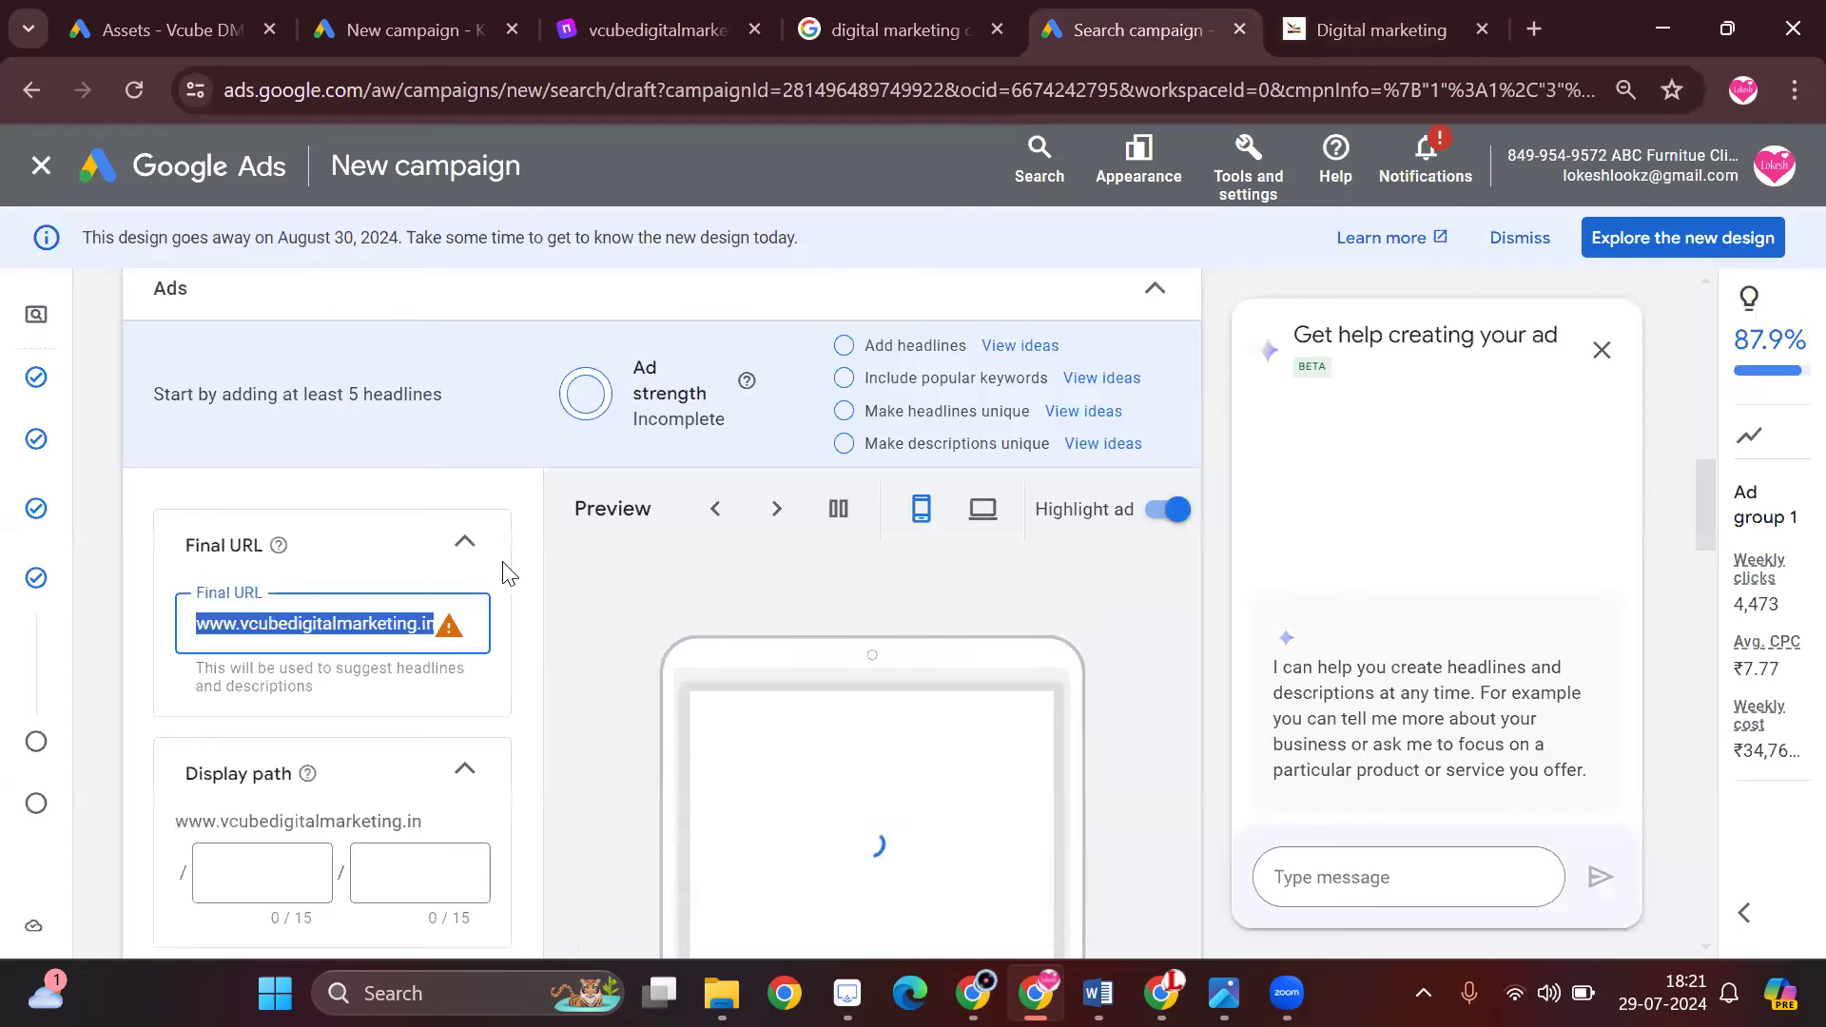
key("ctrl+v")
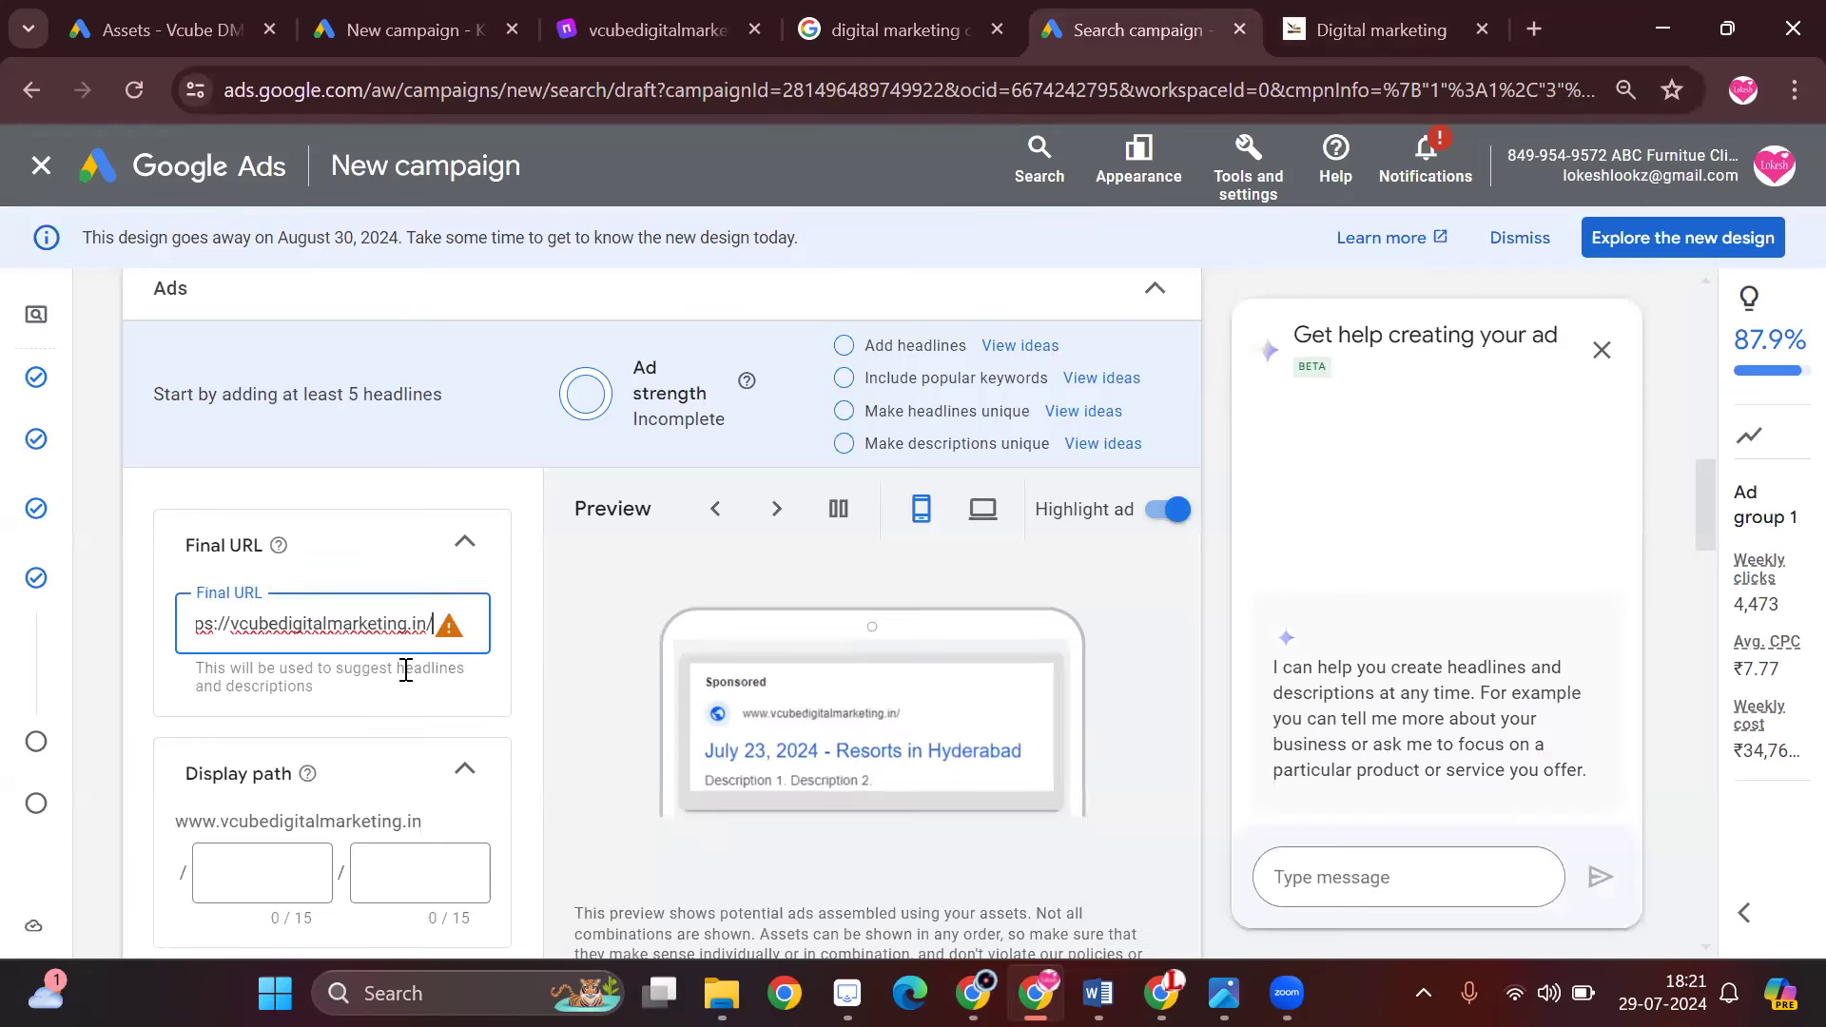
- Examine the ad's headline suggestions, the existing headlines and the empty headline fields
scroll(422, 737, "down", 1)
scroll(421, 737, "down", 5)
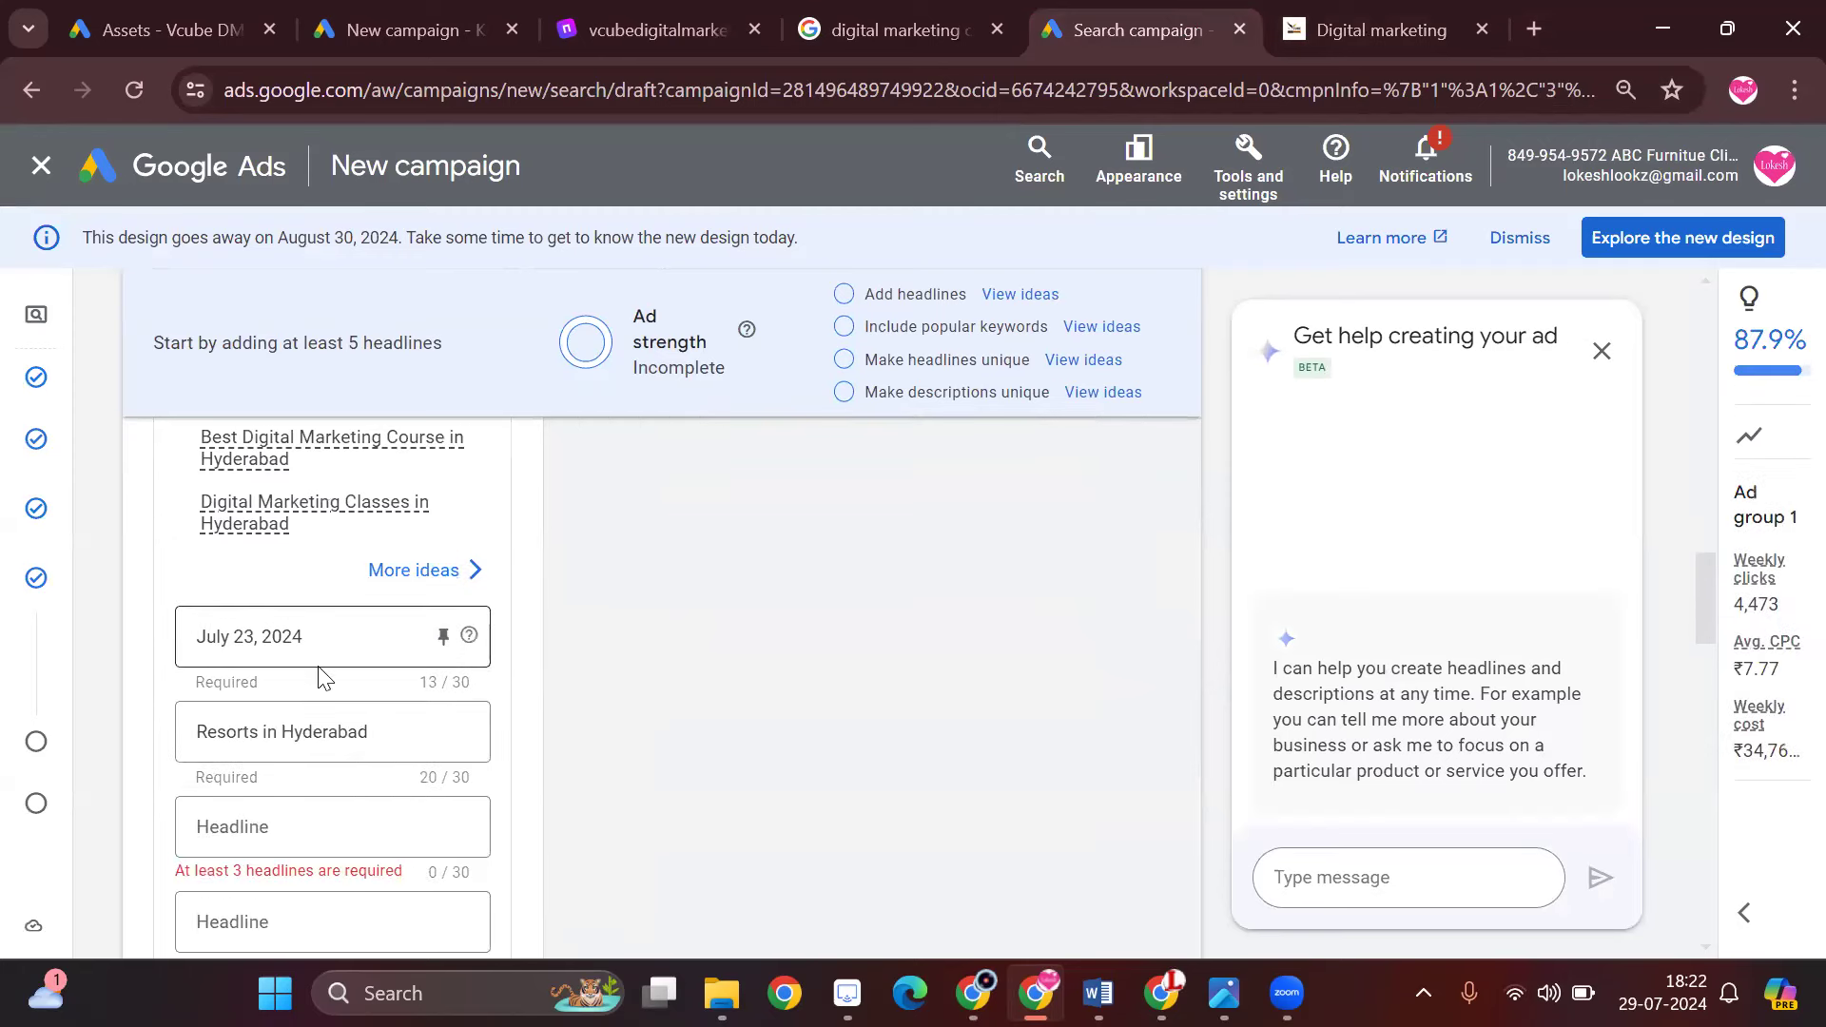
scroll(400, 704, "down", 3)
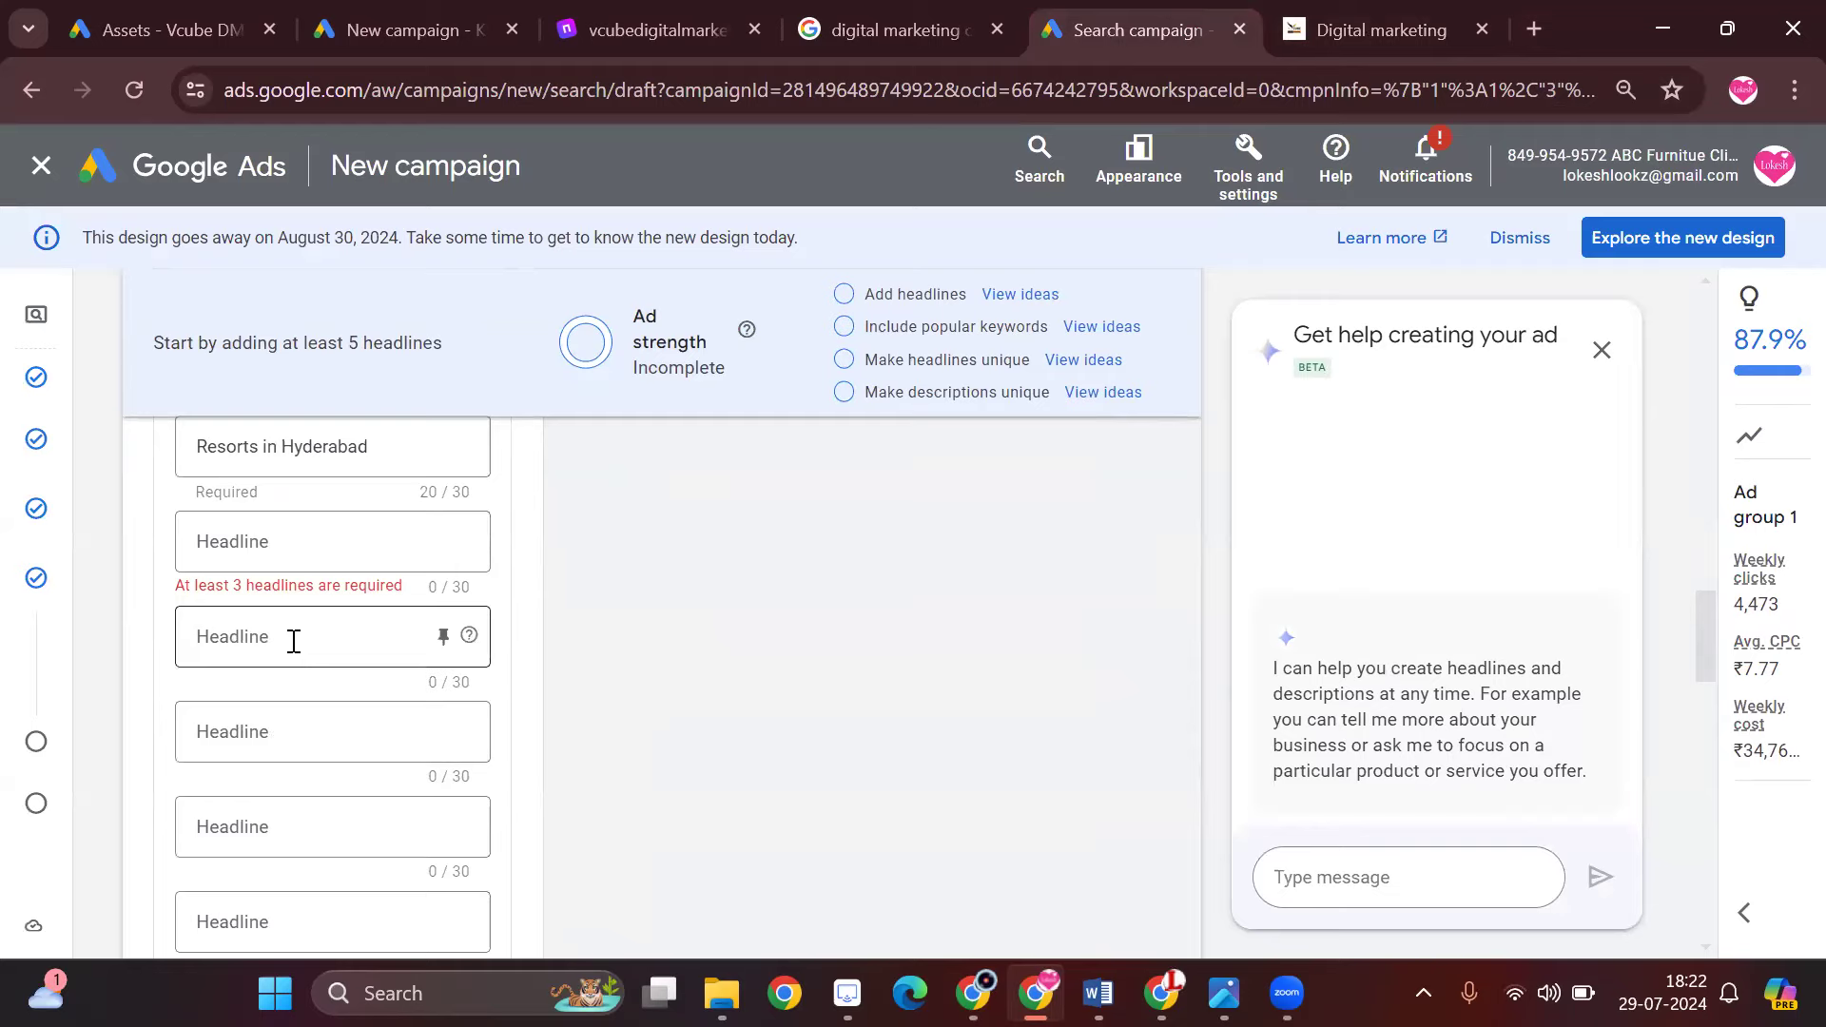
scroll(294, 645, "down", 4)
scroll(310, 666, "up", 6)
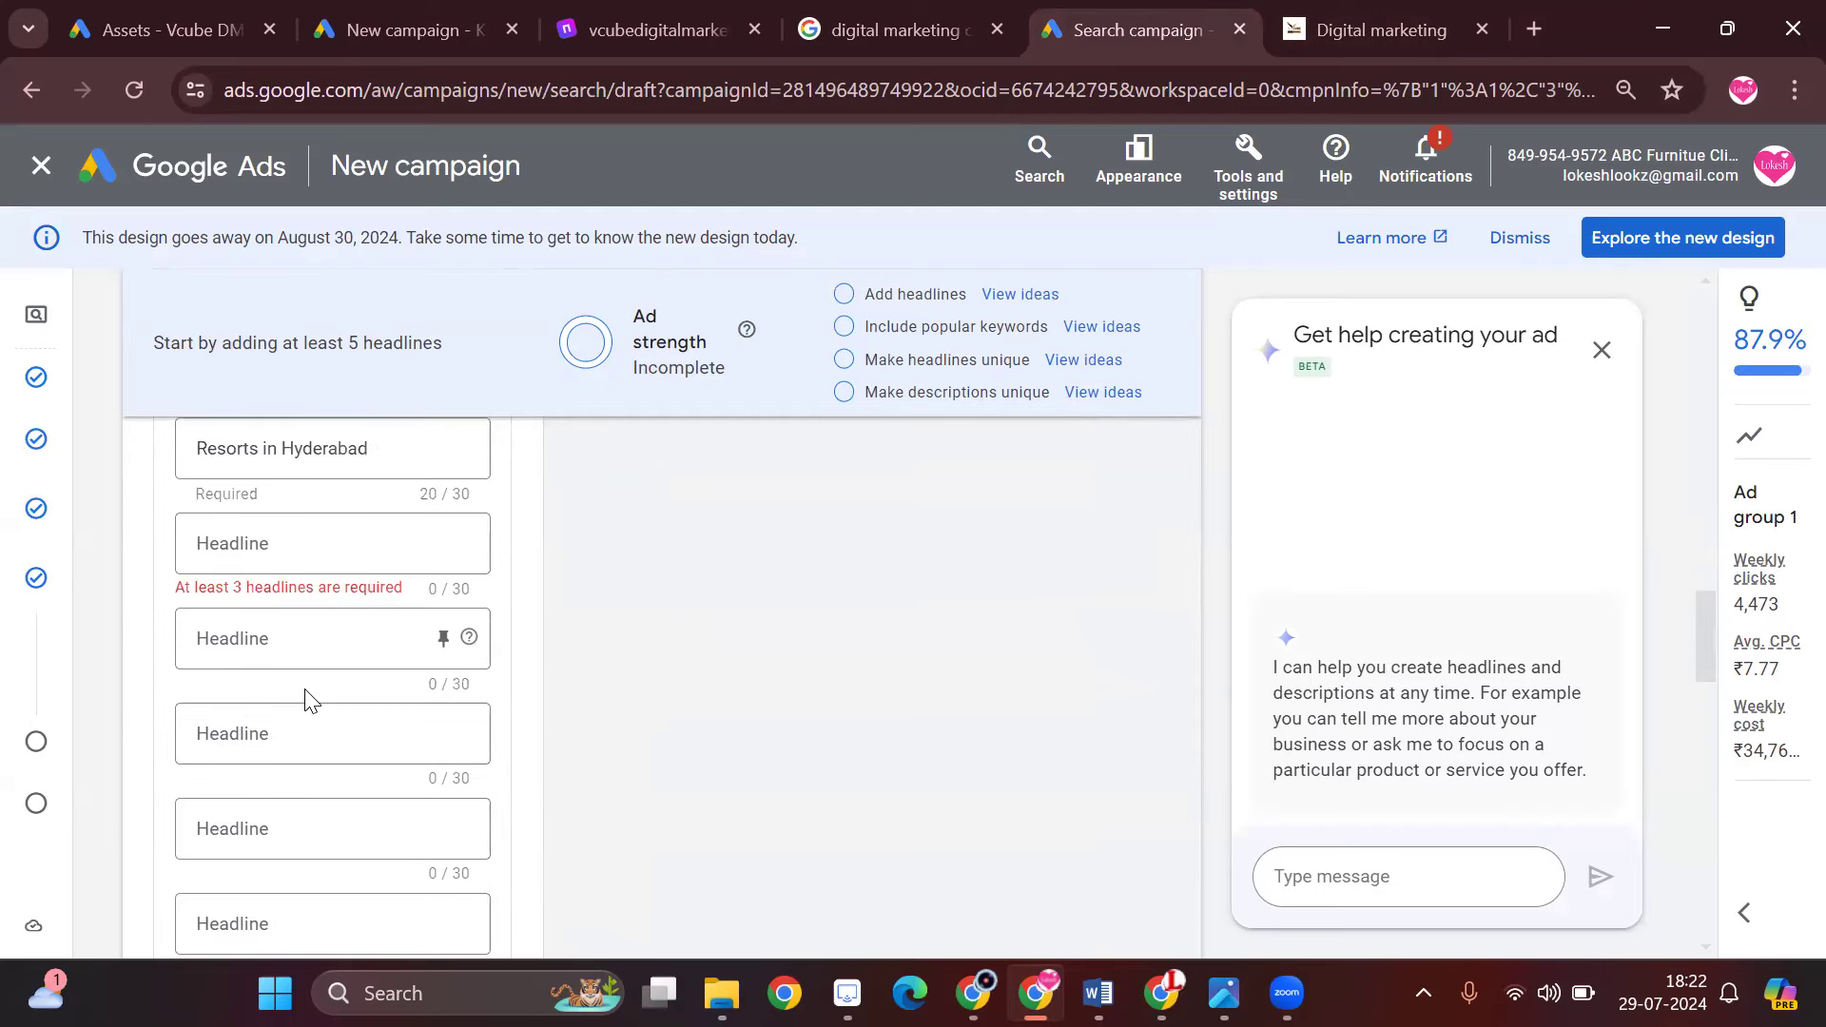
scroll(328, 695, "up", 2)
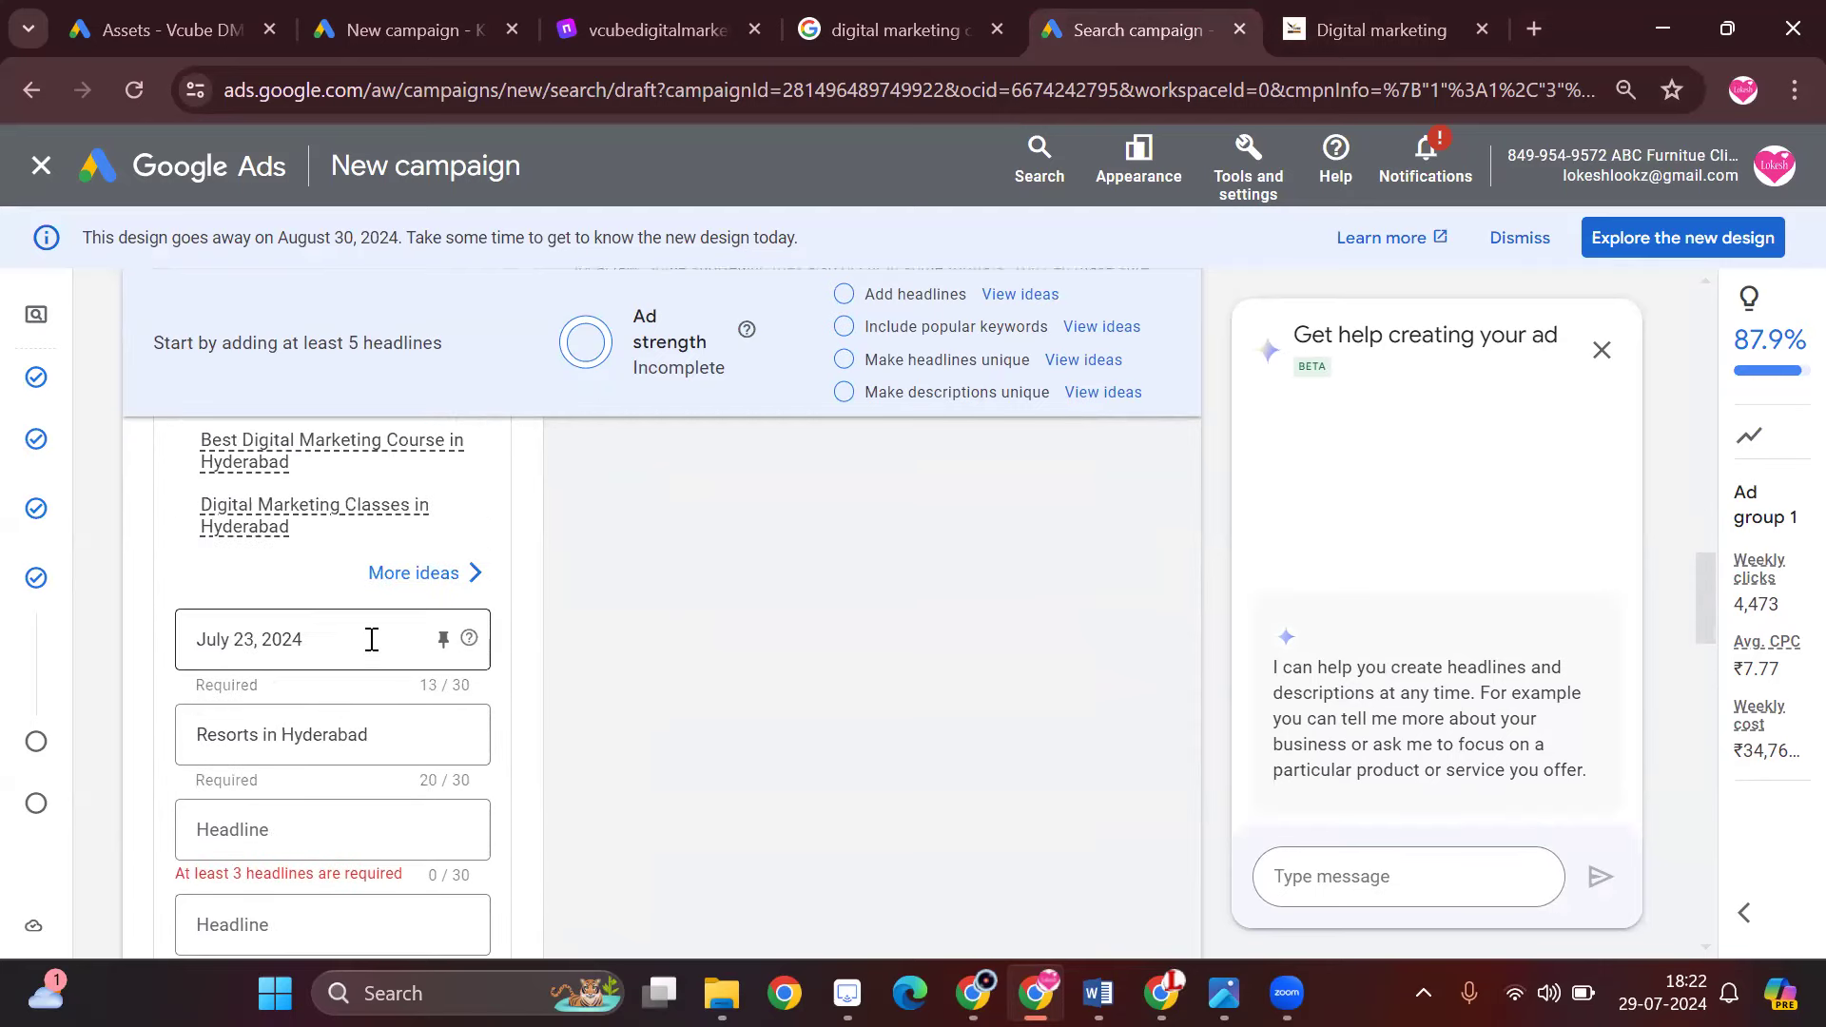
scroll(437, 718, "down", 1)
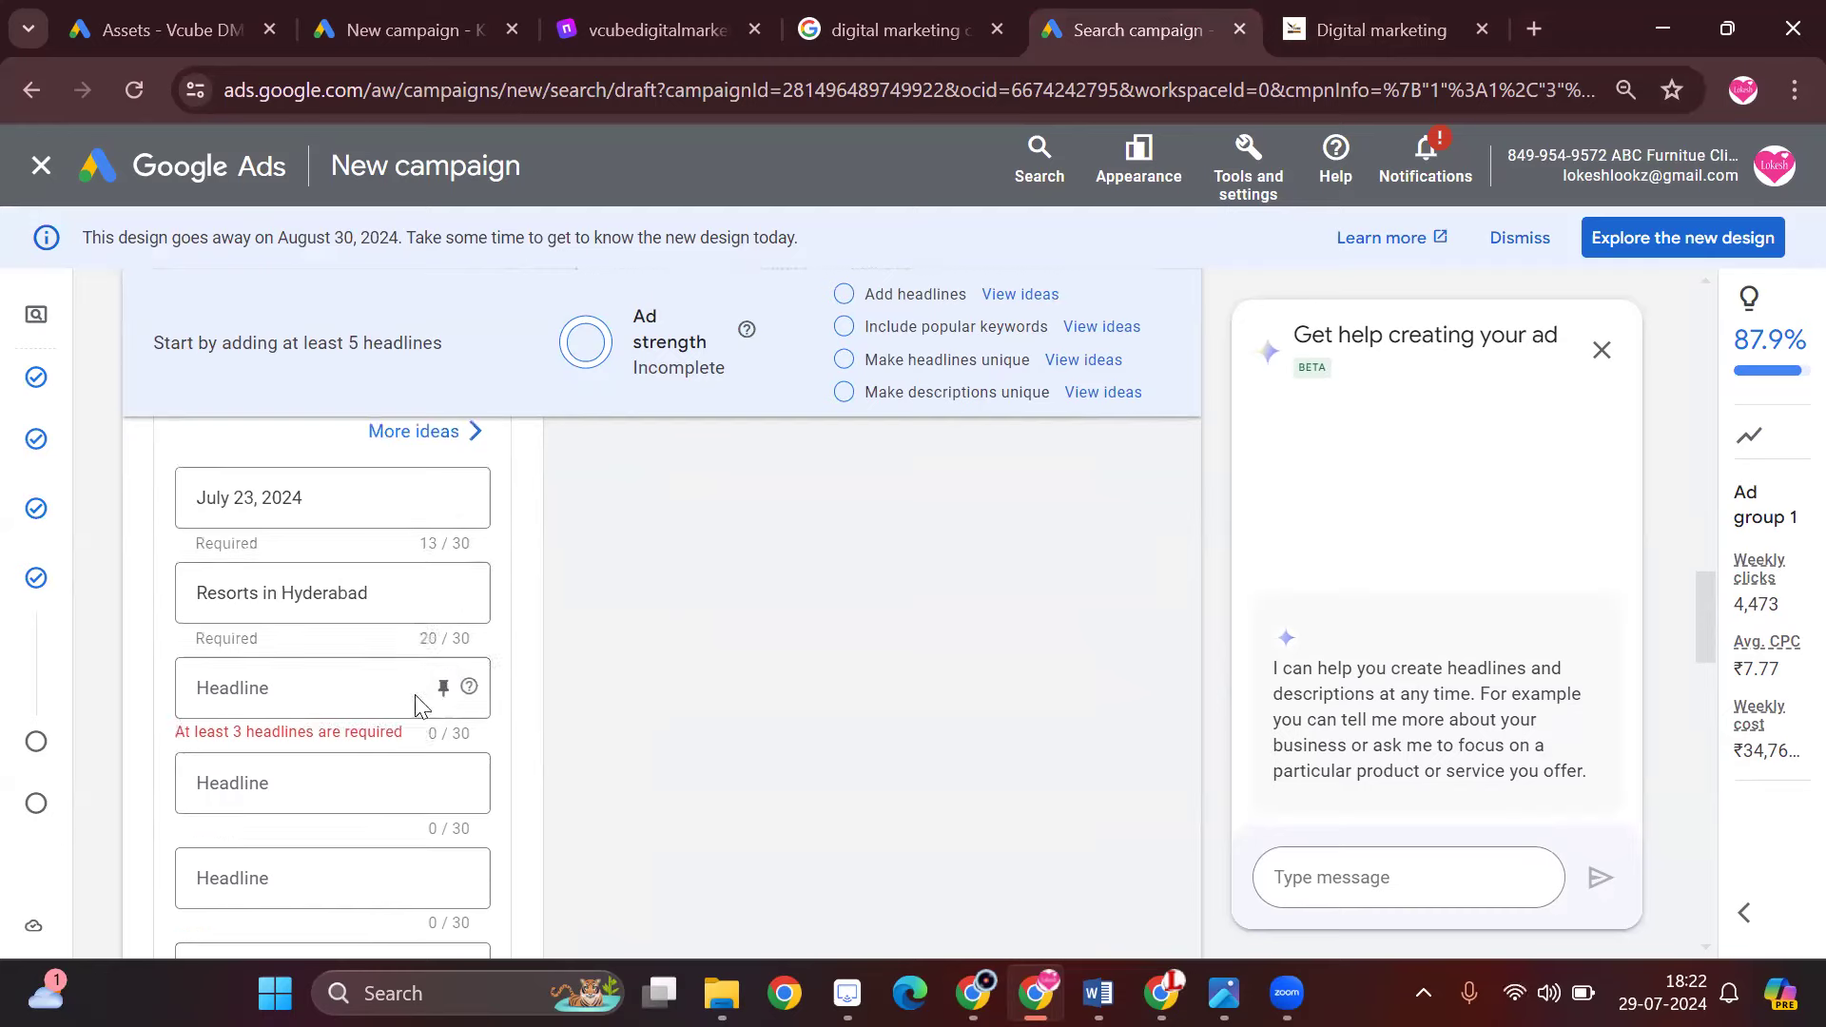
scroll(337, 804, "down", 1)
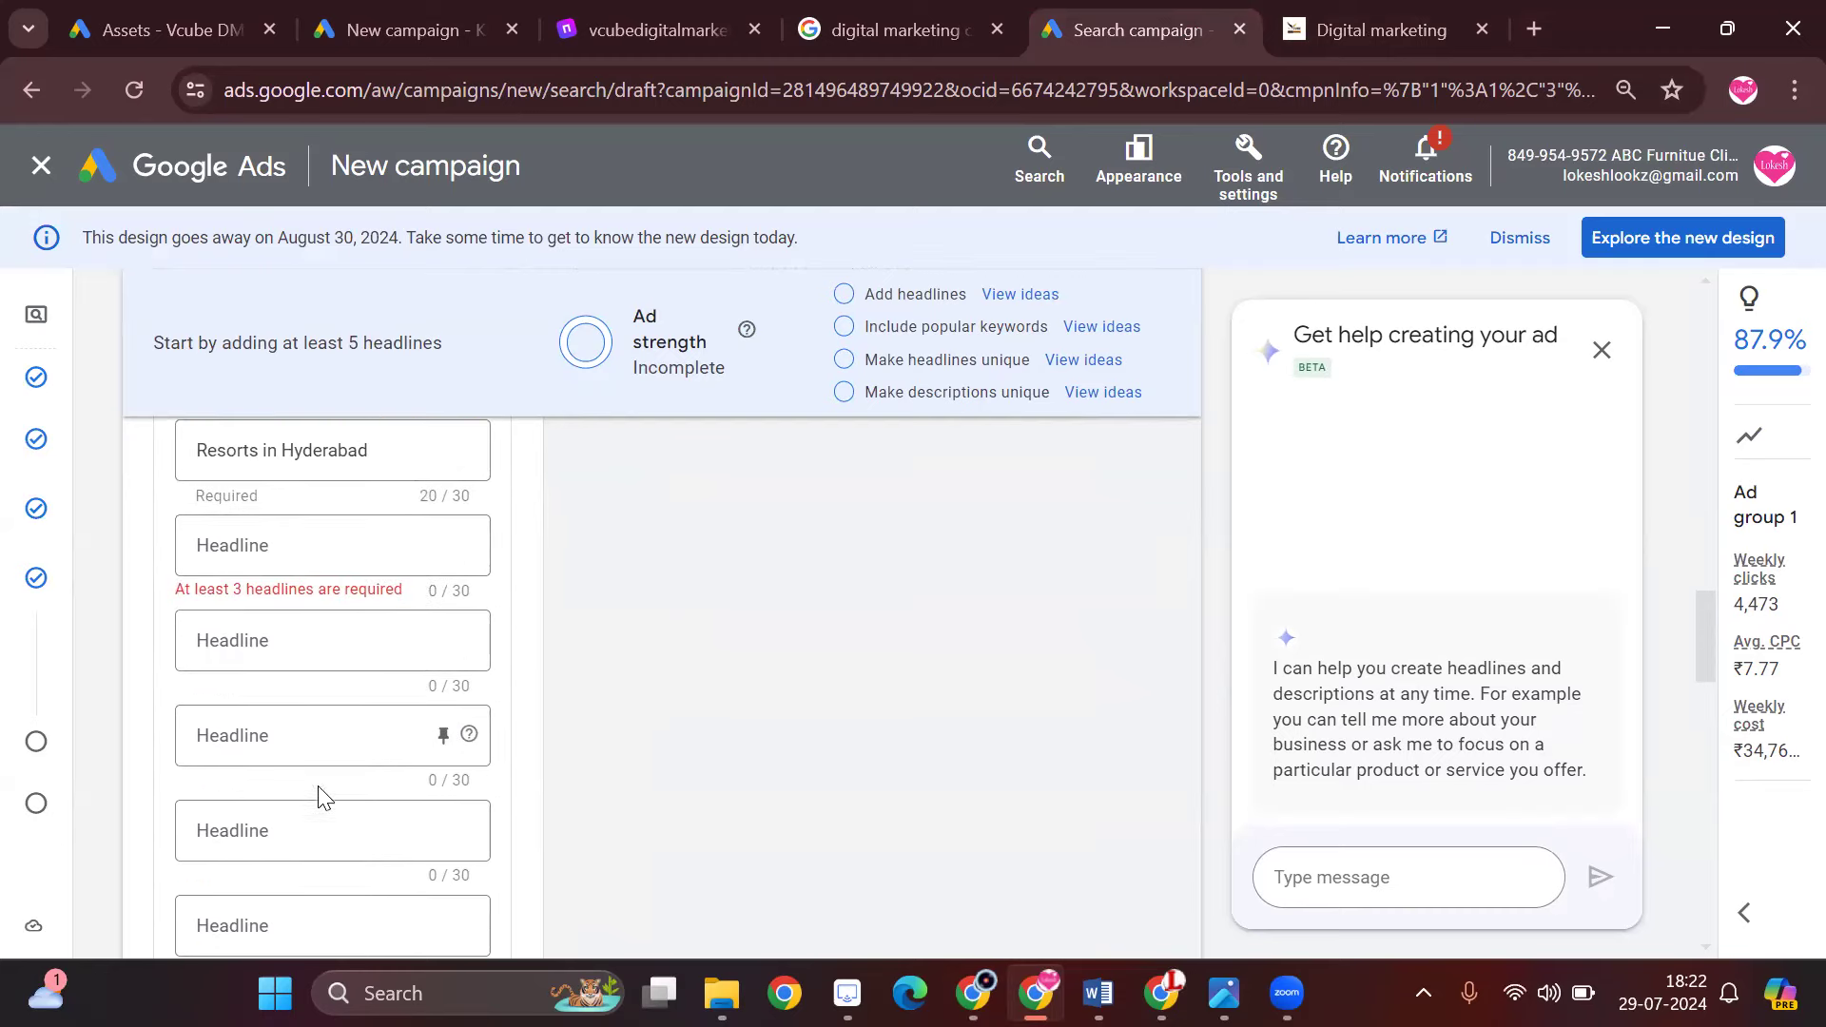
scroll(319, 809, "down", 1)
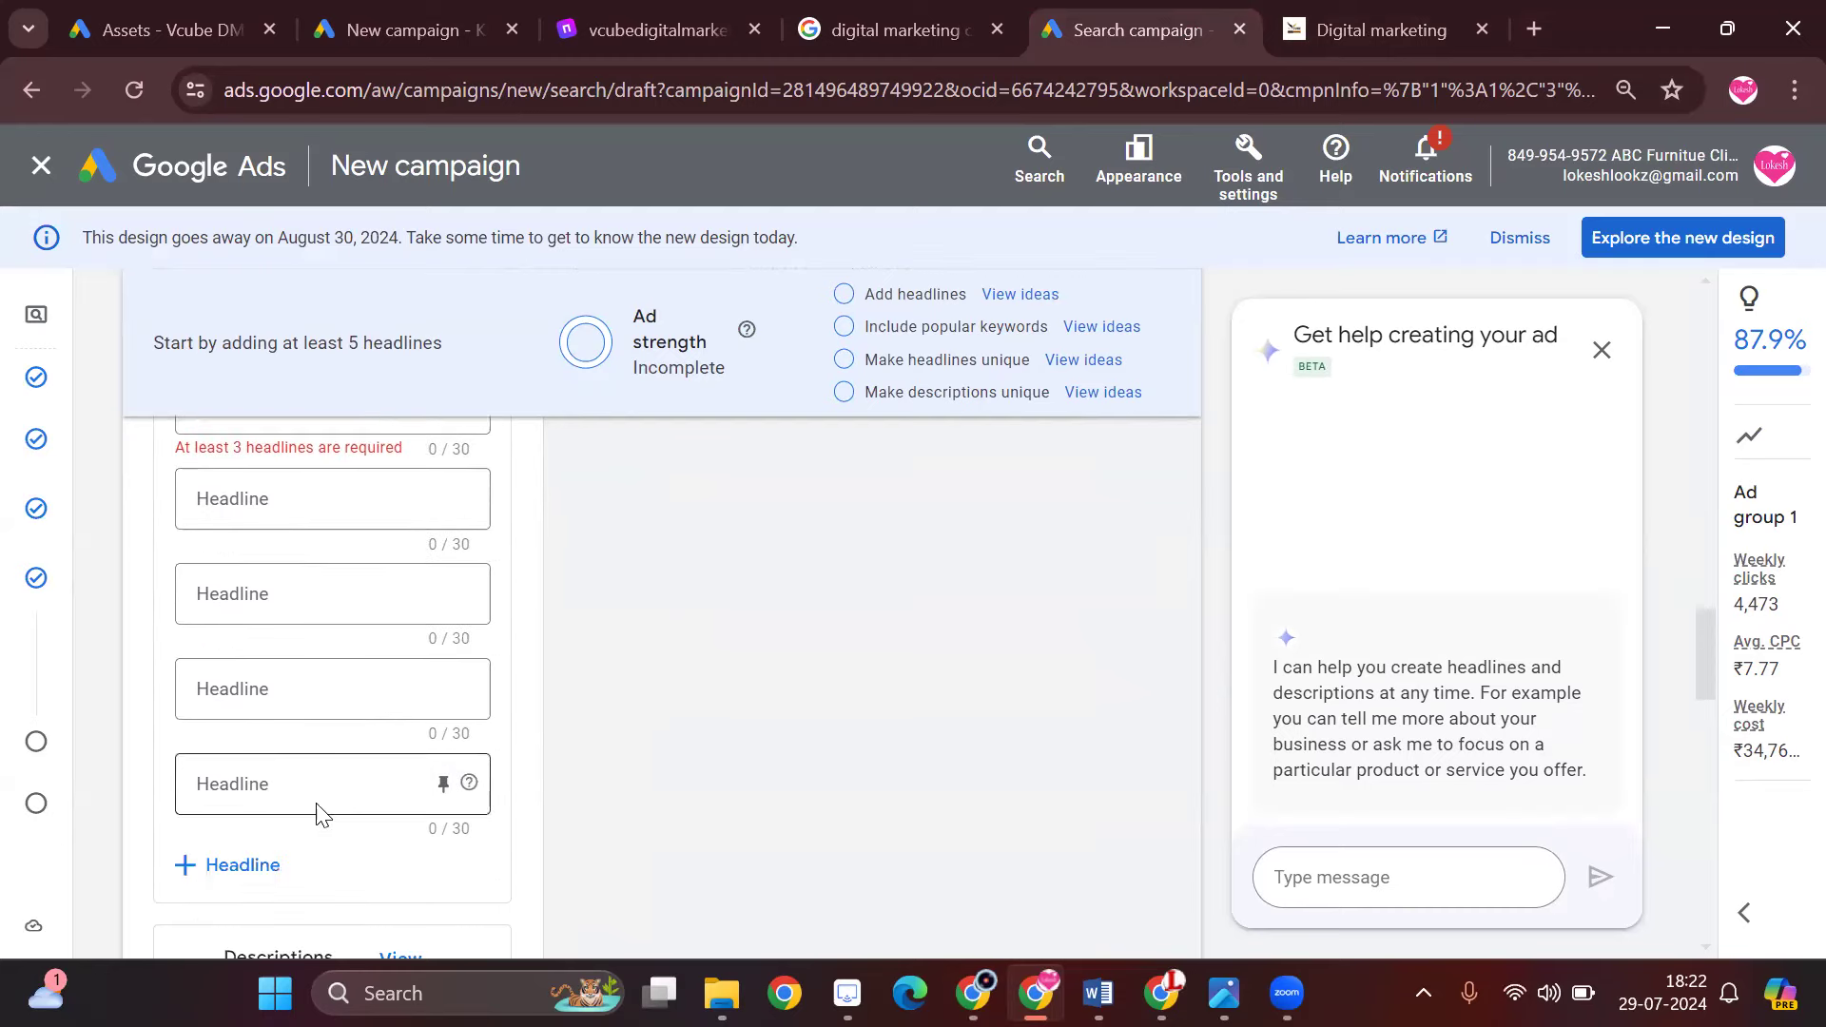
- Add empty headline fields to the ad until the maximum number is reached
left_click(253, 856)
scroll(293, 830, "down", 1)
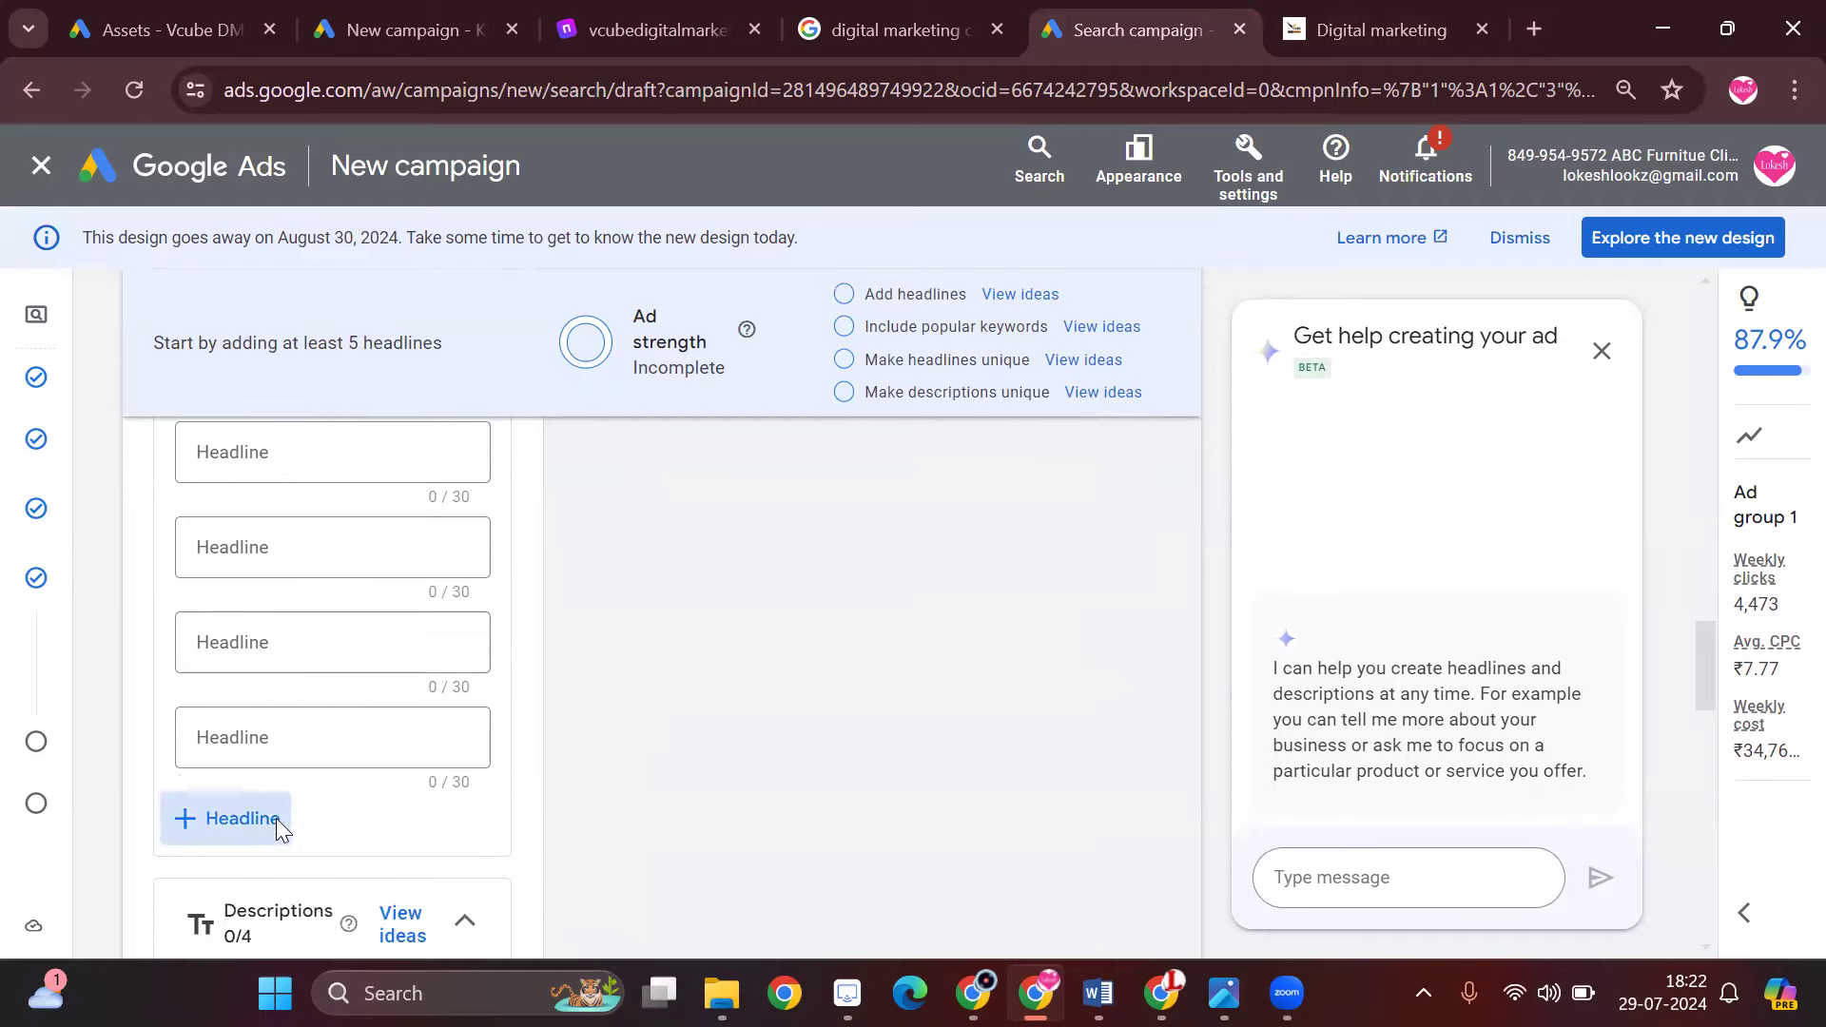
scroll(285, 828, "down", 1)
left_click(249, 769)
scroll(400, 809, "down", 1)
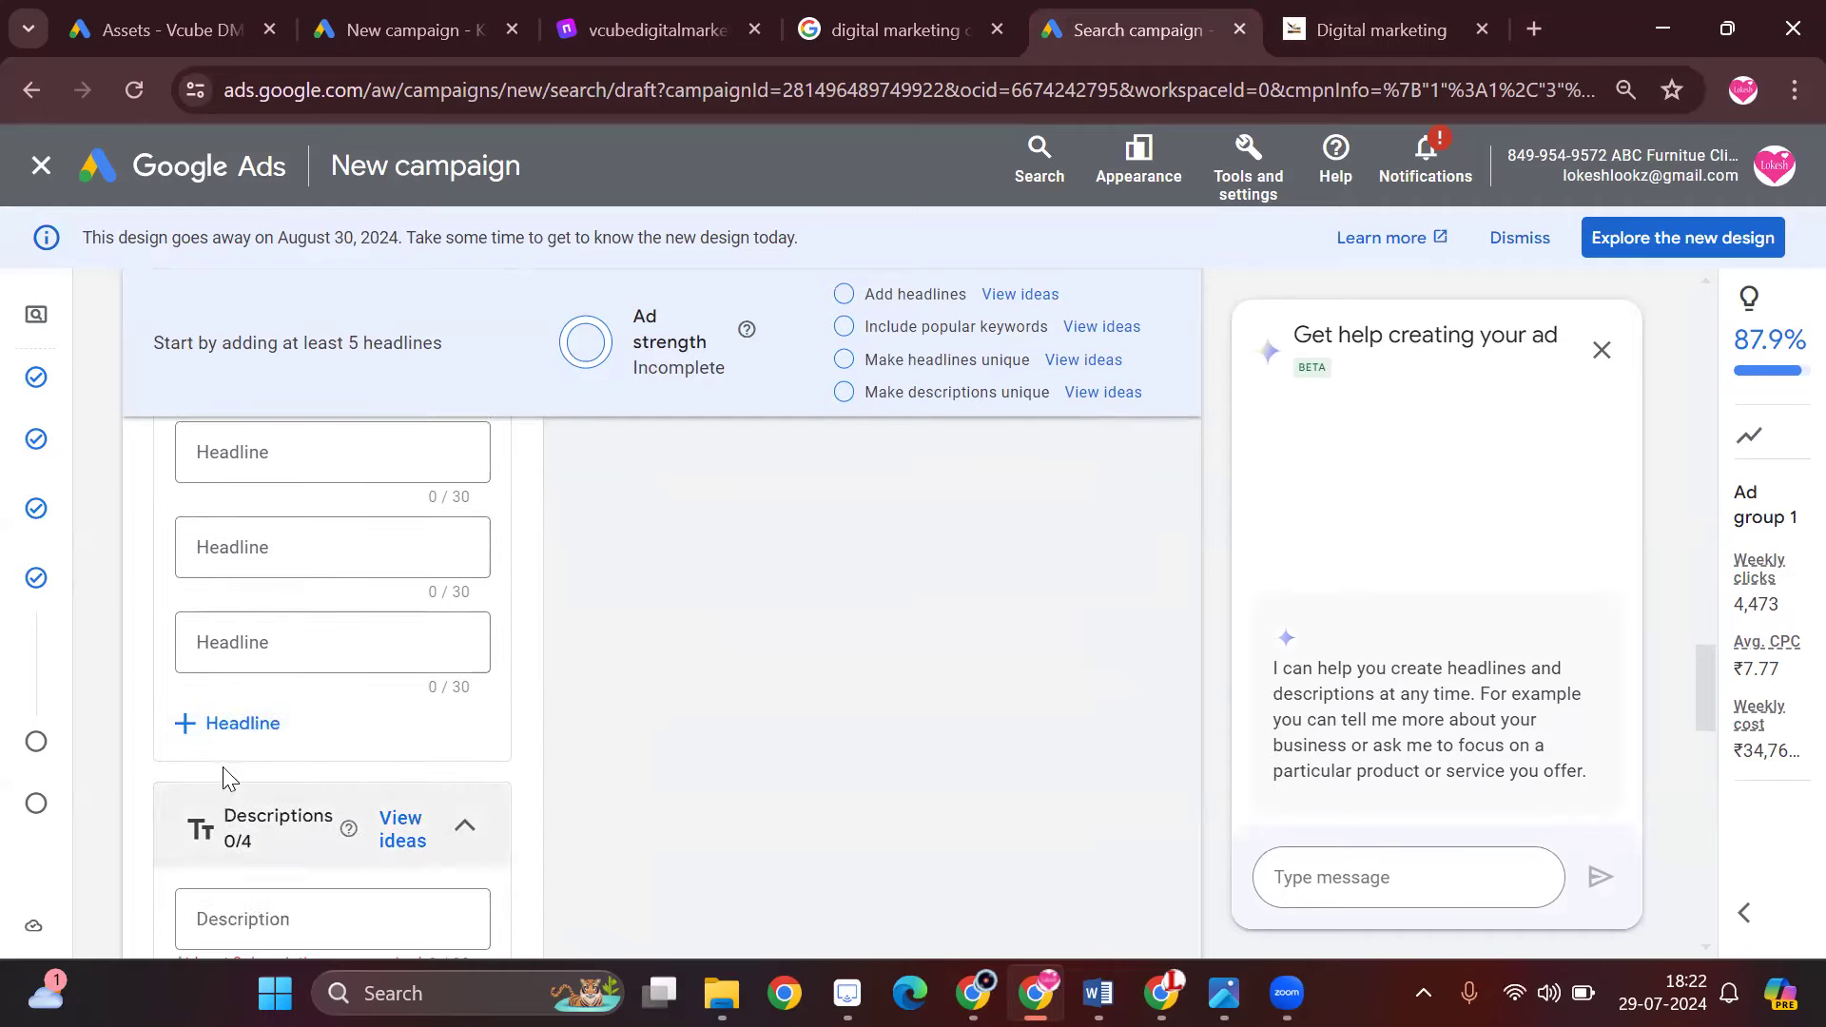
scroll(228, 728, "down", 1)
left_click(278, 685)
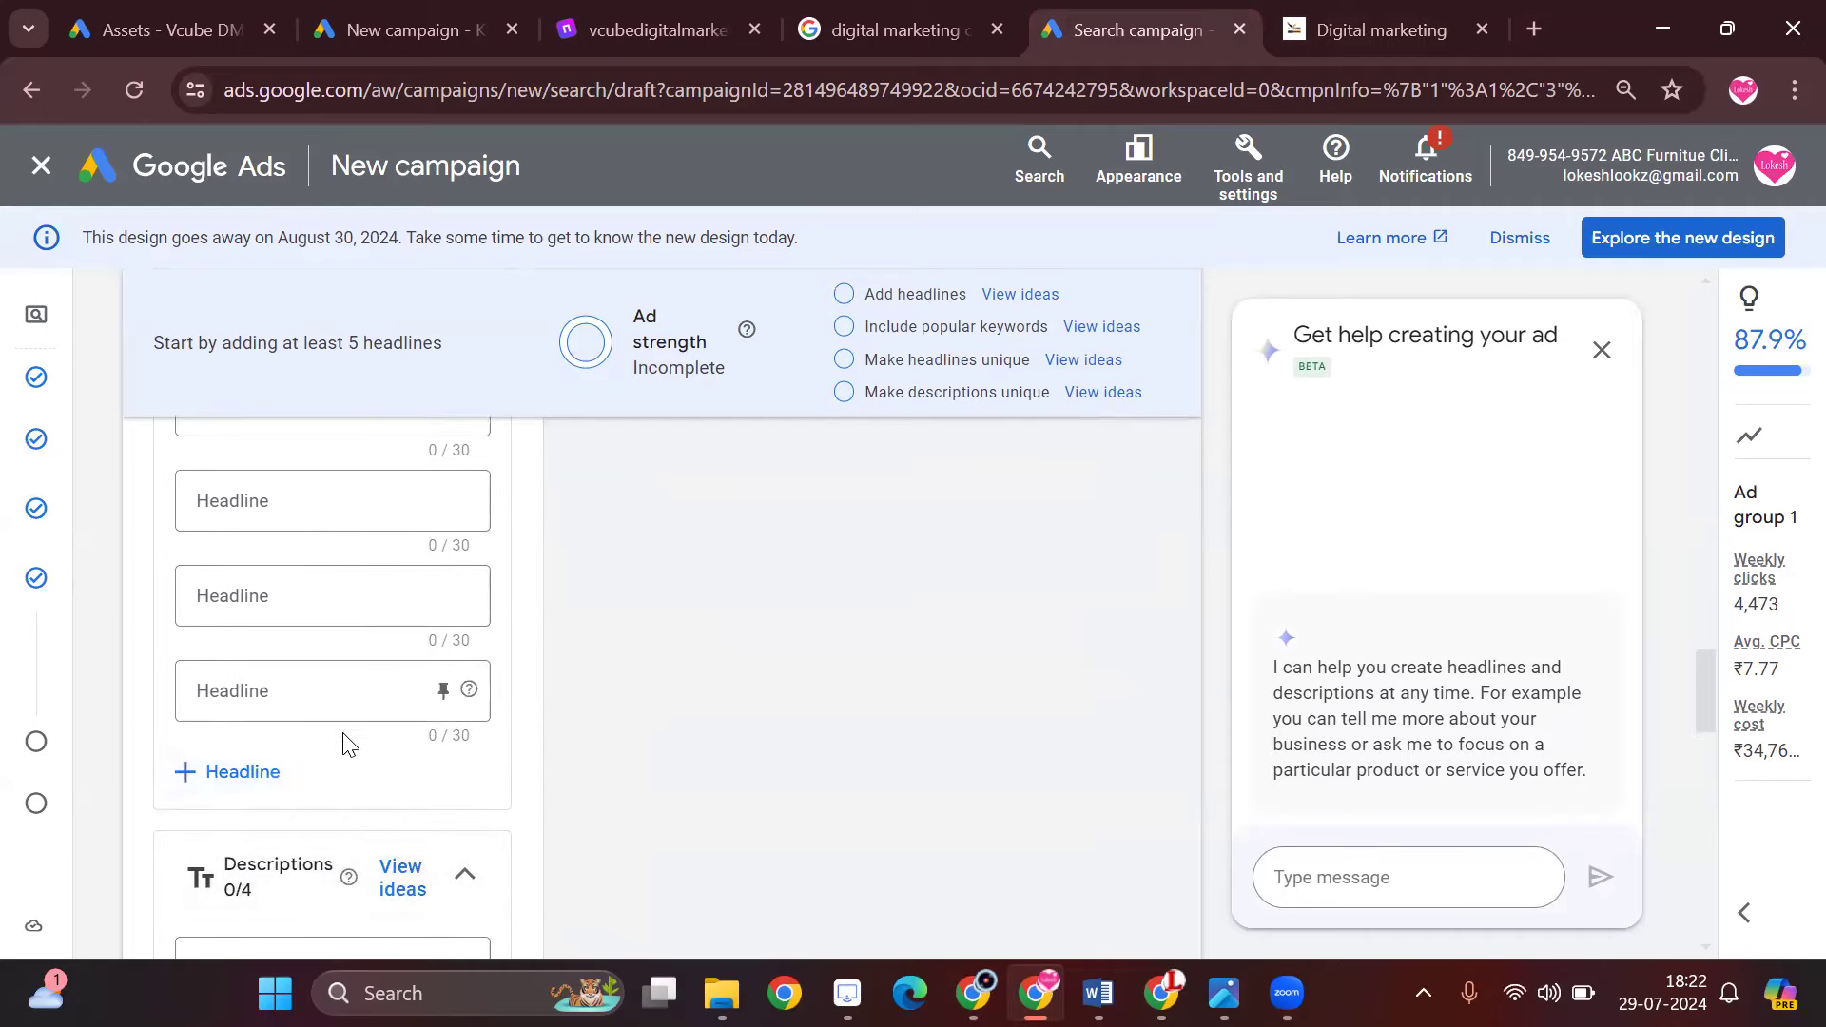
left_click(247, 770)
left_click(287, 866)
scroll(312, 854, "down", 1)
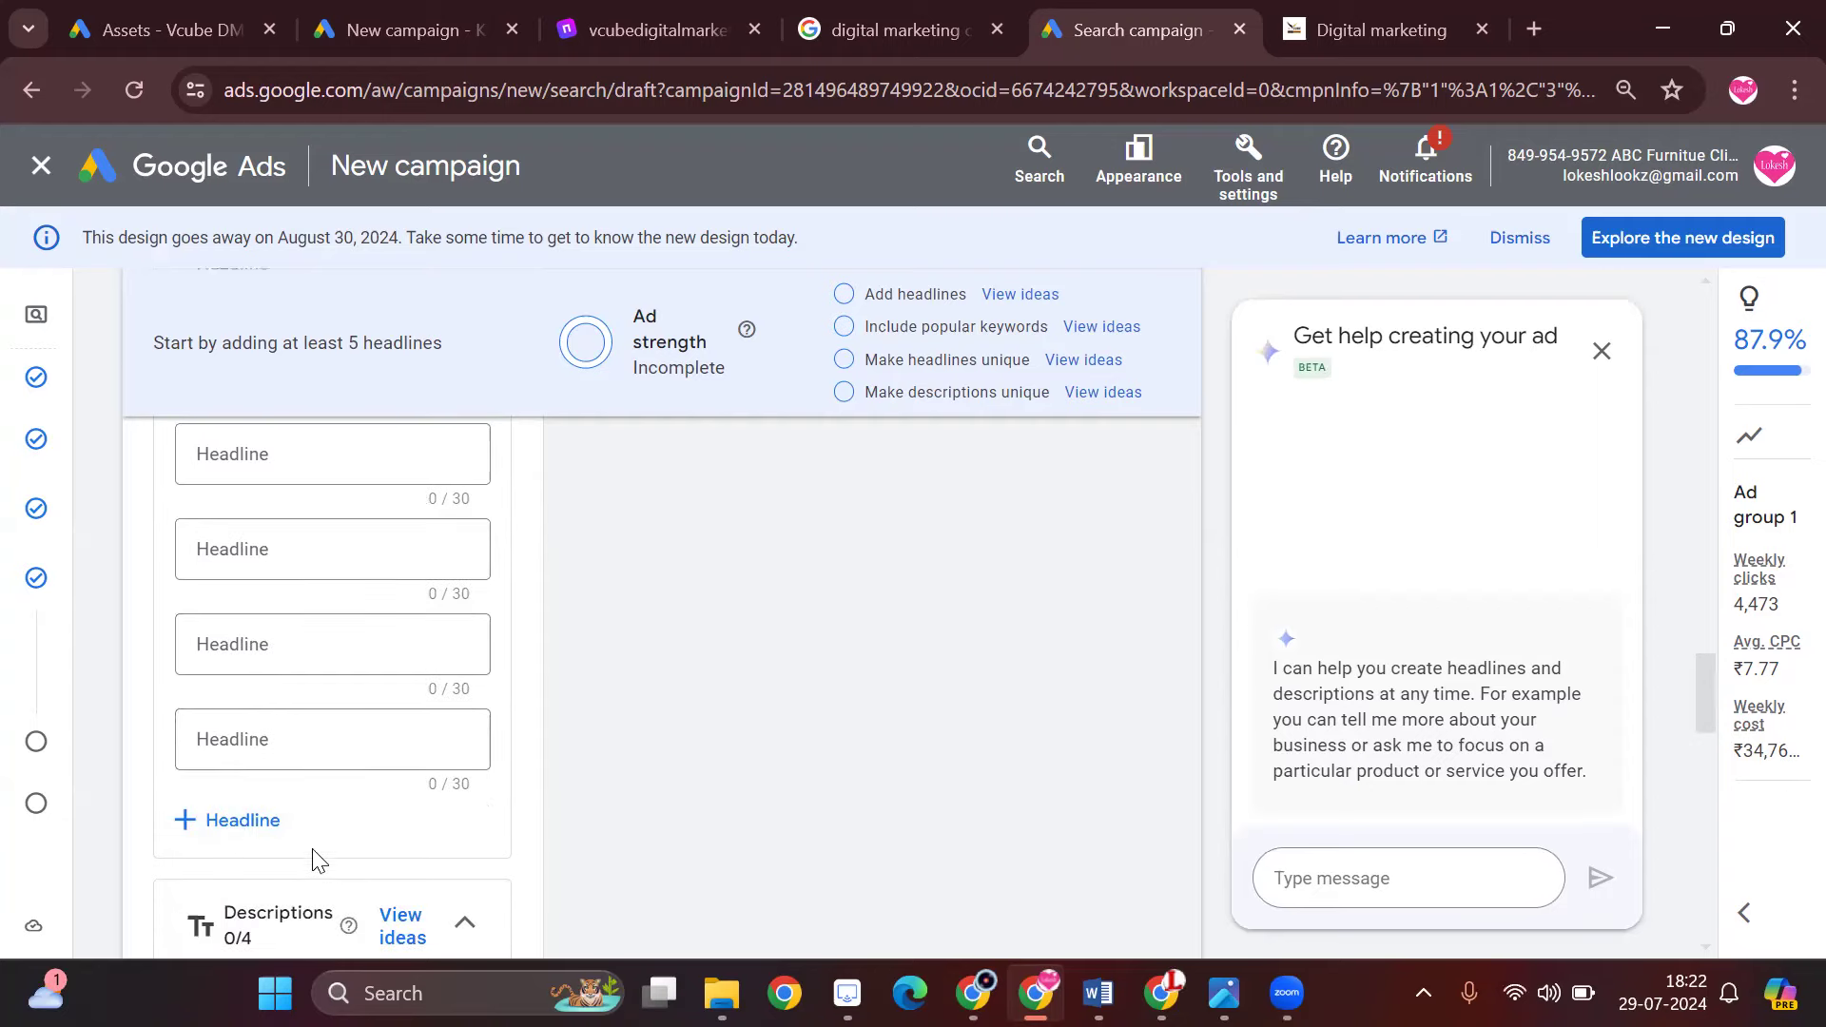
left_click(277, 829)
scroll(371, 833, "down", 1)
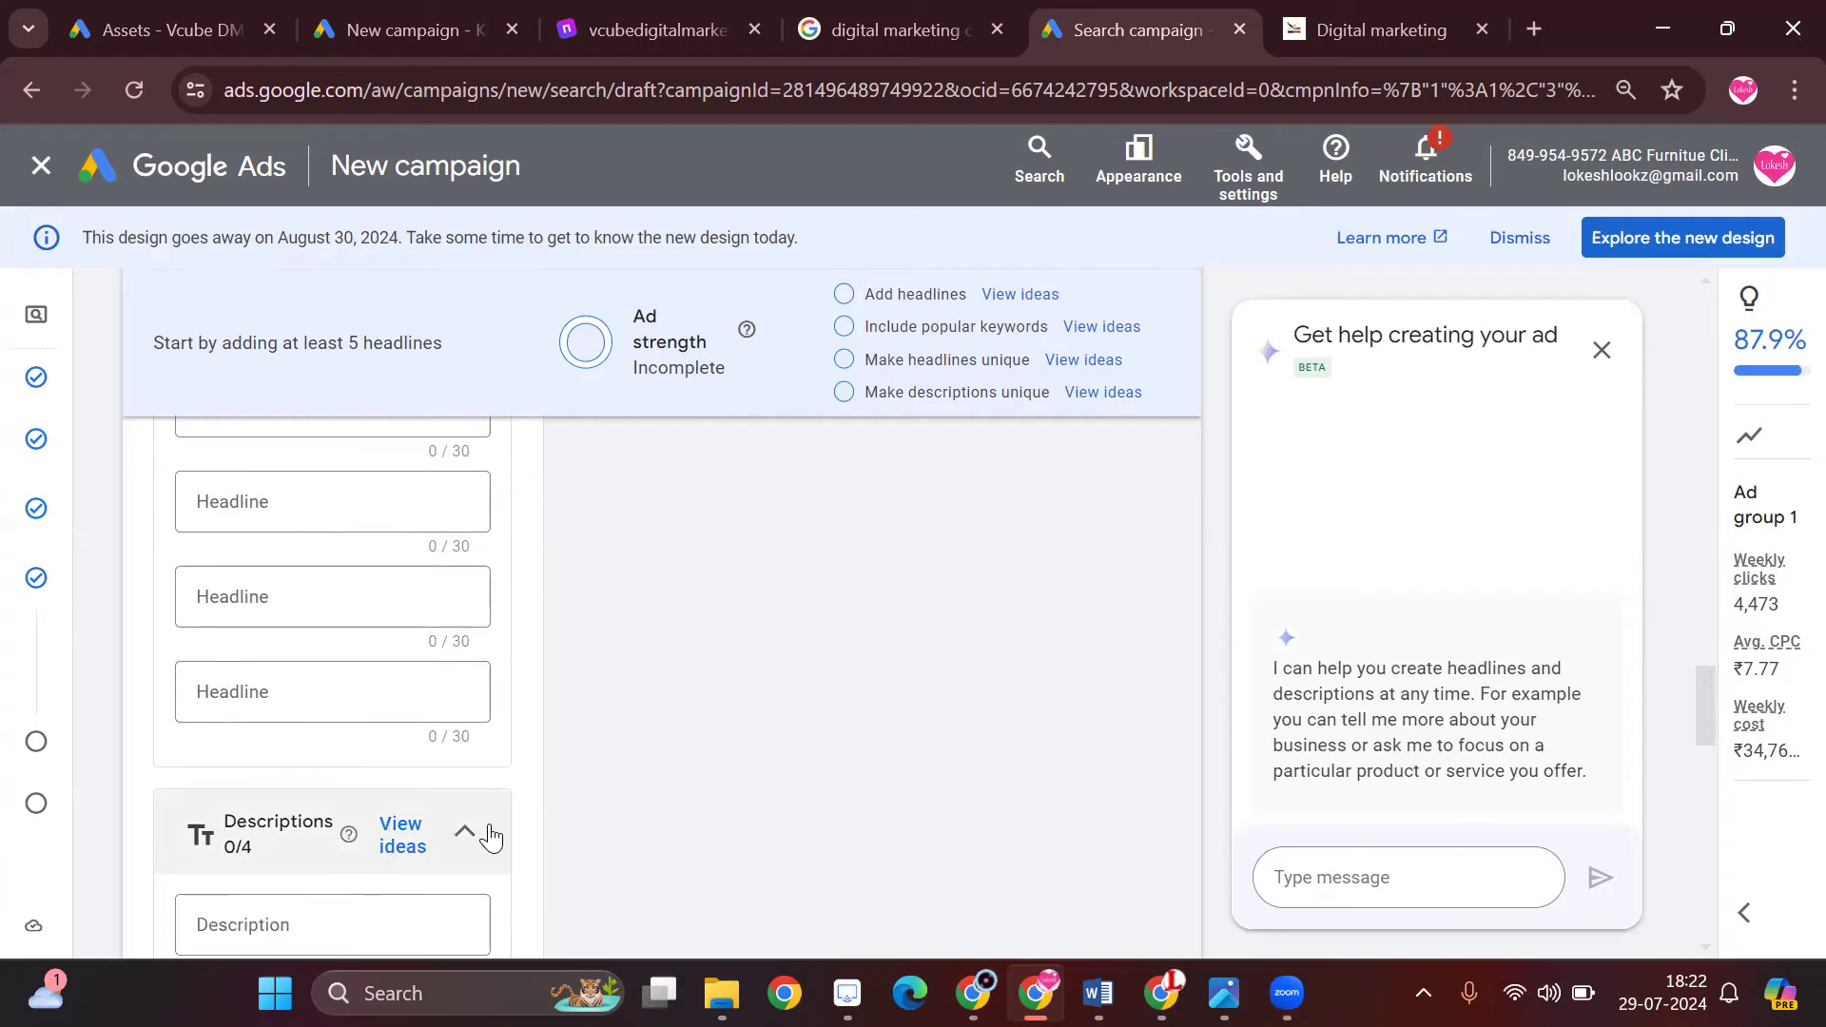
scroll(489, 837, "up", 2)
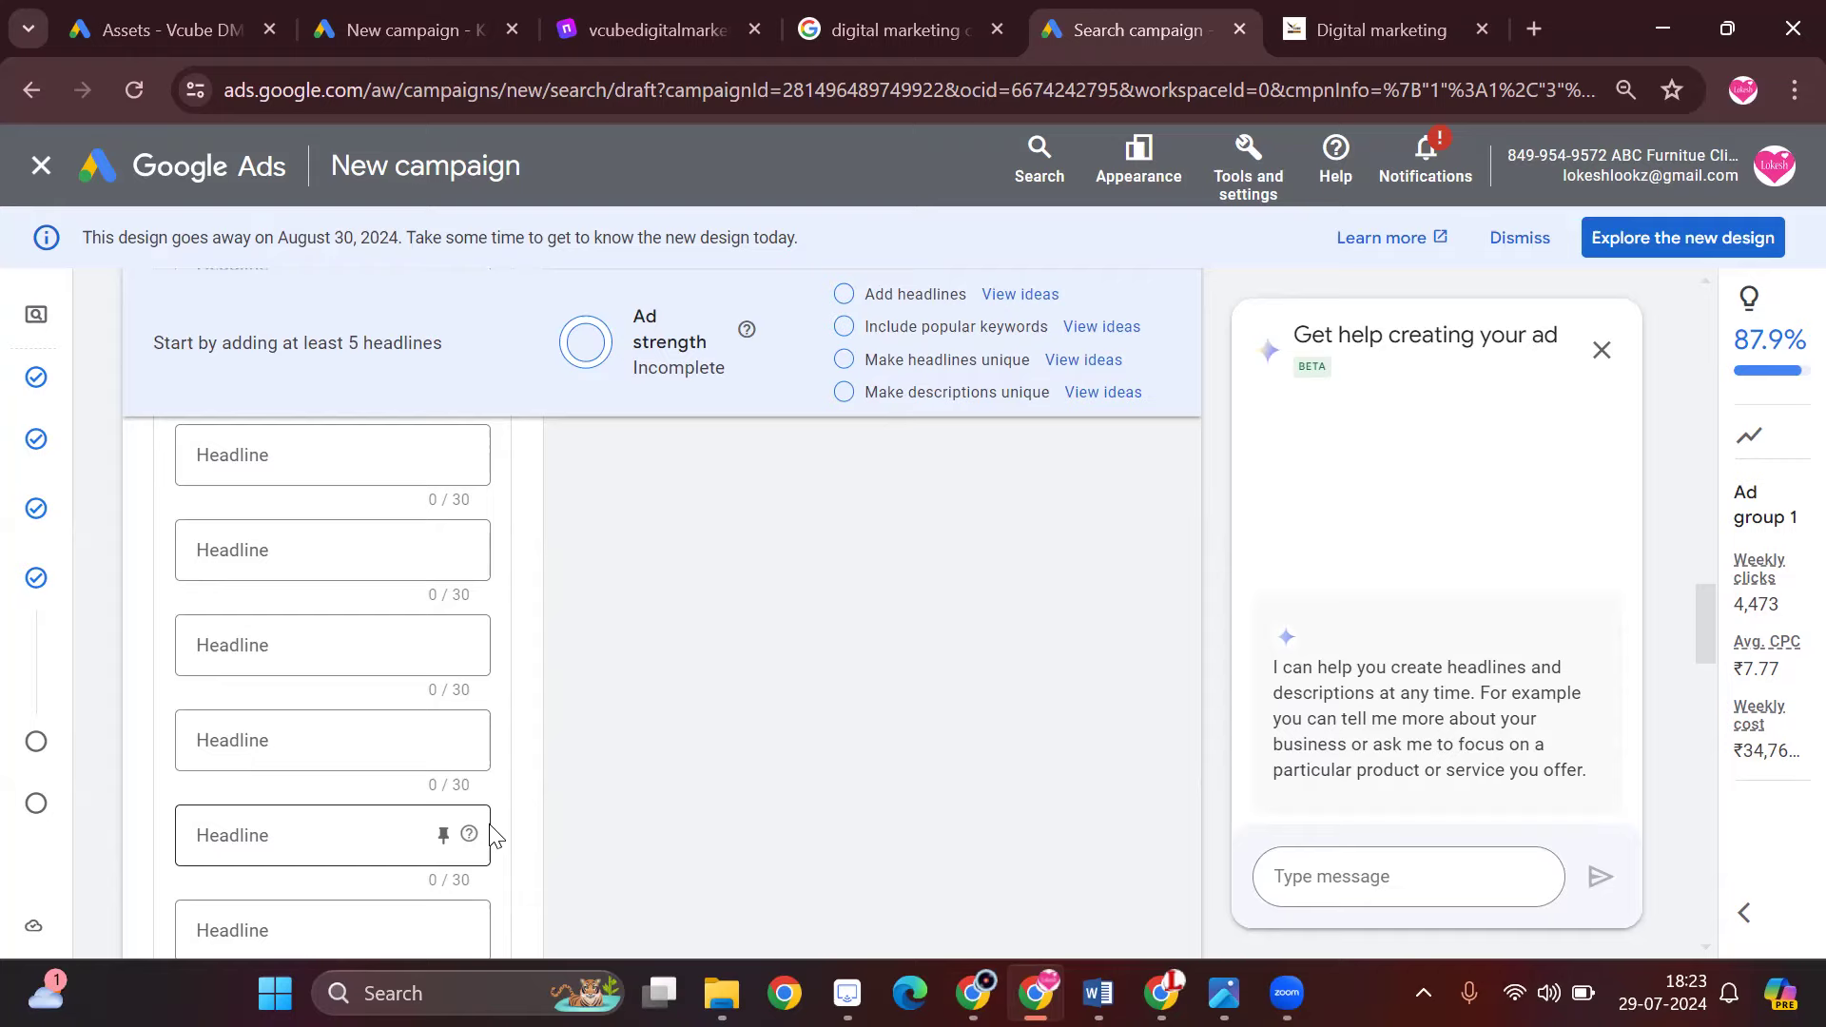
- Examine the ad's empty headline fields and the Descriptions section below them
scroll(315, 847, "up", 5)
scroll(520, 752, "down", 3)
scroll(722, 880, "down", 3)
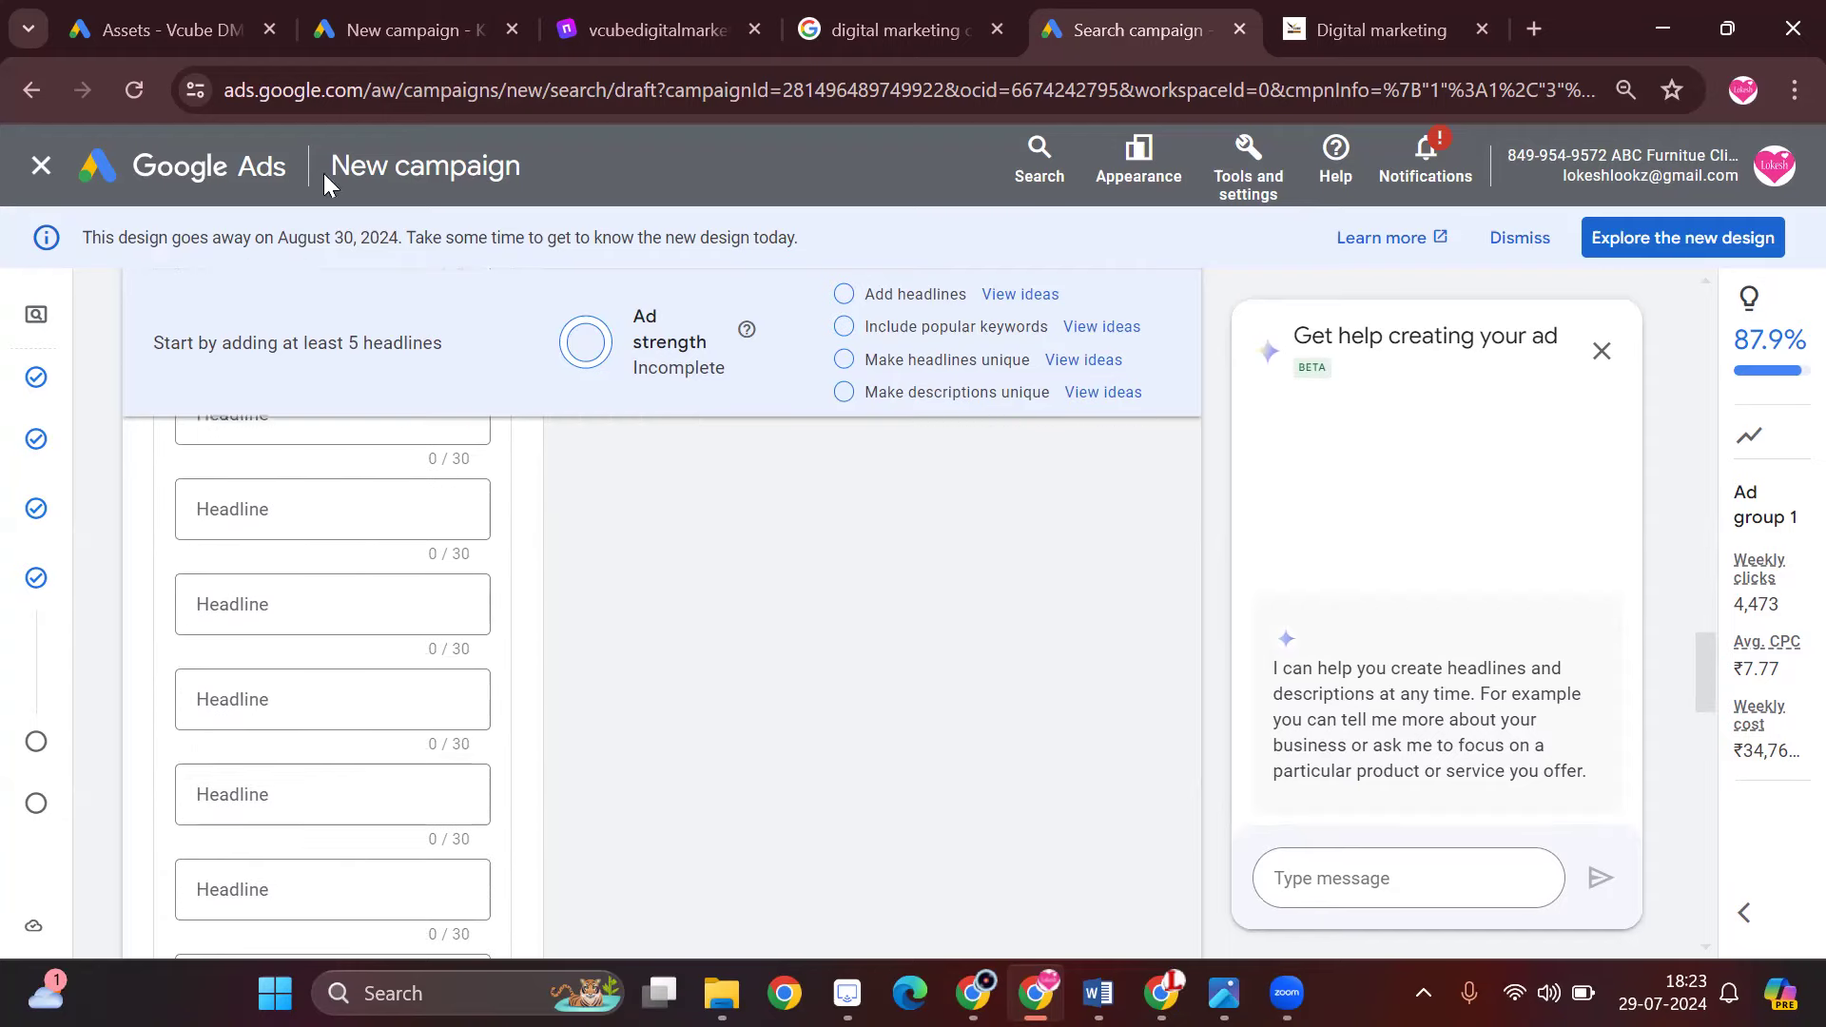
scroll(380, 613, "down", 1)
scroll(361, 657, "down", 8)
scroll(339, 673, "up", 3)
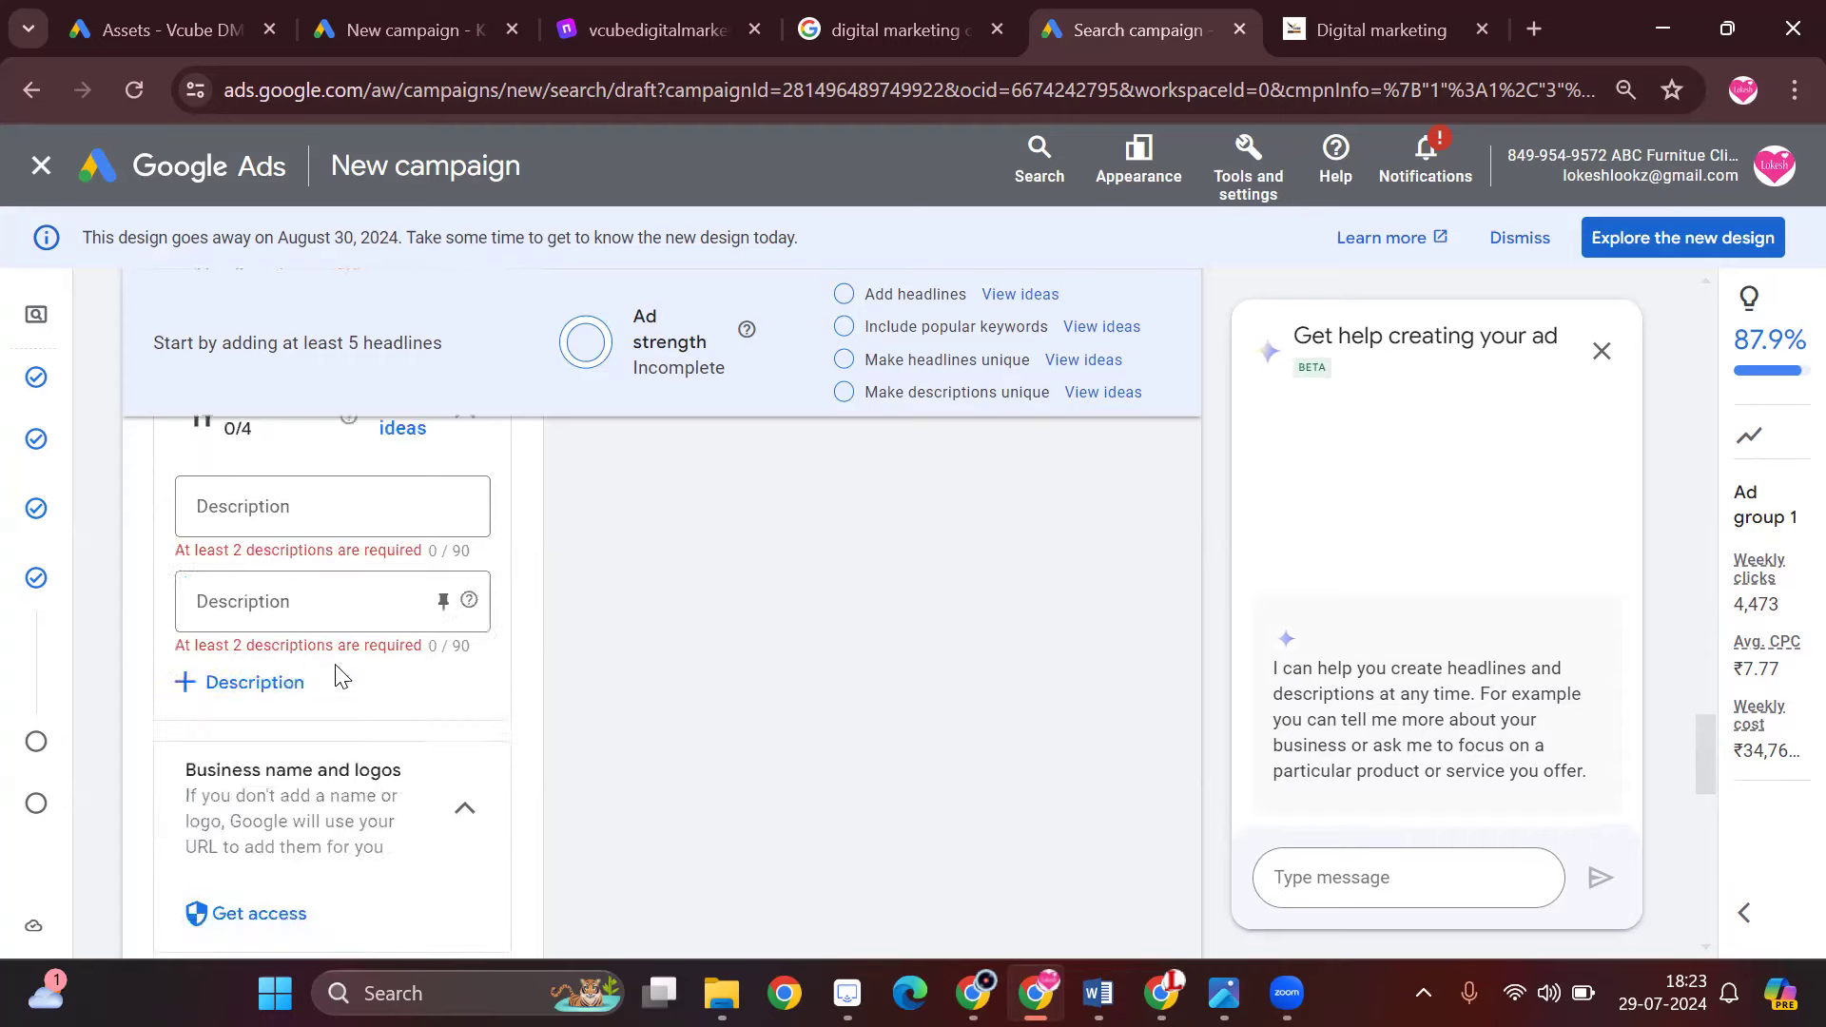
scroll(262, 599, "up", 2)
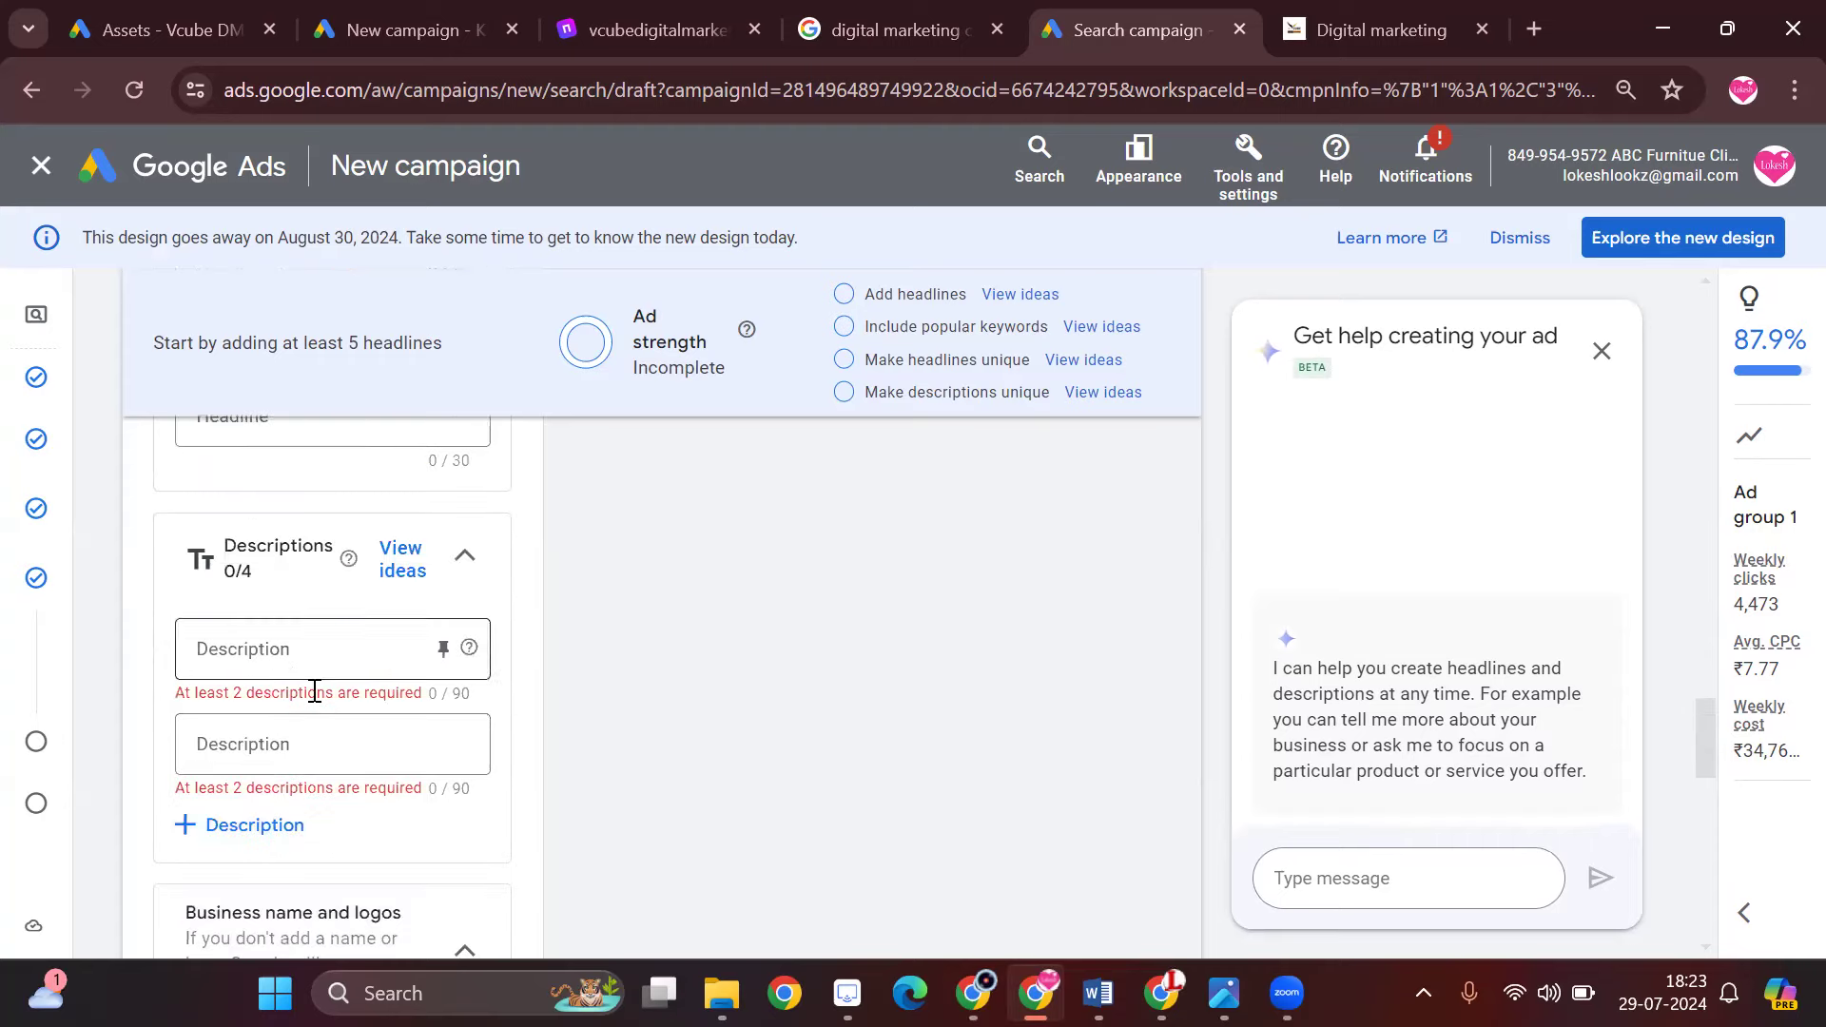
scroll(318, 701, "up", 4)
- Search Google for digital marketing course hyderabad in the other browser tab and review how the listed results word their titles and descriptions
left_click(1429, 27)
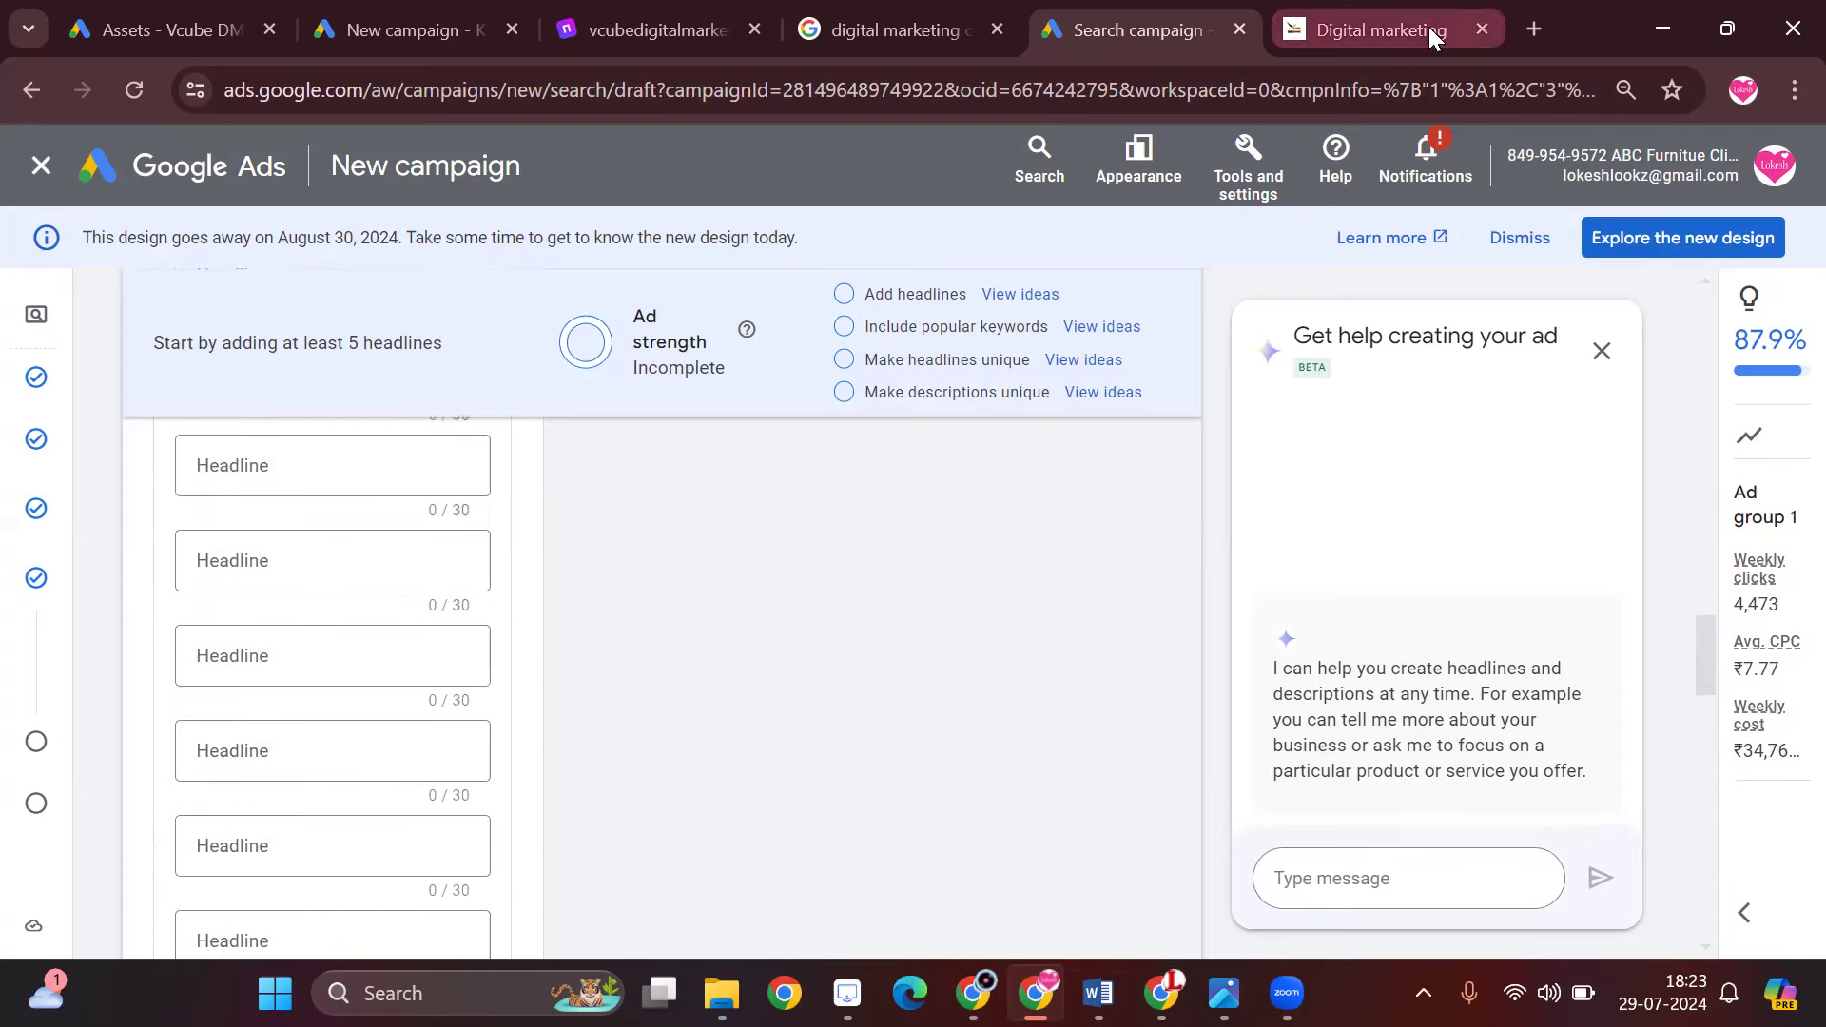
type("goo")
key("Return")
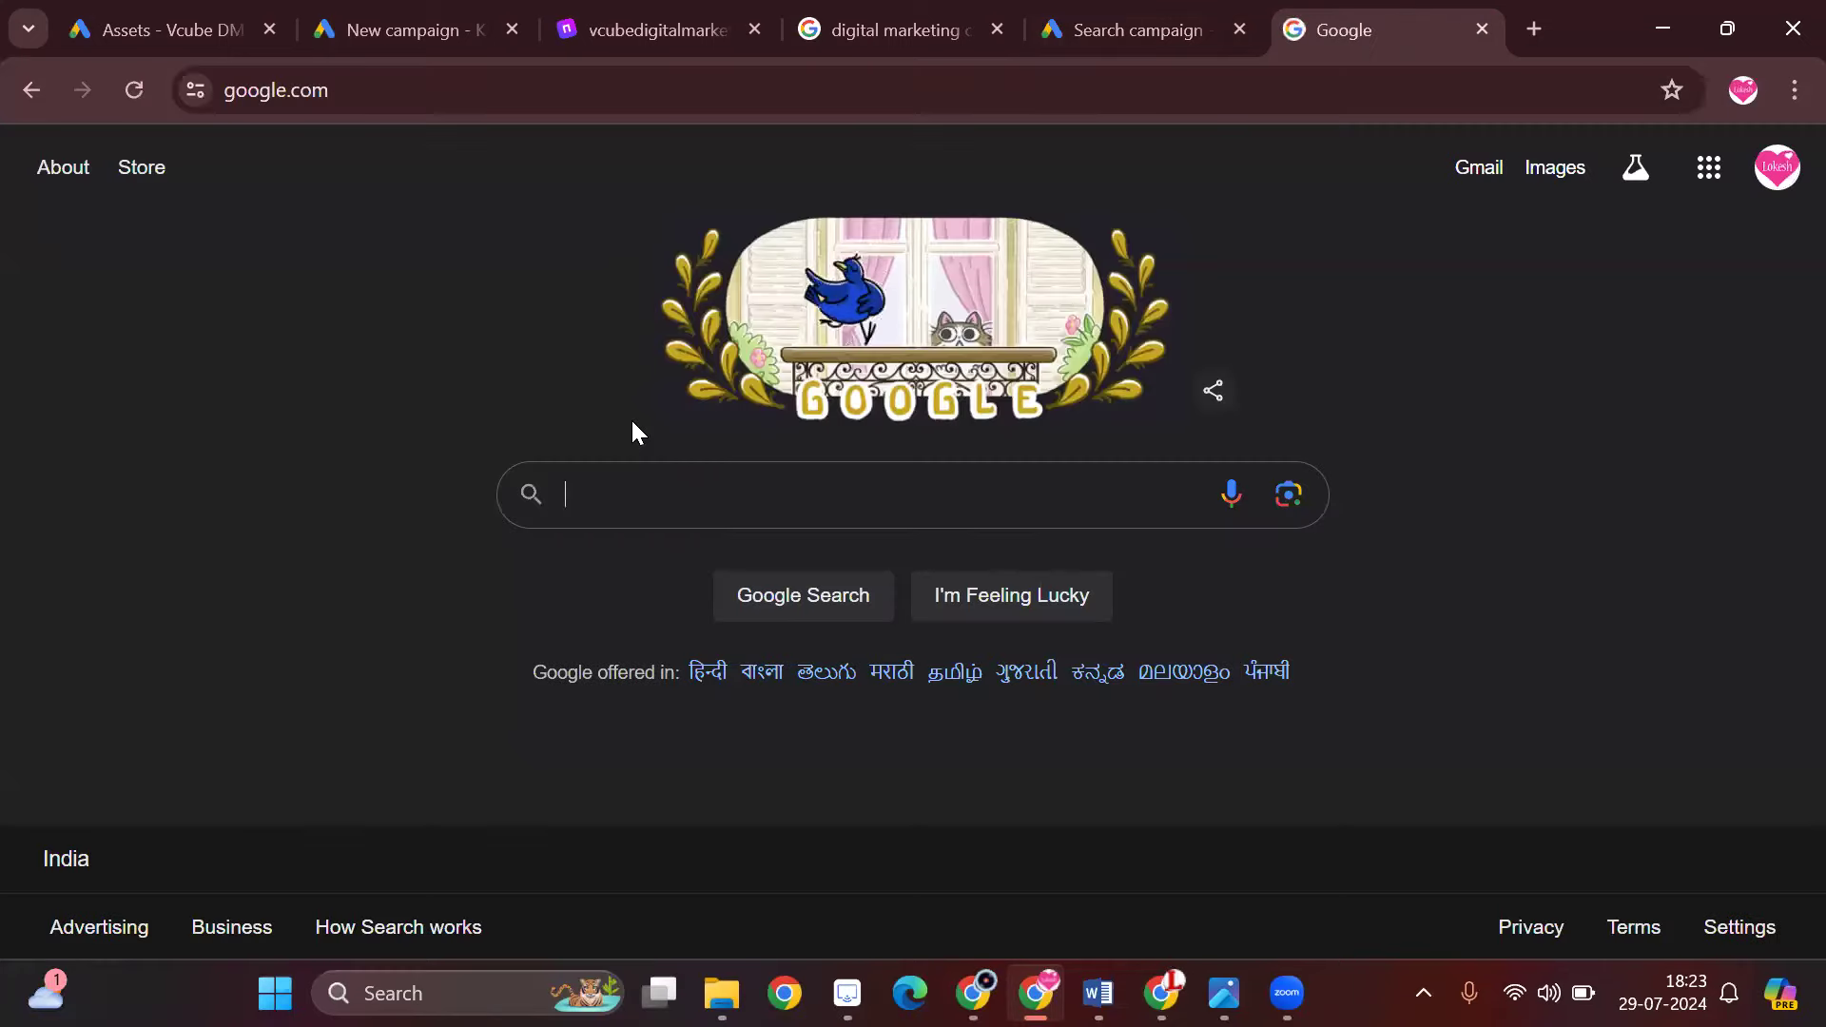
type("digi")
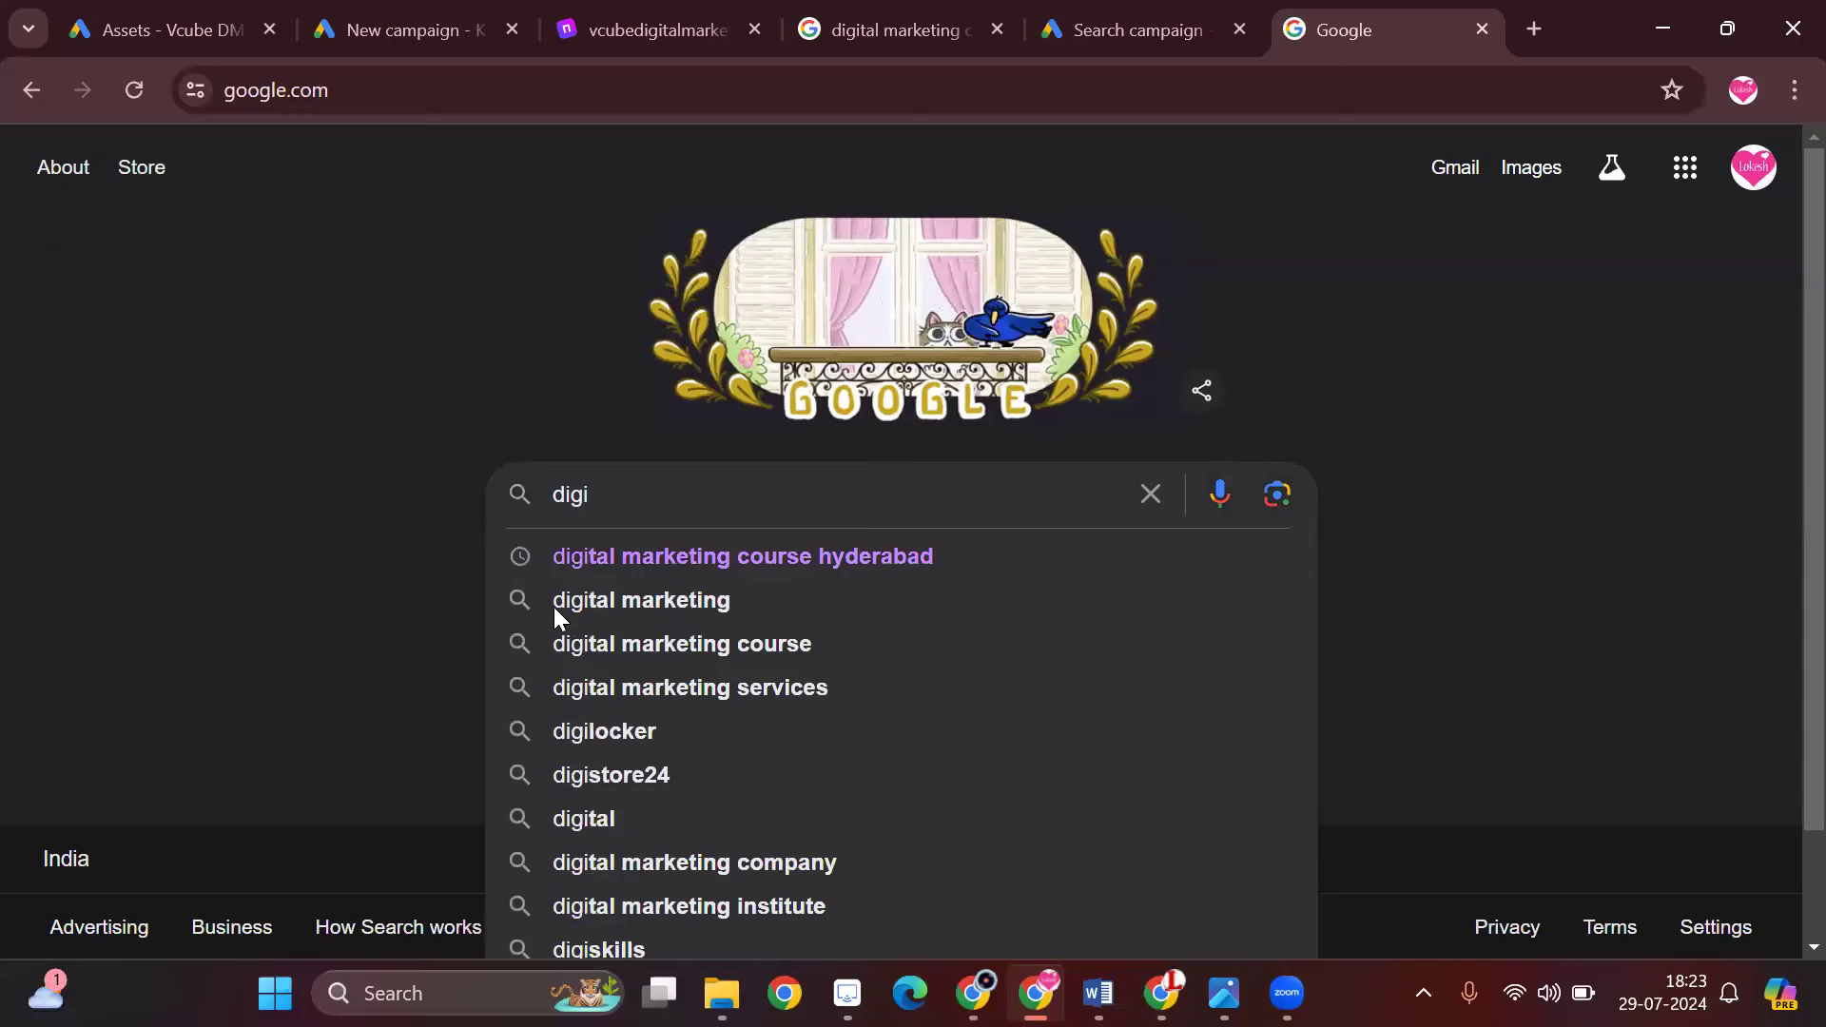
left_click(851, 569)
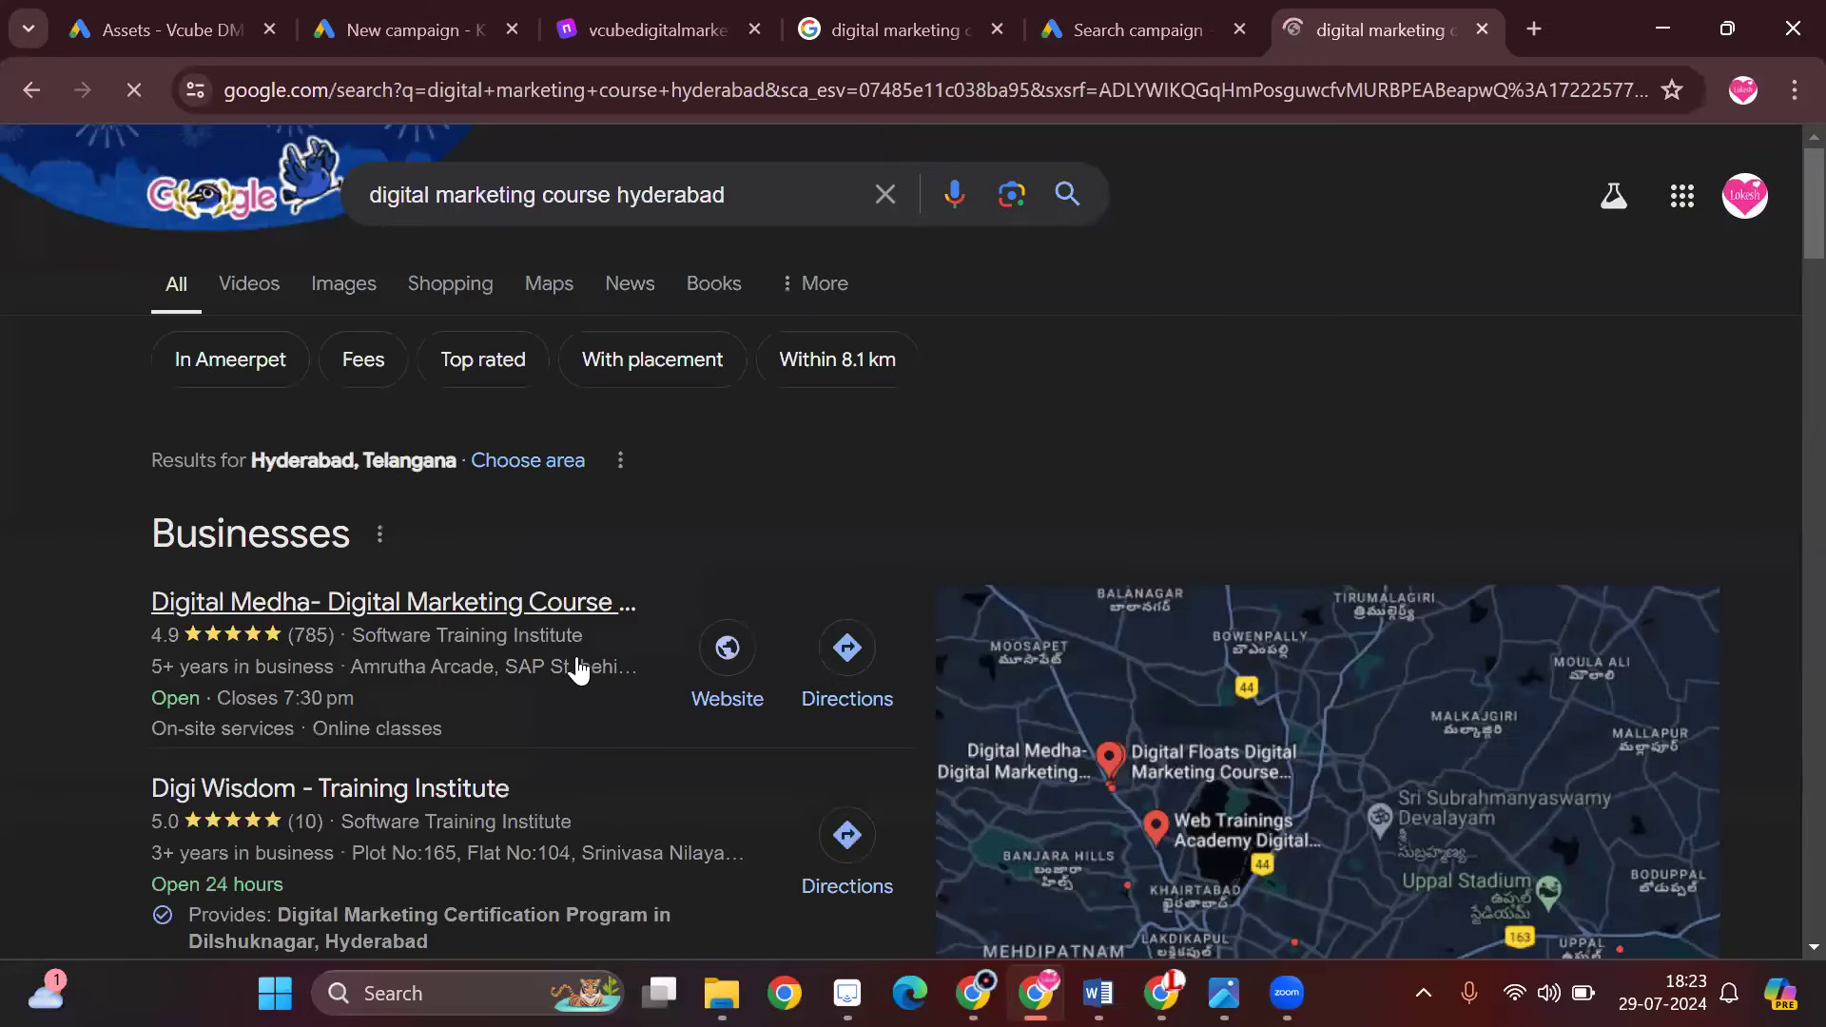
scroll(583, 652, "down", 12)
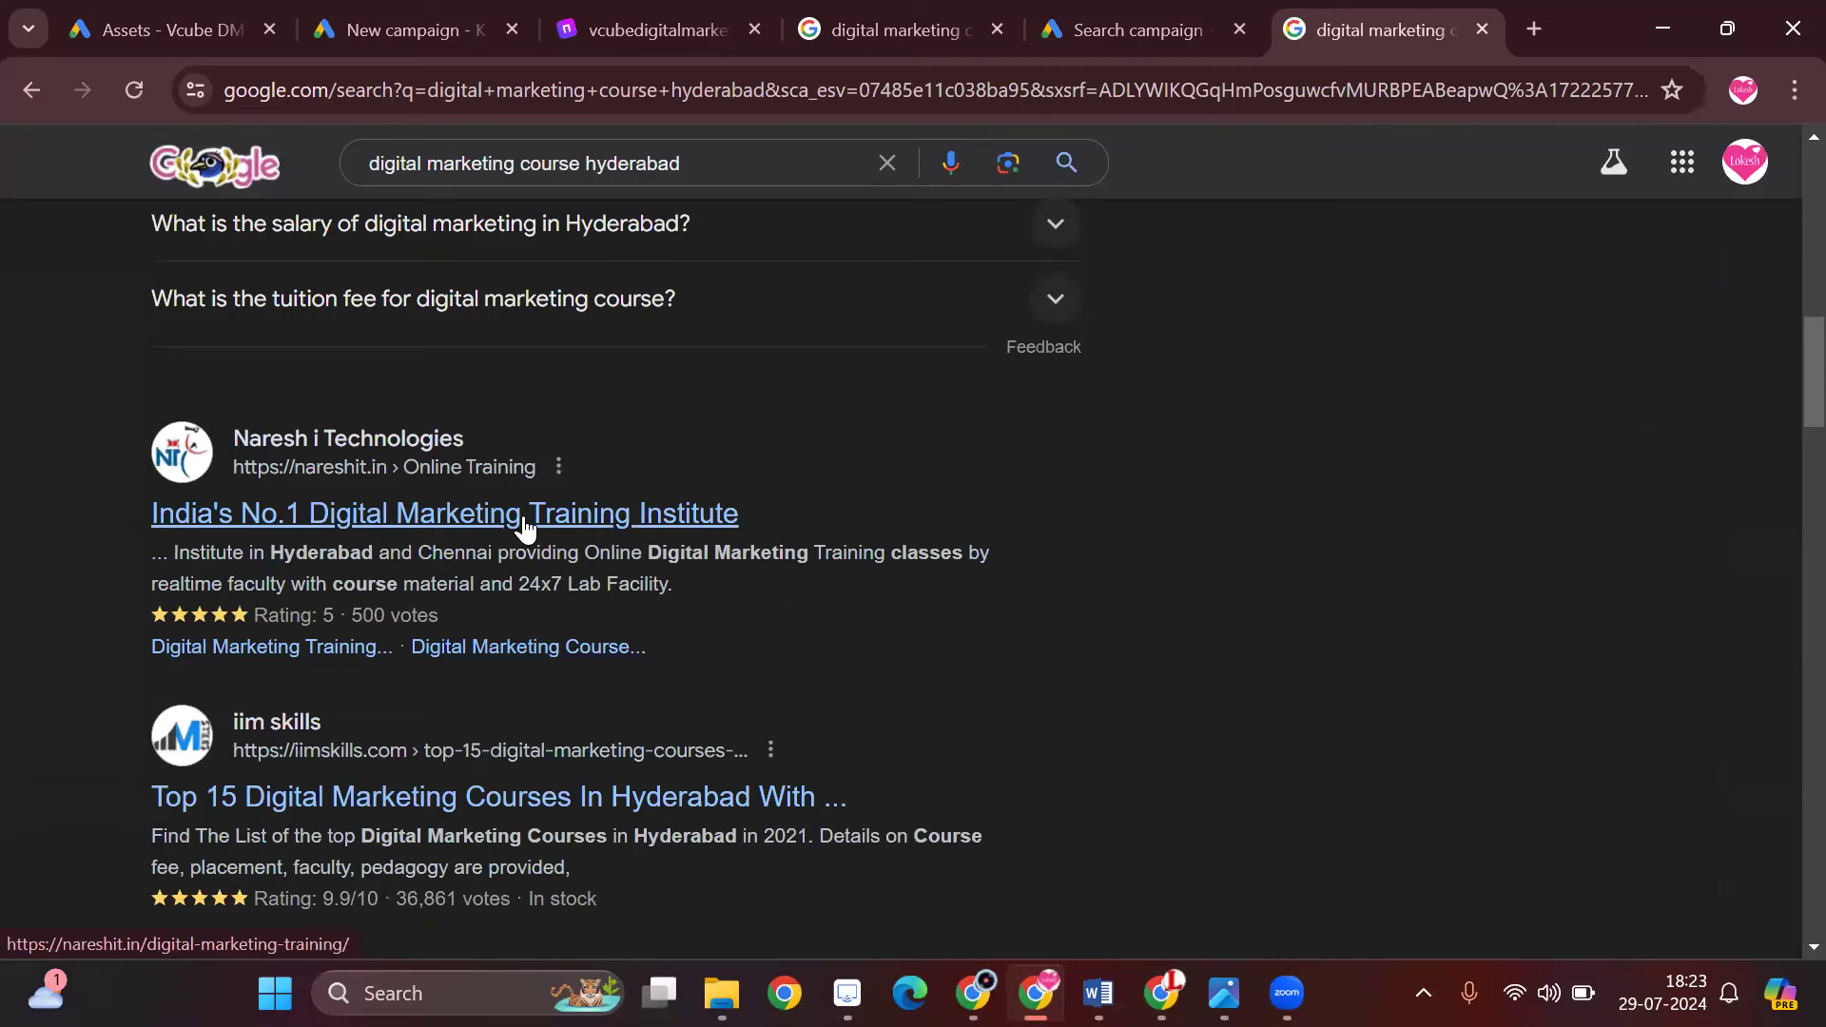
scroll(419, 790, "down", 3)
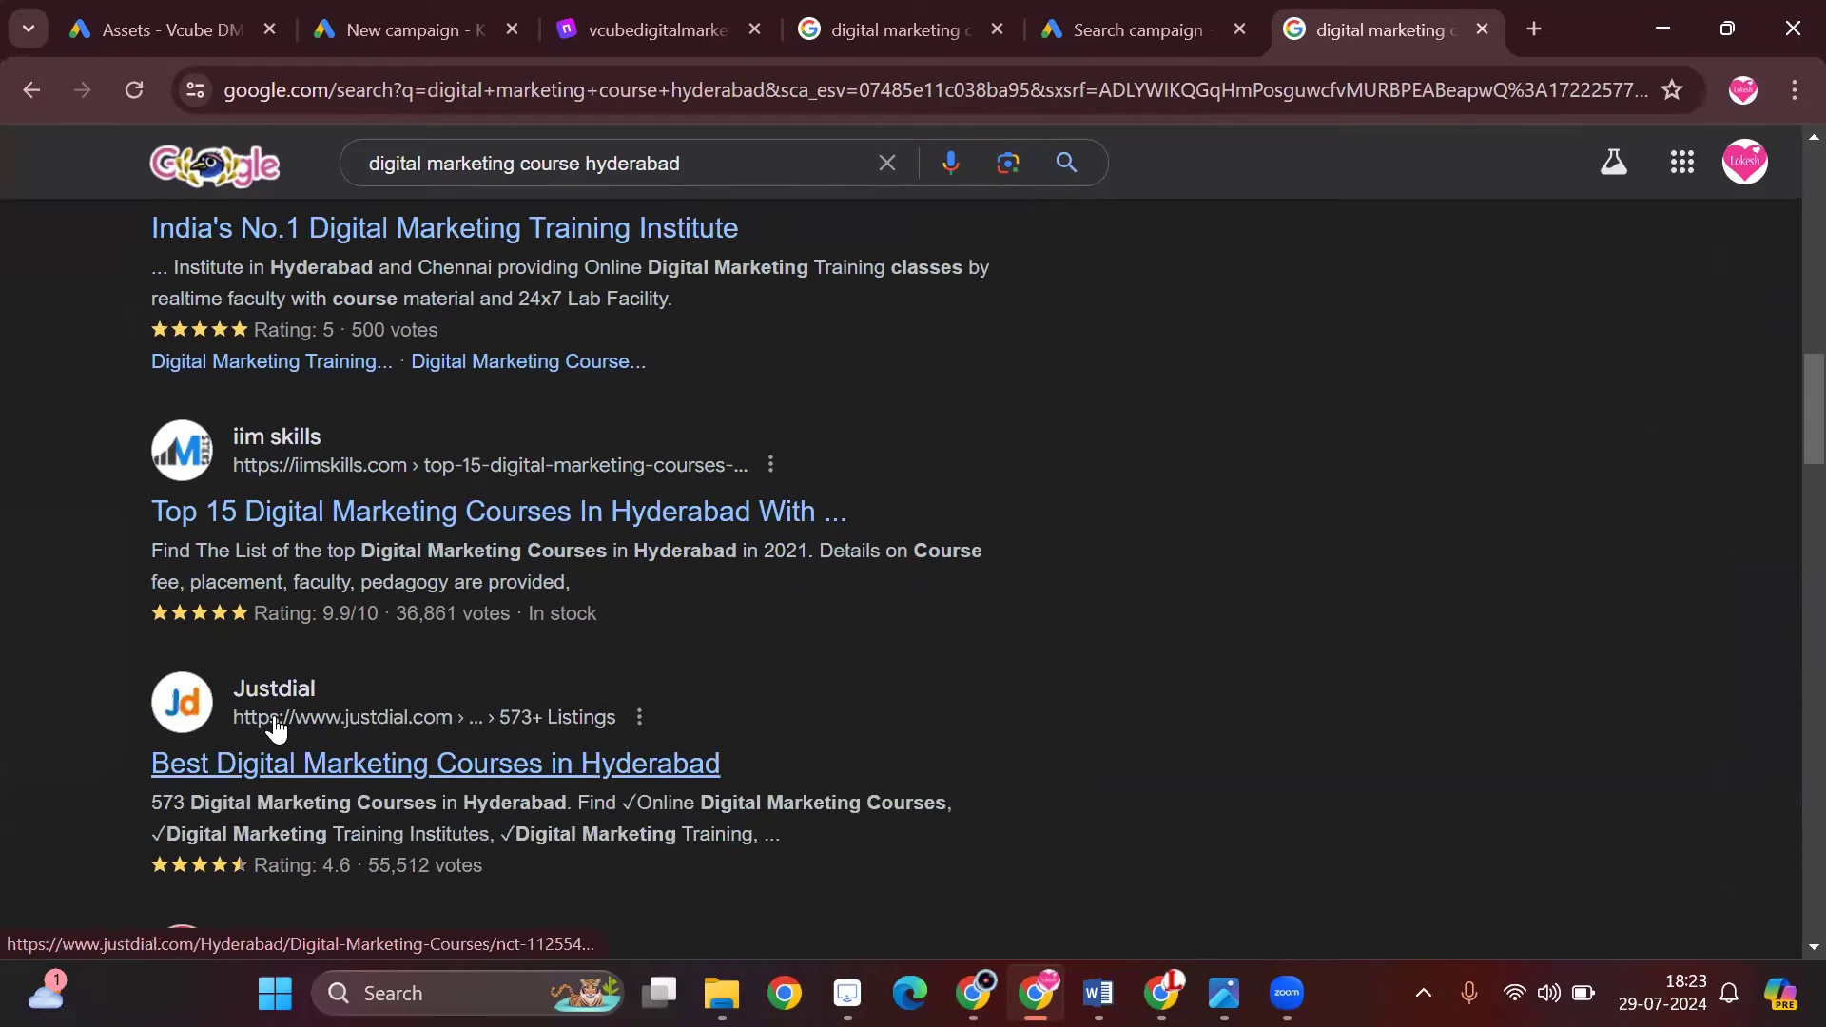
scroll(408, 776, "down", 4)
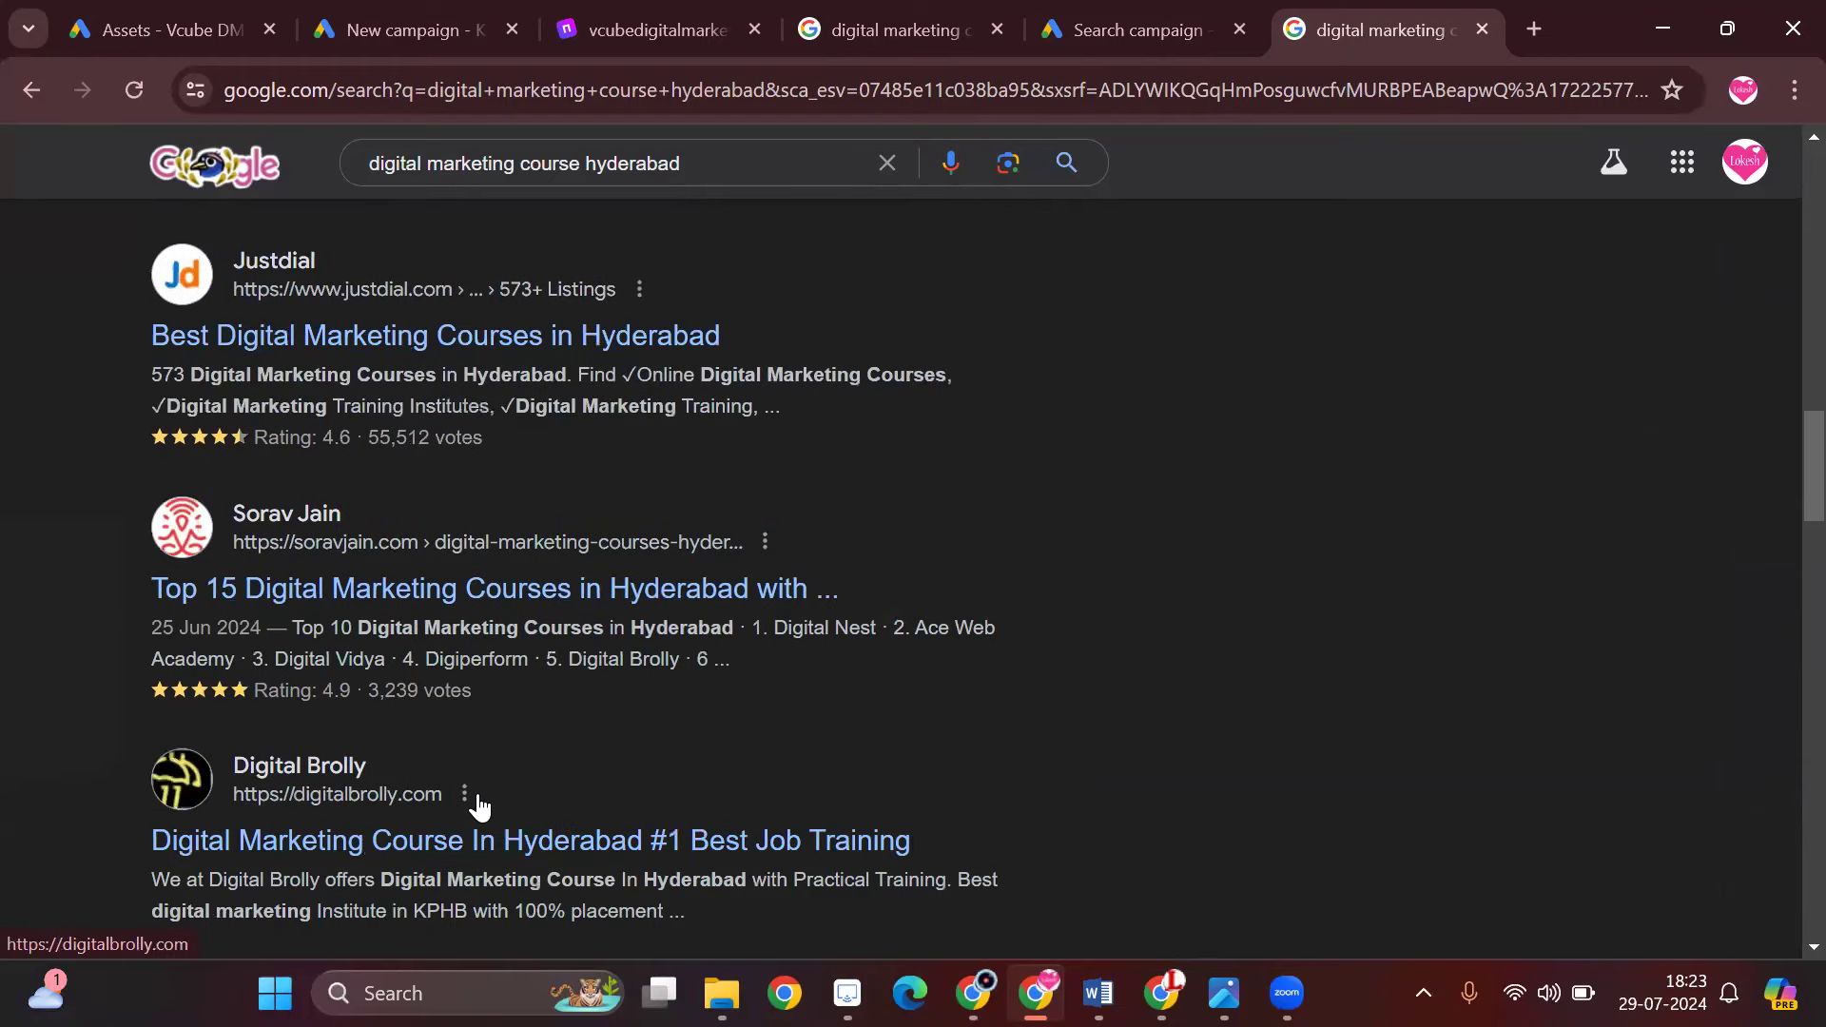
scroll(479, 803, "up", 7)
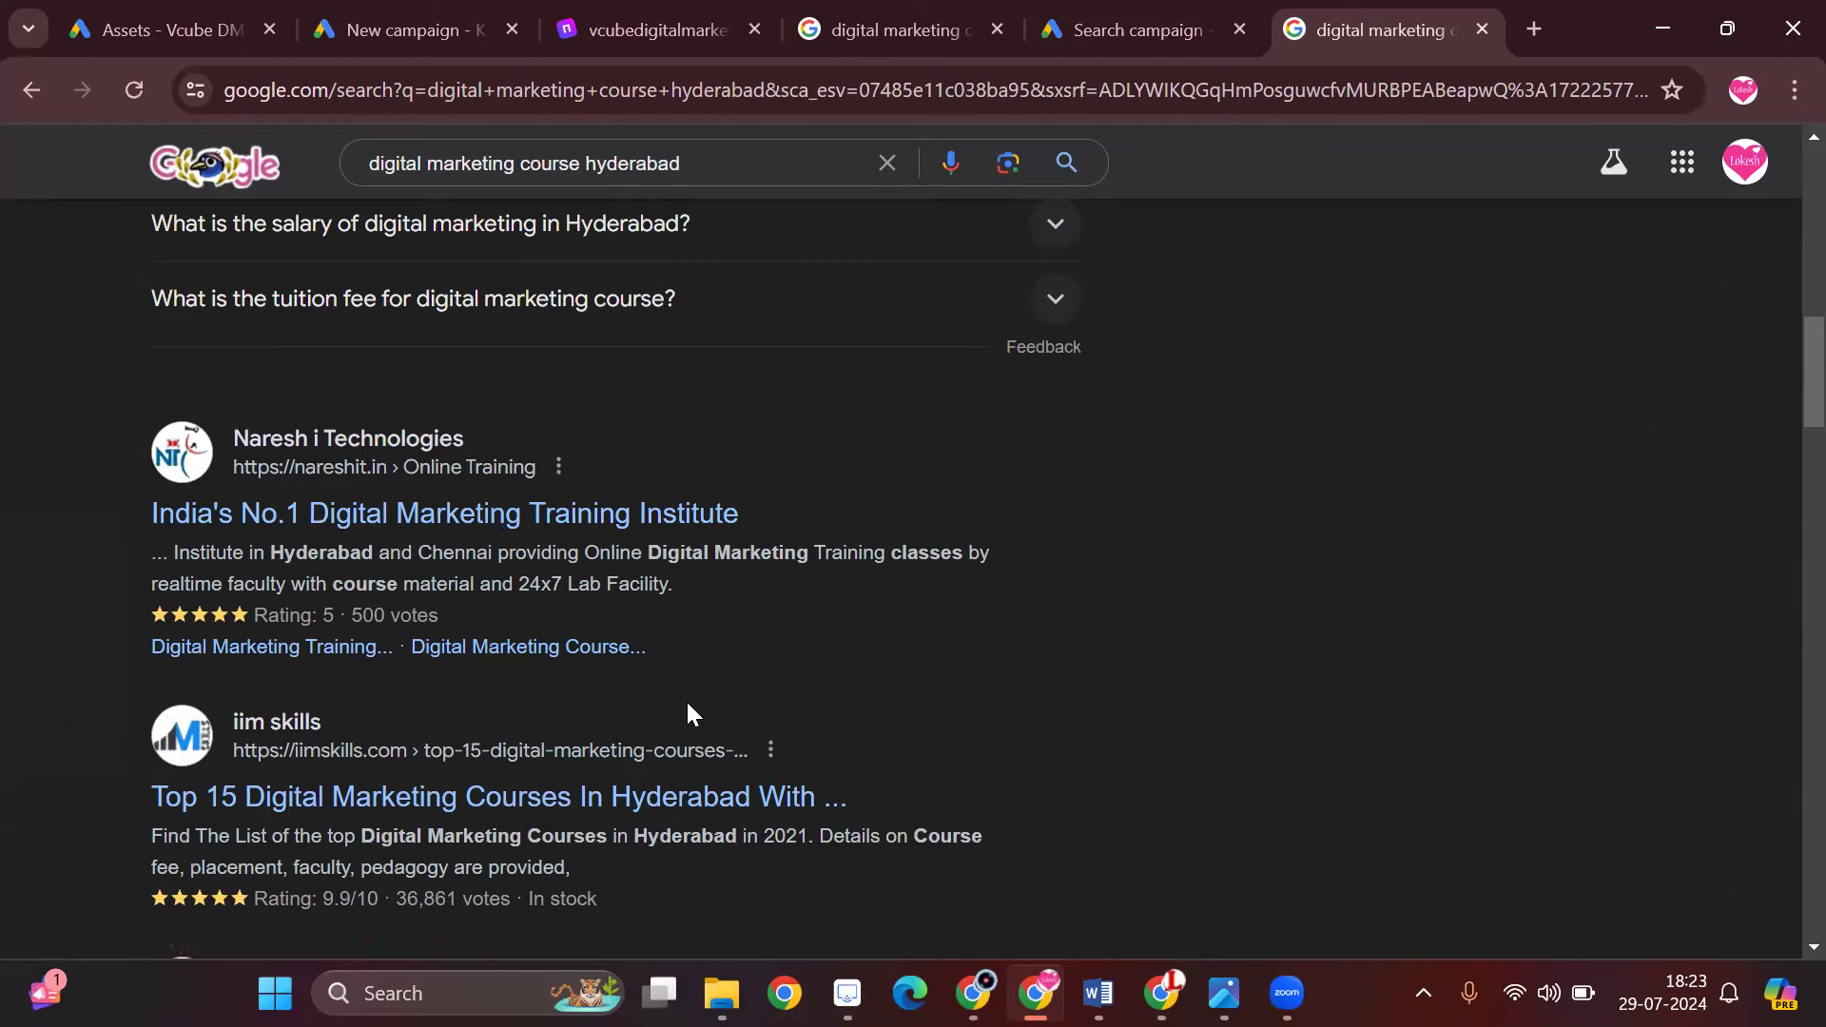
- Return to the Google Ads campaign draft, replace the first headline with "Learn Digitalmarkreting Course" and check it in the ad preview
left_click(1168, 10)
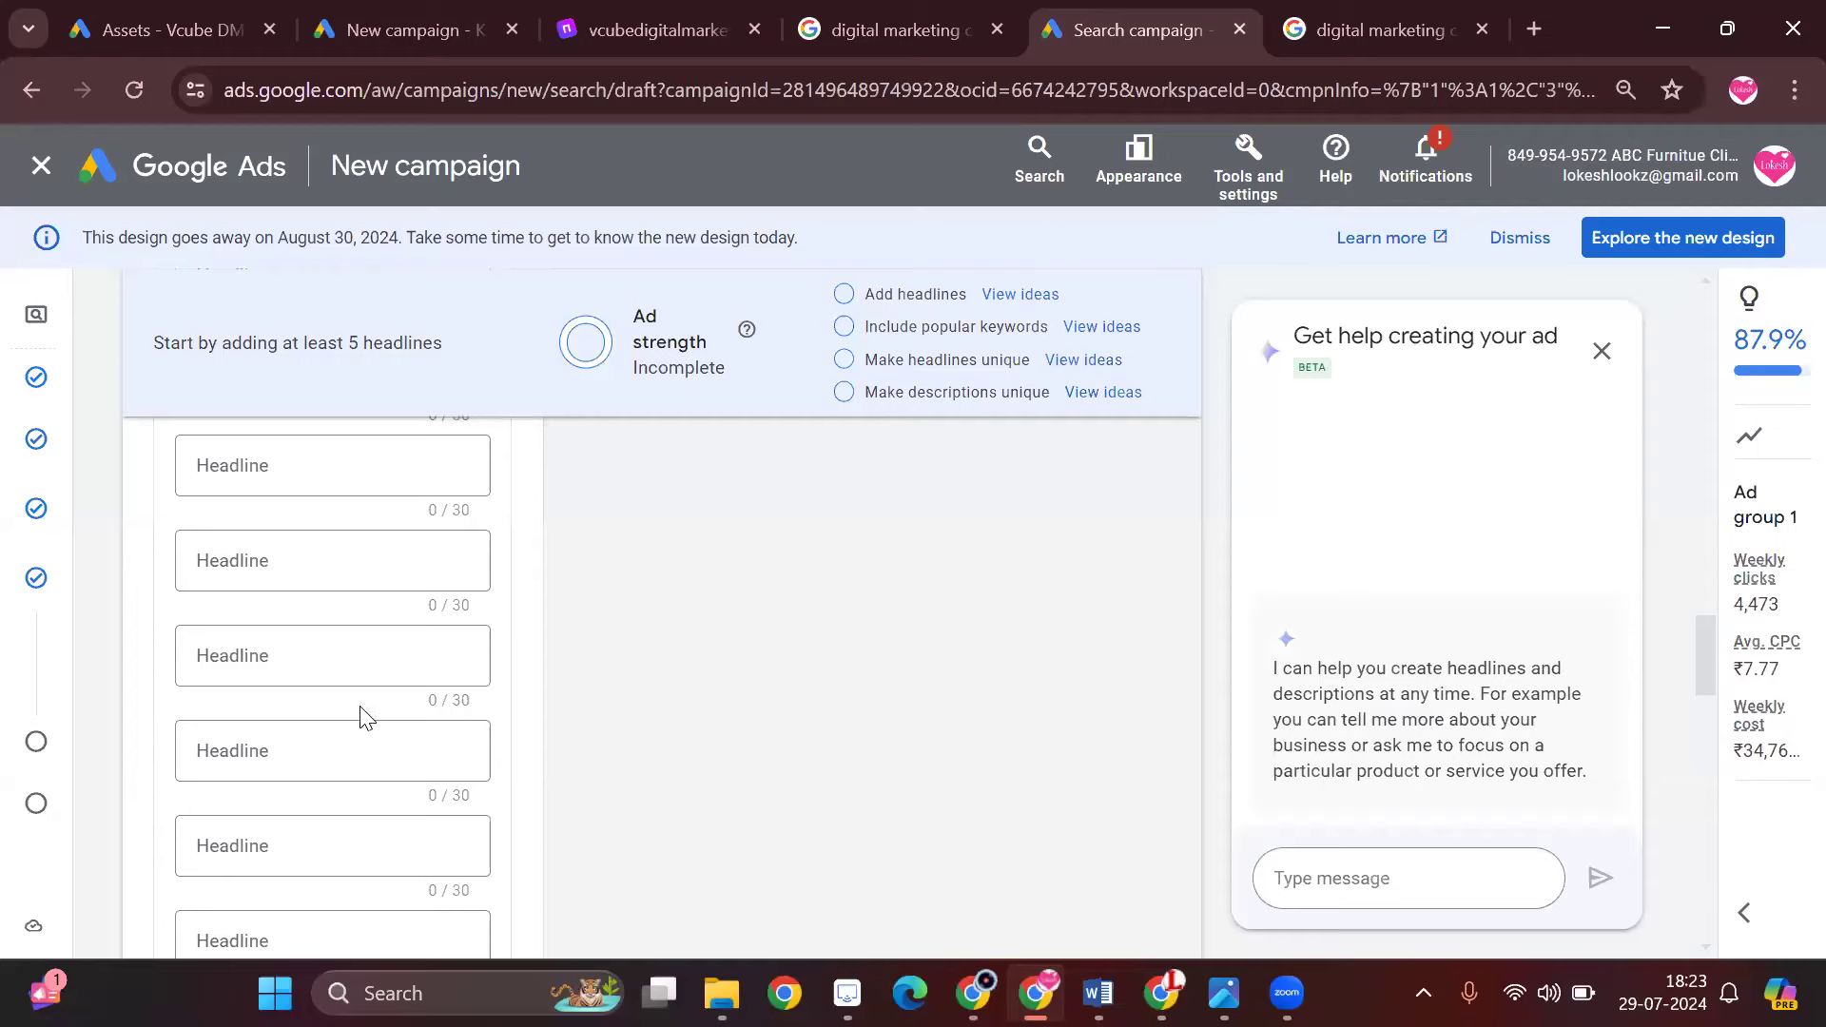
scroll(367, 718, "up", 6)
triple_click(336, 658)
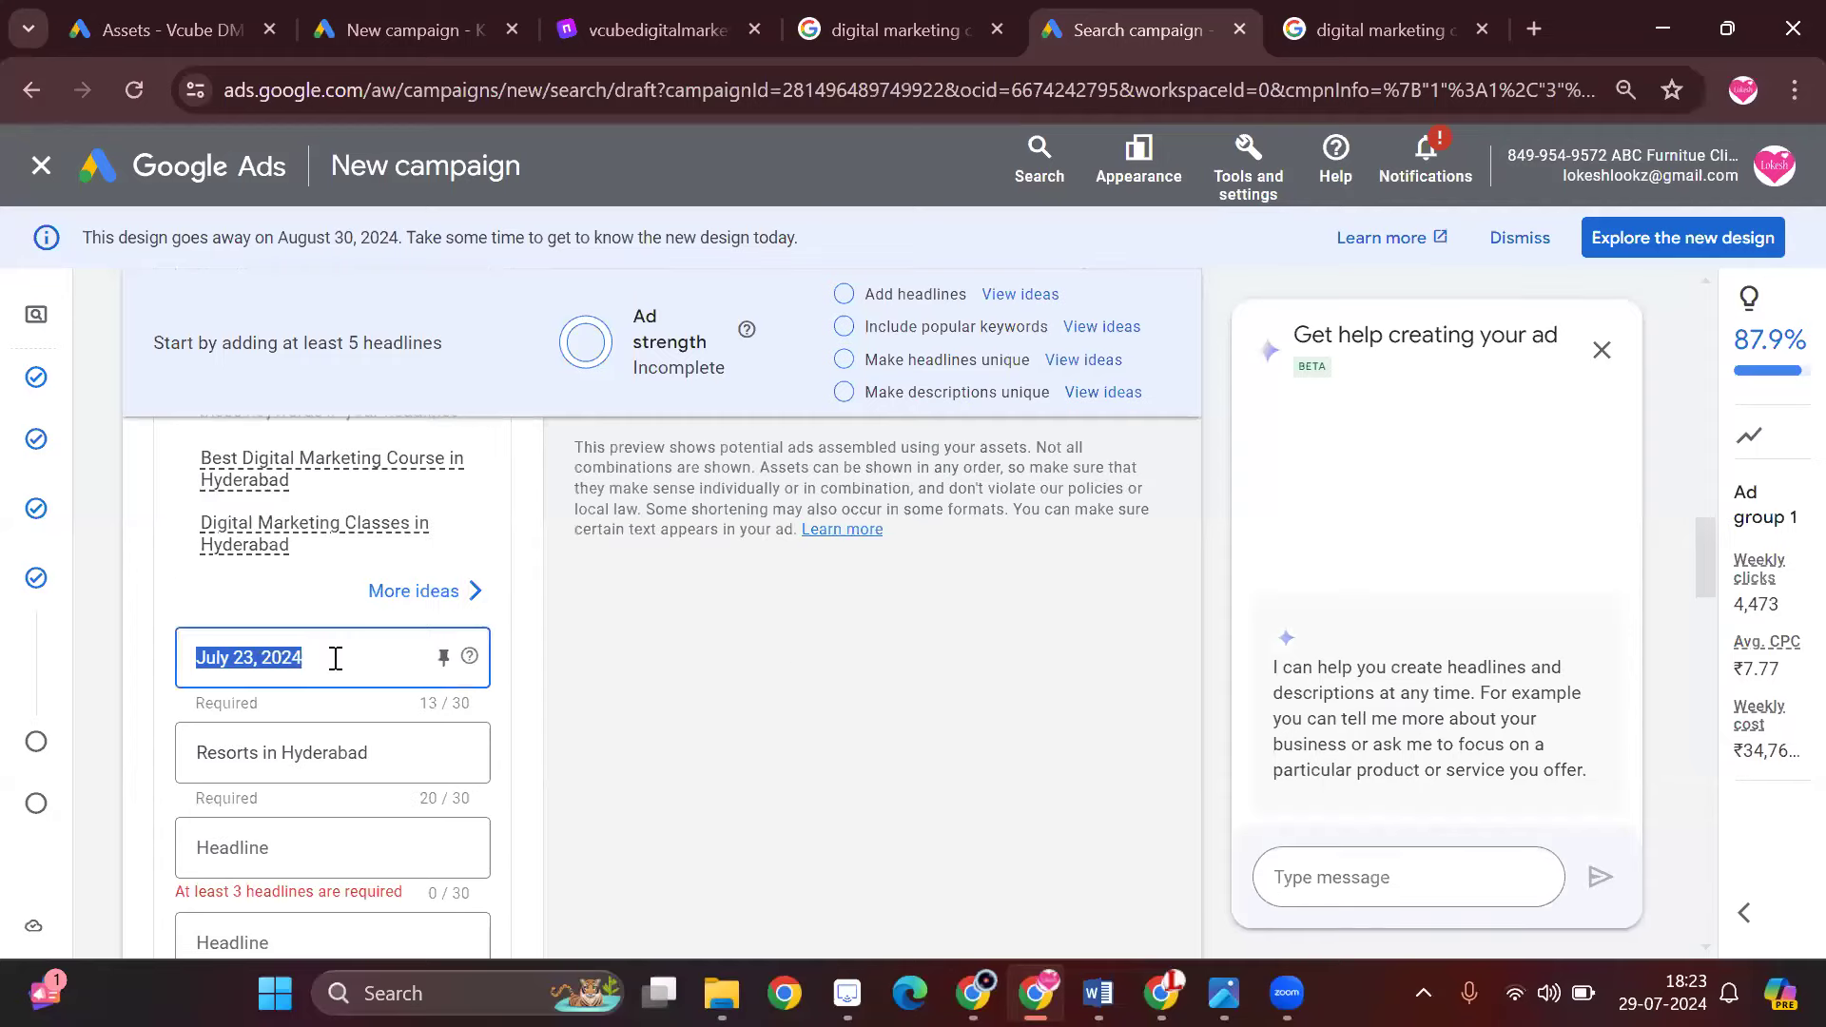
type("be")
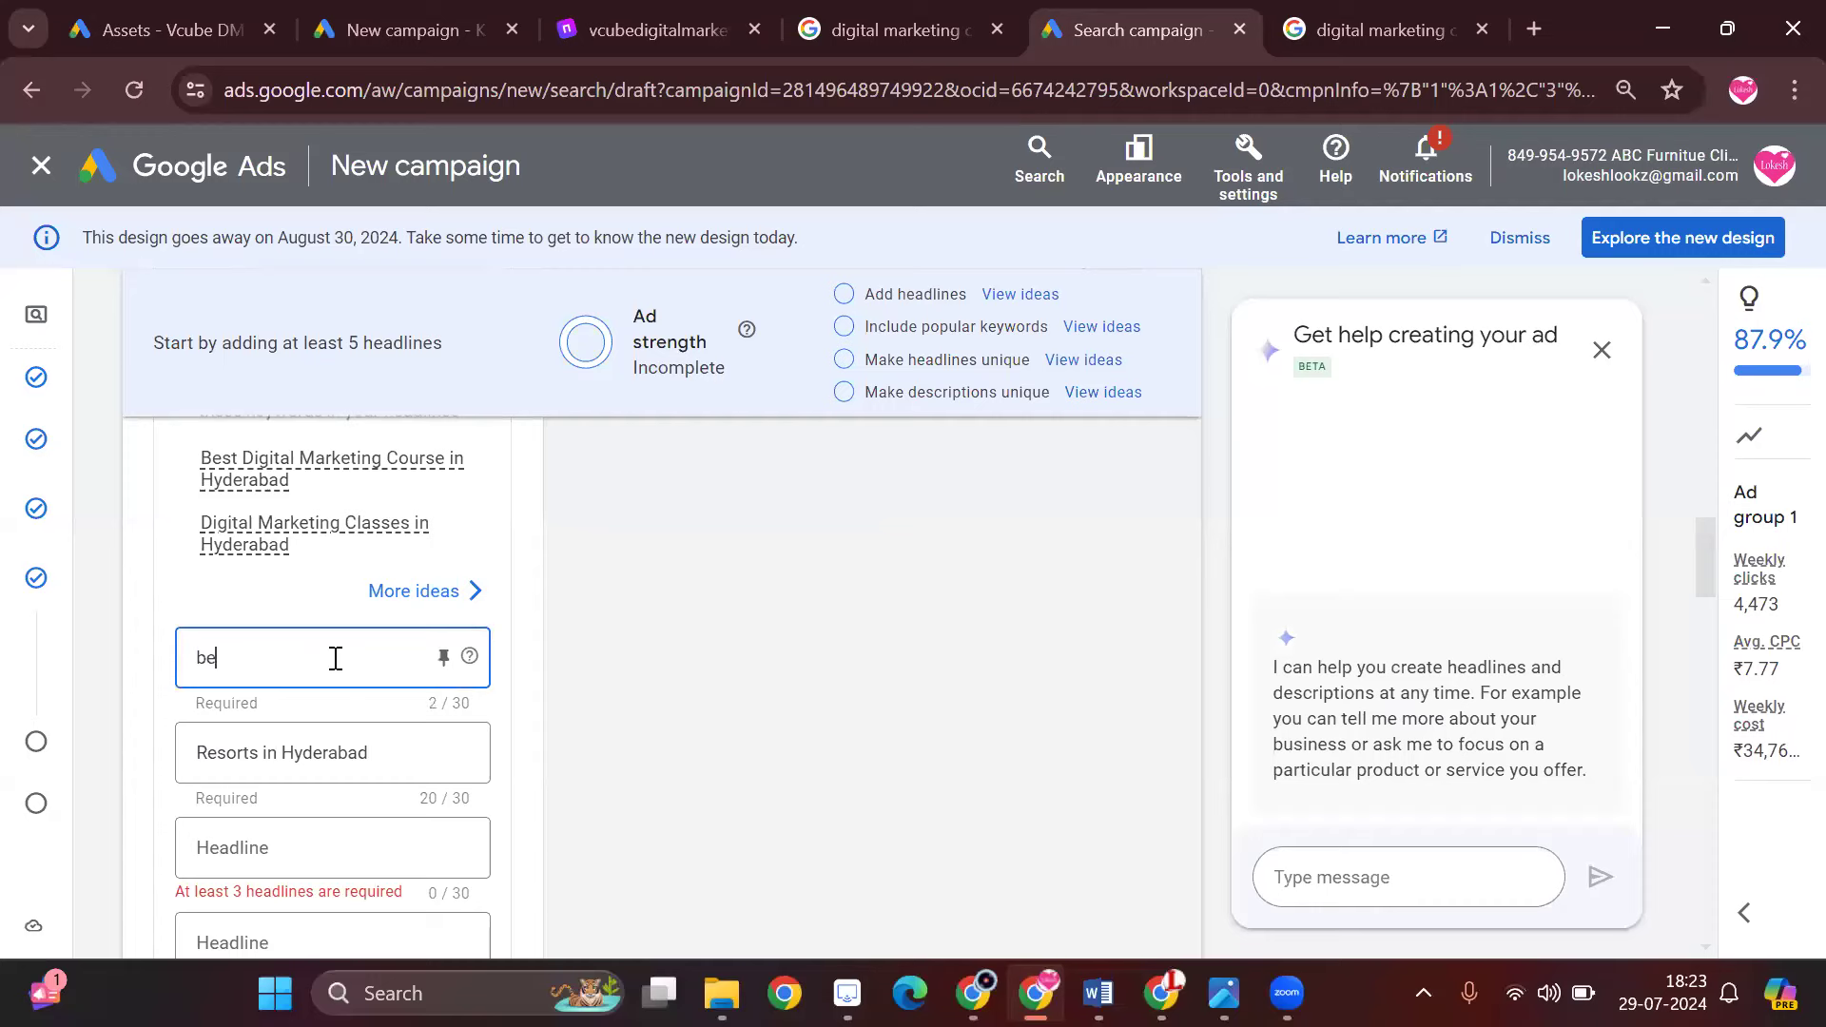
key("BackSpace")
key("BackSpace")
type("Best")
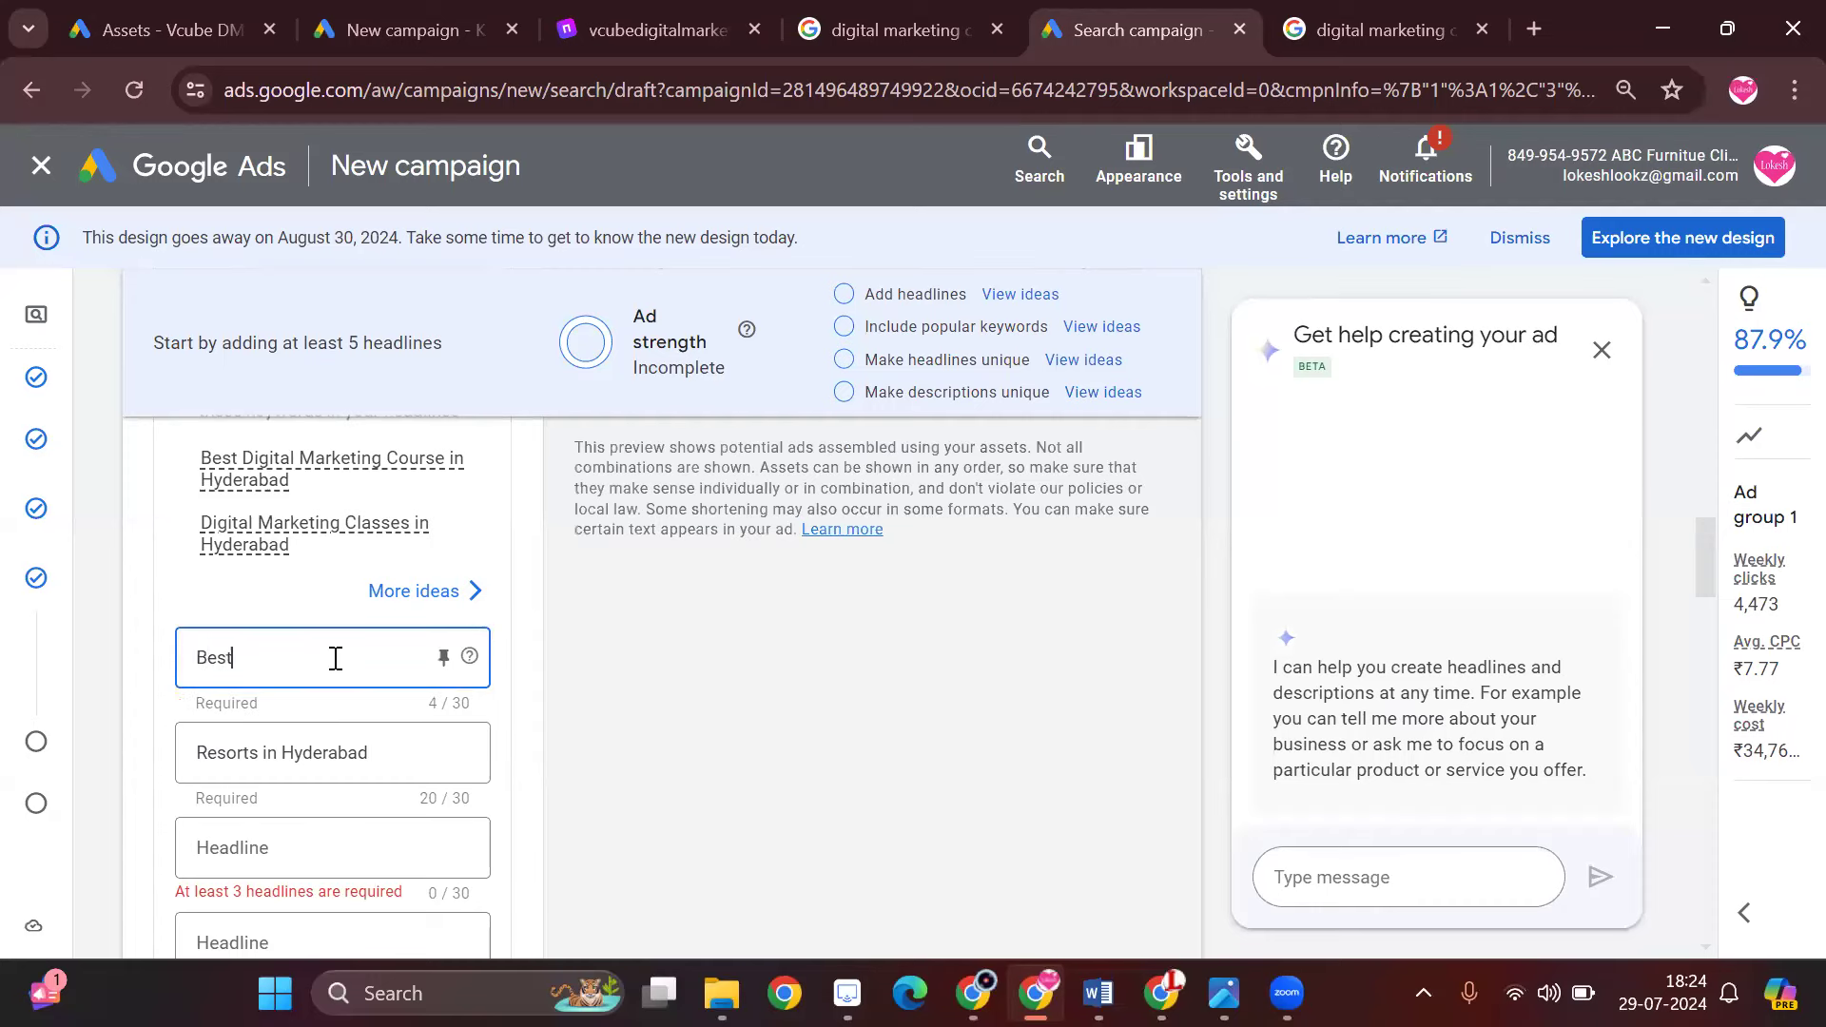
key("BackSpace")
key("BackSpace")
key("BackSpace")
key("BackSpace")
type("Learn Digital")
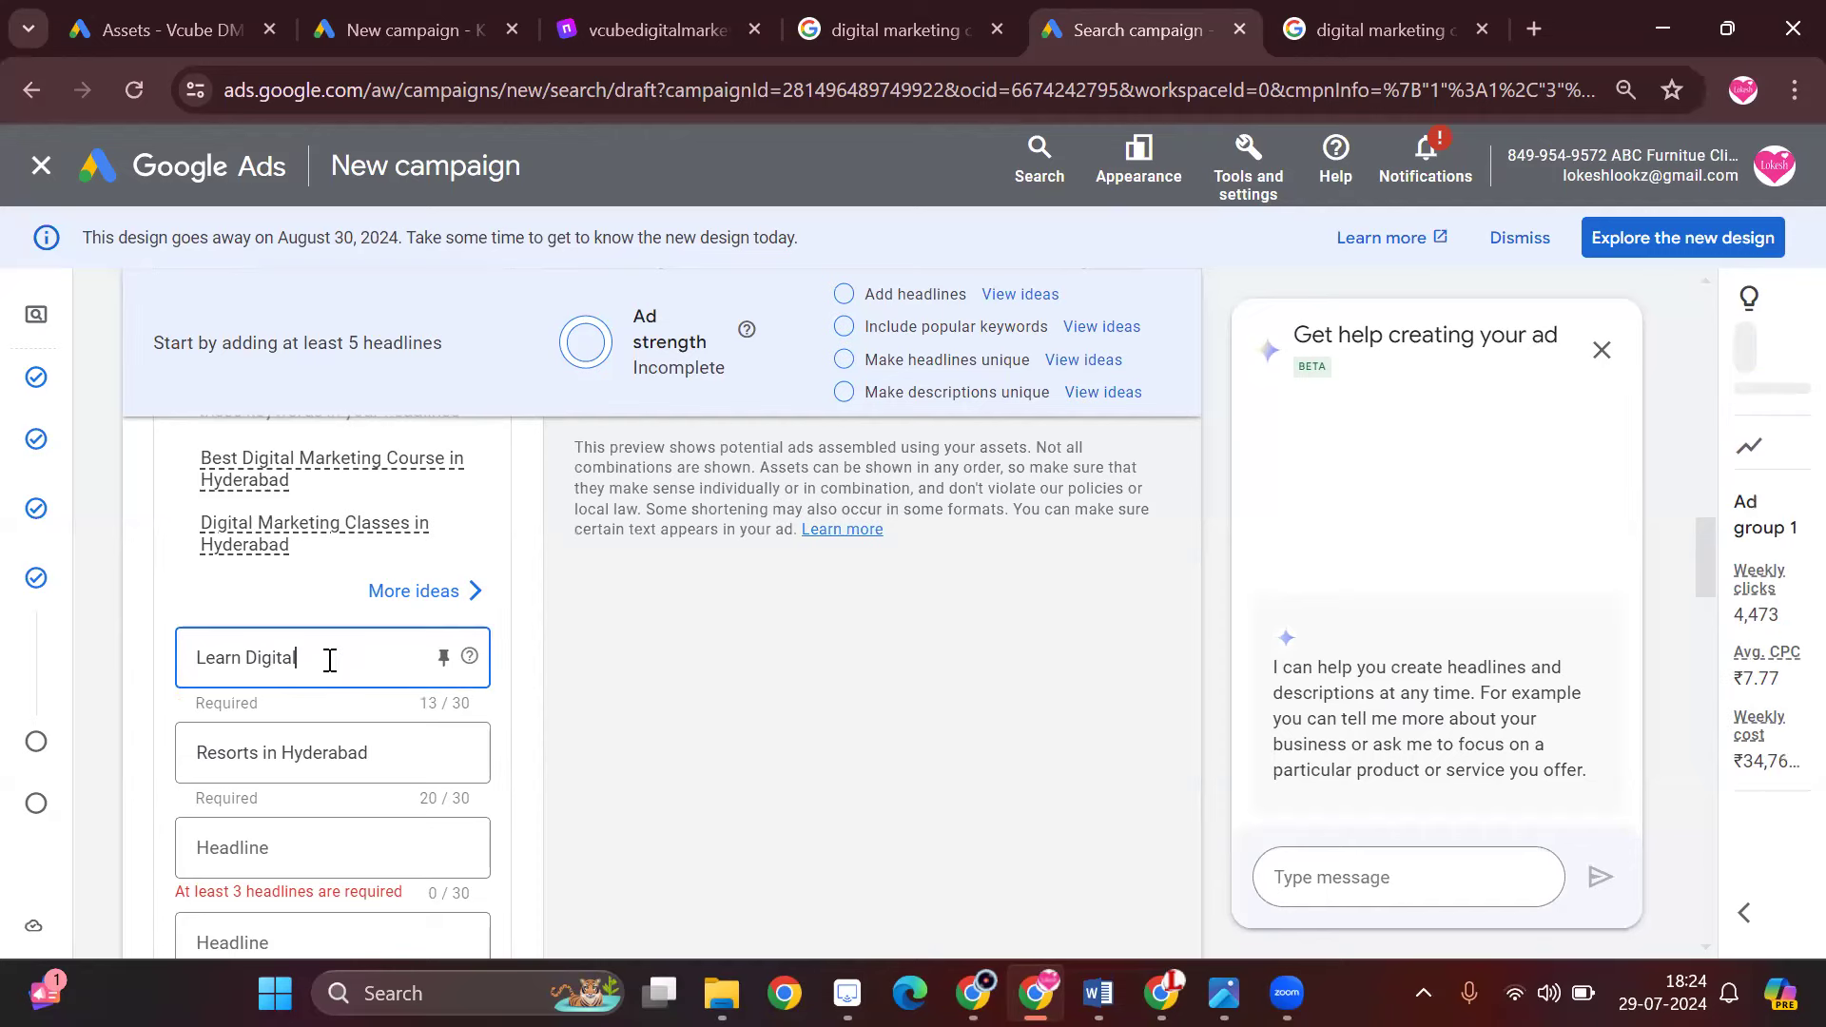
type(" markret")
key("BackSpace")
key("BackSpace")
key("BackSpace")
type("eting Course")
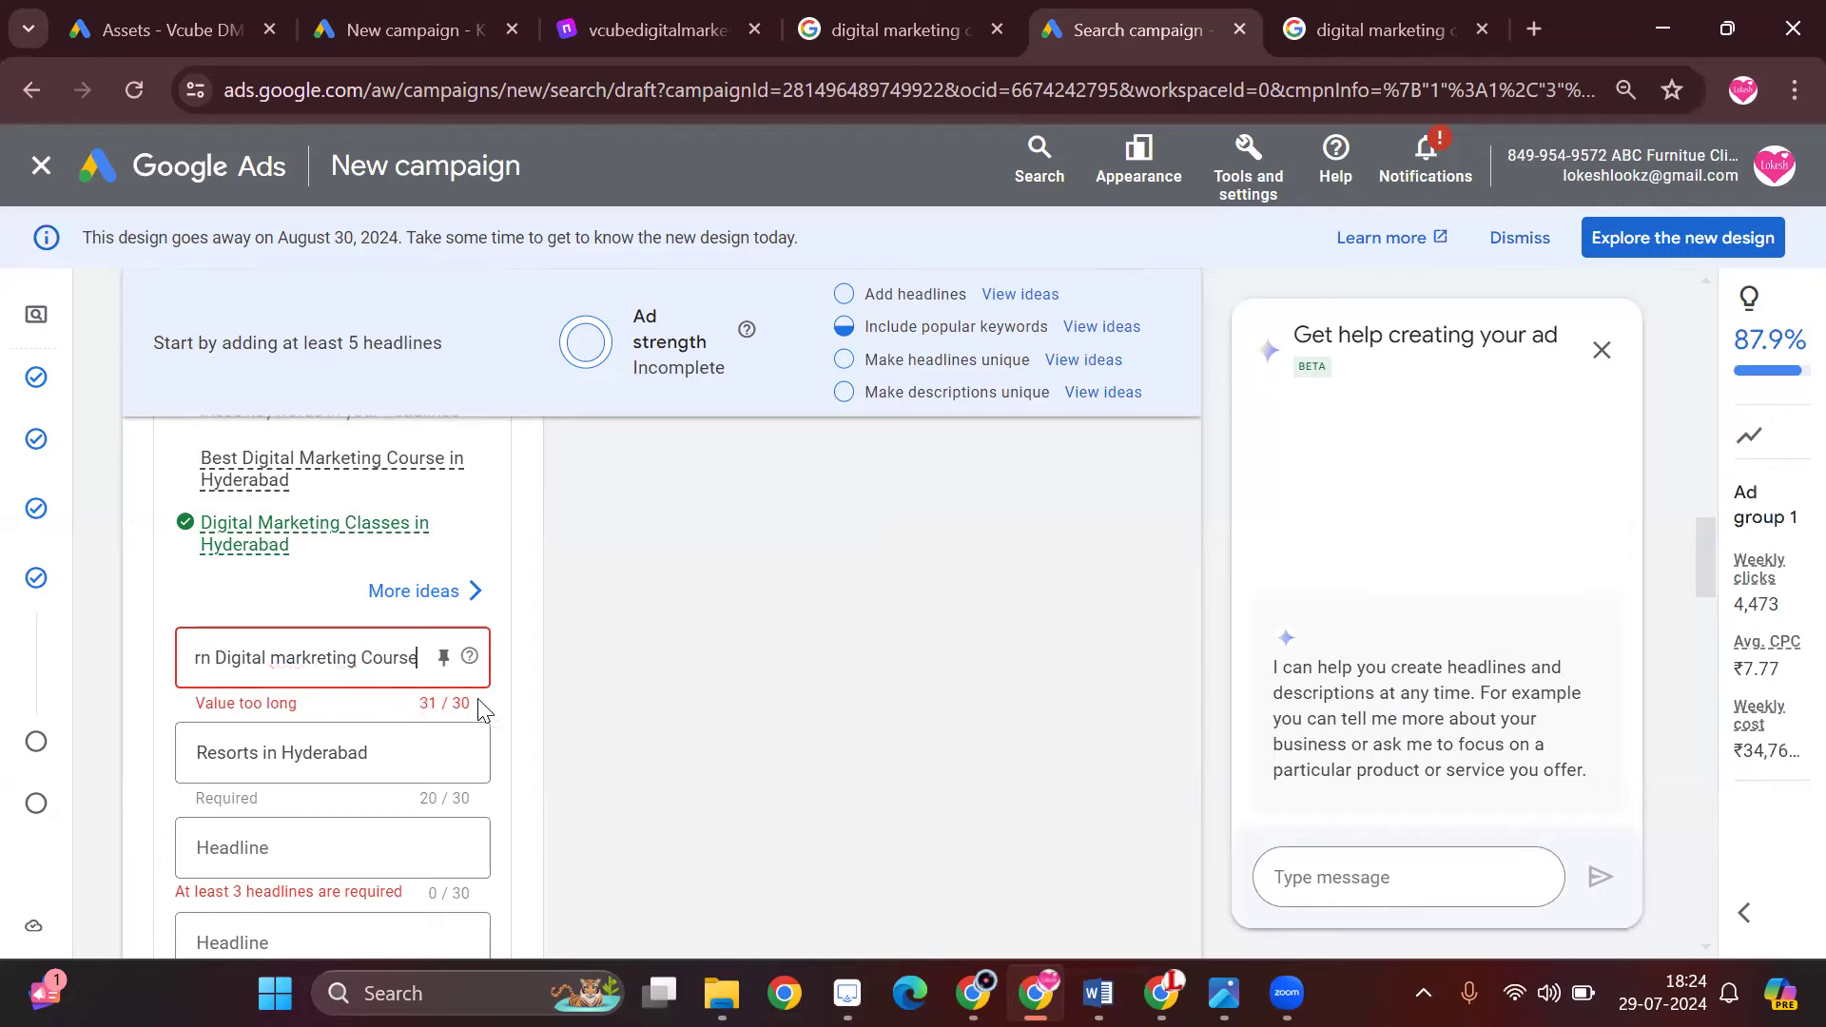
left_click(371, 657)
key("BackSpace")
scroll(846, 614, "up", 2)
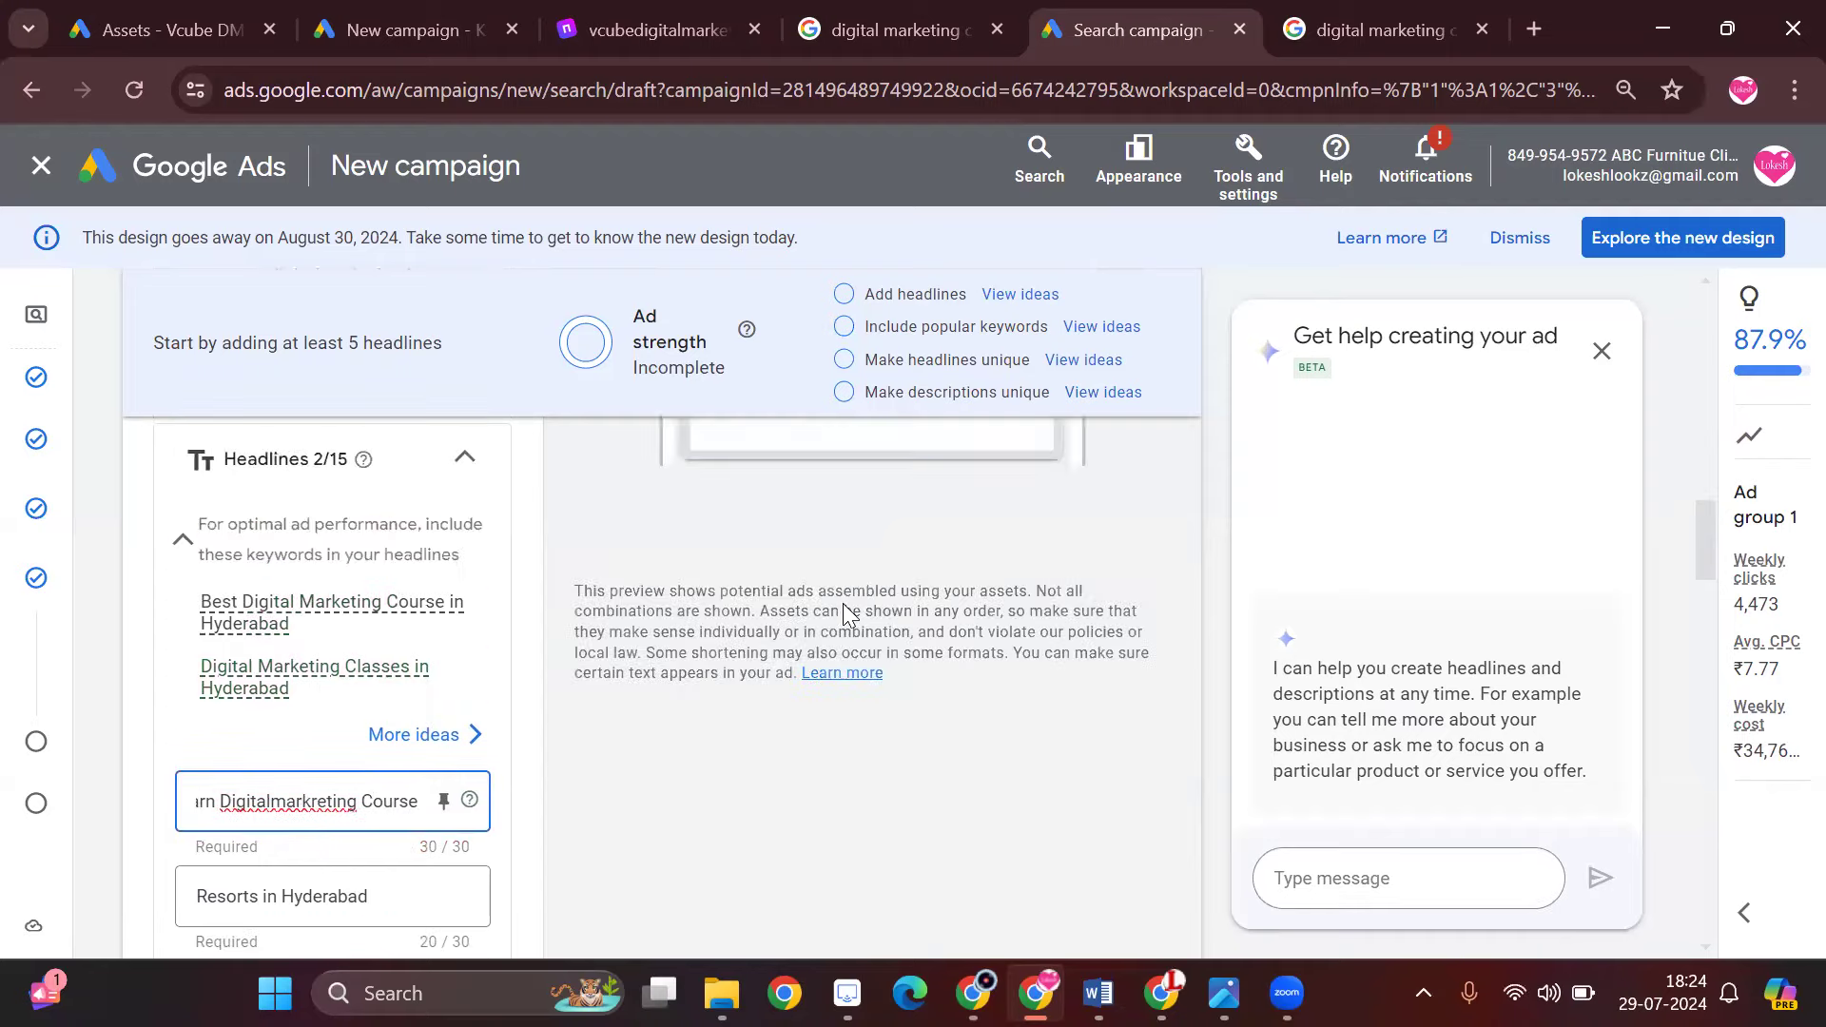
scroll(845, 614, "up", 4)
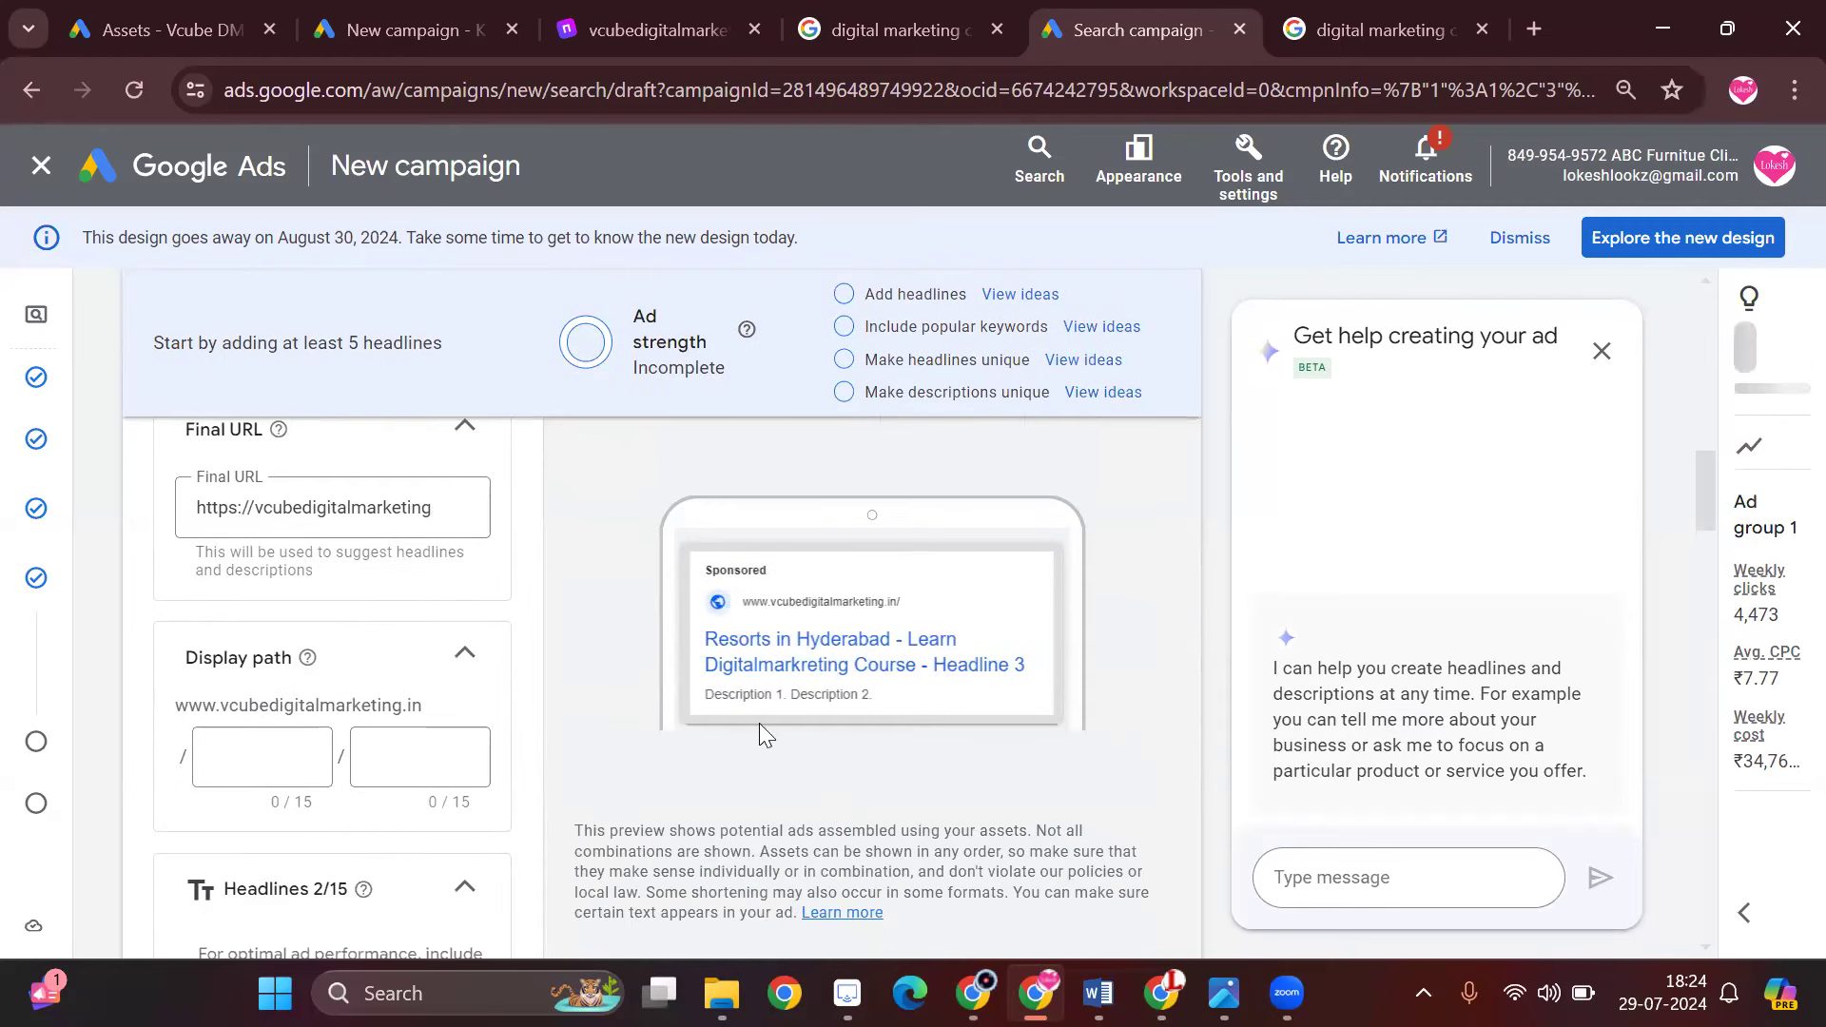
- Replace the second headline, "Resorts in Hyderabad", with "90 Days DM Course" and check it in the ad preview
scroll(694, 727, "down", 3)
scroll(481, 742, "down", 5)
scroll(400, 666, "up", 3)
left_click(377, 750)
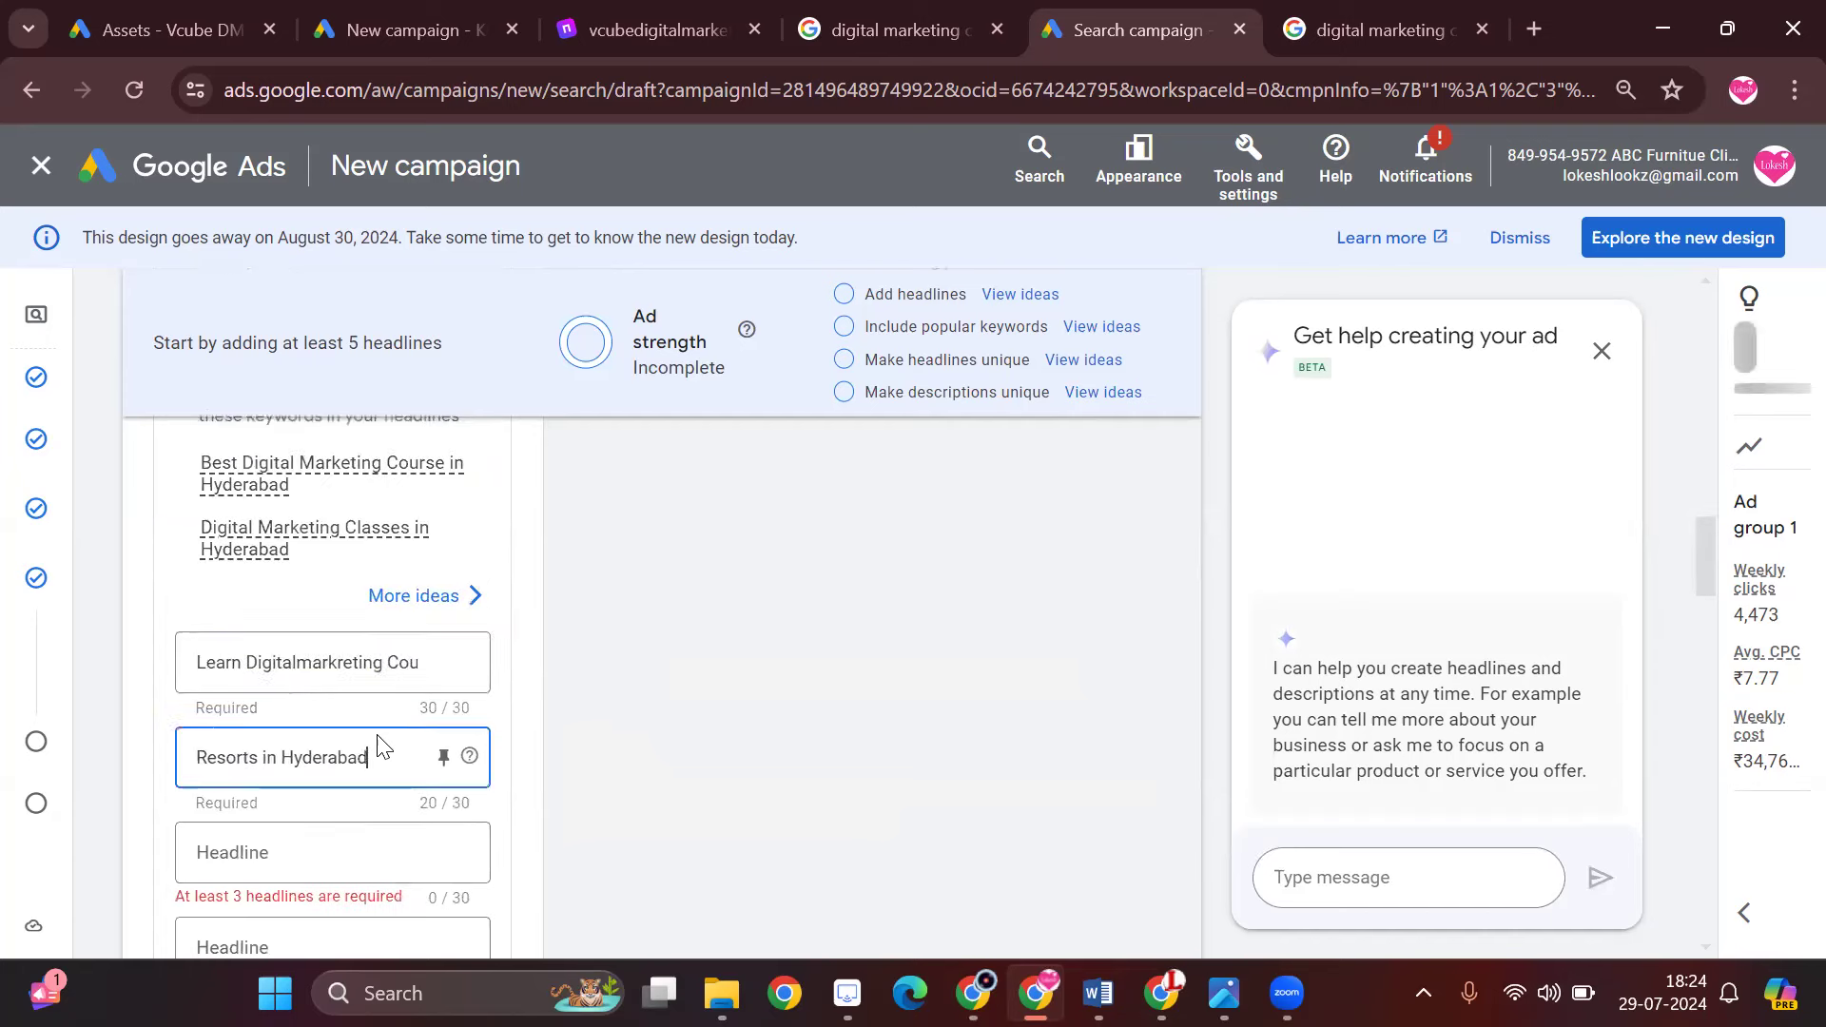
key("BackSpace")
key("BackSpace")
key("BackSpace")
key("BackSpace")
key("BackSpace")
key("BackSpace")
key("BackSpace")
key("BackSpace")
key("BackSpace")
key("BackSpace")
key("BackSpace")
key("BackSpace")
key("BackSpace")
key("BackSpace")
key("BackSpace")
key("BackSpace")
key("BackSpace")
key("BackSpace")
key("BackSpace")
key("BackSpace")
type("90 Days D")
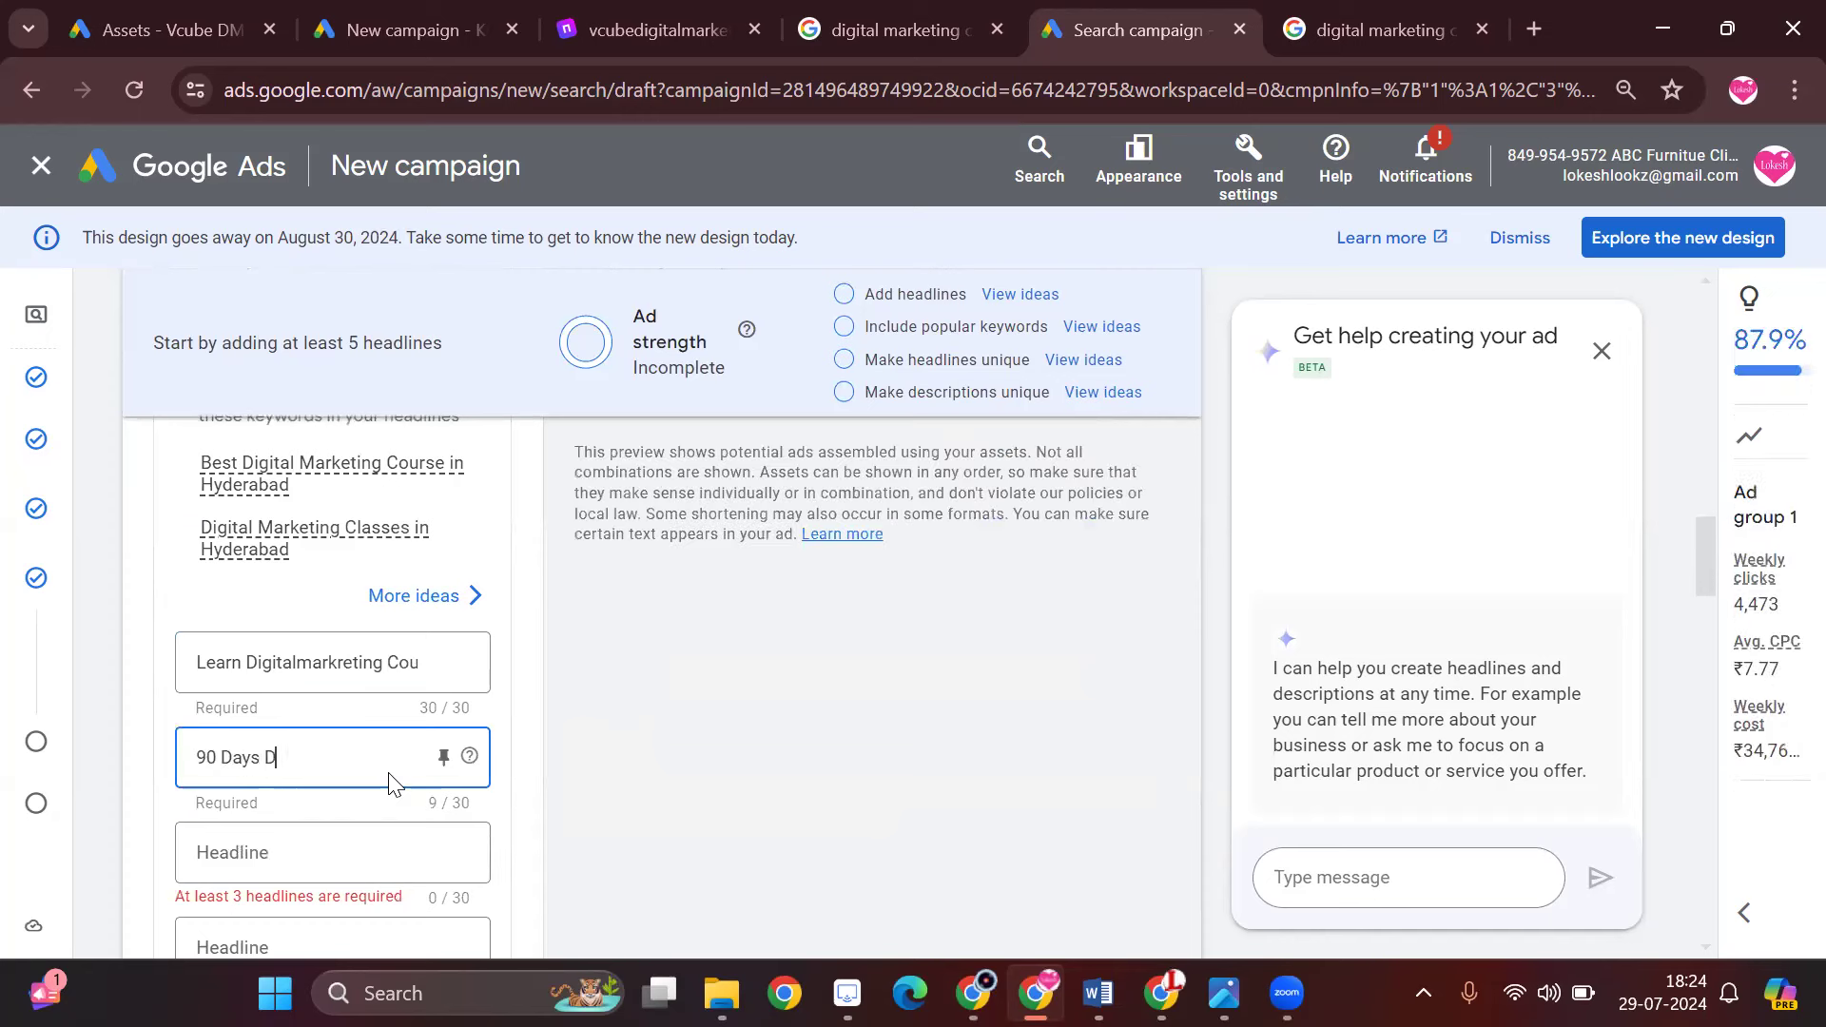
type("M Course")
scroll(844, 677, "up", 5)
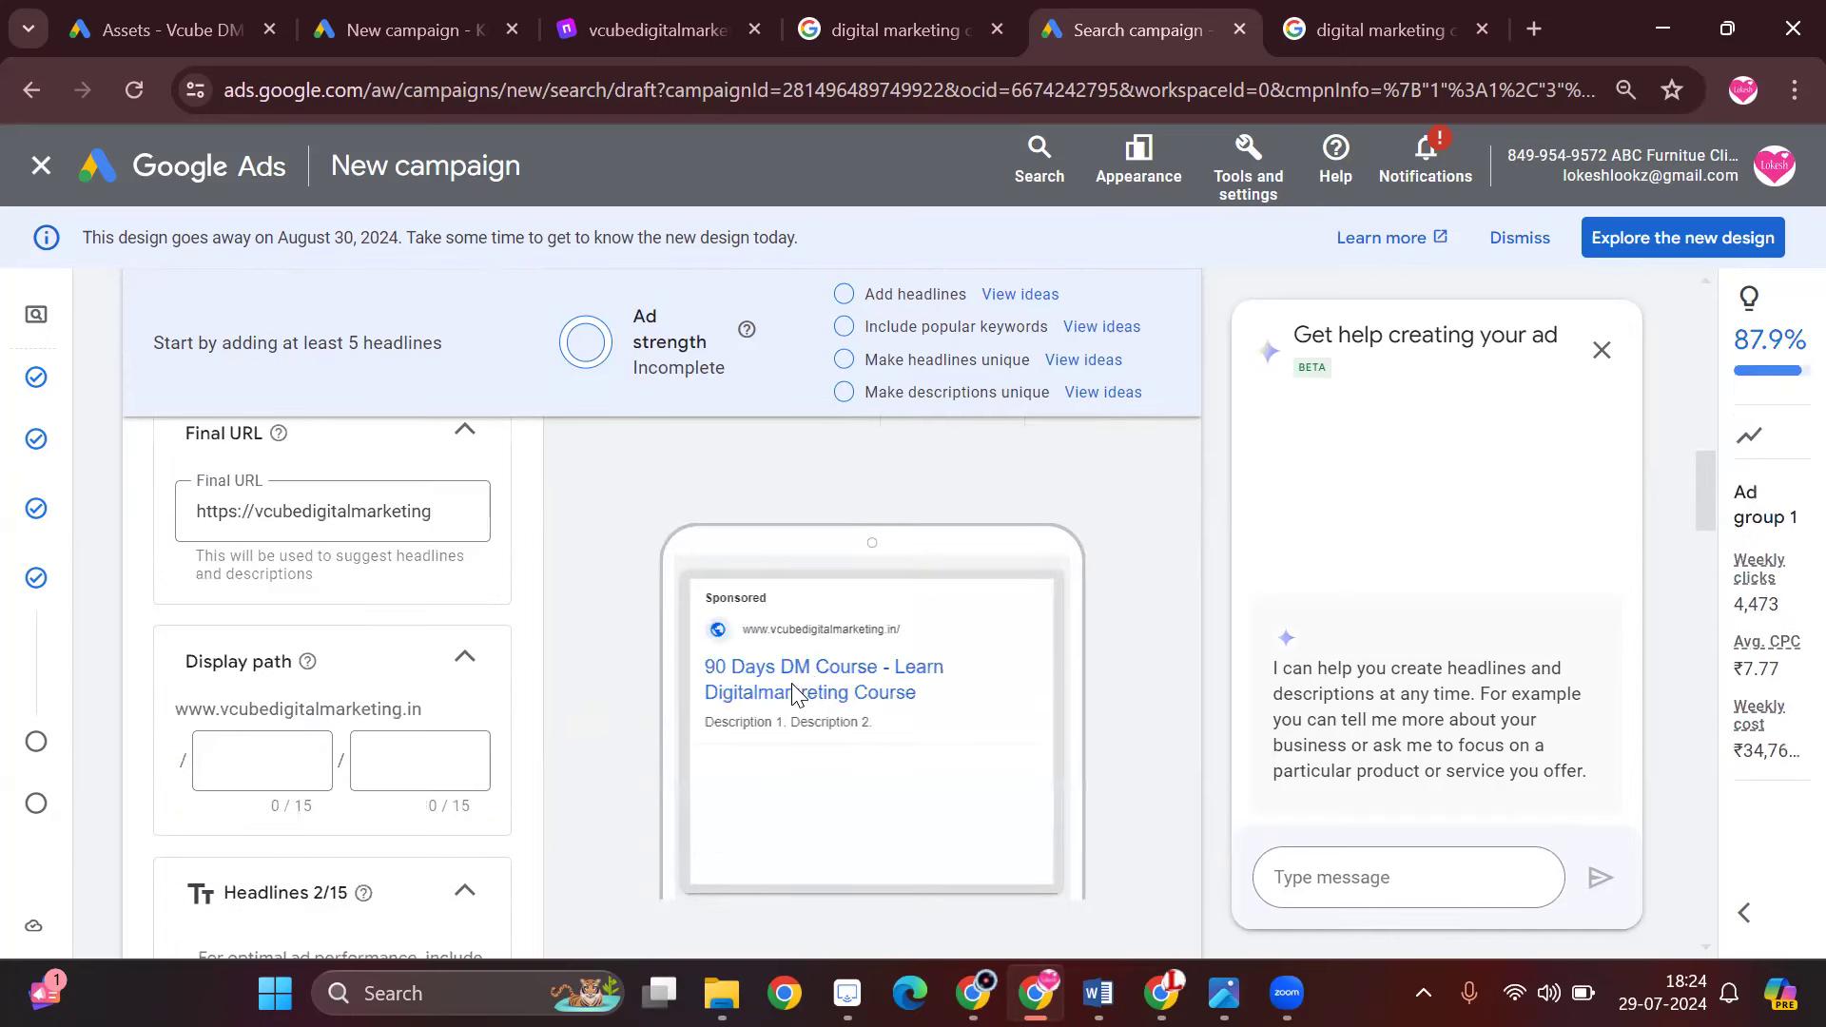
- Enter "100% Job Assistance" as the third headline and check the ad preview
scroll(797, 708, "down", 3)
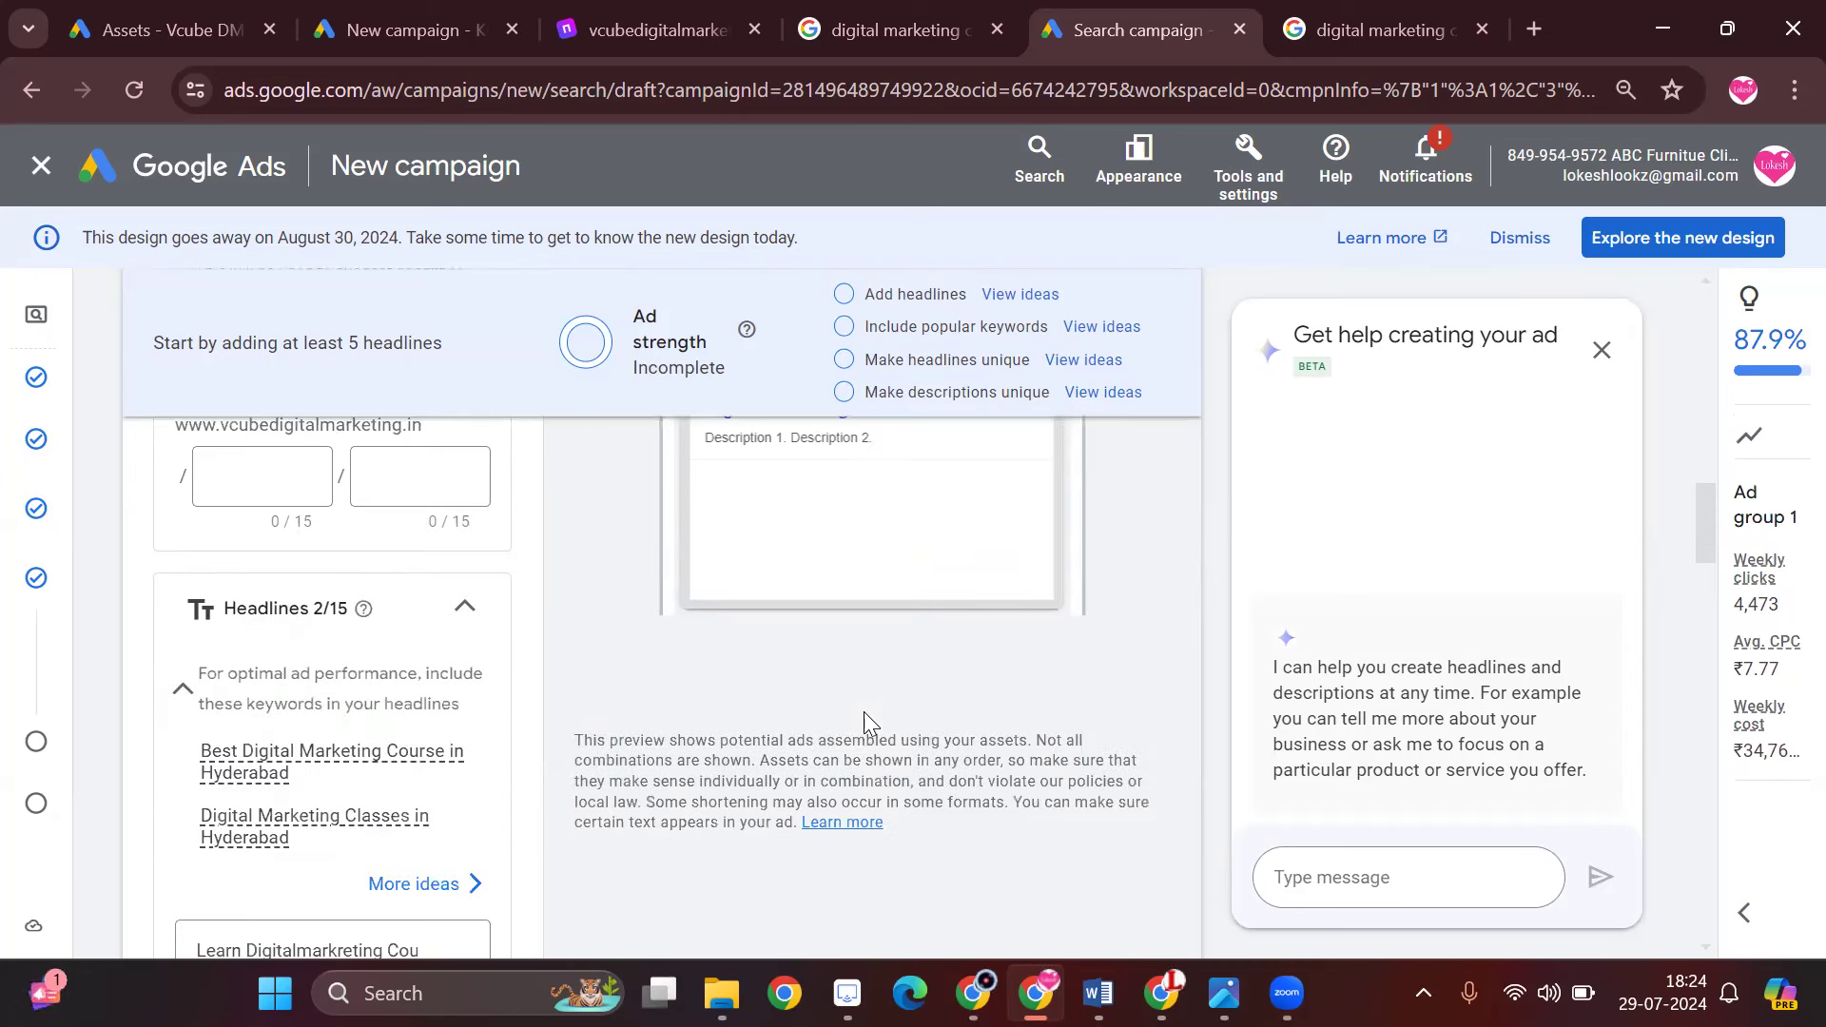
scroll(765, 732, "down", 3)
left_click(338, 847)
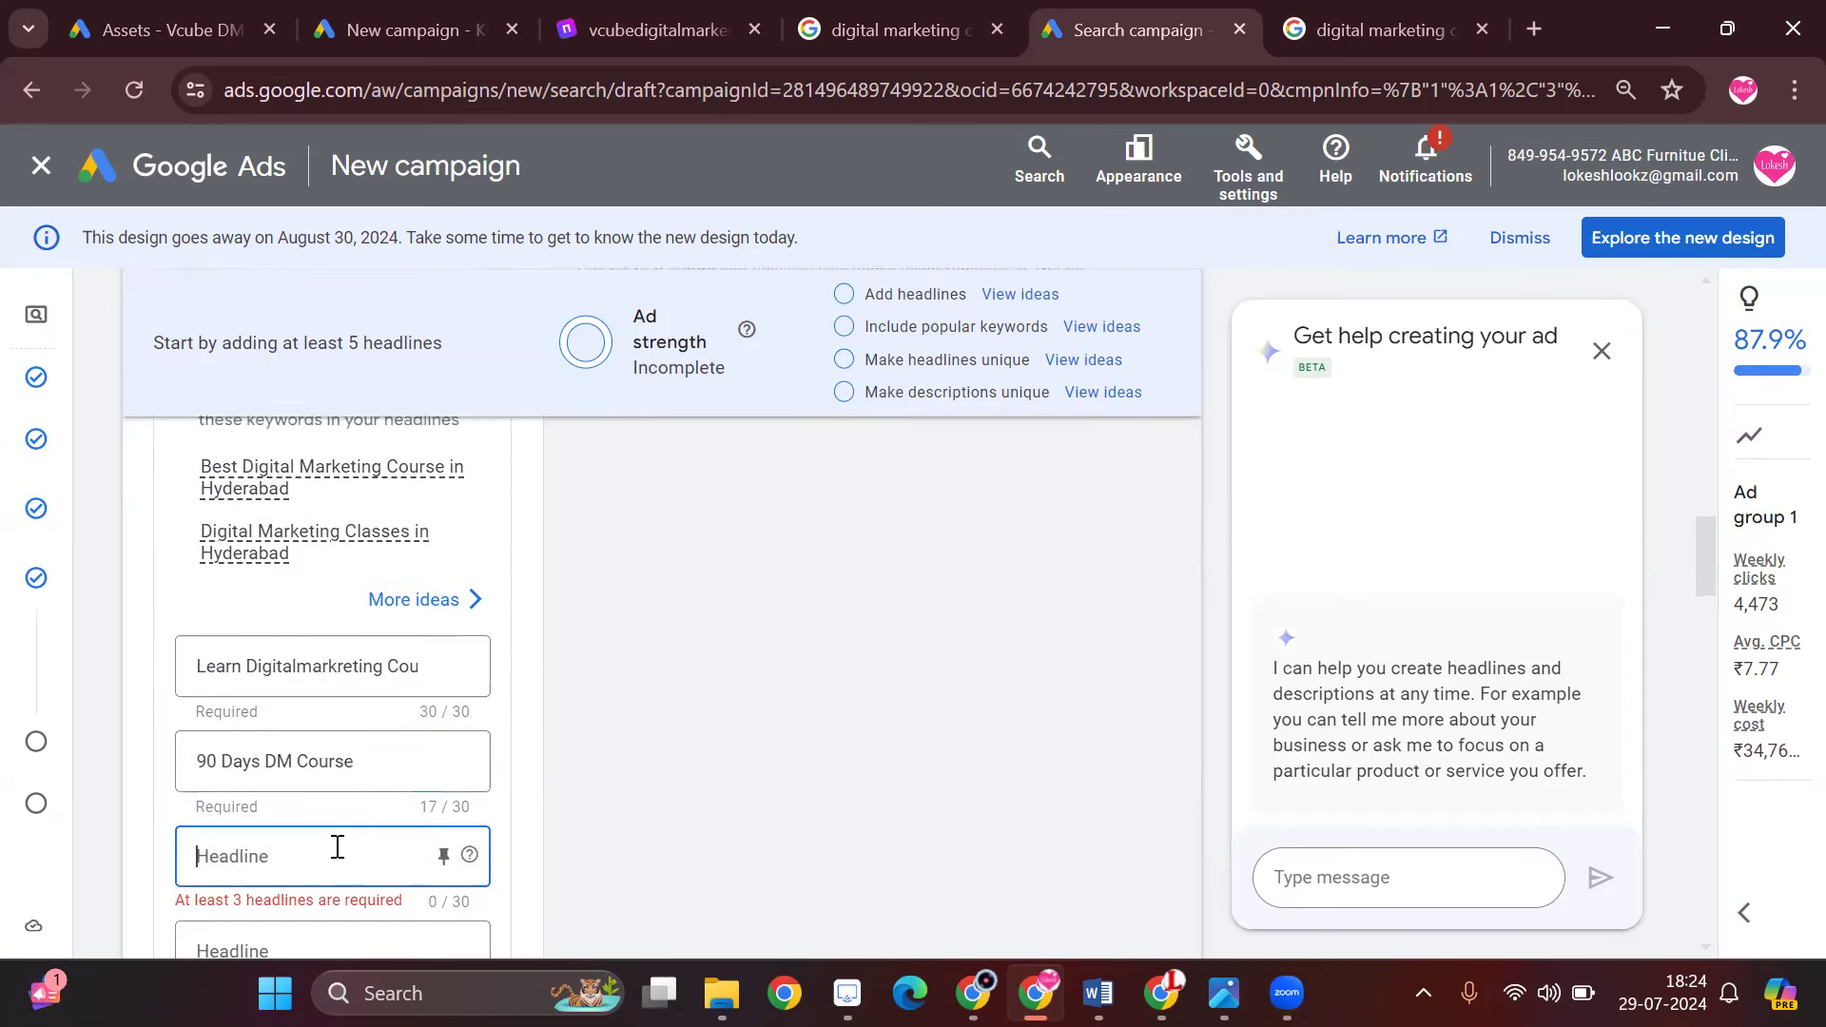
type("100% Job Assistance")
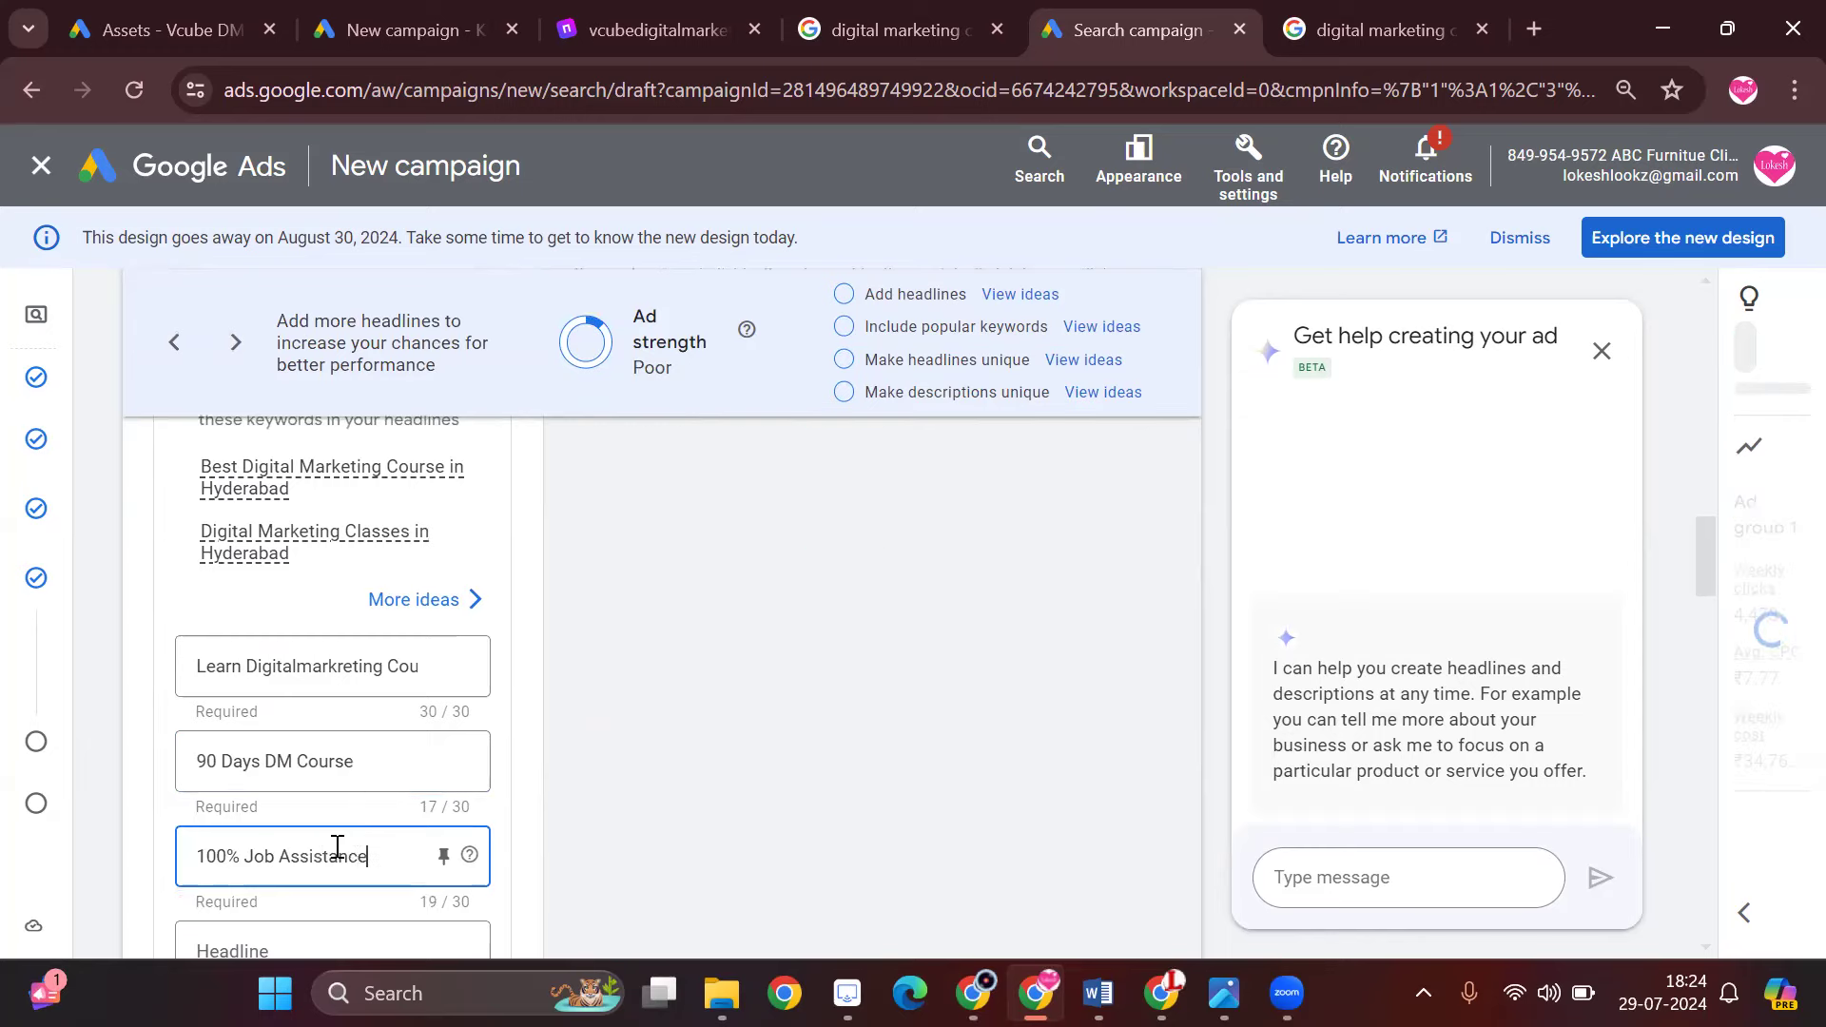
scroll(662, 769, "up", 6)
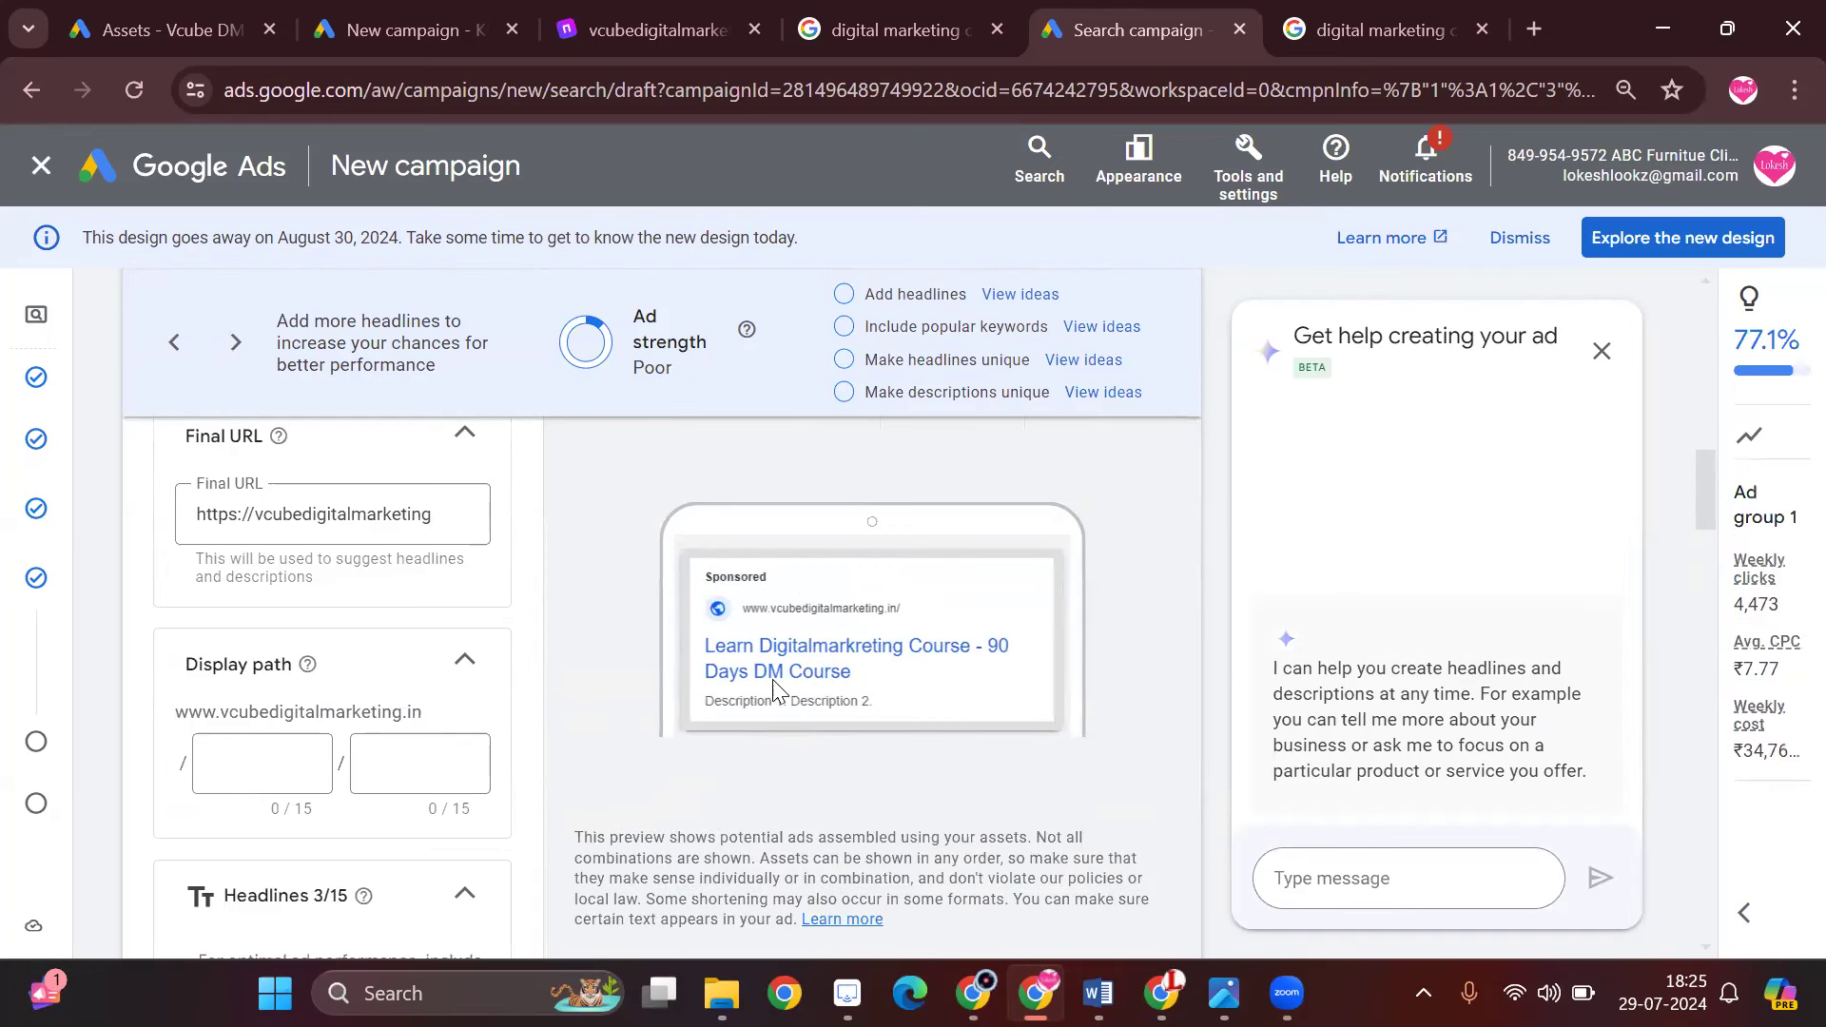
scroll(546, 794, "down", 1)
scroll(810, 685, "up", 2)
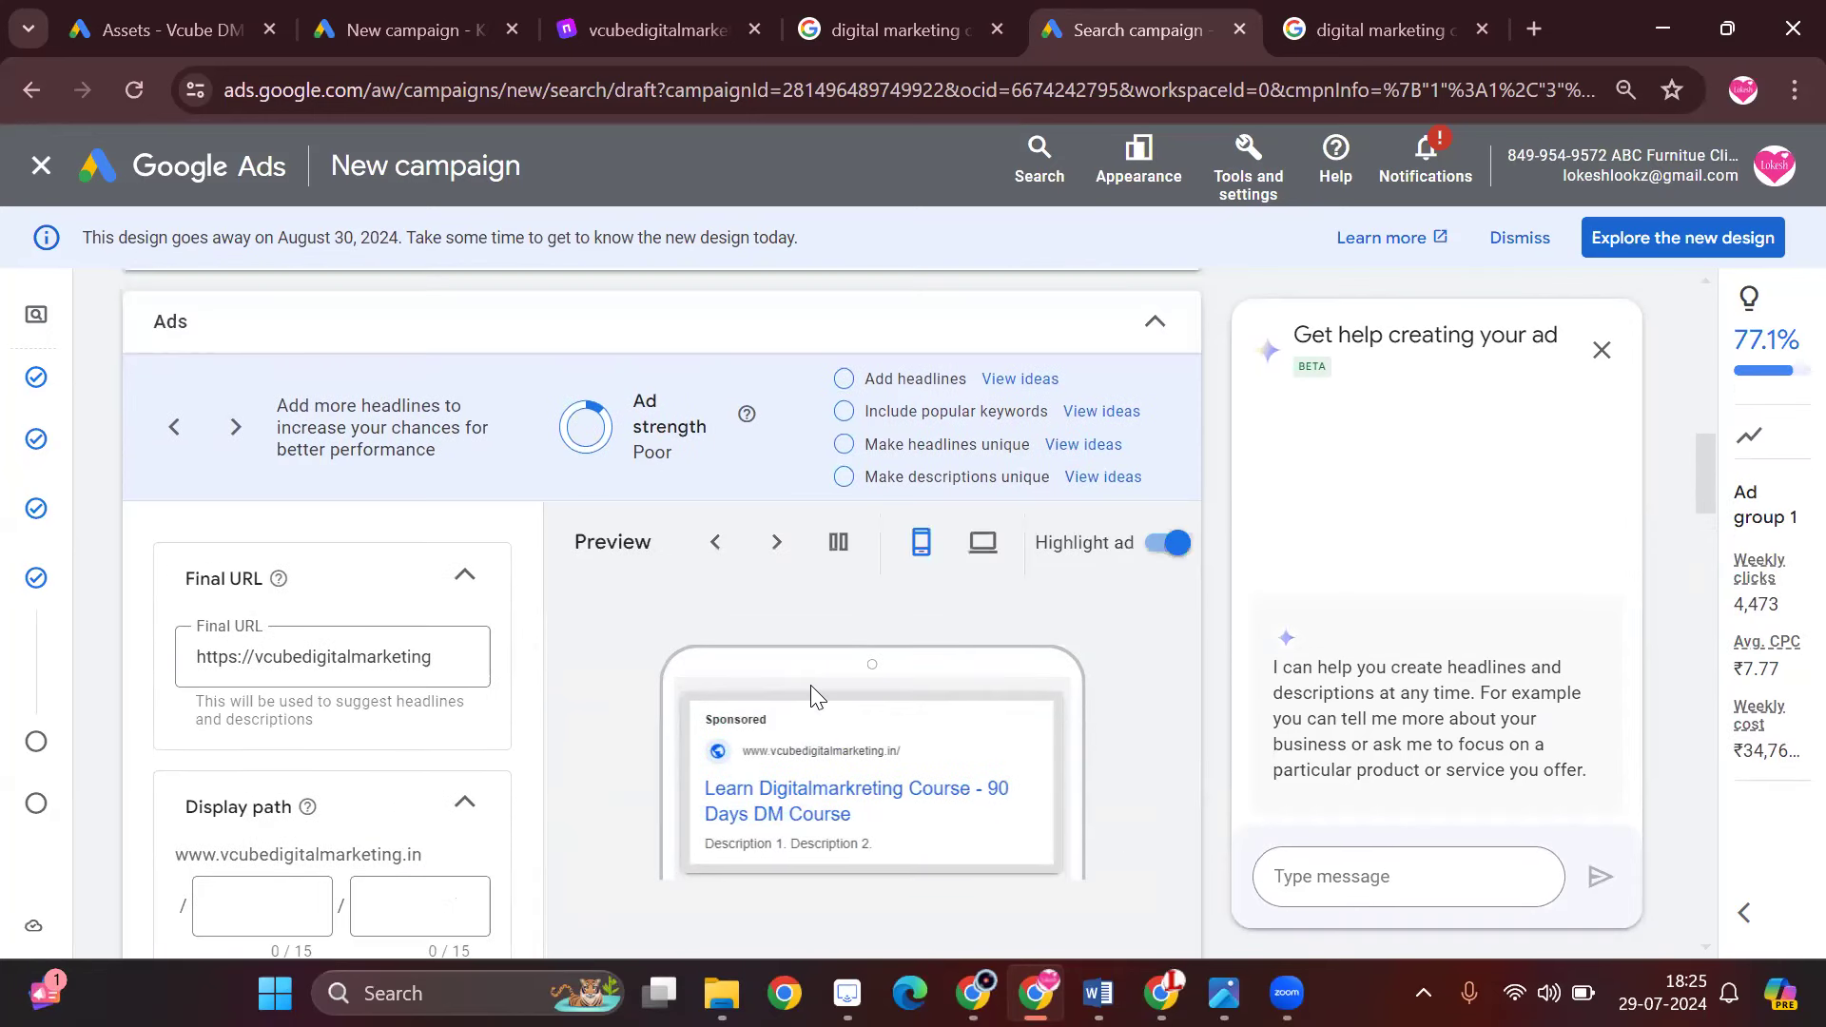
scroll(797, 740, "down", 1)
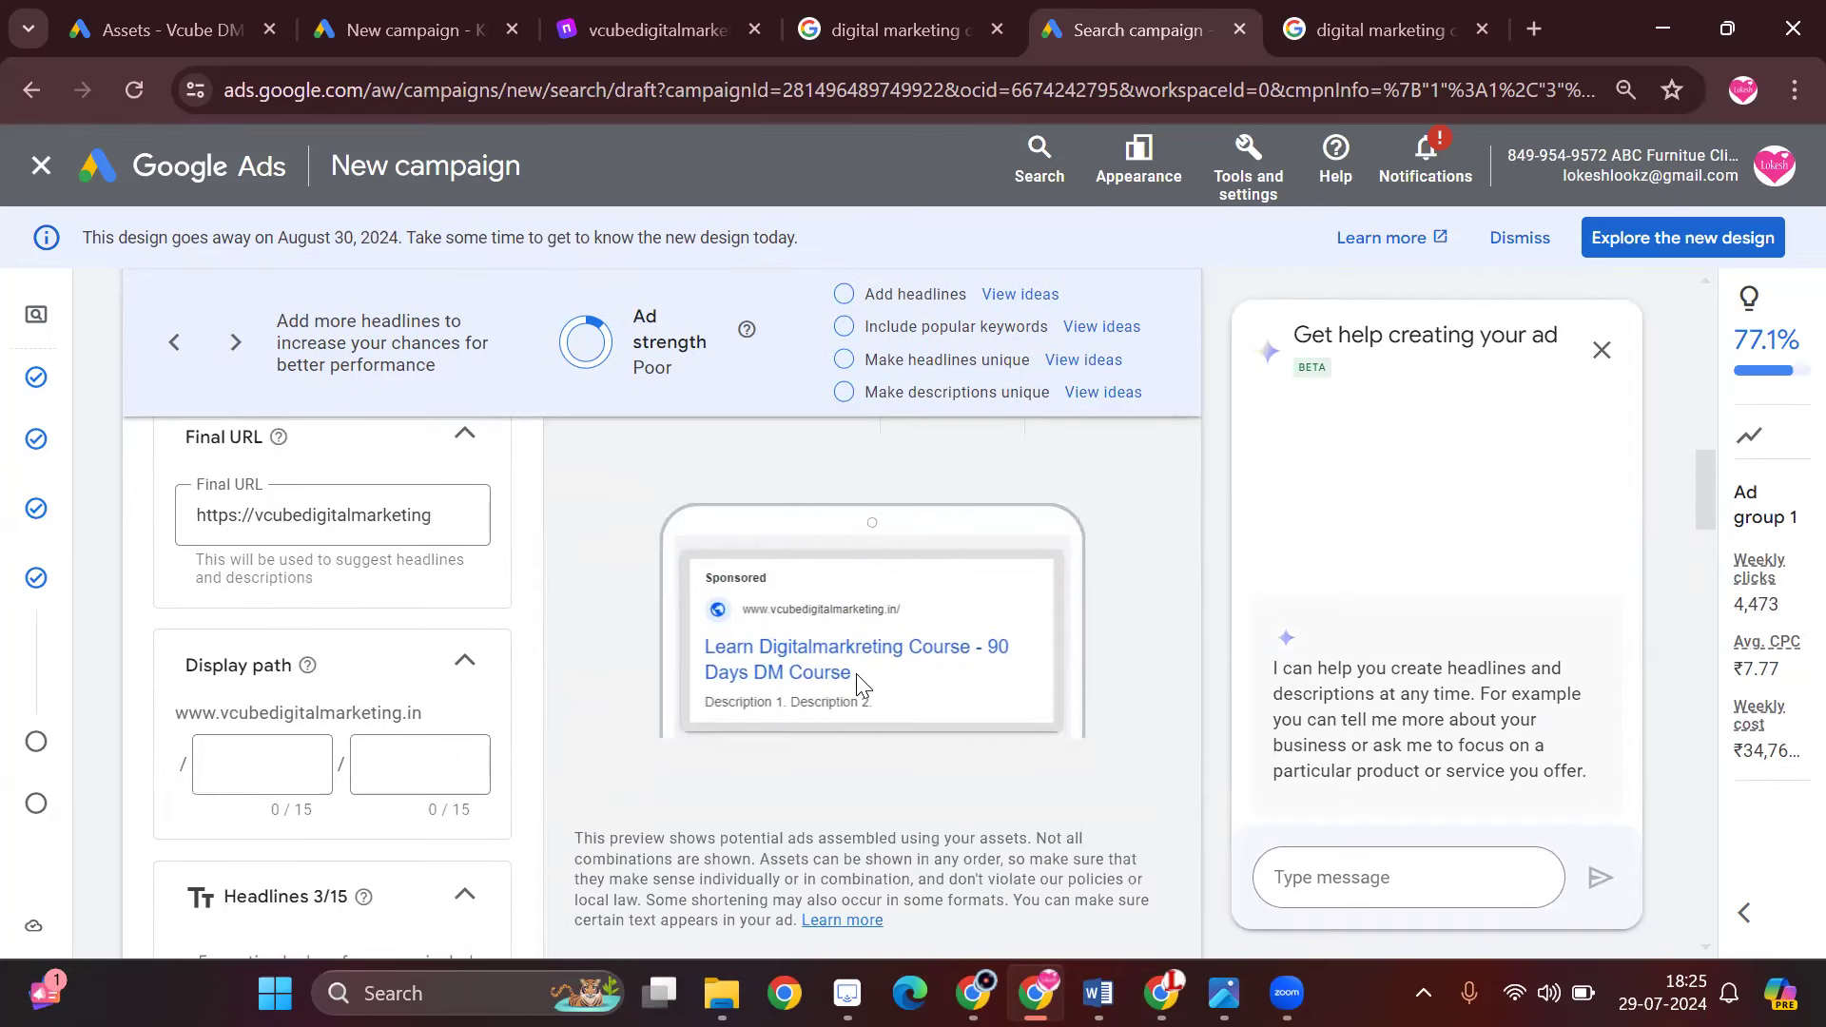
- Close the ad creation help chat and add a third description field to the ad
scroll(883, 708, "down", 5)
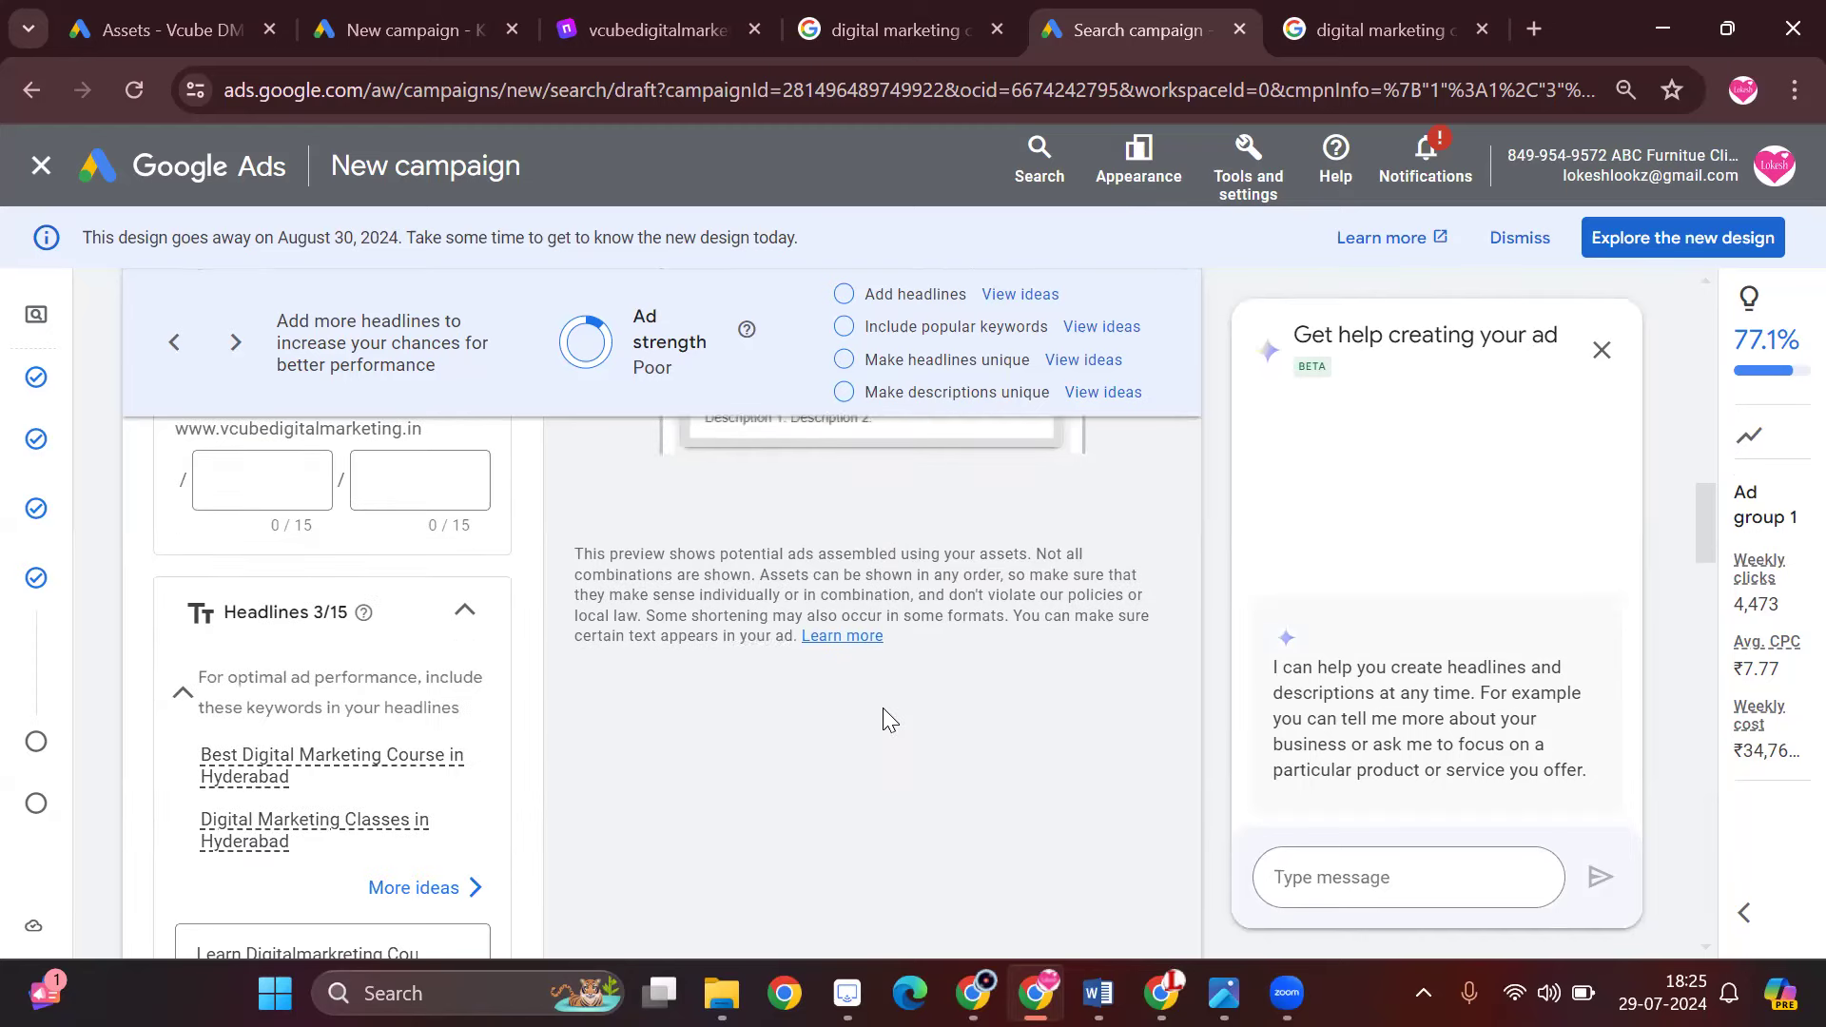
scroll(883, 708, "down", 1)
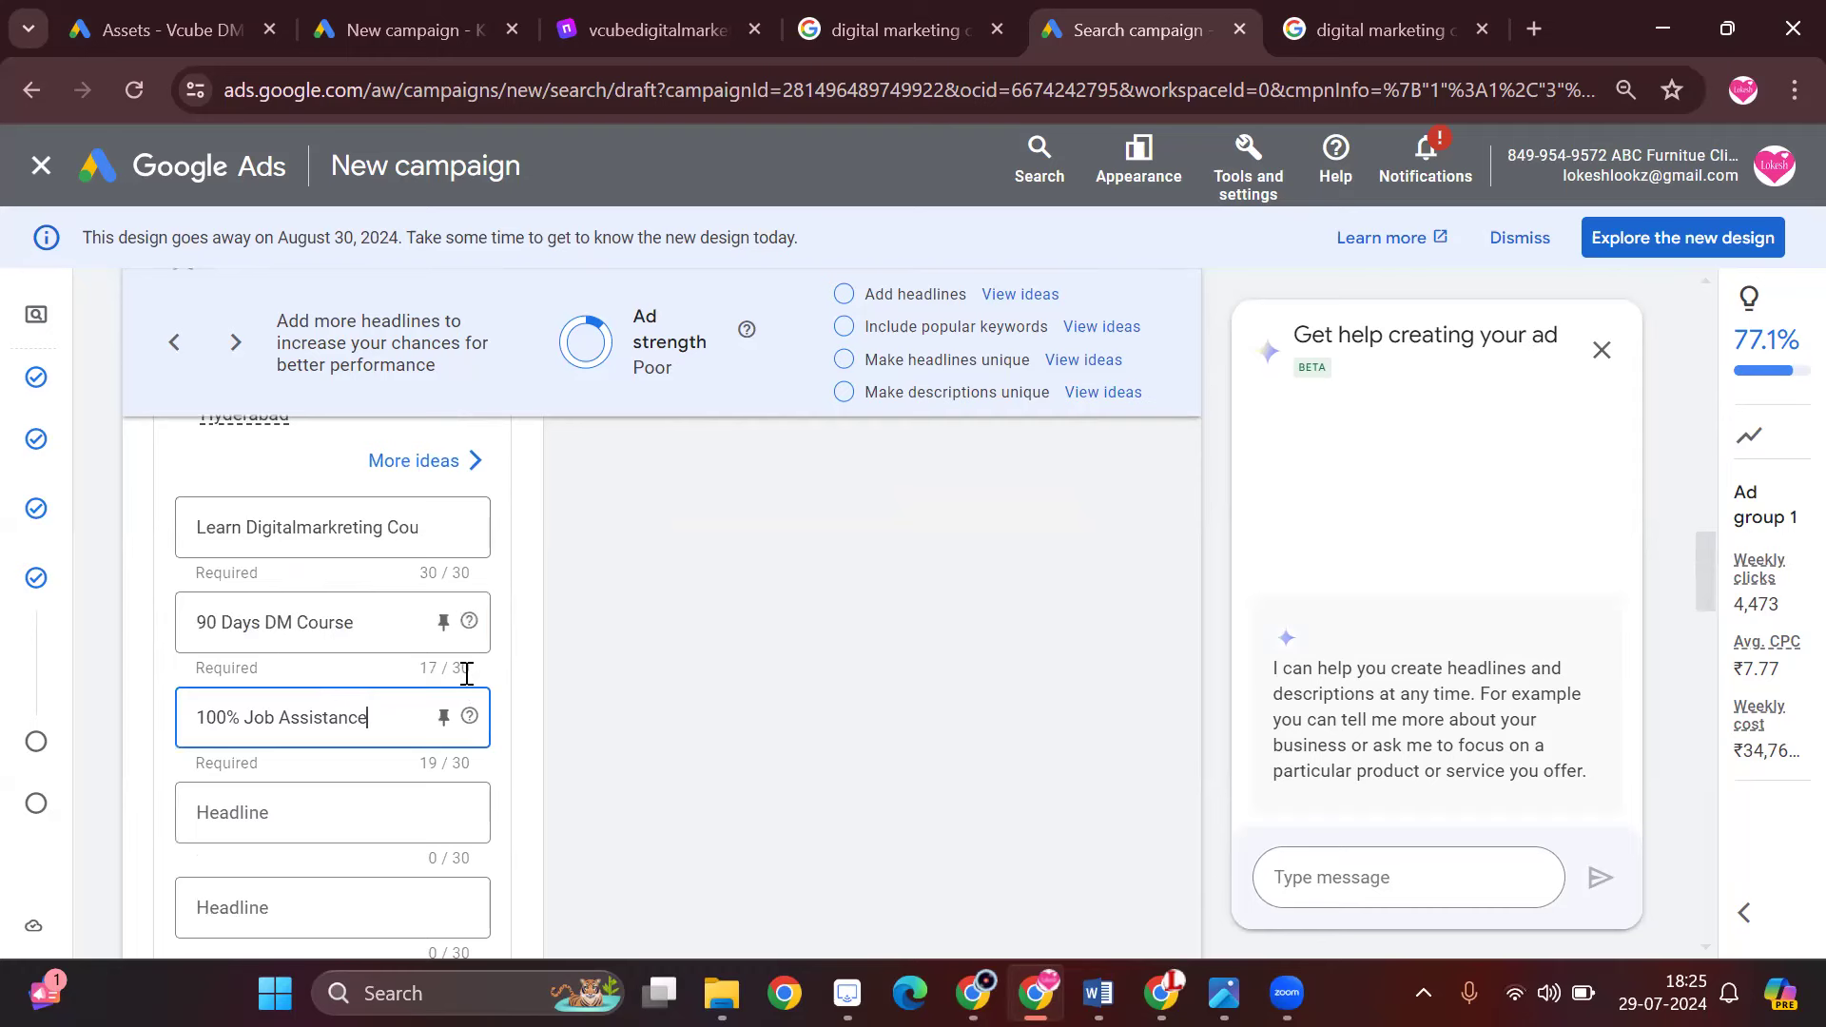
scroll(466, 674, "down", 6)
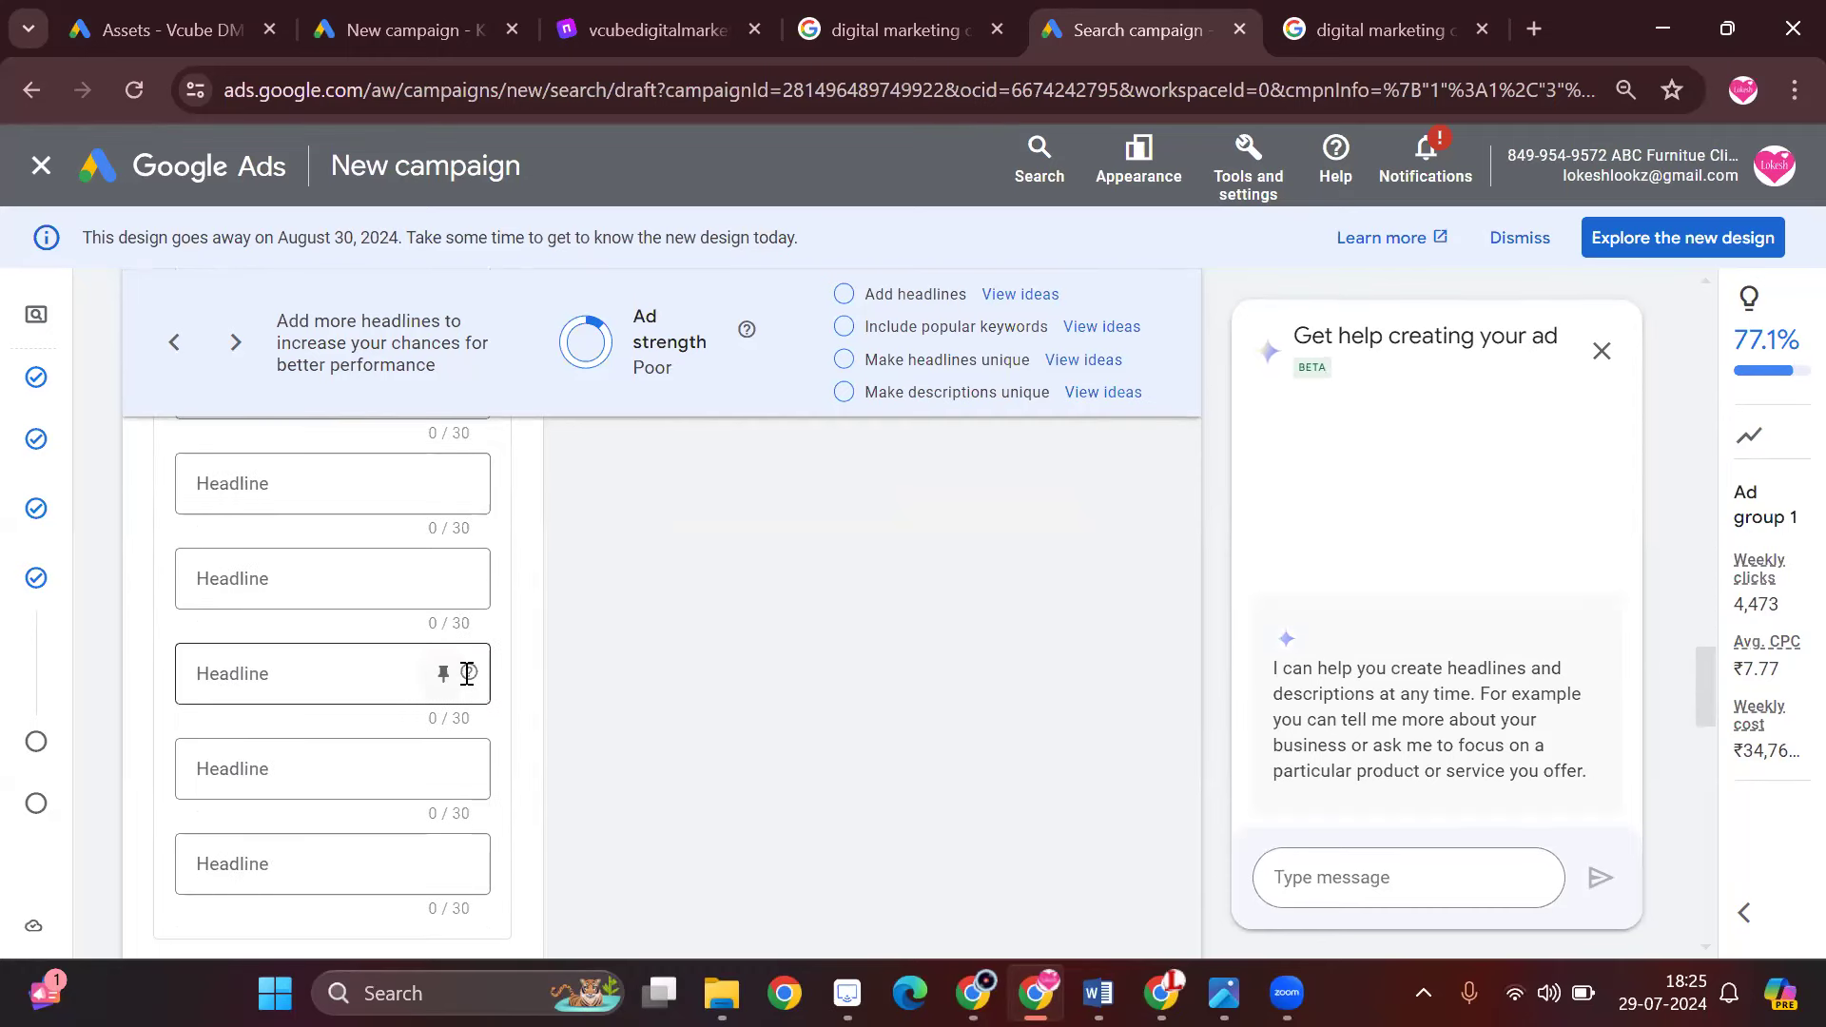
scroll(466, 673, "down", 2)
scroll(285, 795, "down", 1)
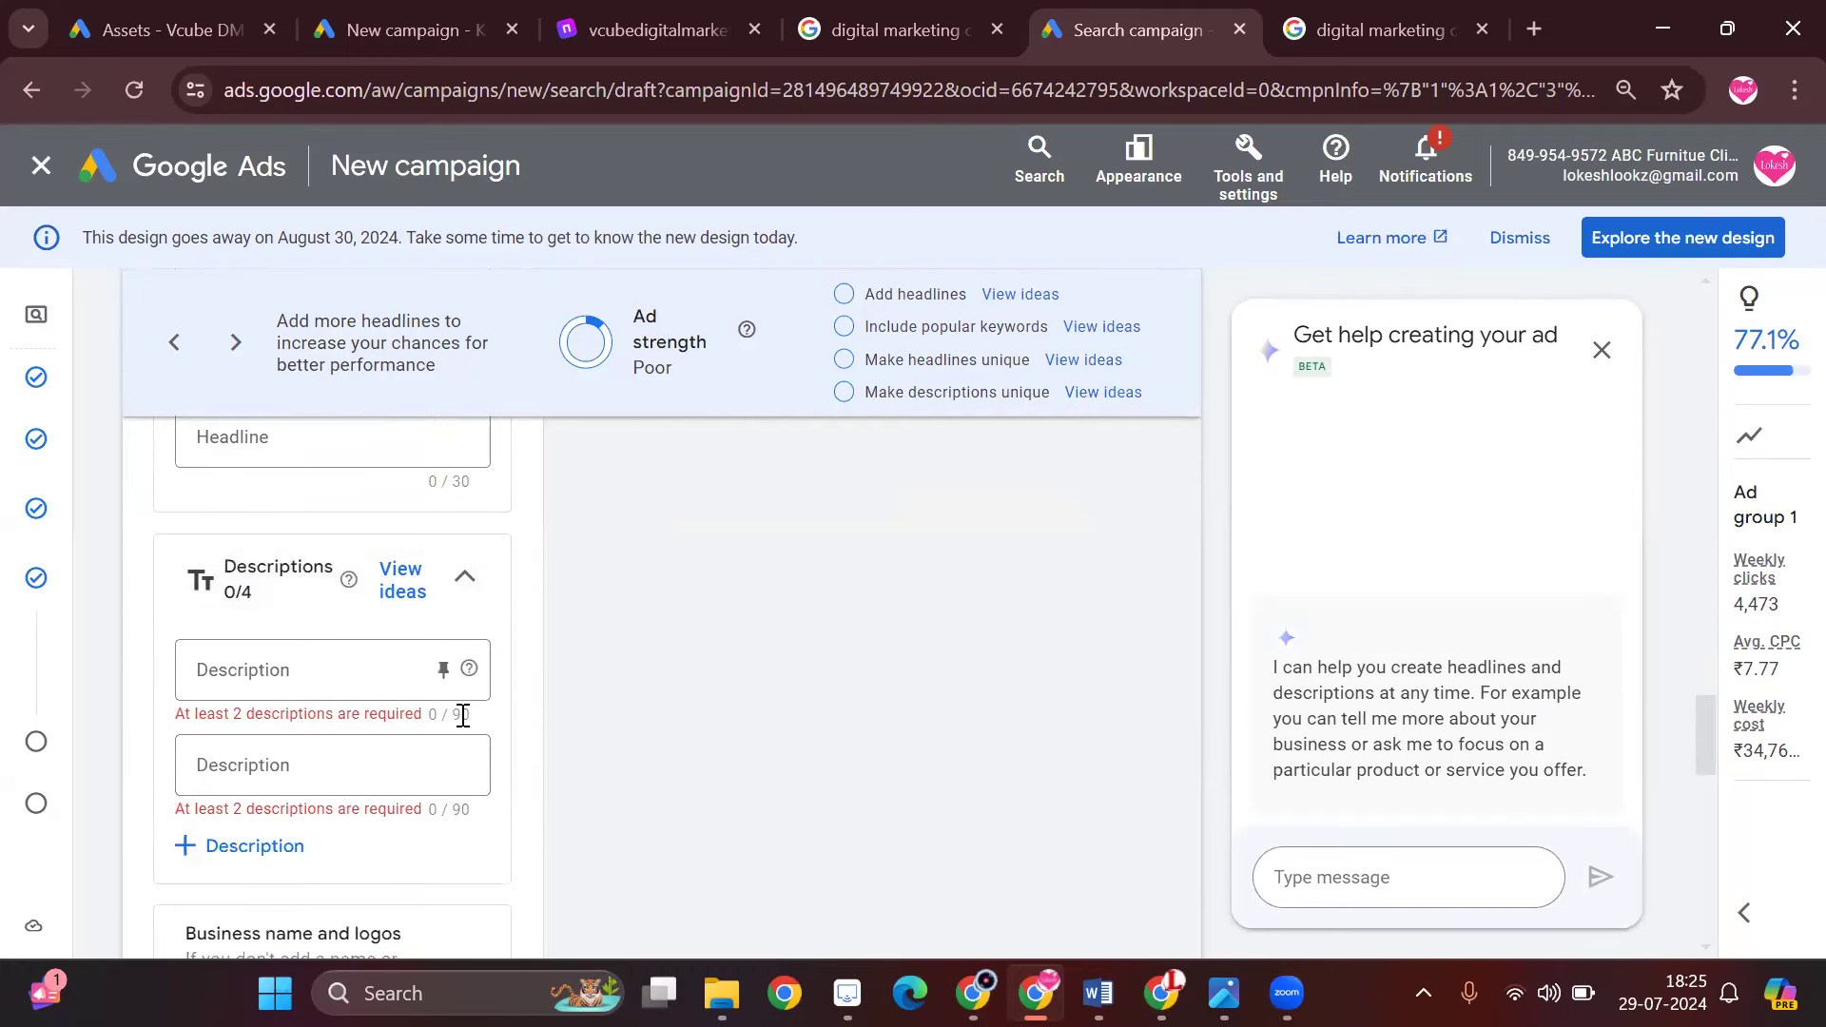
scroll(463, 715, "down", 1)
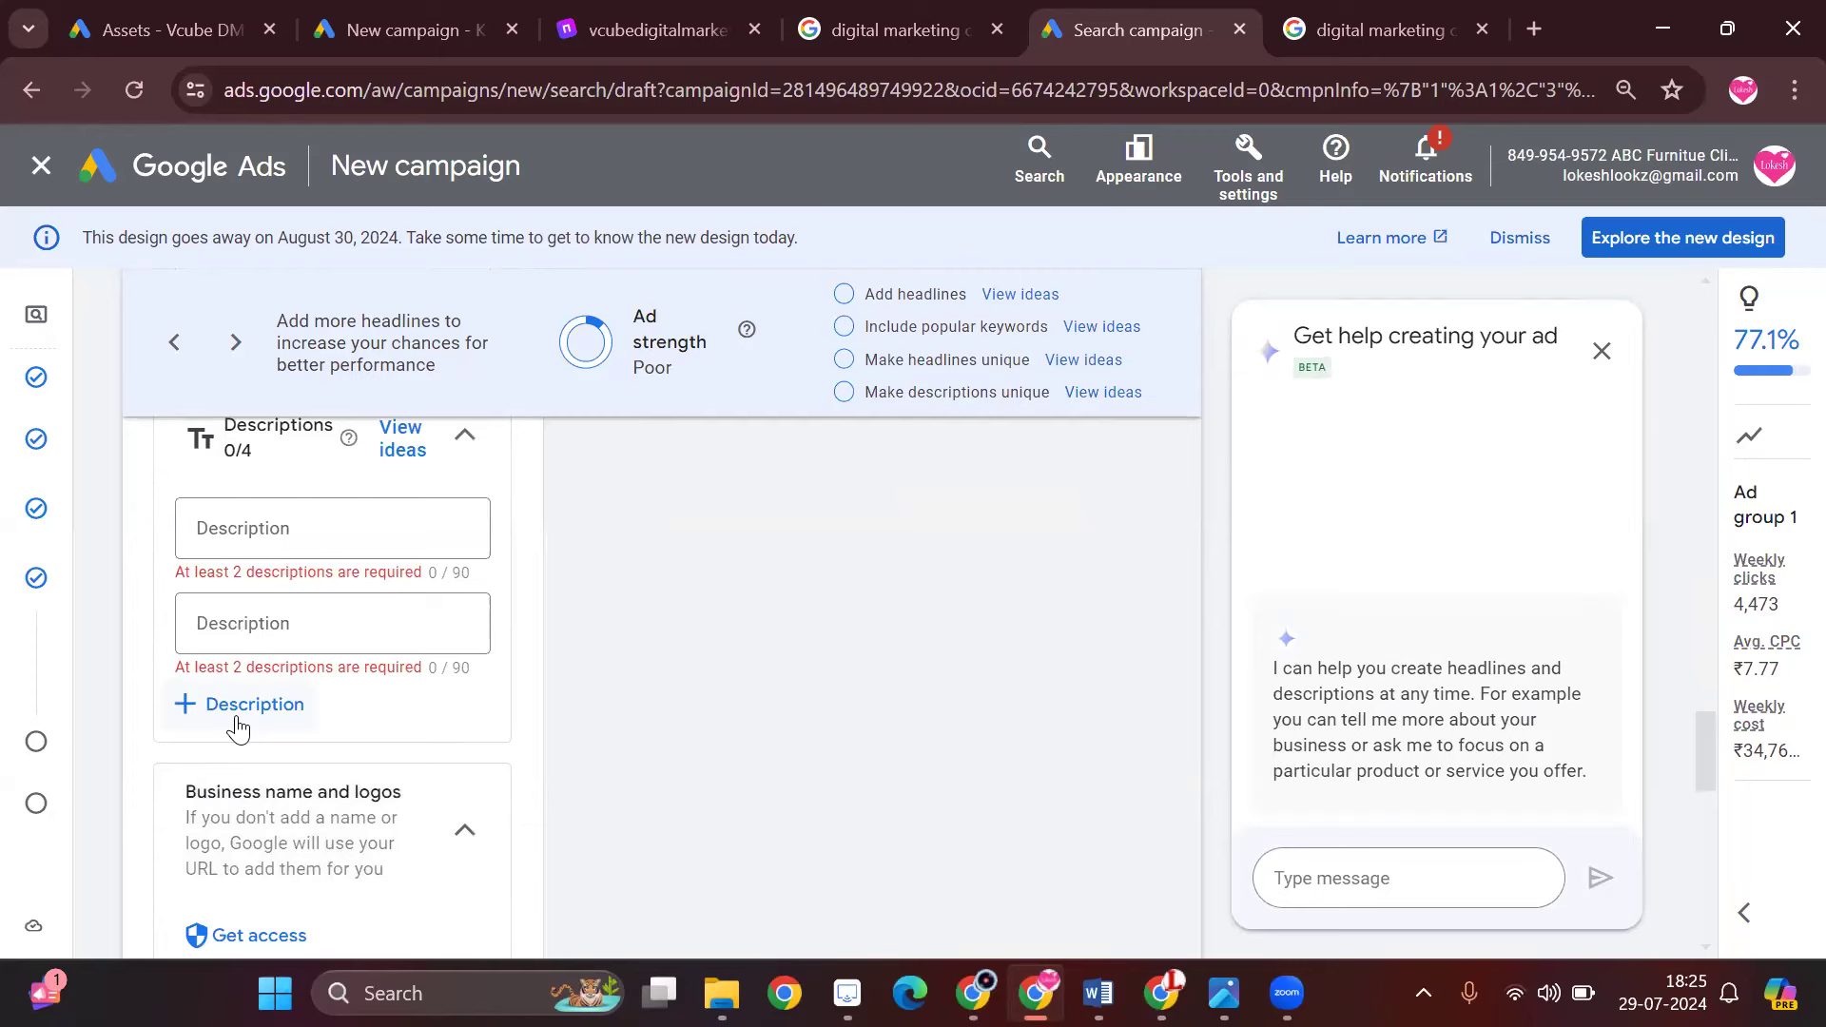
left_click(1602, 351)
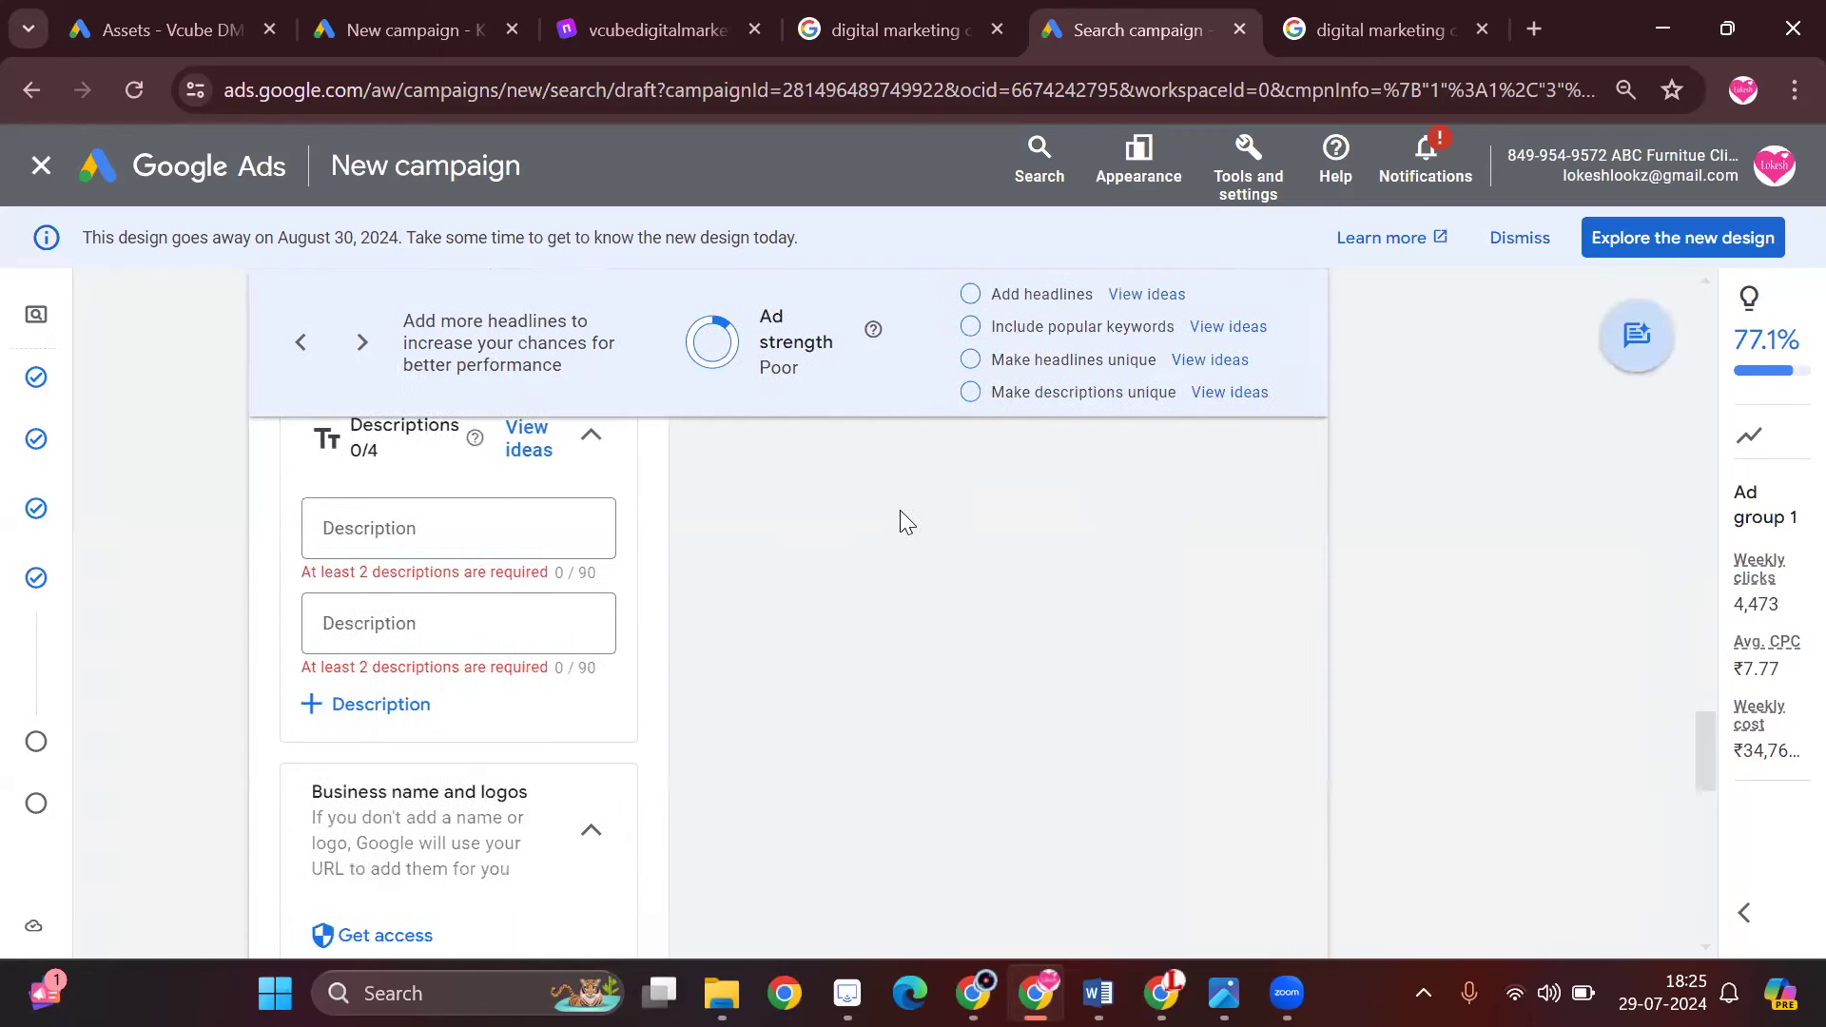
left_click(395, 731)
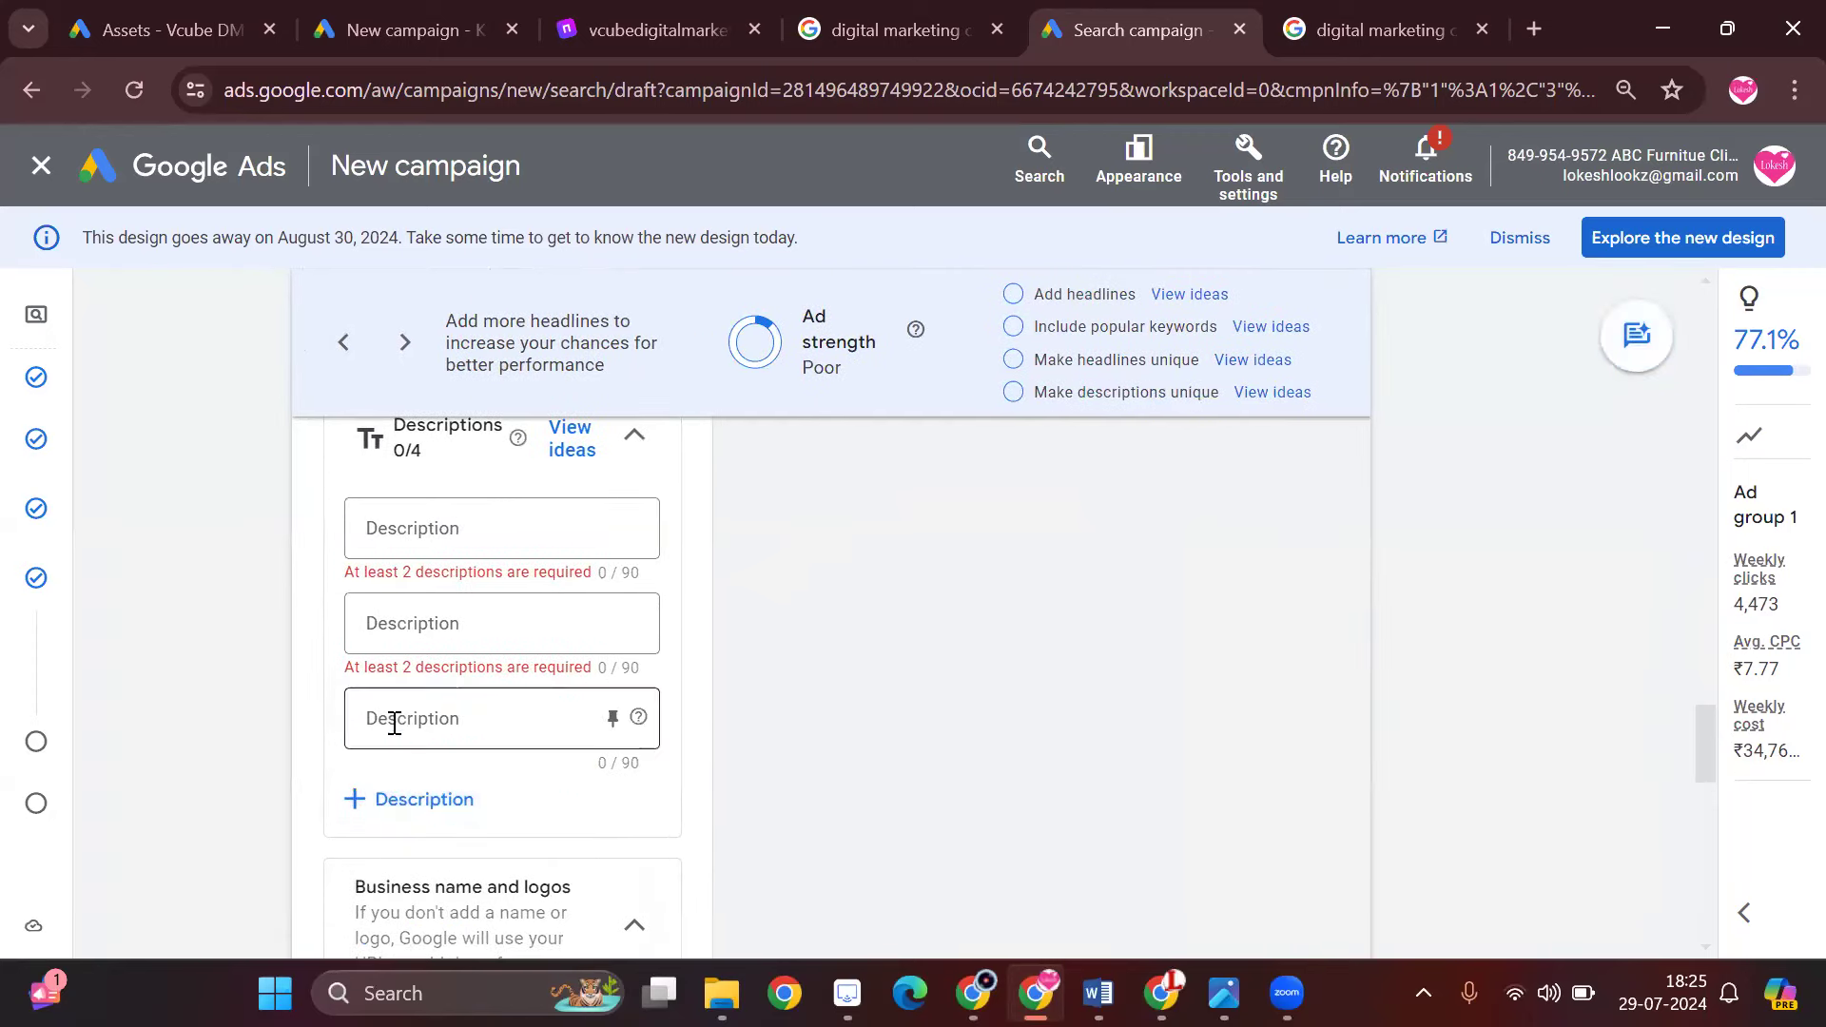
- Add a fourth description field to the ad and look through the suggested and asset library descriptions
left_click(416, 807)
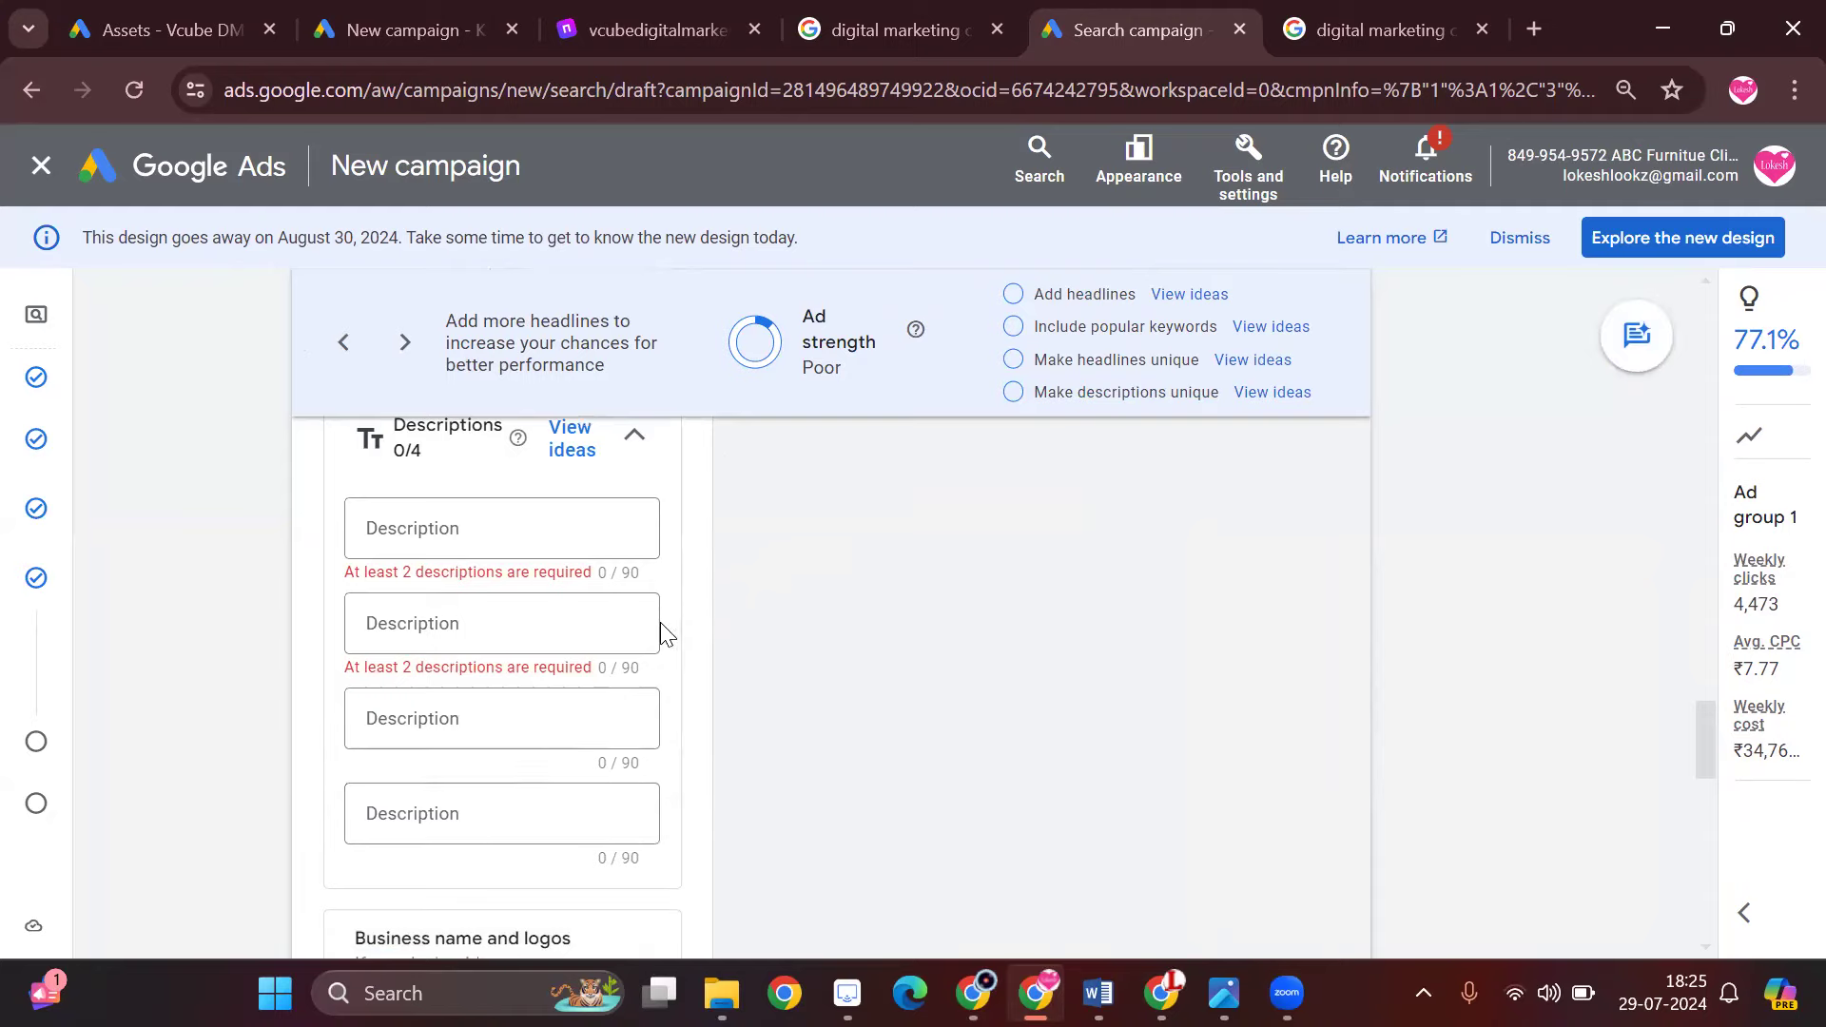
scroll(663, 636, "up", 2)
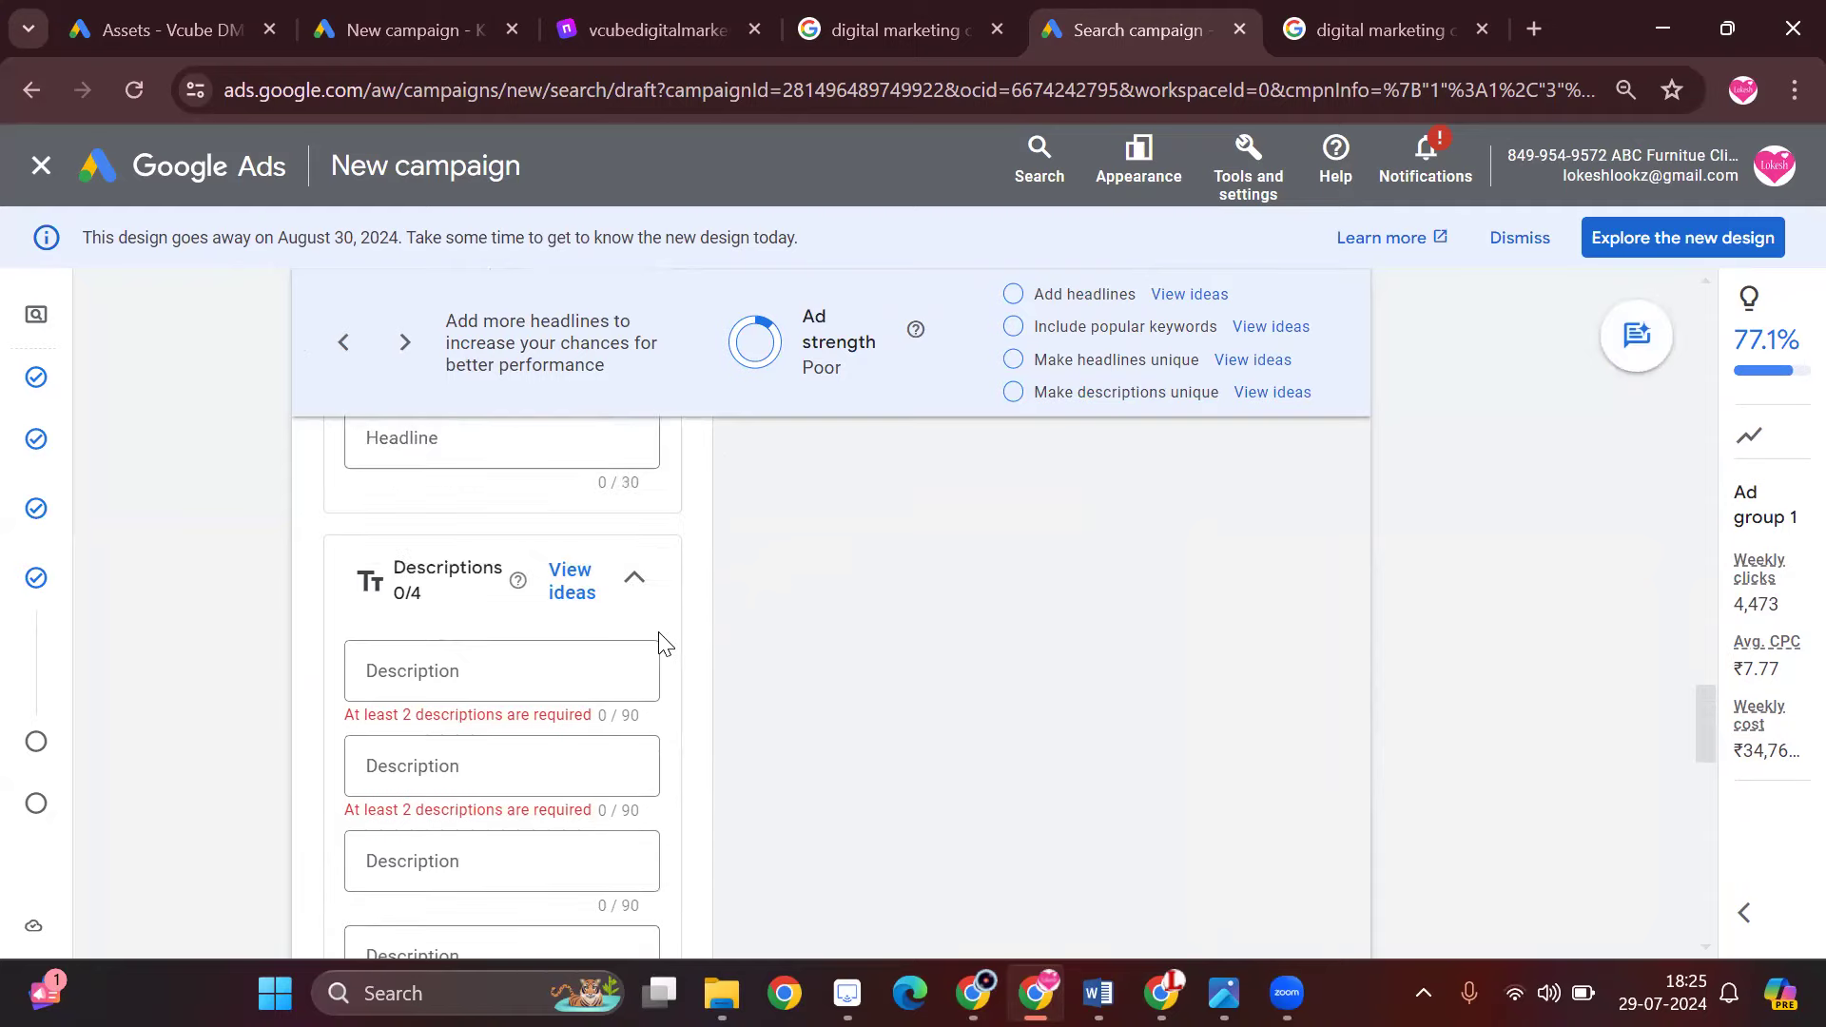
left_click(580, 589)
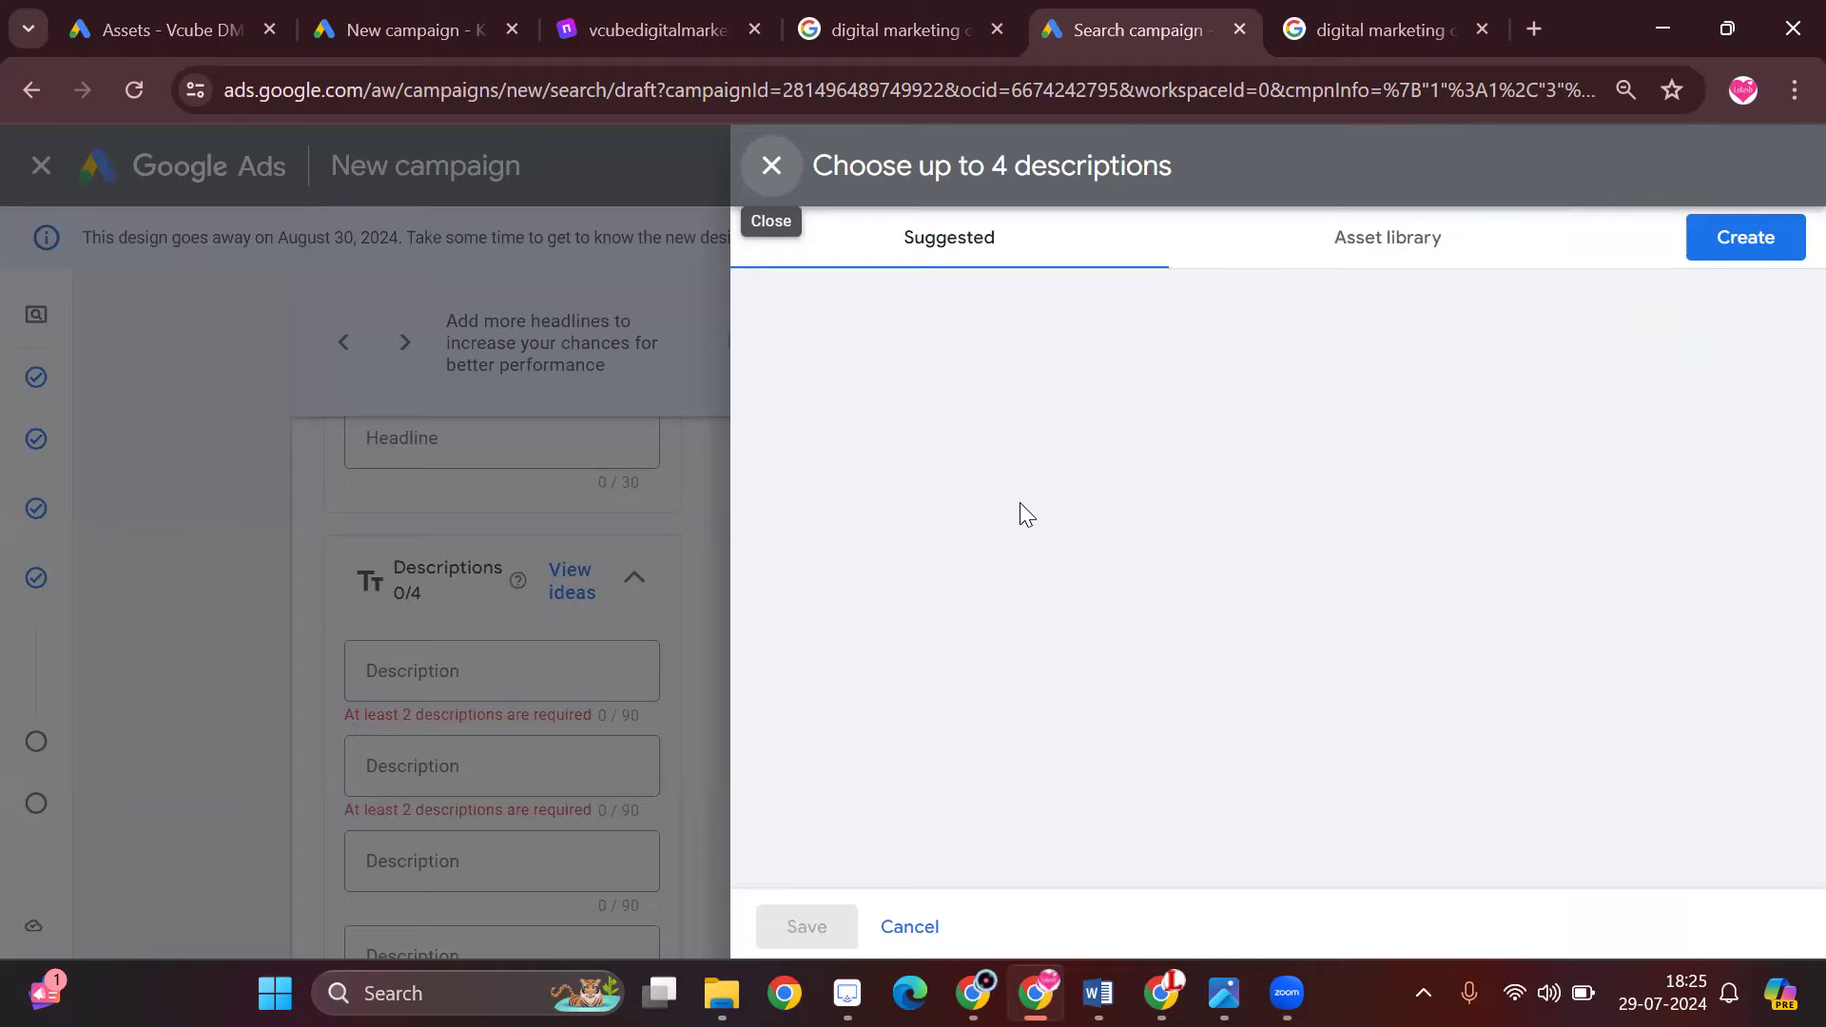
left_click(1439, 243)
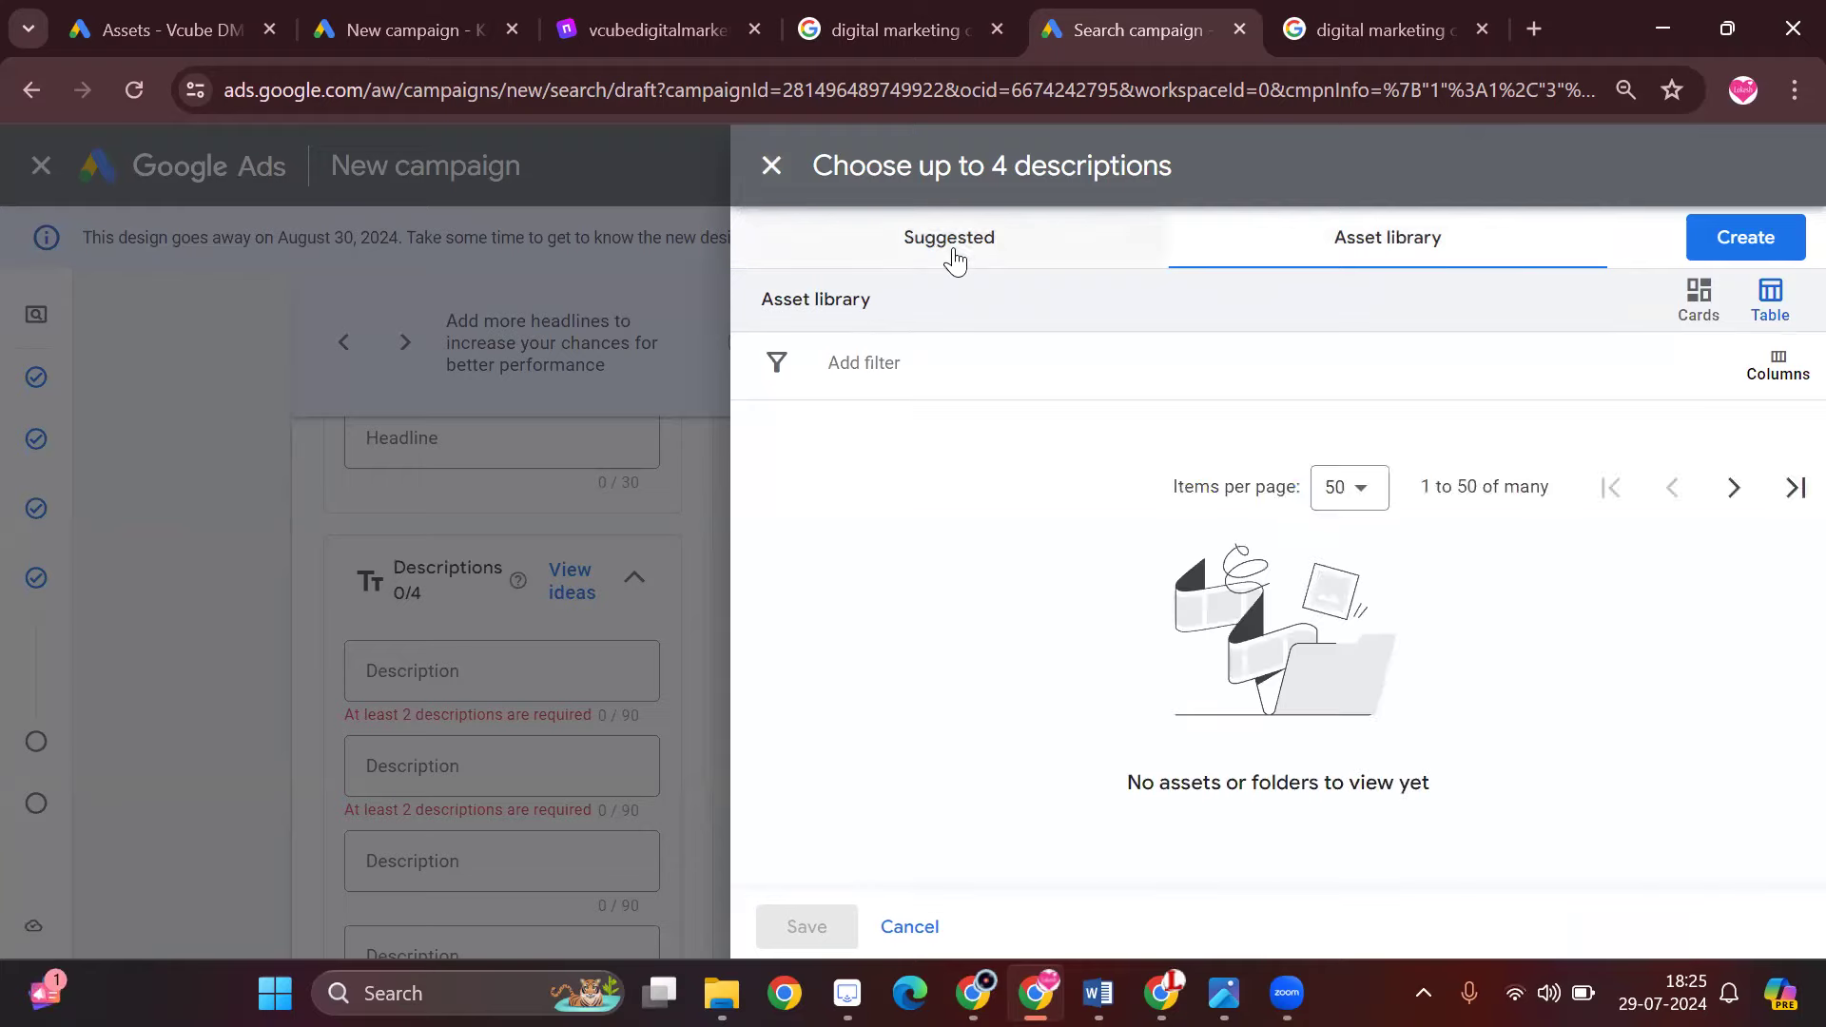
left_click(954, 250)
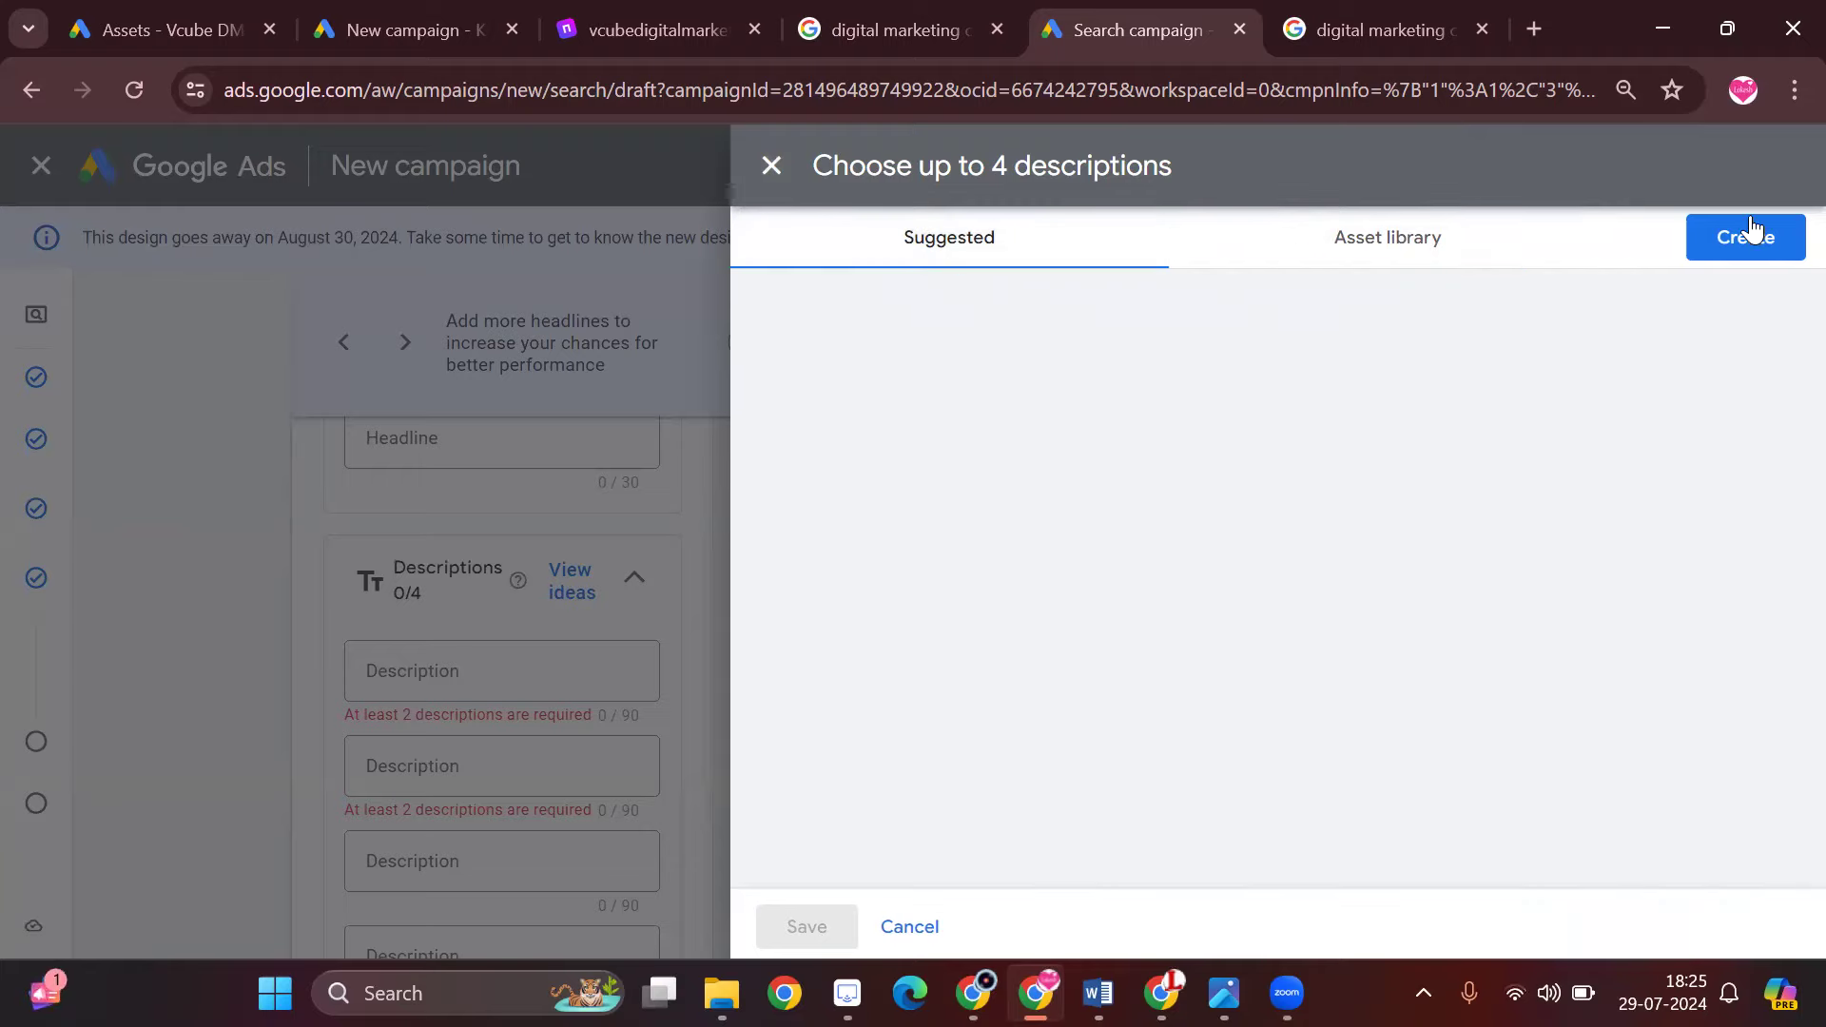
left_click(1432, 266)
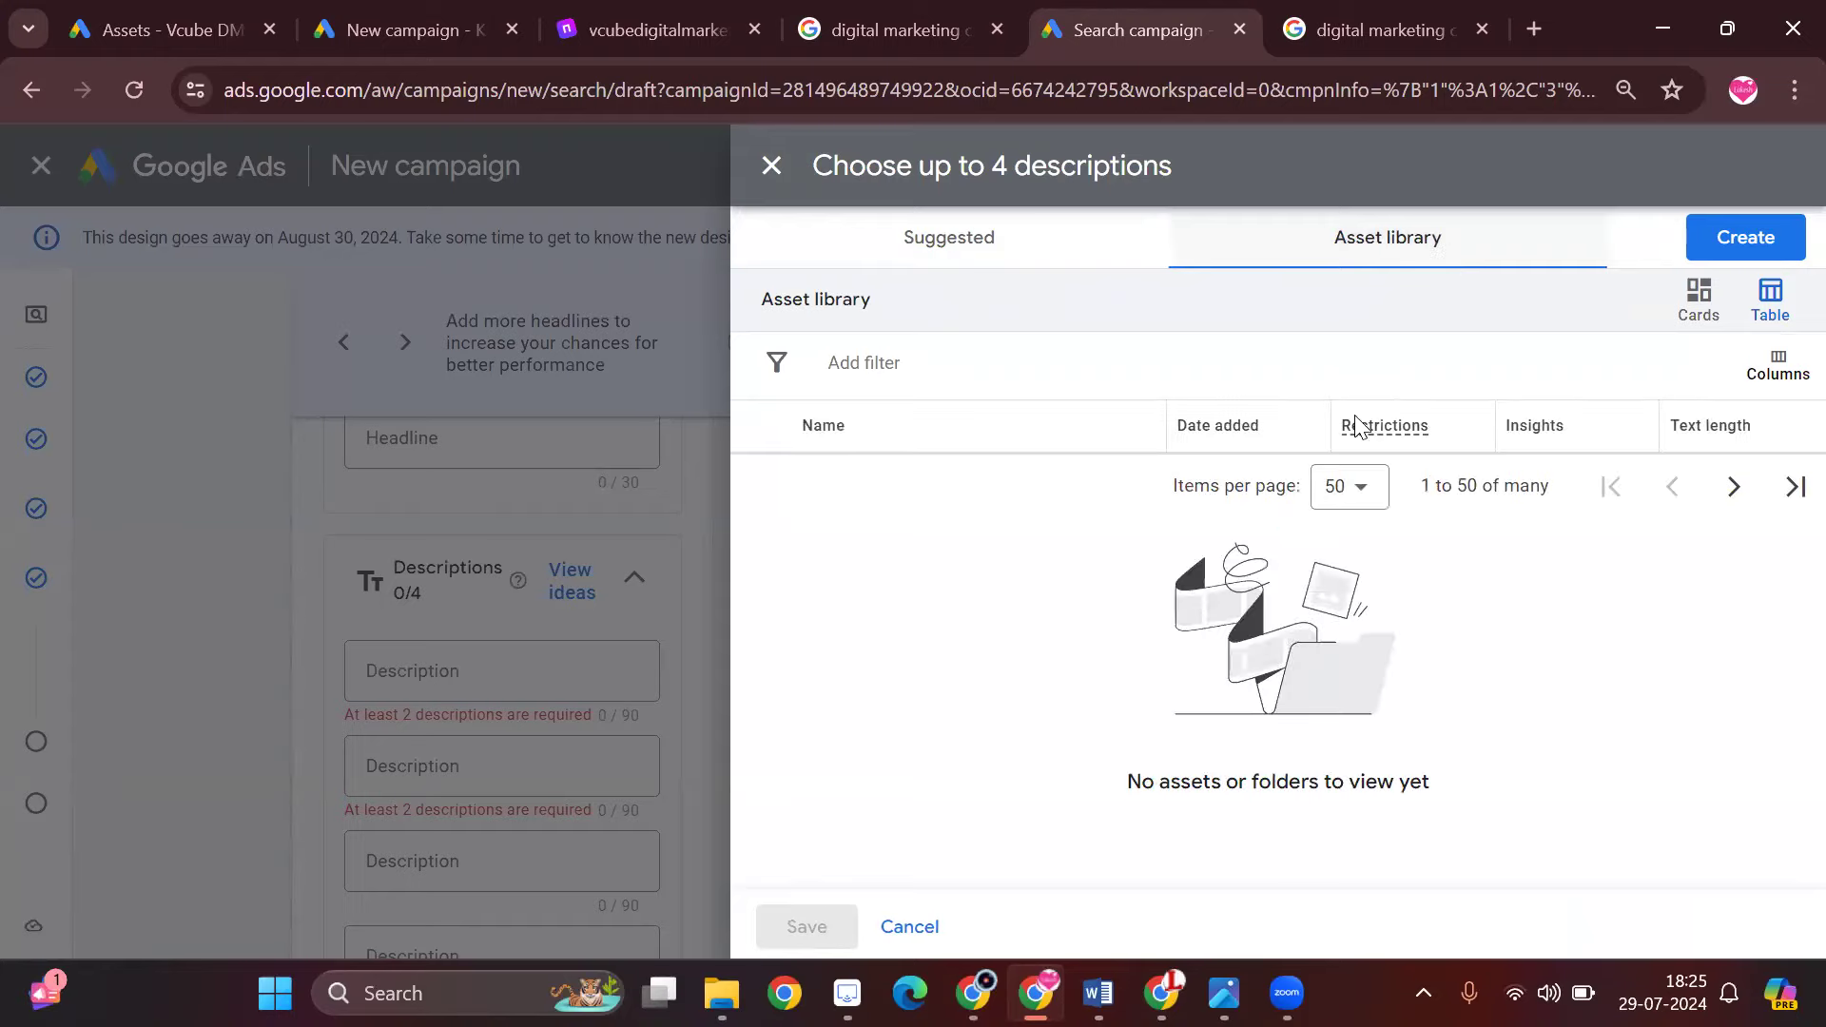
left_click(1060, 255)
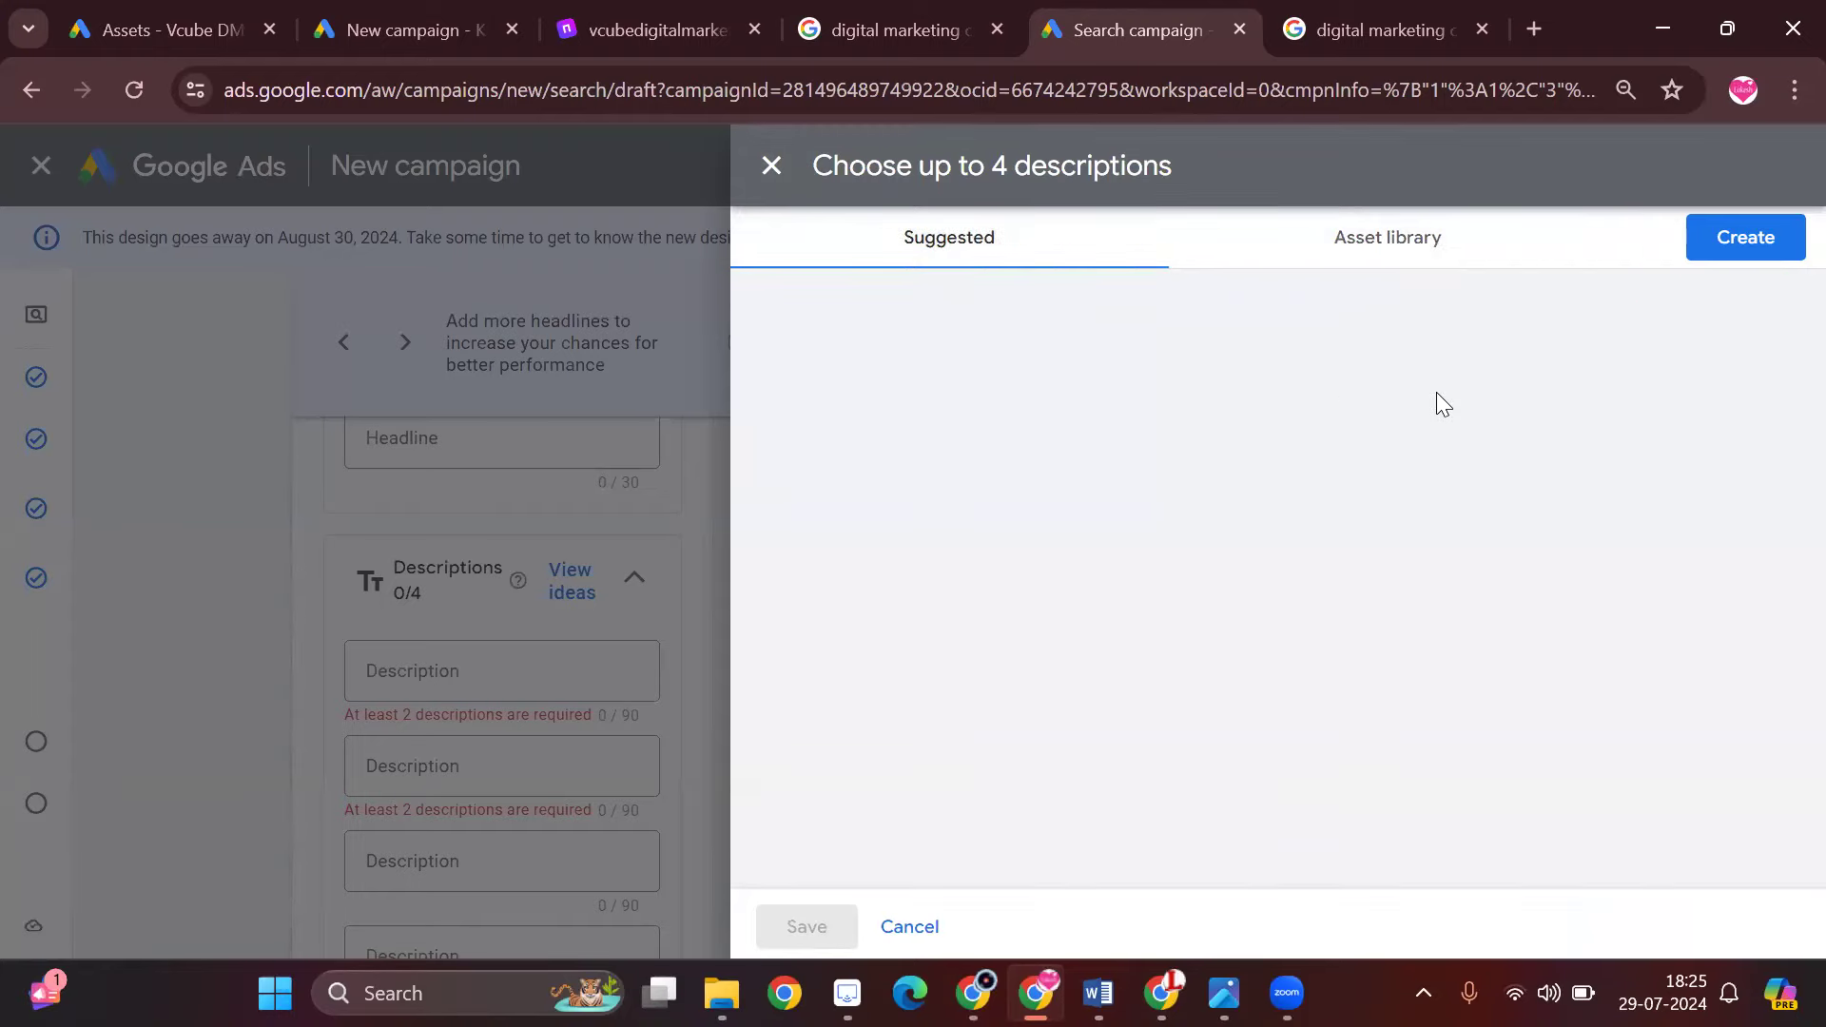
left_click(782, 164)
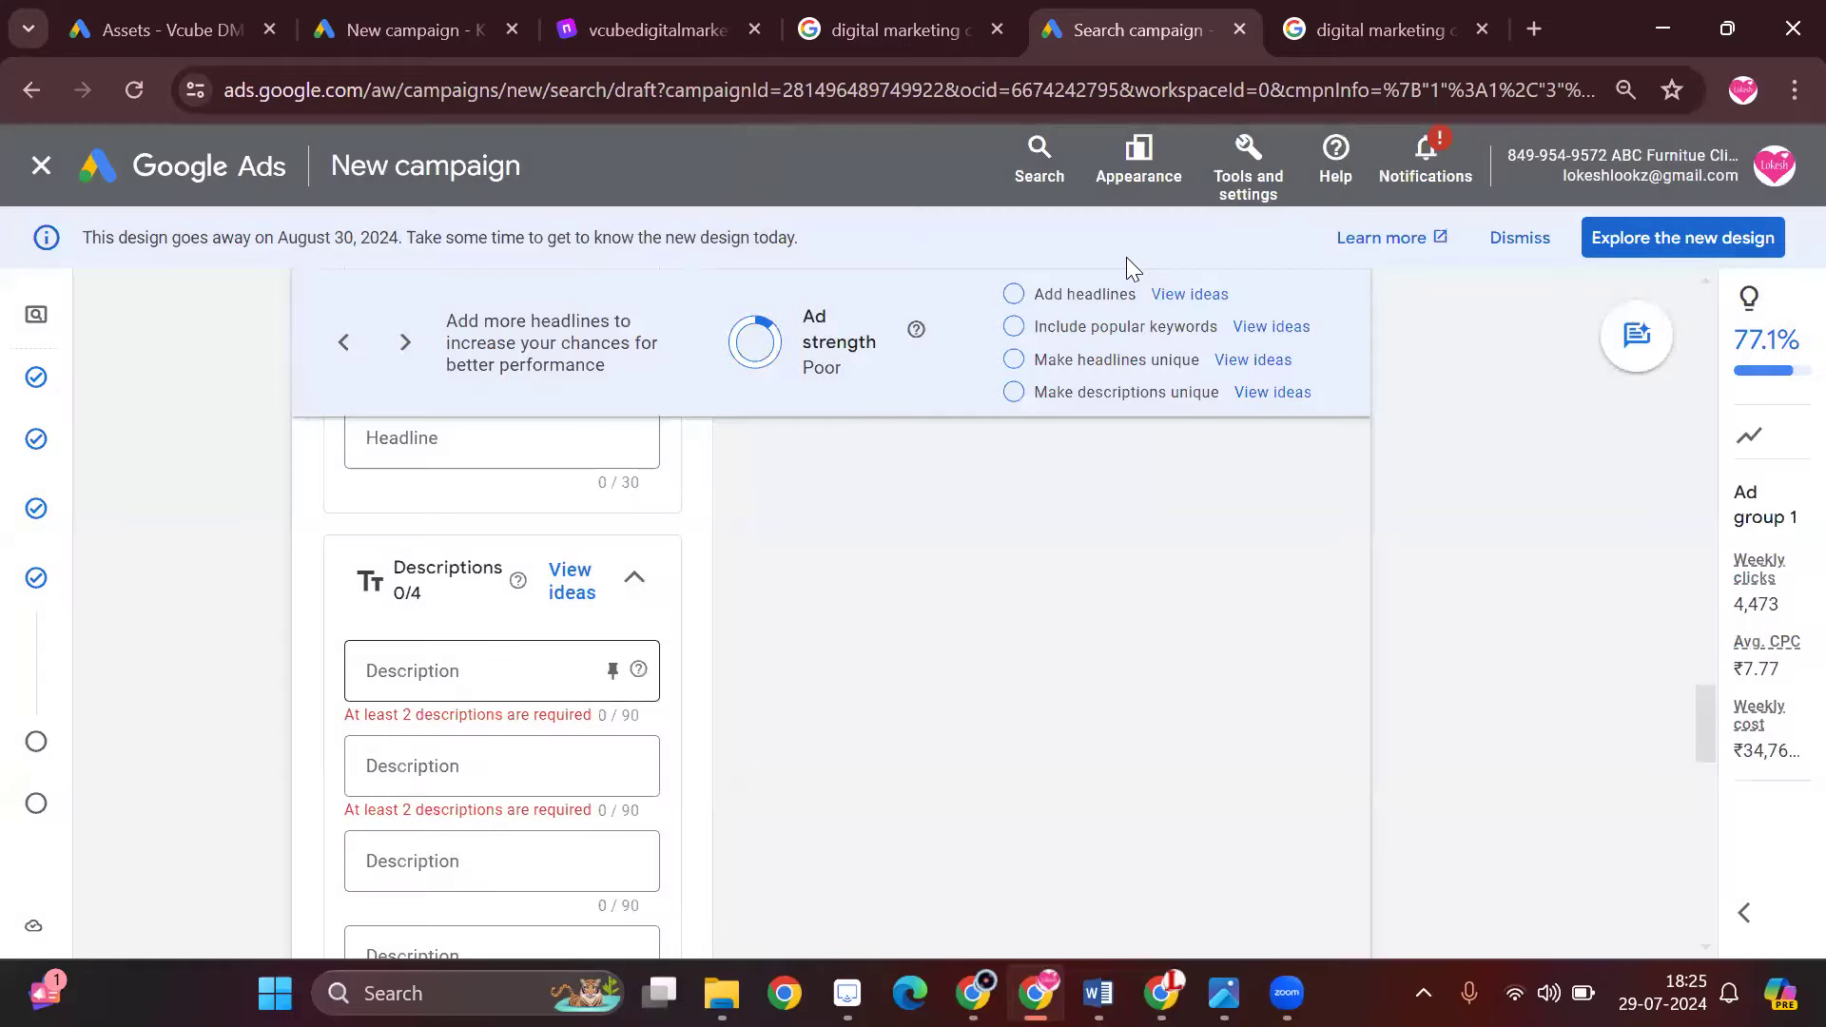
- Examine the Google results for "digital marketing course hyderabad" for examples of how competitors word their descriptions
left_click(1388, 24)
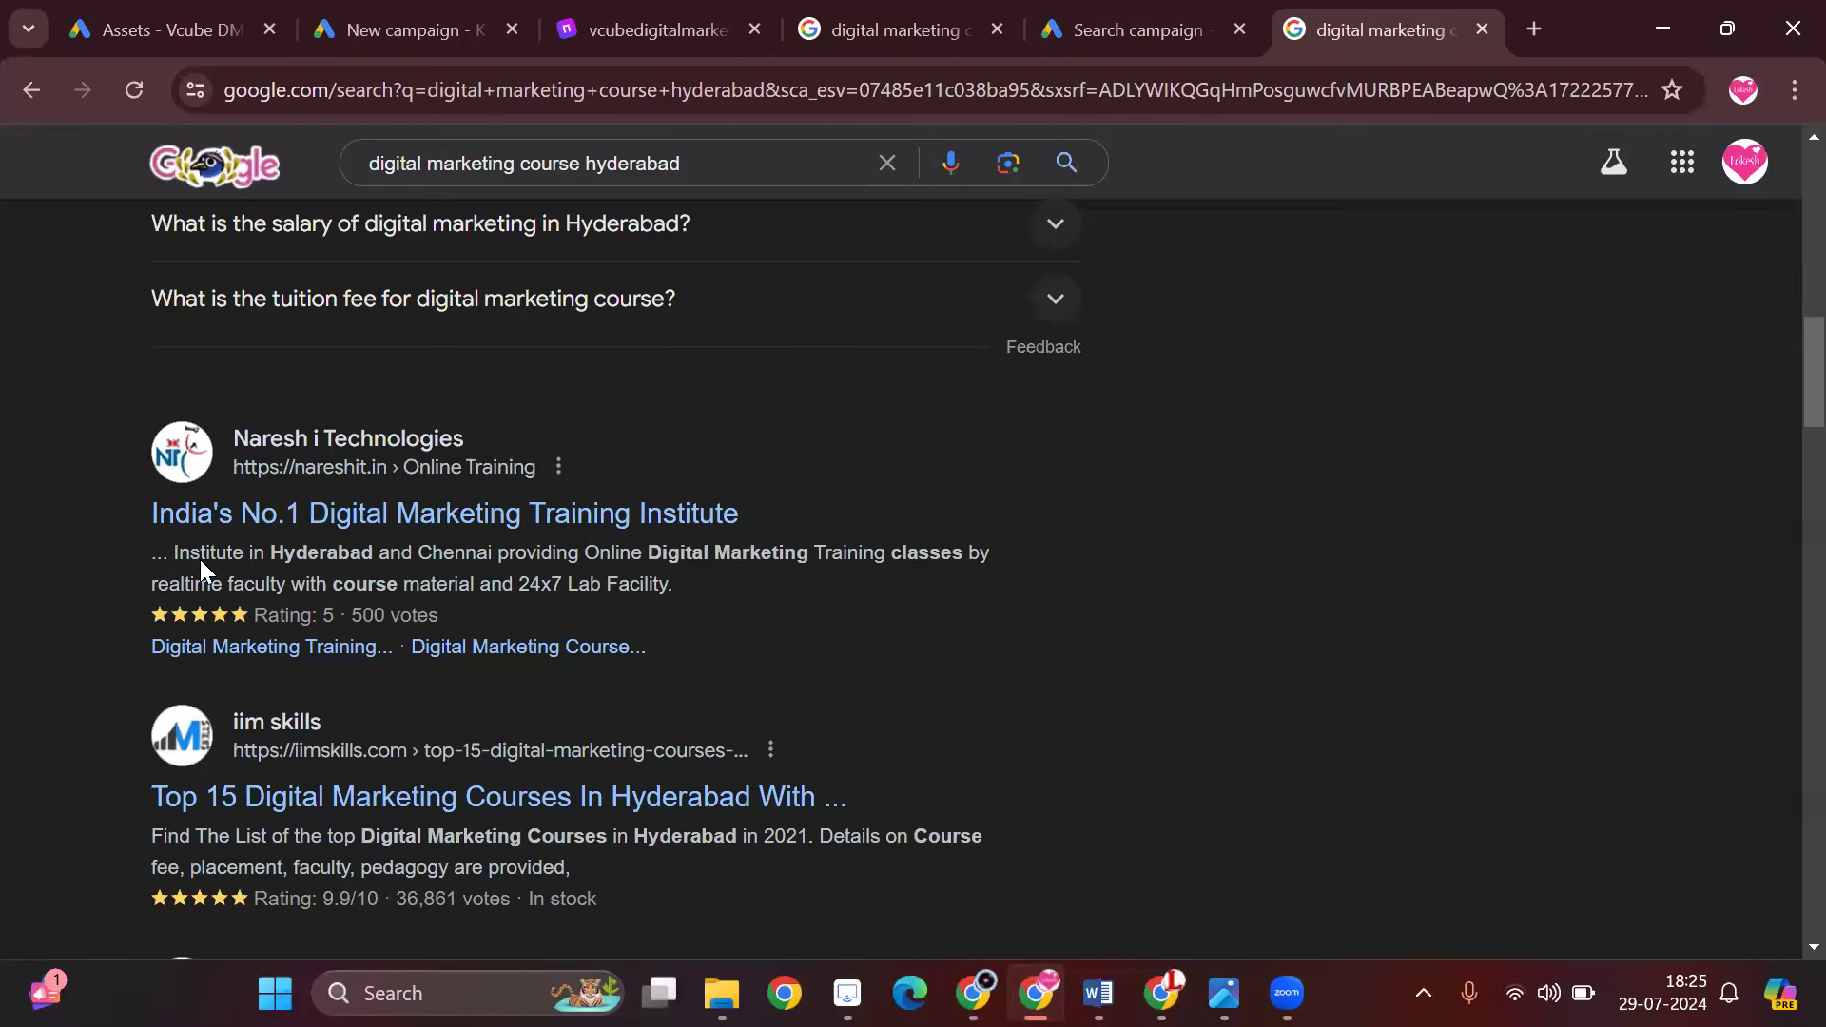
scroll(194, 699, "down", 1)
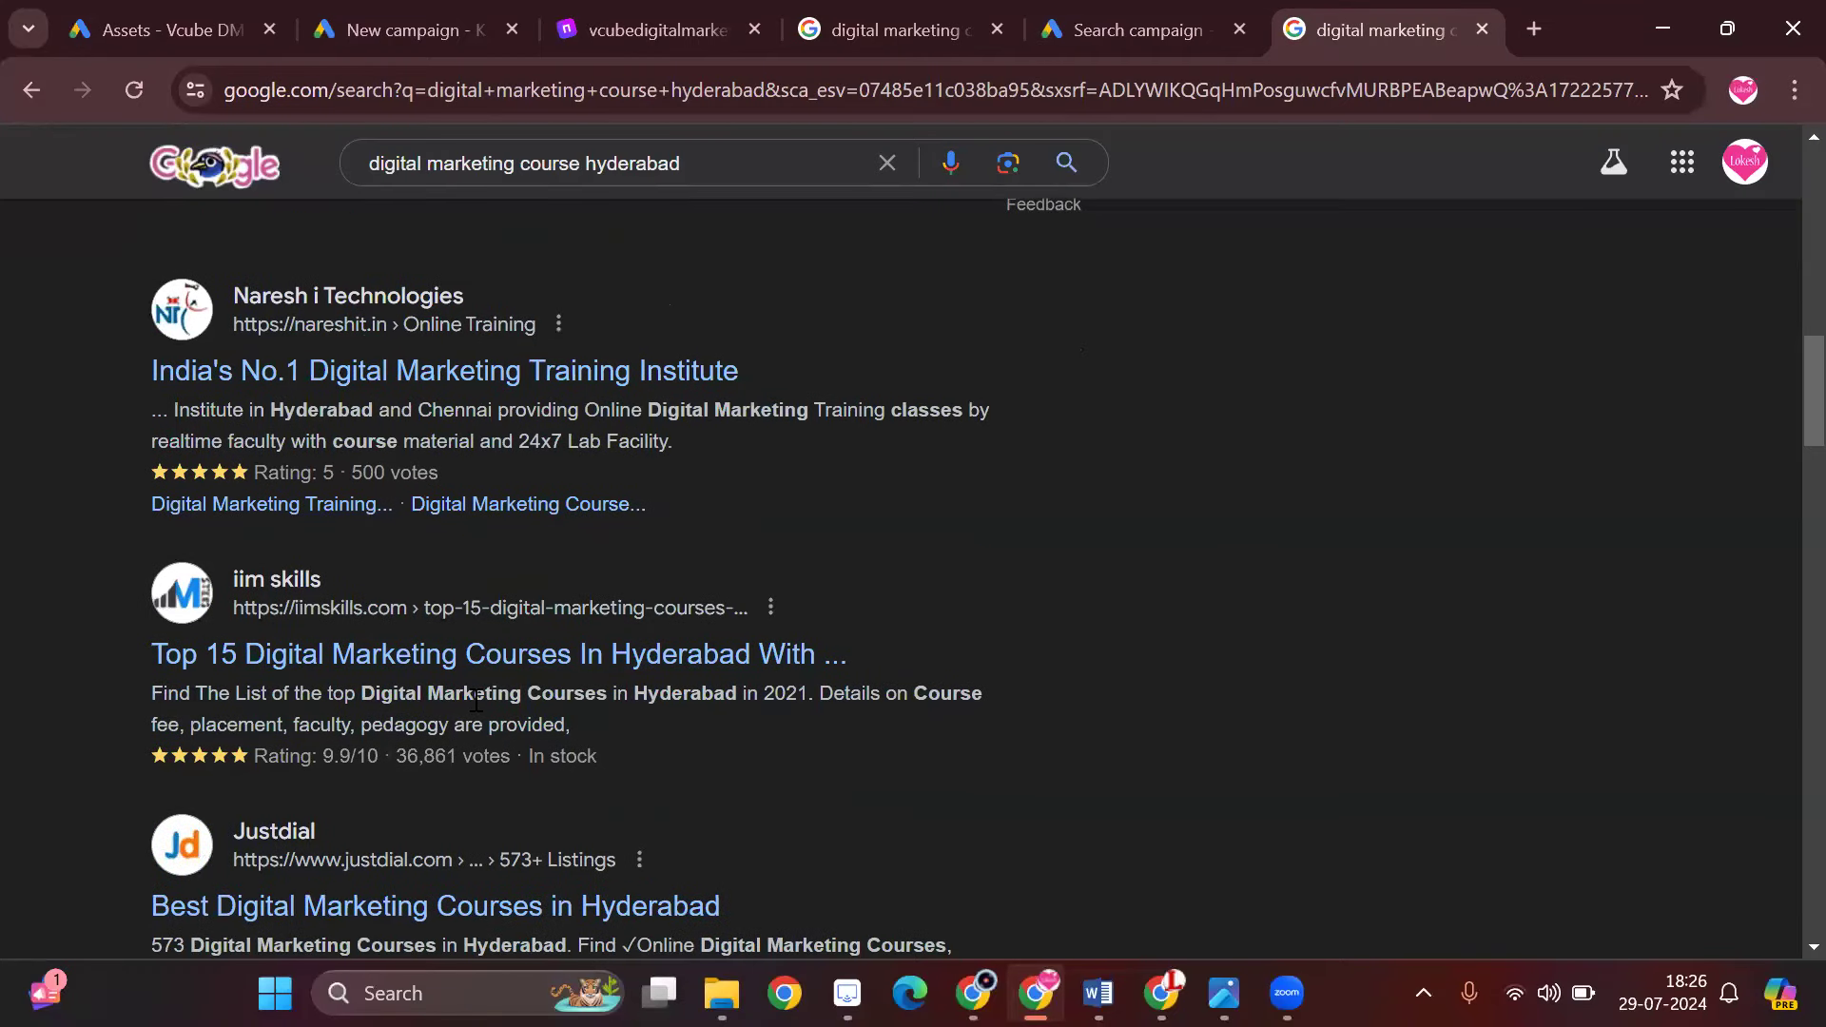
scroll(232, 763, "down", 1)
scroll(305, 755, "up", 5)
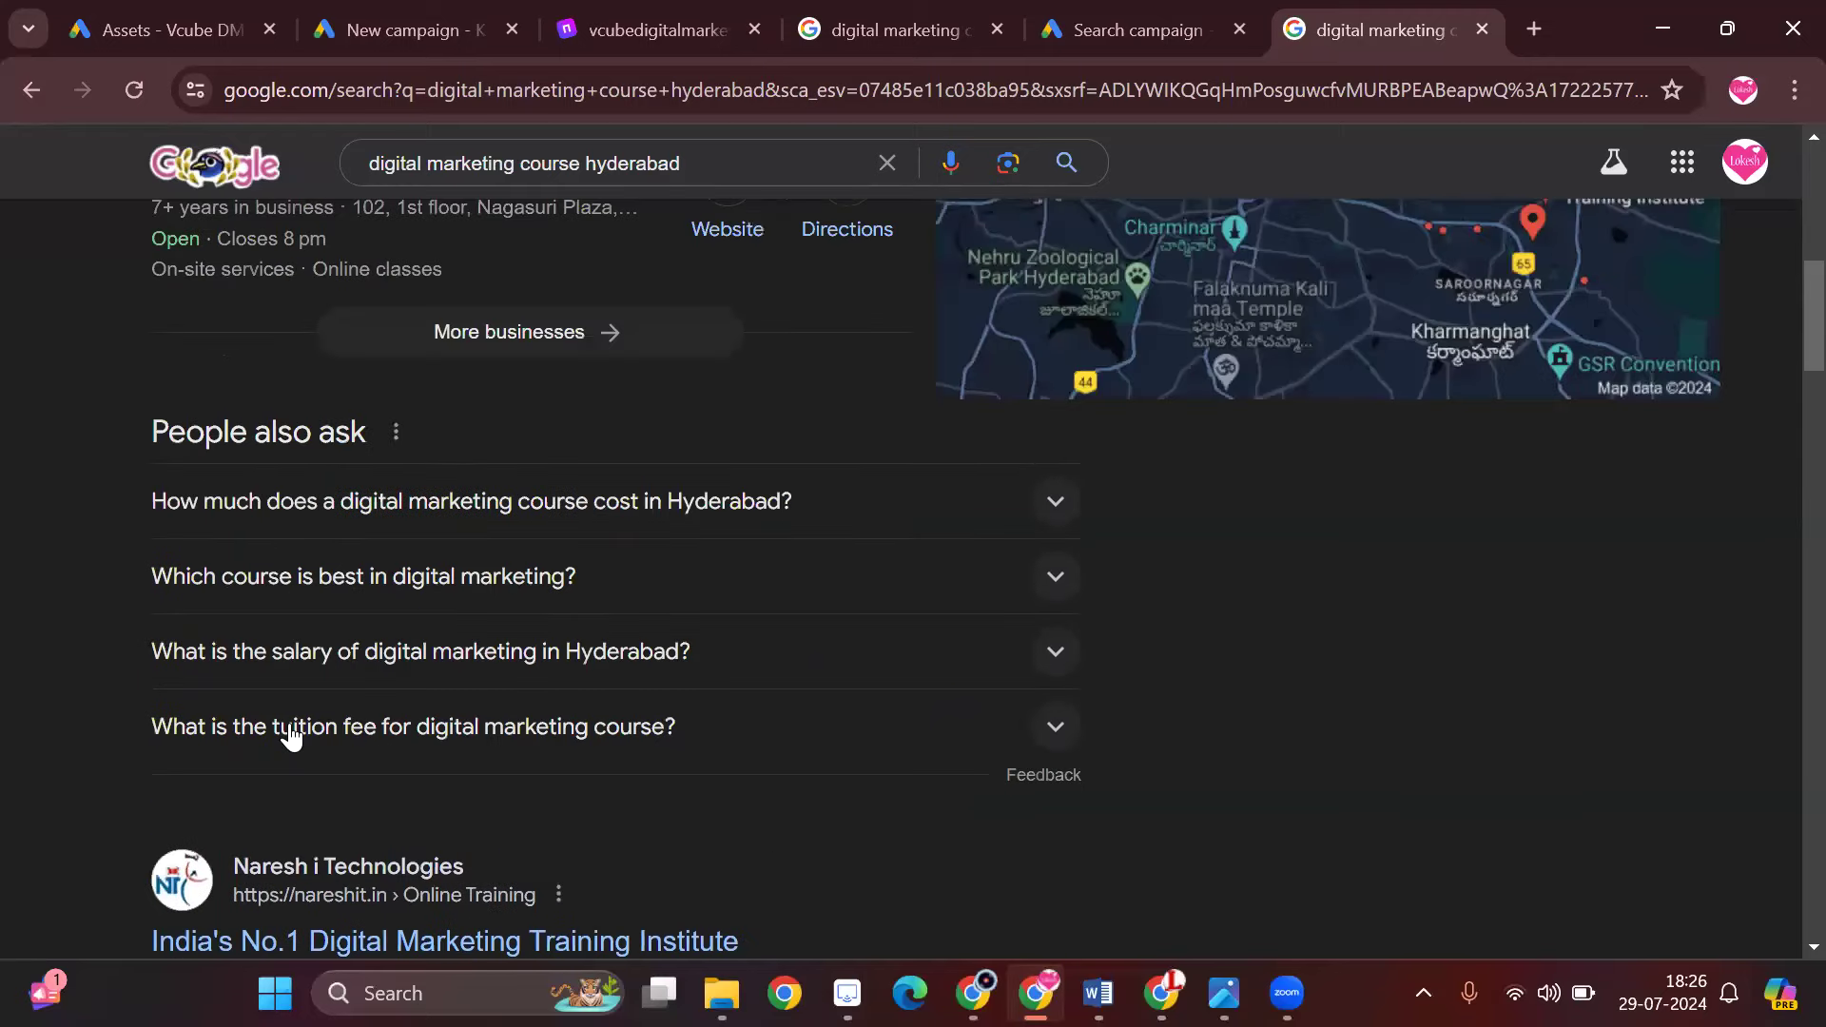
scroll(266, 742, "down", 1)
scroll(287, 856, "down", 1)
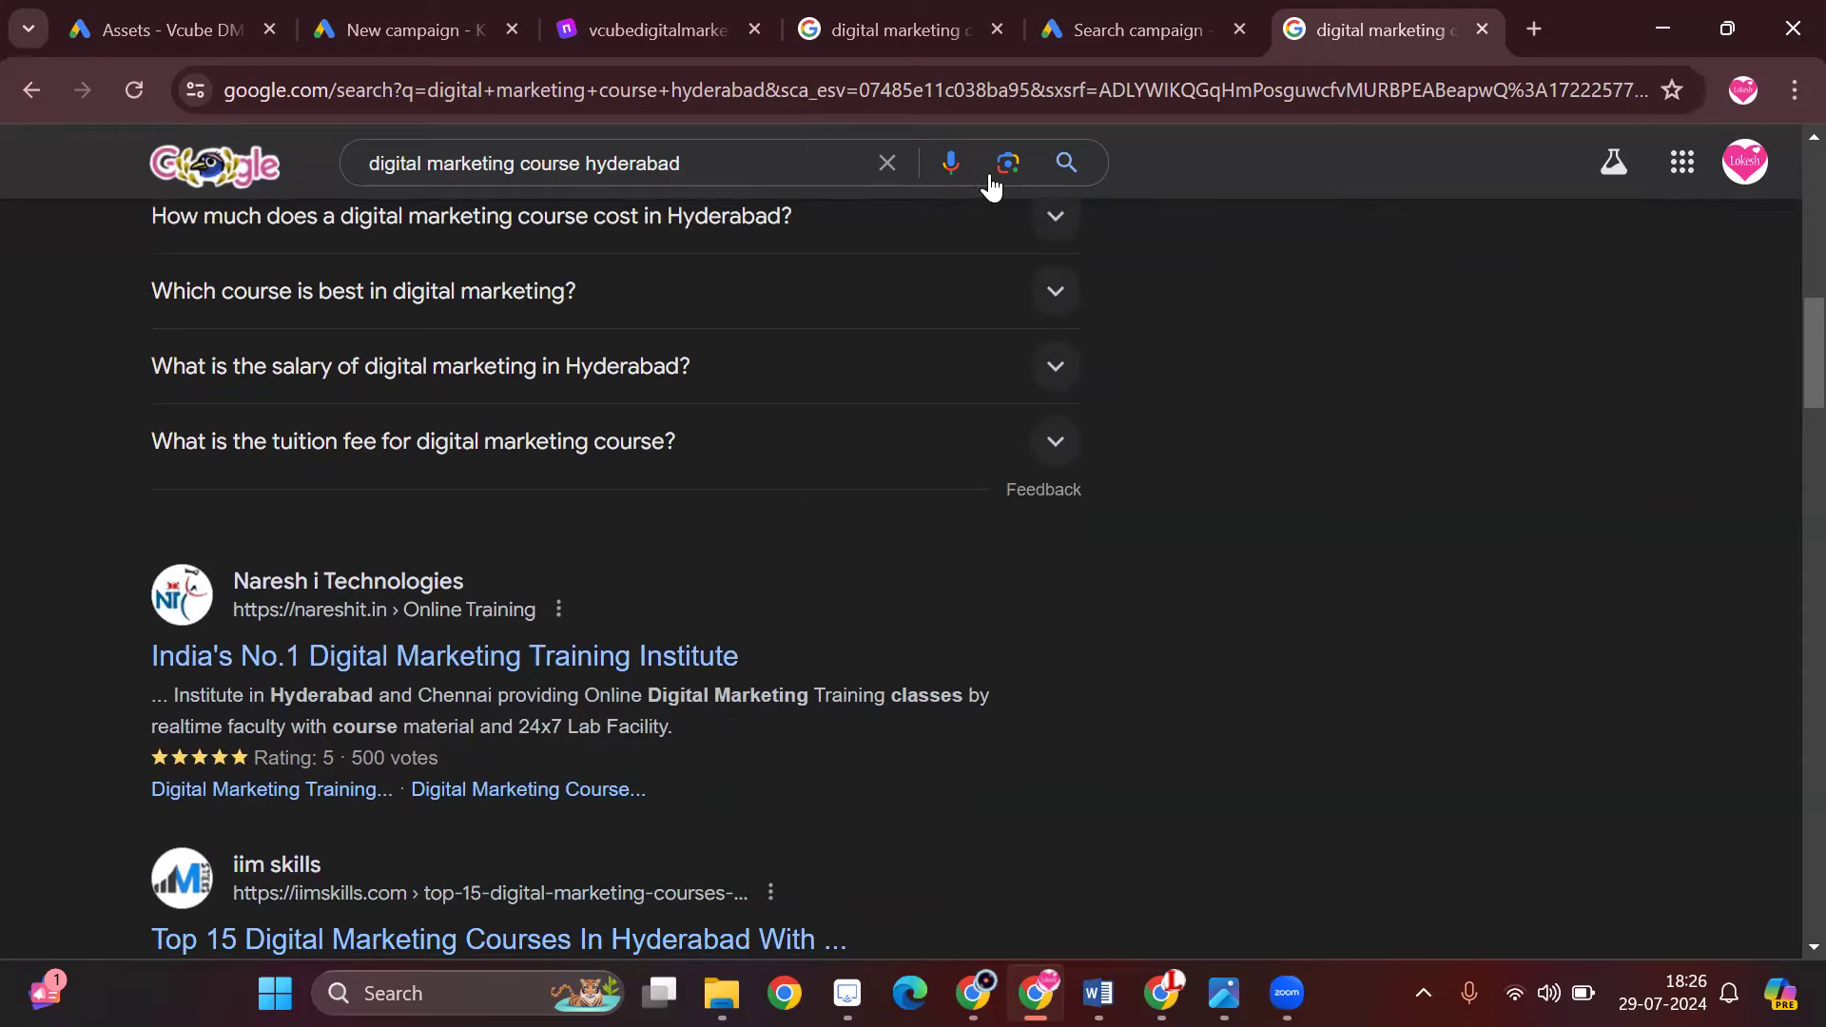
- Return to the Google Ads campaign draft and enter "Learn Digital Marketing From the Industryt Expert" as the first description
left_click(1143, 11)
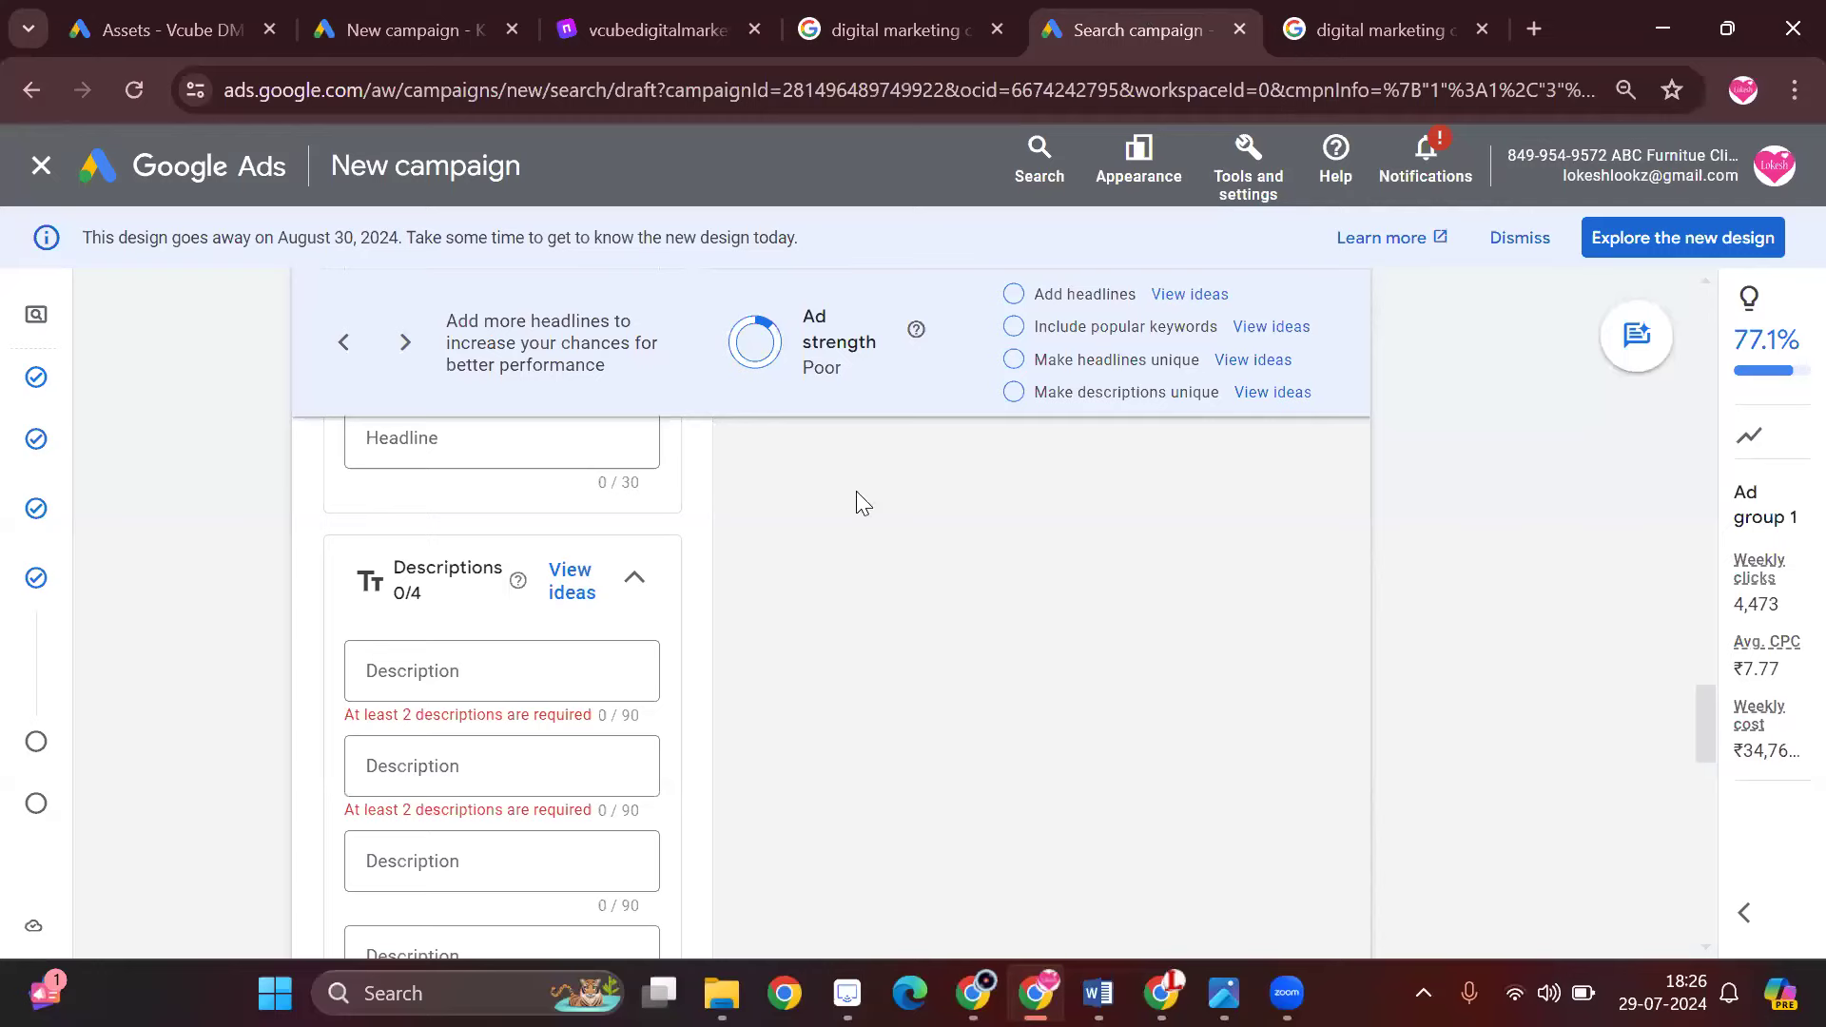
left_click(390, 672)
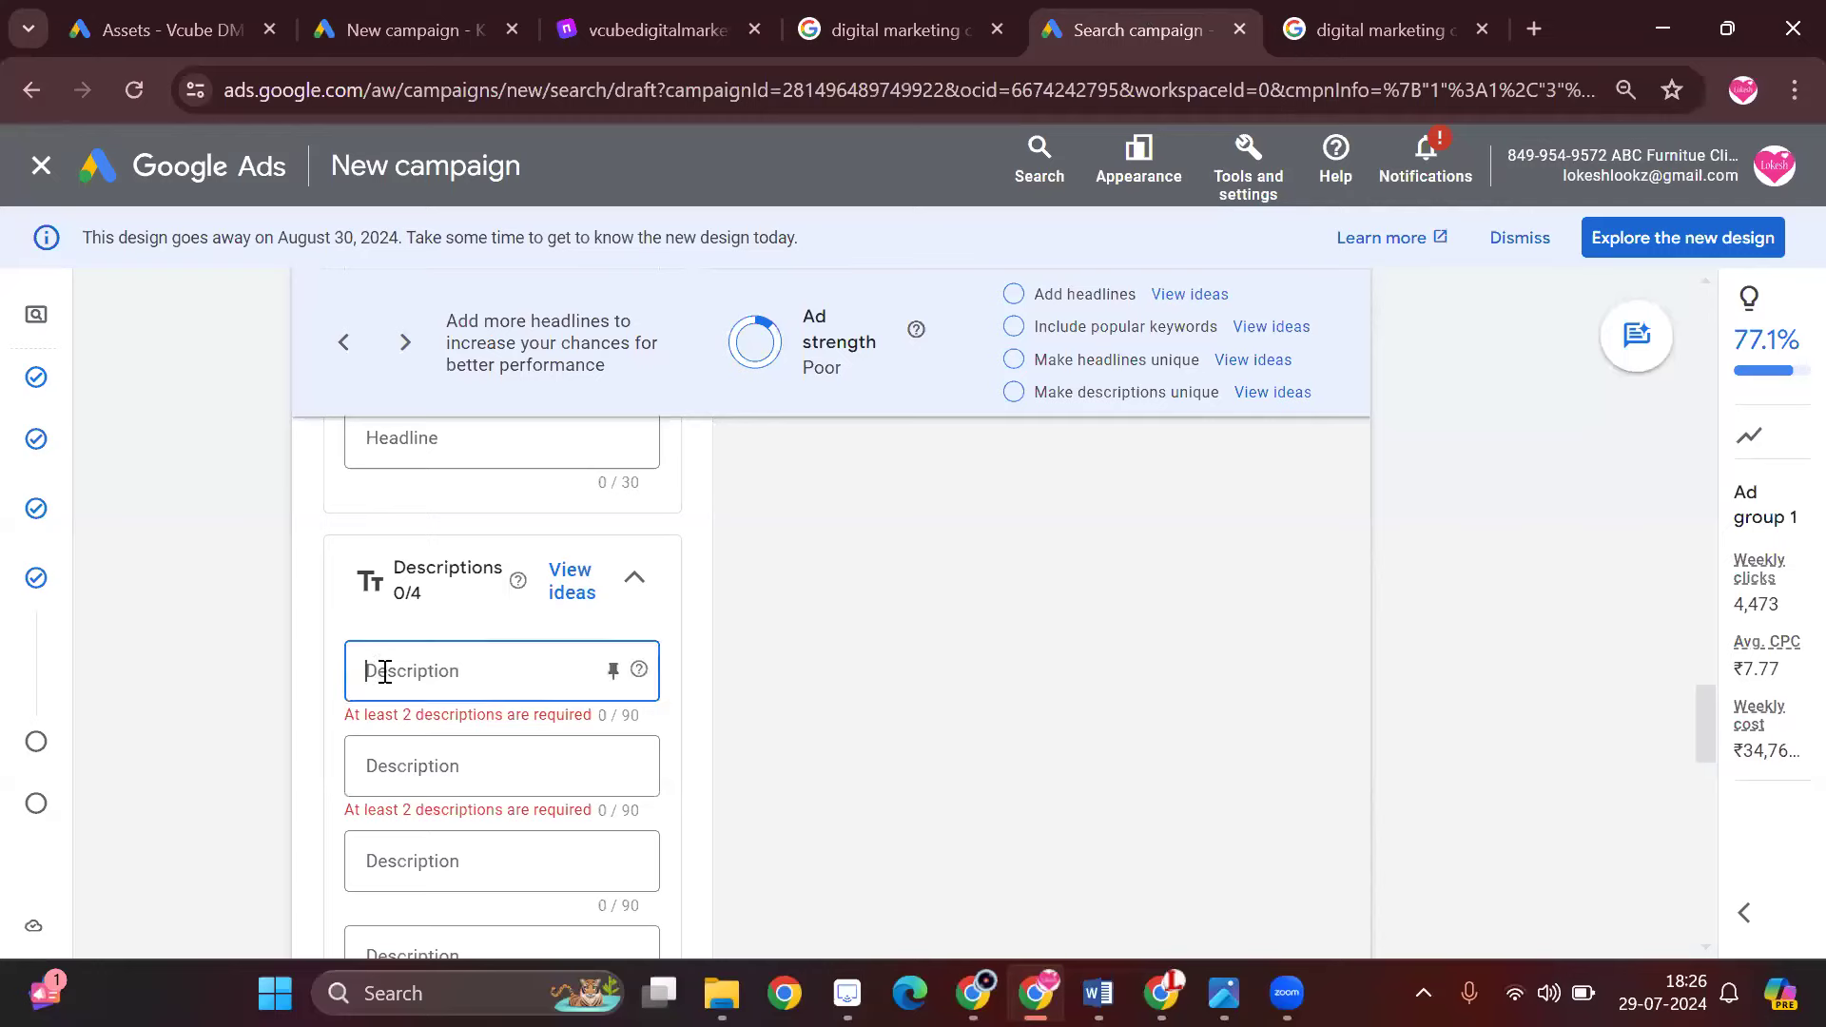
type("Learn Digital Marke")
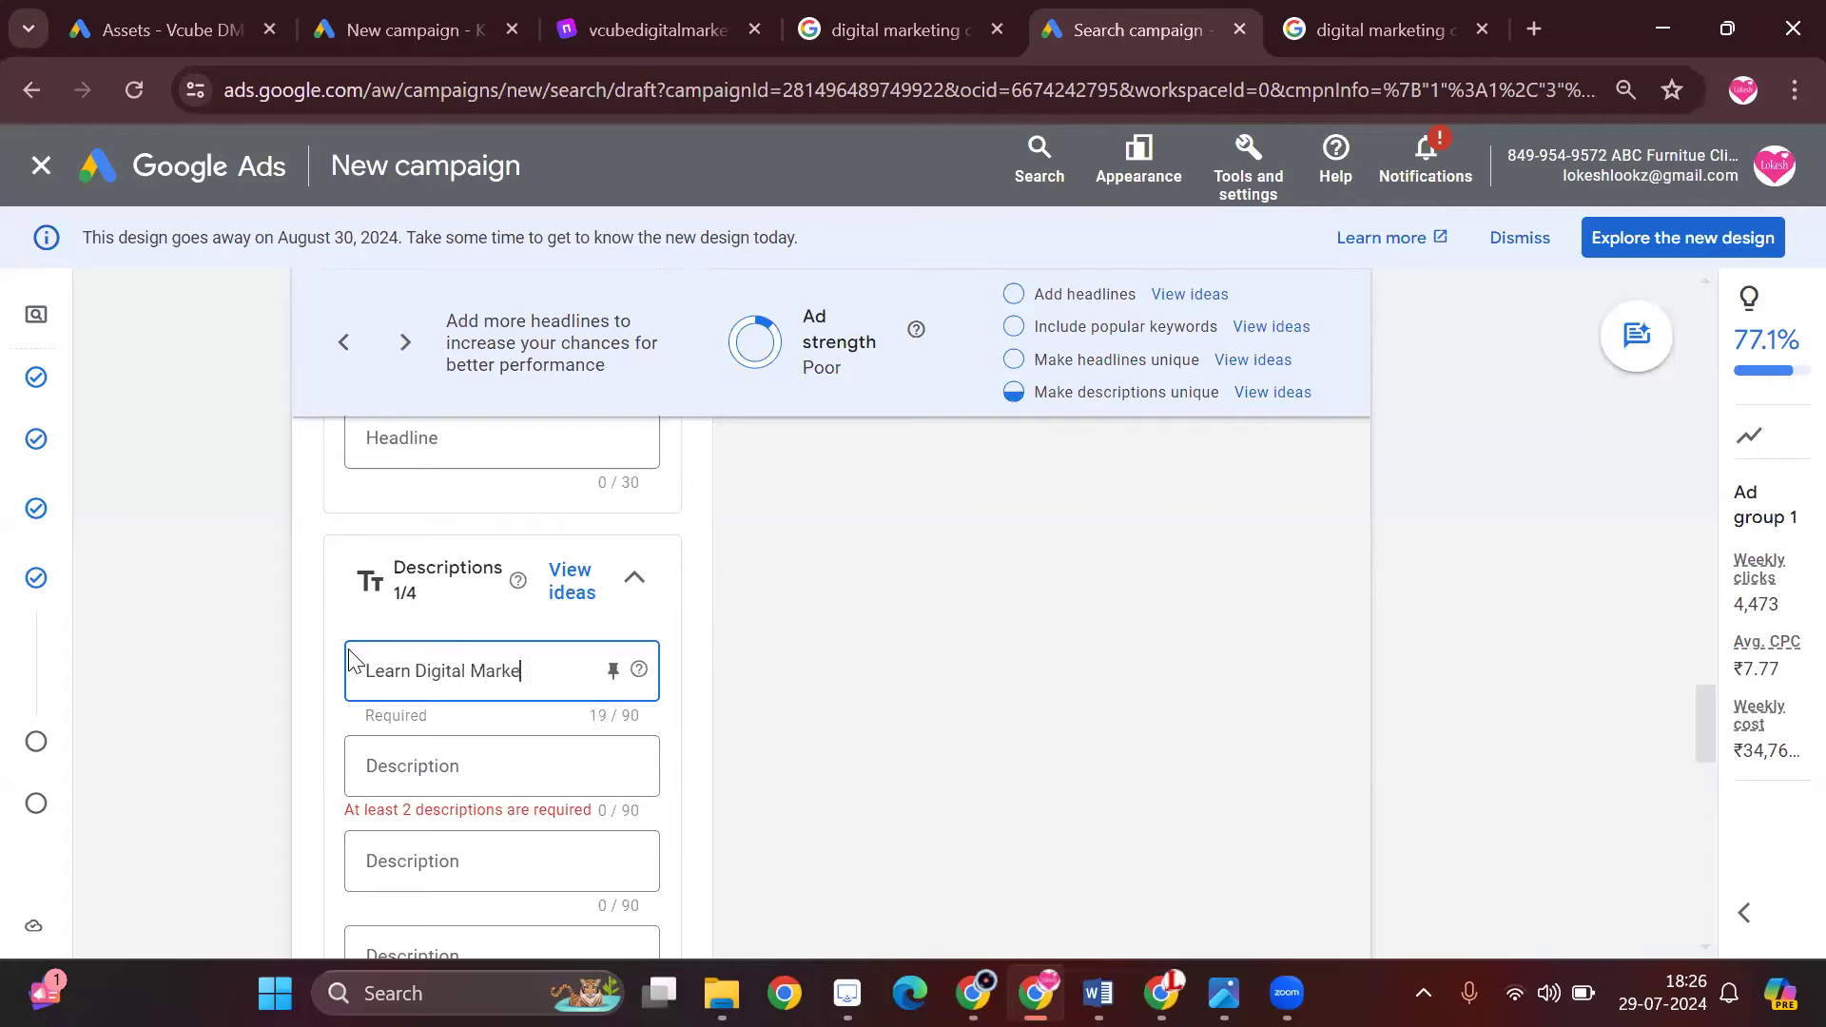
type("ting From the")
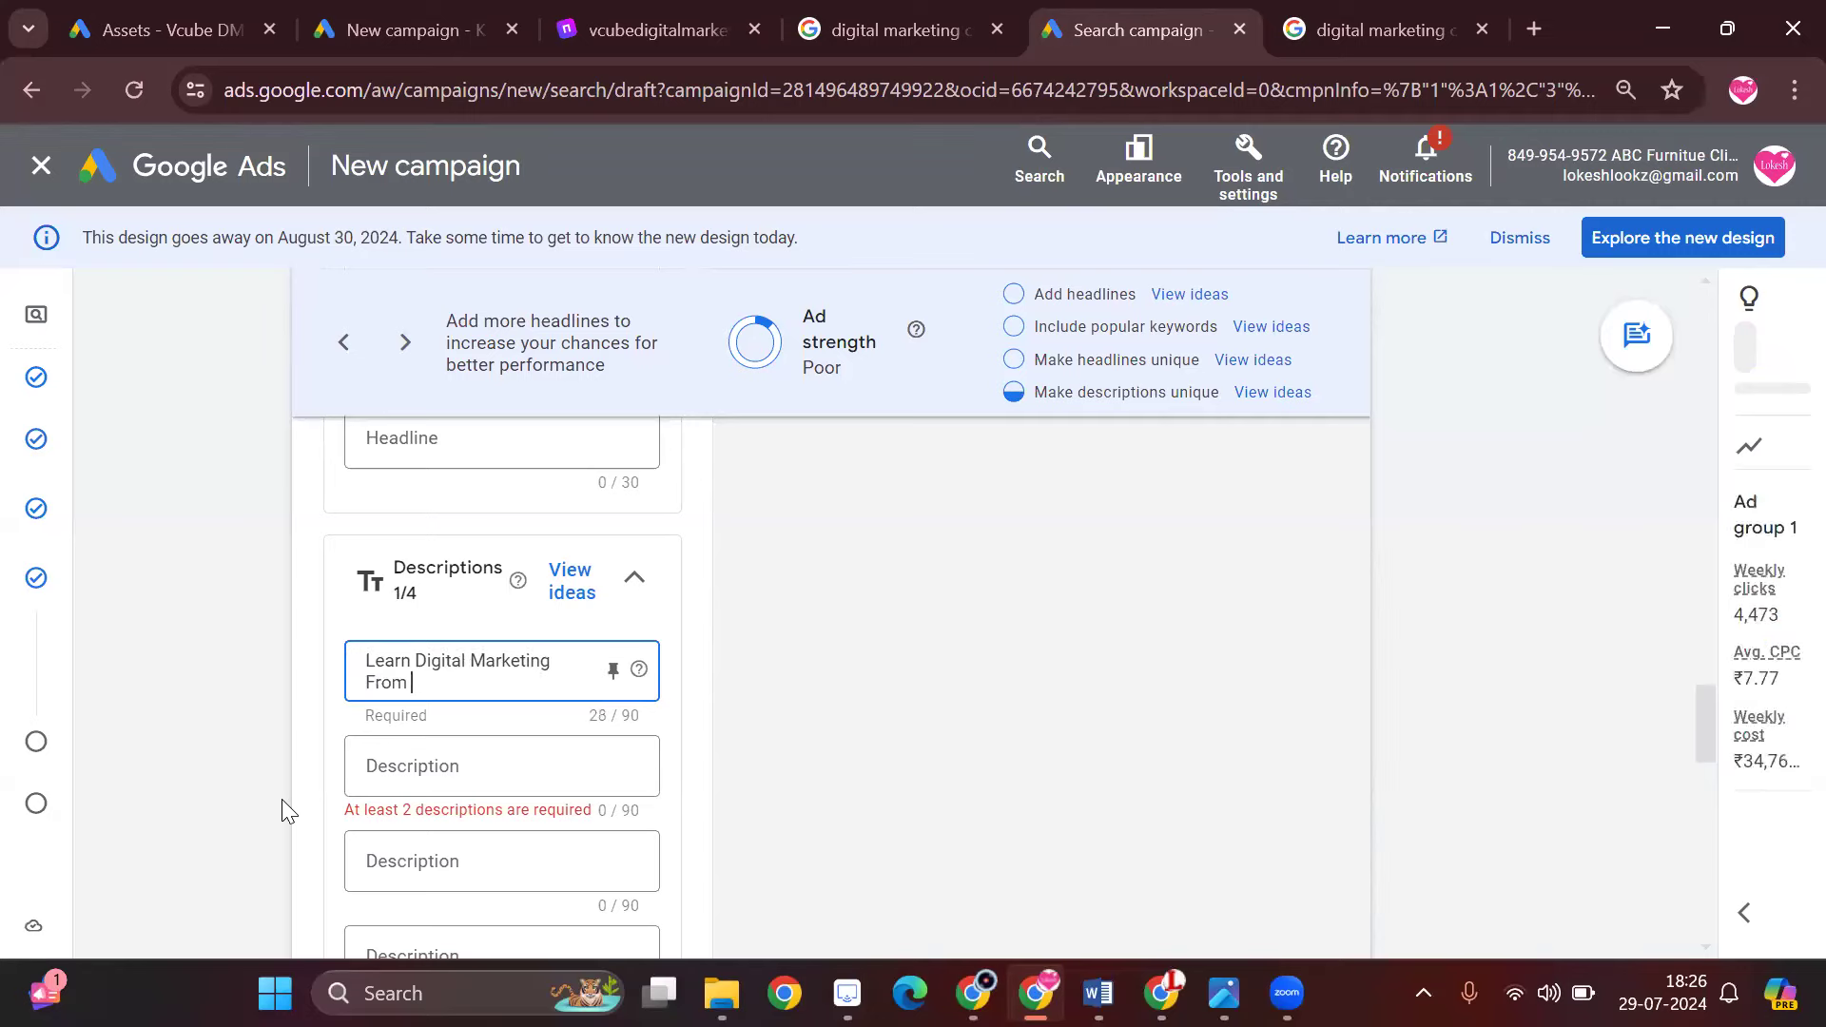
type("ust")
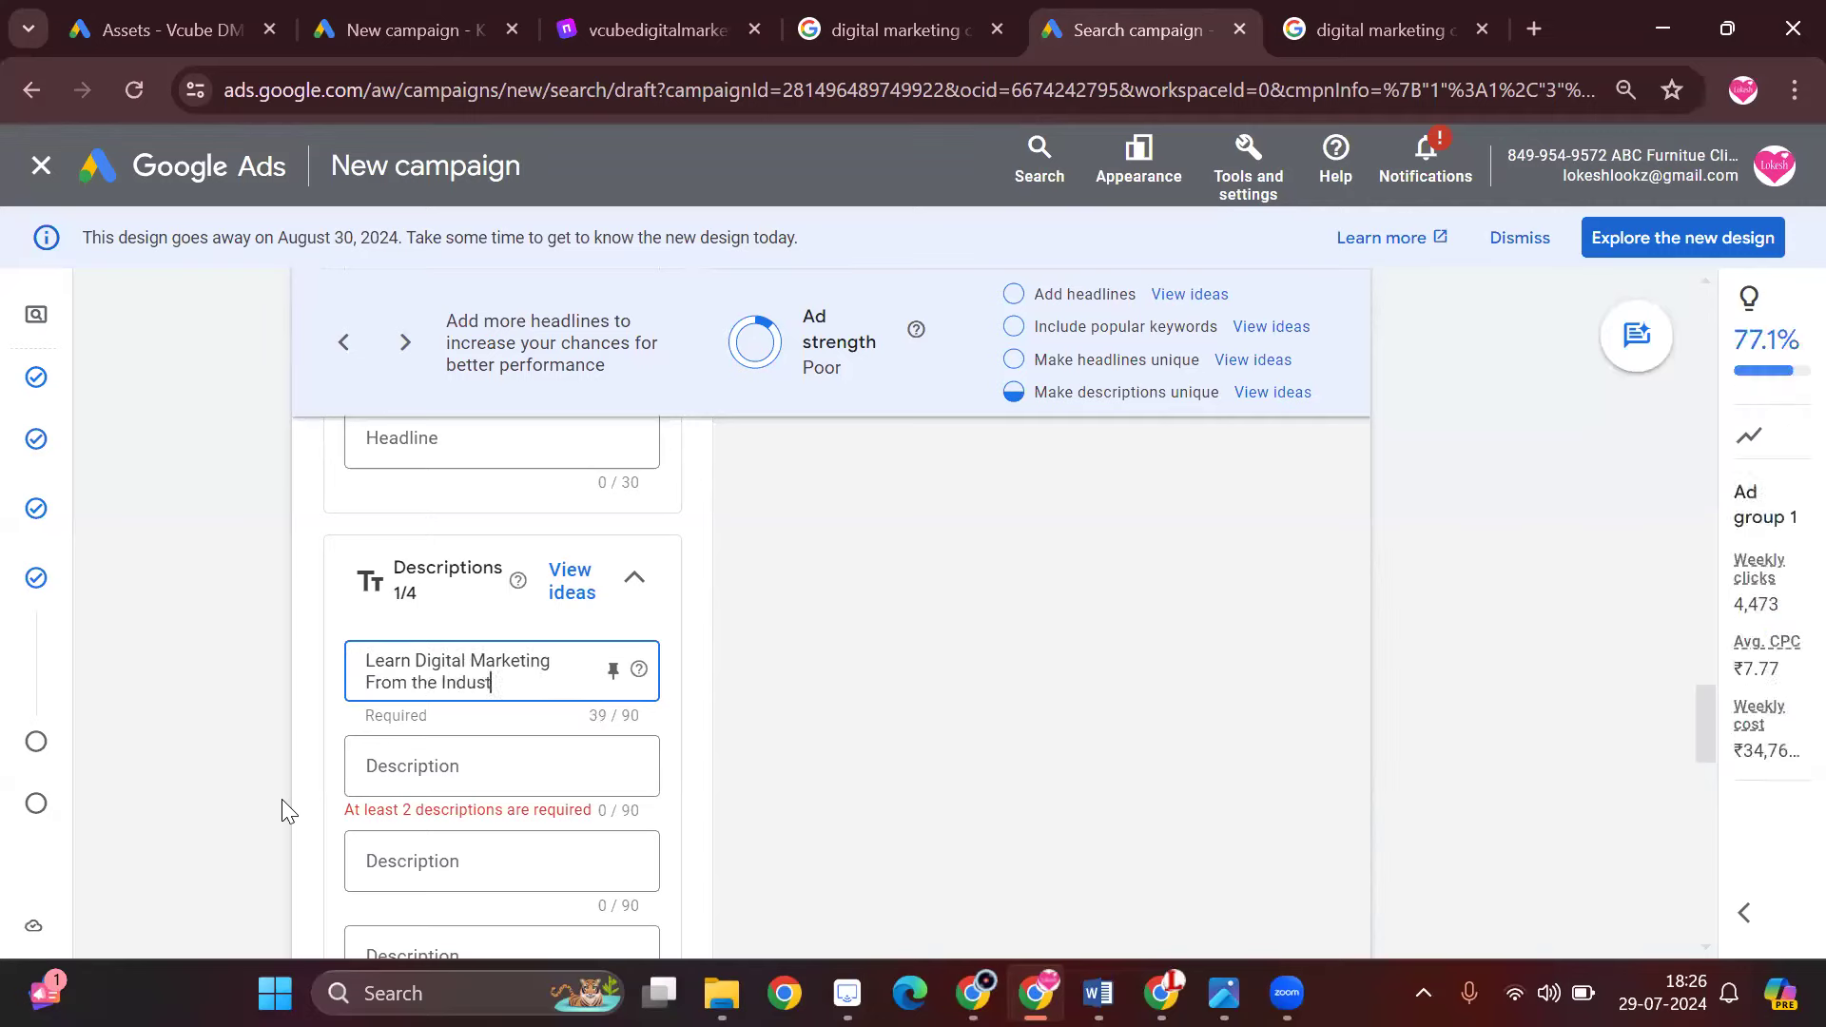
type("ryt Expert")
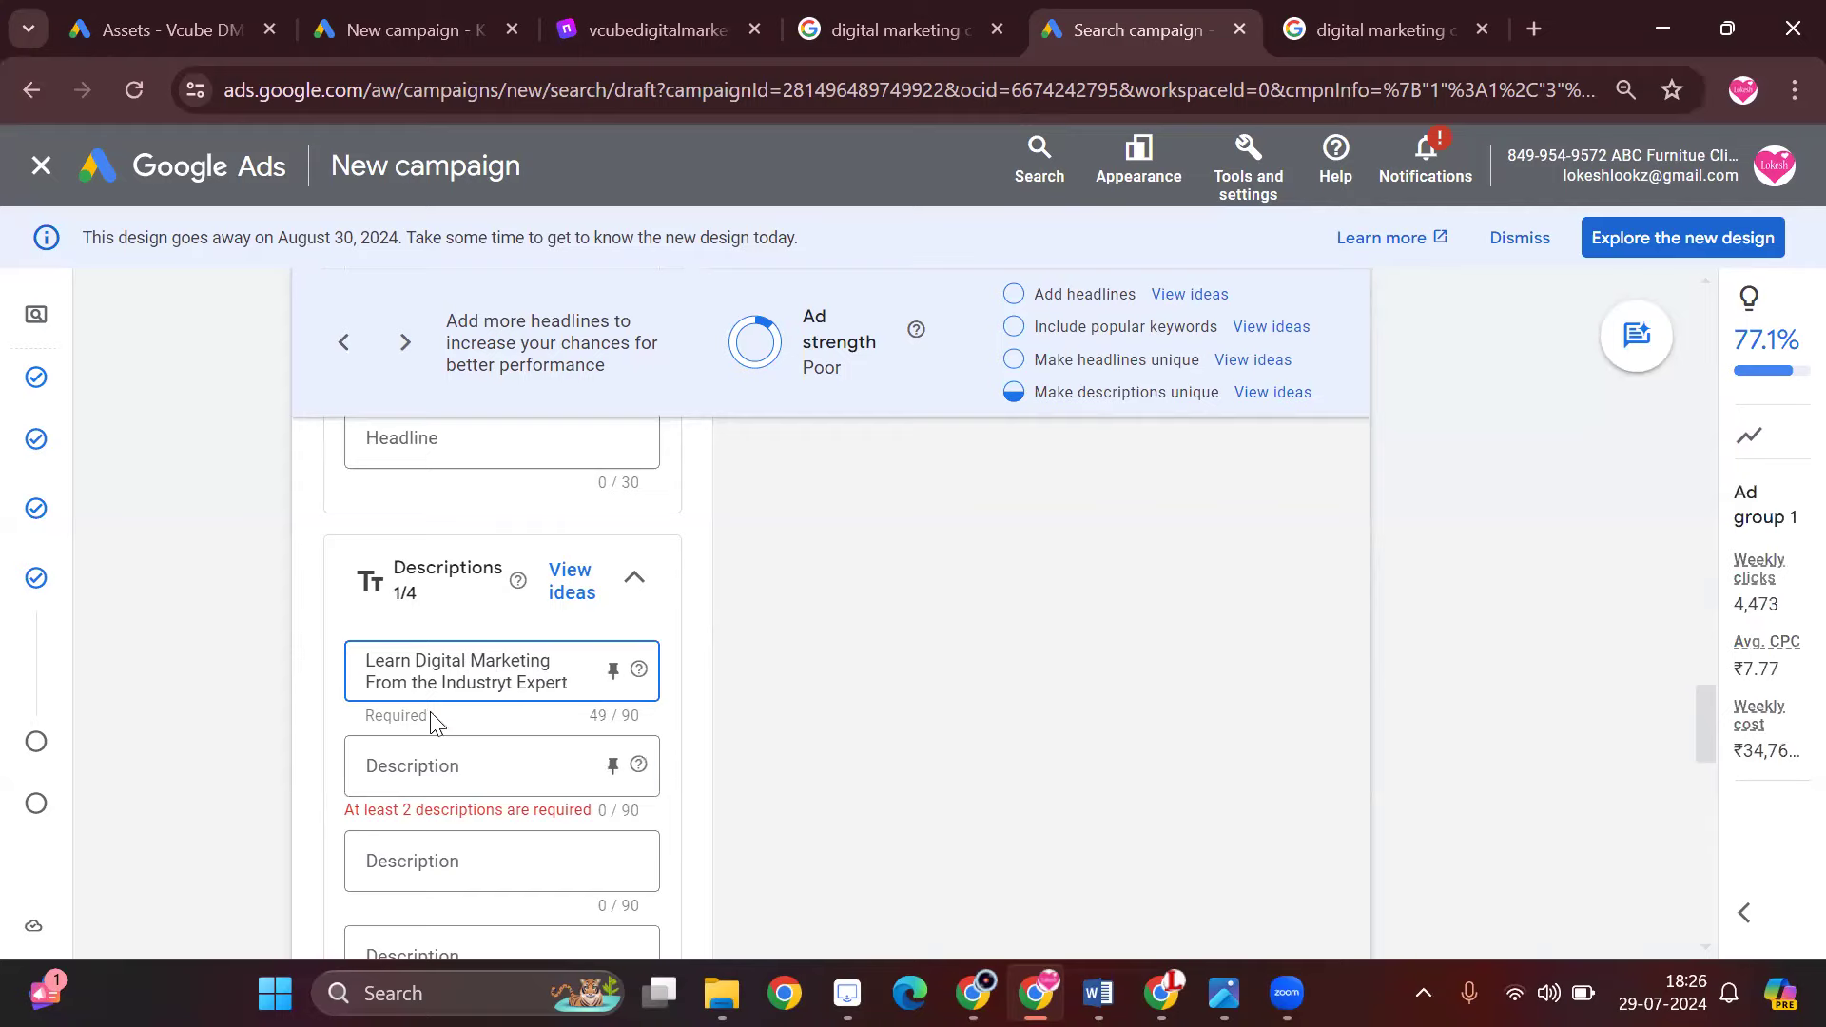
- Enter "100% Practical Knowlege - Live Assignments - Certifed Program" as the second description
left_click(448, 762)
type("1")
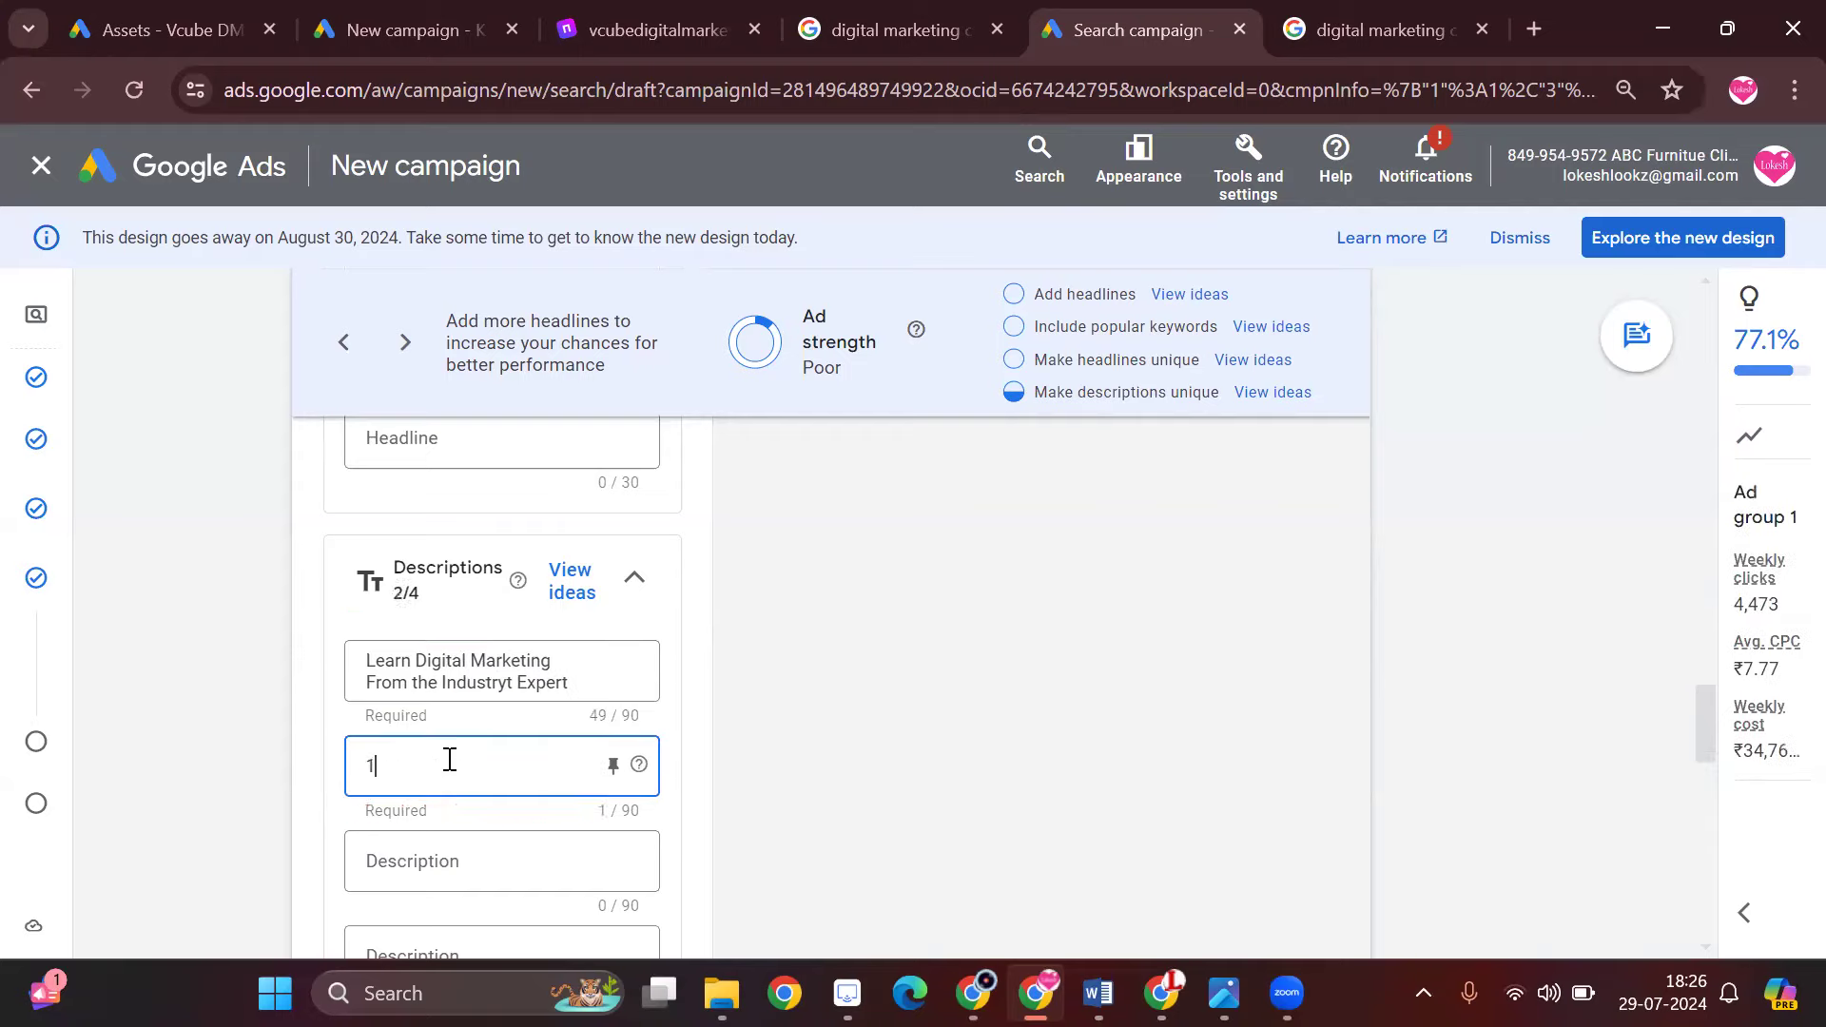
type("00% Practical Knowlege - Live")
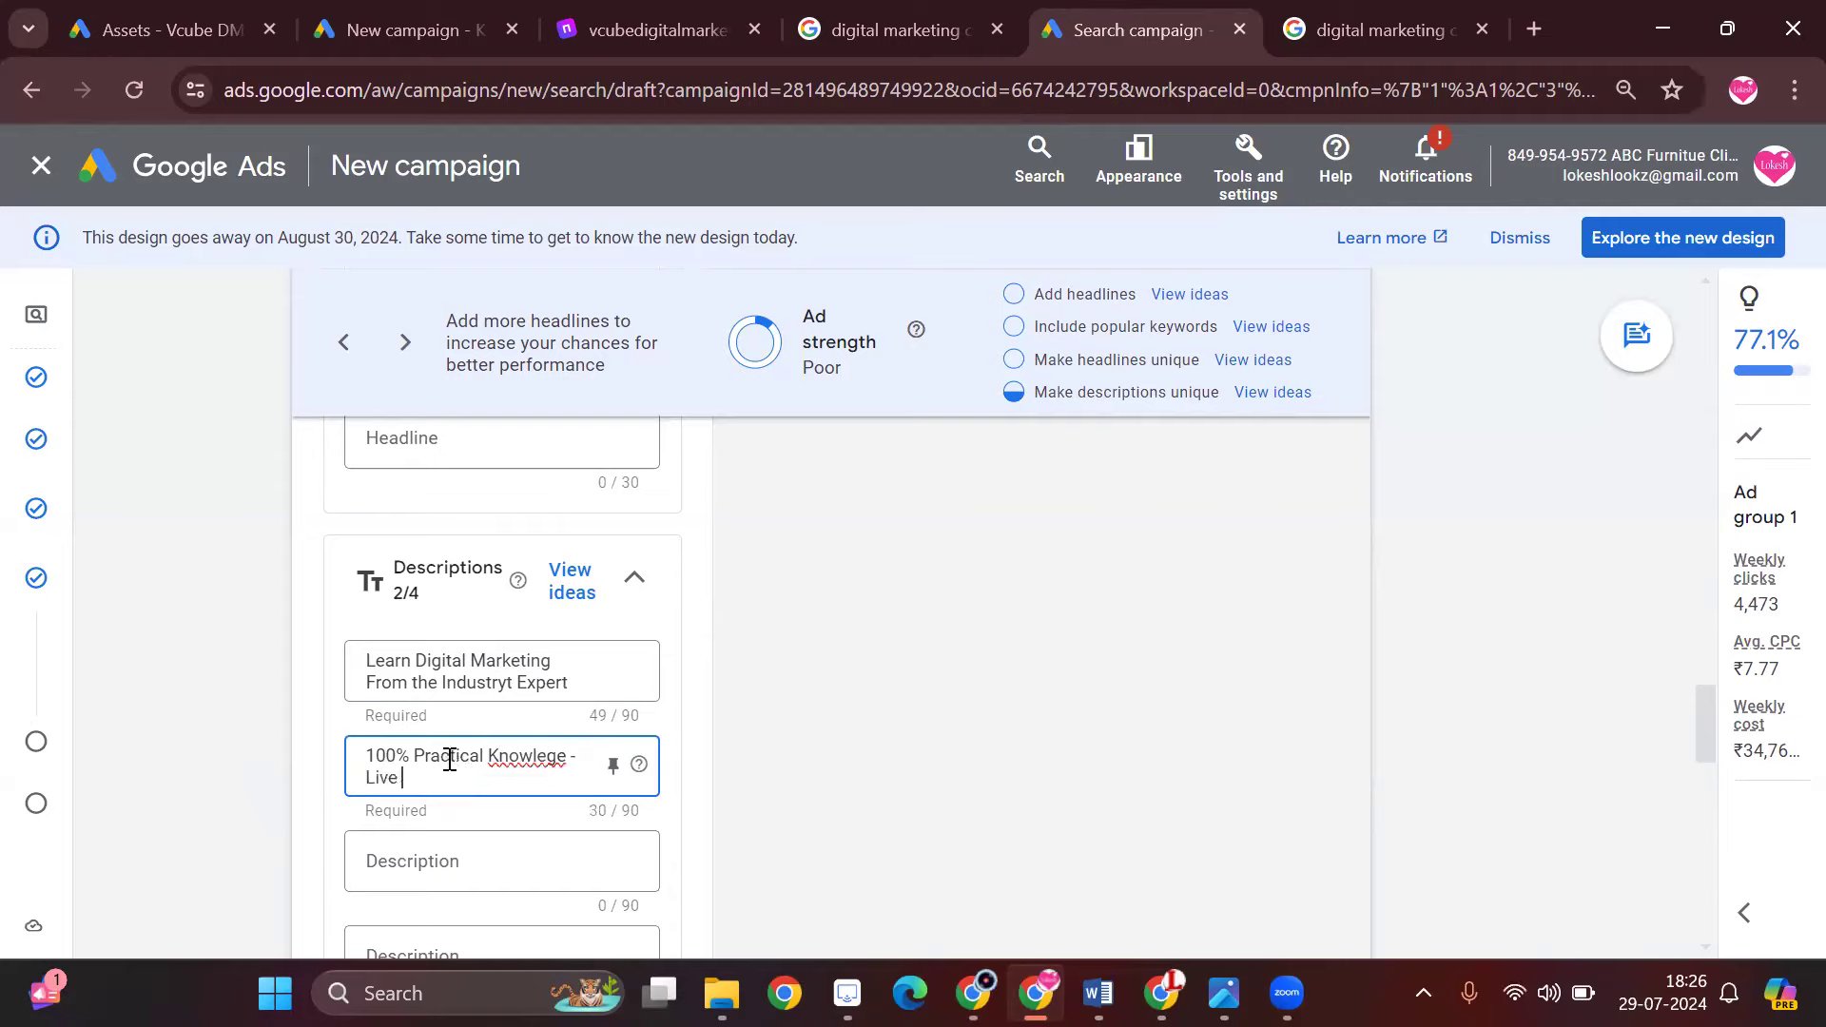
type(" Assig")
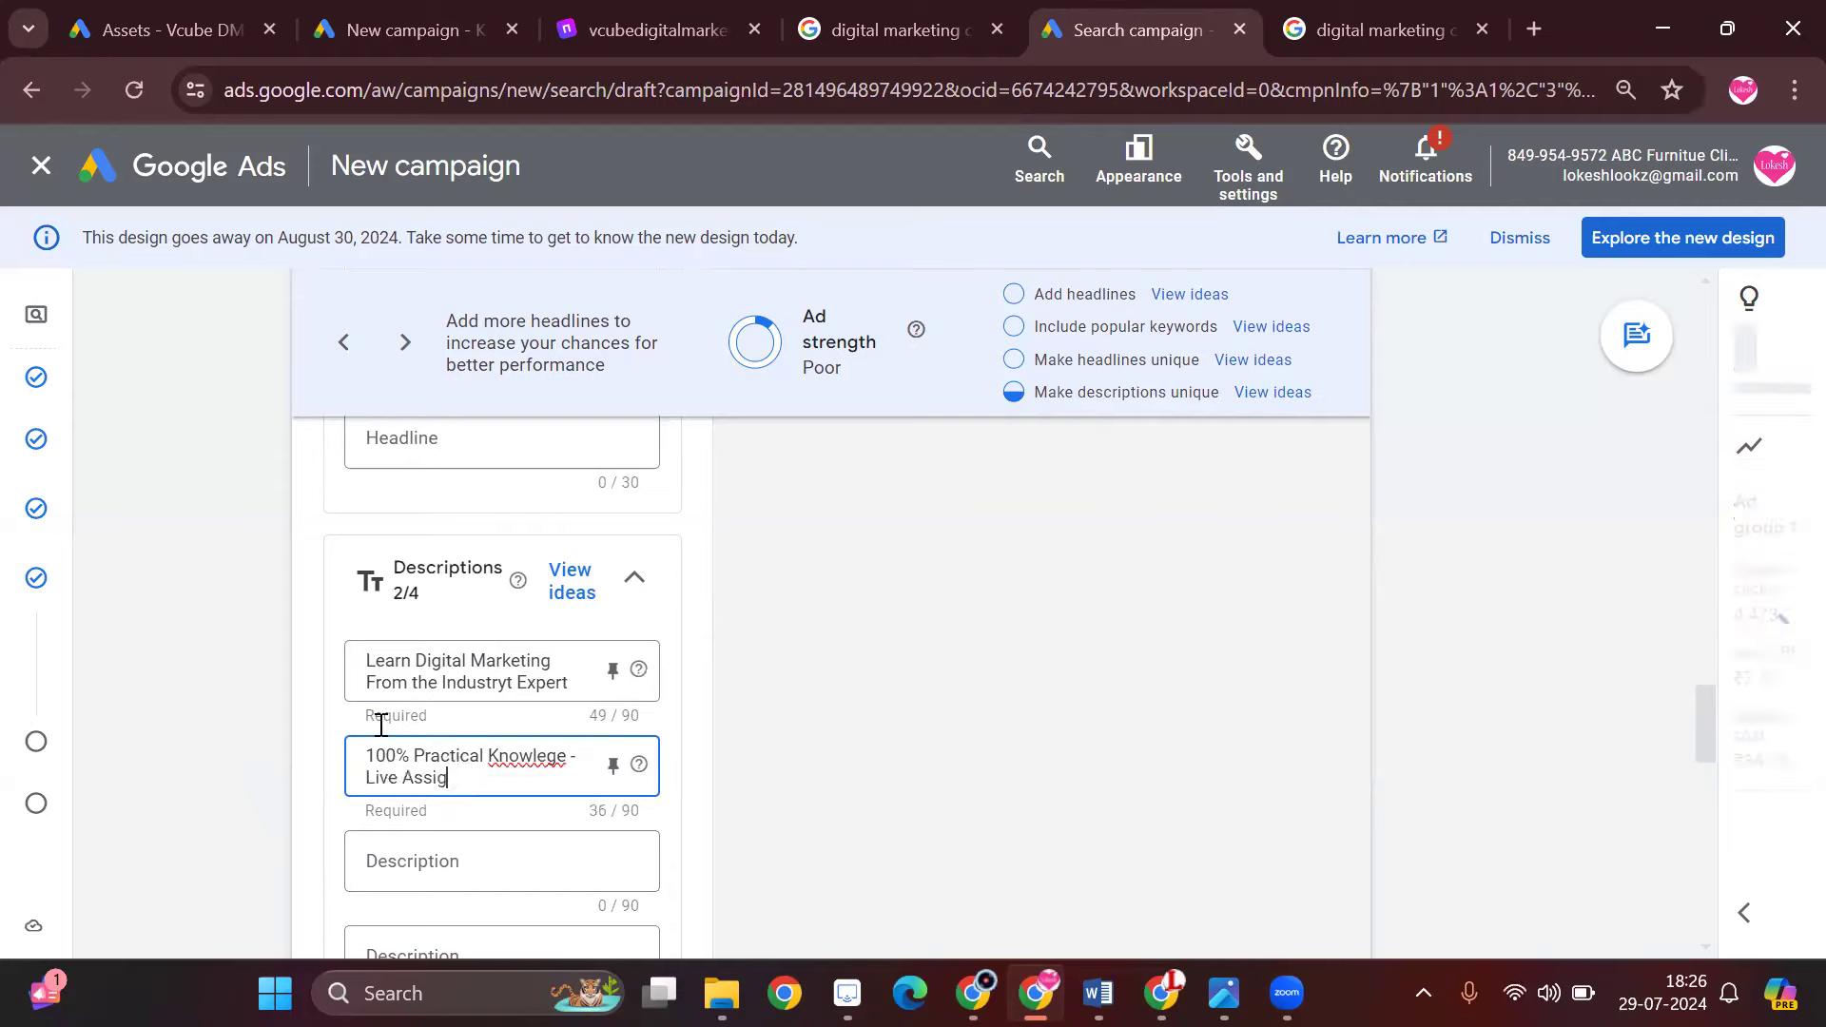
type("nments-")
key("BackSpace")
type("- Cert")
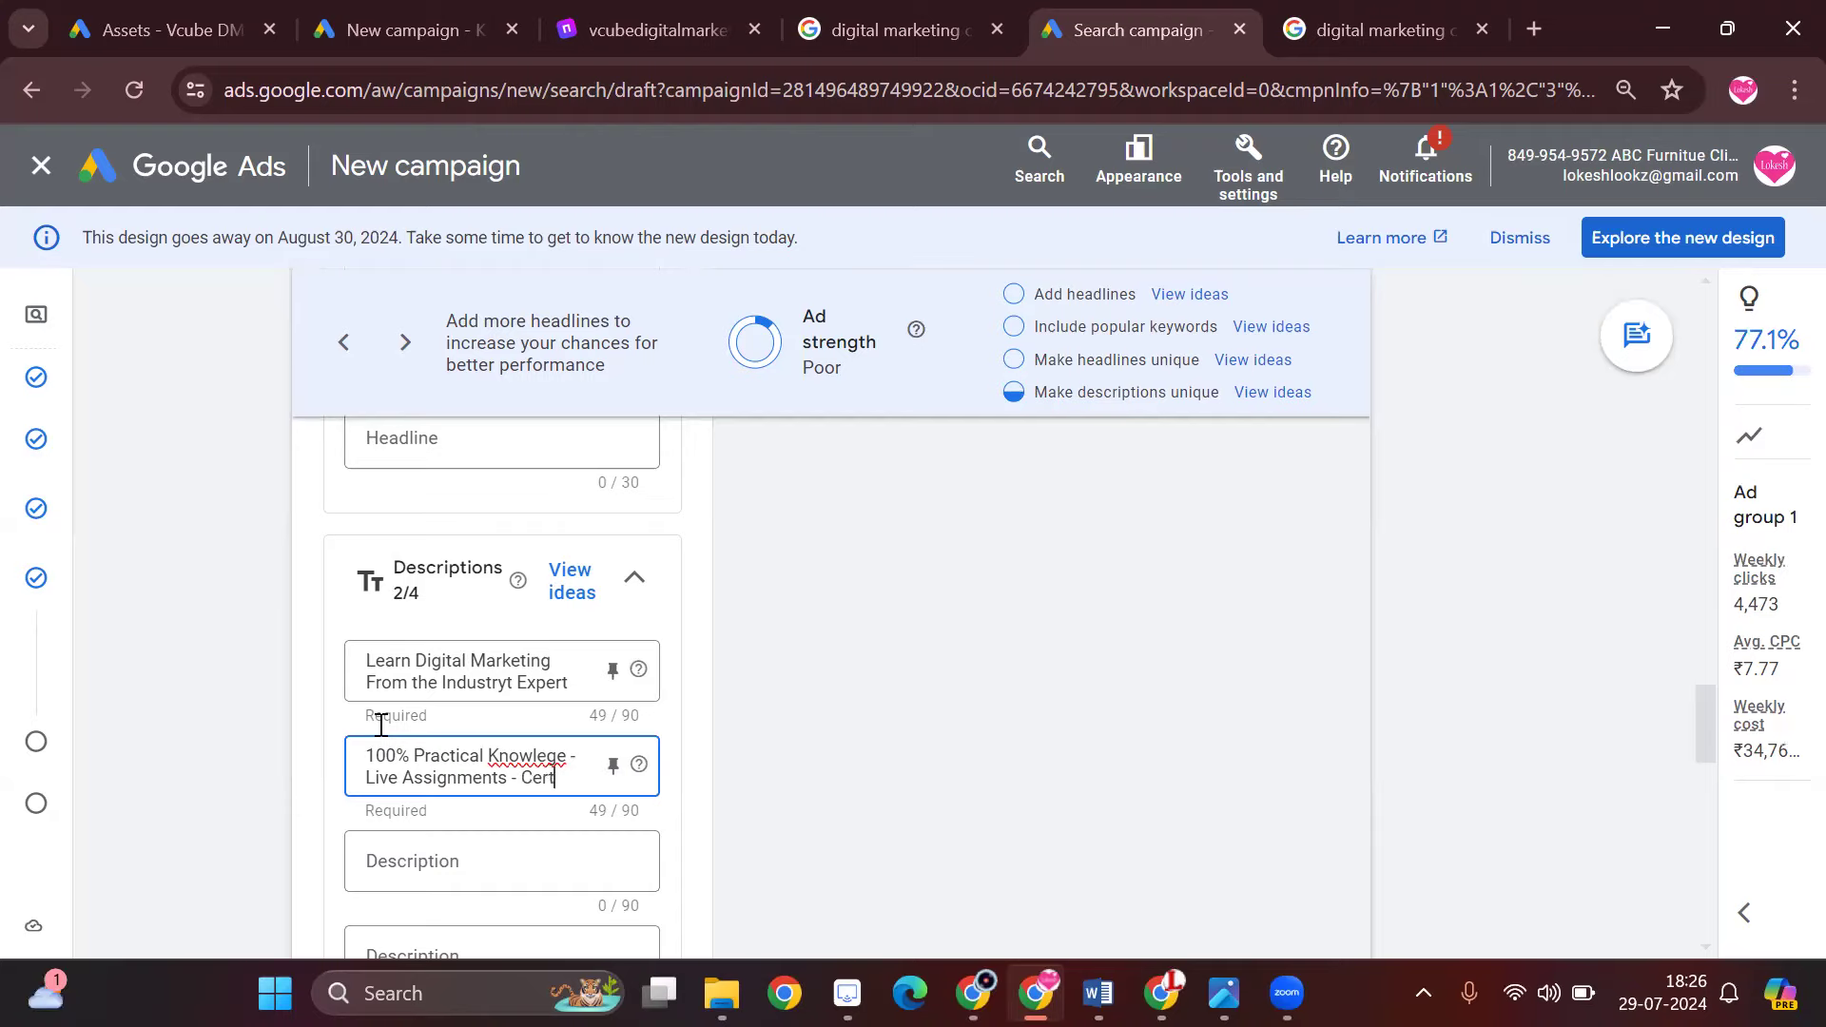
type("ifed Program")
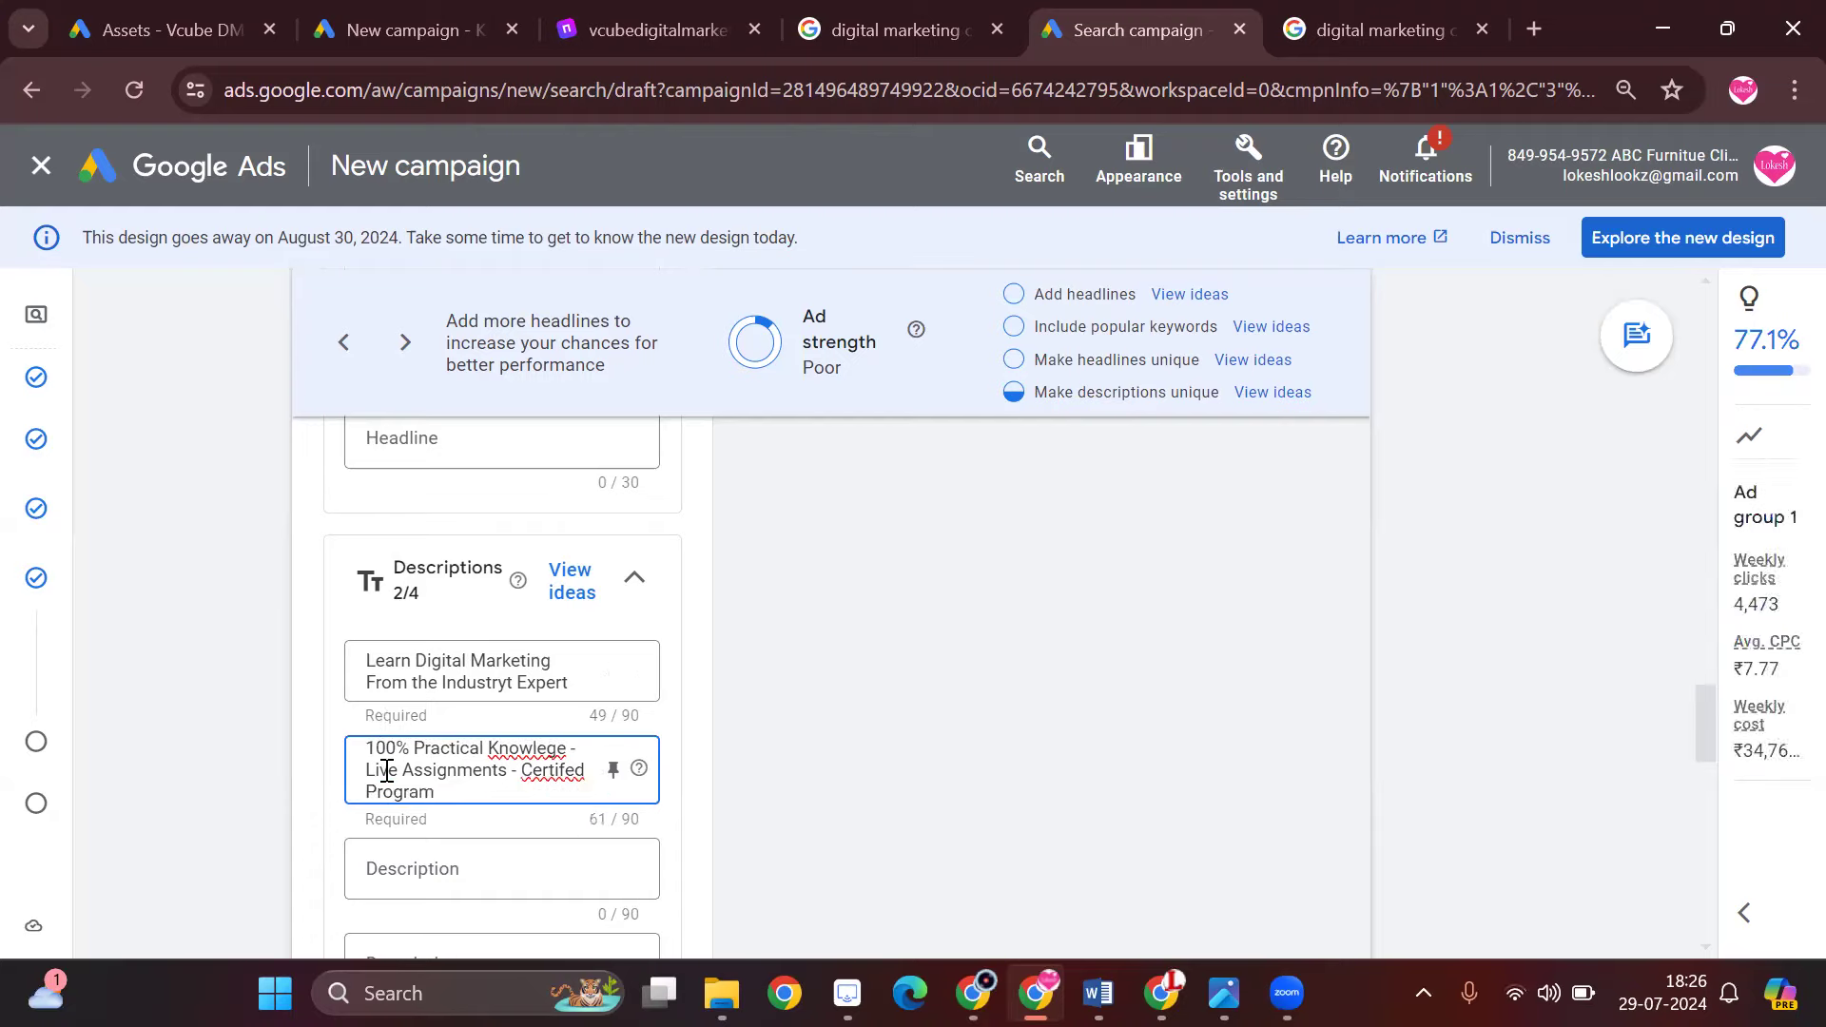
- Enter "100% Ptractical Knowlege From Real Time Case Studies" as the third description and check the ad preview
left_click(406, 868)
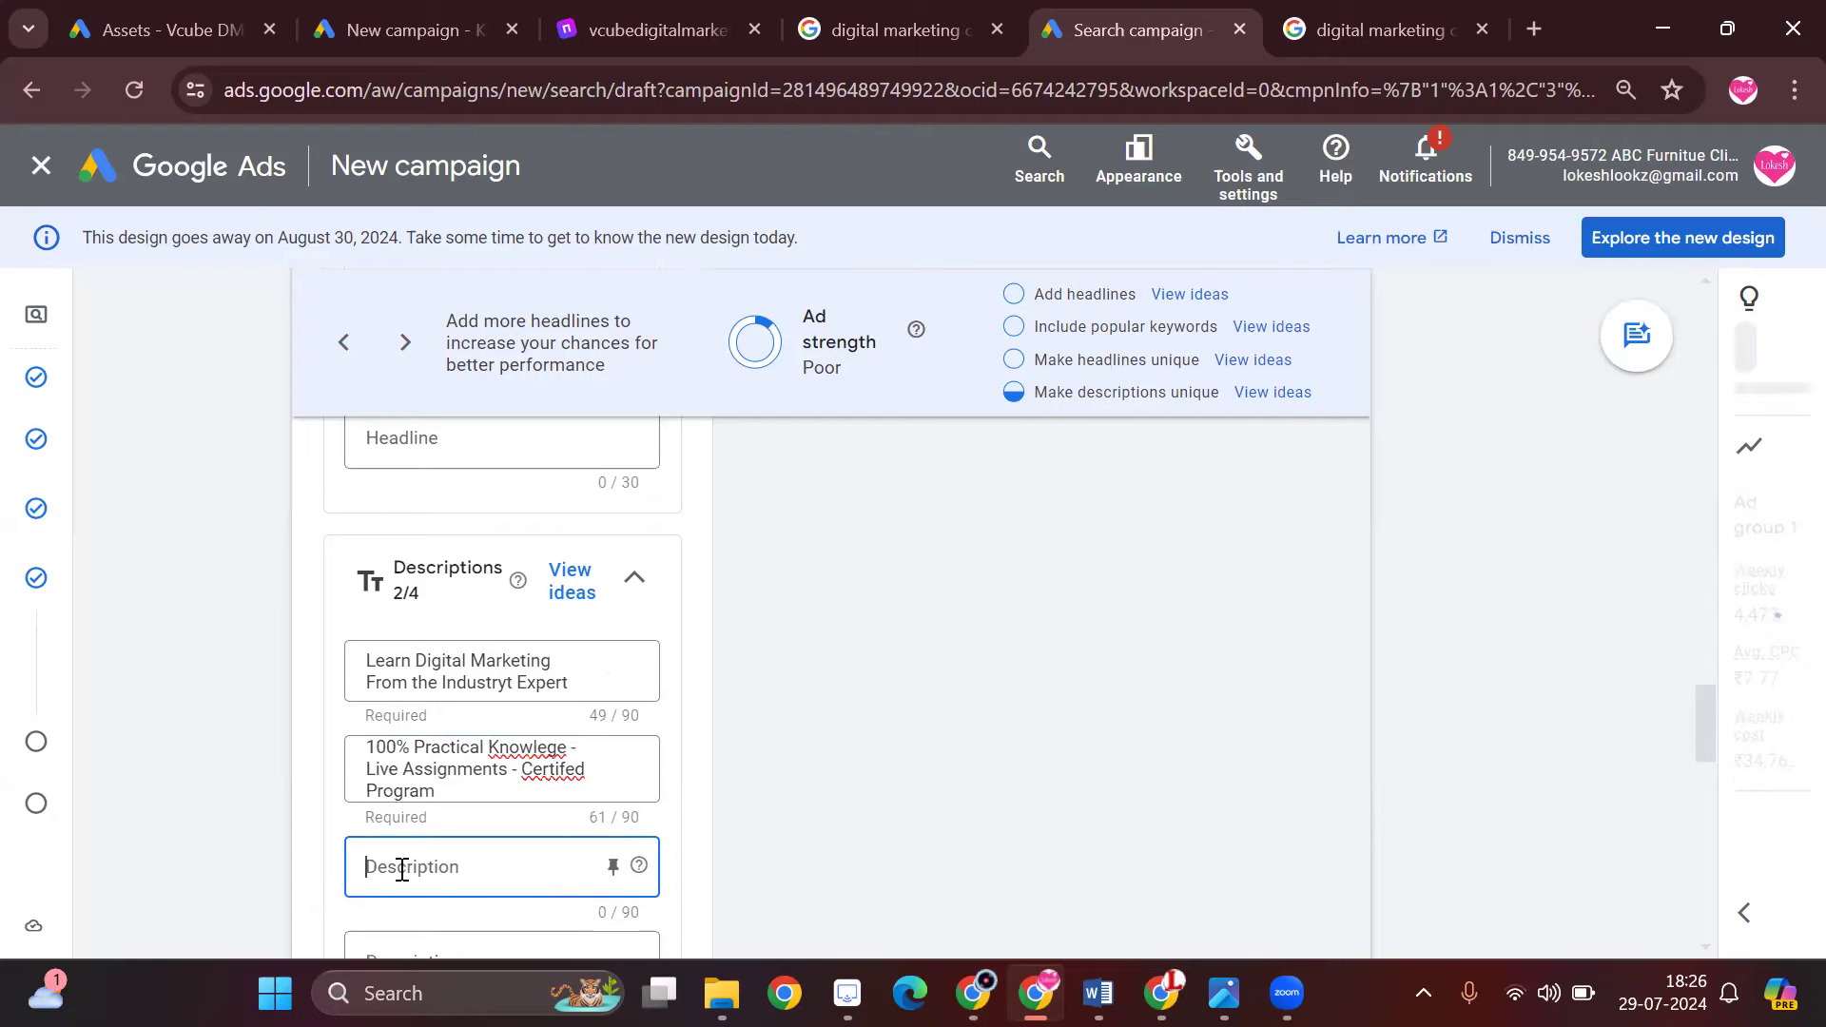
type("100")
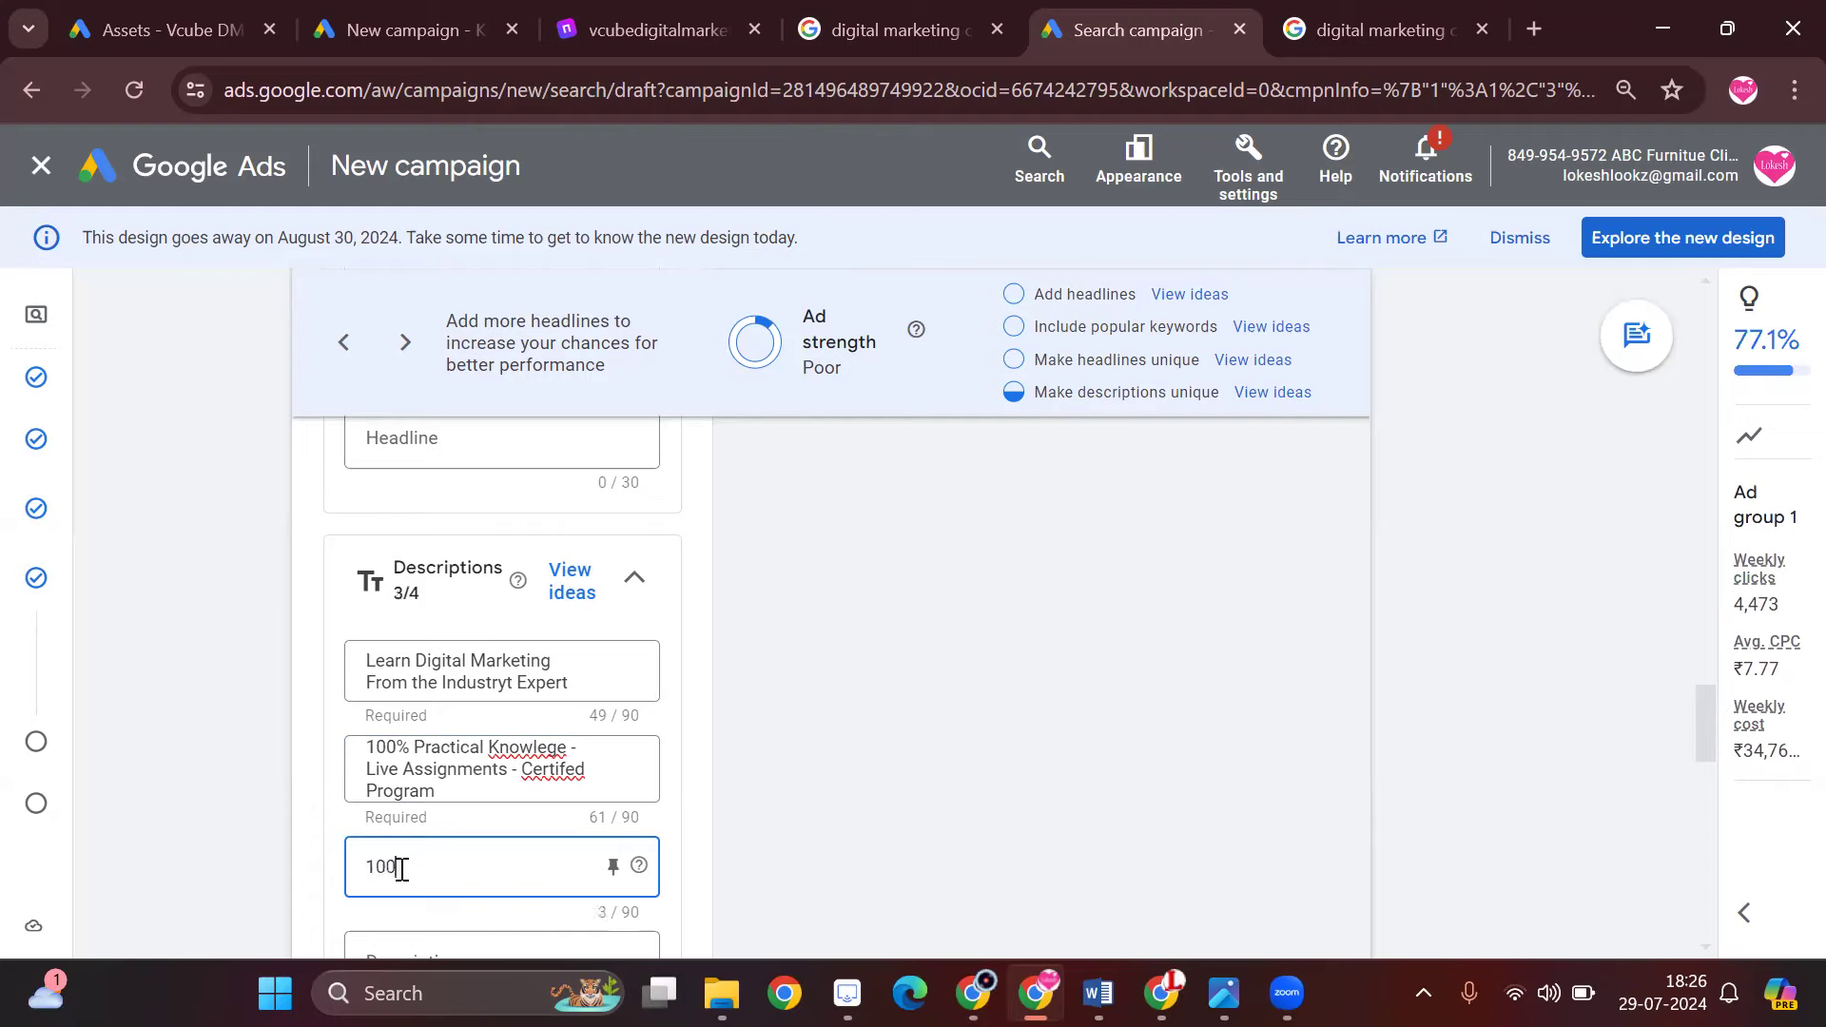
type("%")
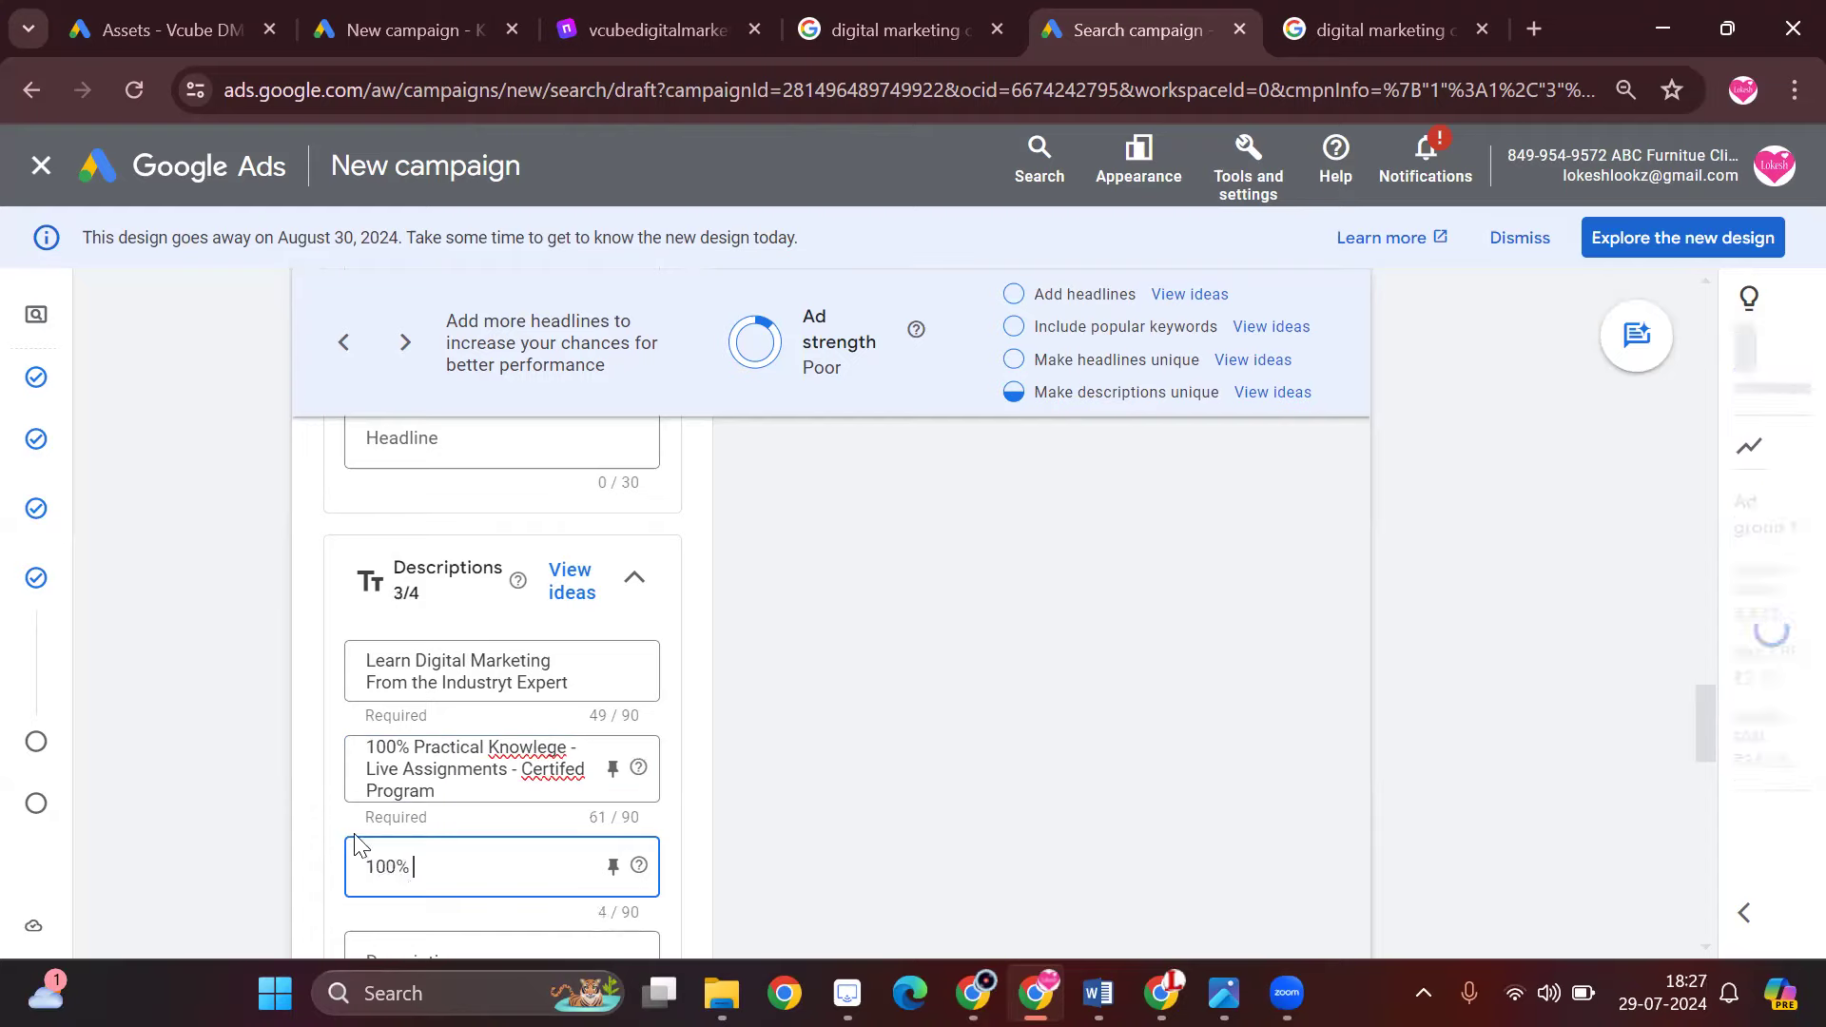
type(" Ptractical Knowl")
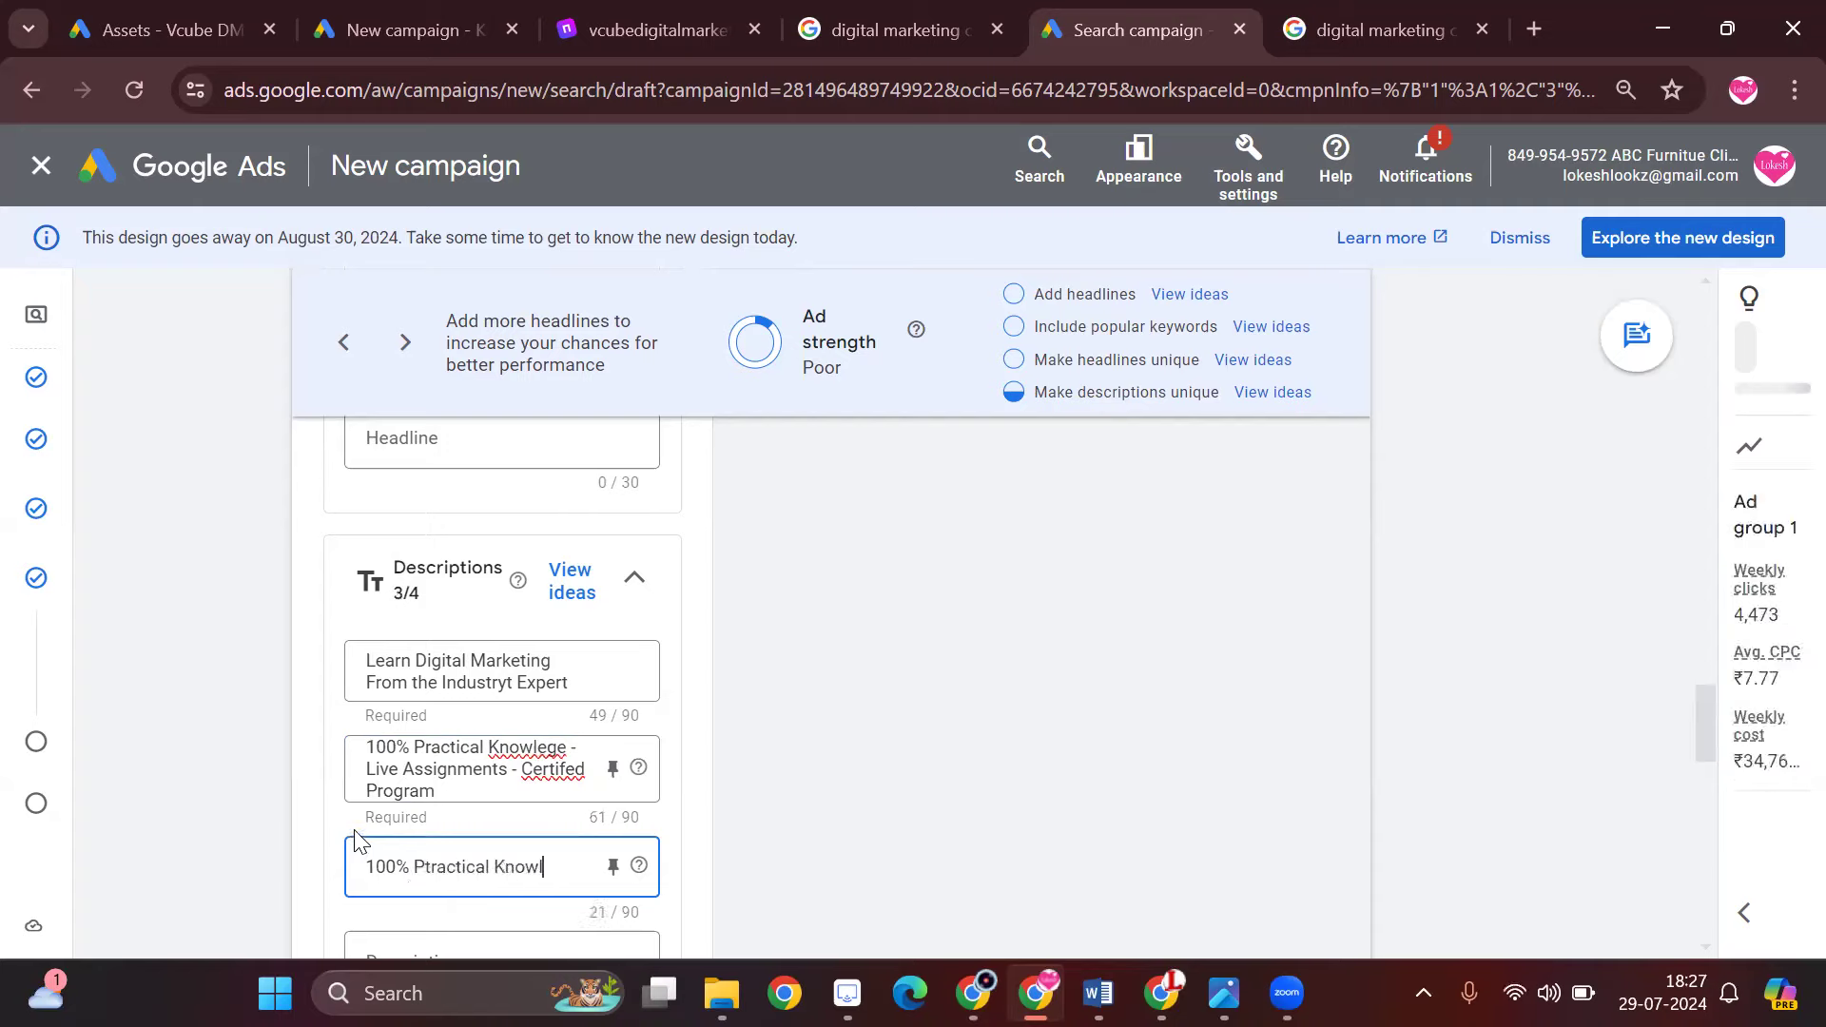
type("ege From Real Tium")
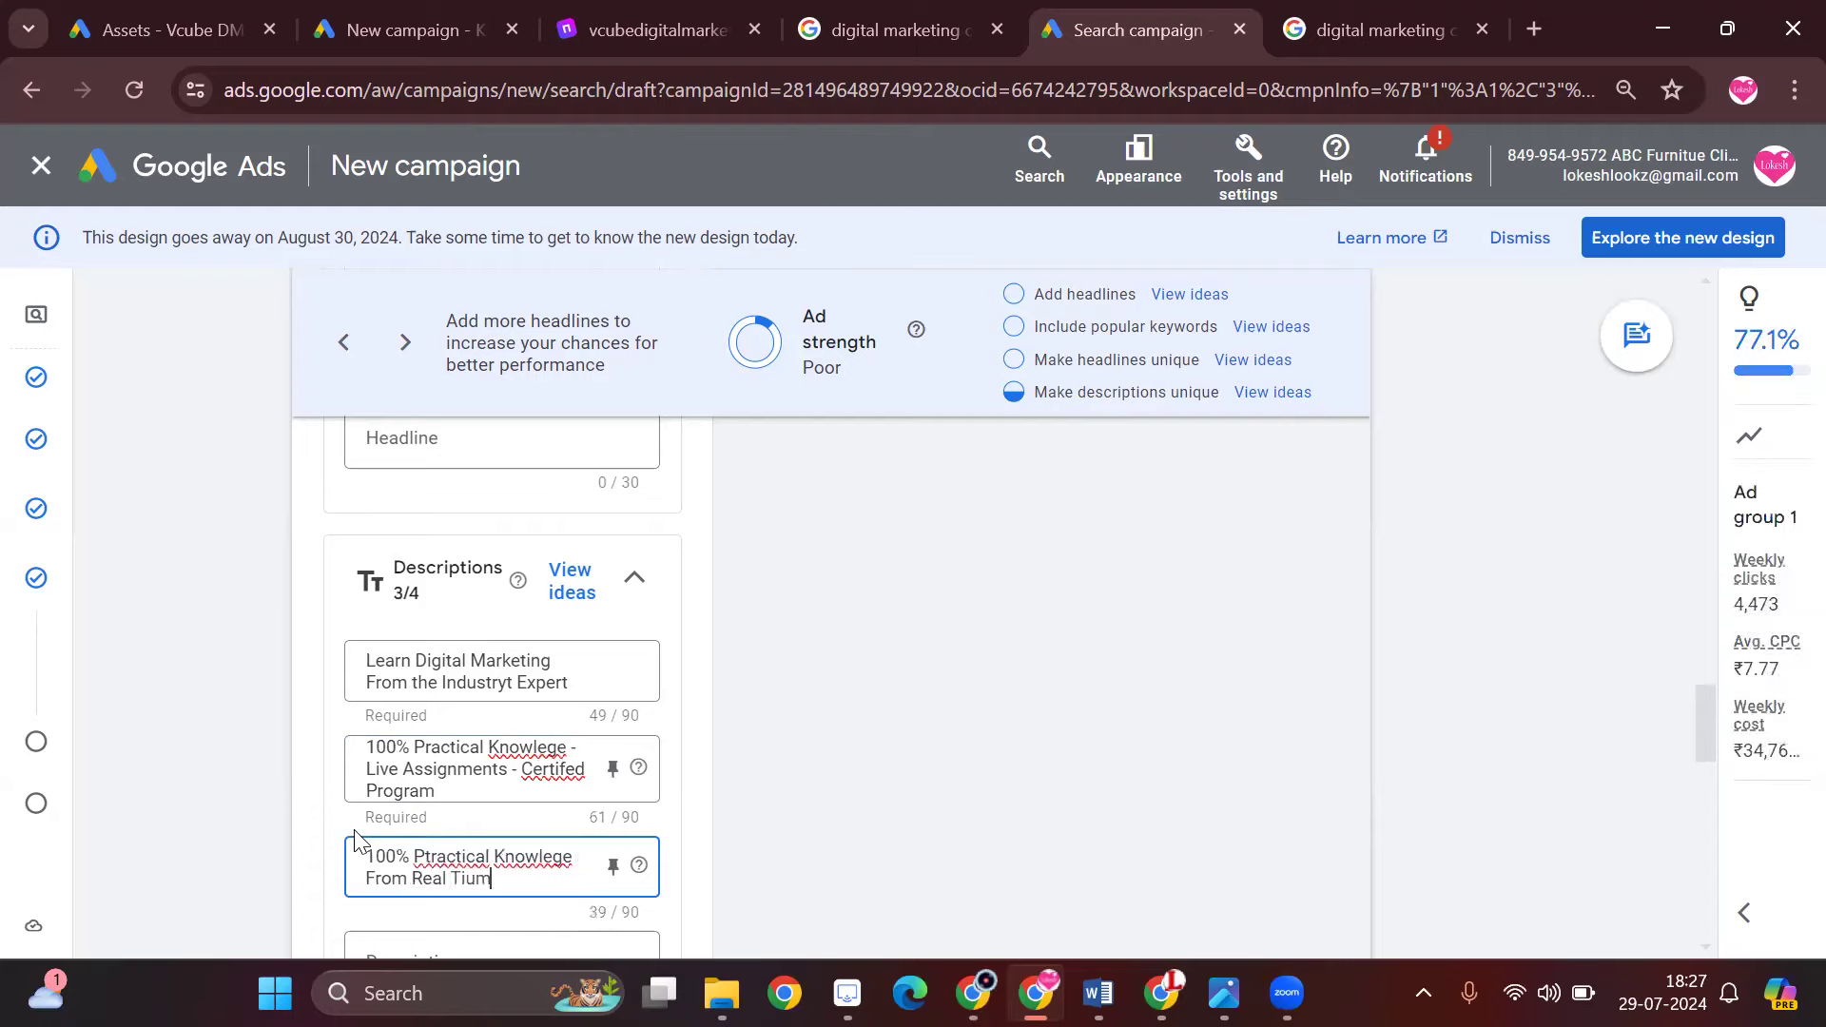
key("BackSpace")
key("BackSpace")
key("BackSpace")
type("me Case Studies")
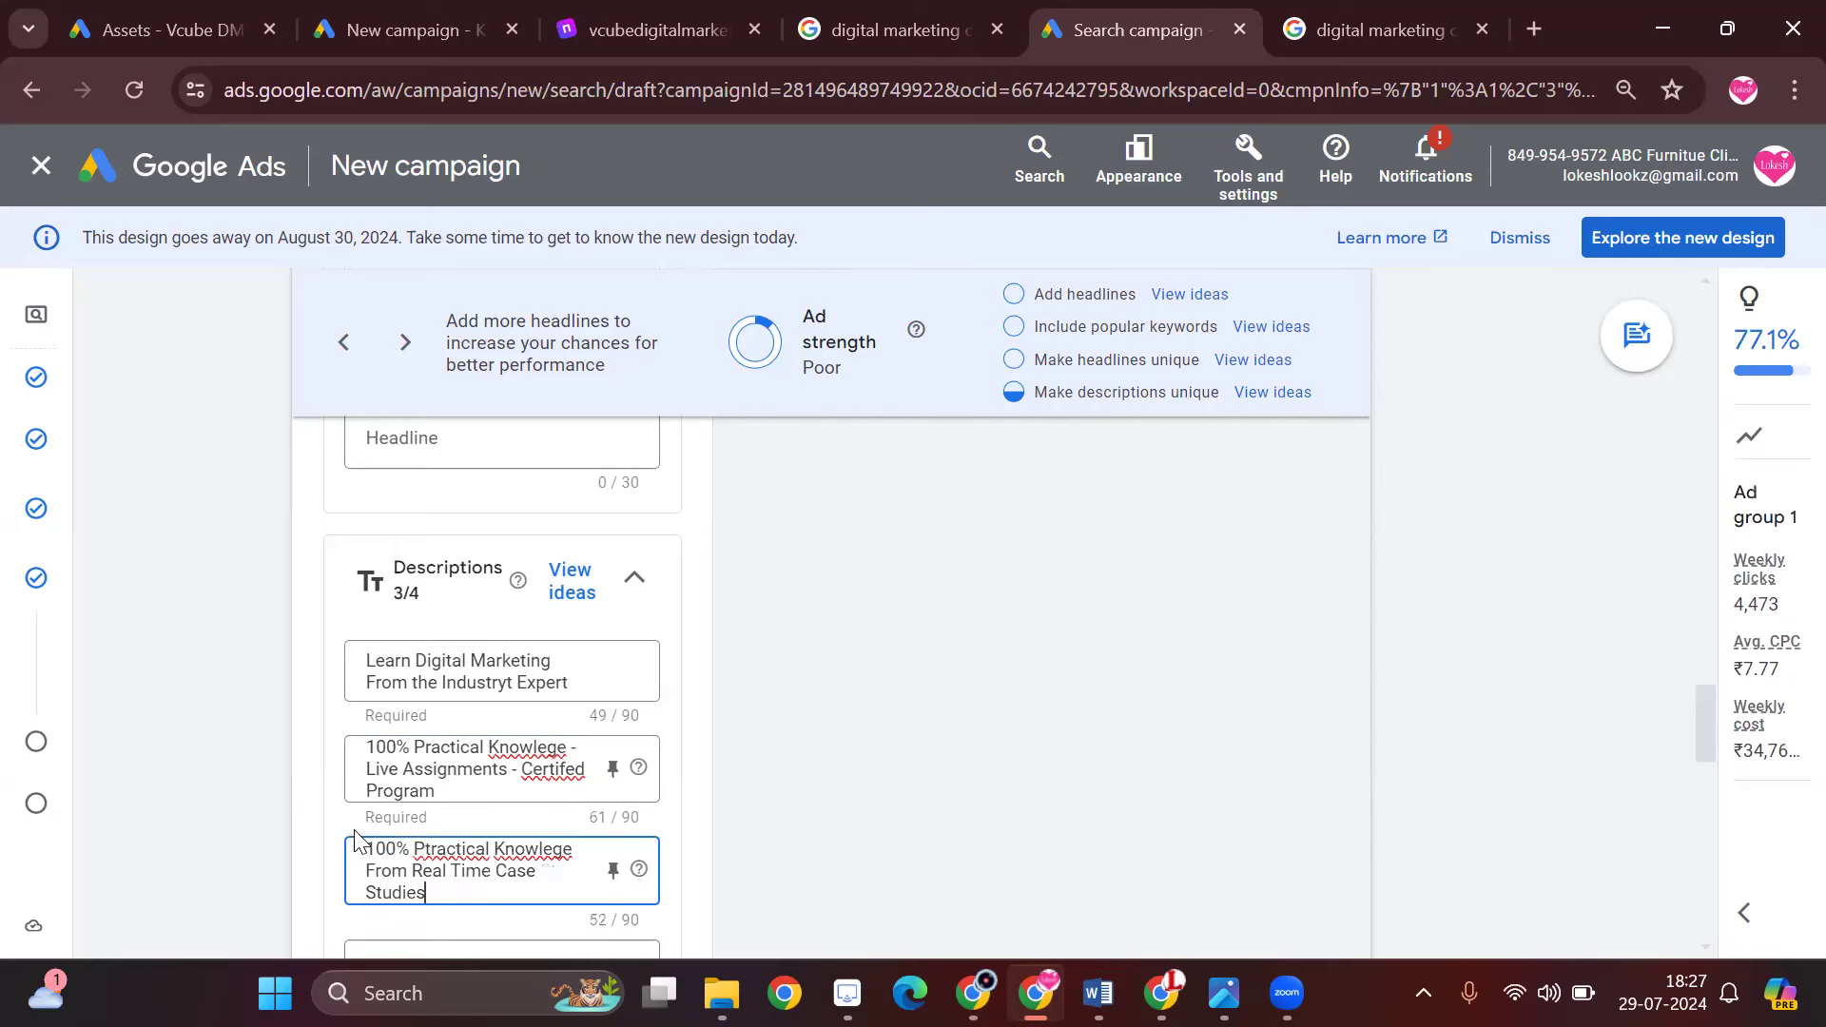
scroll(357, 828, "down", 4)
scroll(870, 638, "up", 20)
scroll(906, 645, "up", 3)
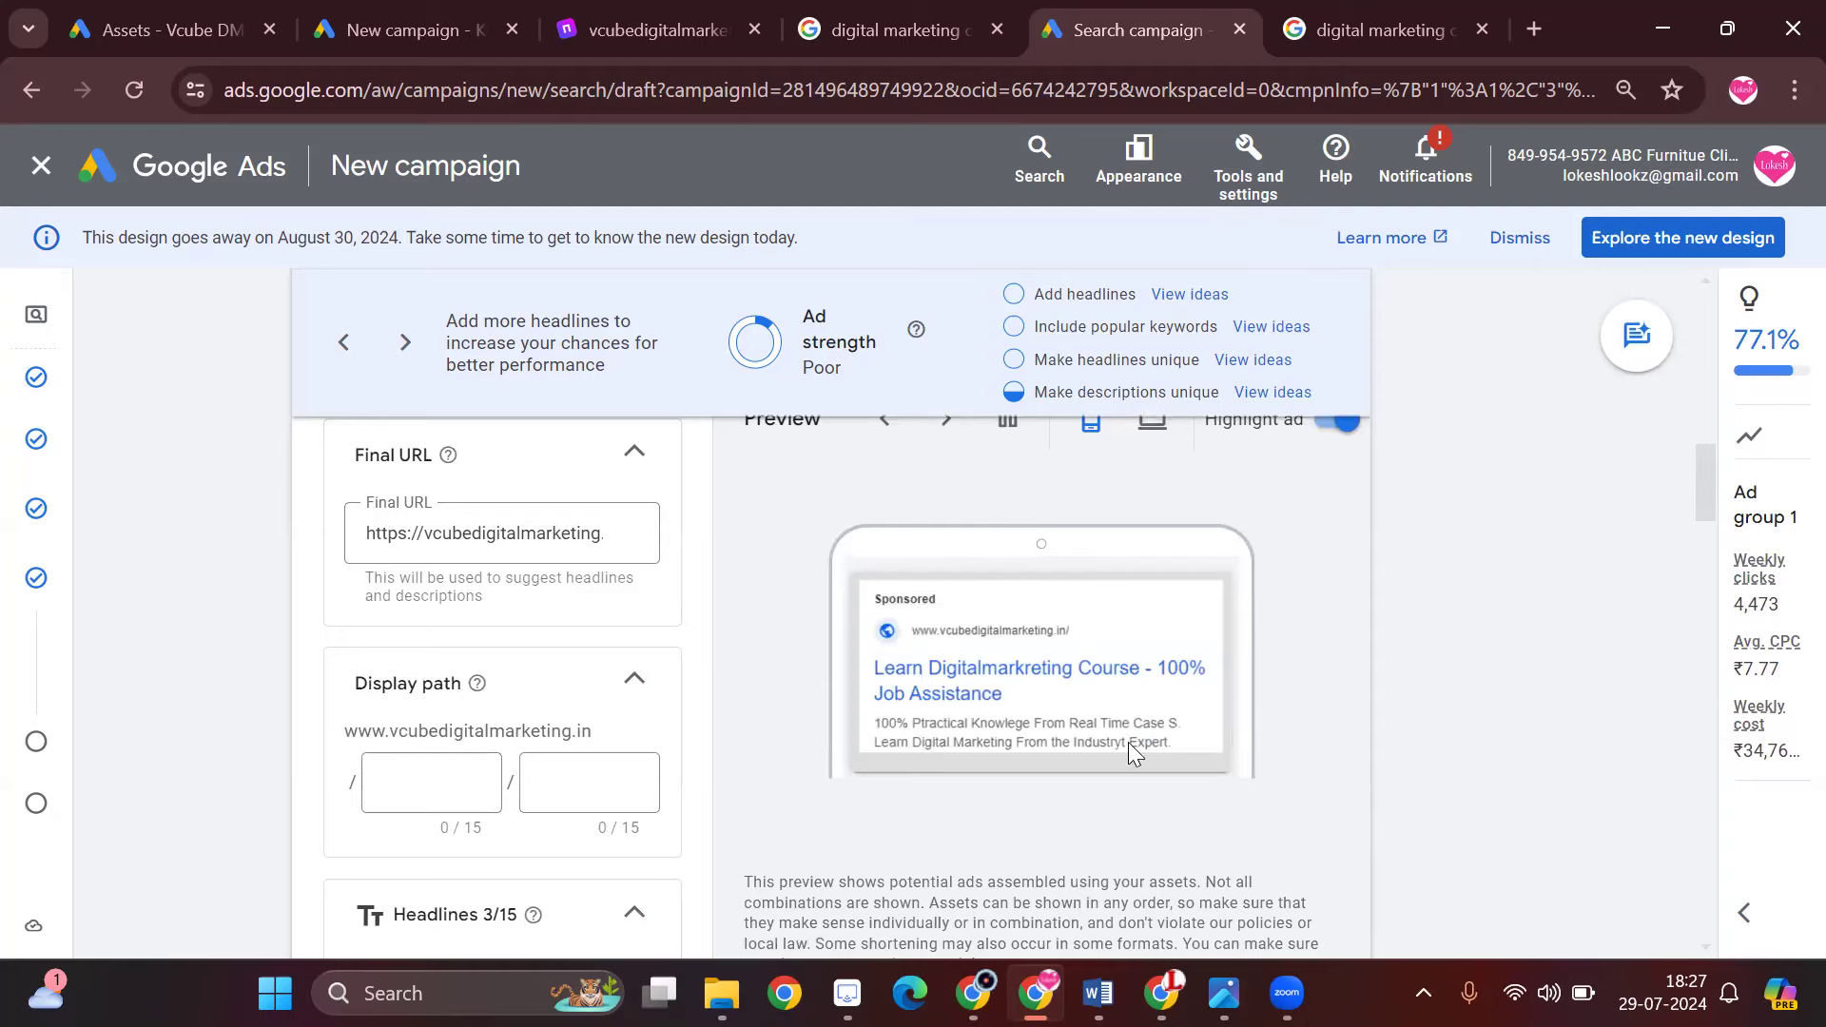
- Leave the fourth description, sitelinks and callouts empty and continue to the campaign's Budget page
scroll(1156, 743, "down", 20)
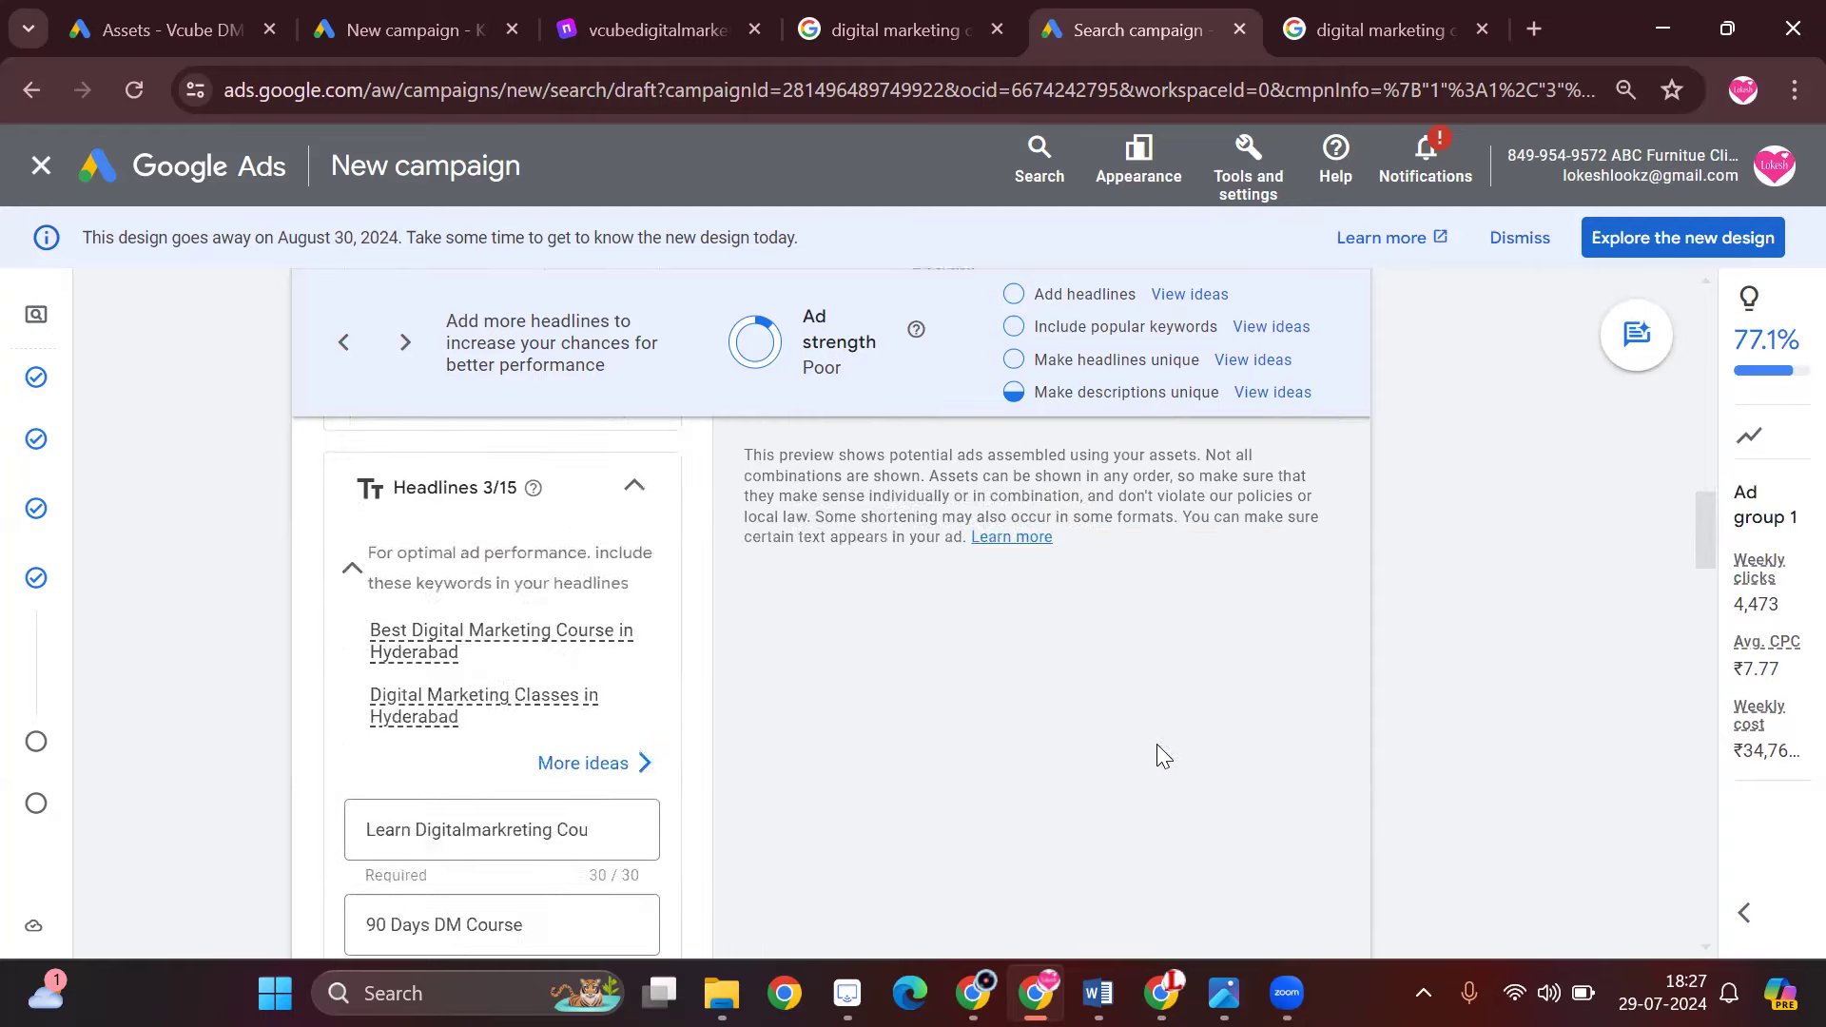
scroll(936, 809, "down", 6)
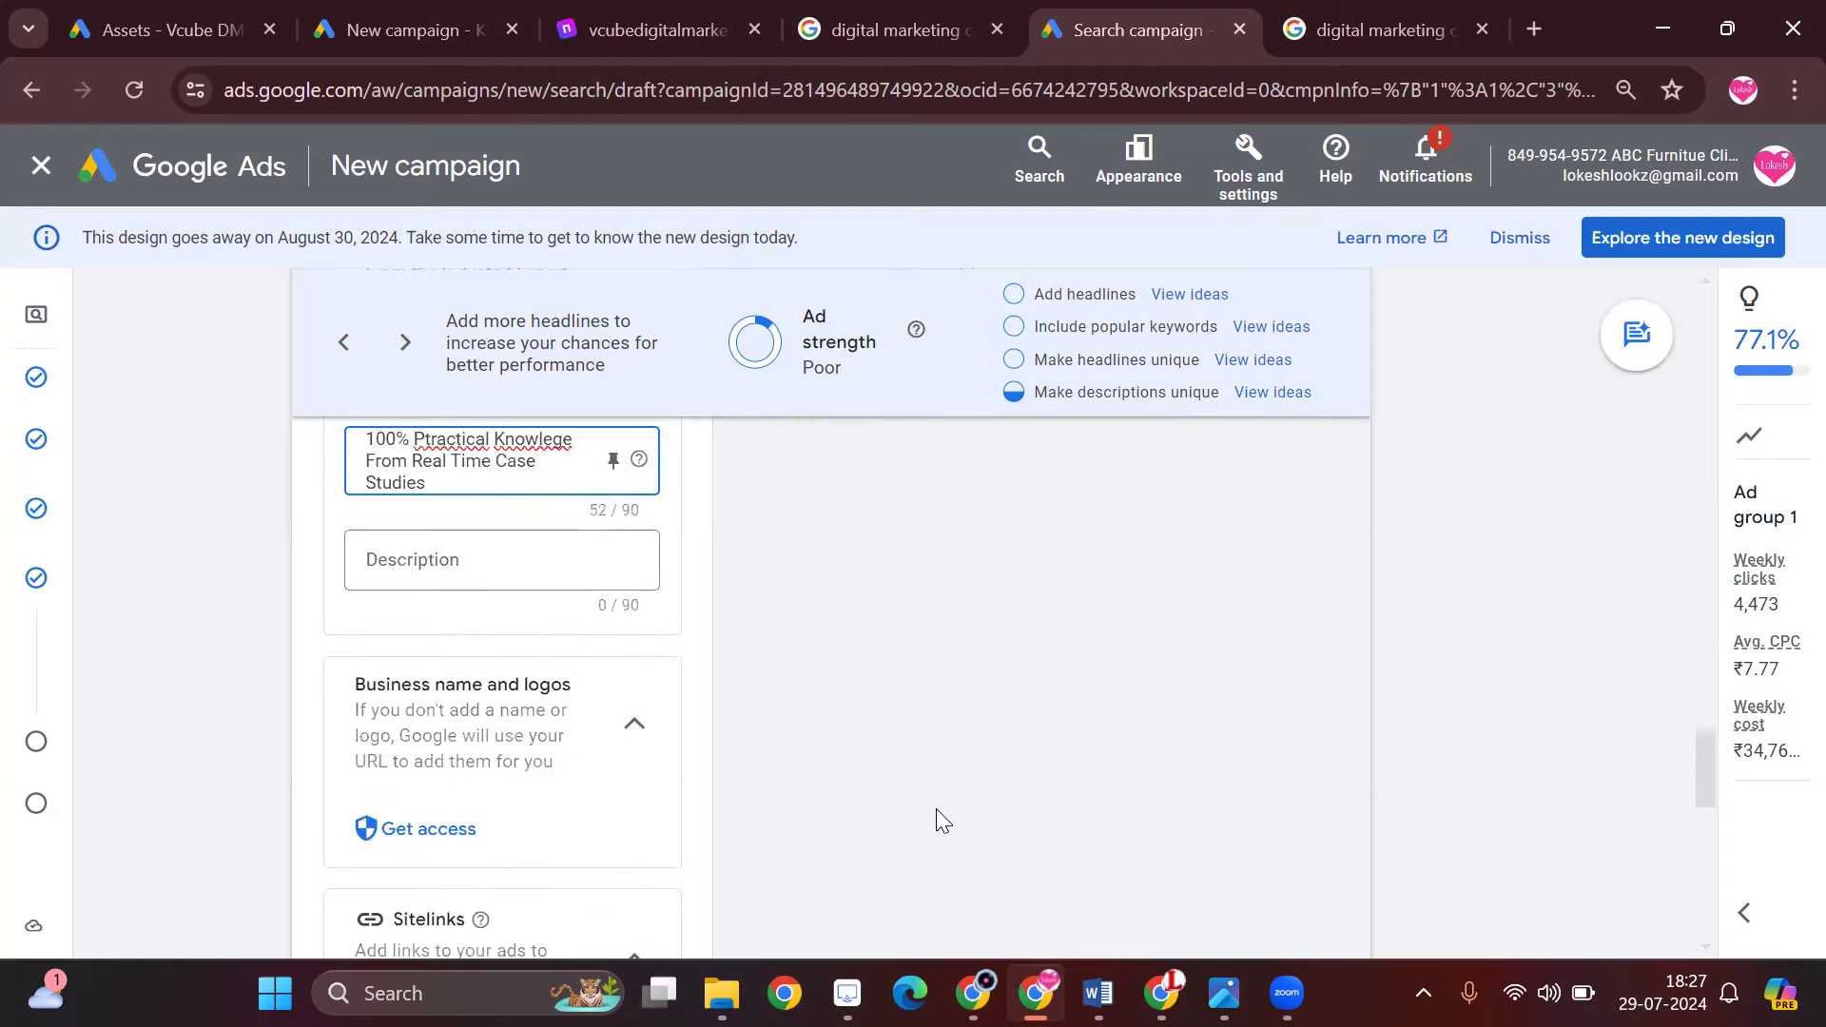
scroll(533, 699, "down", 3)
scroll(540, 697, "down", 6)
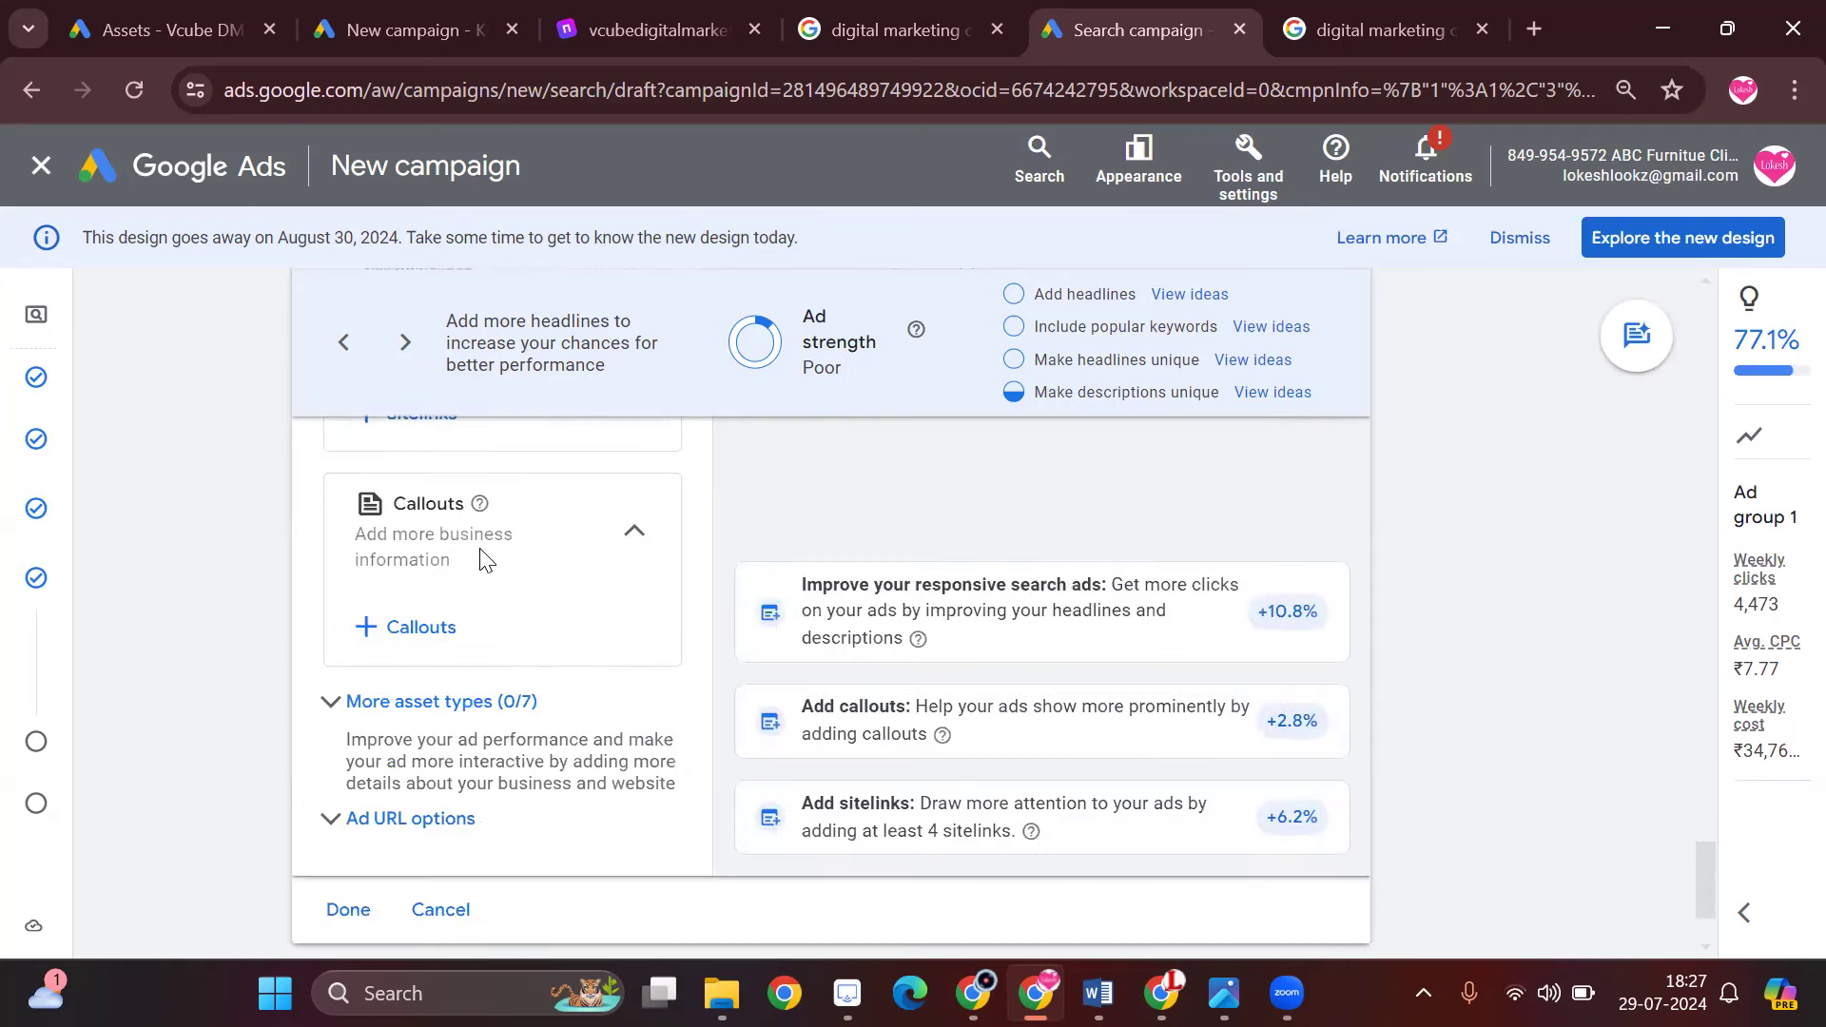
scroll(989, 704, "down", 2)
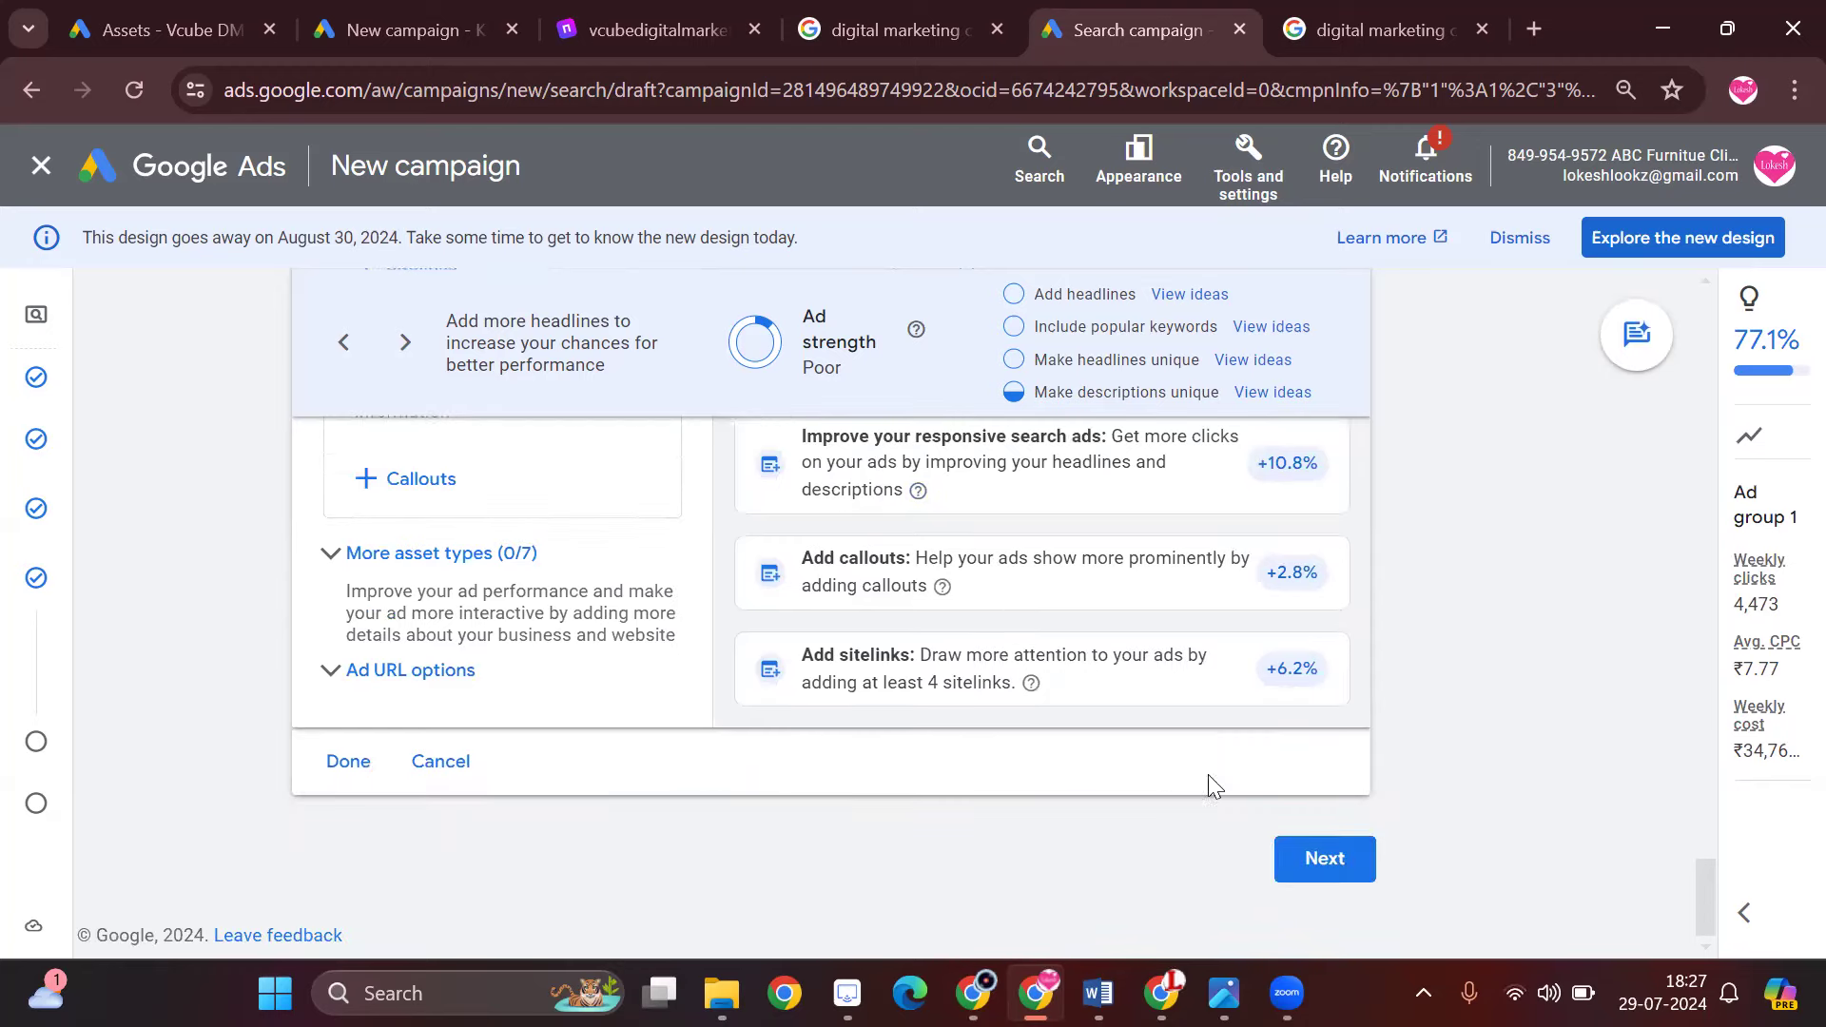
left_click(1343, 871)
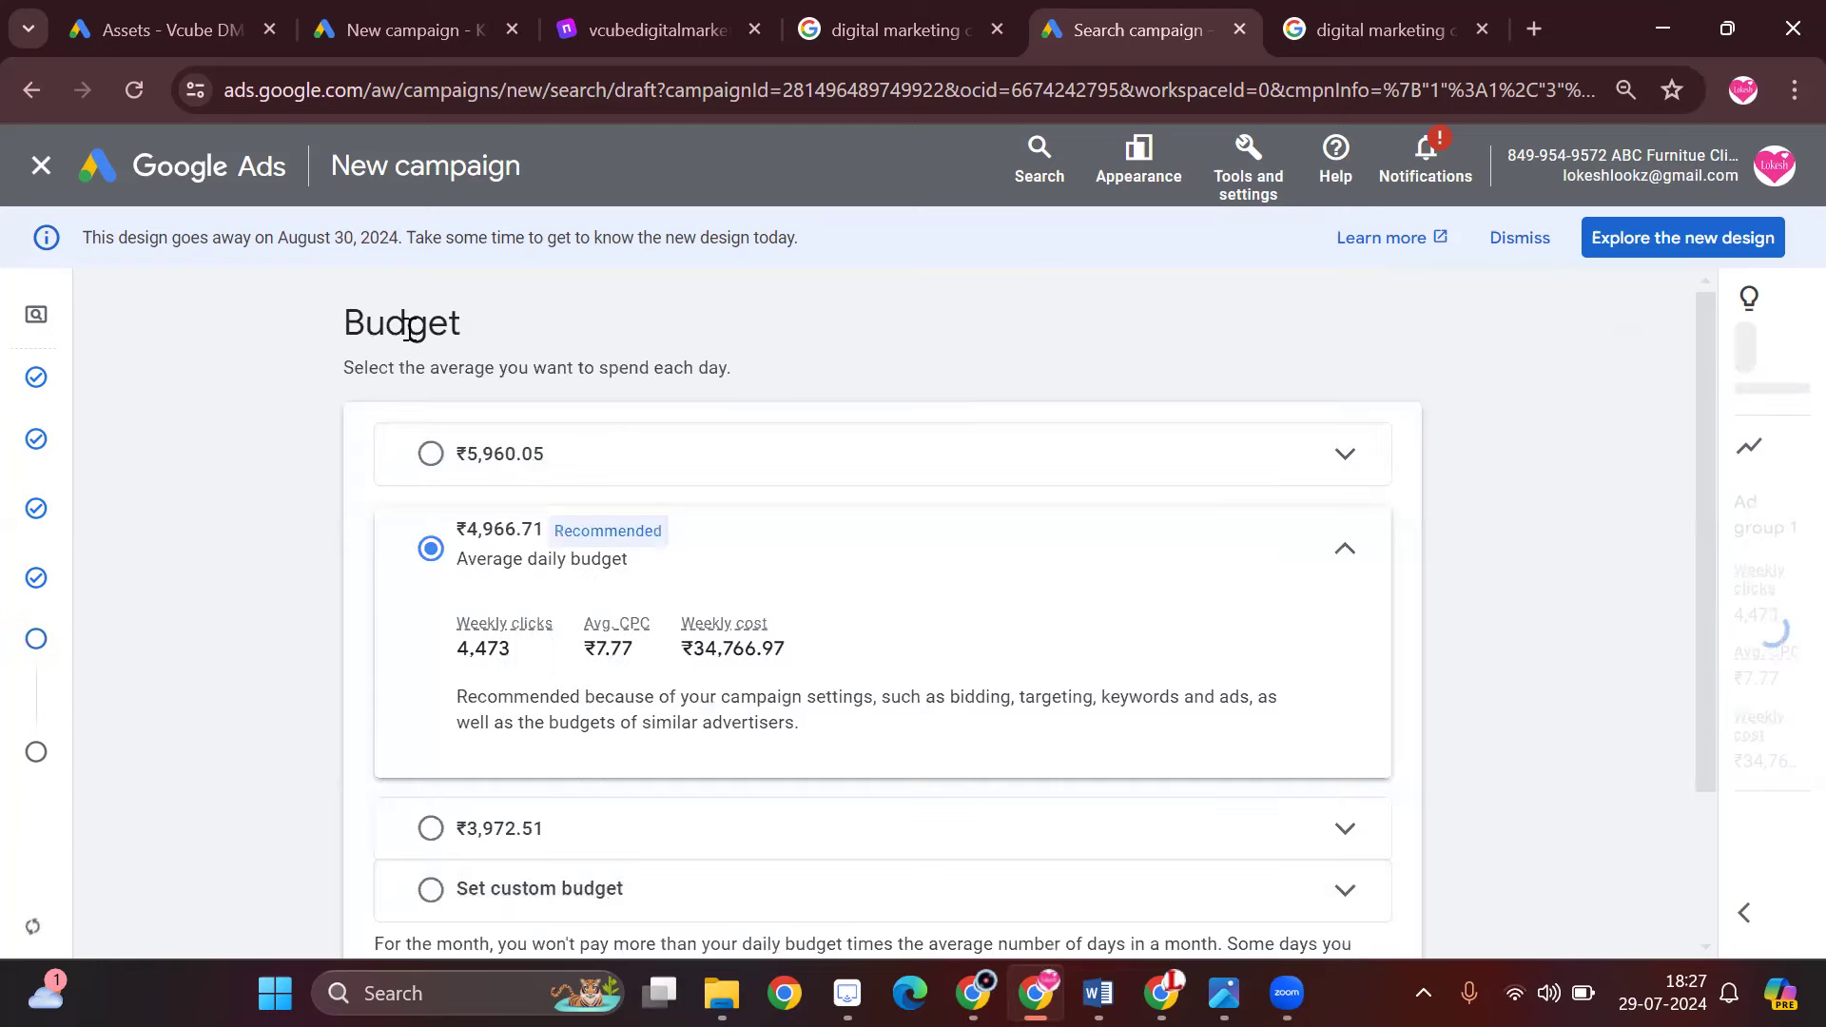
left_click_drag(365, 328, 524, 337)
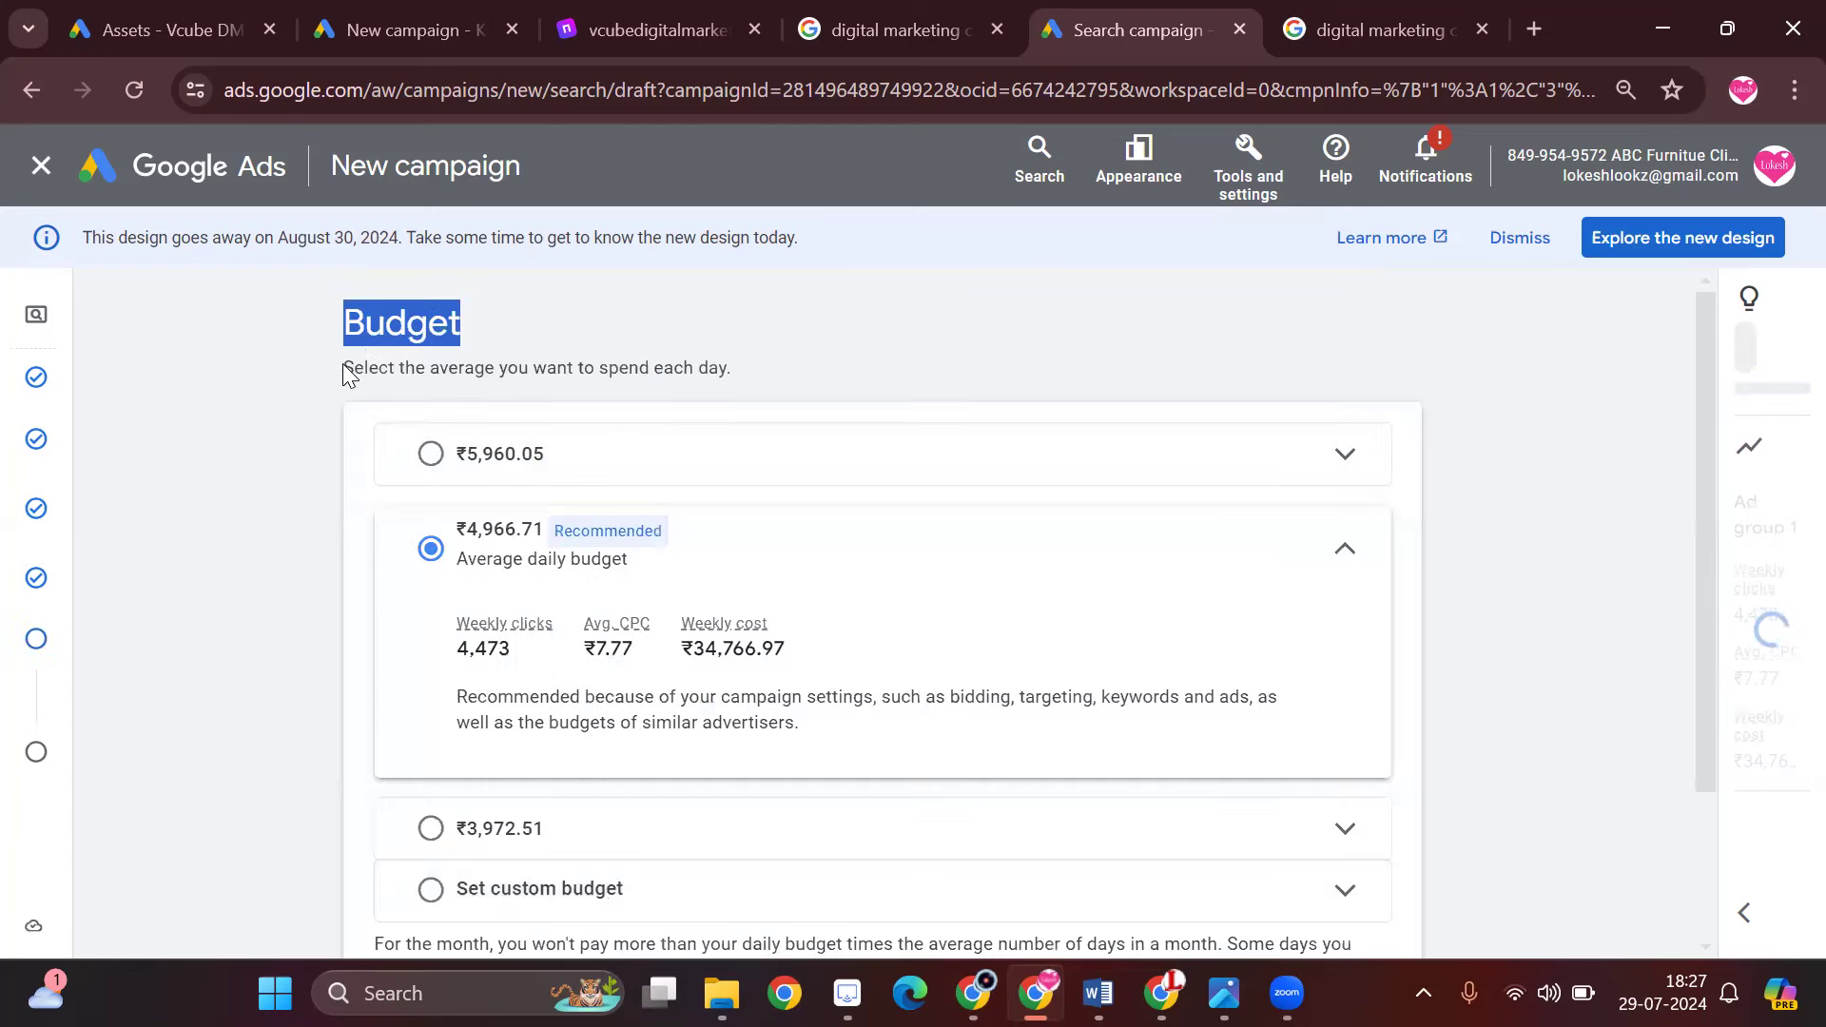
left_click_drag(345, 368, 314, 319)
left_click(740, 375)
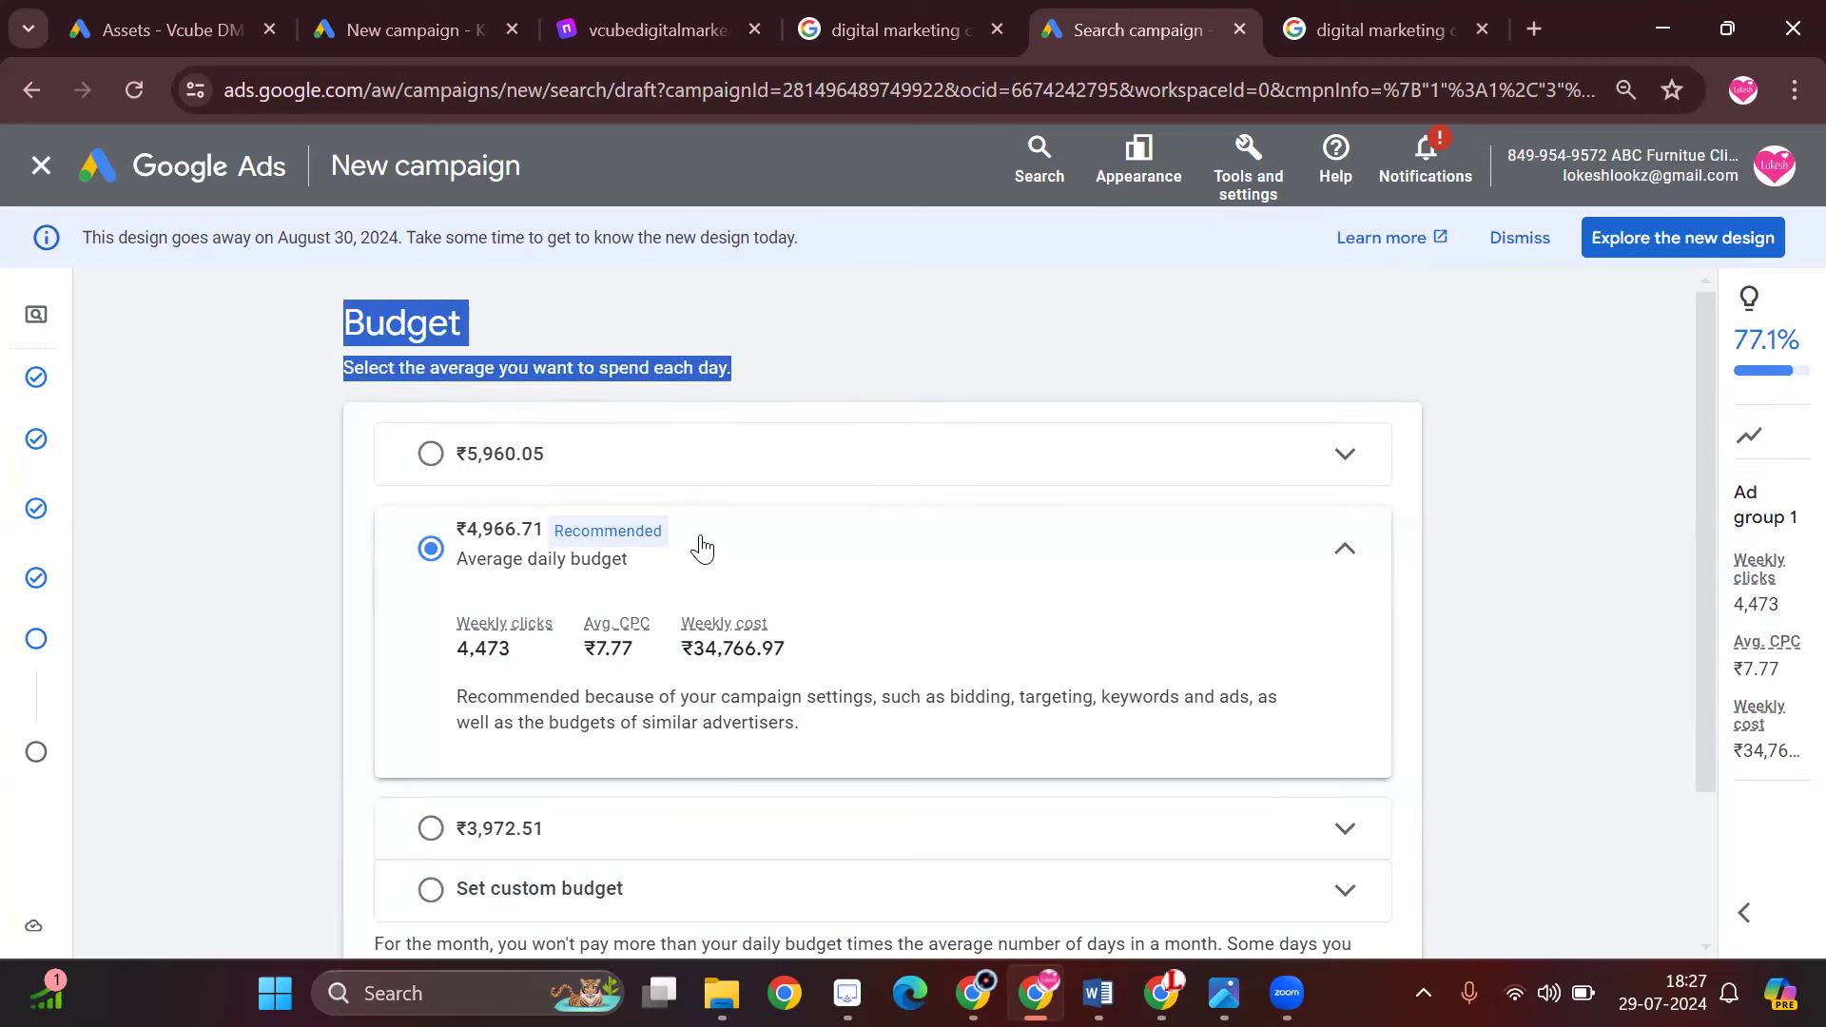
- Set a custom average daily budget of ₹2000 for the campaign and continue to the review page
scroll(701, 543, "down", 2)
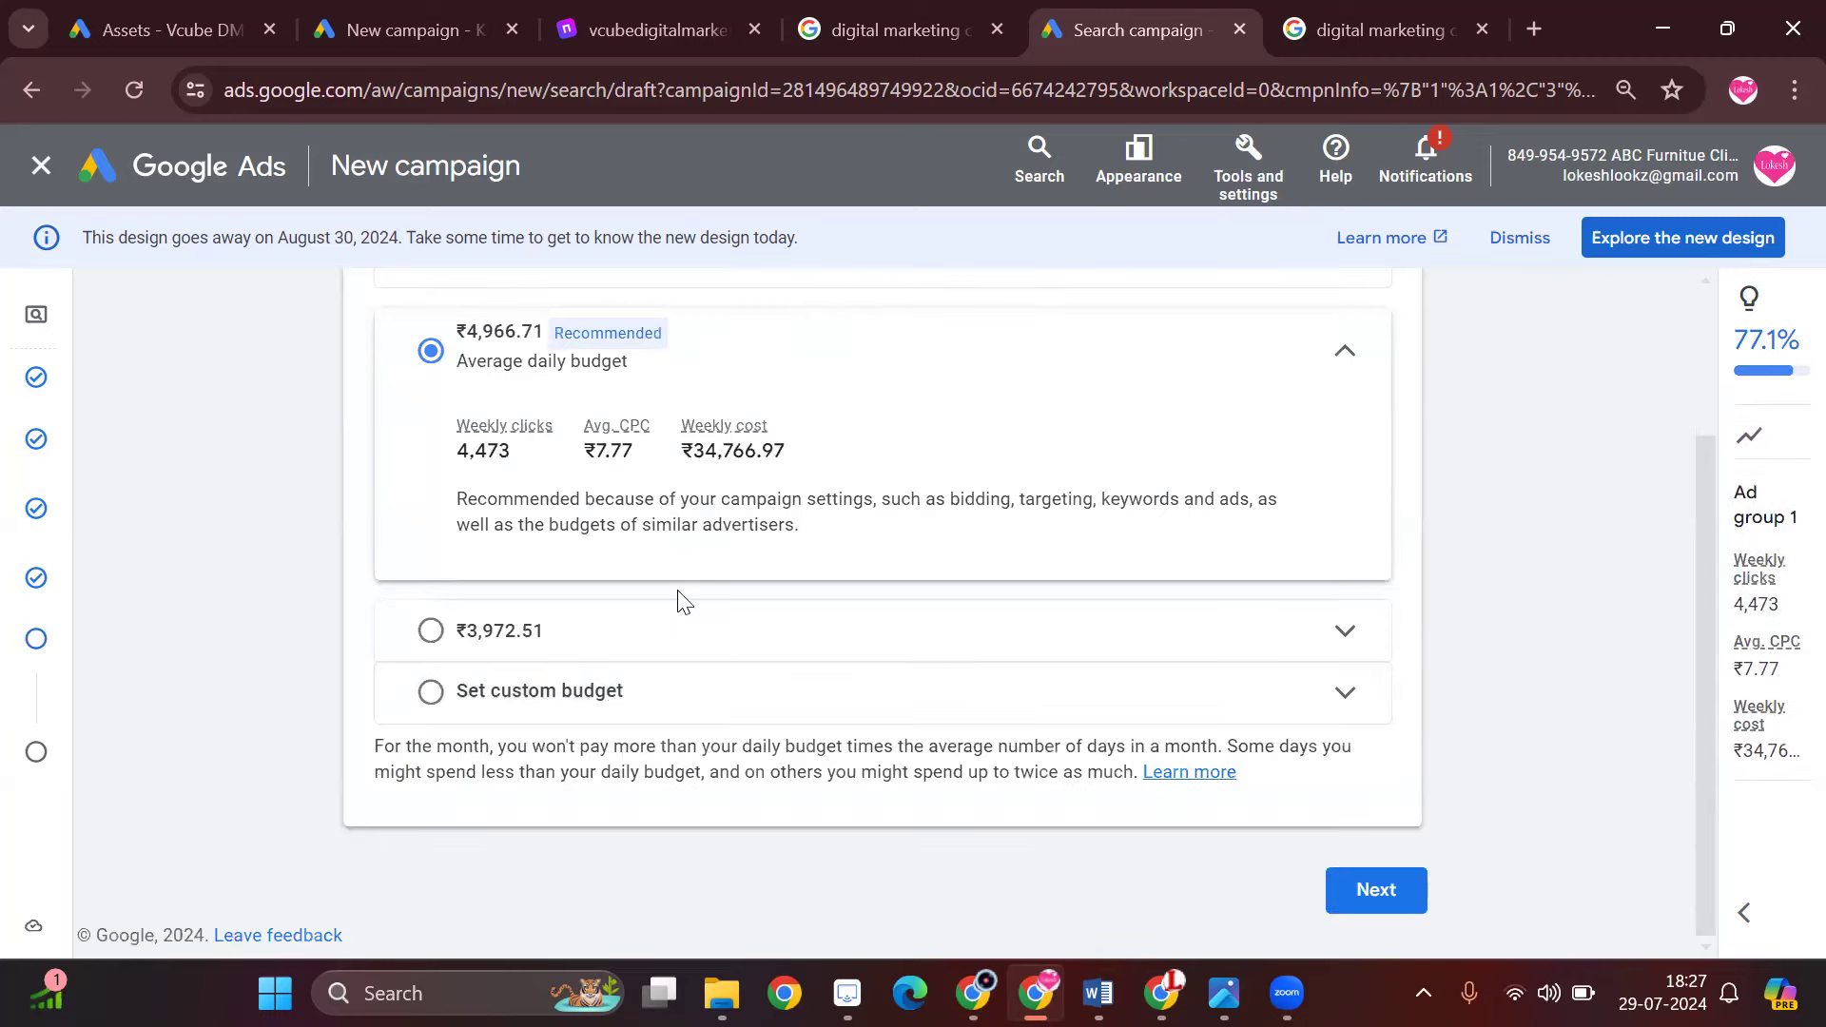
left_click(431, 695)
left_click(582, 606)
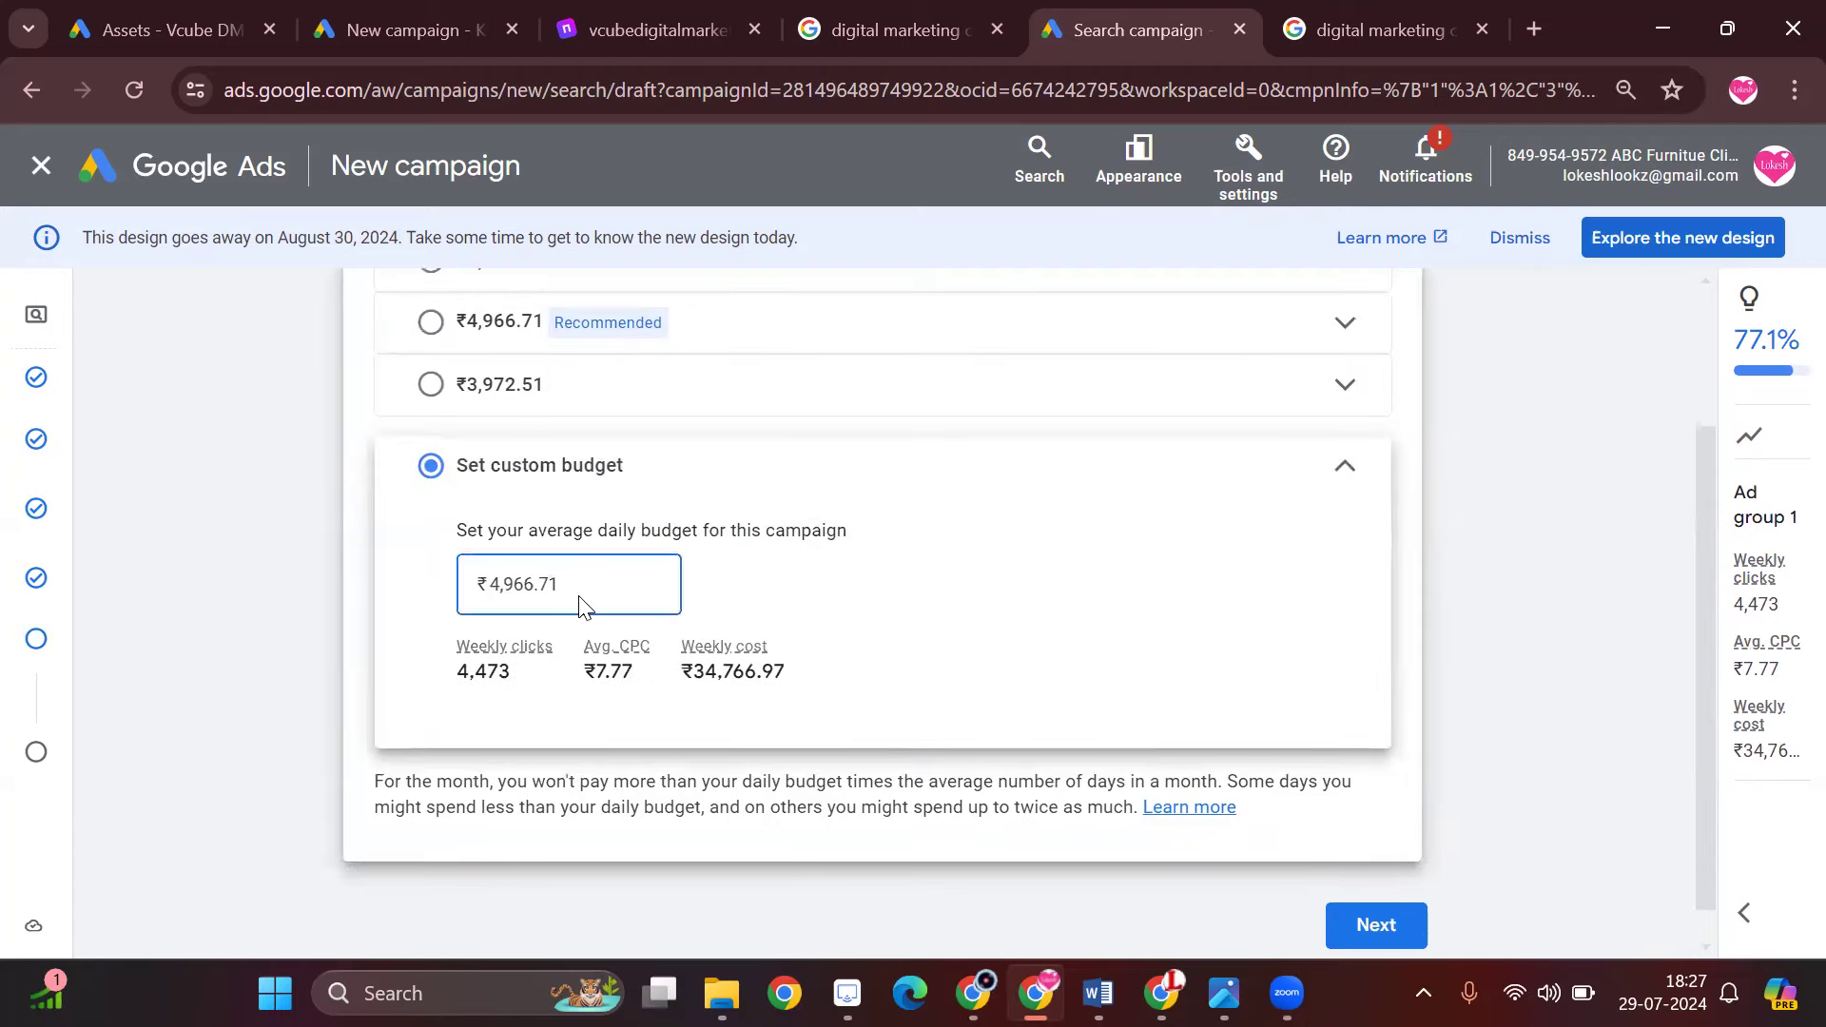
key("BackSpace")
key("BackSpace")
key("BackSpace")
key("BackSpace")
key("BackSpace")
type("2000")
scroll(1364, 827, "down", 1)
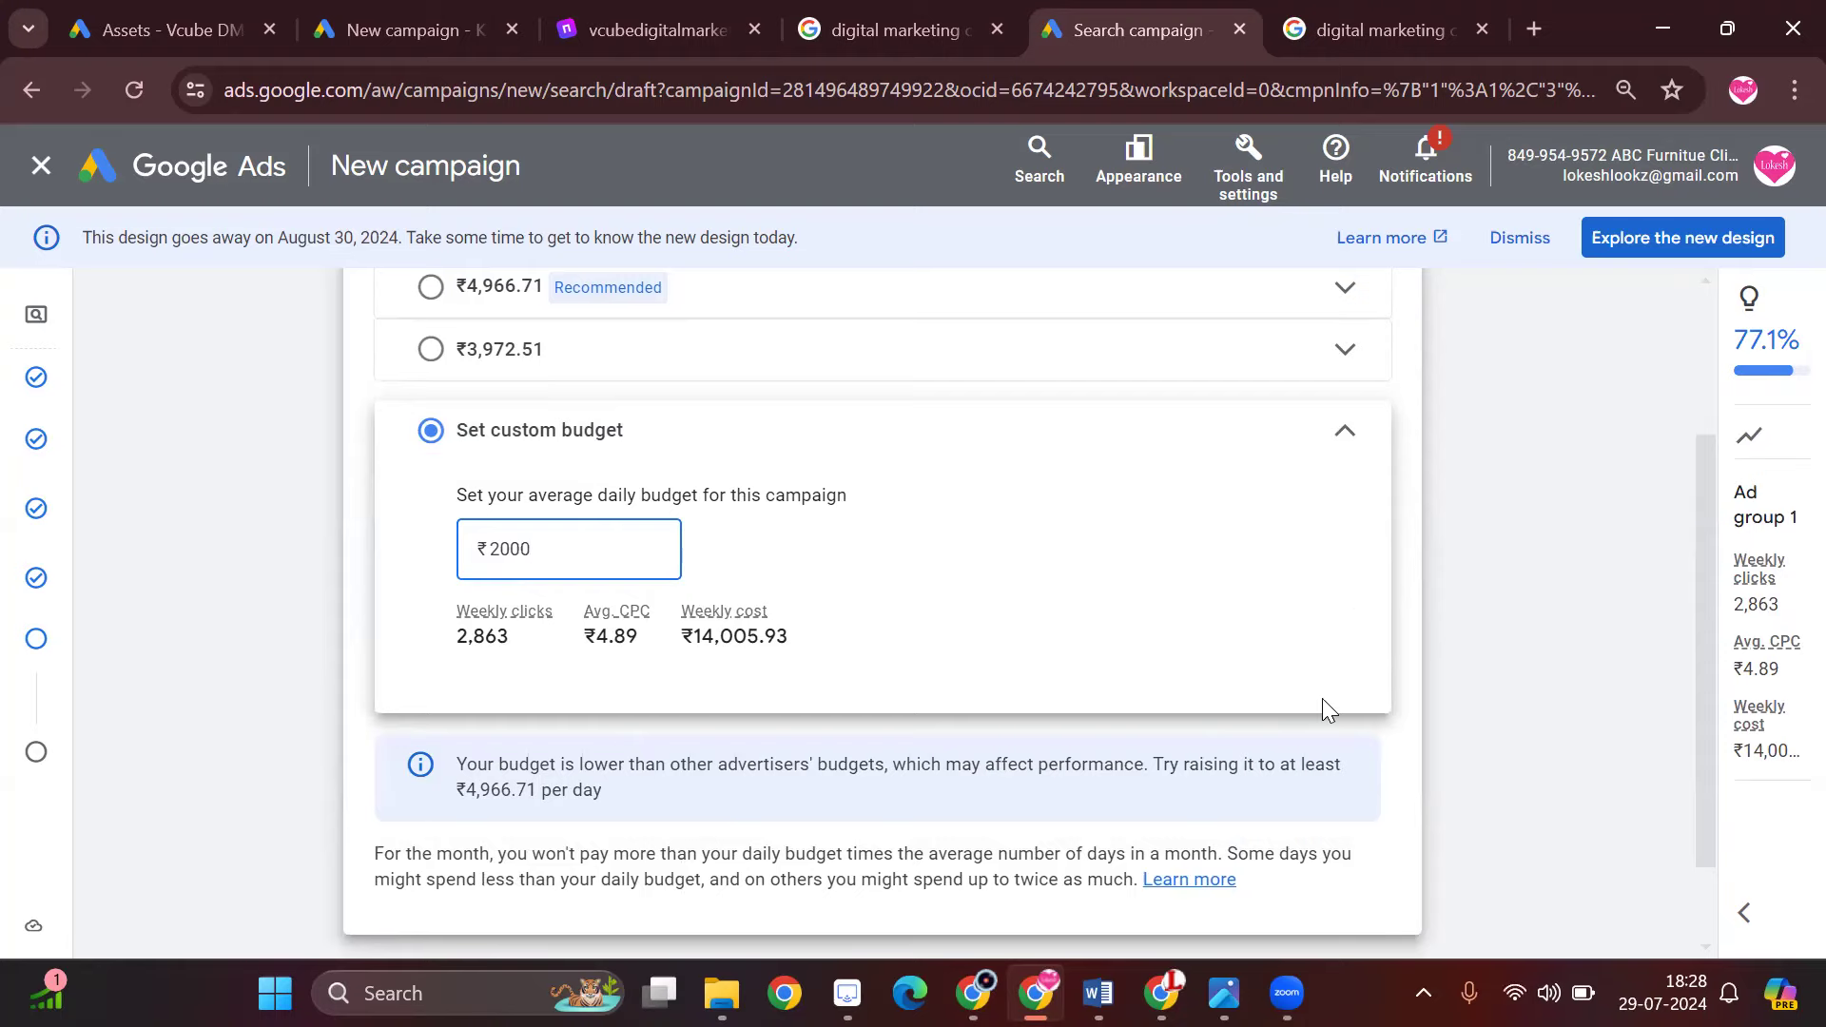
scroll(1325, 701, "down", 1)
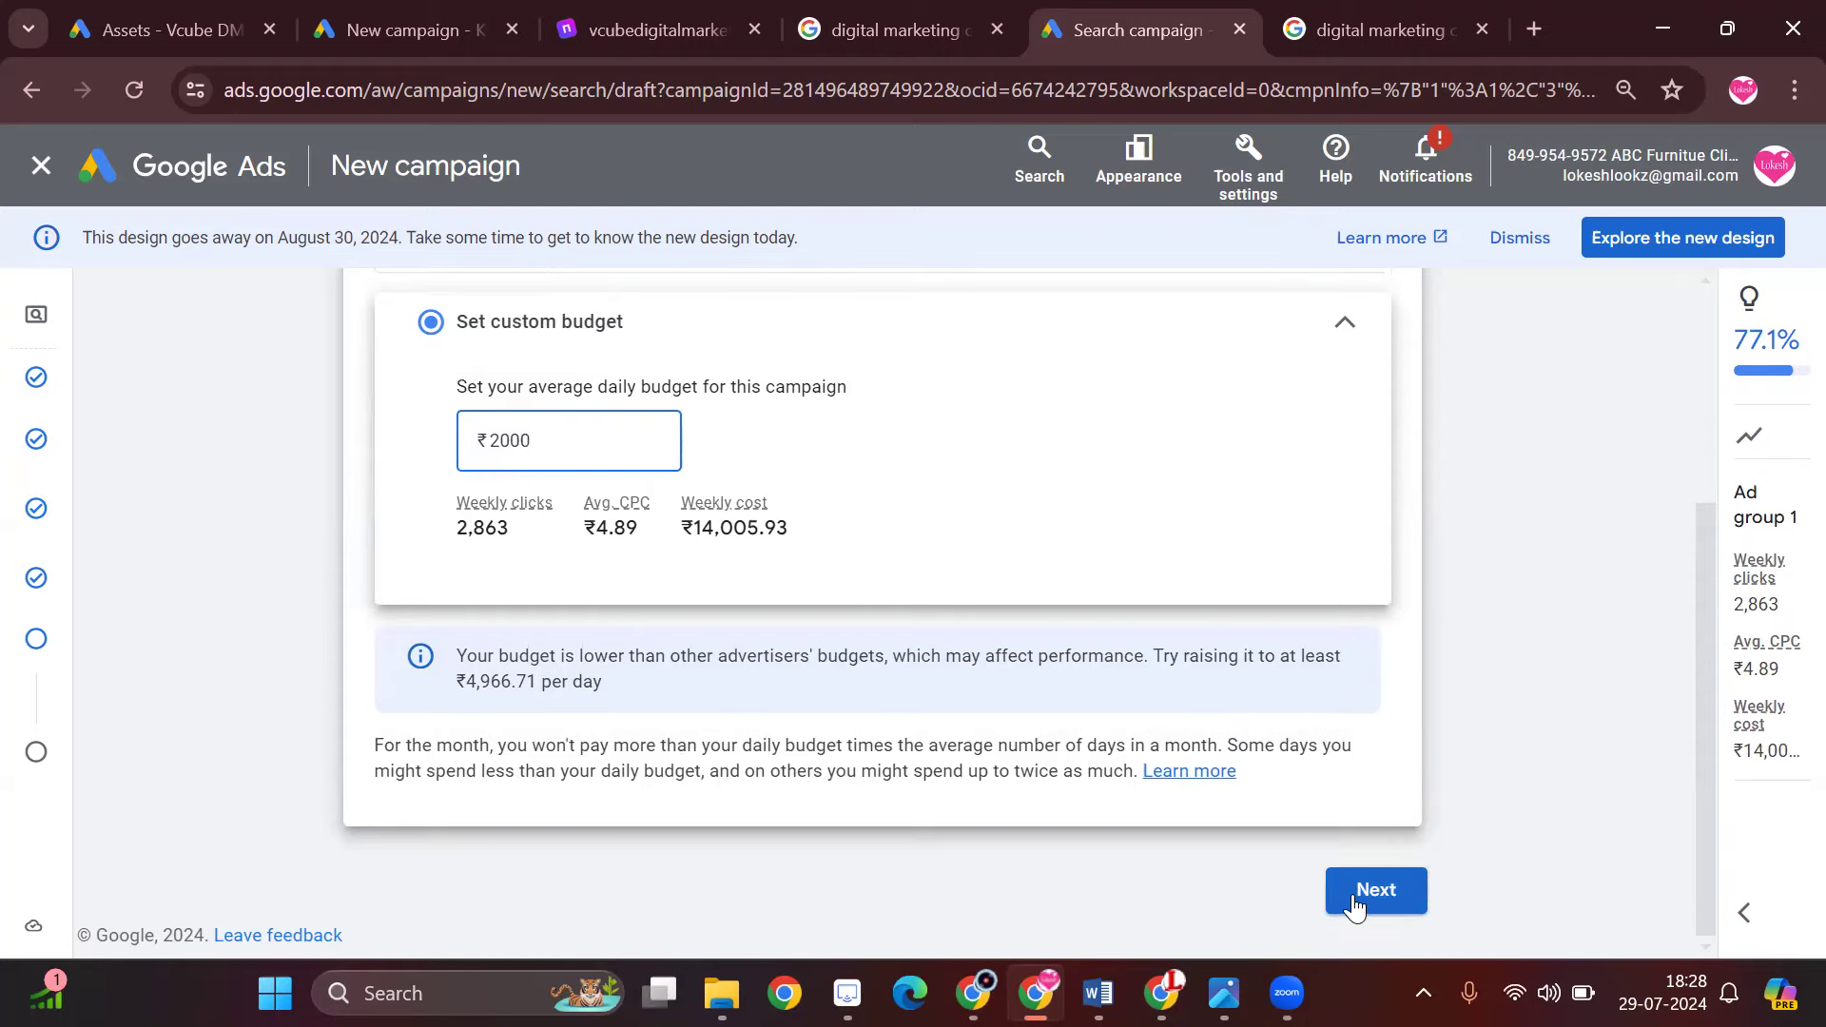
left_click(1375, 891)
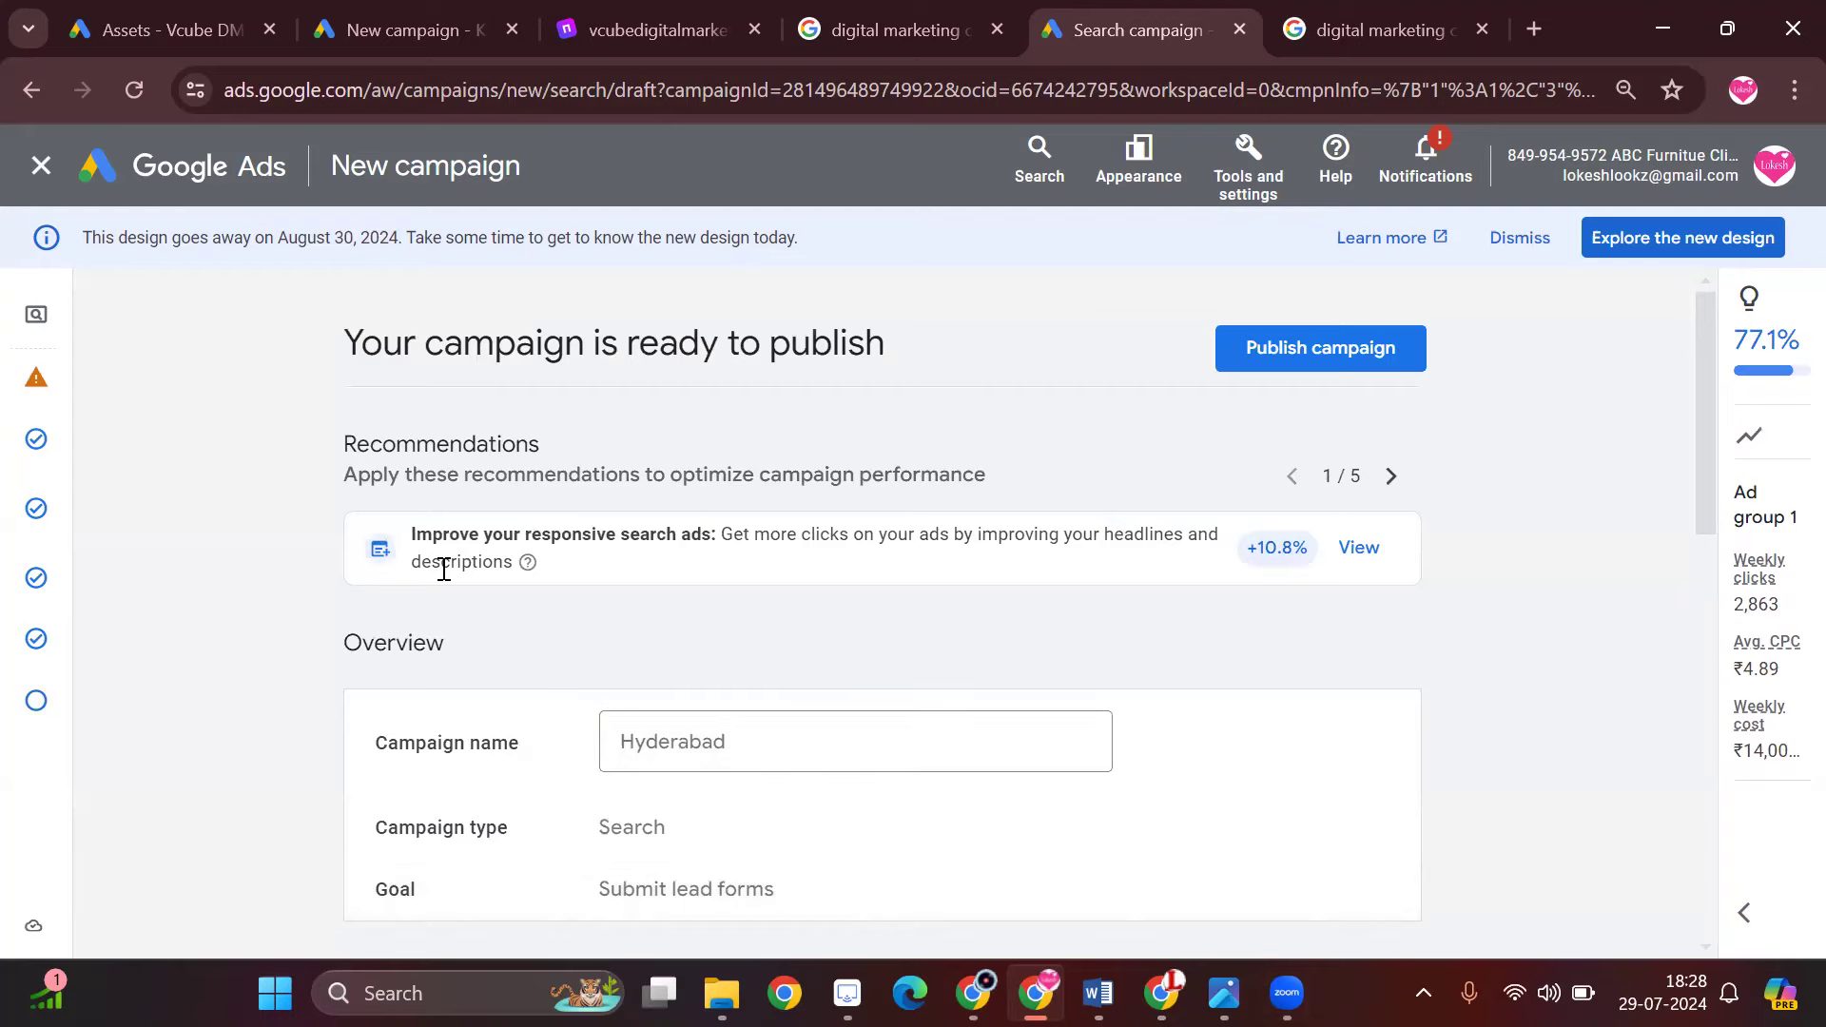
- Review the campaign's overview, bidding, settings, keywords, ads and budget, and publish the Hyderabad campaign
scroll(443, 569, "down", 1)
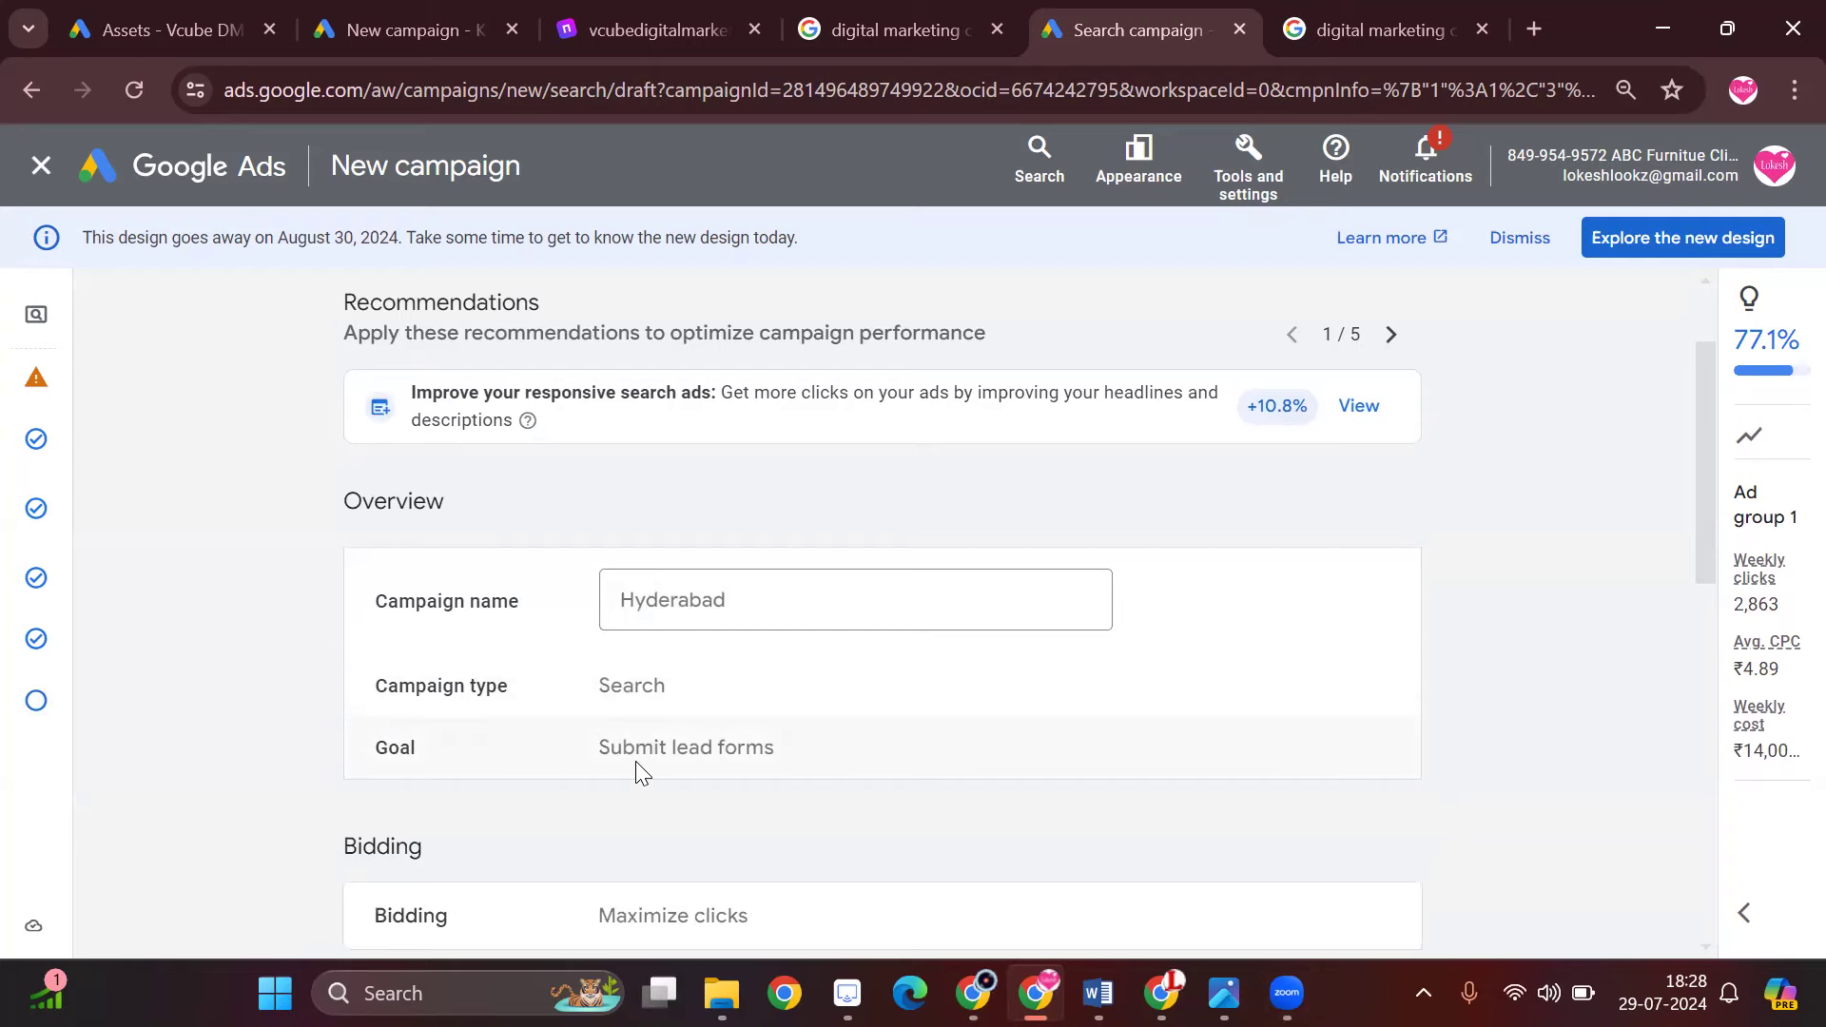
scroll(636, 761, "down", 1)
scroll(676, 779, "down", 1)
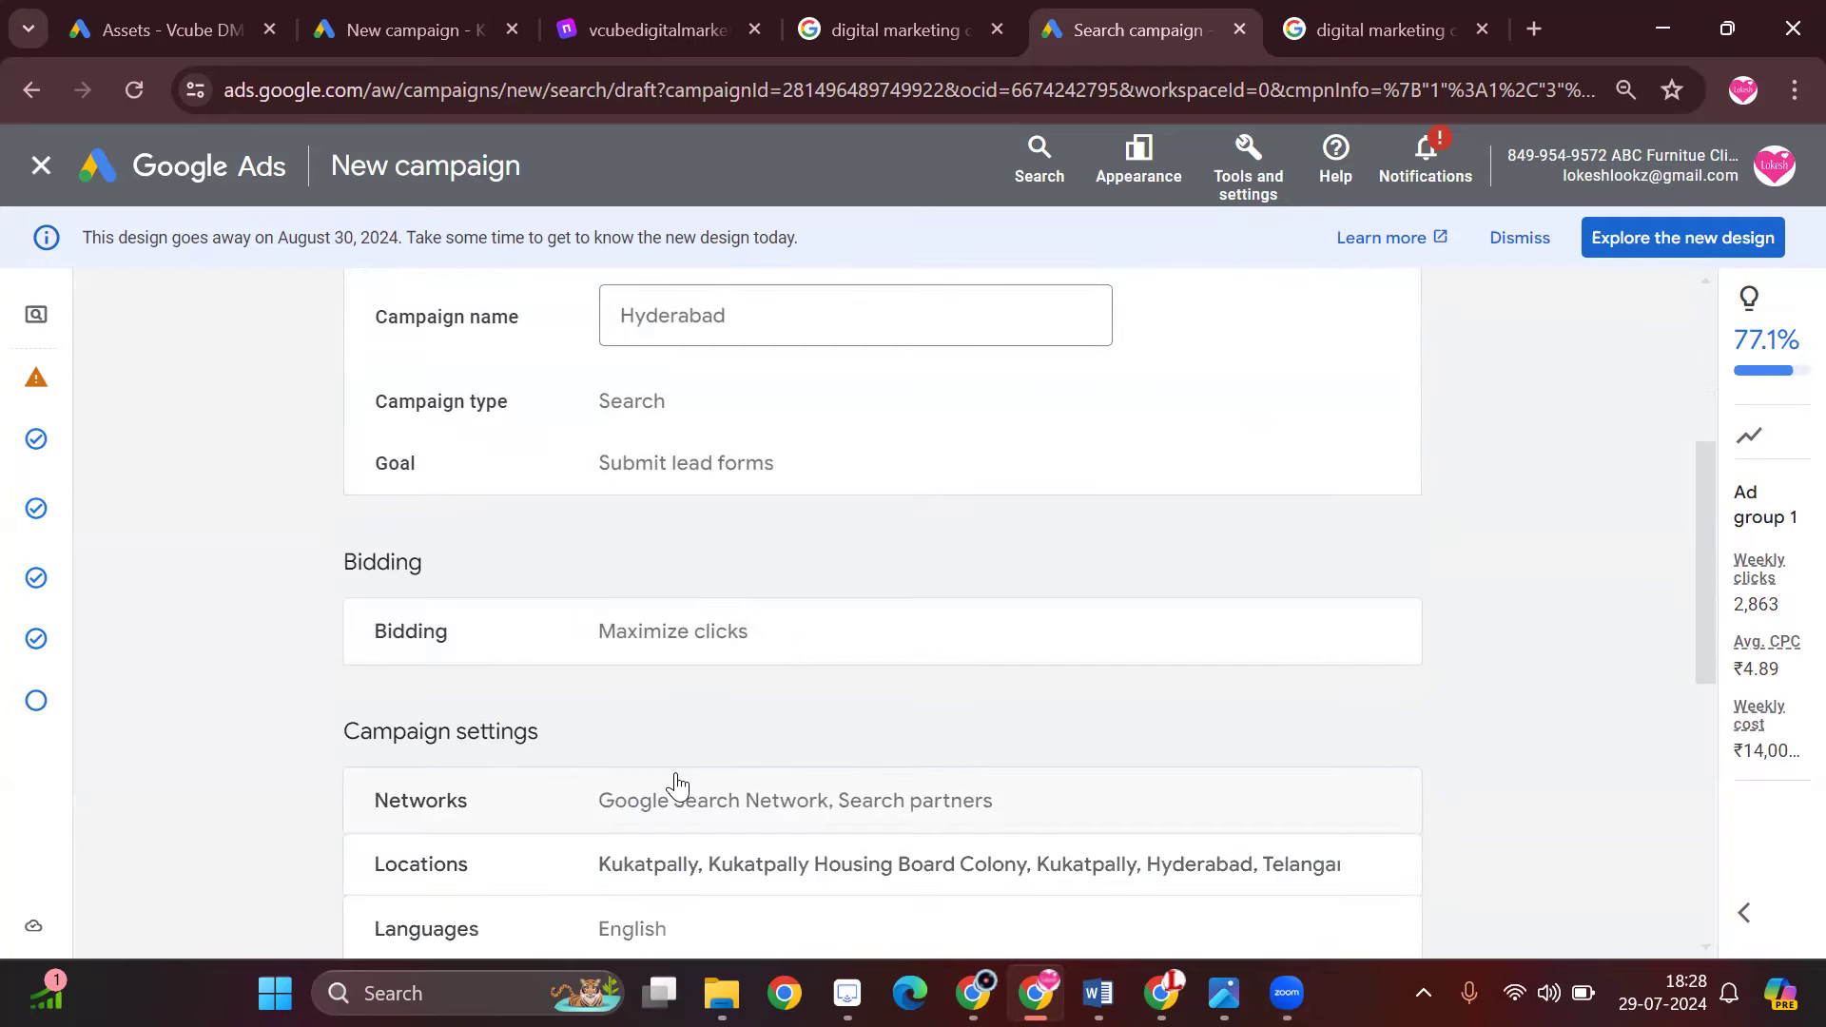
scroll(676, 785, "down", 1)
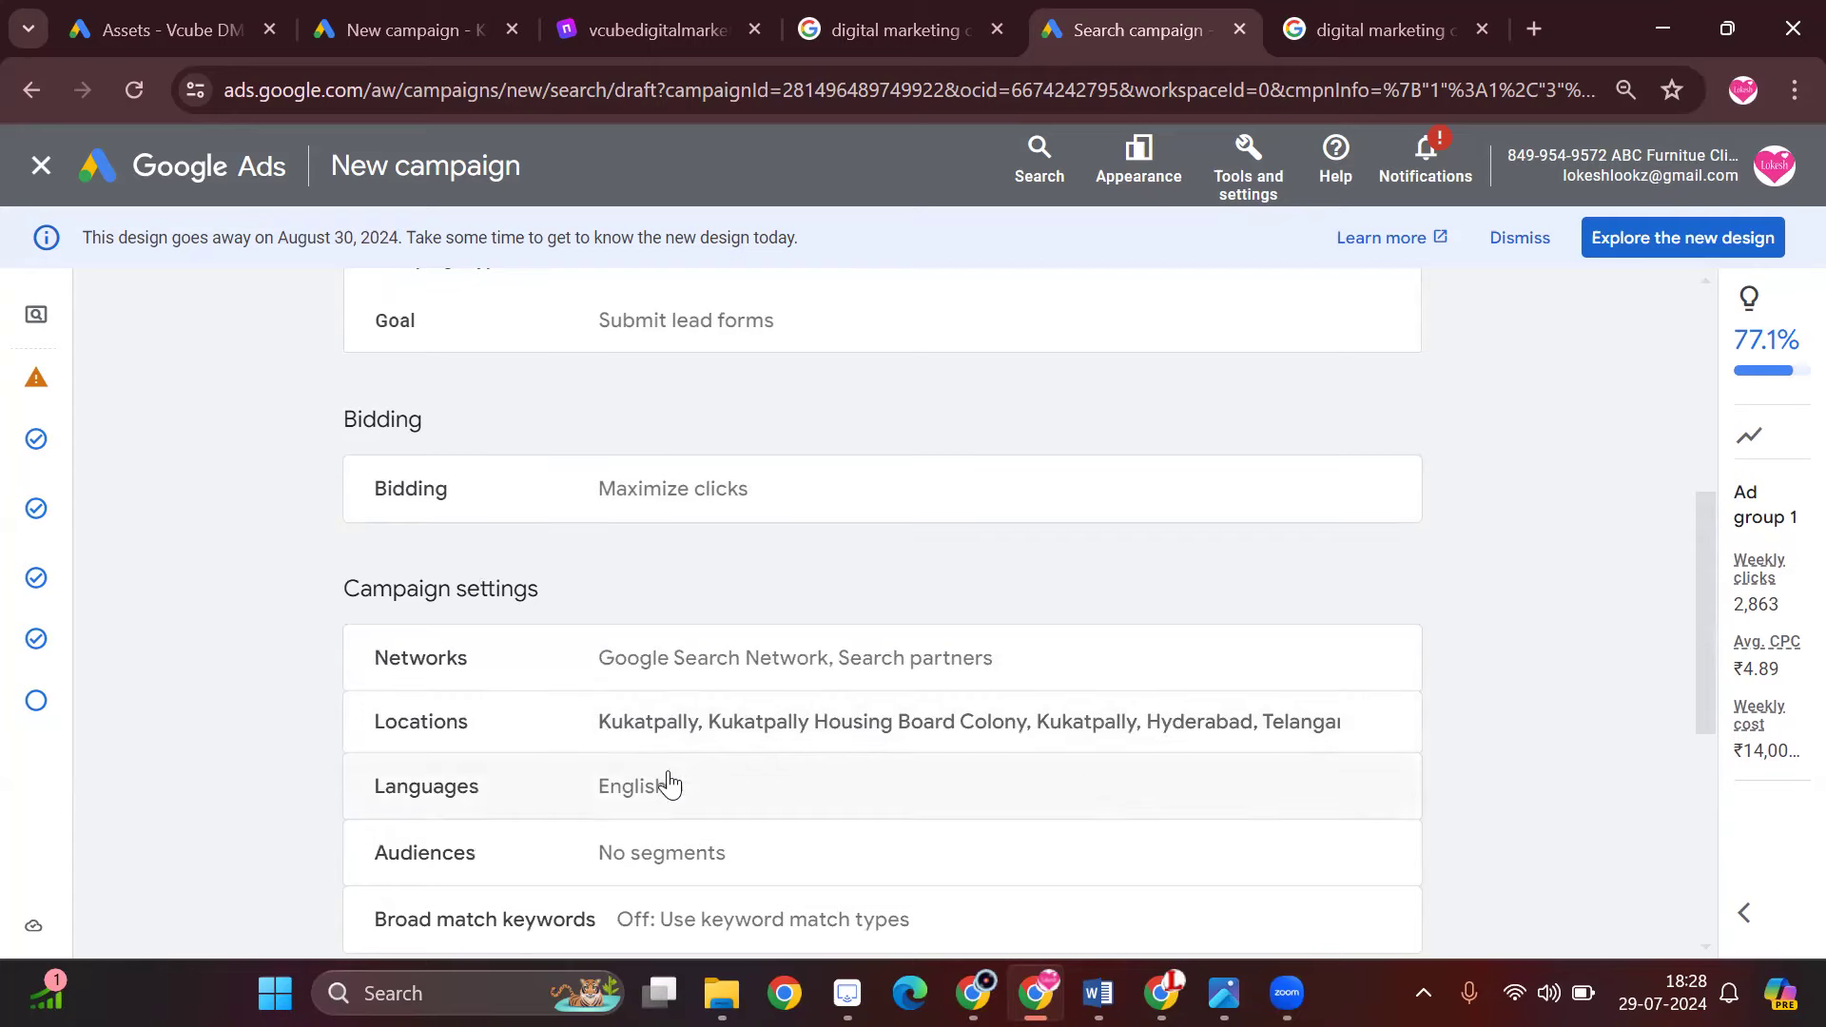
scroll(640, 803, "down", 1)
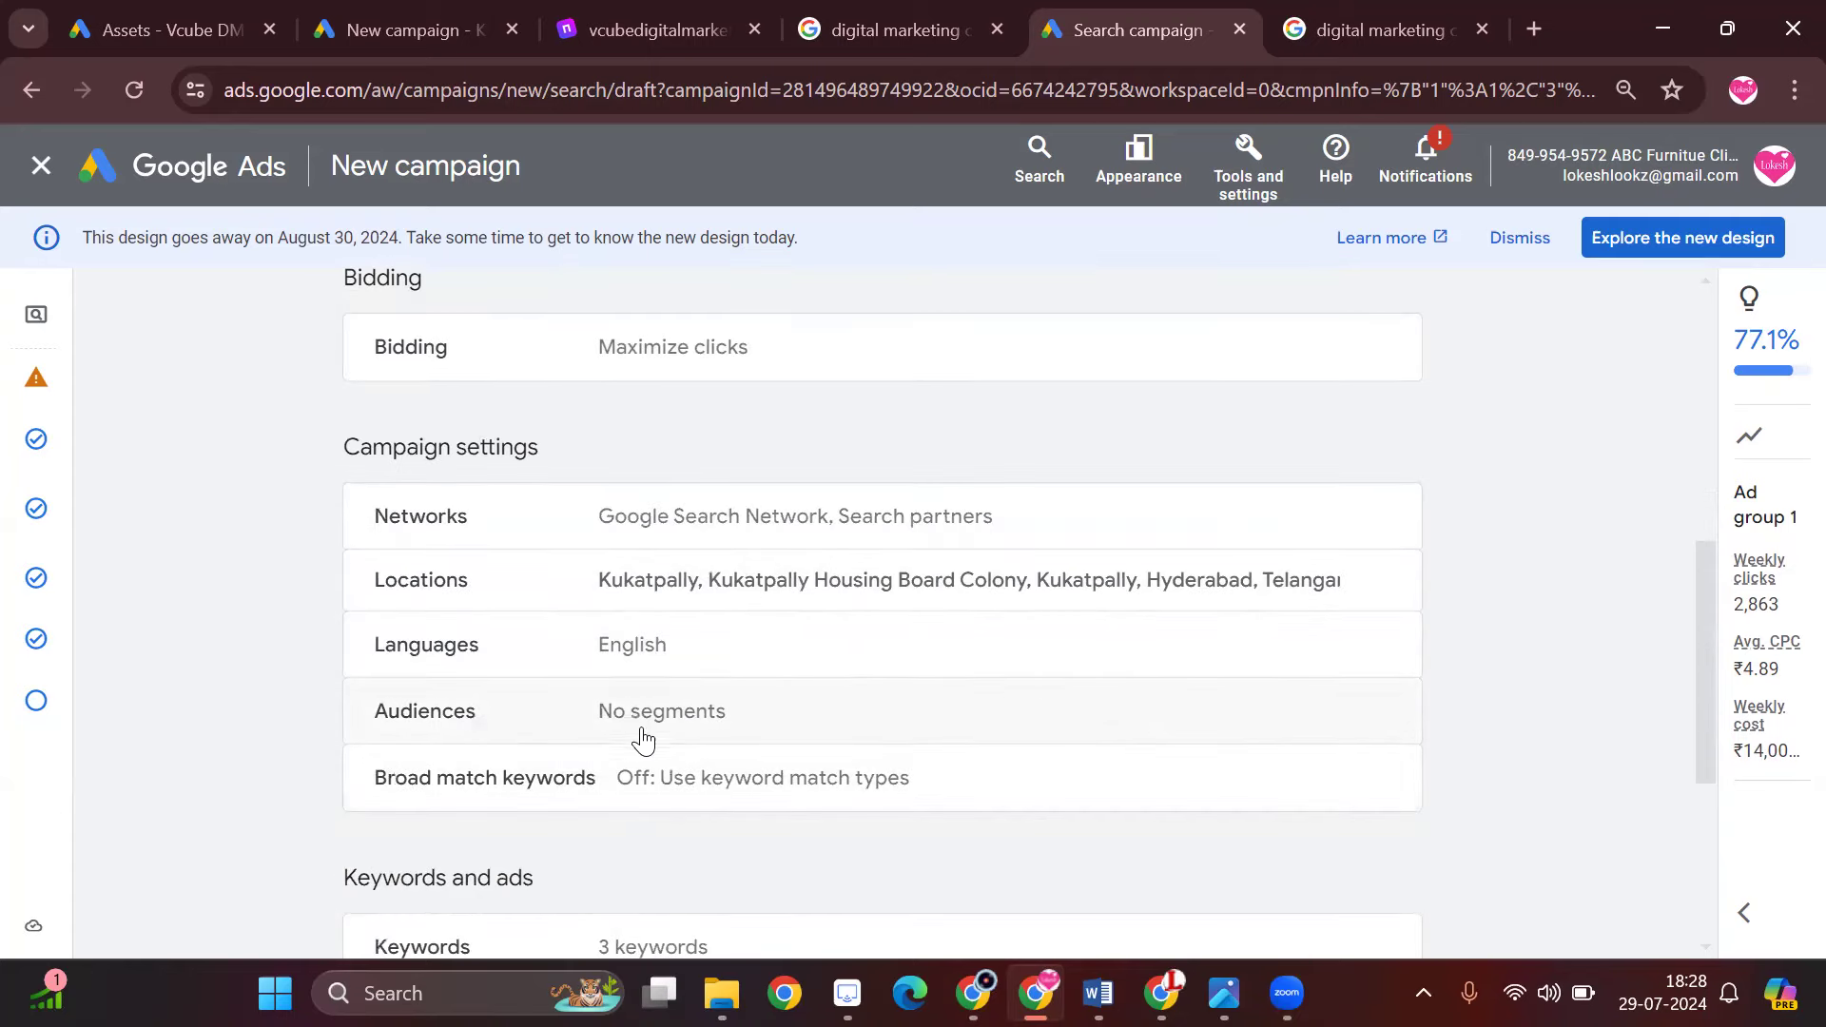
scroll(642, 738, "down", 3)
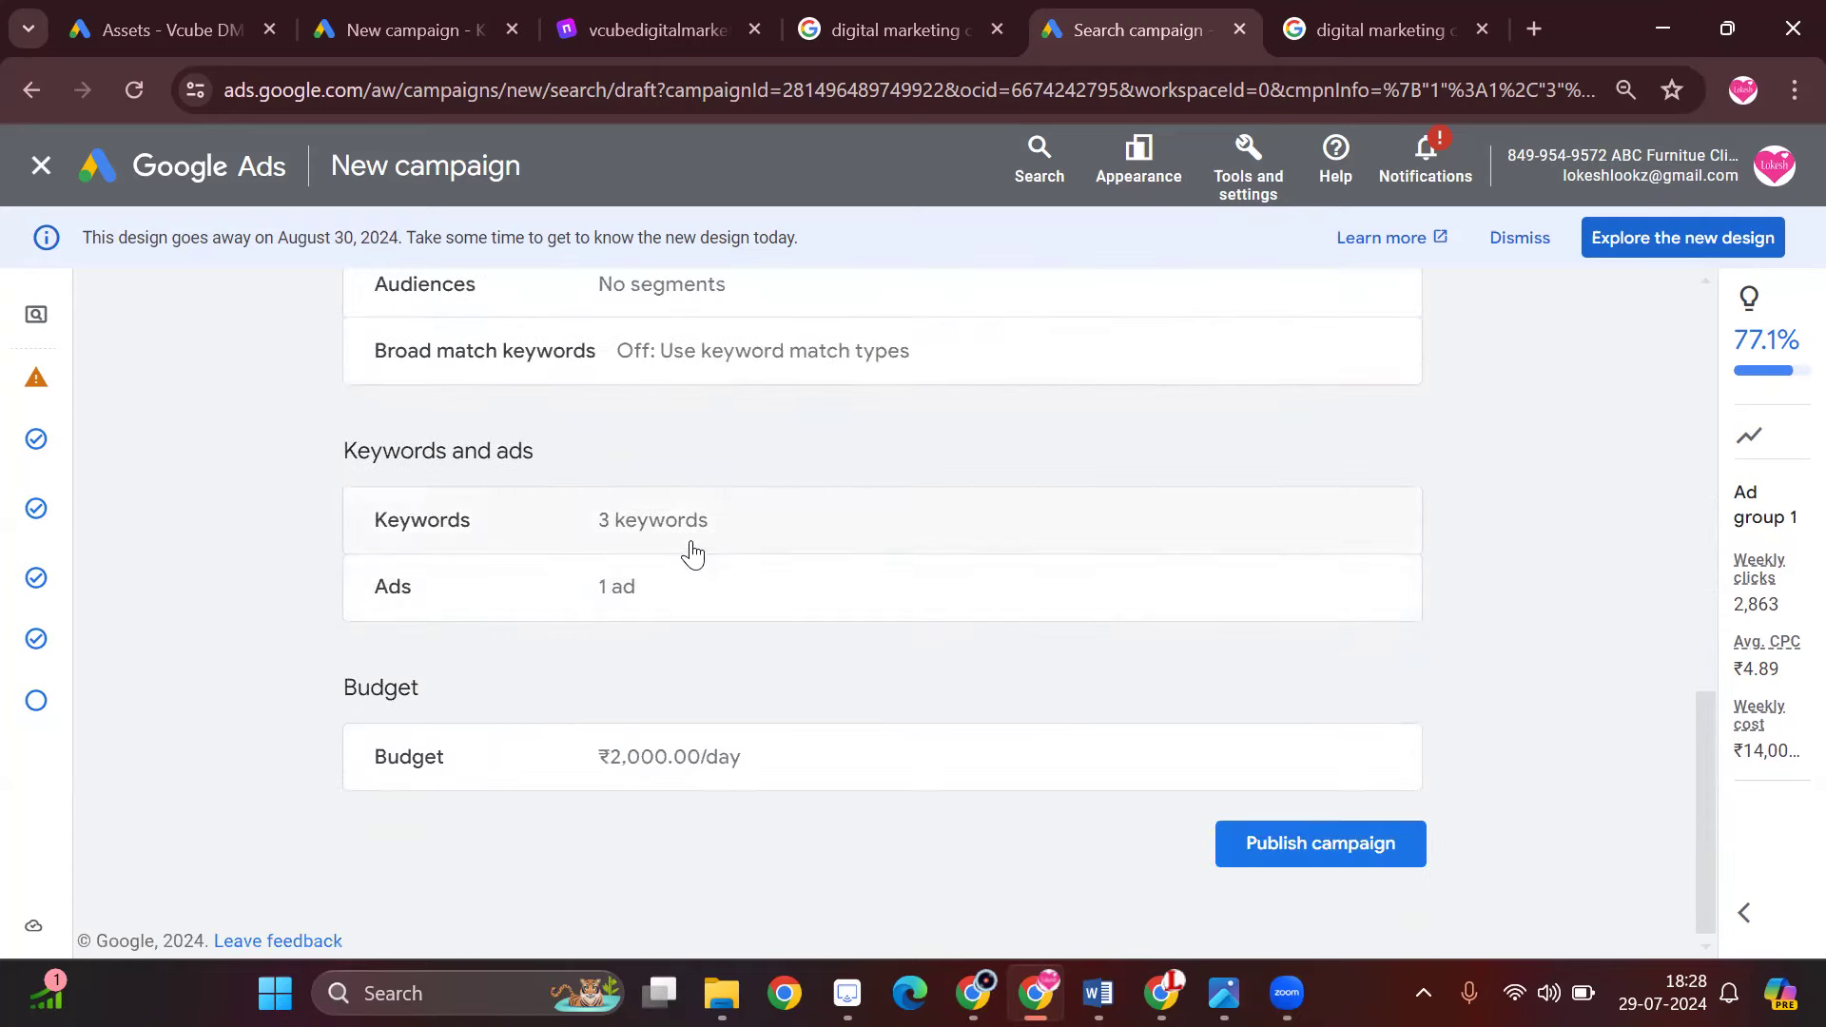
scroll(1031, 776, "down", 1)
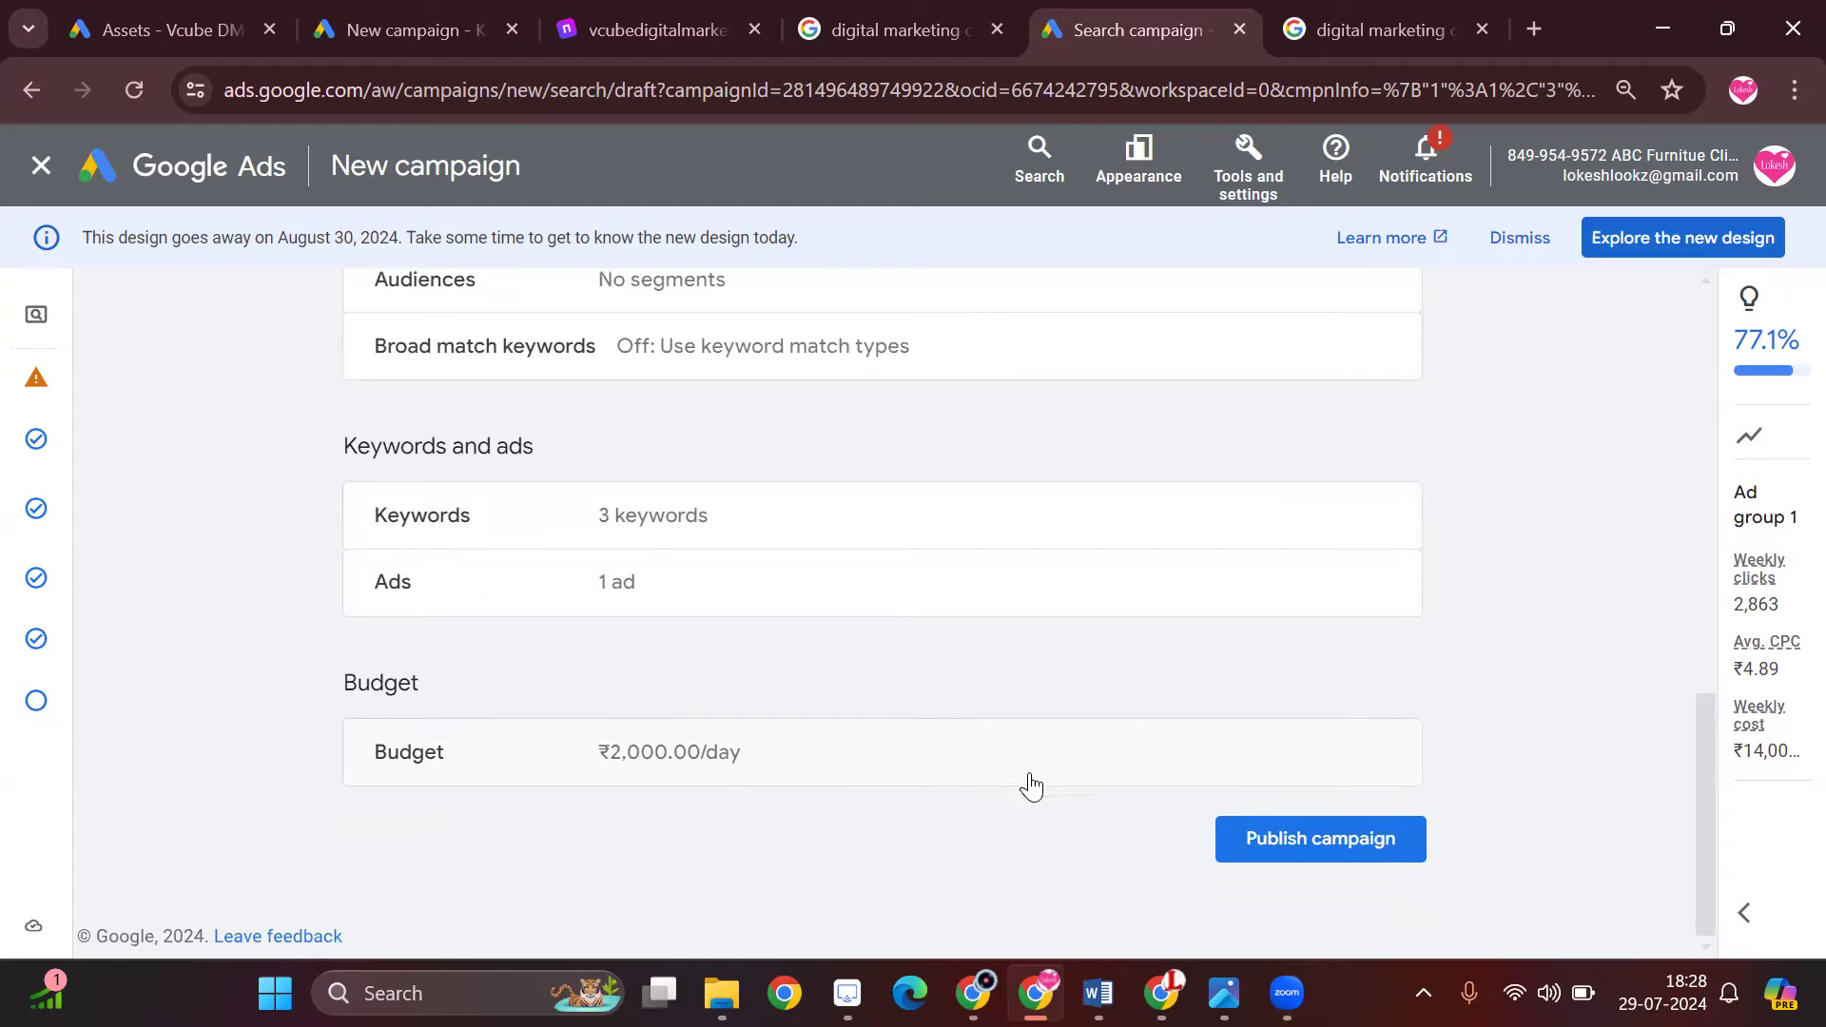
left_click(1329, 859)
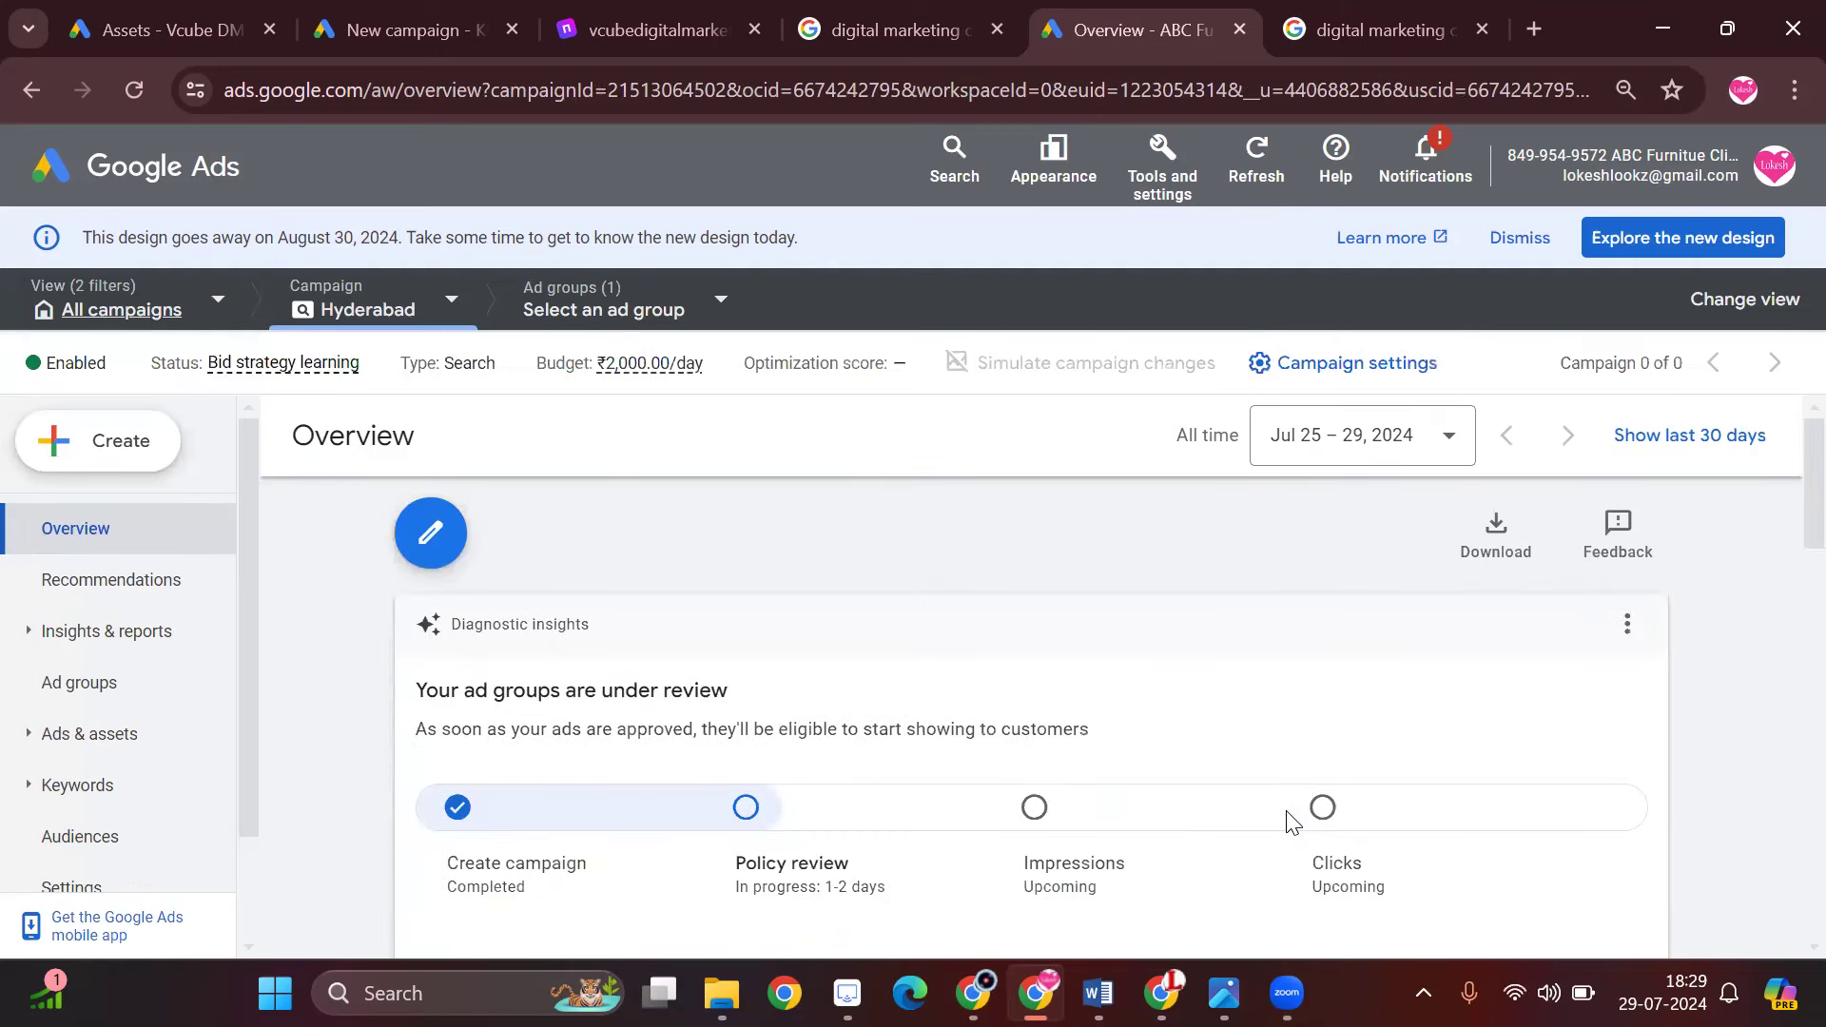
- Examine the published campaign's overview, including its diagnostics, keyword match types, ad and targeted locations
scroll(1208, 737, "down", 3)
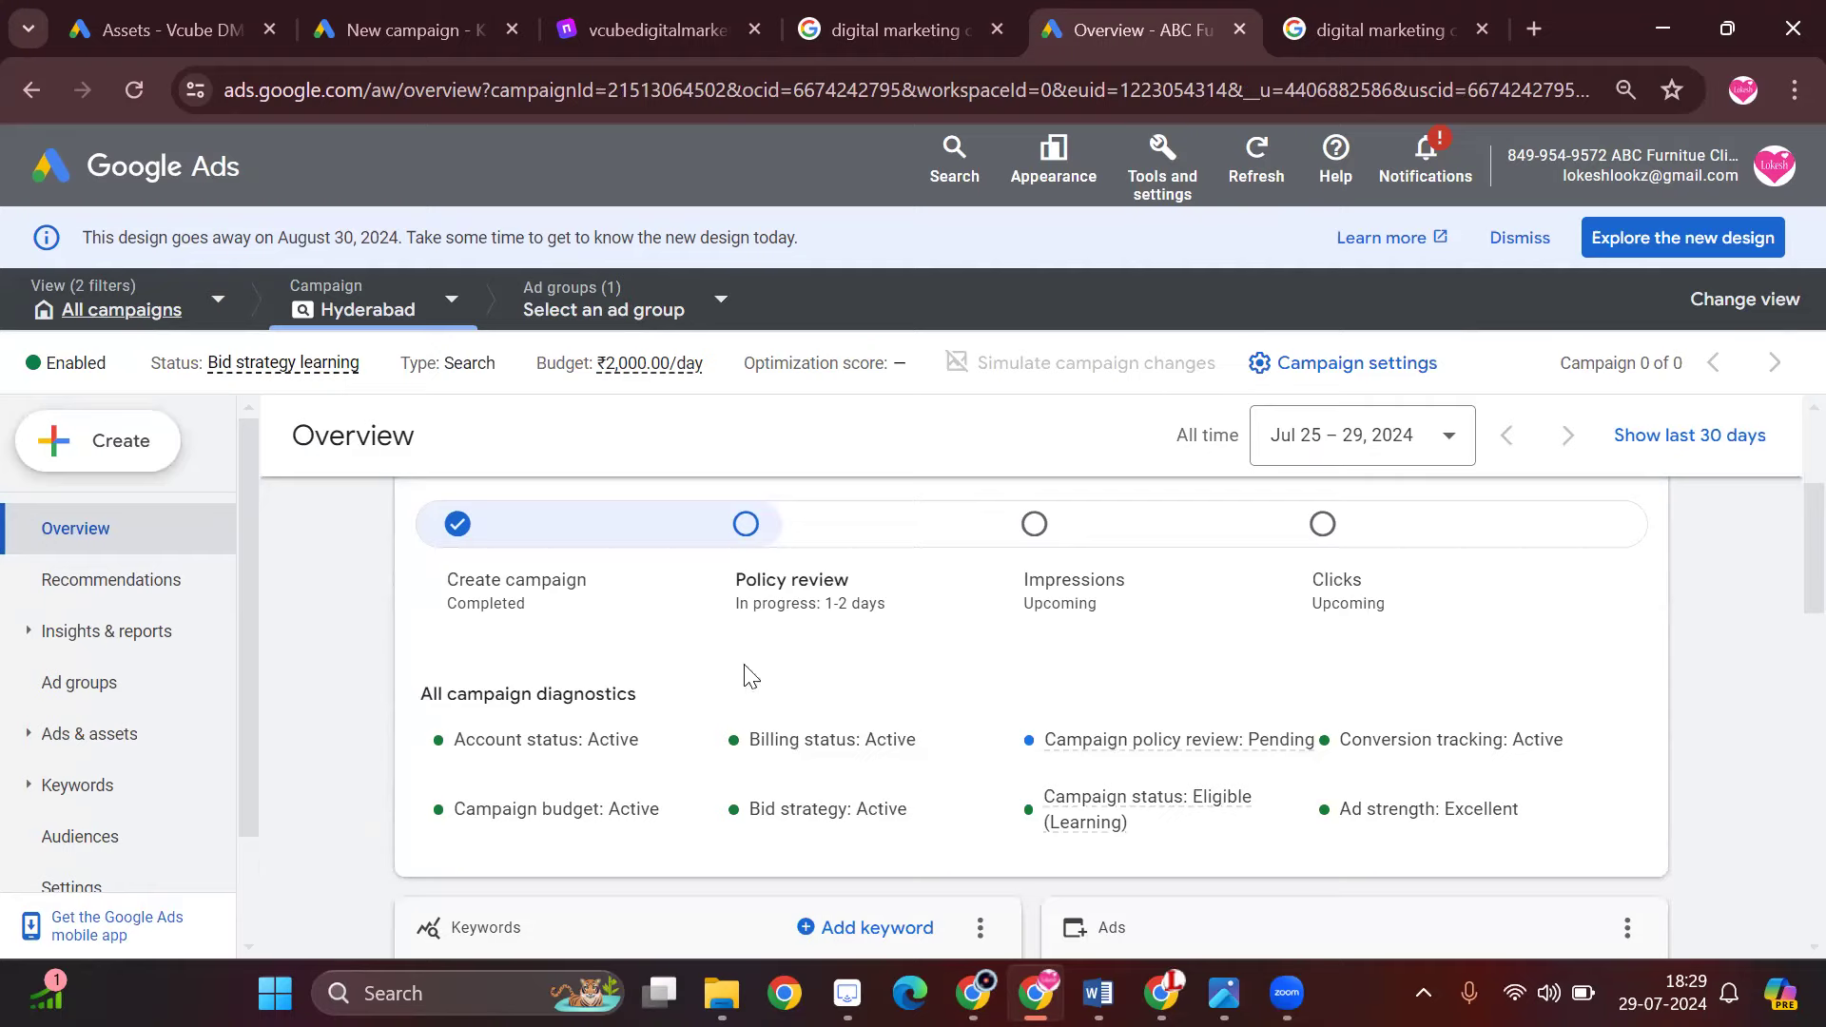
scroll(915, 569, "down", 3)
scroll(915, 568, "down", 4)
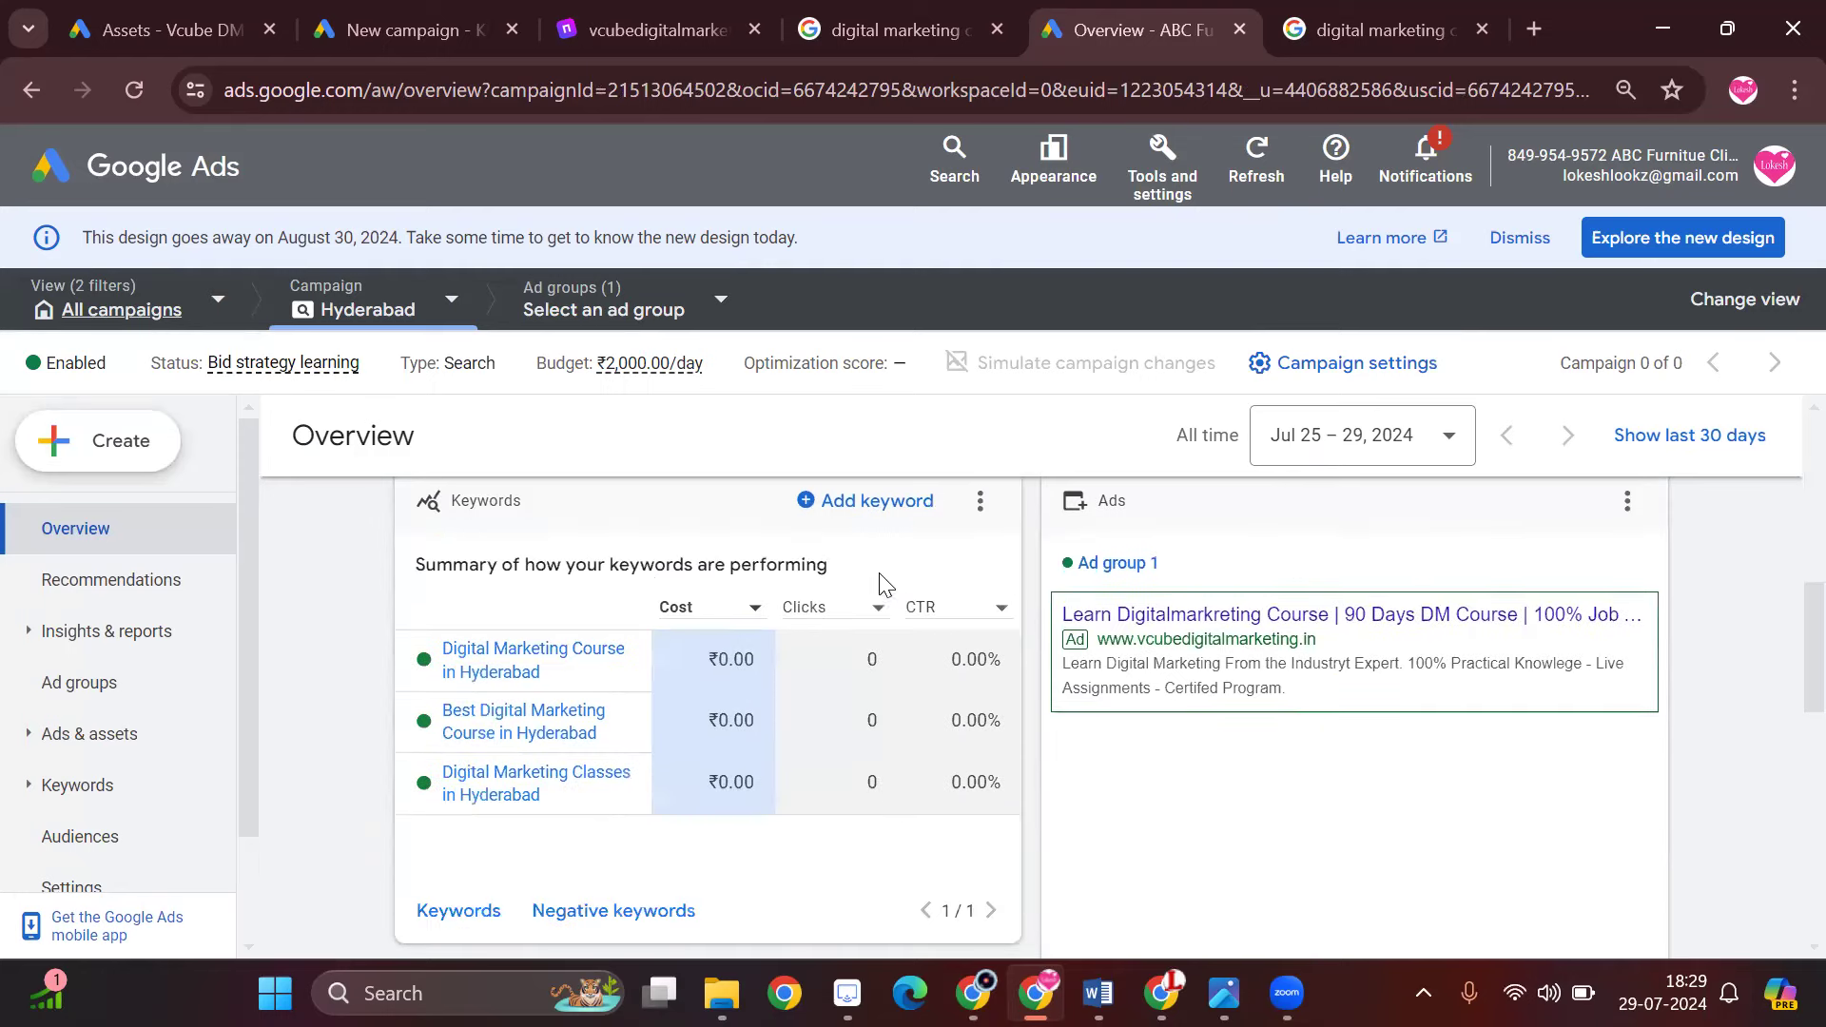
scroll(876, 627, "up", 3)
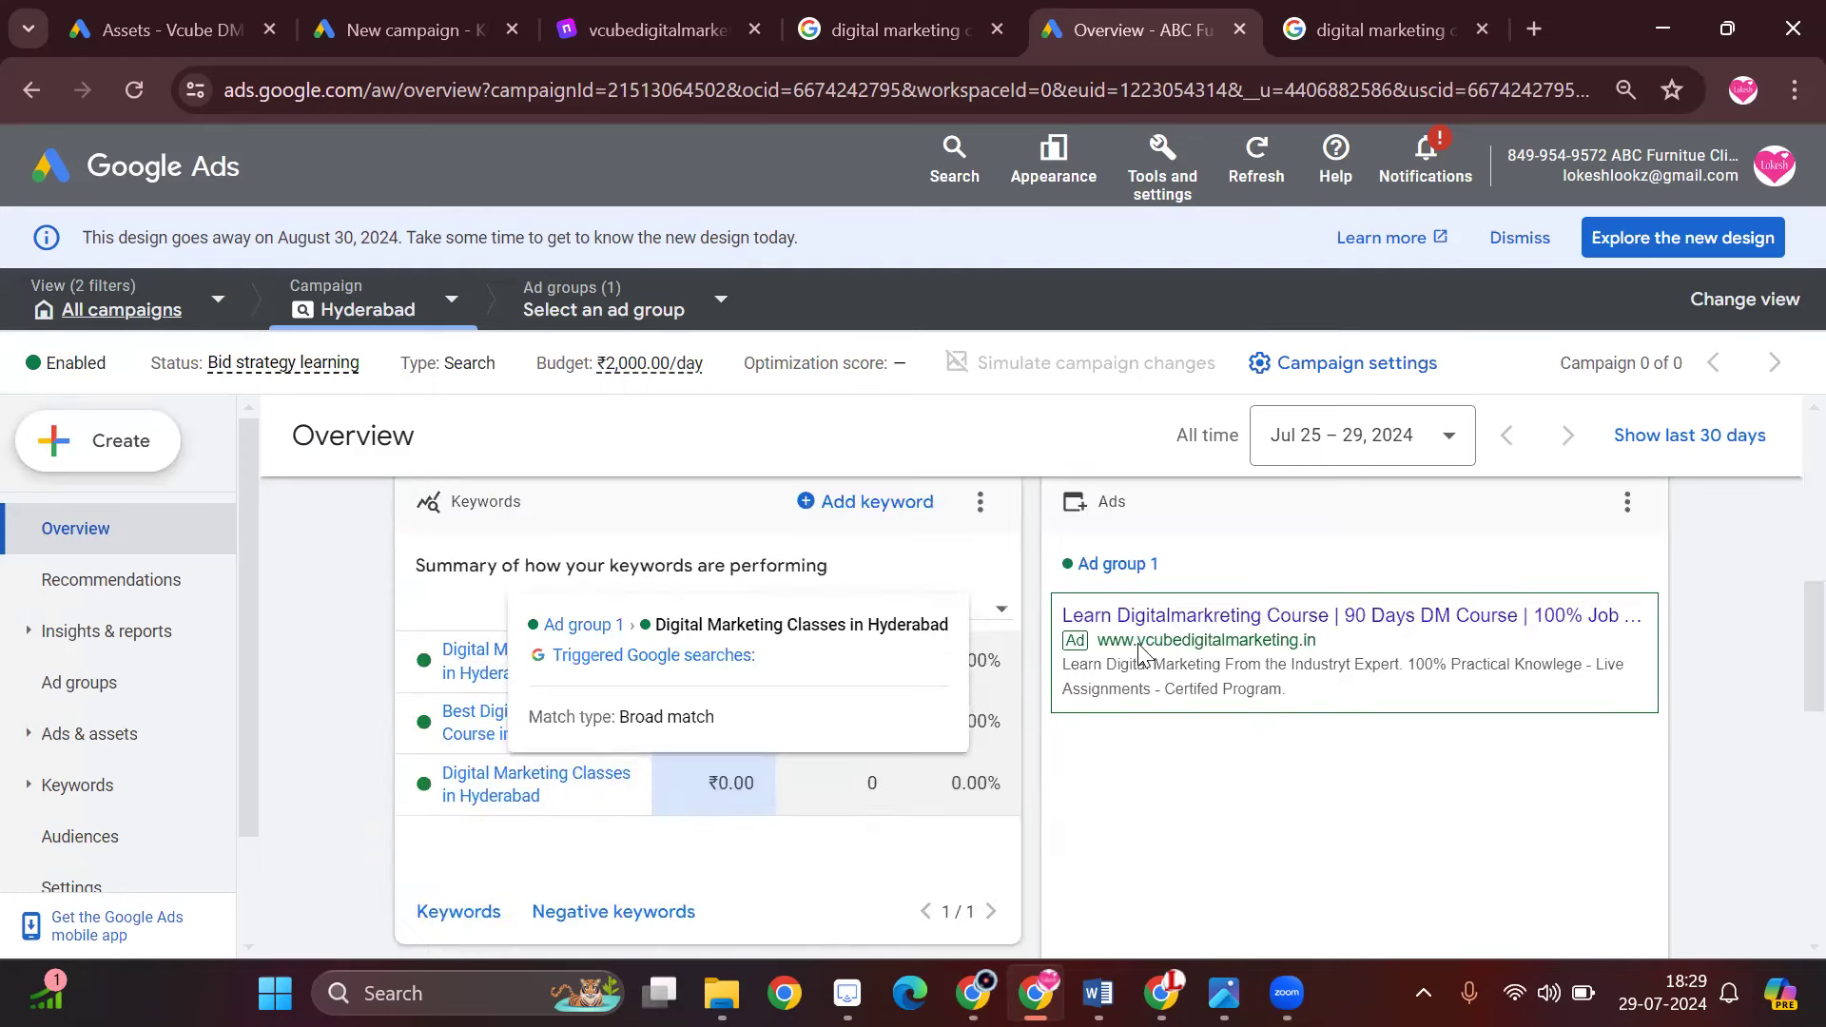
mouse_move(1112, 642)
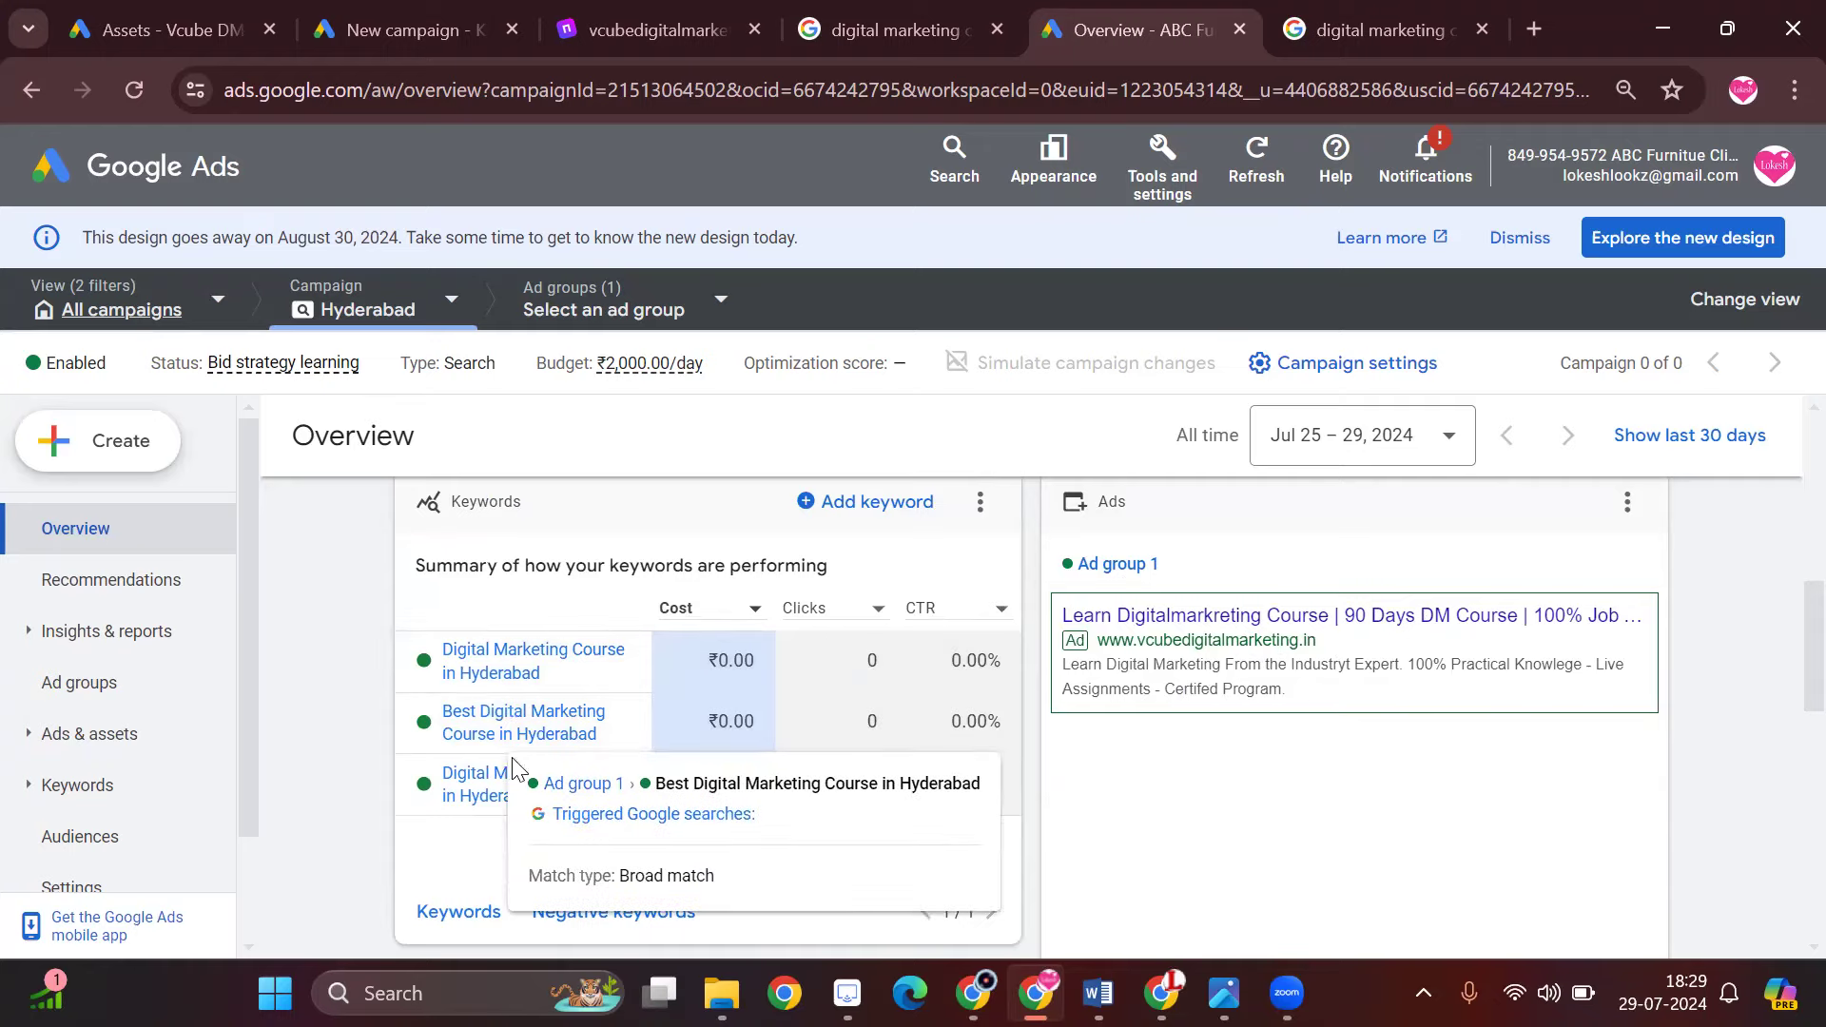
mouse_move(525, 666)
scroll(894, 761, "down", 7)
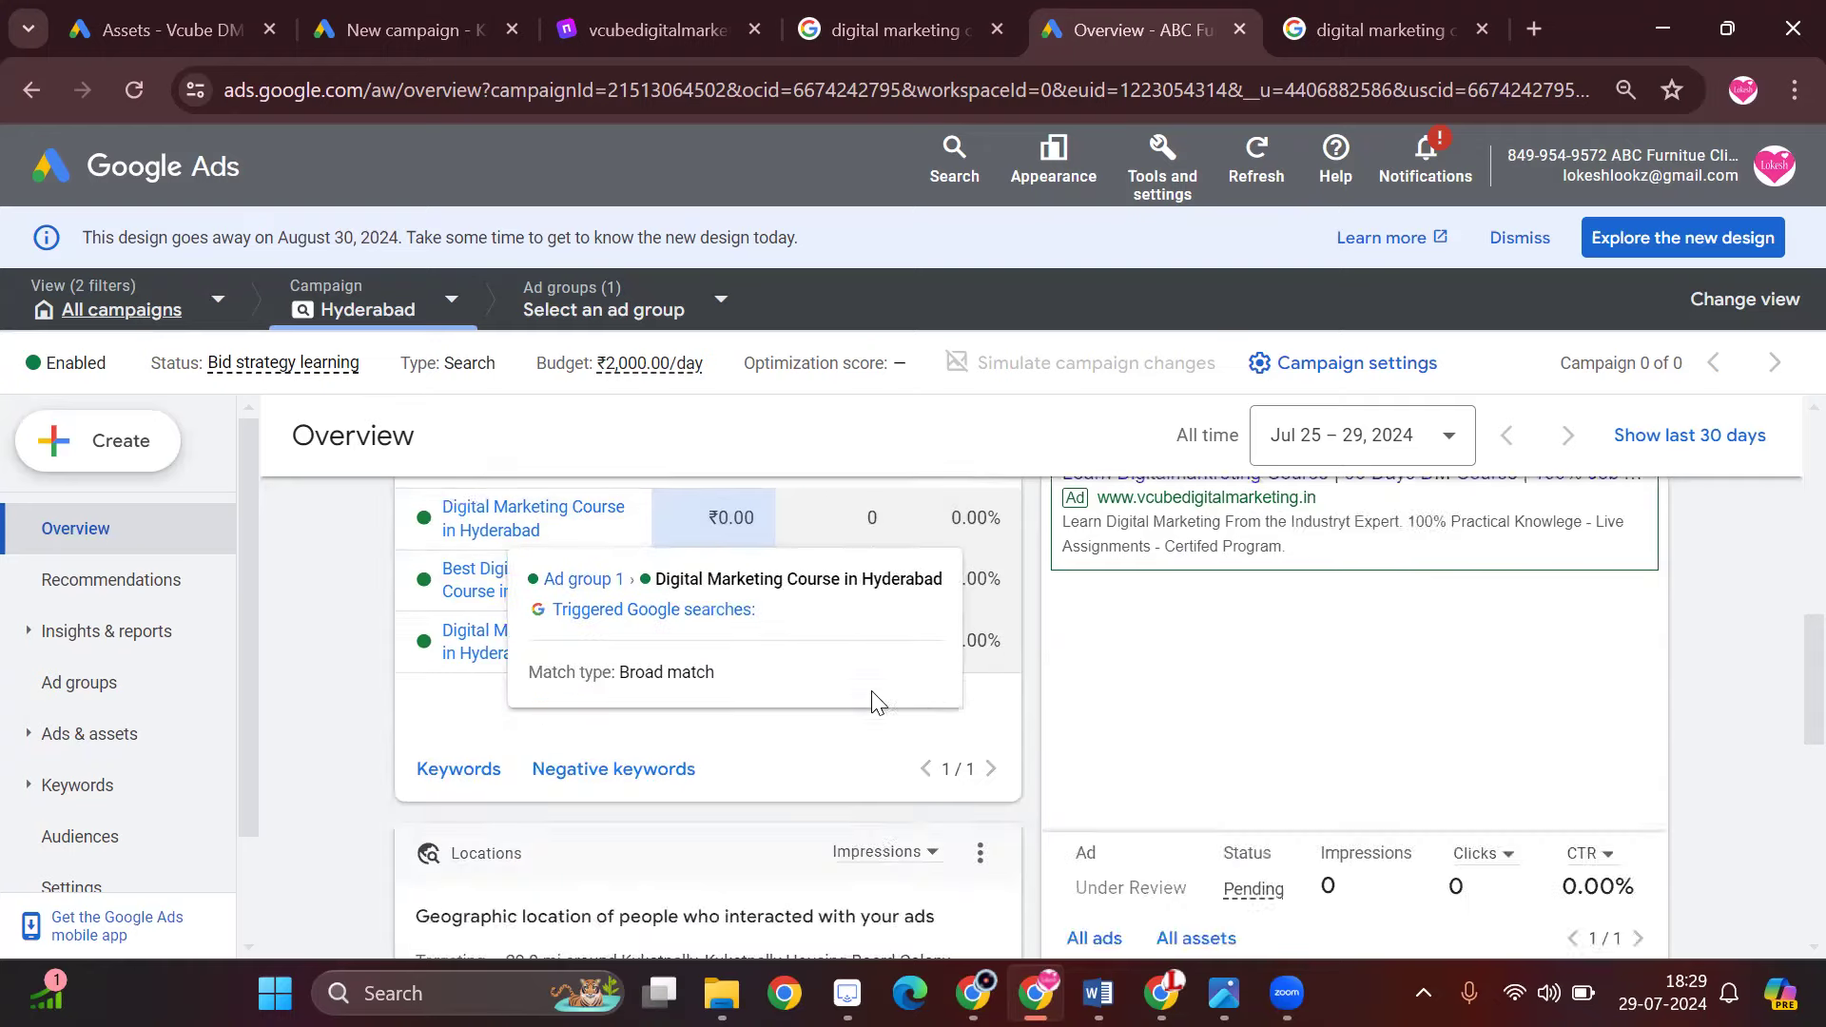
scroll(877, 728, "down", 3)
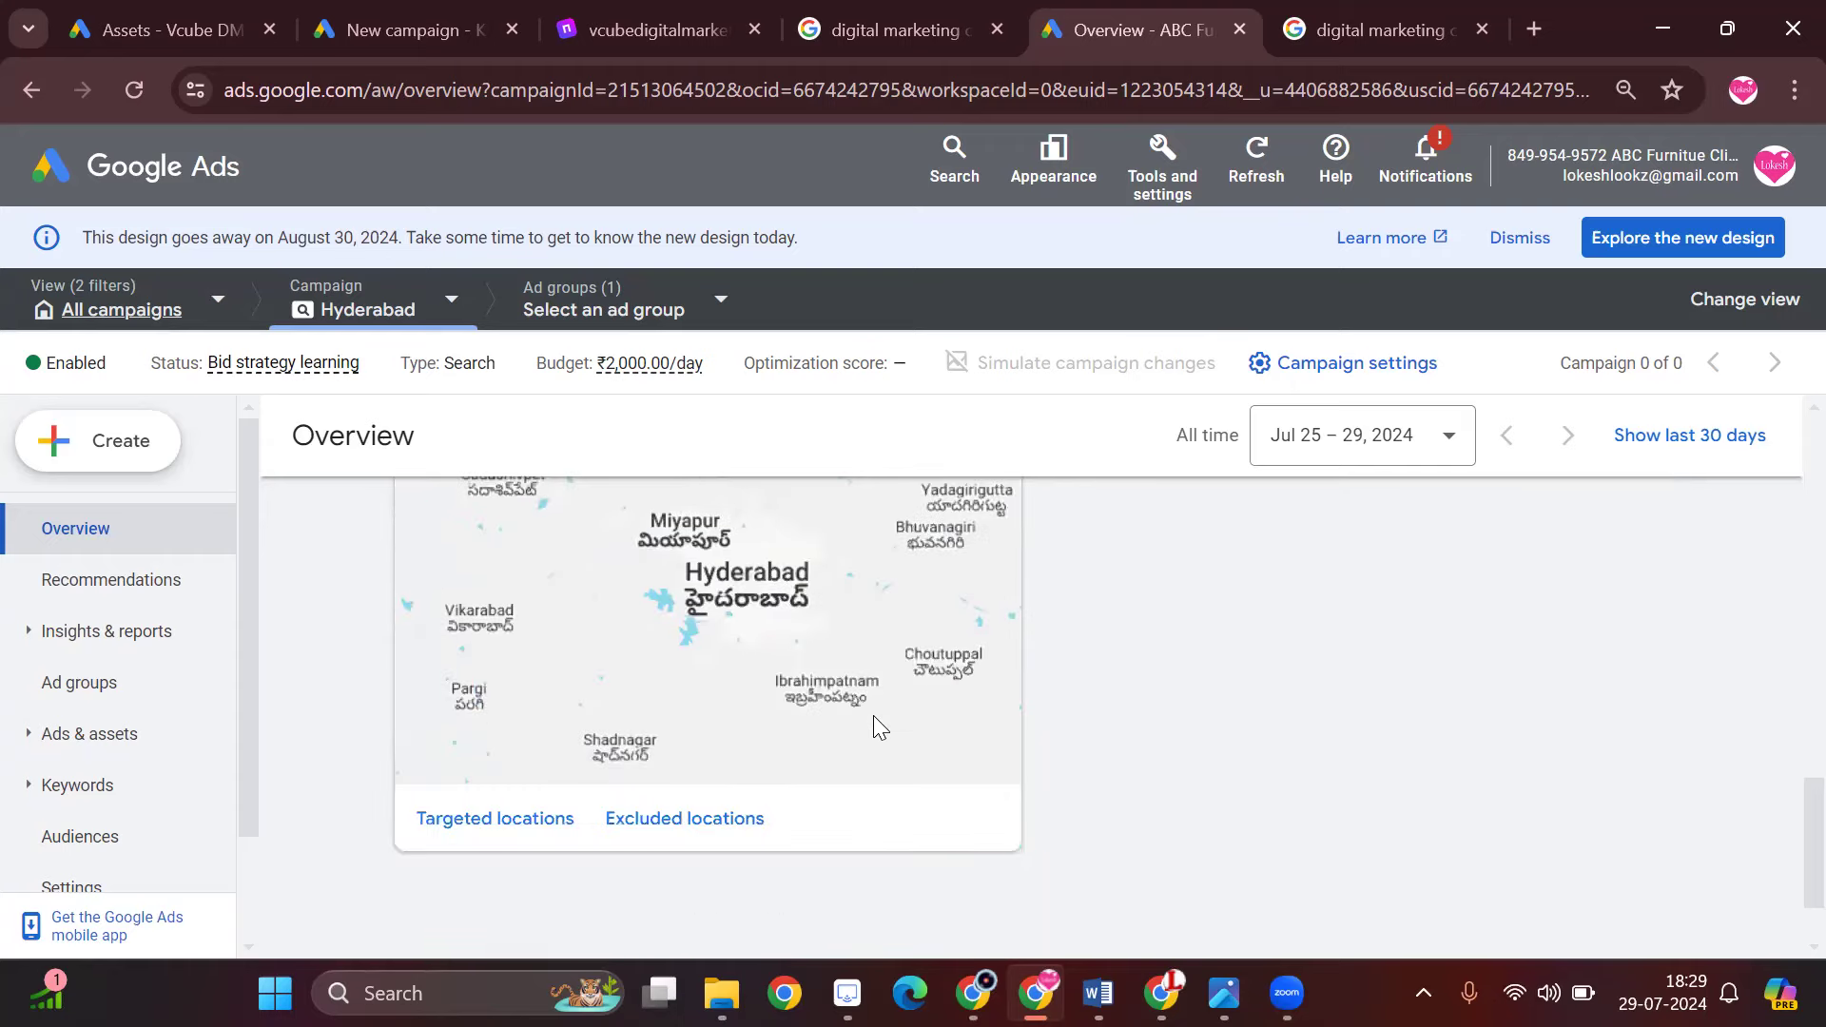
scroll(877, 727, "up", 10)
scroll(877, 727, "up", 5)
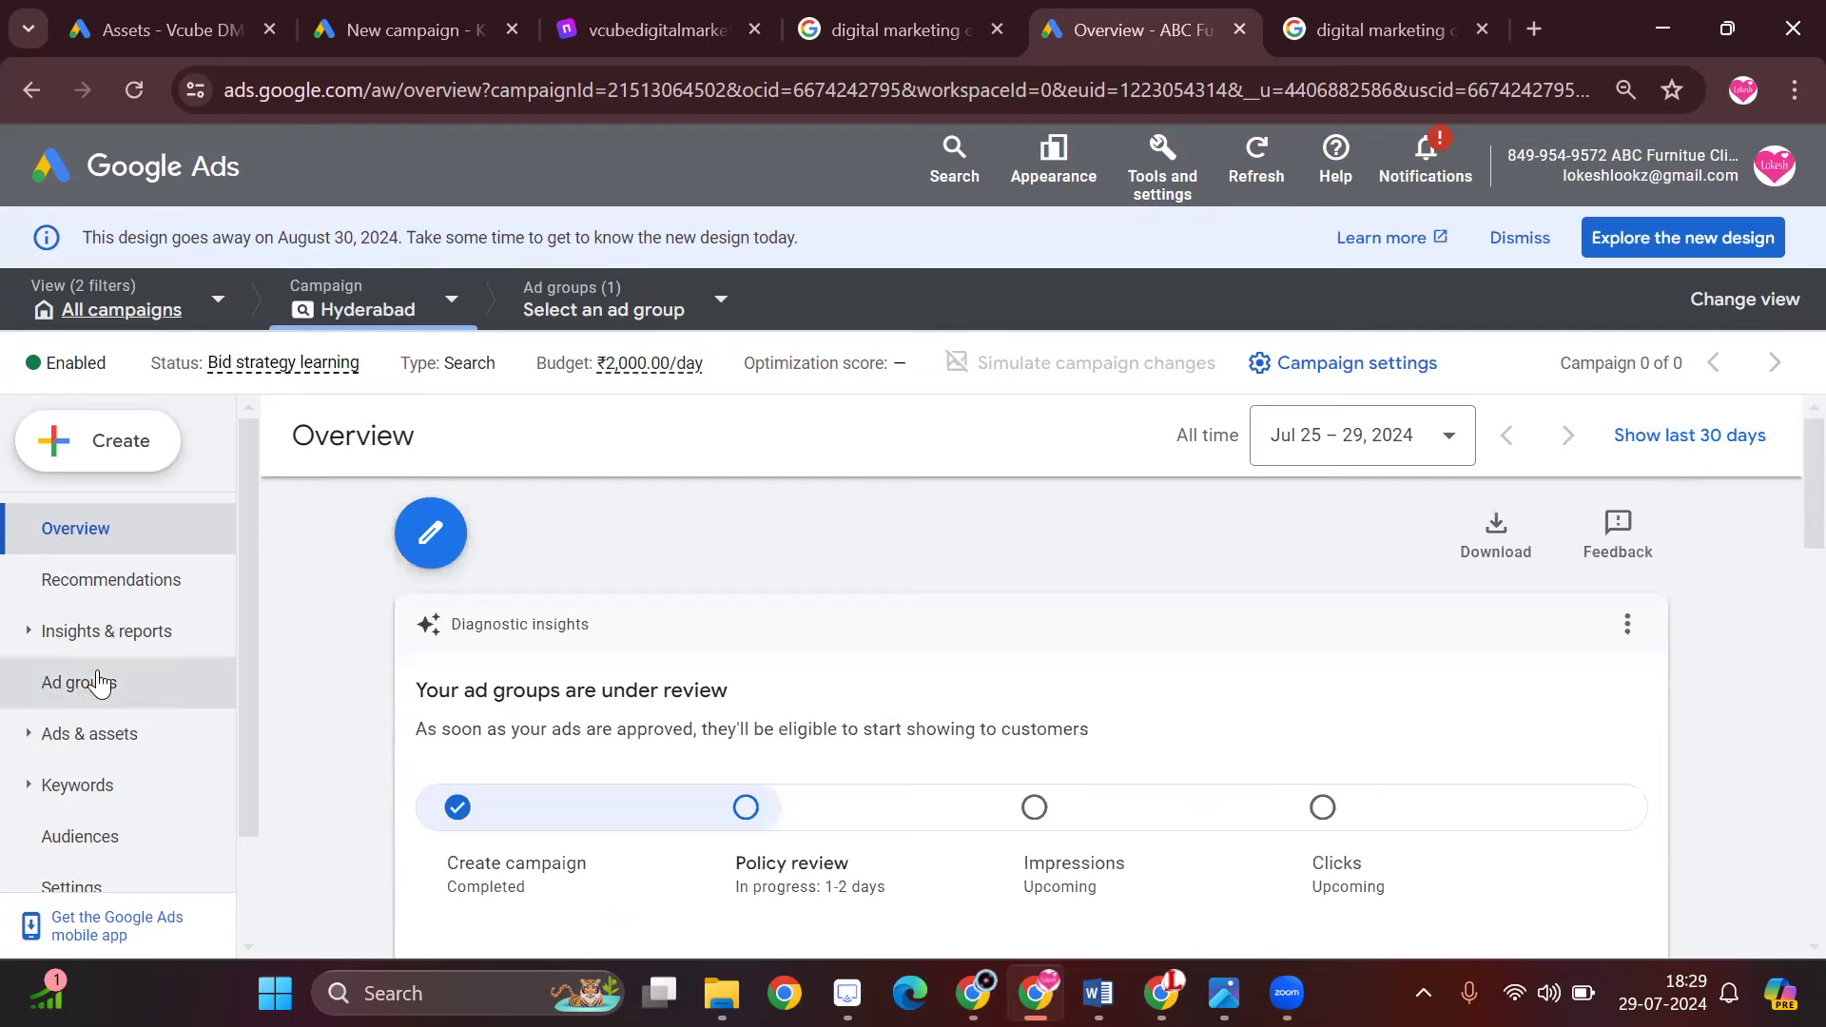
scroll(109, 737, "down", 2)
scroll(105, 763, "up", 2)
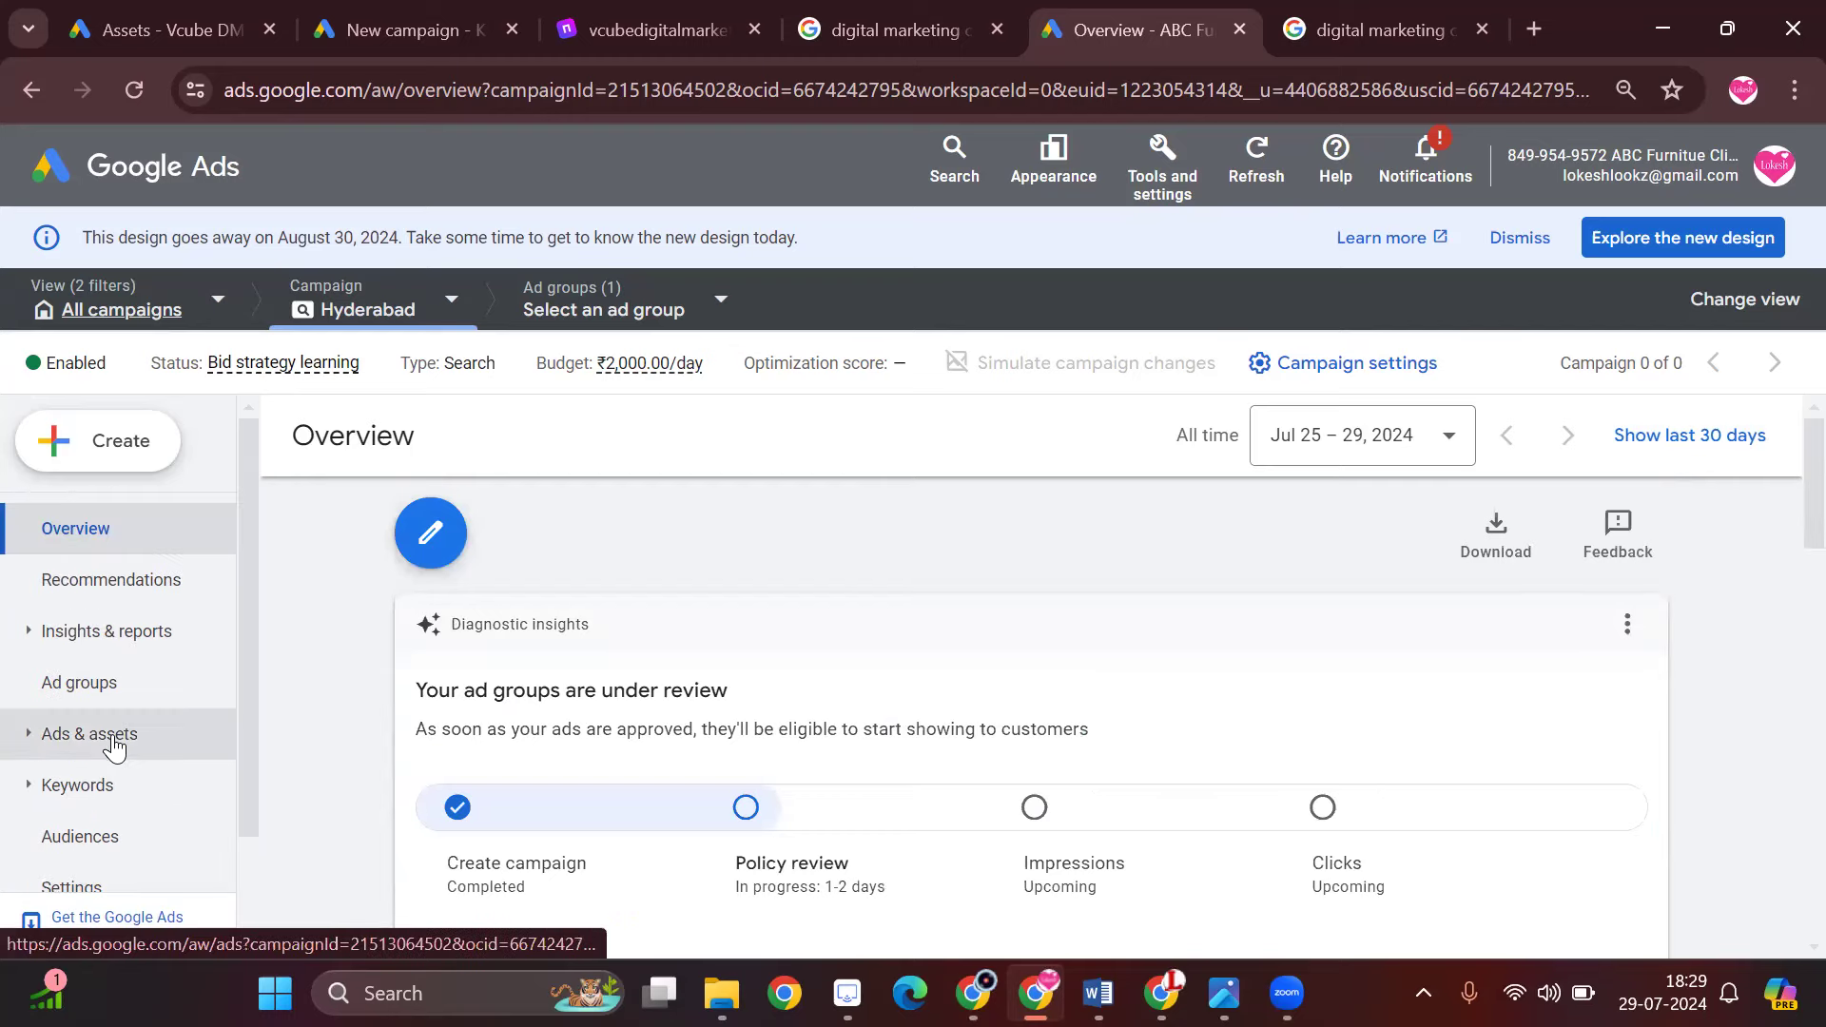
- Open the Hyderabad campaign's list of ads and check the responsive search ad's status
left_click(111, 745)
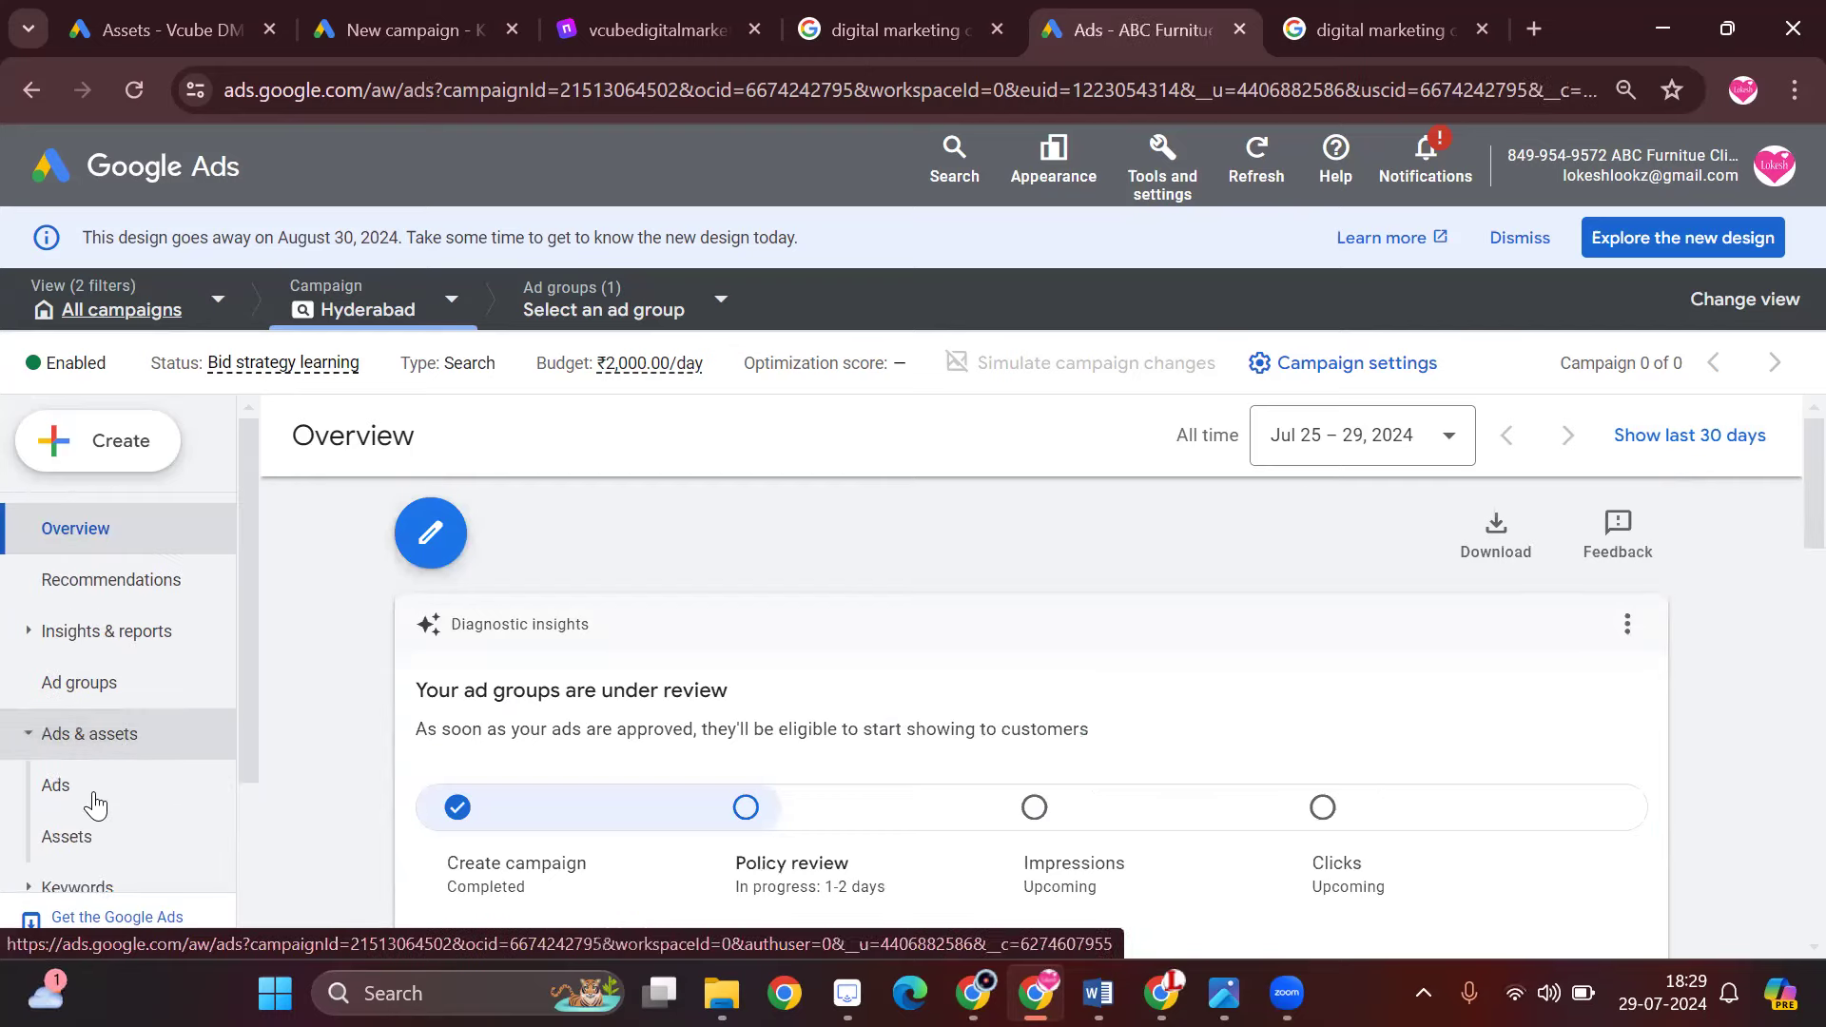
left_click(94, 805)
scroll(1065, 626, "down", 5)
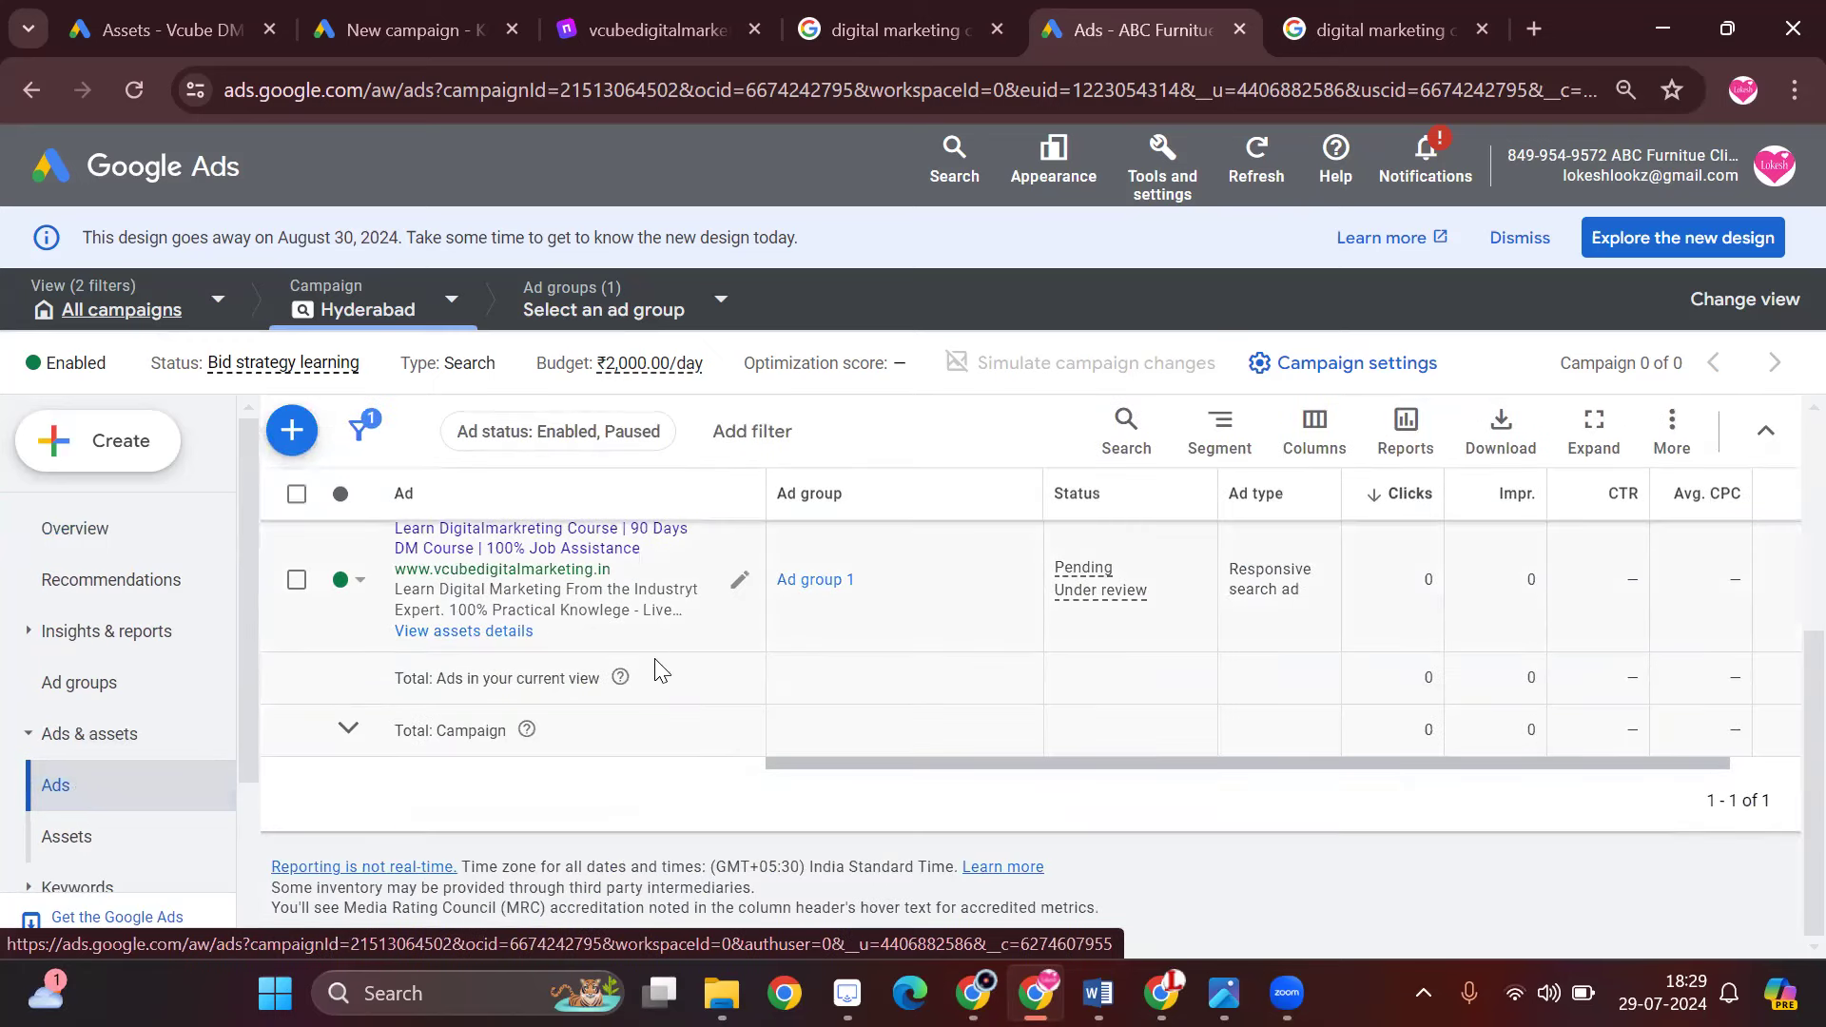
scroll(660, 685, "up", 1)
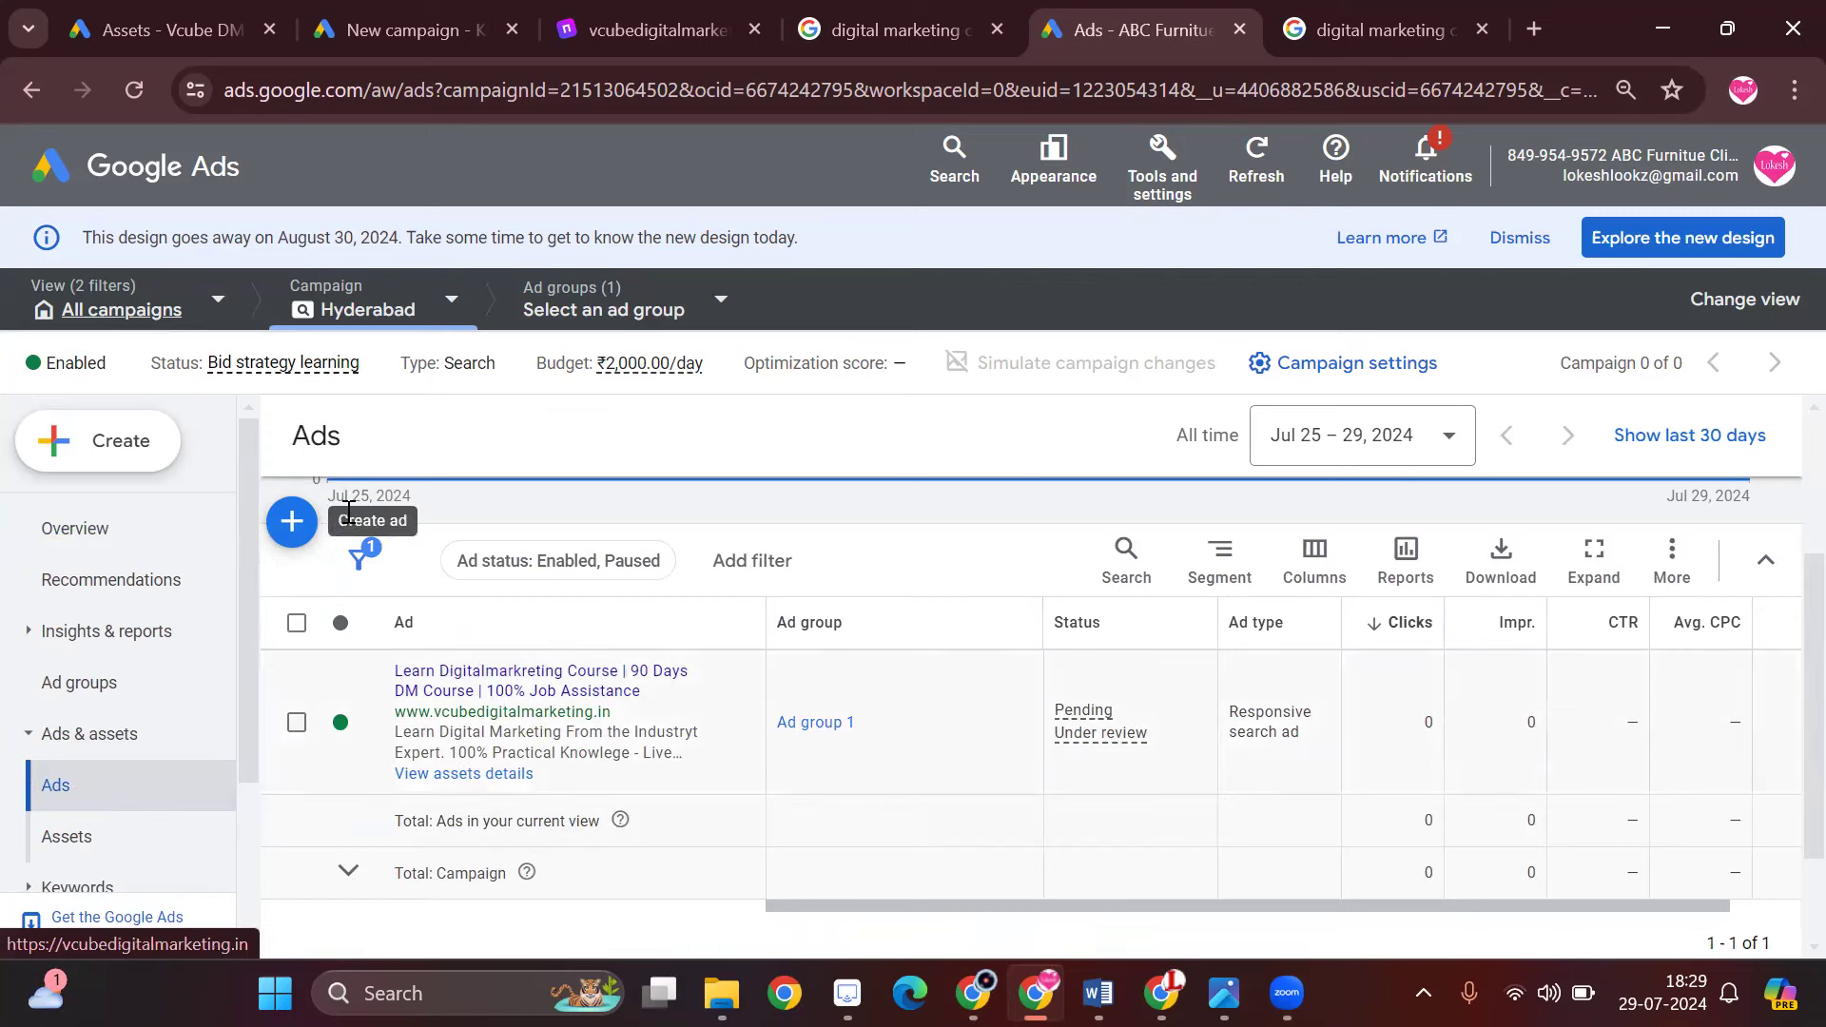
- Rename the campaign's ad group "Ad group 1" as "Digital Marketing" and save the name
left_click(169, 681)
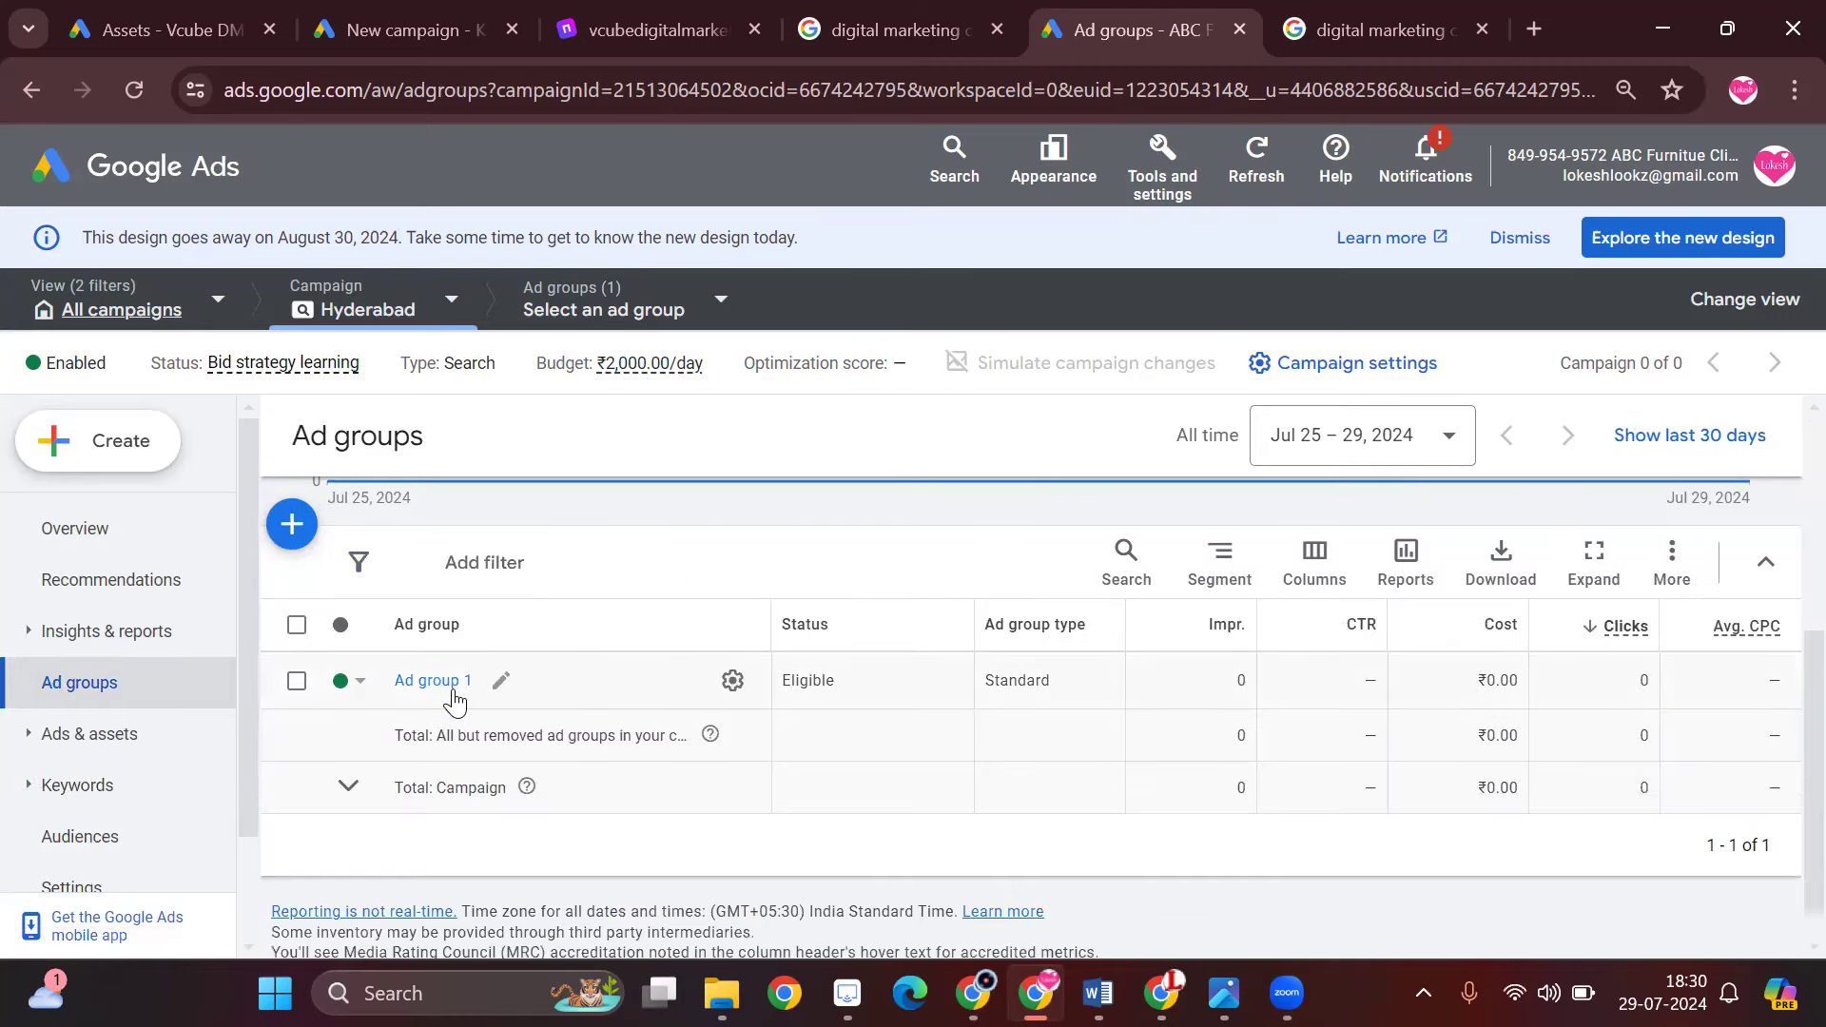
left_click(491, 681)
triple_click(492, 740)
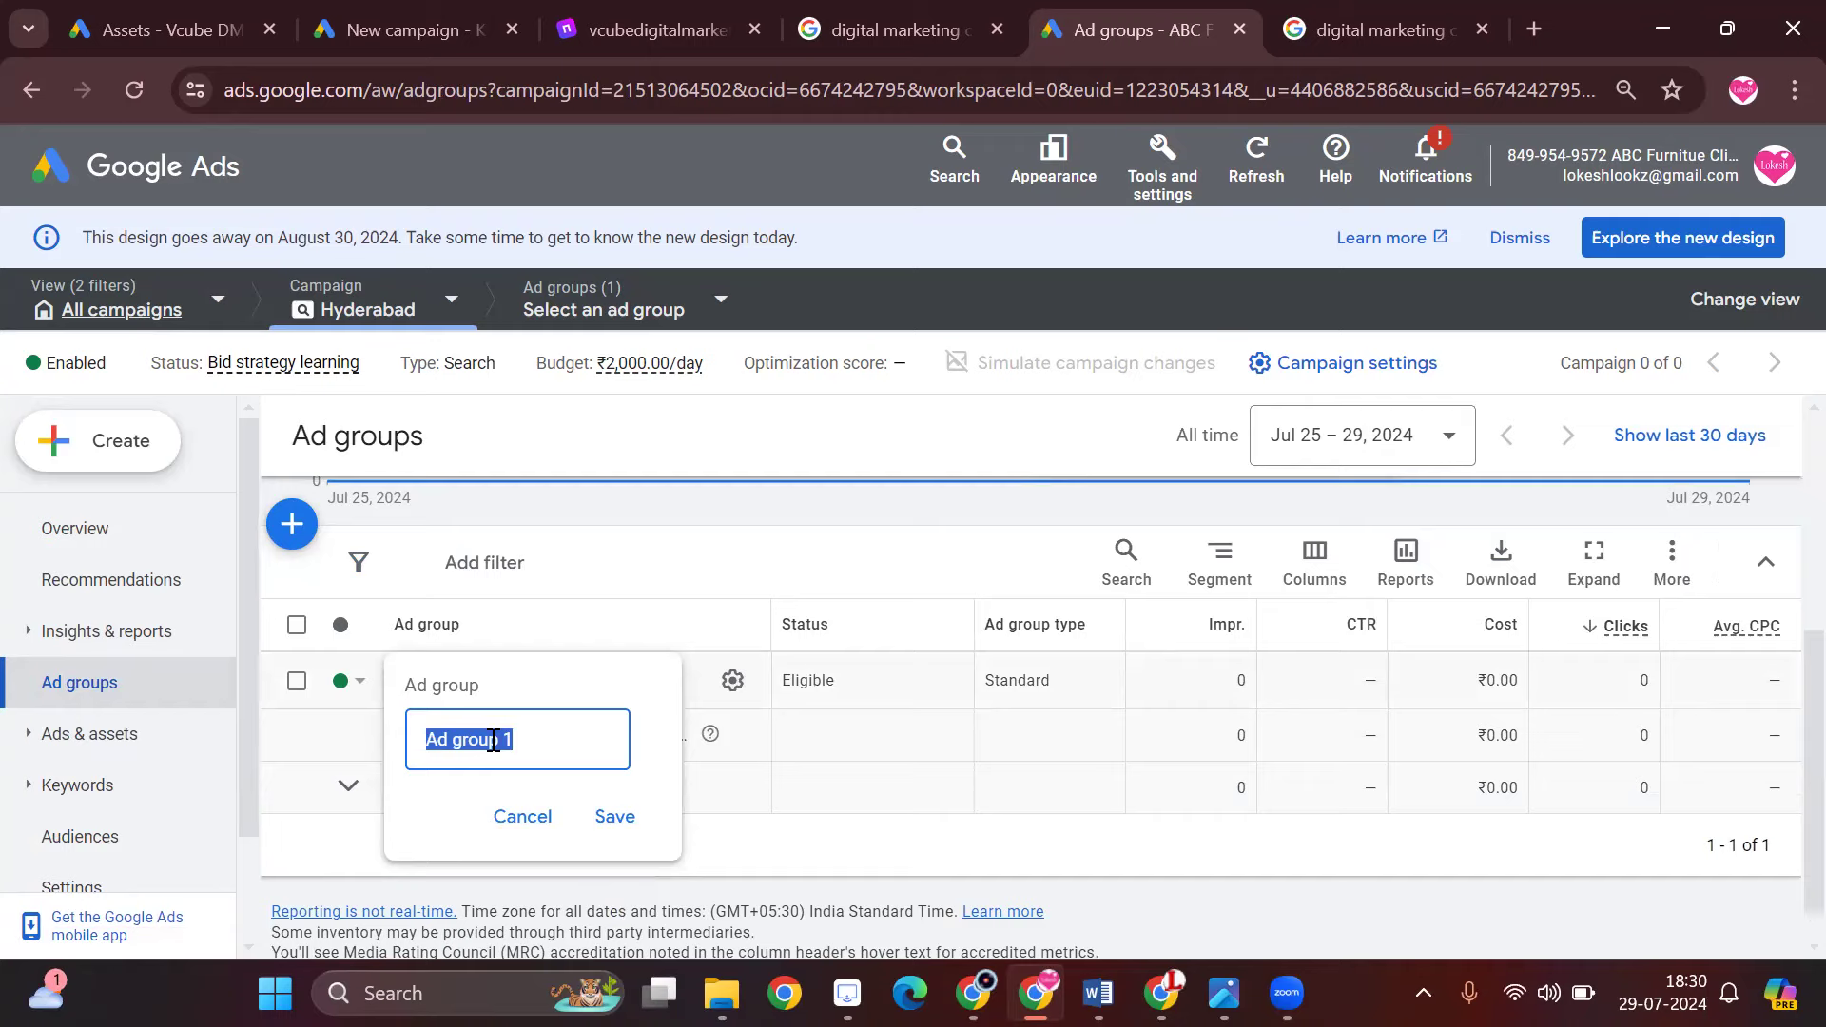
type("D")
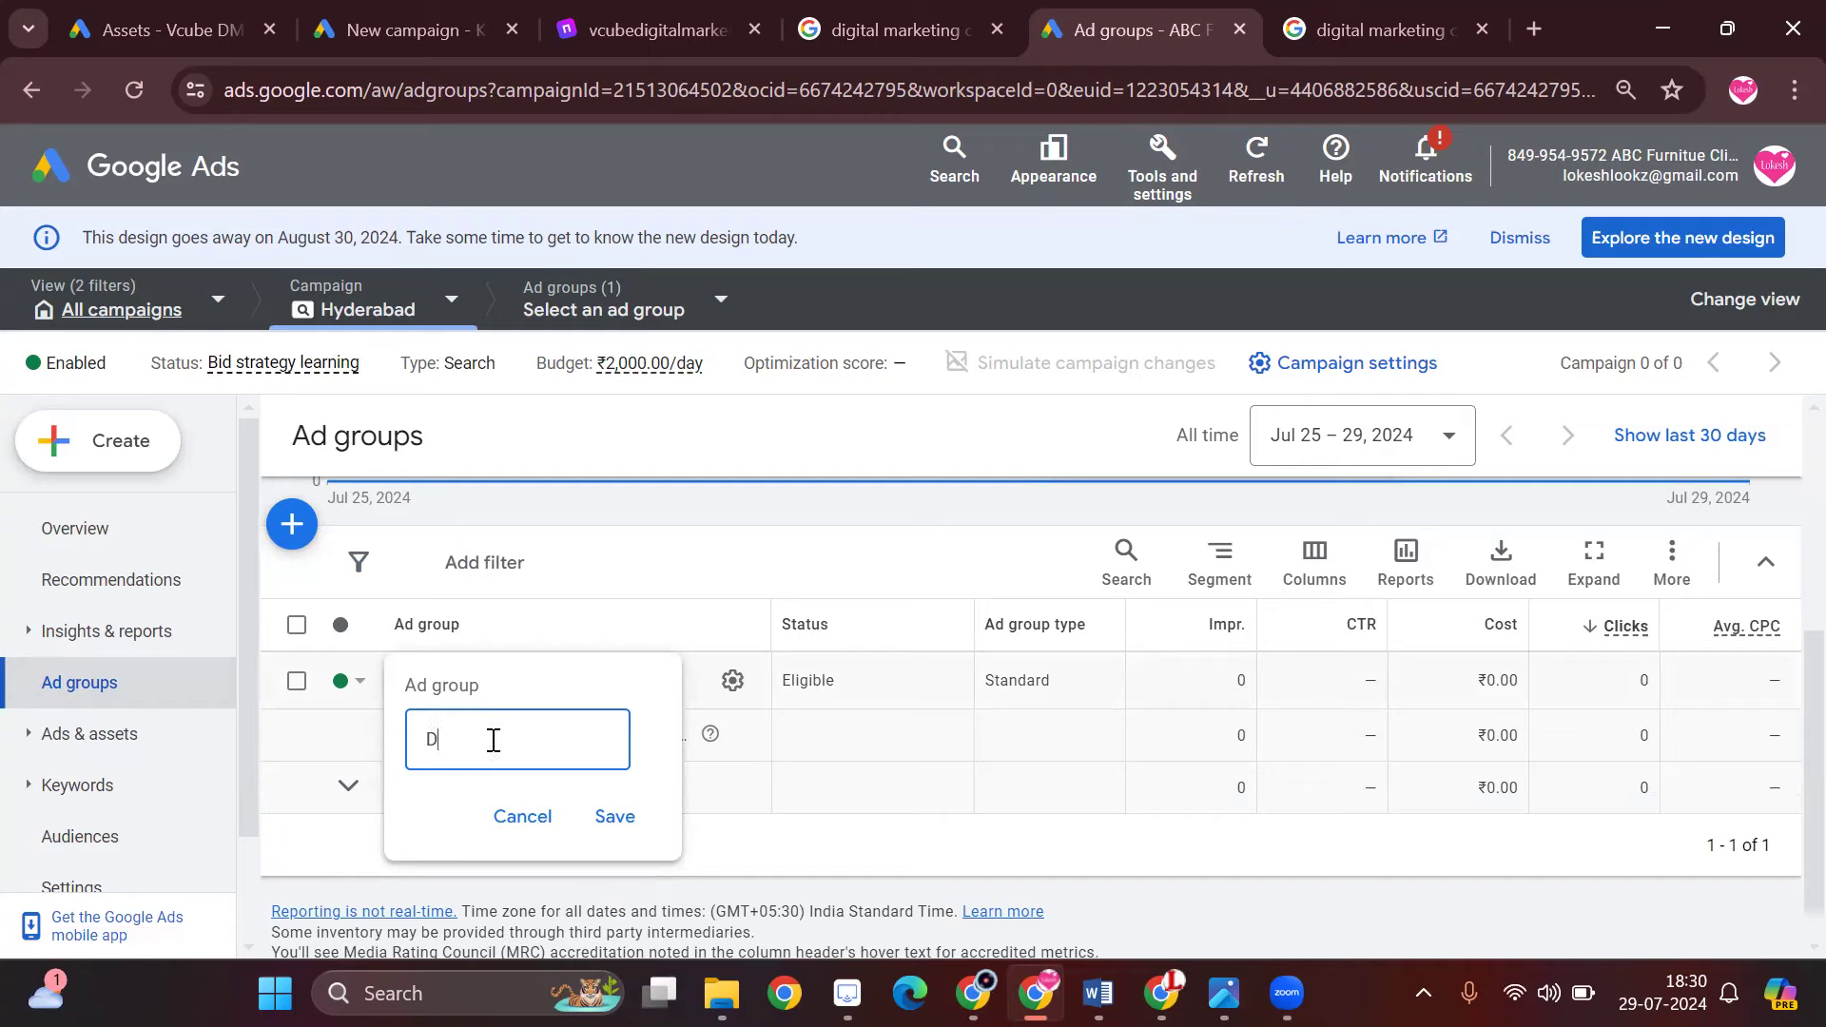
type("igital Marketing")
left_click(620, 820)
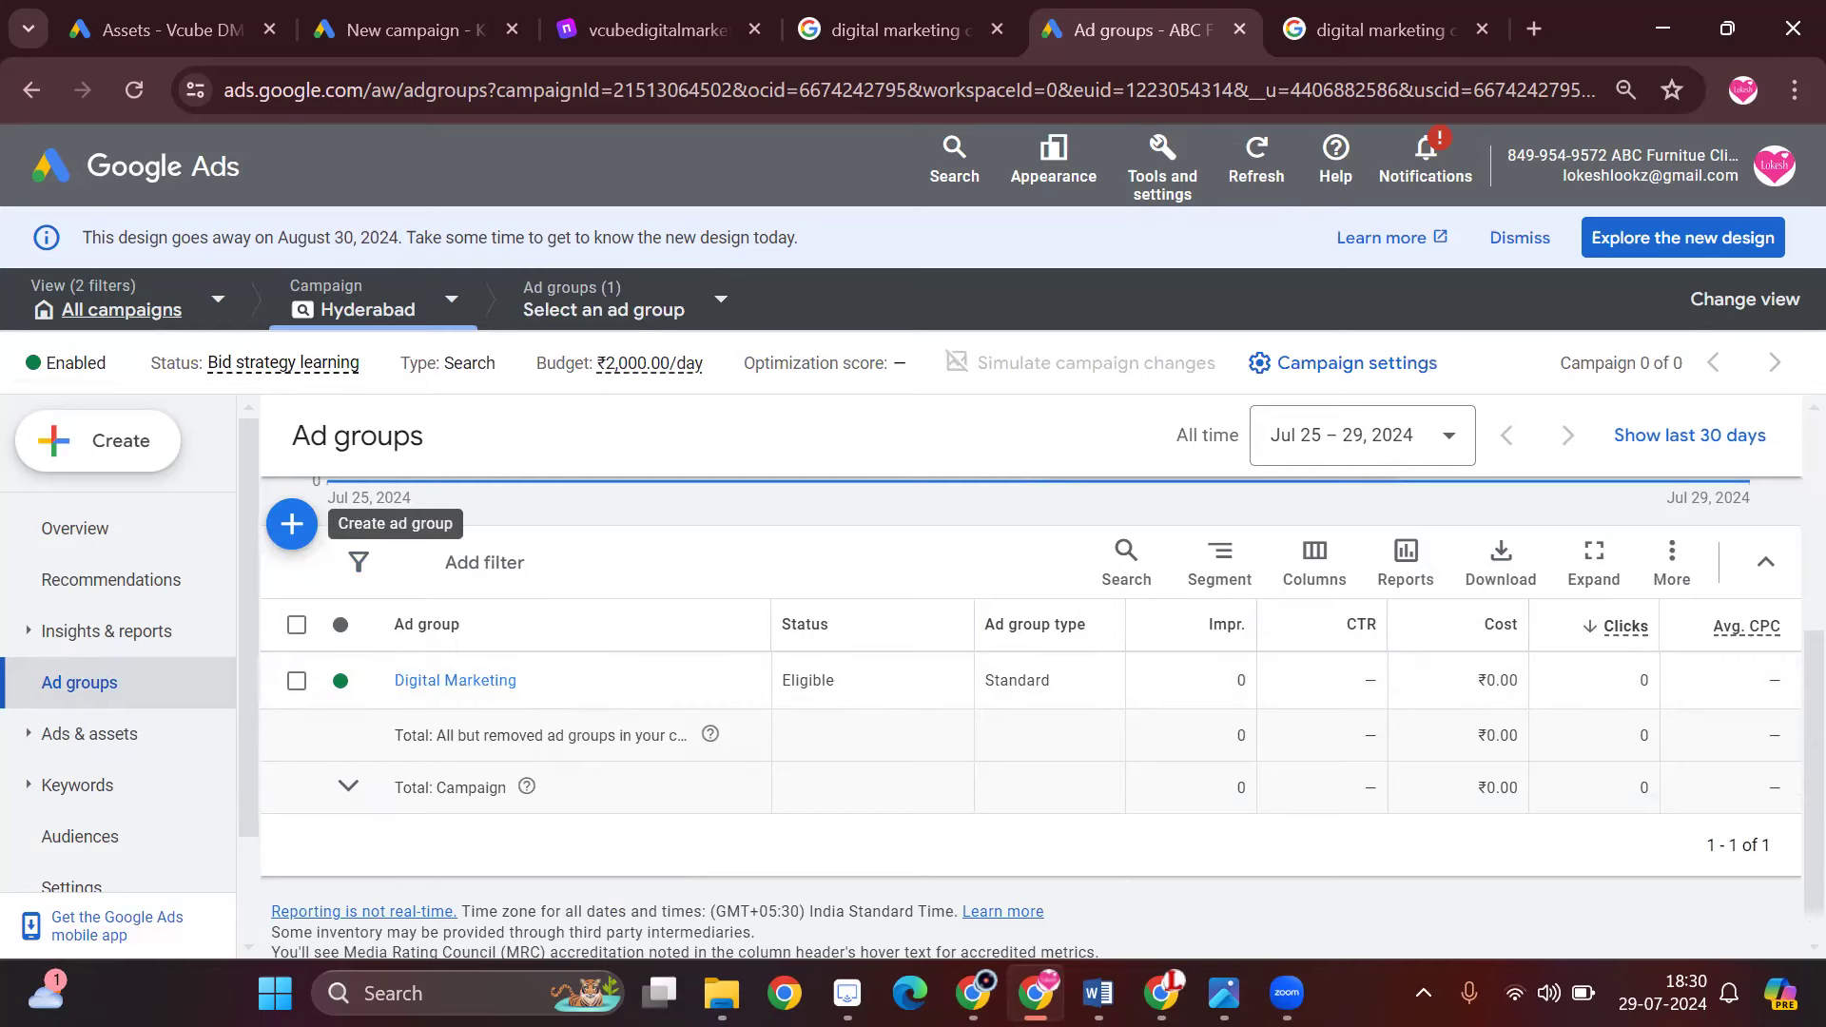
scroll(1313, 514, "up", 4)
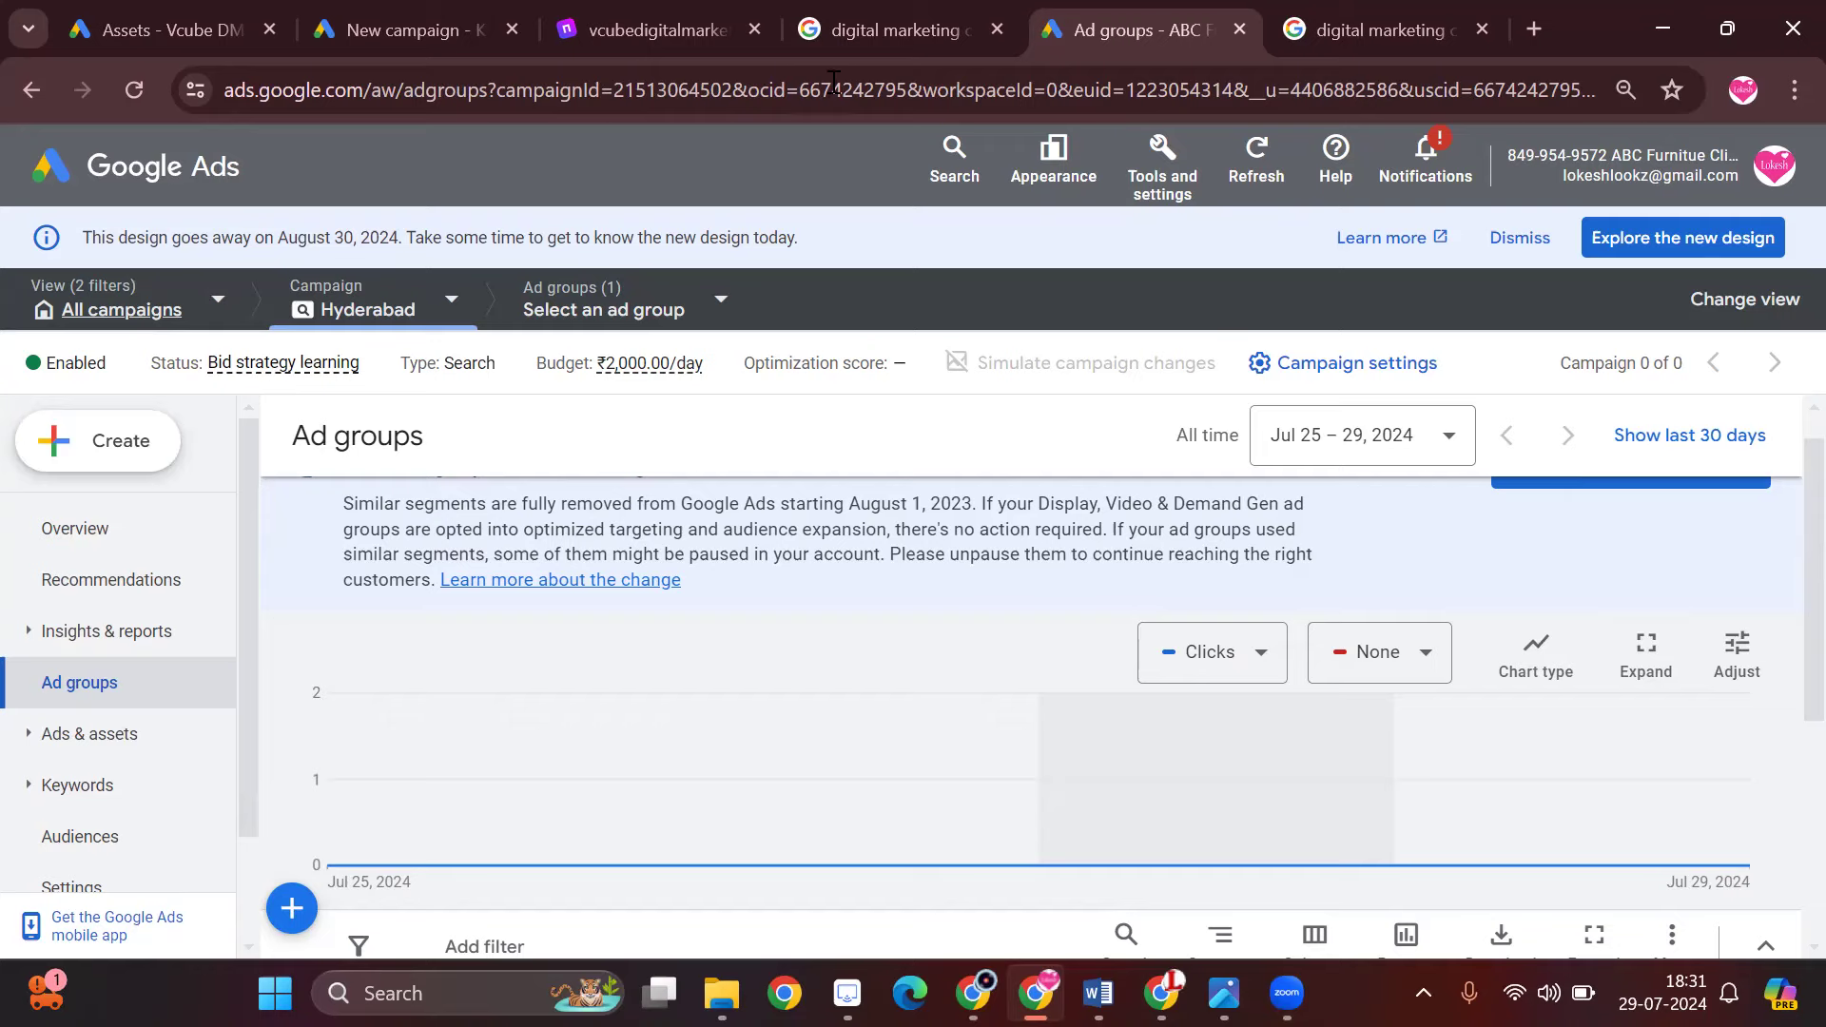
left_click(110, 443)
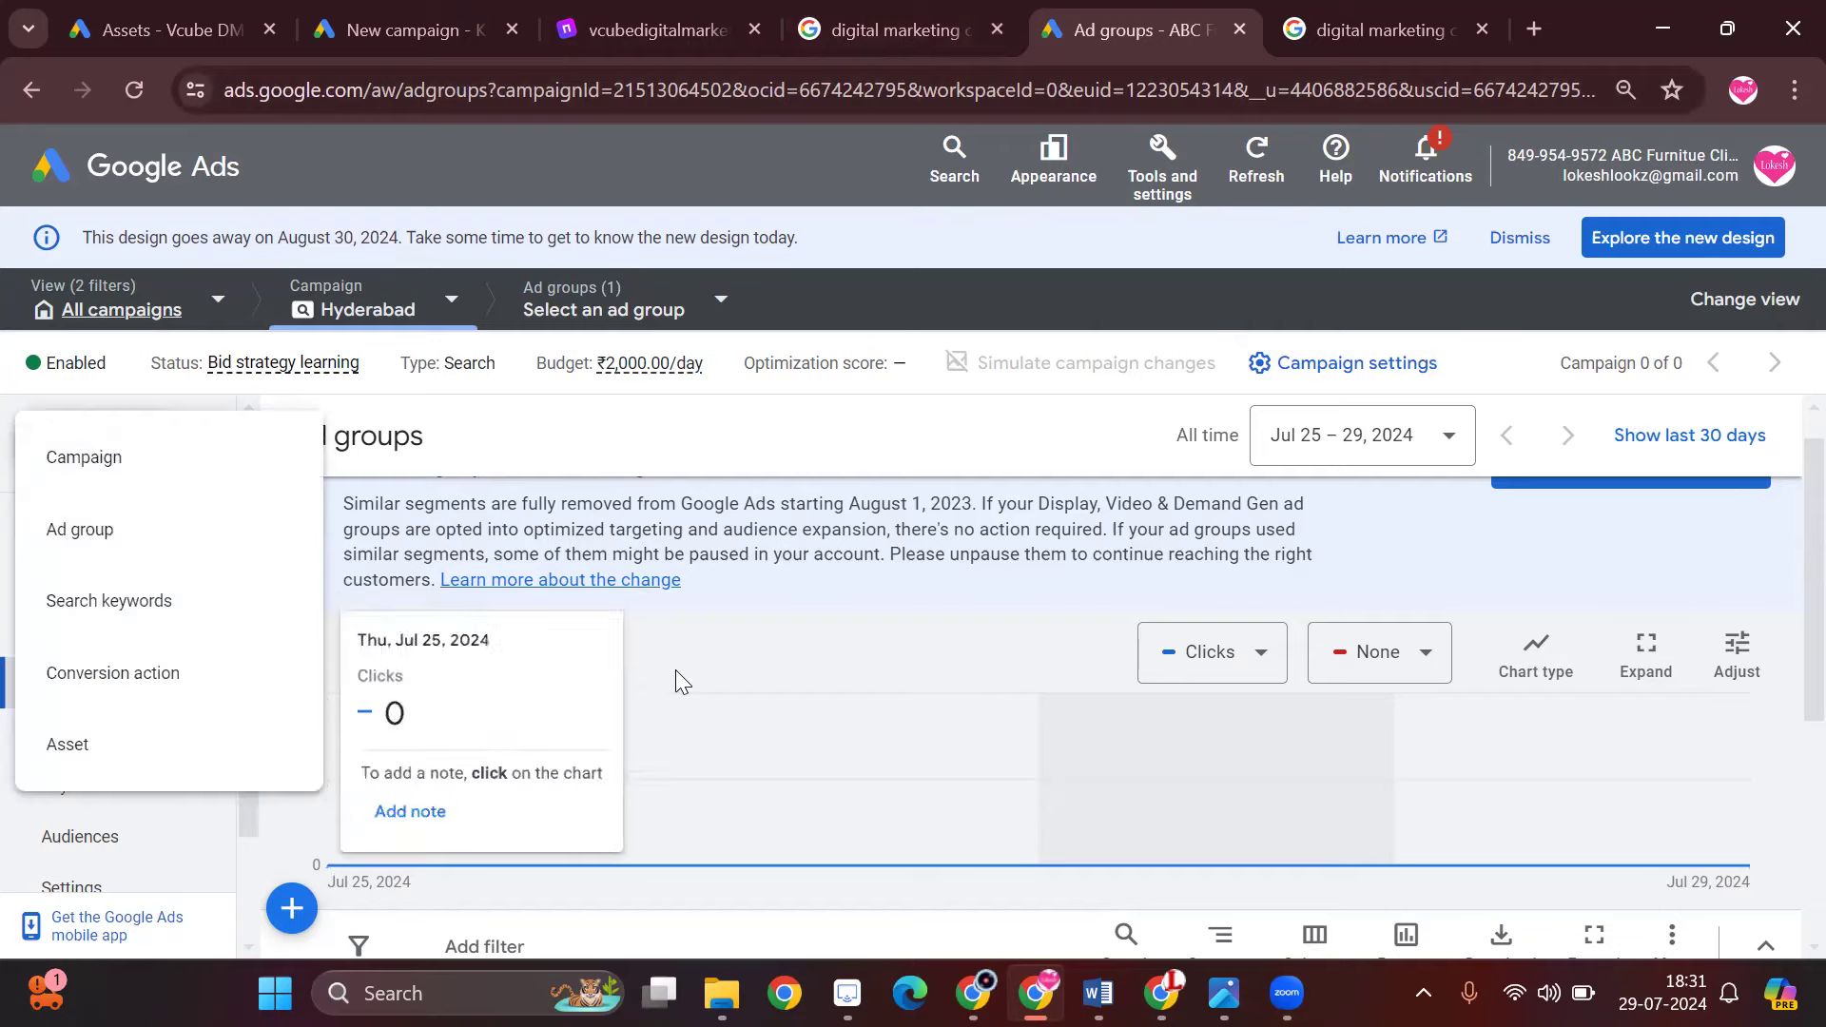
left_click(715, 672)
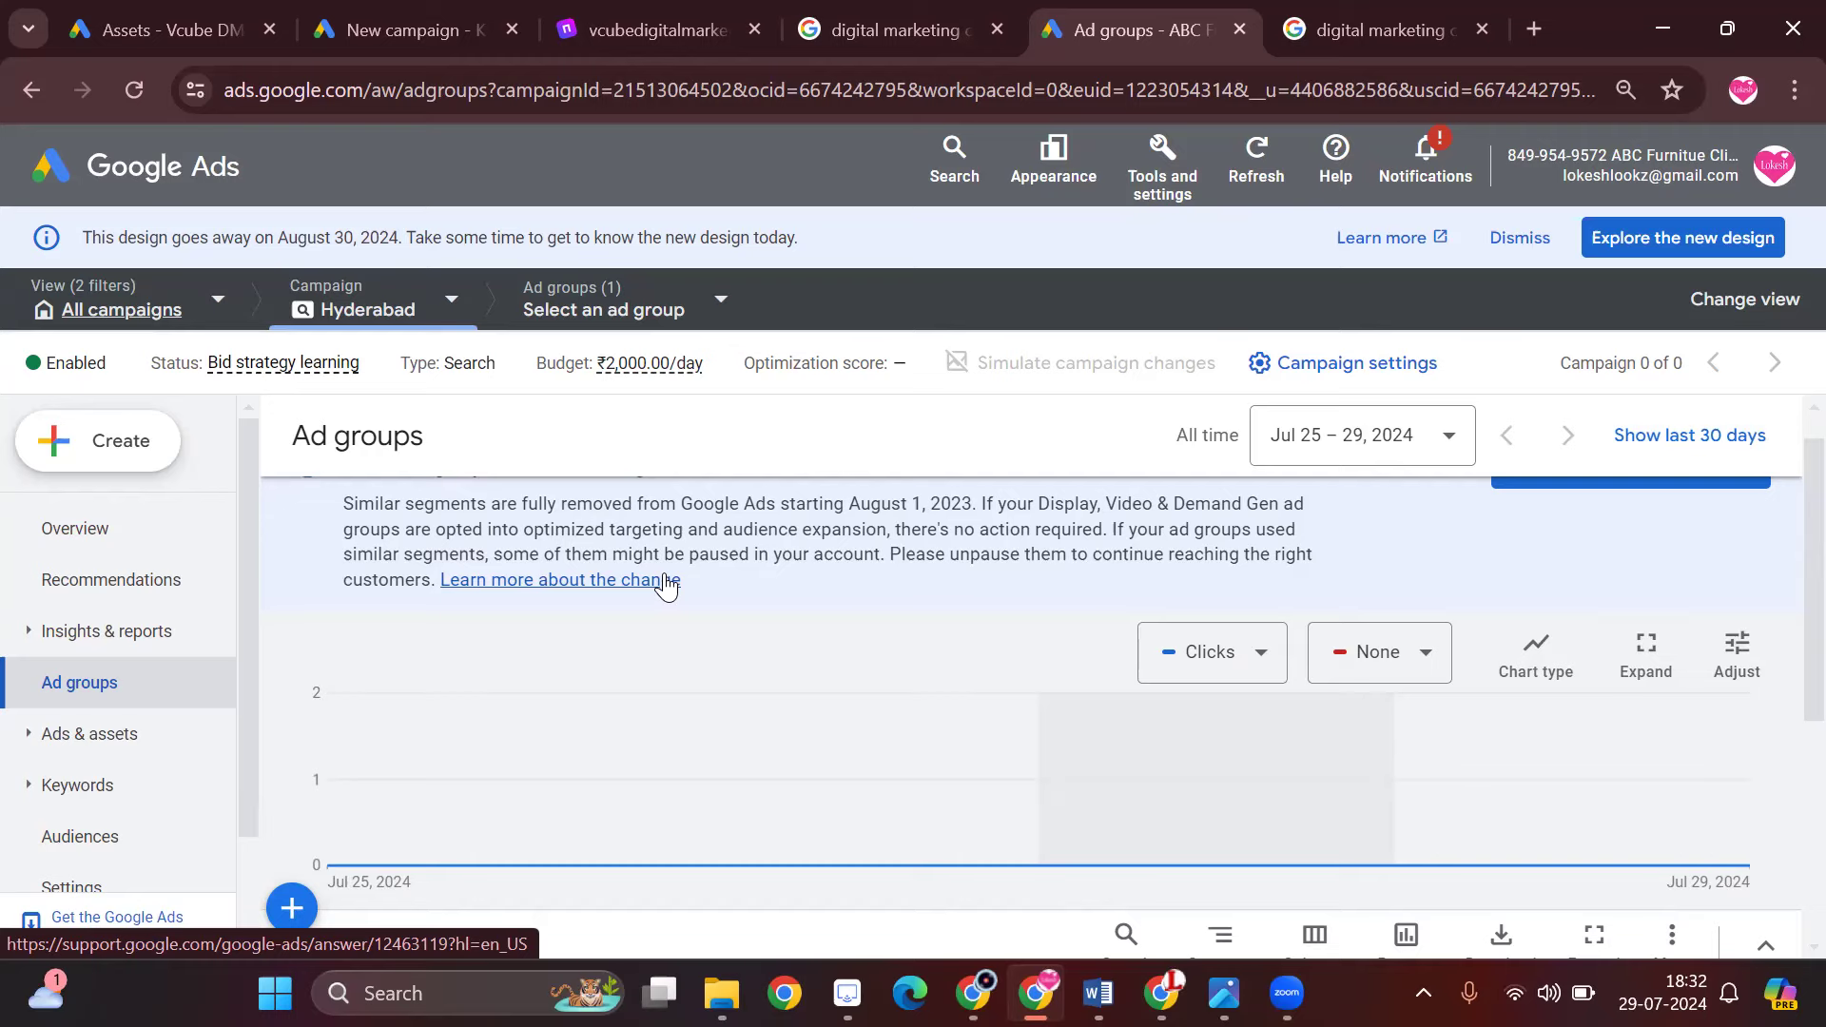
scroll(666, 582, "down", 2)
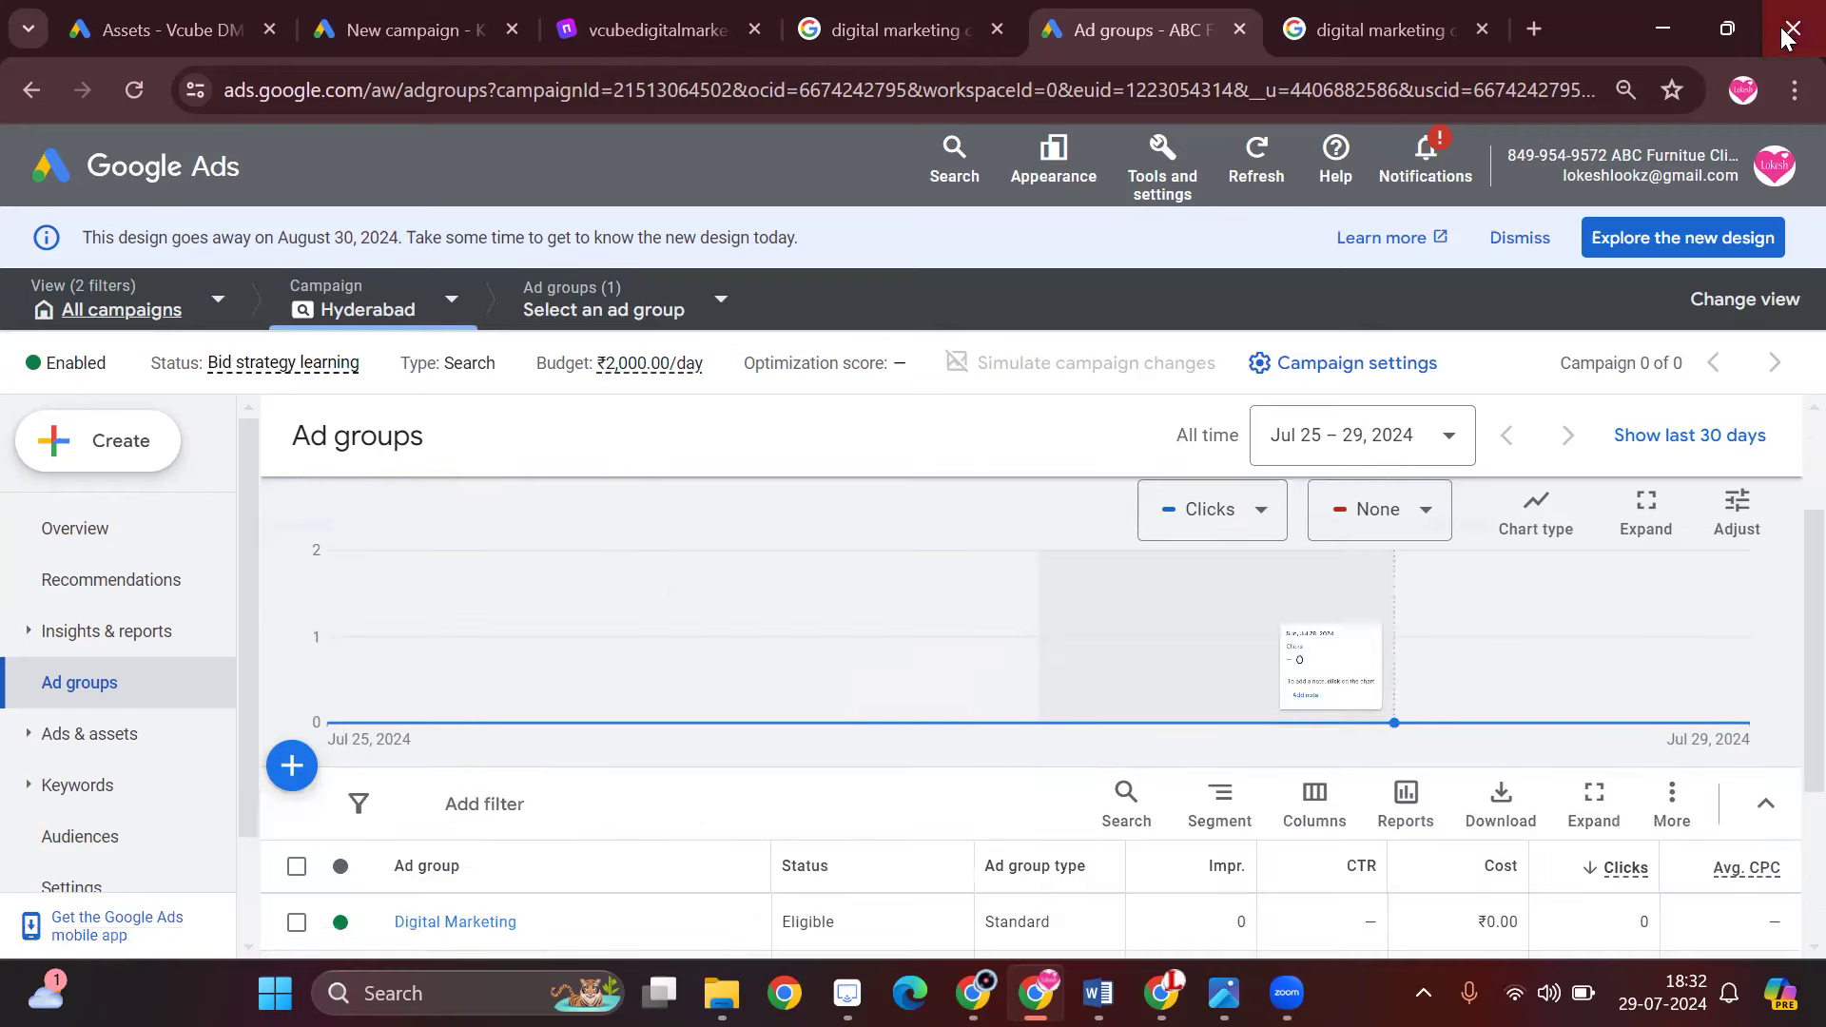